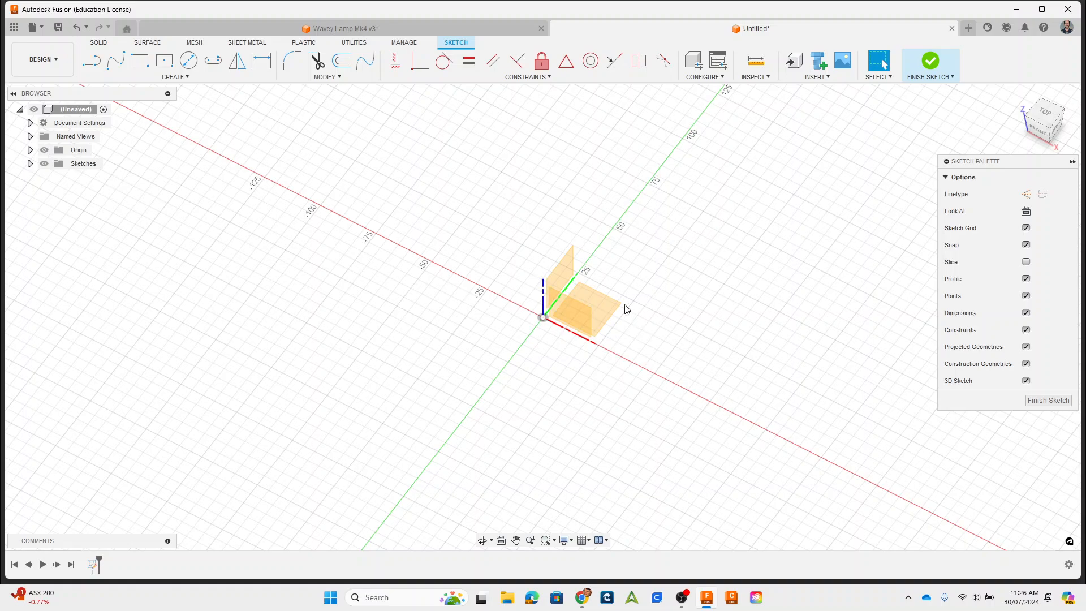
Facing the XY plane, draw a 170 mm diameter construction circle centred on the origin
{"action": "left_click", "coordinate": [589, 313]}
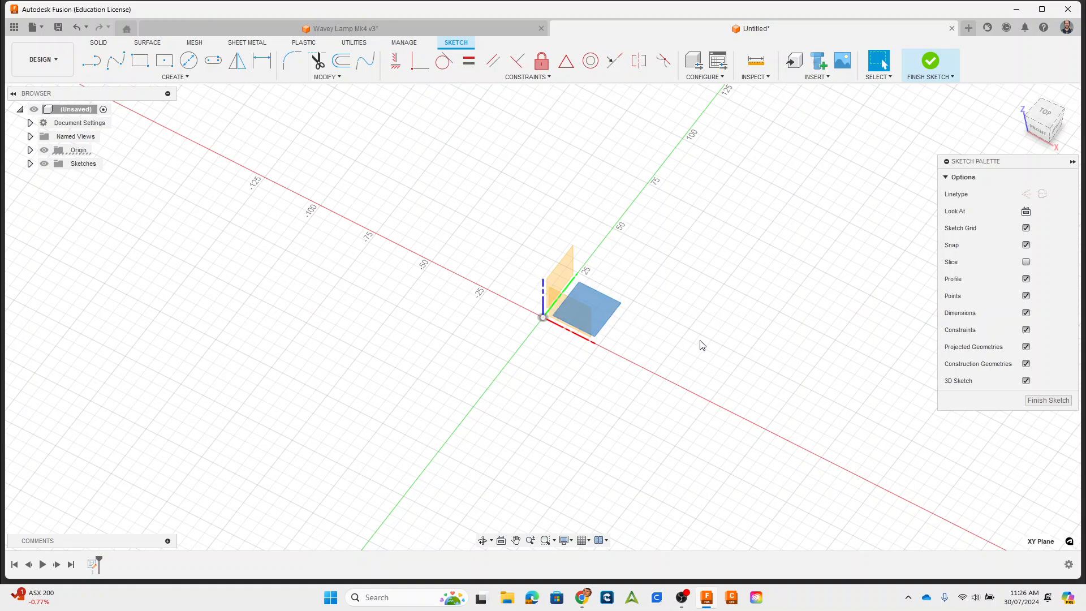
{"action": "left_click", "coordinate": [1026, 214]}
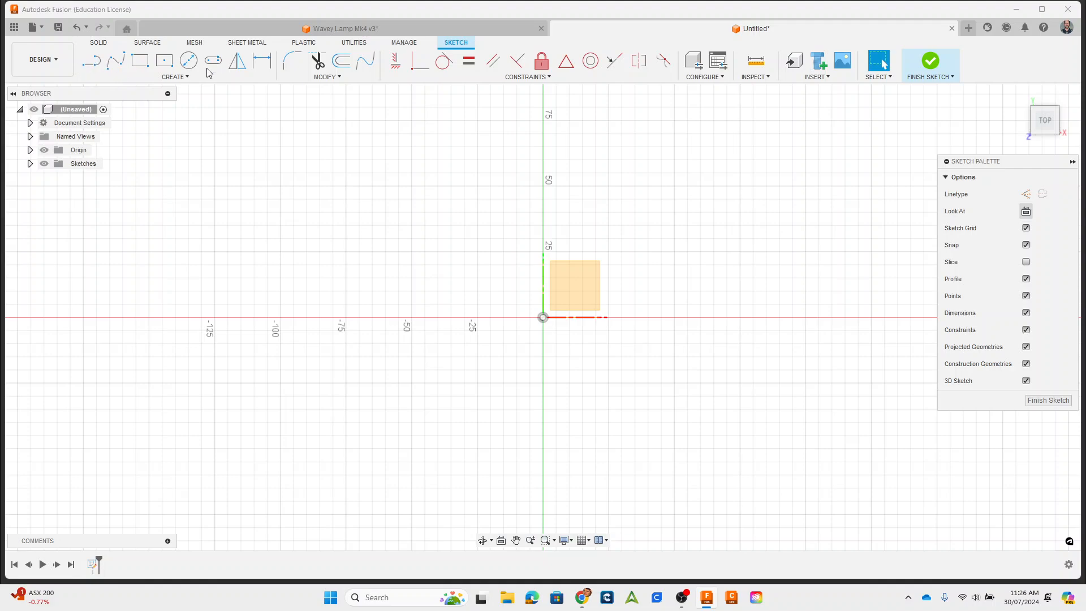
{"action": "left_click", "coordinate": [188, 60]}
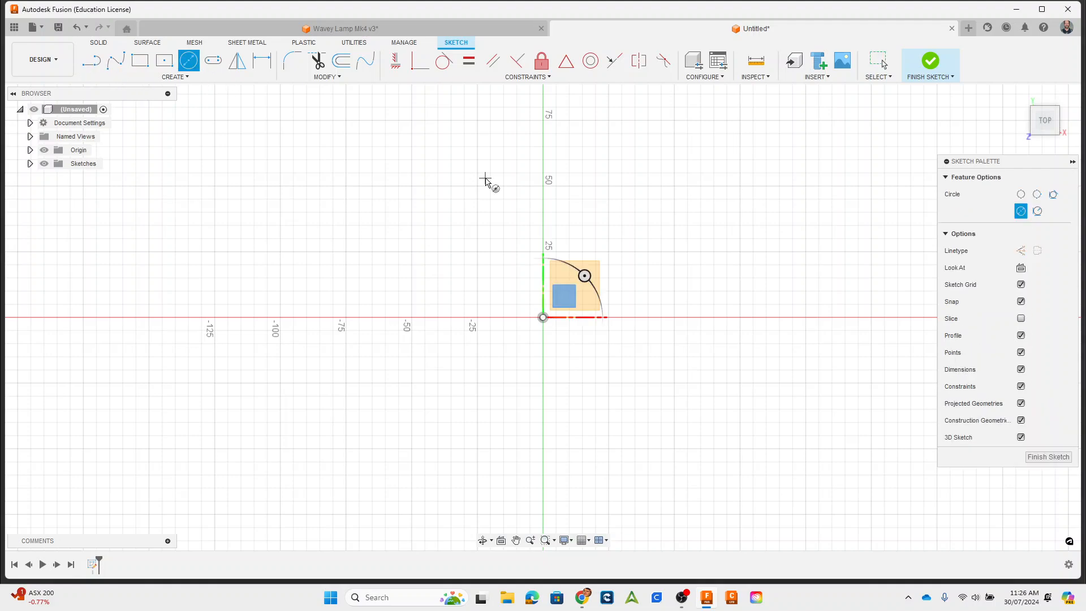
{"action": "left_click", "coordinate": [1021, 251]}
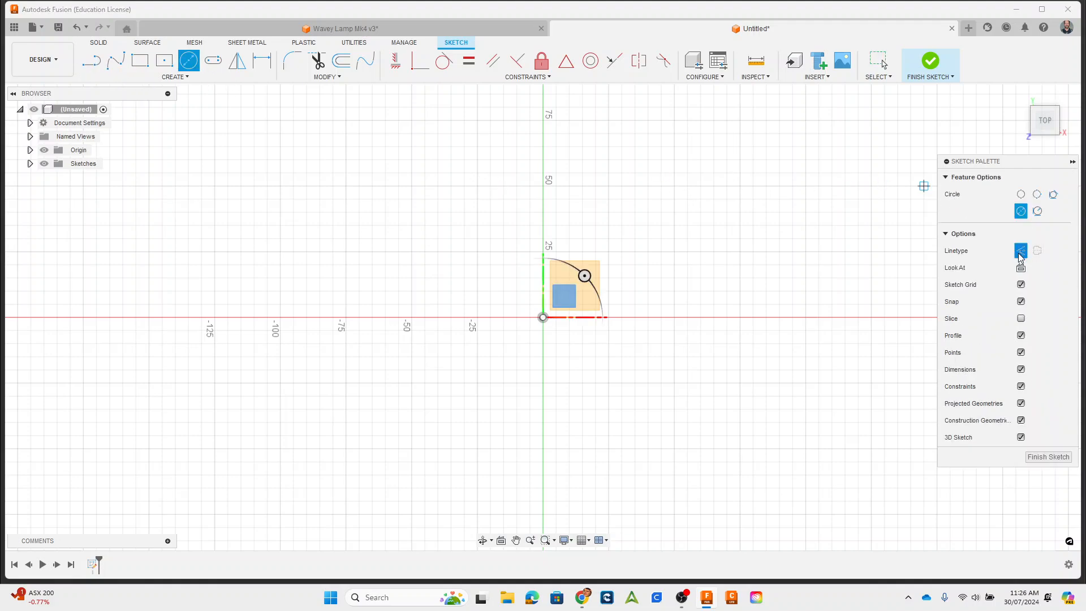
{"action": "left_click", "coordinate": [543, 317]}
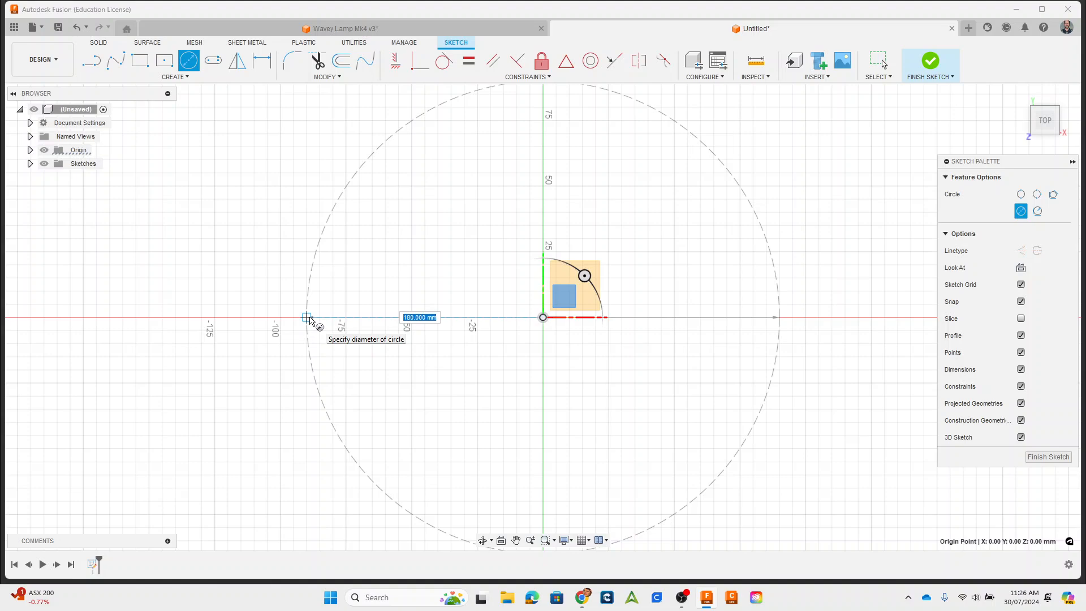
{"action": "type", "text": "170"}
{"action": "key", "text": "Tab"}
{"action": "key", "text": "Return"}
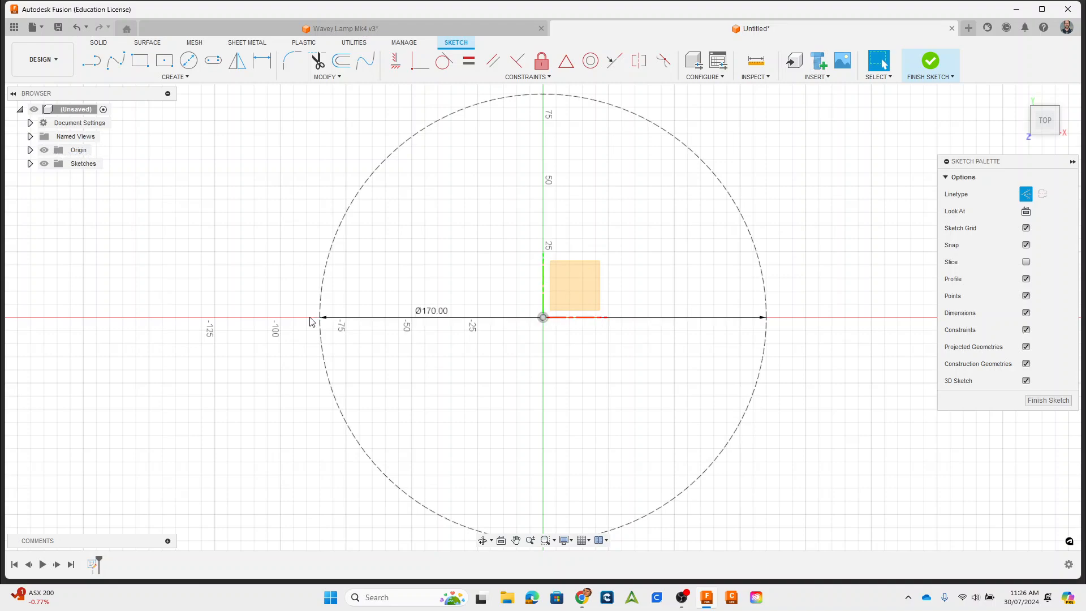
Draw a second, concentric construction circle with a 200 mm diameter centred on the origin
{"action": "left_click", "coordinate": [189, 60]}
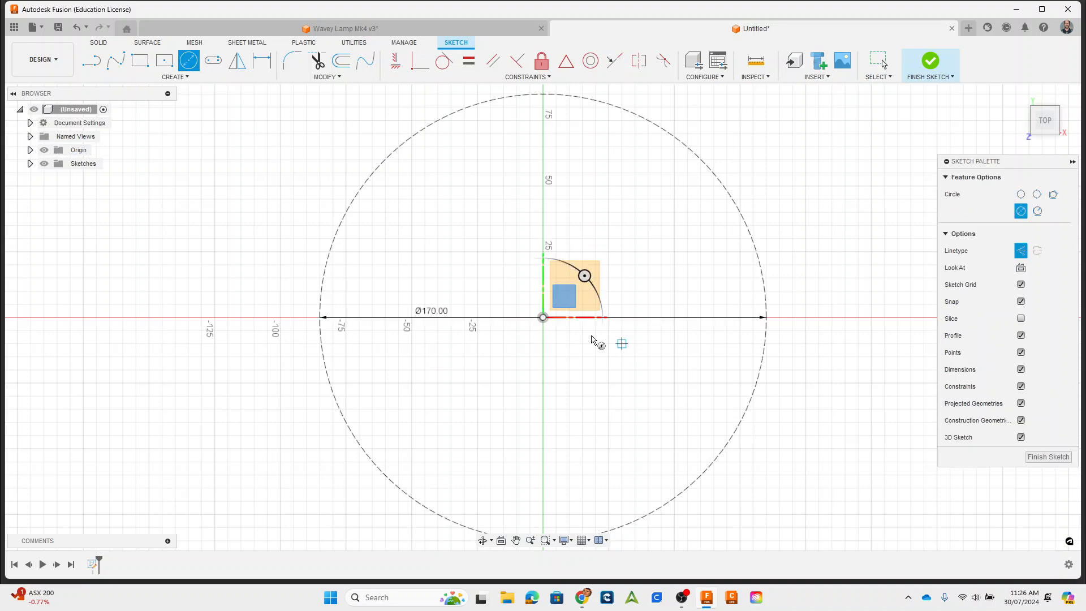
{"action": "left_click", "coordinate": [540, 319]}
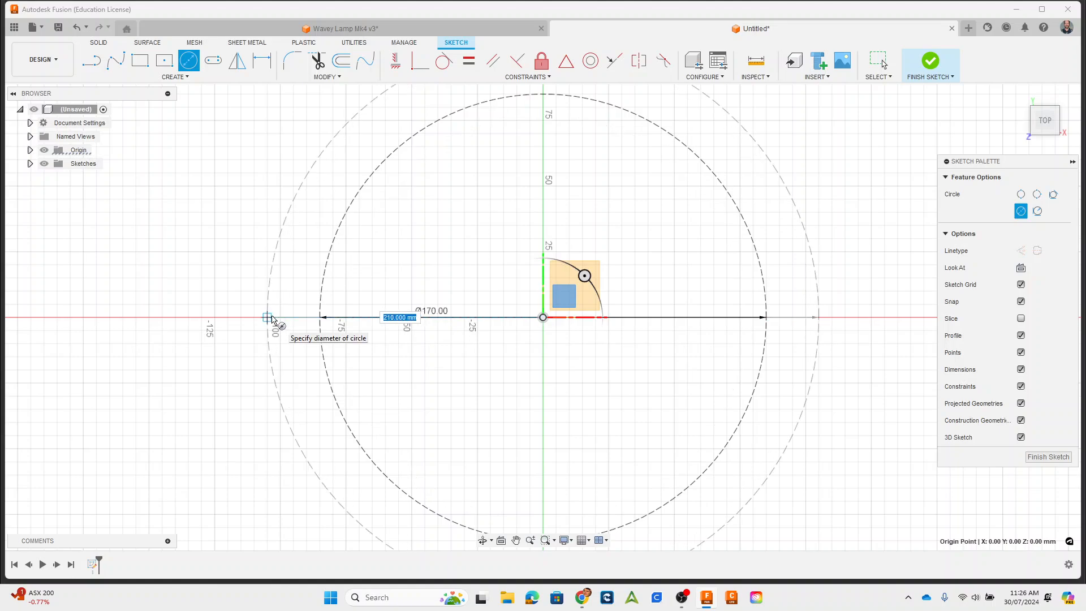
{"action": "type", "text": "200"}
{"action": "key", "text": "Return"}
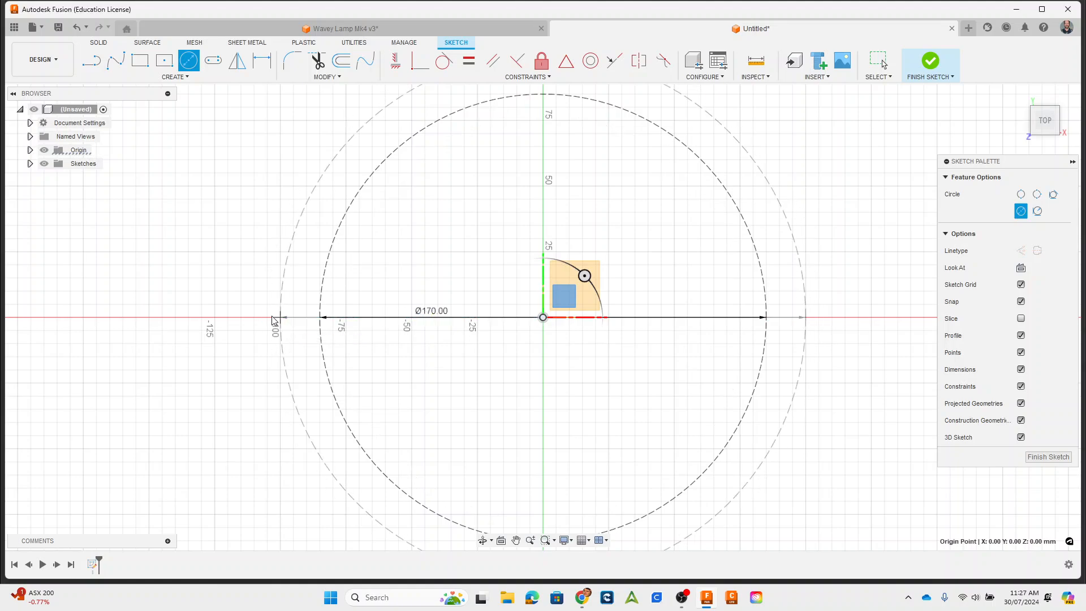
{"action": "scroll", "coordinate": [736, 254], "scroll_direction": "down", "scroll_amount": 3}
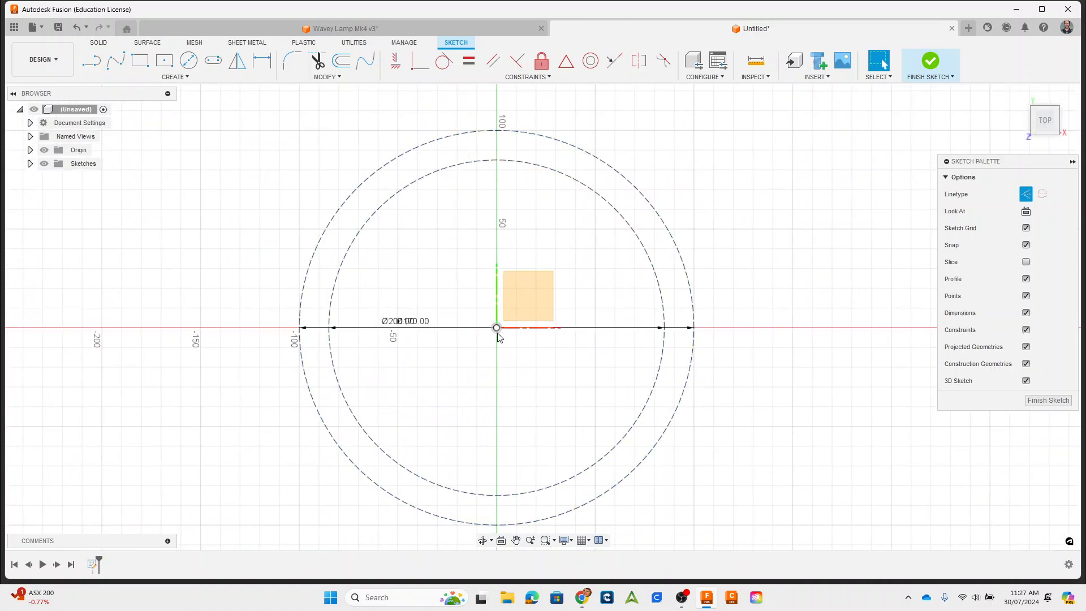
Switch the 170 mm circle to normal linetype and then back to construction
{"action": "left_click", "coordinate": [603, 203]}
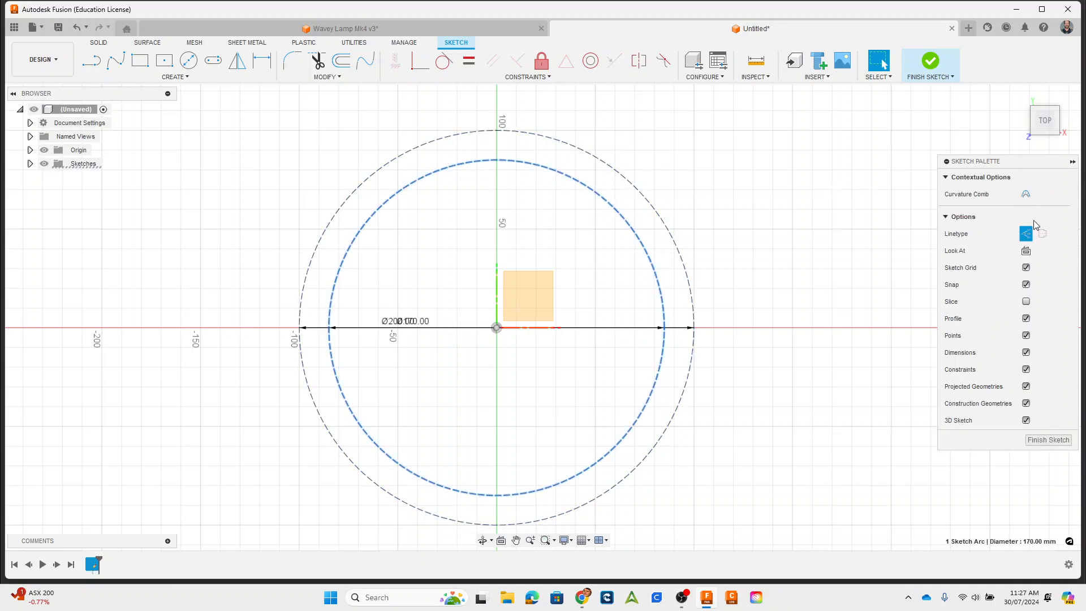
{"action": "left_click", "coordinate": [1027, 234]}
{"action": "key", "text": "Escape"}
{"action": "left_click", "coordinate": [625, 229]}
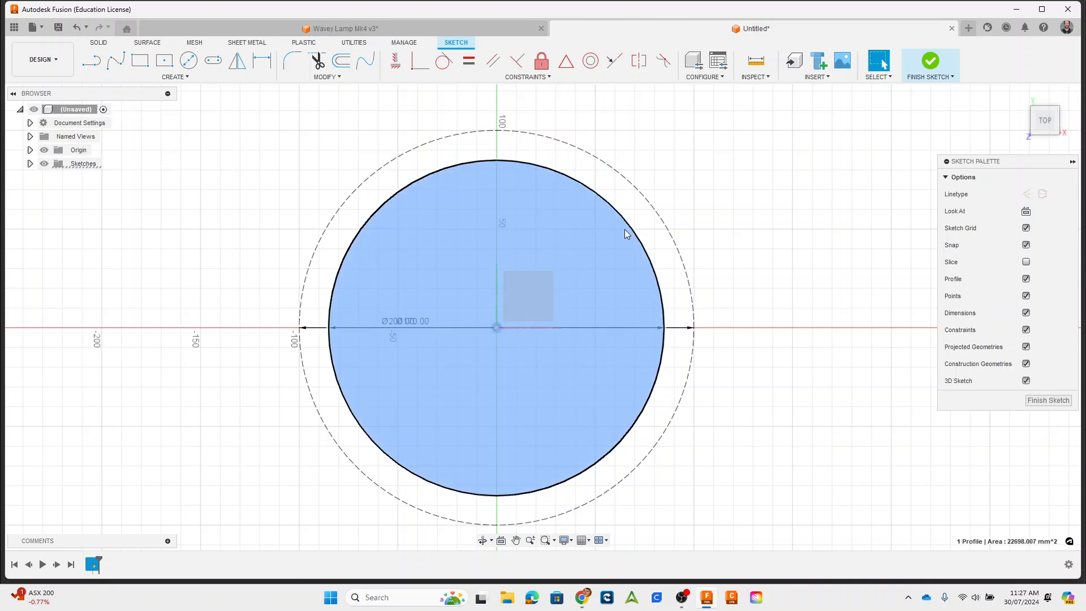
{"action": "left_click", "coordinate": [741, 177]}
{"action": "left_click", "coordinate": [625, 221]}
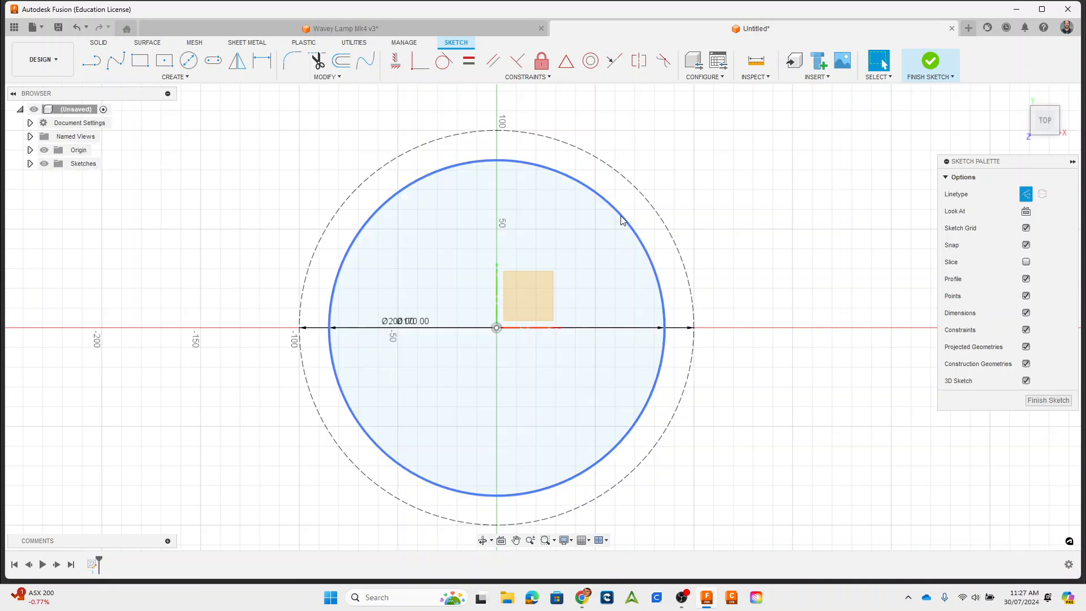
{"action": "left_click", "coordinate": [1026, 234]}
{"action": "key", "text": "Escape"}
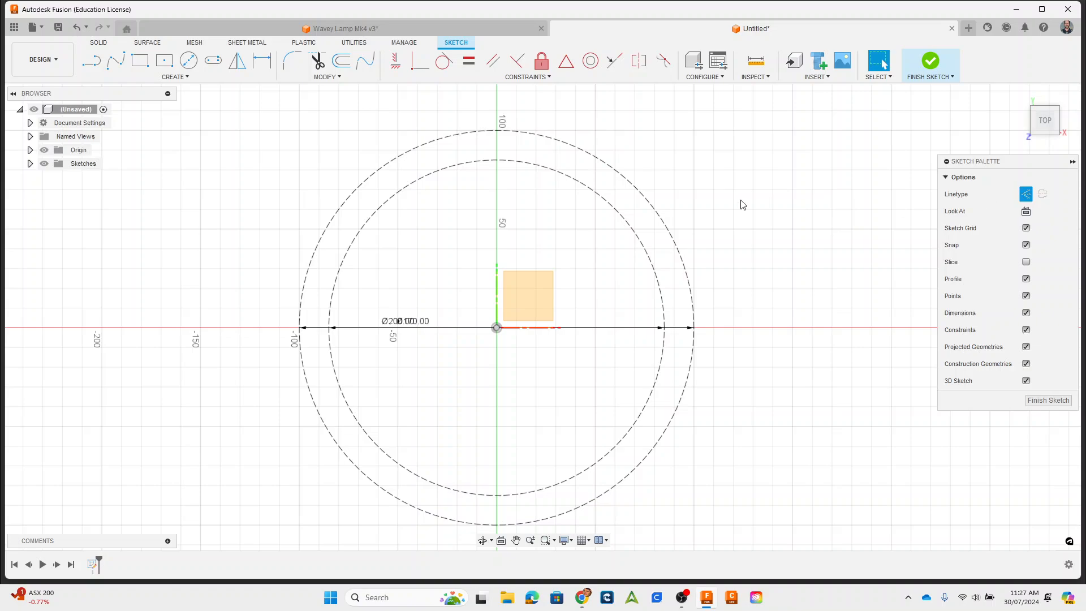
Draw a 100 mm horizontal construction line from the origin along the positive X axis to the outer circle
{"action": "left_click", "coordinate": [94, 62]}
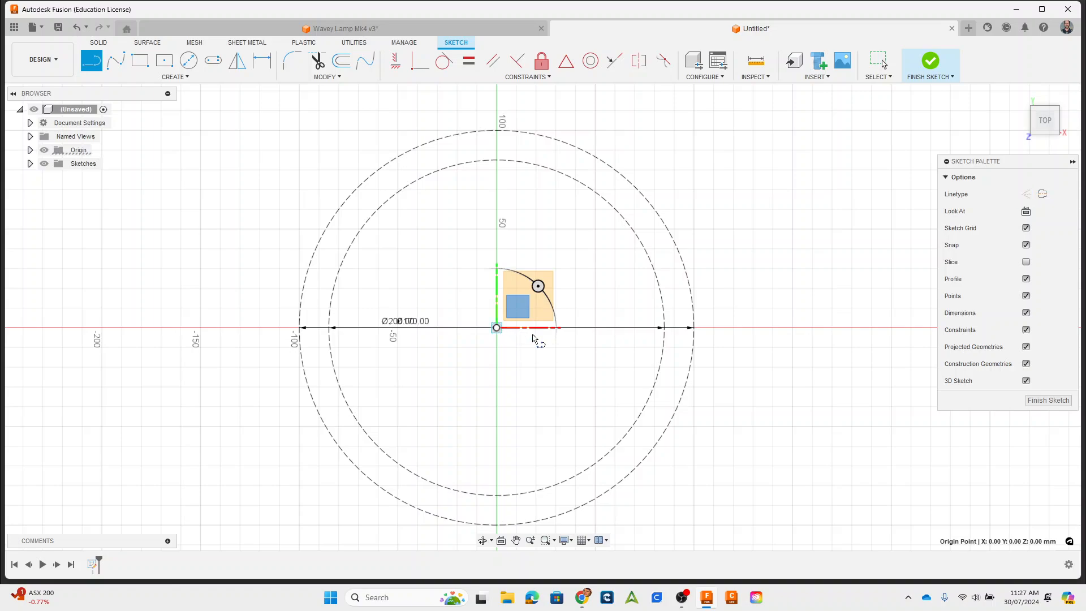
{"action": "left_click", "coordinate": [496, 329]}
{"action": "scroll", "coordinate": [671, 335], "scroll_direction": "up", "scroll_amount": 5}
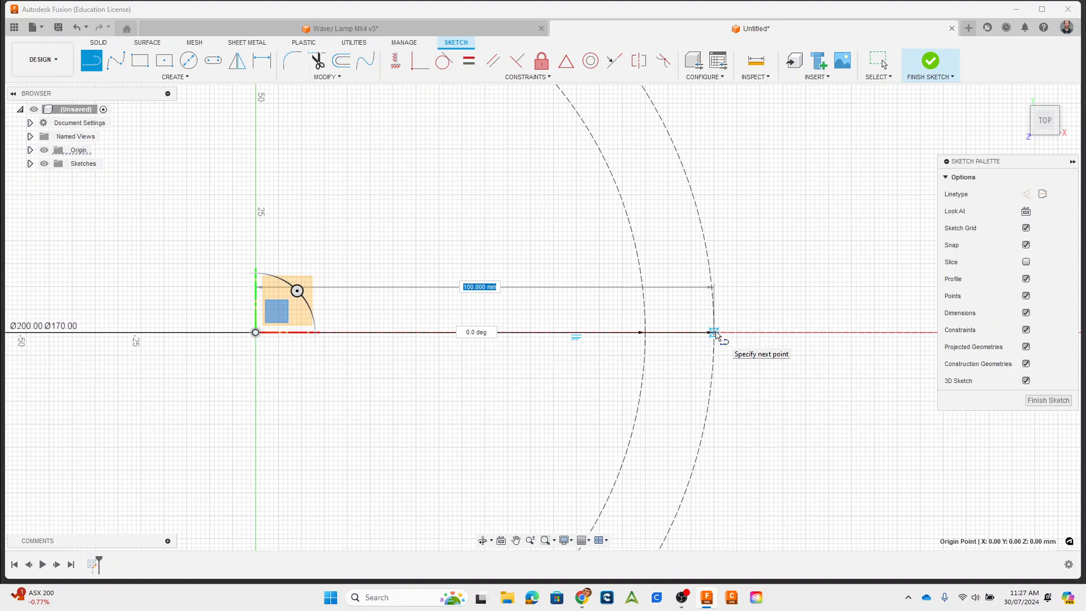
{"action": "left_click", "coordinate": [714, 333]}
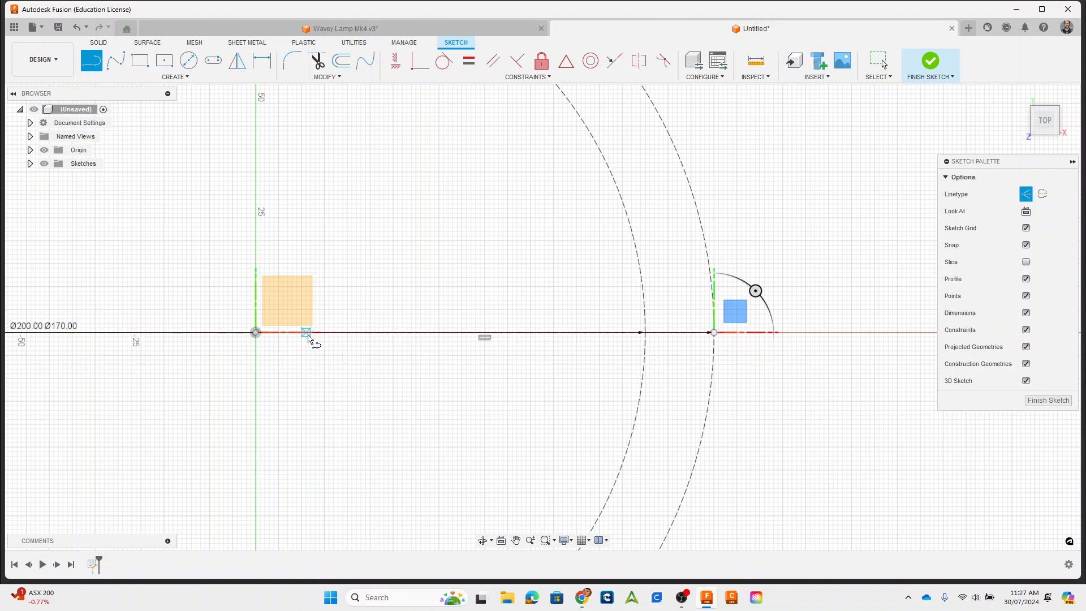
Draw a construction line from the origin to the outer circle, just above the horizontal line, with its angle set to 170°
{"action": "left_click", "coordinate": [255, 332]}
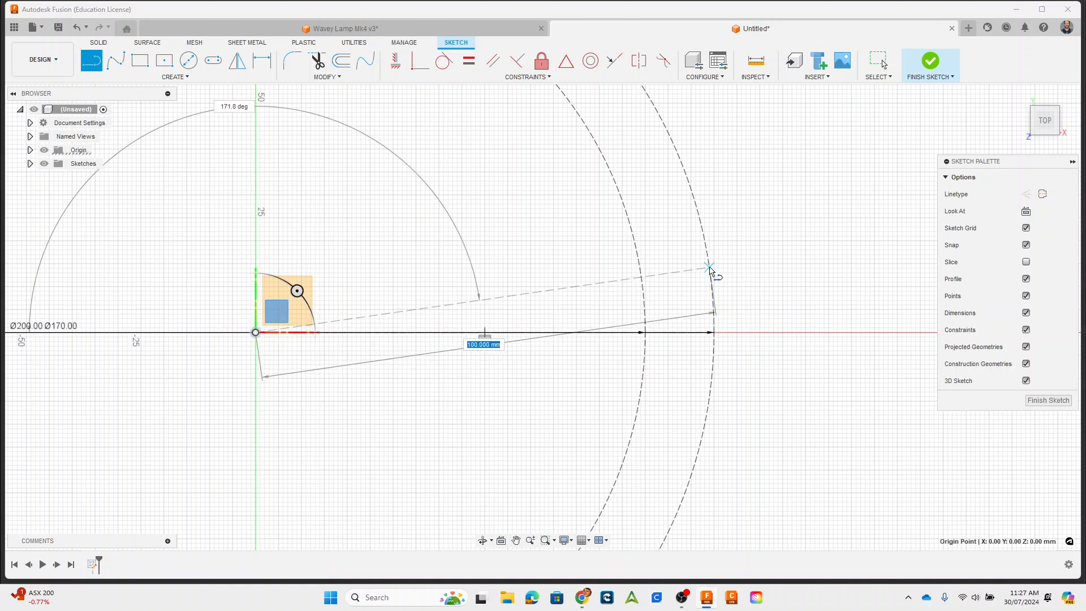
{"action": "key", "text": "Tab"}
{"action": "key", "text": "Tab"}
{"action": "key", "text": "Tab"}
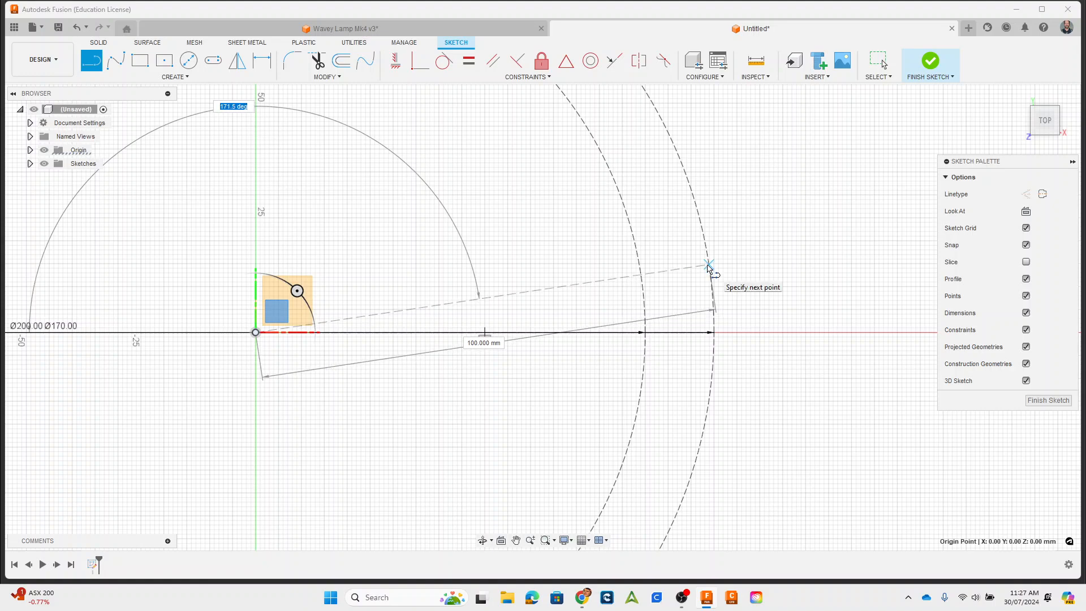
{"action": "type", "text": "170"}
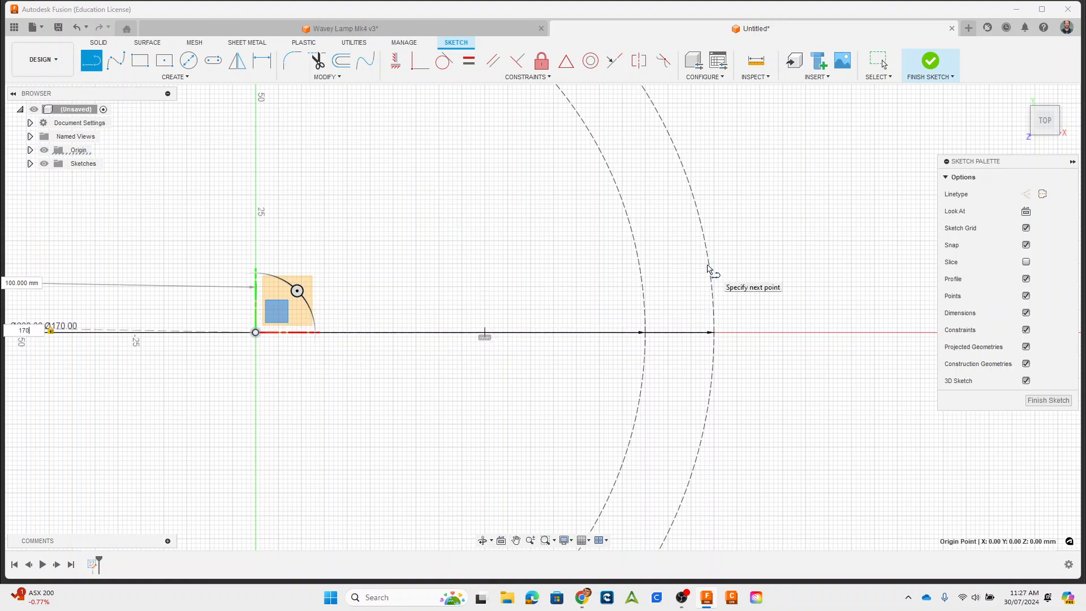
{"action": "key", "text": "Return"}
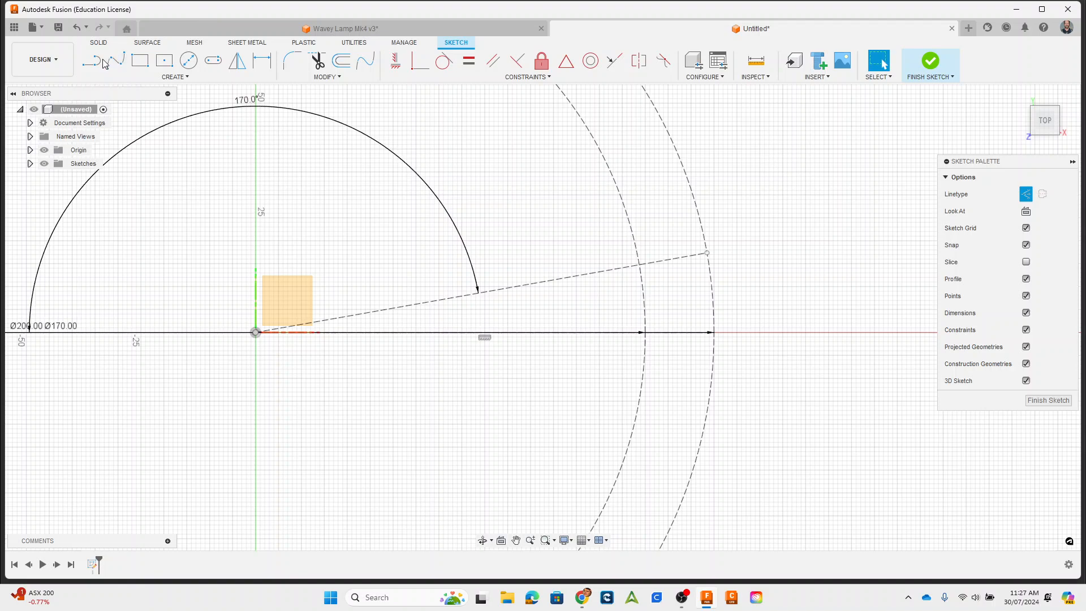
Draw a construction line from the origin to the outer circle at 20° from the horizontal line
{"action": "left_click", "coordinate": [105, 64]}
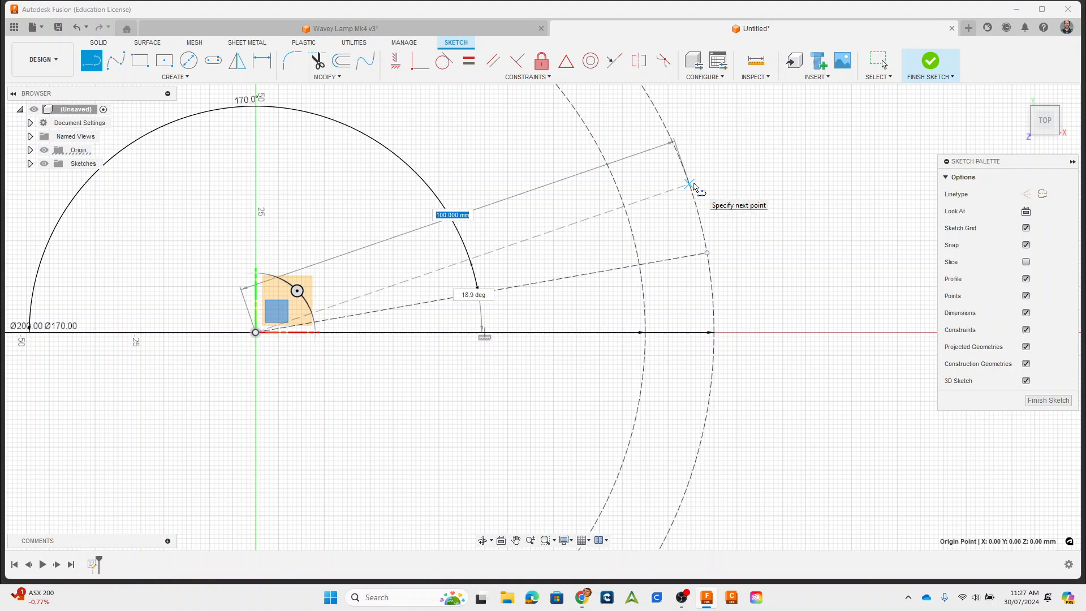
{"action": "key", "text": "Tab"}
{"action": "type", "text": "2"}
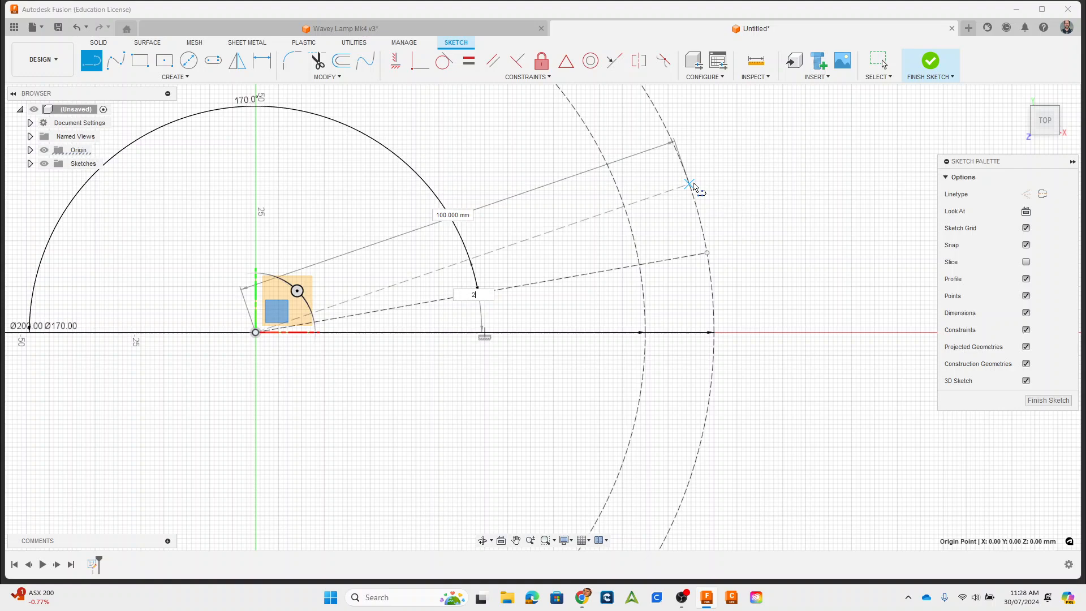
{"action": "type", "text": "0"}
{"action": "key", "text": "Return"}
{"action": "key", "text": "Escape"}
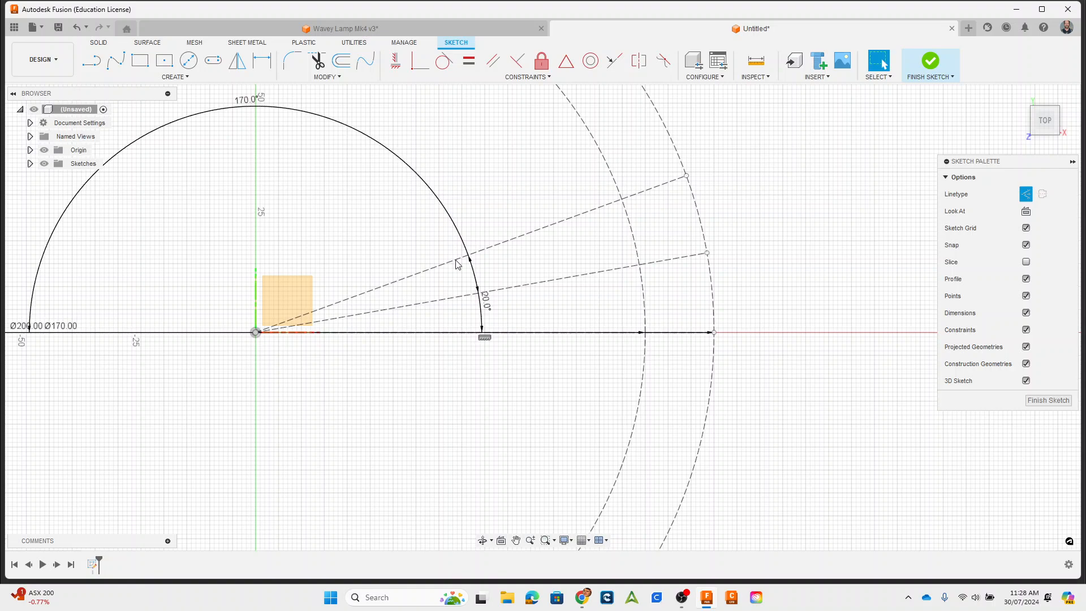
Draw a construction line from the origin to the outer circle at 30° from the horizontal line
{"action": "left_click", "coordinate": [91, 60]}
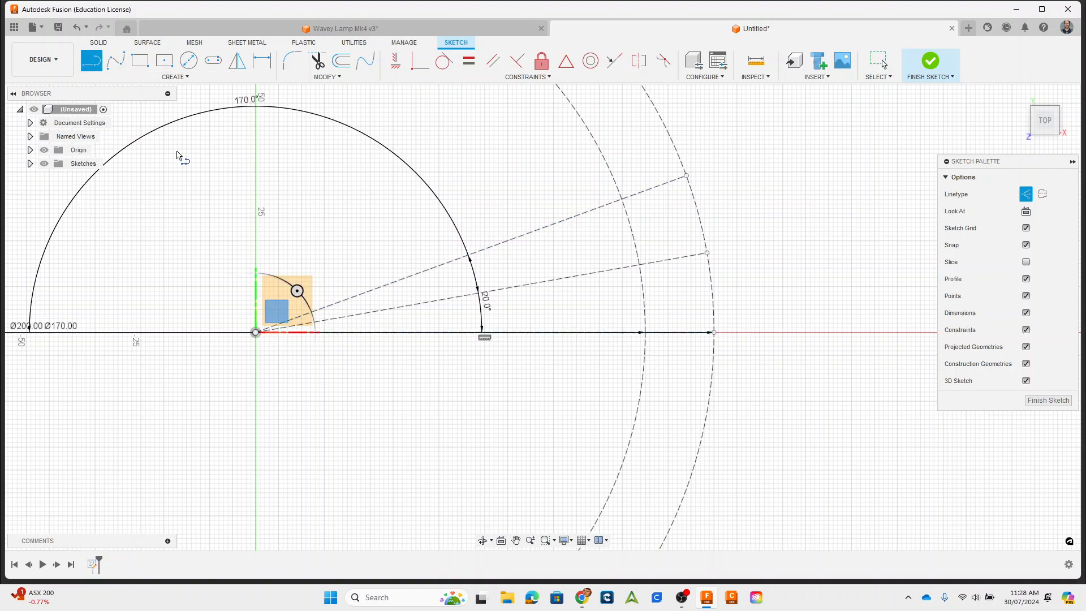
{"action": "left_click", "coordinate": [255, 333]}
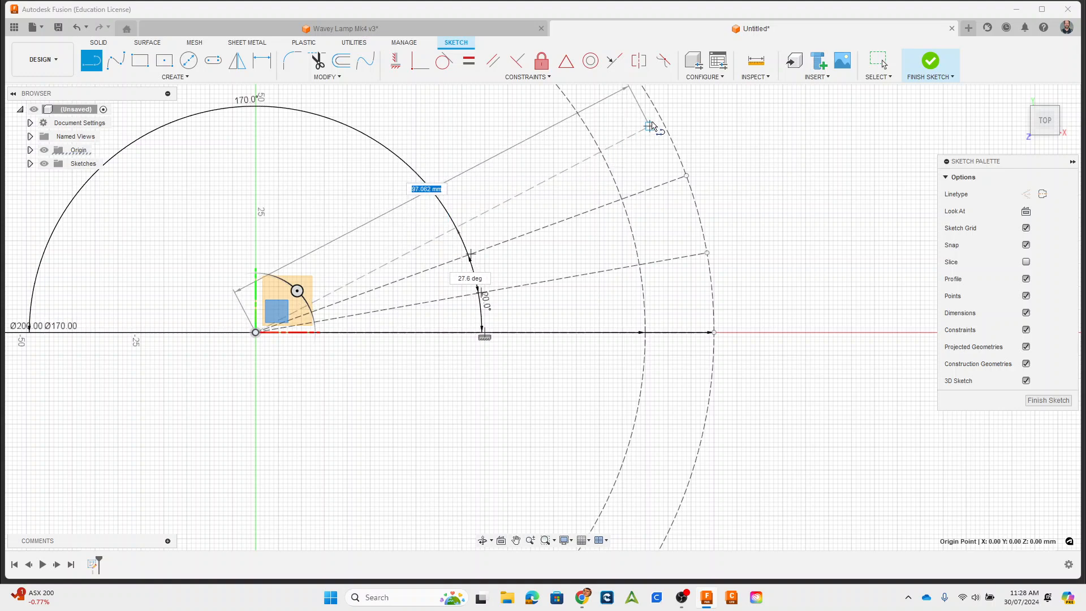
{"action": "key", "text": "Tab"}
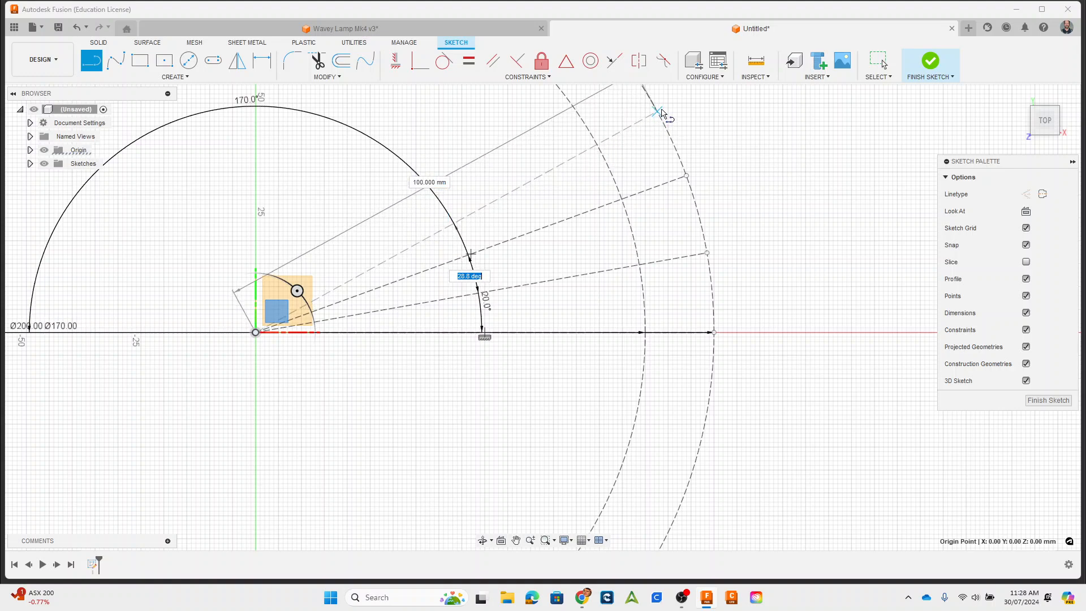
{"action": "key", "text": "Return"}
{"action": "key", "text": "Escape"}
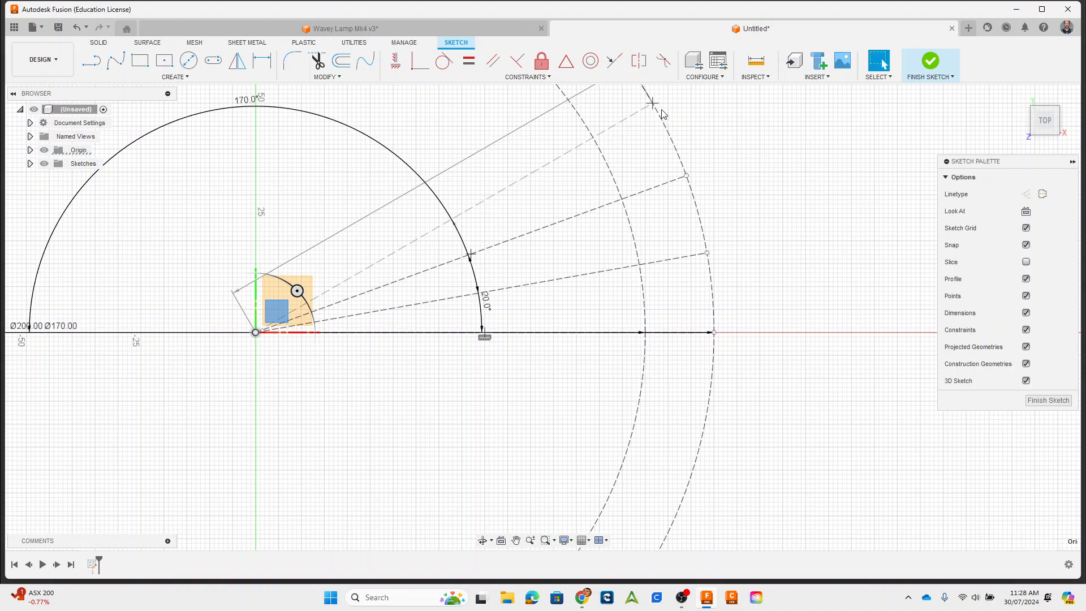
{"action": "mouse_move", "coordinate": [337, 374]}
{"action": "middle_mouse_down"}
{"action": "mouse_move", "coordinate": [364, 400]}
{"action": "mouse_move", "coordinate": [367, 429]}
{"action": "middle_mouse_up"}
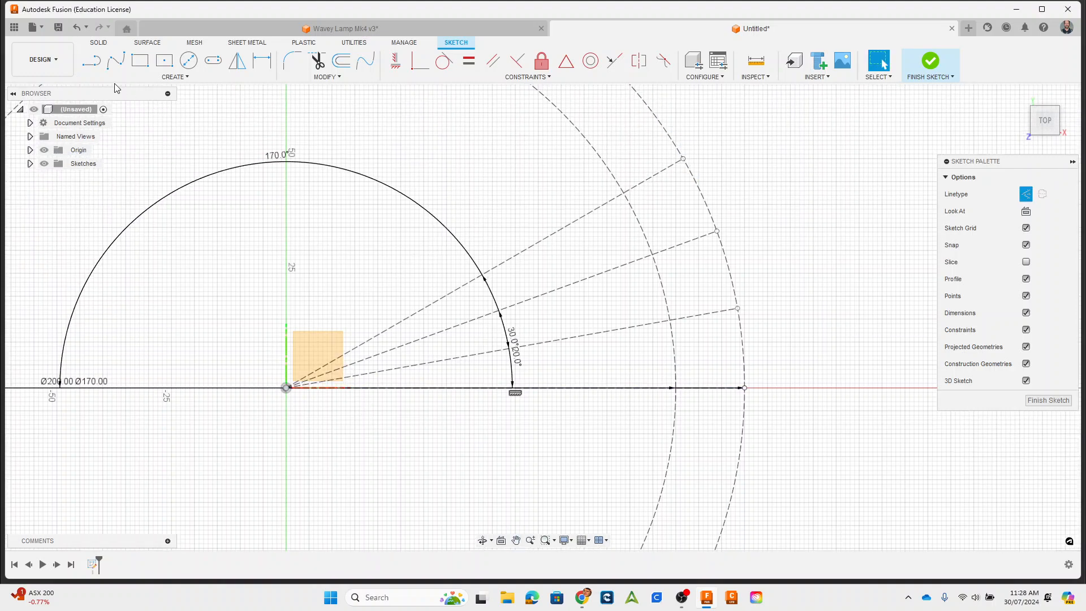
{"action": "left_click", "coordinate": [91, 61]}
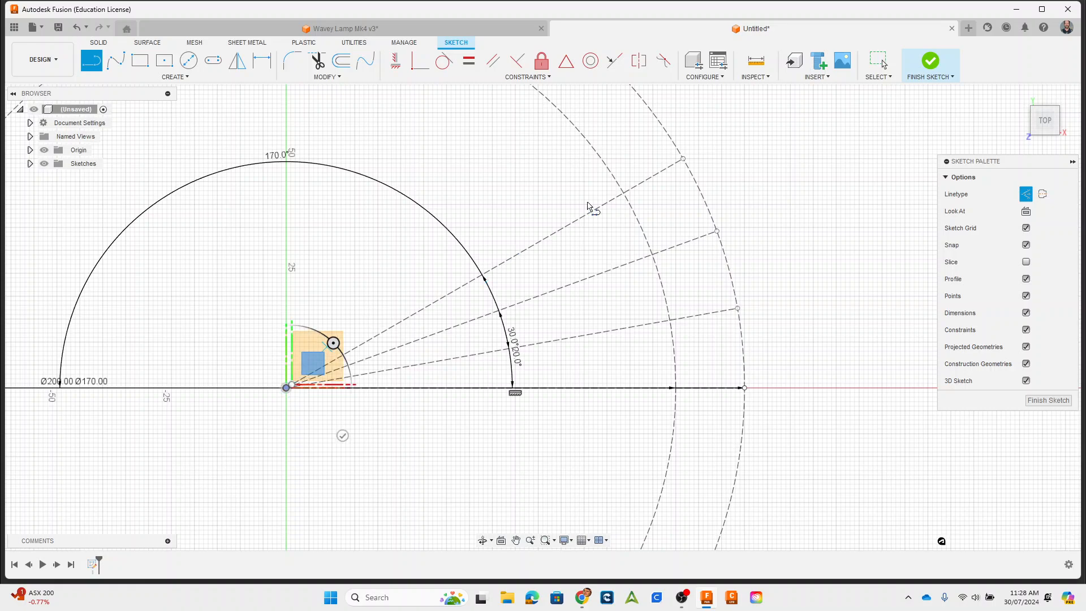
{"action": "key", "text": "Escape"}
{"action": "middle_click_drag", "start_coordinate": [623, 141], "coordinate": [672, 258]}
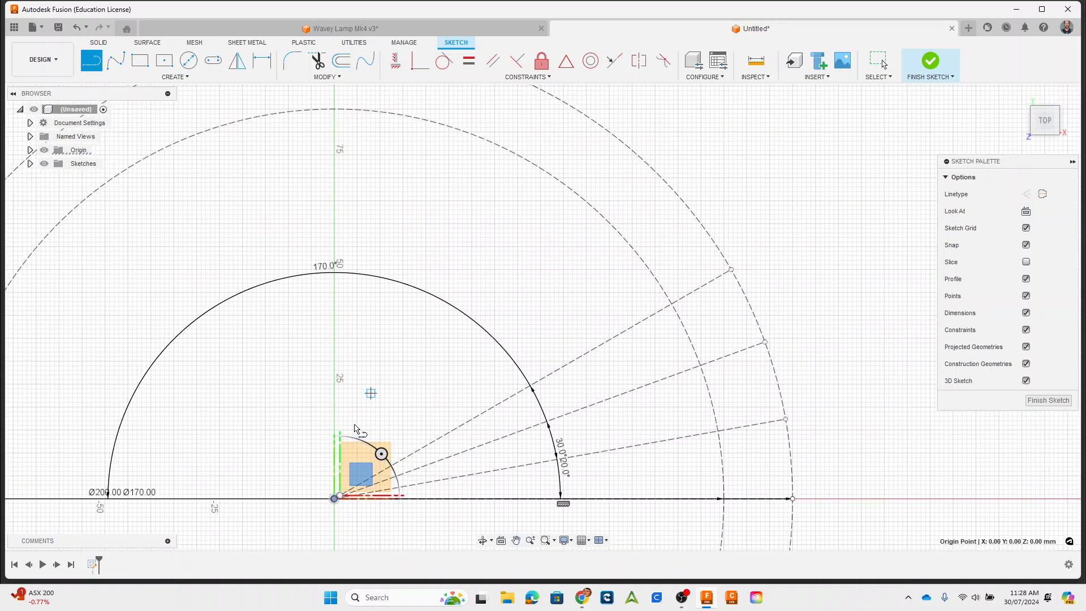
{"action": "key", "text": "l"}
{"action": "scroll", "coordinate": [362, 410], "scroll_direction": "up", "scroll_amount": 6}
{"action": "scroll", "coordinate": [364, 409], "scroll_direction": "up", "scroll_amount": 4}
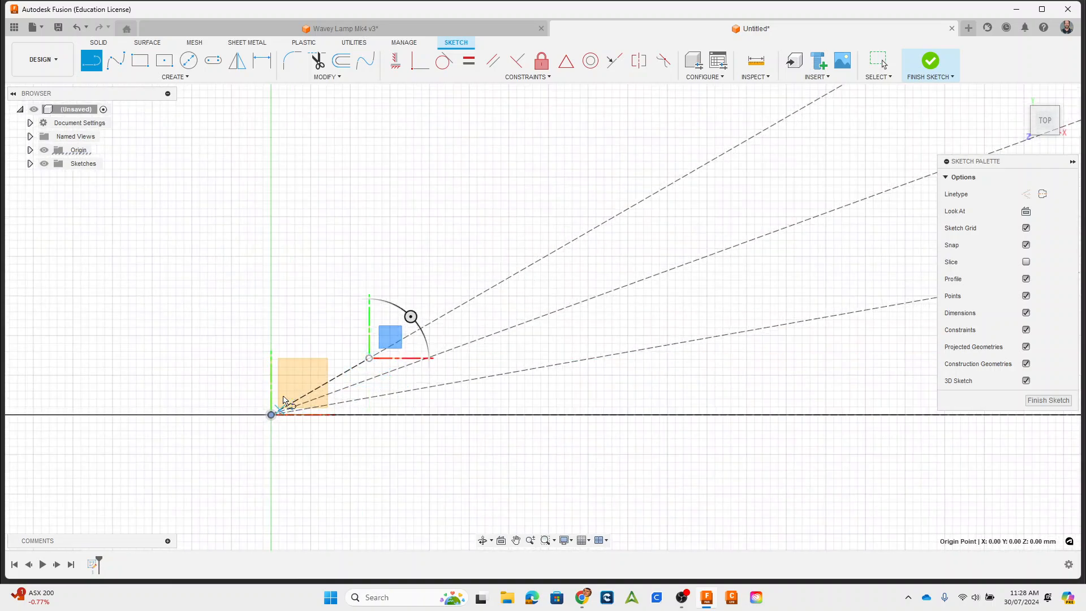
{"action": "key", "text": "Escape"}
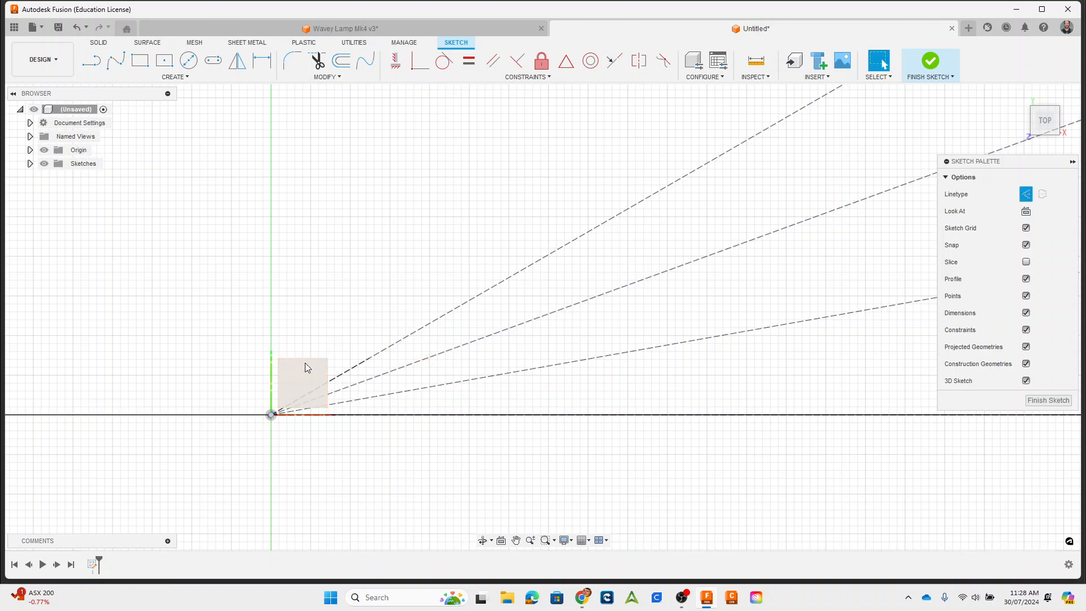
Draw a construction line from the origin to the outer circle at 40° from the horizontal line
{"action": "left_click", "coordinate": [90, 64]}
{"action": "scroll", "coordinate": [509, 368], "scroll_direction": "down", "scroll_amount": 5}
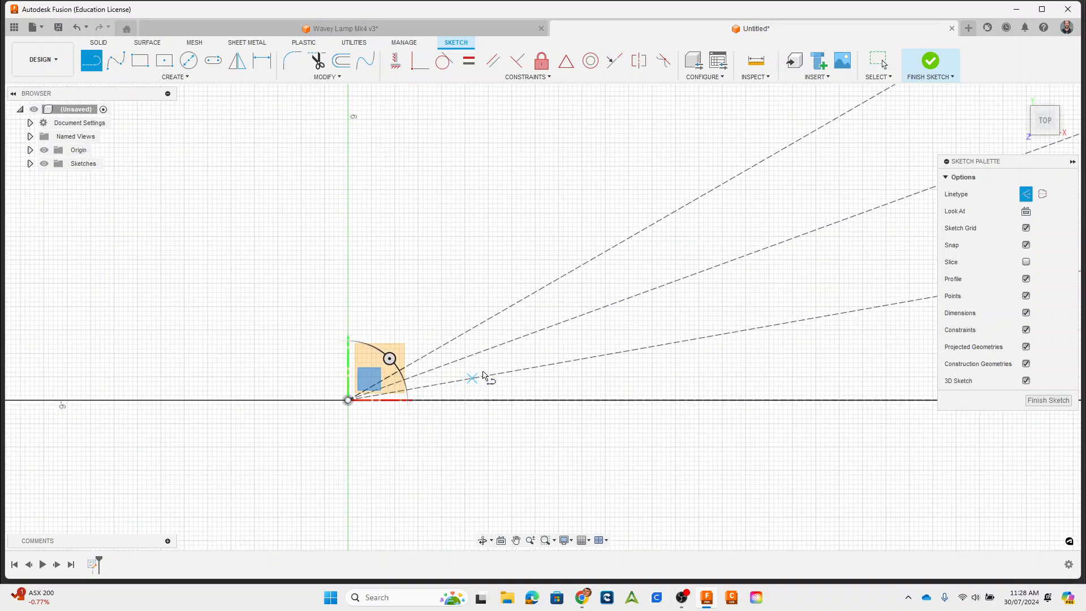
{"action": "scroll", "coordinate": [511, 369], "scroll_direction": "down", "scroll_amount": 5}
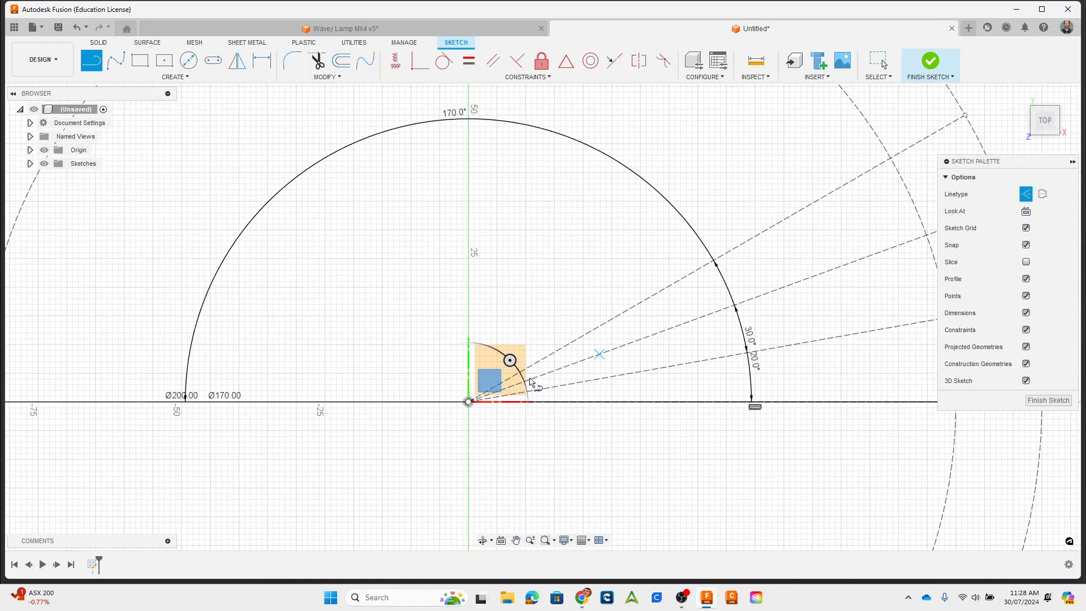
{"action": "scroll", "coordinate": [673, 261], "scroll_direction": "down", "scroll_amount": 4}
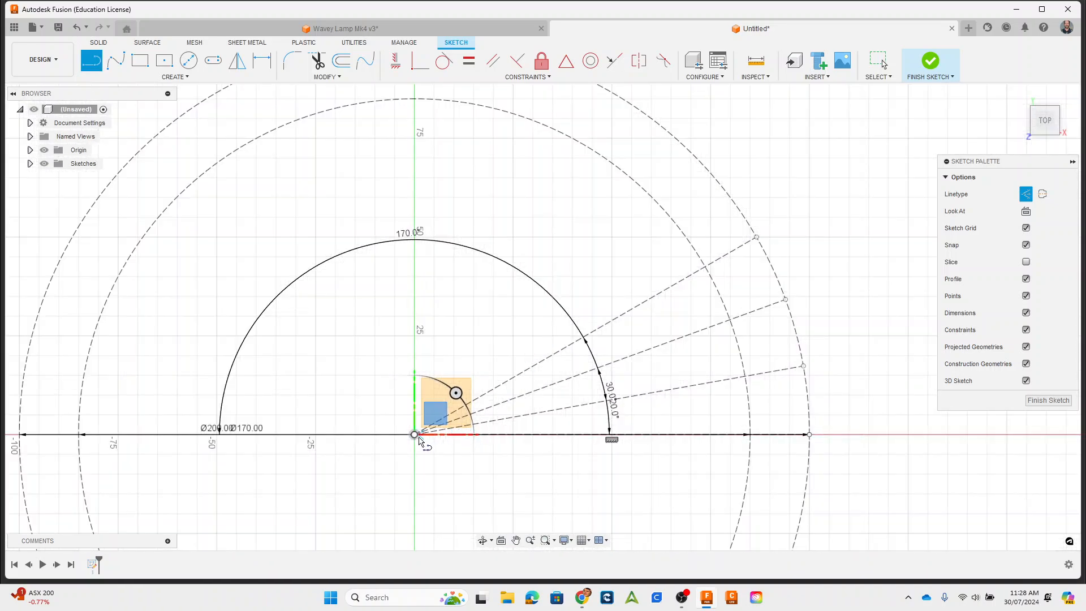
{"action": "left_click", "coordinate": [415, 435]}
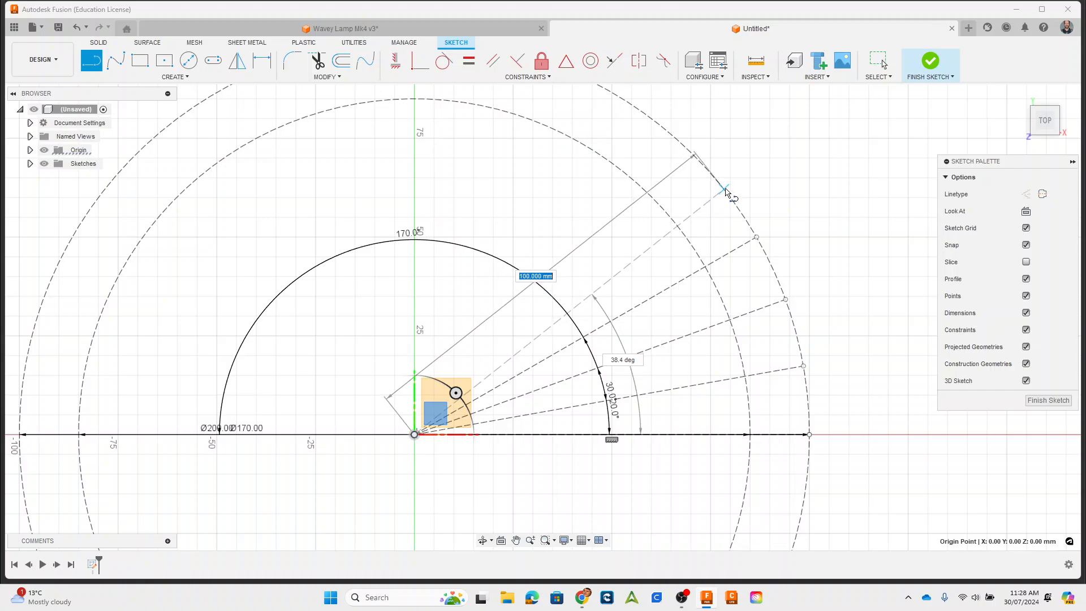
{"action": "key", "text": "Tab"}
{"action": "type", "text": "40"}
{"action": "key", "text": "Return"}
{"action": "key", "text": "Escape"}
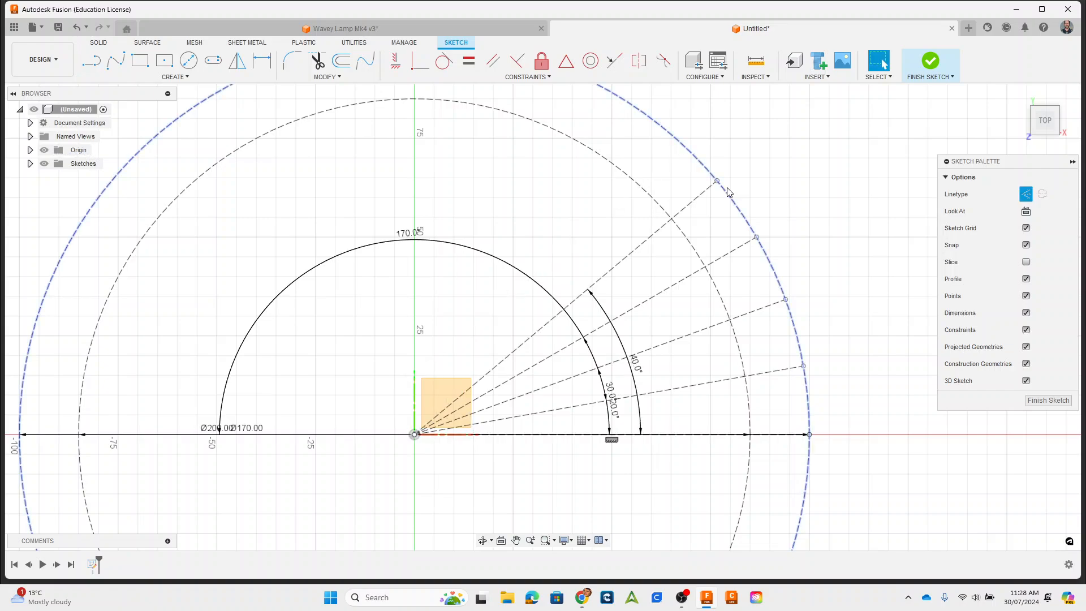
Draw a solid circle about 29.6 mm in diameter, centred where the horizontal line meets the 170 mm circle and reaching that circle's crossing with the 10° line
{"action": "left_click", "coordinate": [188, 60]}
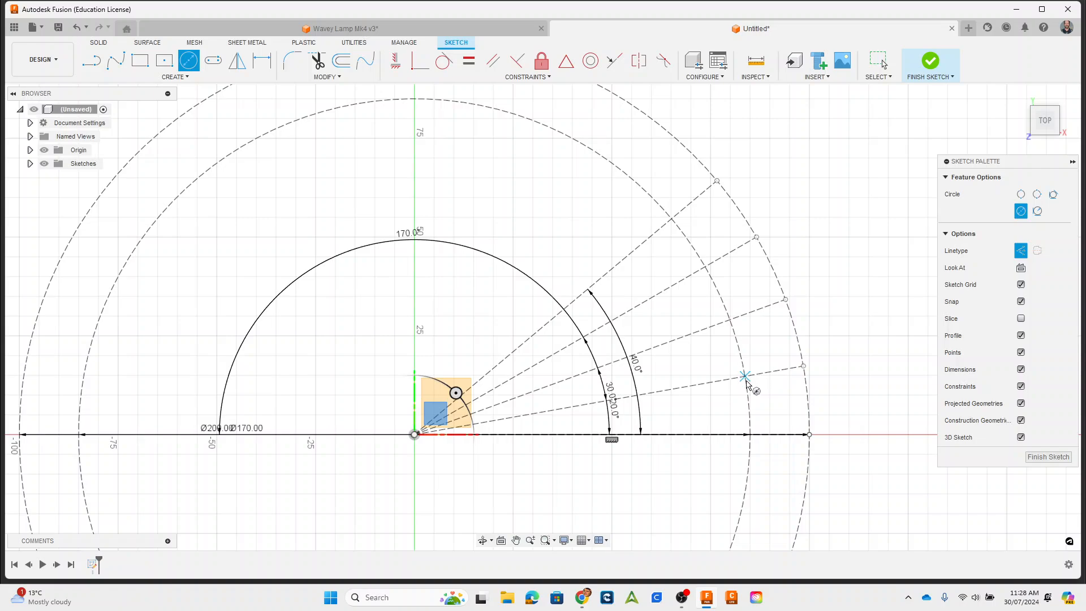
{"action": "left_click", "coordinate": [1021, 251]}
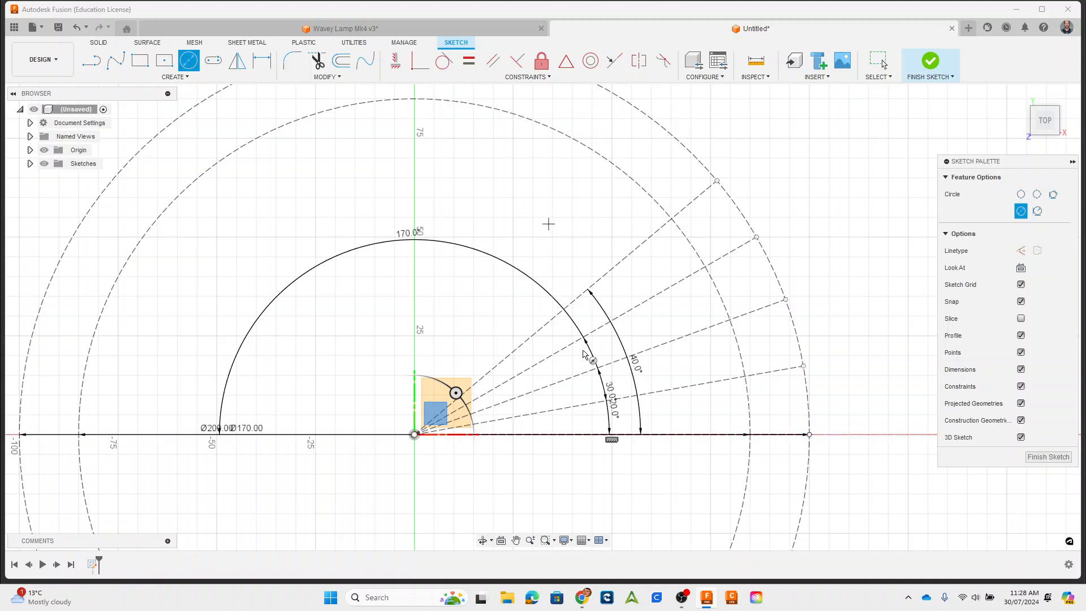
{"action": "left_click", "coordinate": [751, 435]}
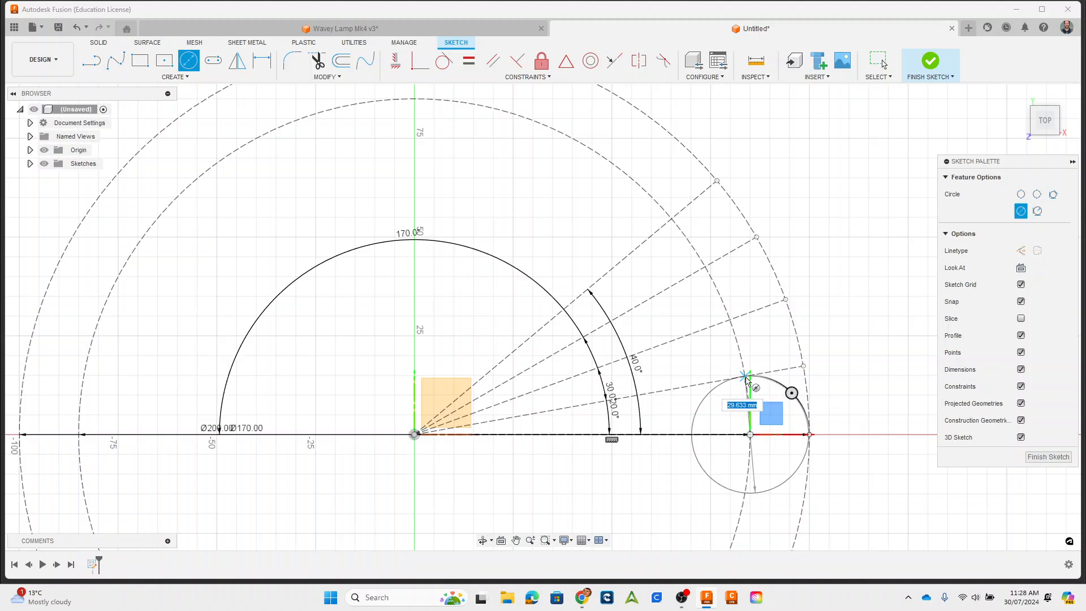
{"action": "left_click", "coordinate": [745, 377]}
{"action": "left_click", "coordinate": [745, 377]}
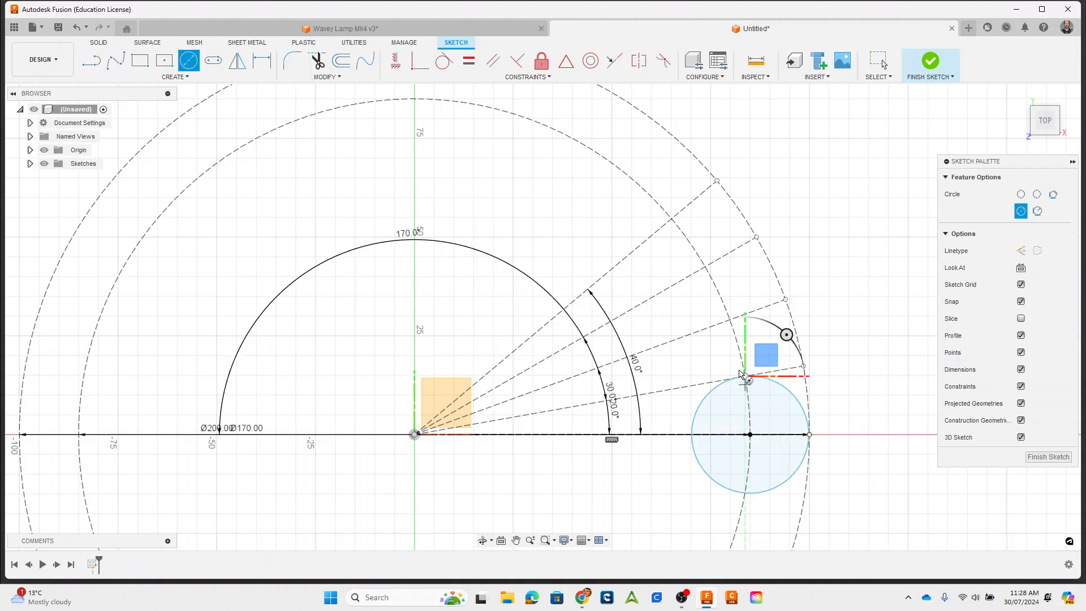
Try a circle about 41 mm in diameter centred at the outer end of the 20° line and touching the first solid circle, and delete it
{"action": "left_click", "coordinate": [786, 299]}
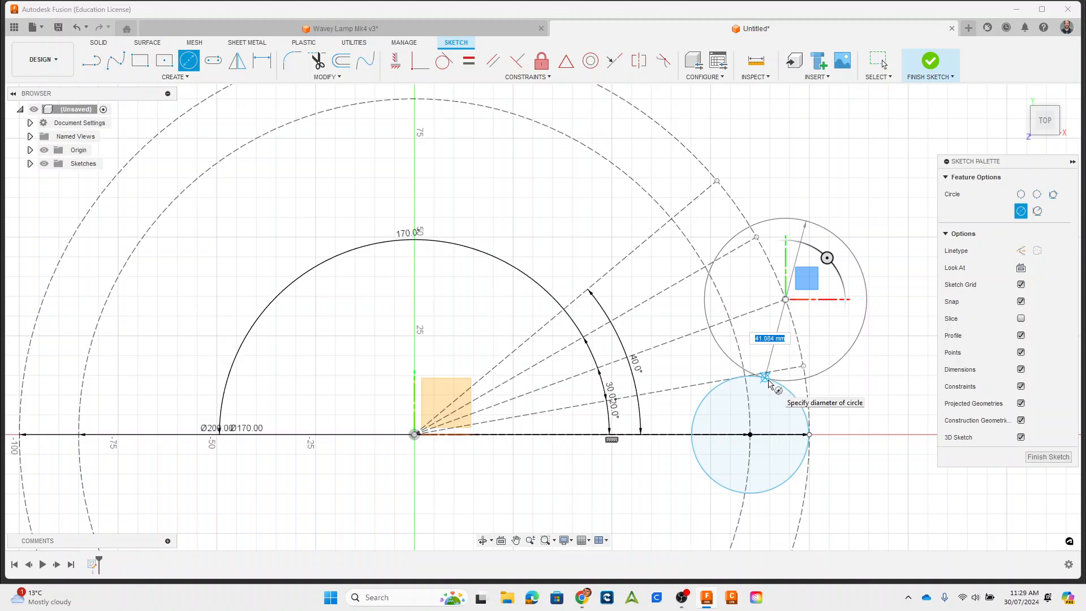
{"action": "scroll", "coordinate": [768, 382], "scroll_direction": "up", "scroll_amount": 4}
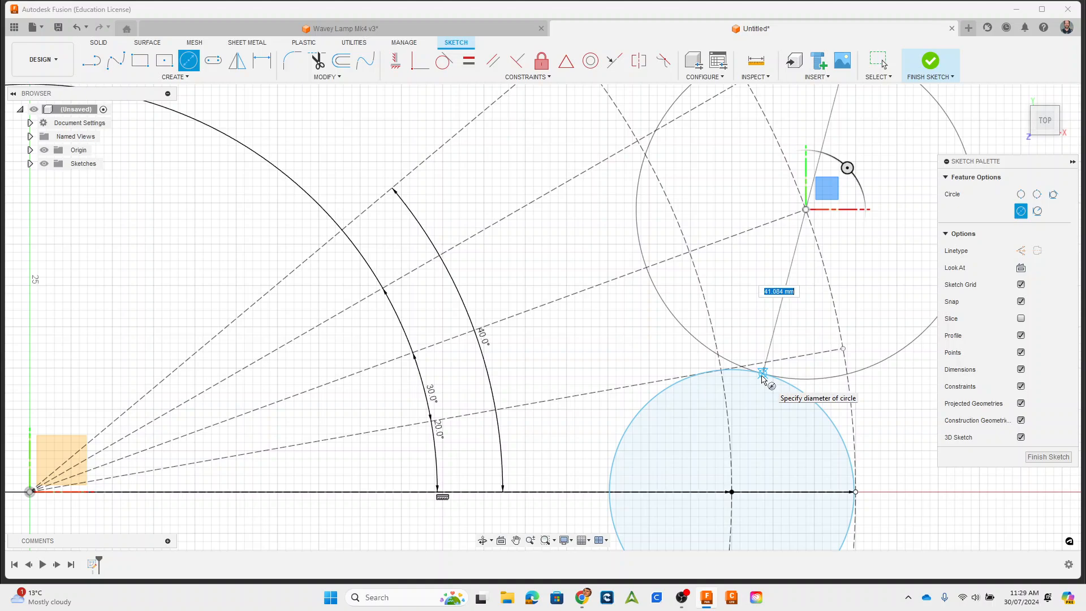
{"action": "left_click", "coordinate": [763, 380]}
{"action": "scroll", "coordinate": [762, 362], "scroll_direction": "down", "scroll_amount": 3}
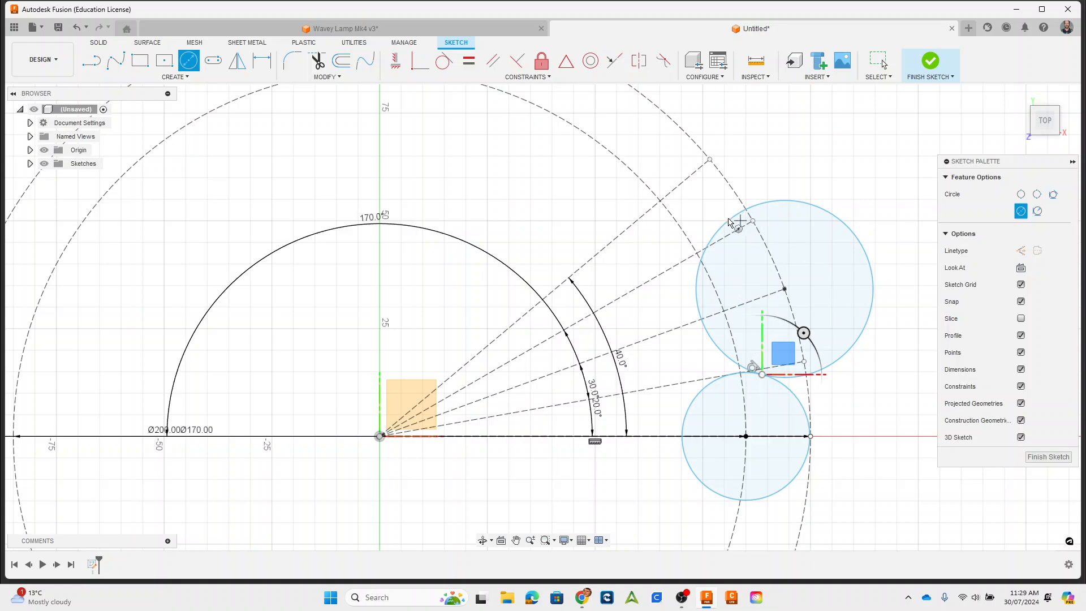
{"action": "key", "text": "Escape"}
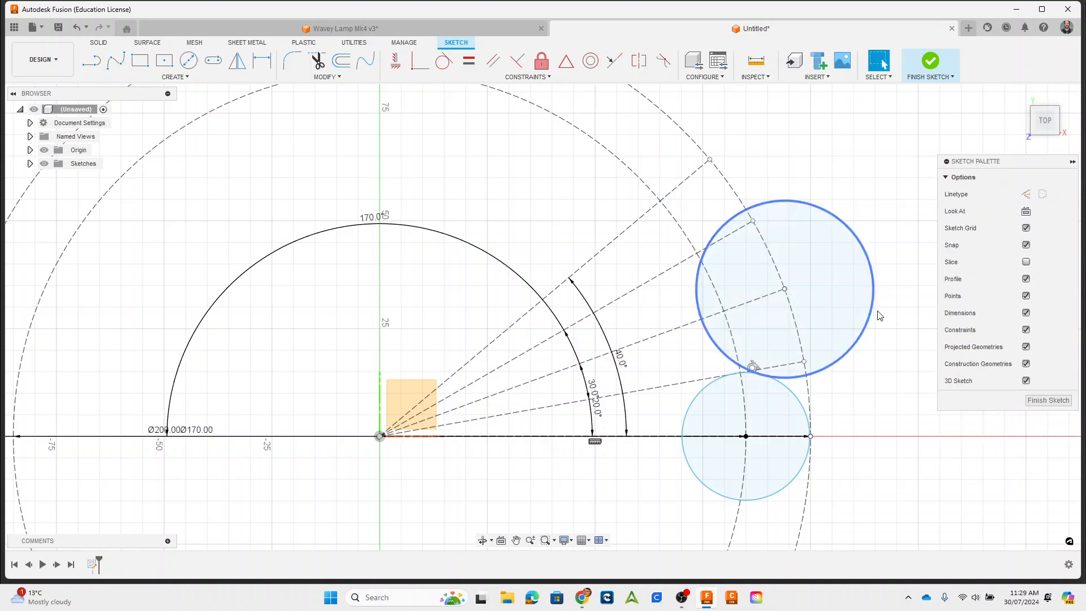
{"action": "key", "text": "Delete"}
Draw a construction line from the origin to the outer circle at 15° from the horizontal line
{"action": "mouse_move", "coordinate": [802, 330]}
{"action": "middle_mouse_down"}
{"action": "mouse_move", "coordinate": [780, 300]}
{"action": "mouse_move", "coordinate": [716, 269]}
{"action": "middle_mouse_up"}
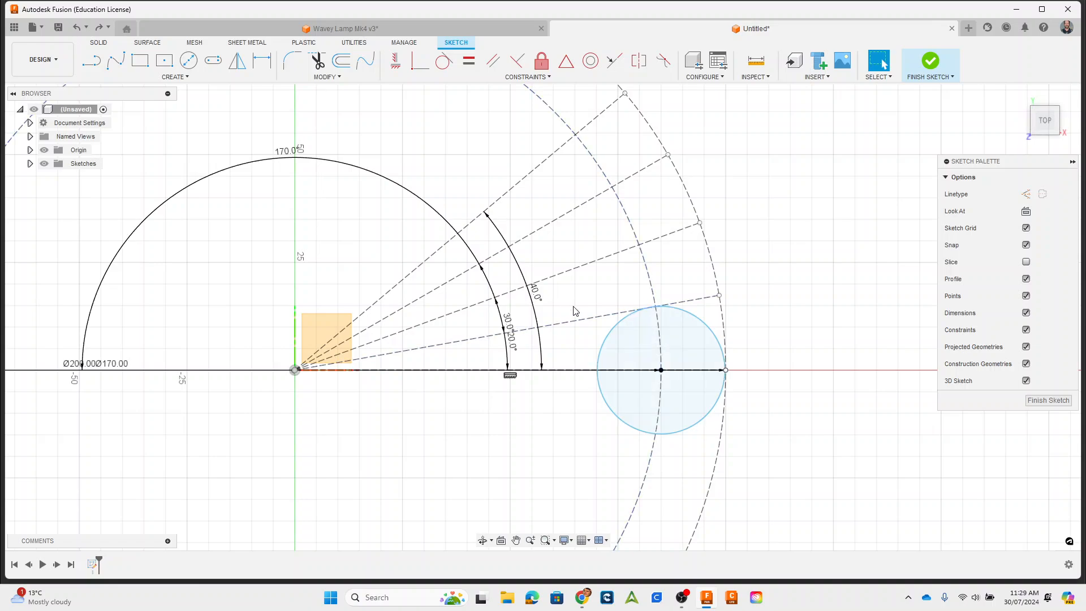
{"action": "left_click", "coordinate": [91, 61]}
{"action": "left_click", "coordinate": [1027, 194]}
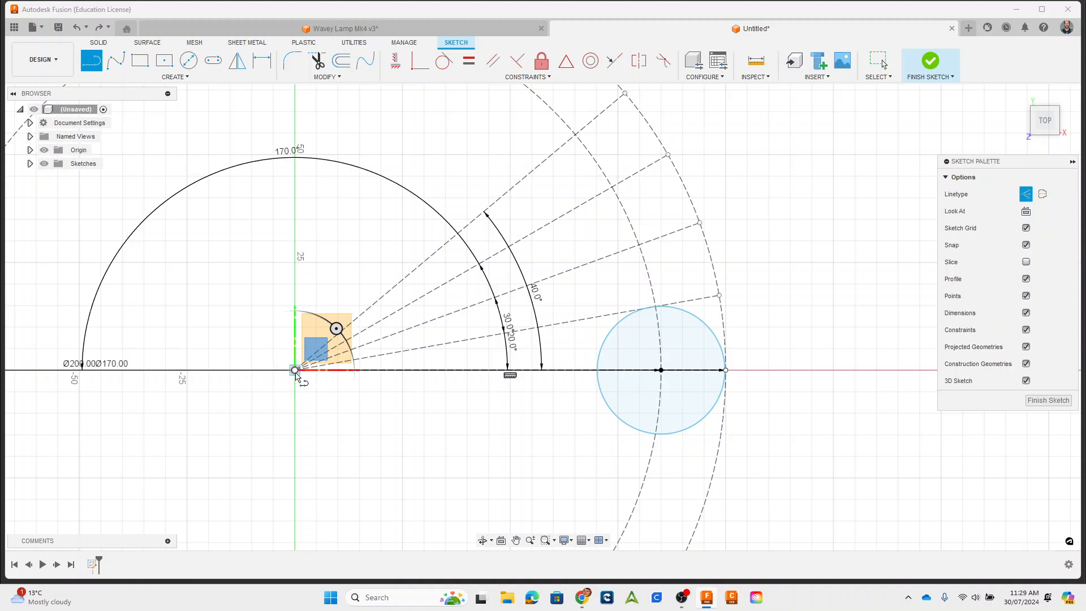
{"action": "left_click", "coordinate": [295, 370]}
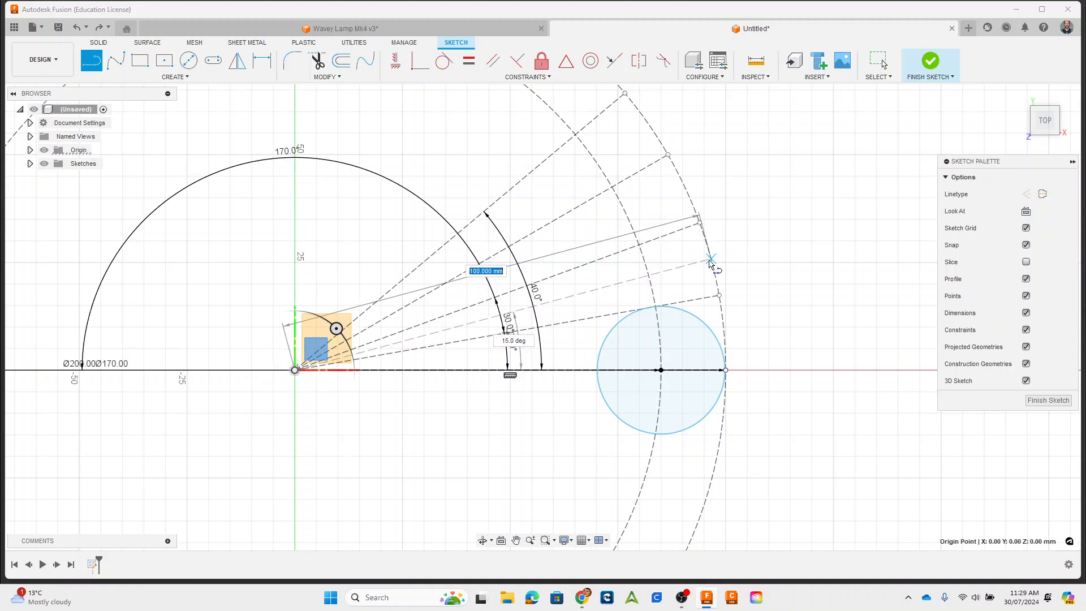
{"action": "key", "text": "Tab"}
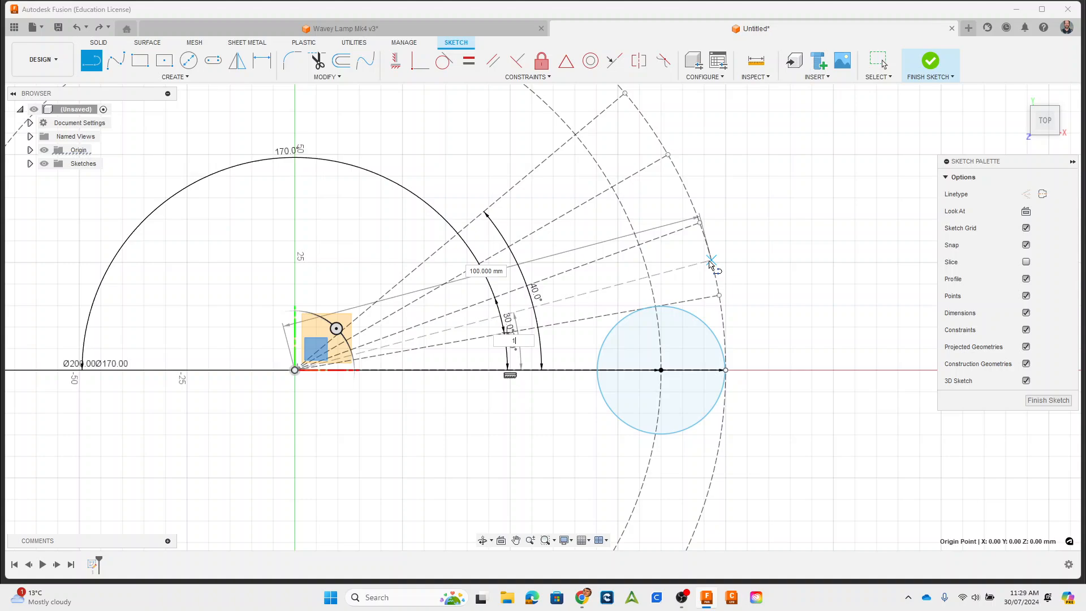
{"action": "type", "text": "15"}
{"action": "key", "text": "Return"}
{"action": "key", "text": "Escape"}
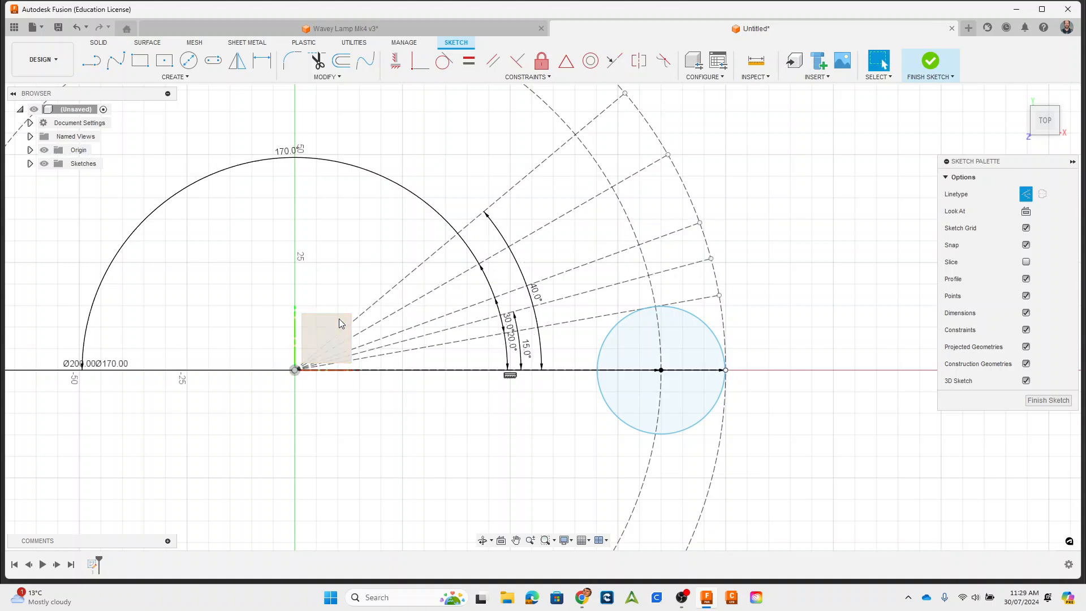
{"action": "key", "text": "l"}
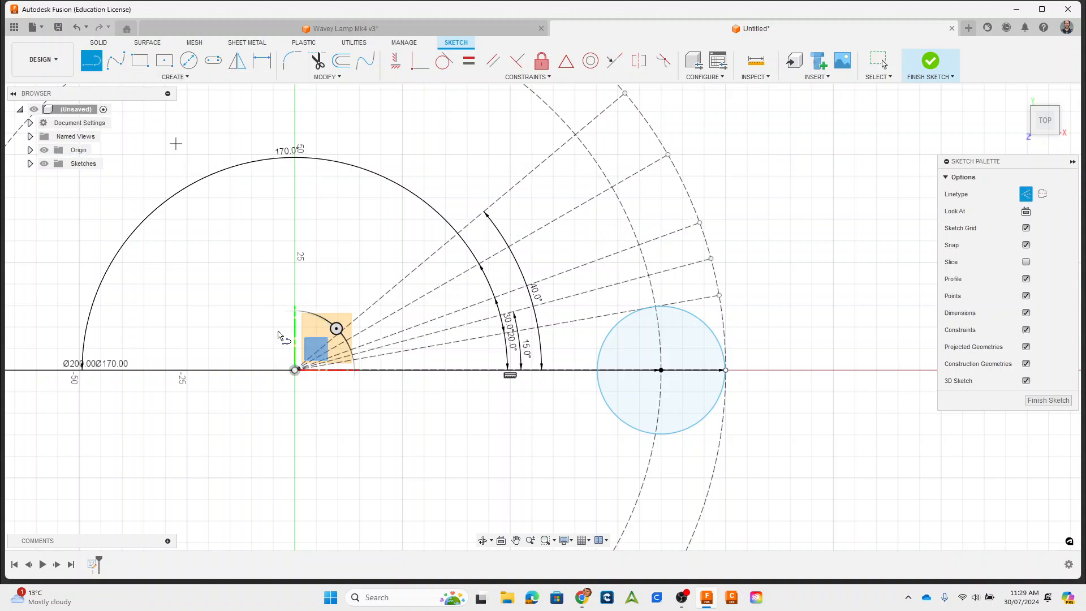
{"action": "left_click", "coordinate": [295, 370]}
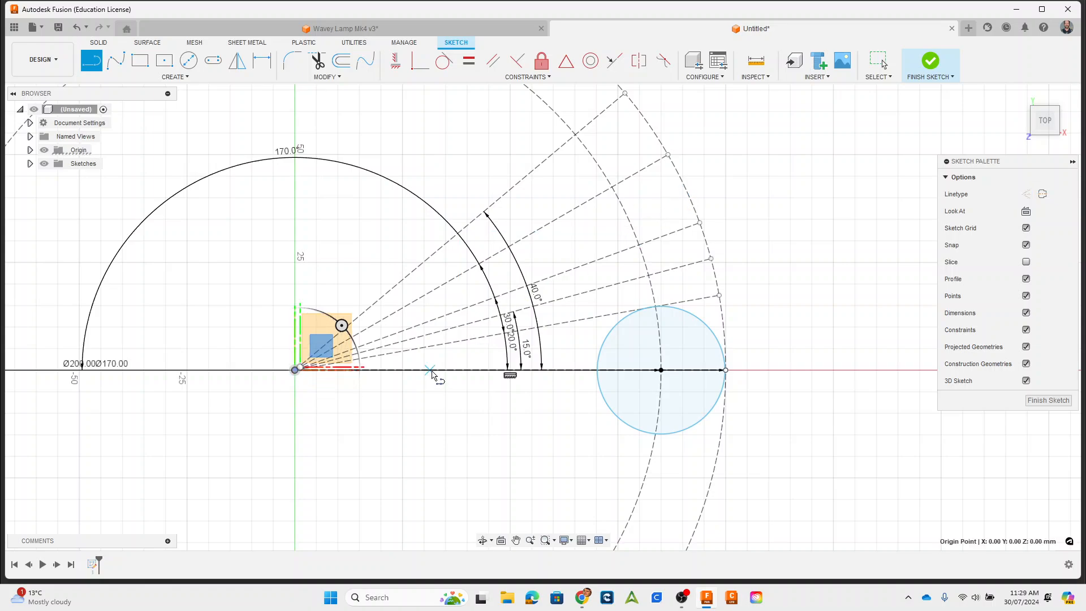
{"action": "key", "text": "Escape"}
Draw a construction line from the origin to the outer circle at 25° from the horizontal line
{"action": "left_click", "coordinate": [92, 64]}
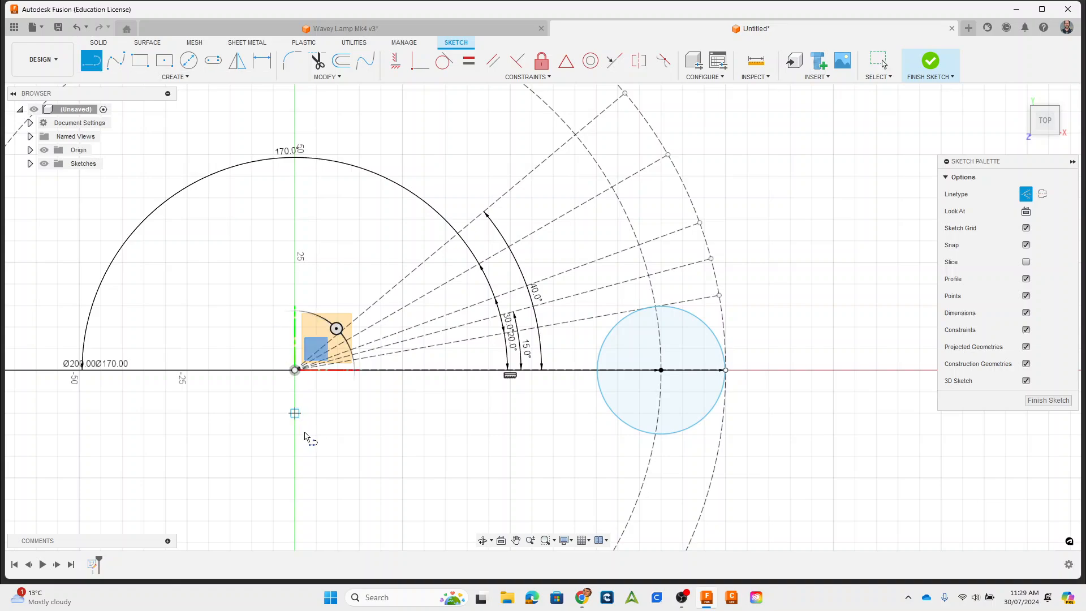
{"action": "left_click", "coordinate": [294, 370]}
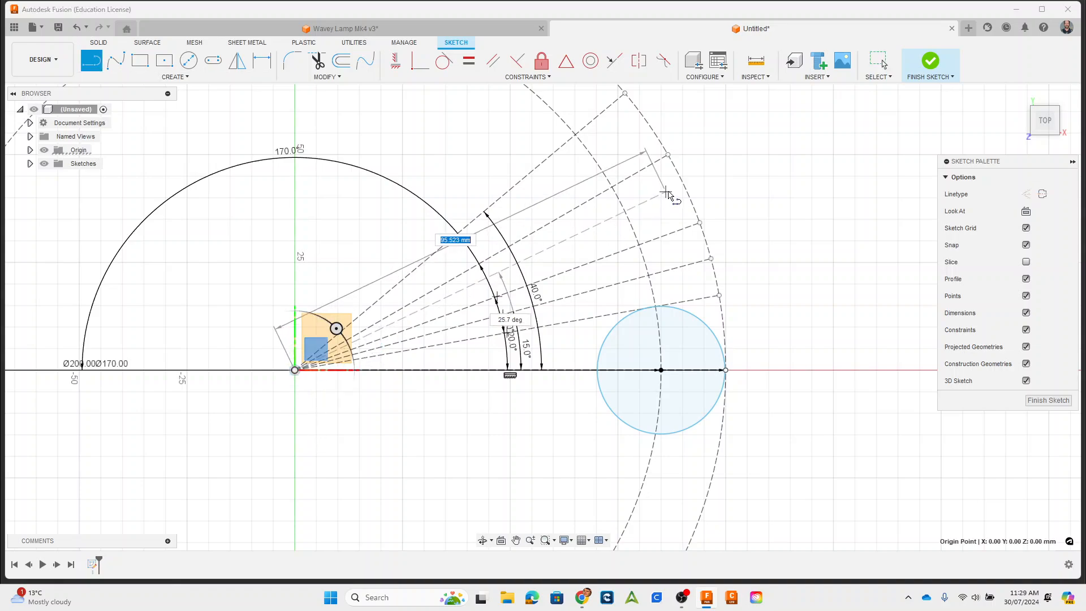
{"action": "key", "text": "Tab"}
{"action": "type", "text": "2"}
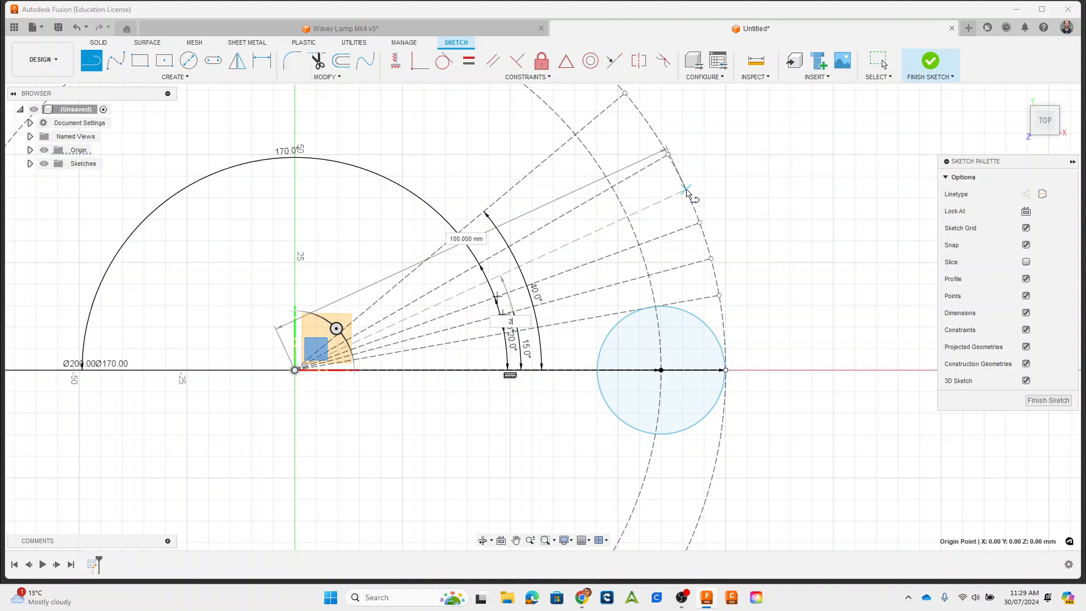
{"action": "type", "text": "5"}
{"action": "key", "text": "Return"}
{"action": "key", "text": "Escape"}
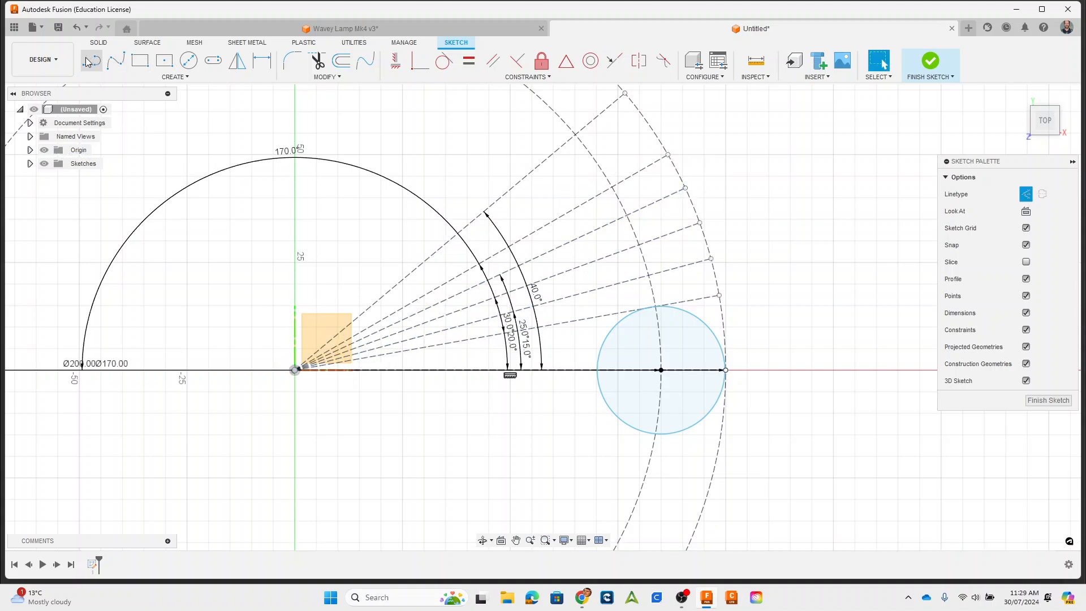
{"action": "left_click", "coordinate": [89, 61]}
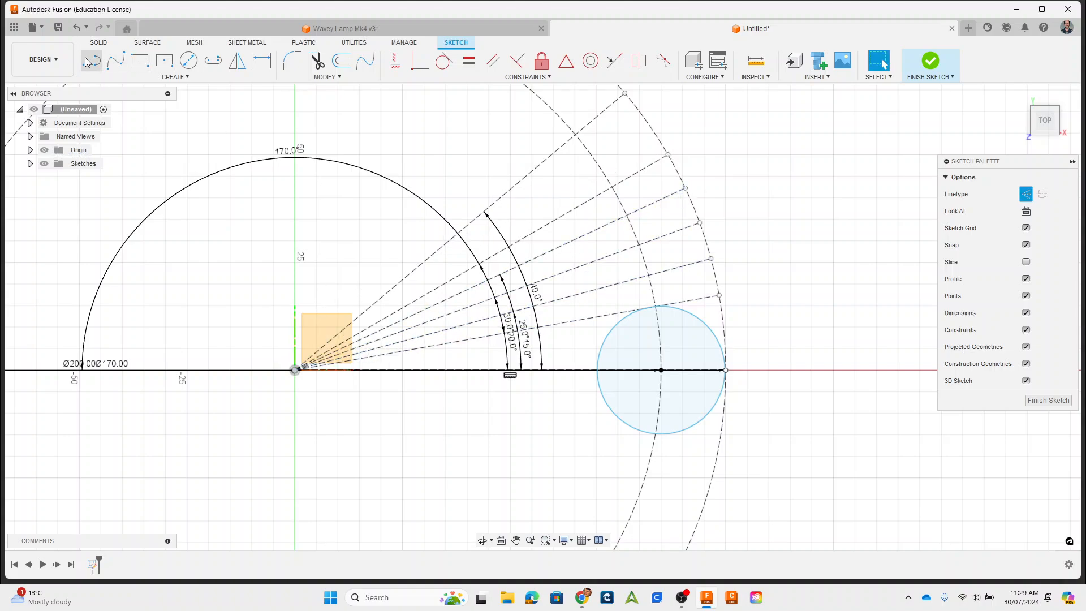
{"action": "left_click", "coordinate": [294, 370]}
{"action": "key", "text": "Escape"}
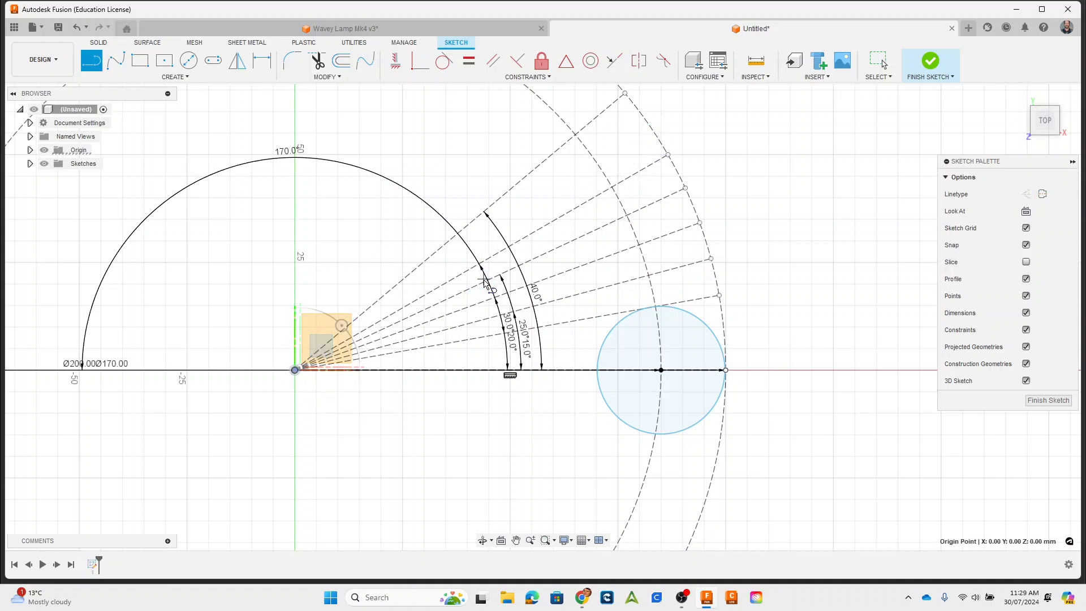
{"action": "key", "text": "Escape"}
{"action": "left_click", "coordinate": [96, 66]}
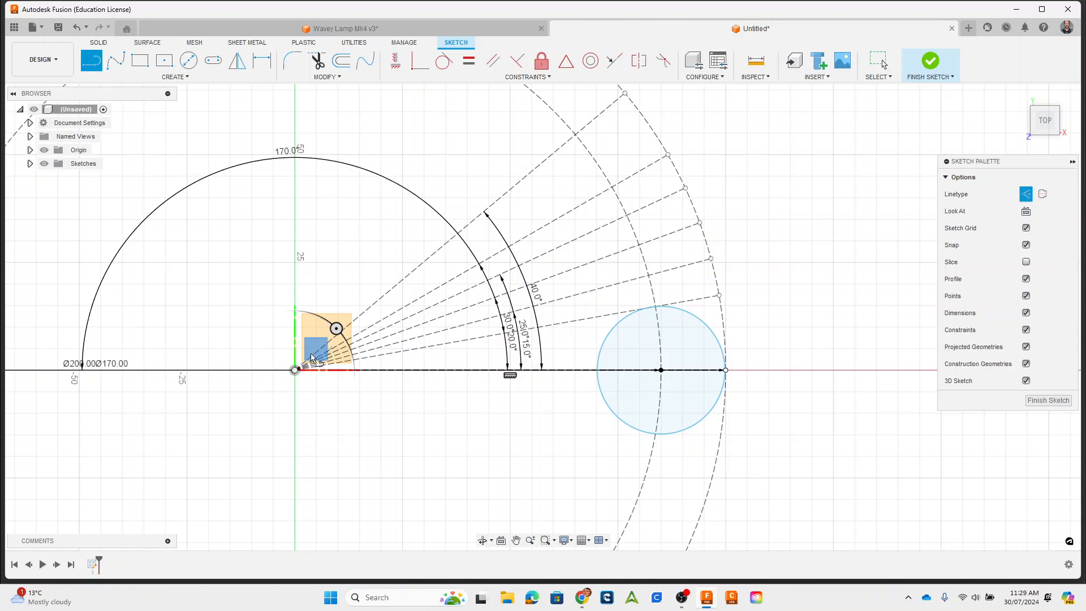
{"action": "key", "text": "Escape"}
{"action": "key", "text": "Escape"}
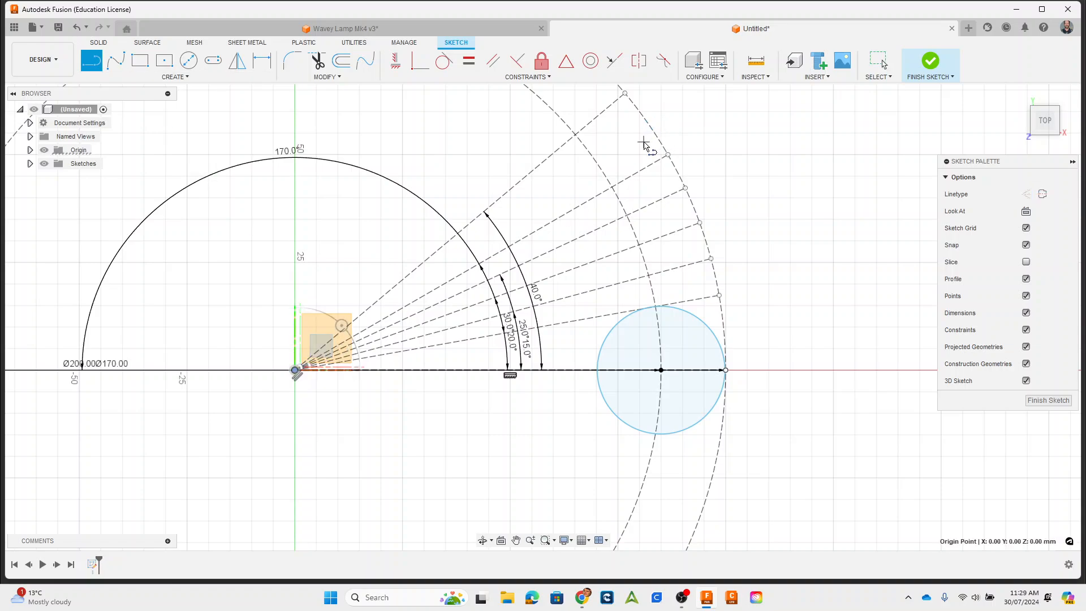
Draw a construction line from the origin to the outer circle at 35° from the horizontal line
{"action": "key", "text": "l"}
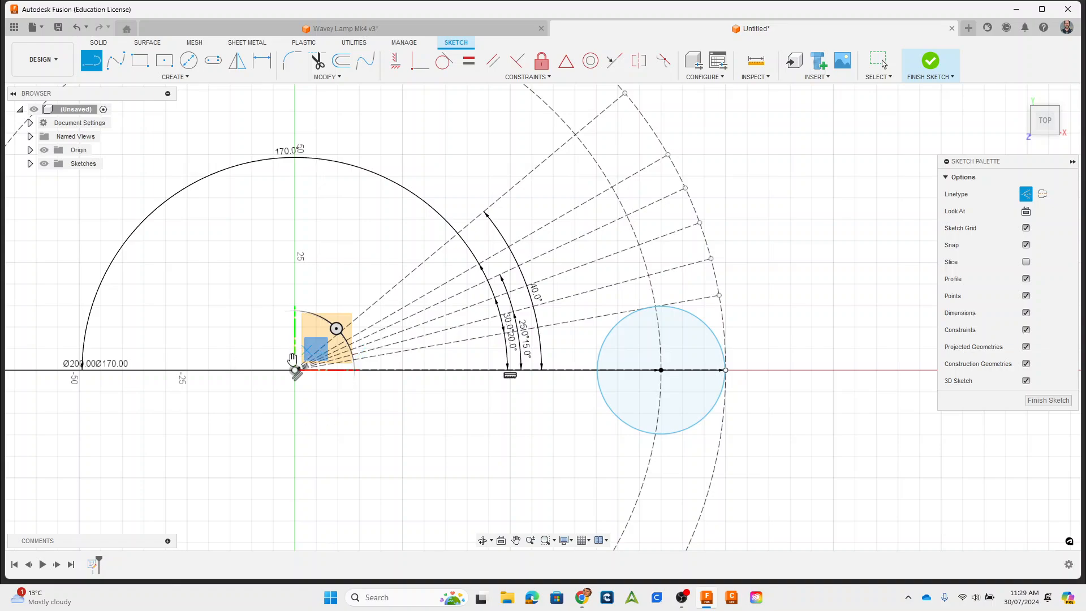
{"action": "left_click", "coordinate": [294, 371]}
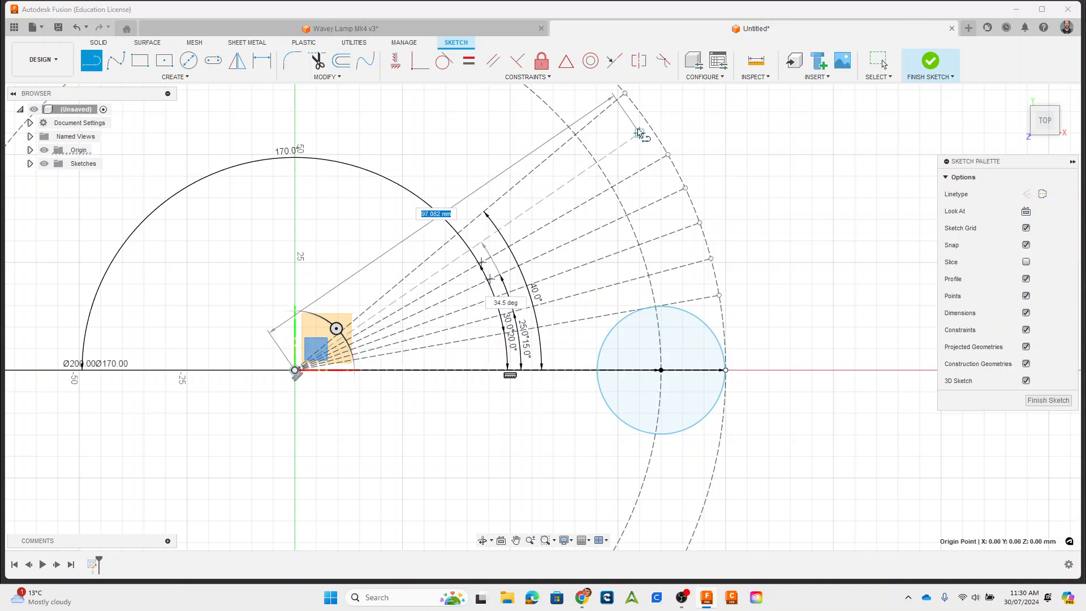
{"action": "key", "text": "Tab"}
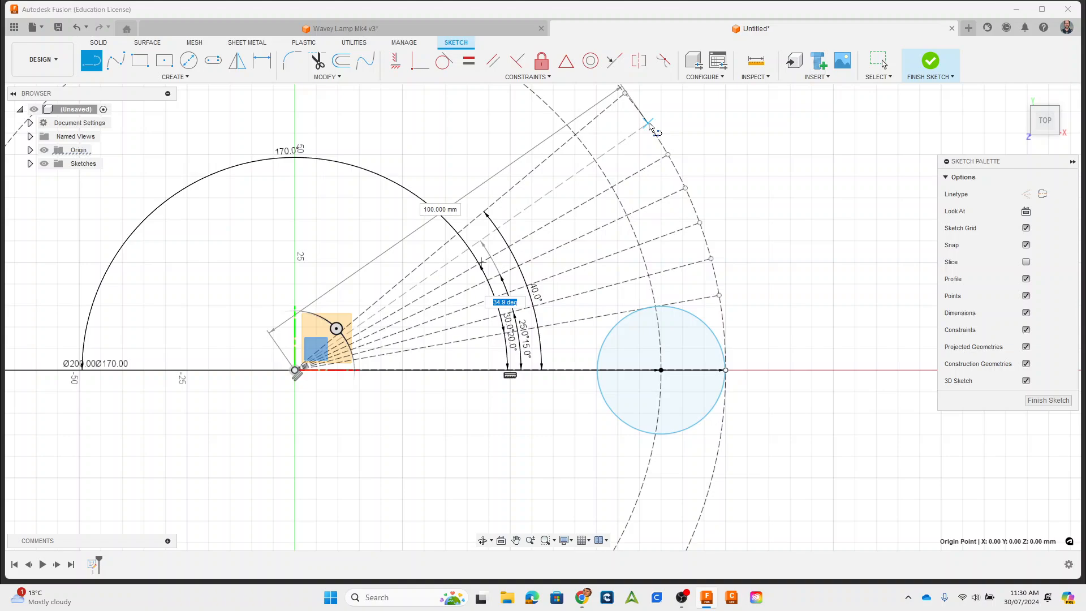
{"action": "type", "text": "35"}
{"action": "key", "text": "Return"}
{"action": "key", "text": "Escape"}
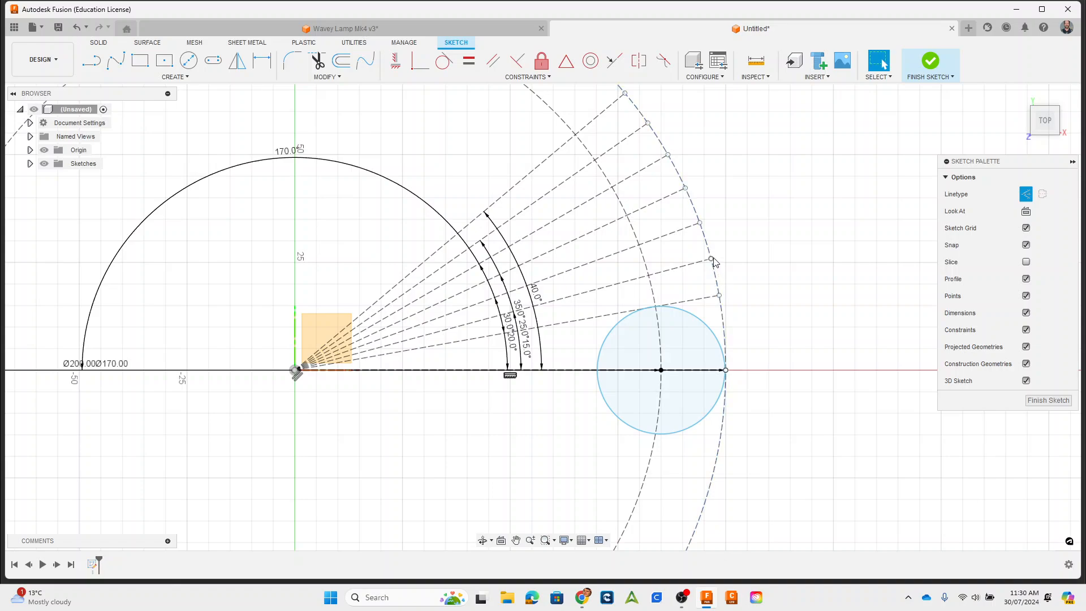
{"action": "left_click", "coordinate": [189, 60]}
{"action": "left_click", "coordinate": [665, 298]}
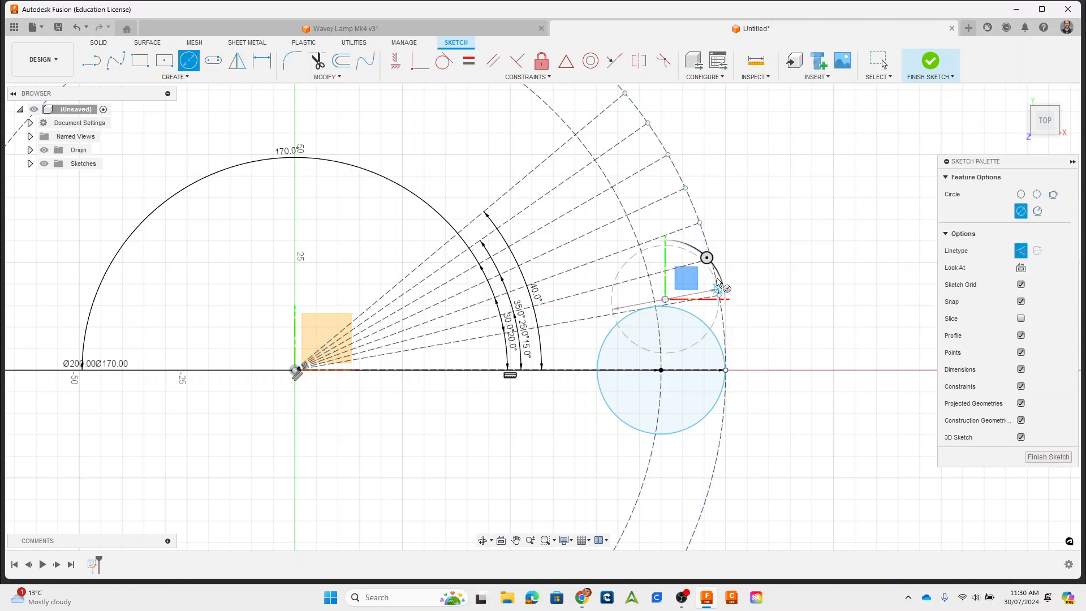
{"action": "key", "text": "Escape"}
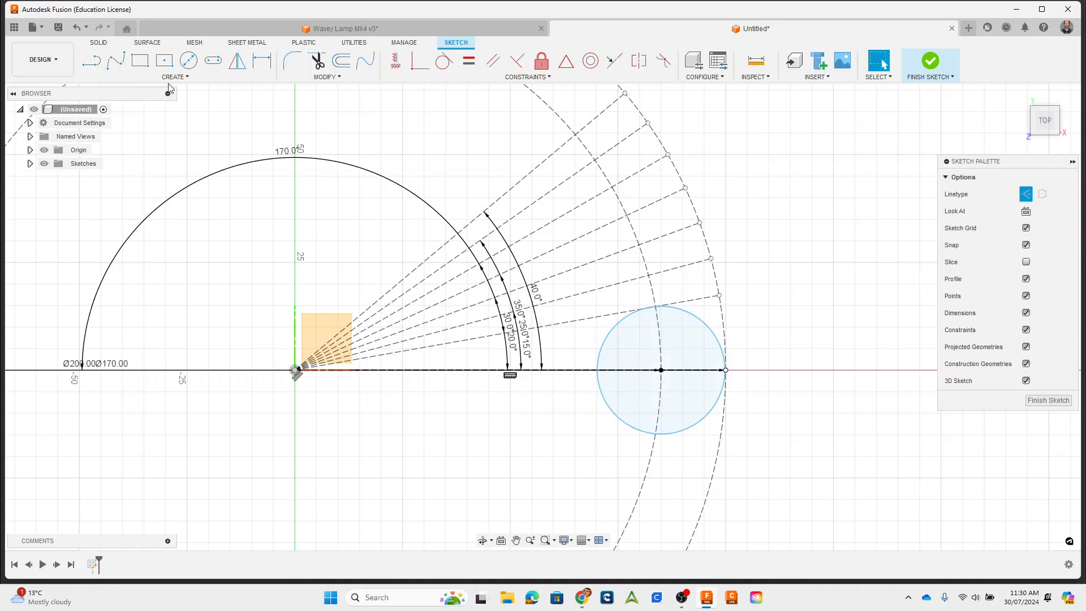
Draw a solid circle about 27 mm in diameter centred at the outer end of the 15° line, touching the first solid circle
{"action": "key", "text": "c"}
{"action": "left_click", "coordinate": [1022, 251]}
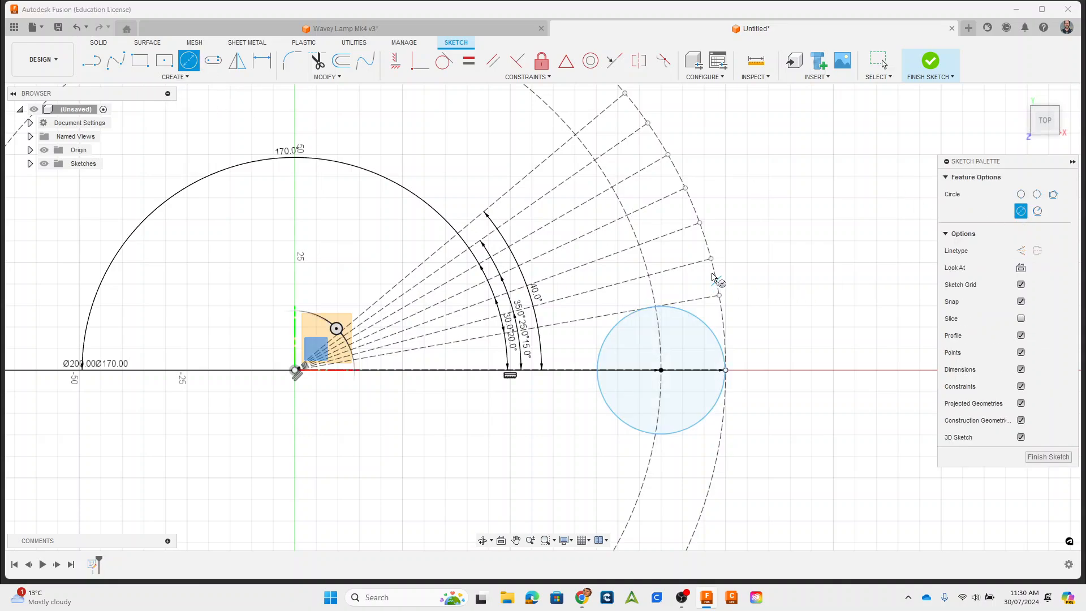
{"action": "left_click", "coordinate": [711, 259]}
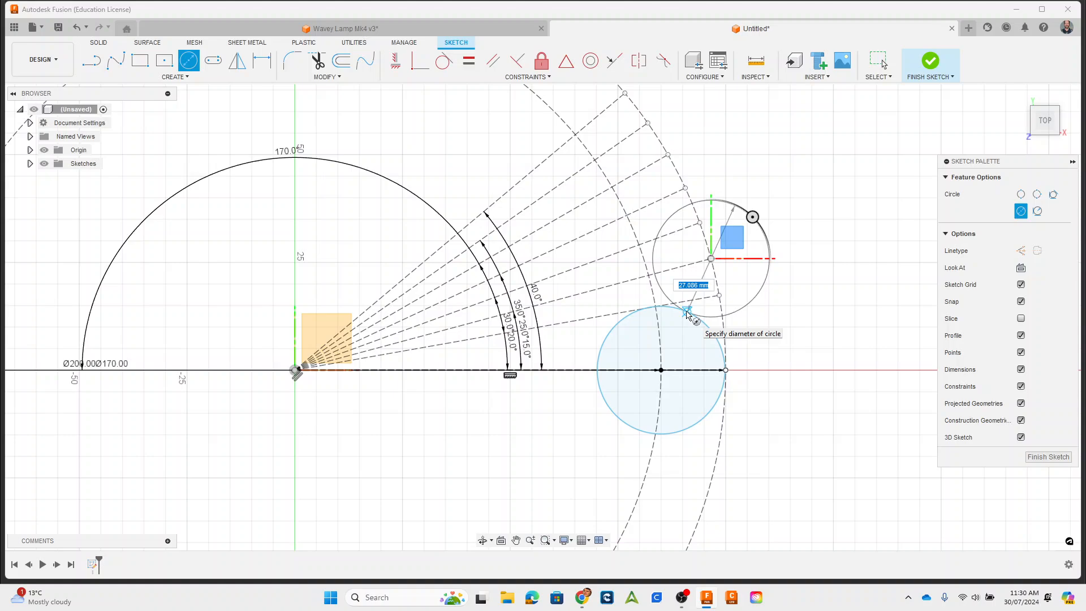
{"action": "left_click", "coordinate": [687, 311]}
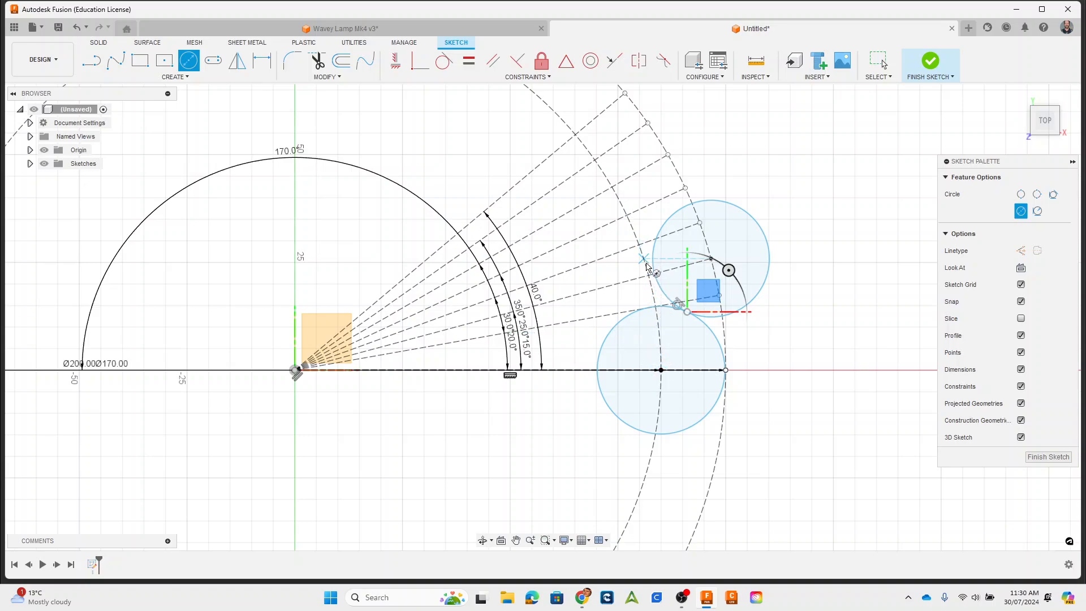
Draw a solid circle centred where the 30° line crosses the inner construction circle, touching the circle on the 15° line
{"action": "left_click", "coordinate": [613, 186]}
{"action": "left_click", "coordinate": [665, 224]}
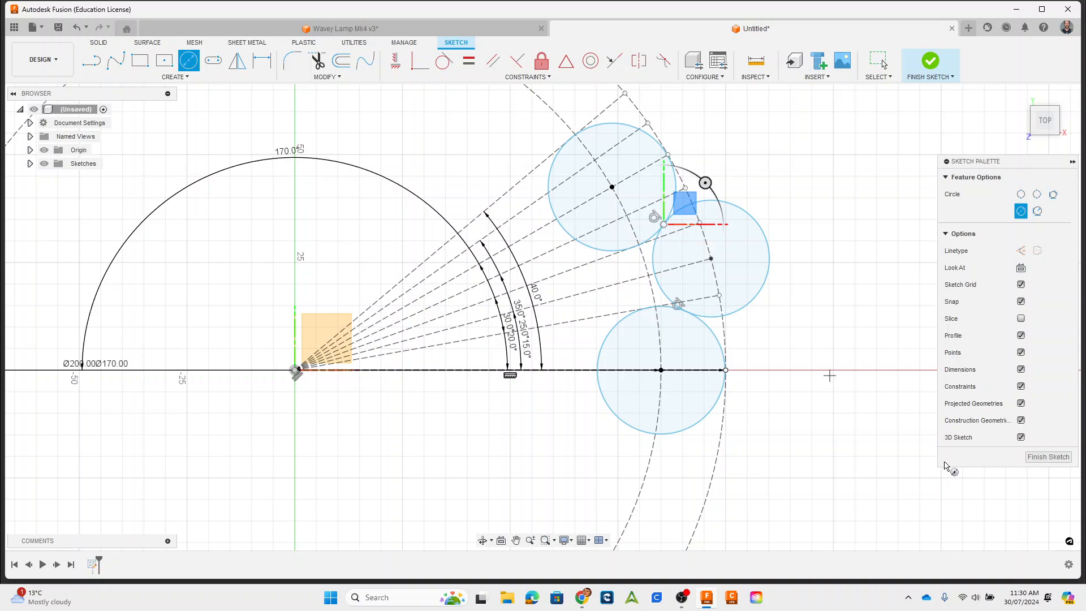
{"action": "scroll", "coordinate": [770, 160], "scroll_direction": "down", "scroll_amount": 1}
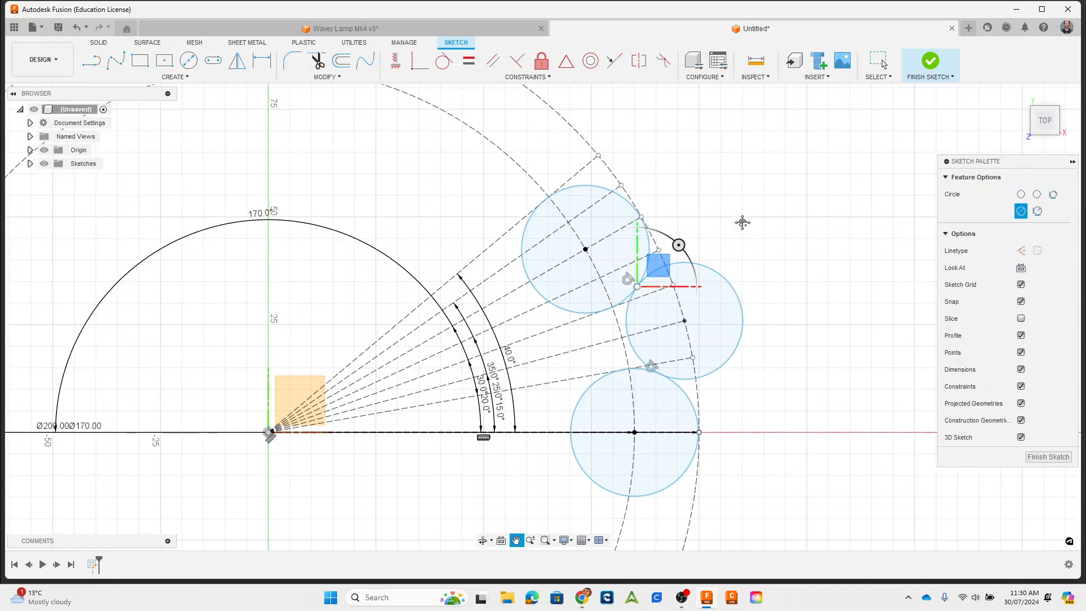
{"action": "scroll", "coordinate": [781, 303], "scroll_direction": "down", "scroll_amount": 3}
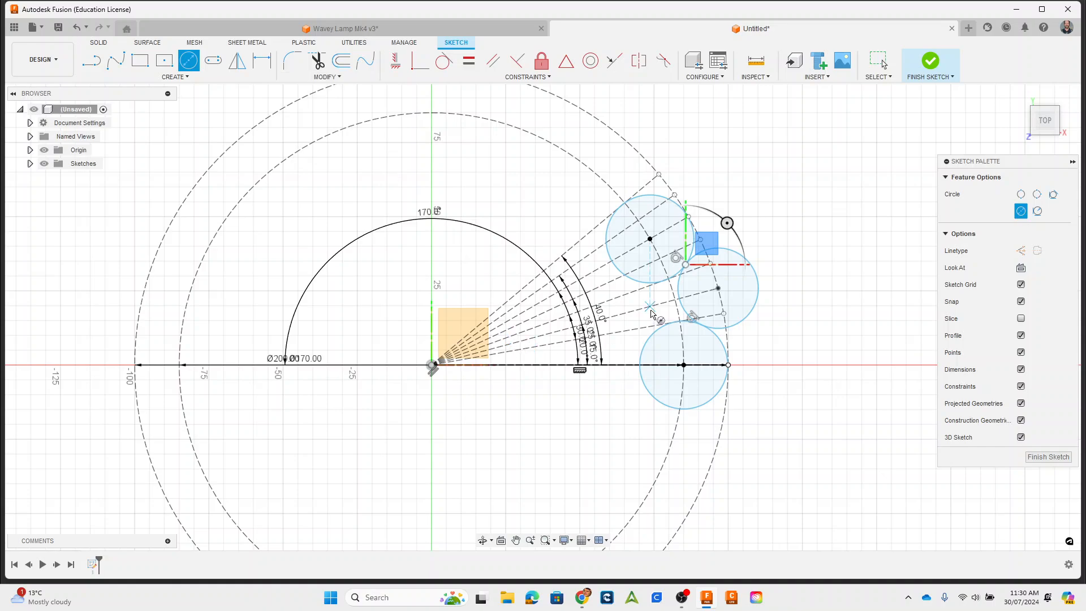
Trim the circle on the 30° line along its outer side, from its contact with the middle circle up to the 35° line
{"action": "left_click", "coordinate": [317, 60]}
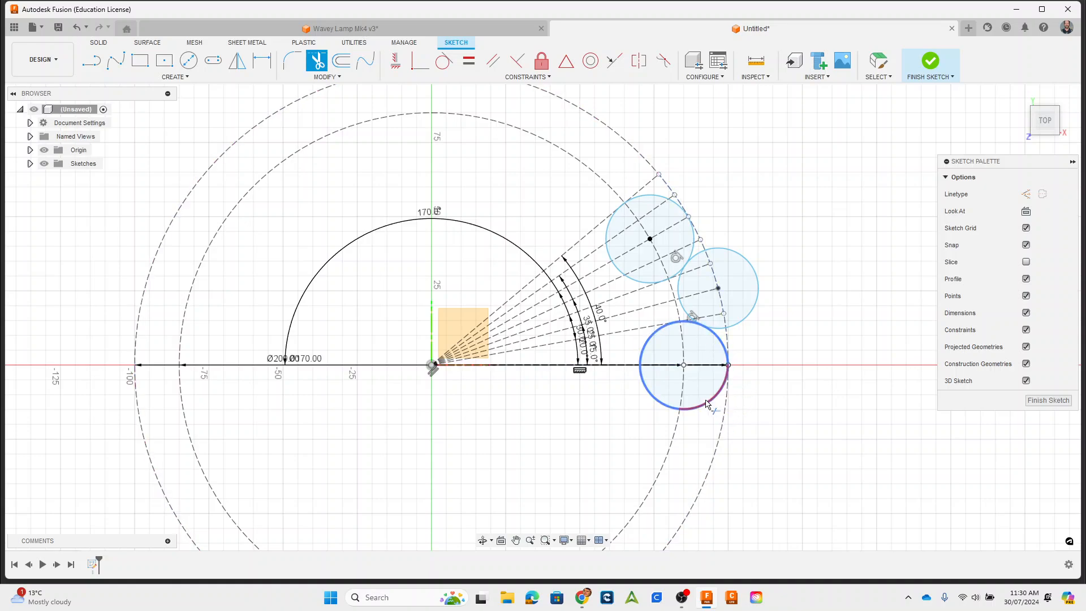
{"action": "scroll", "coordinate": [706, 339], "scroll_direction": "up", "scroll_amount": 2}
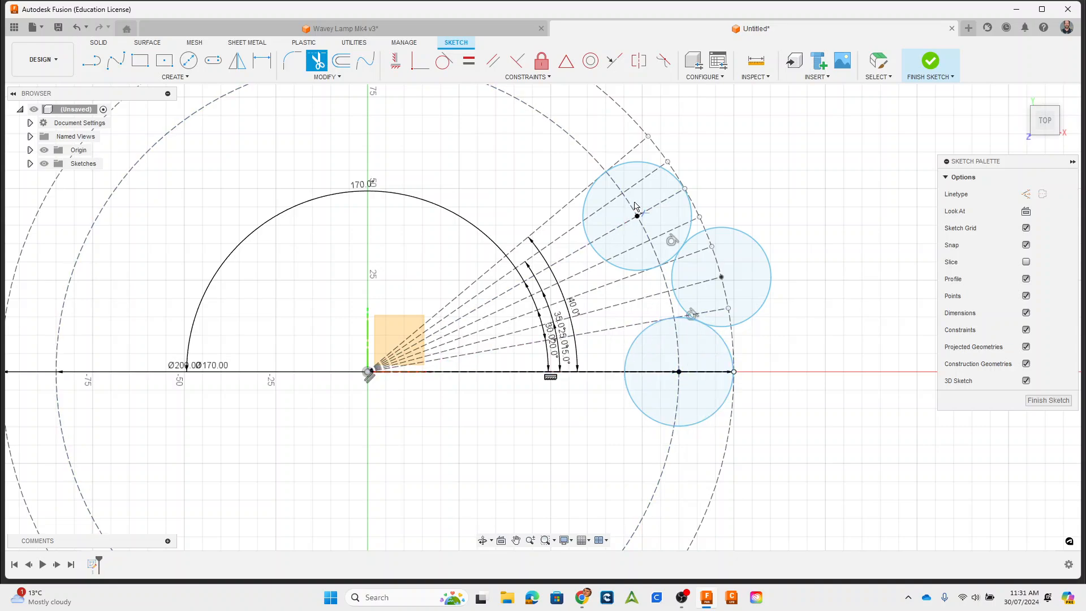
{"action": "scroll", "coordinate": [631, 189], "scroll_direction": "down", "scroll_amount": 4}
{"action": "scroll", "coordinate": [631, 180], "scroll_direction": "up", "scroll_amount": 3}
{"action": "scroll", "coordinate": [625, 351], "scroll_direction": "up", "scroll_amount": 2}
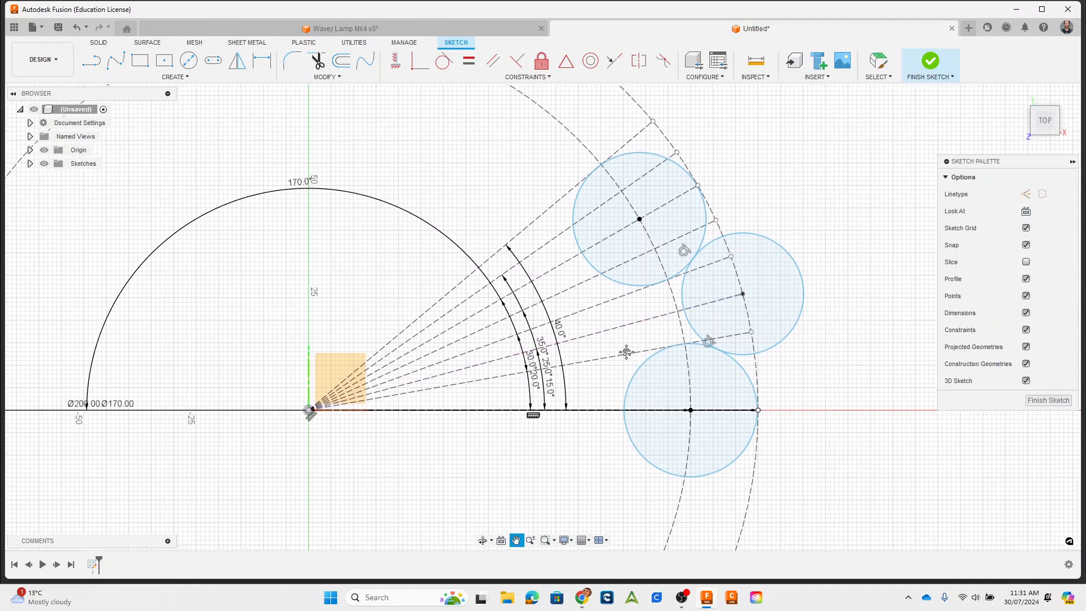
{"action": "scroll", "coordinate": [719, 312], "scroll_direction": "up", "scroll_amount": 2}
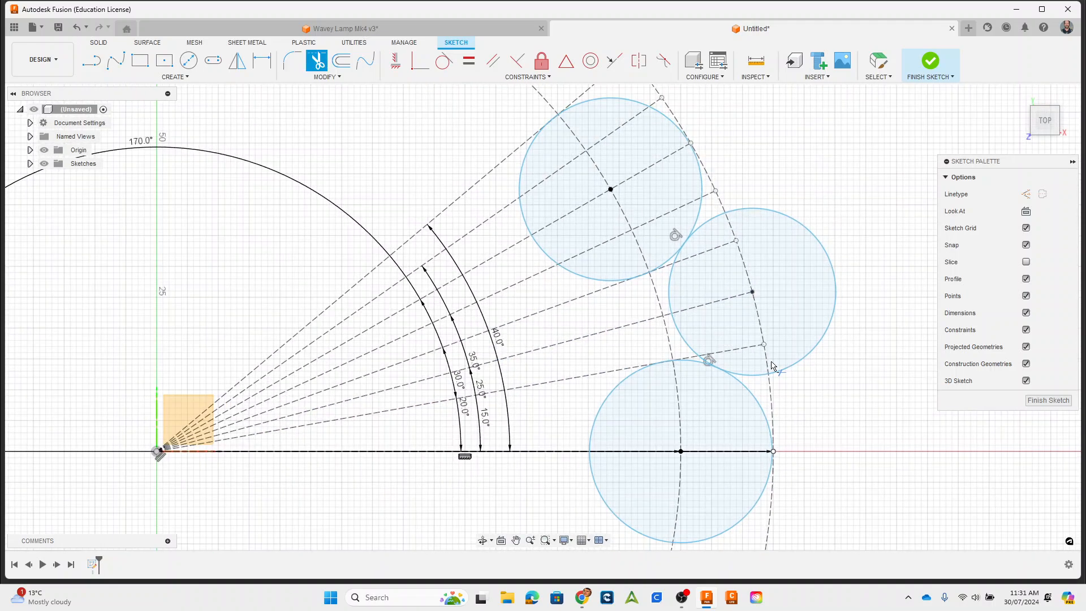
{"action": "left_click", "coordinate": [699, 218]}
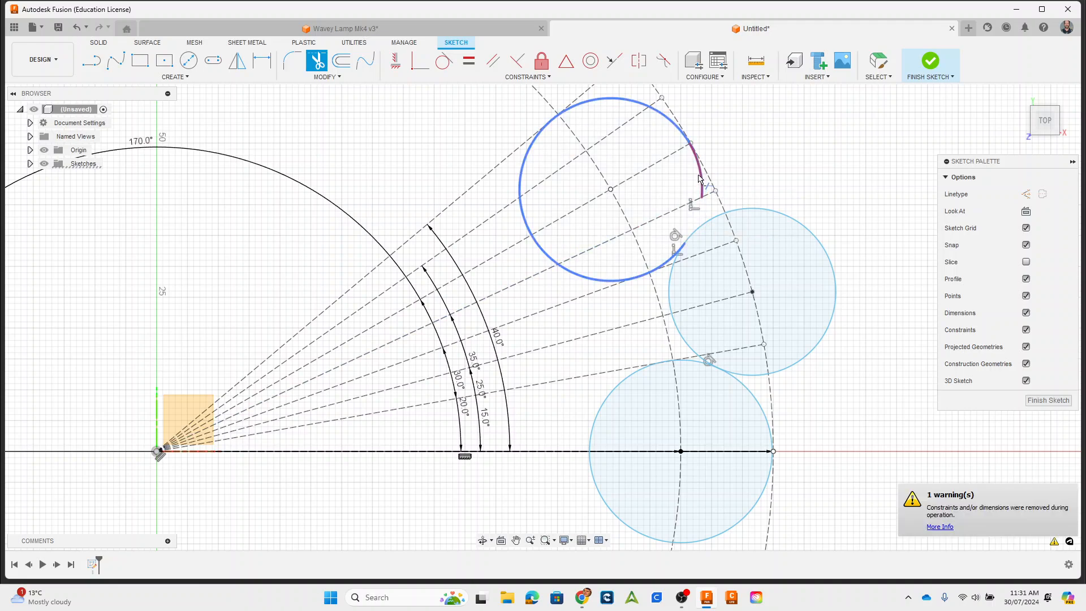
{"action": "left_click", "coordinate": [667, 125]}
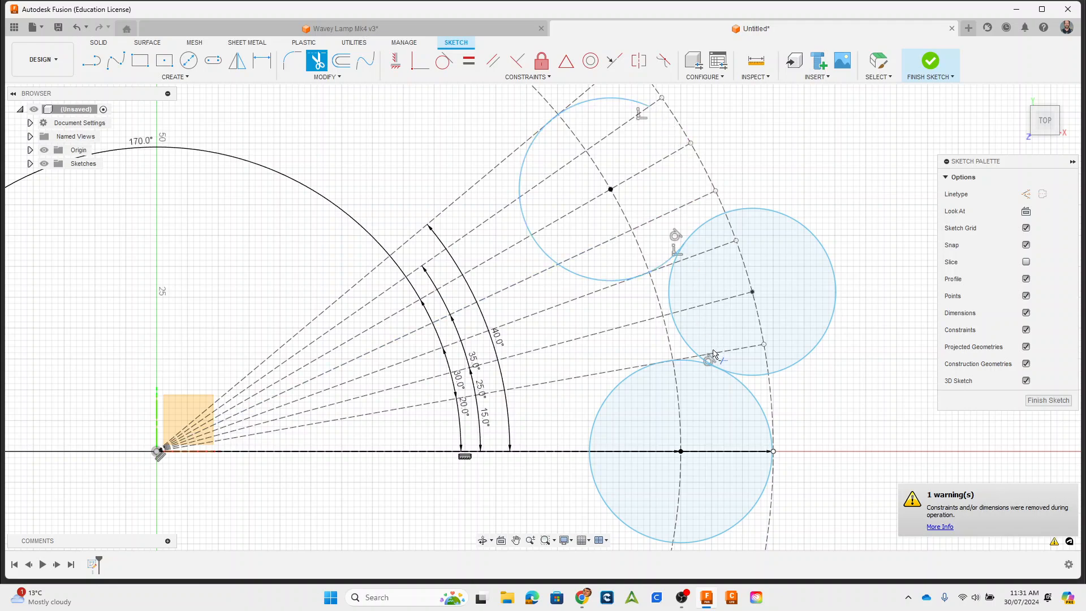
Trim away the inner side of the circle on the 15° line between its contact points with the two neighbouring circles
{"action": "left_click", "coordinate": [670, 282]}
{"action": "scroll", "coordinate": [665, 264], "scroll_direction": "up", "scroll_amount": 5}
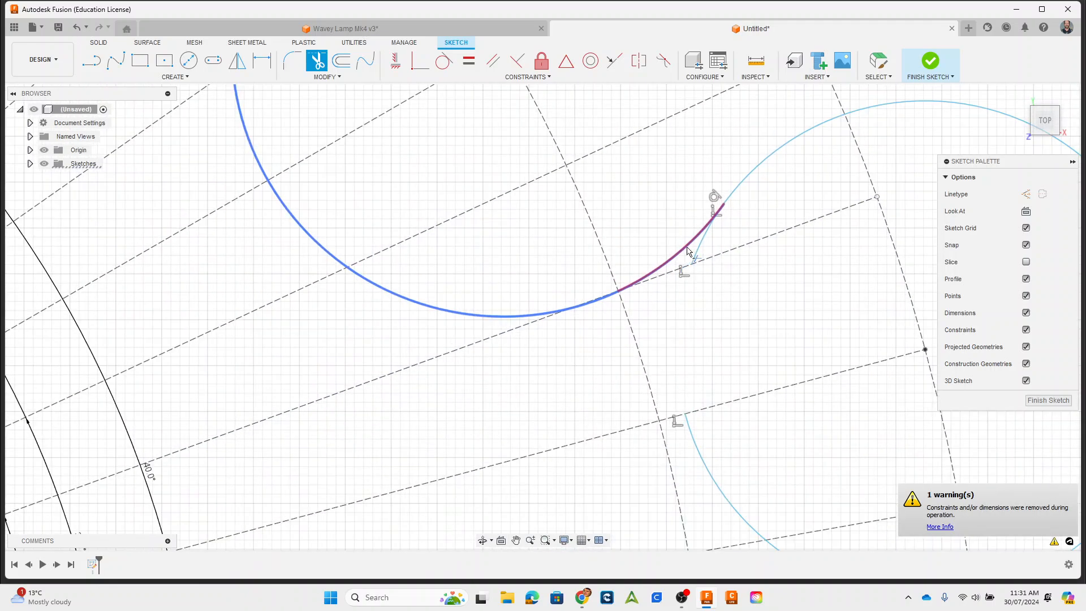
{"action": "left_click", "coordinate": [702, 246]}
{"action": "scroll", "coordinate": [706, 333], "scroll_direction": "down", "scroll_amount": 2}
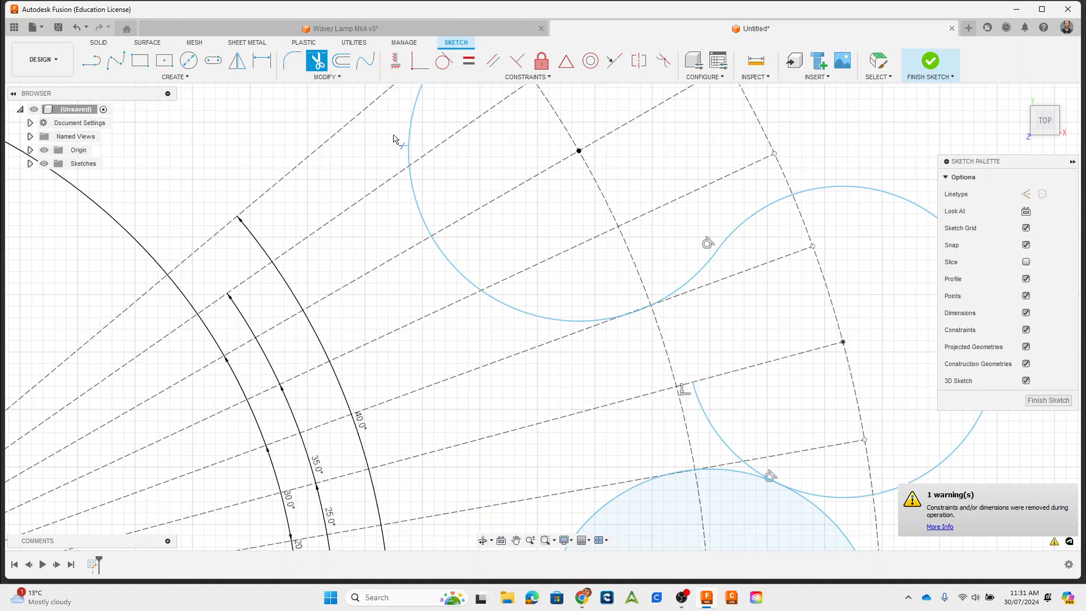
{"action": "middle_click_drag", "start_coordinate": [708, 348], "coordinate": [629, 267]}
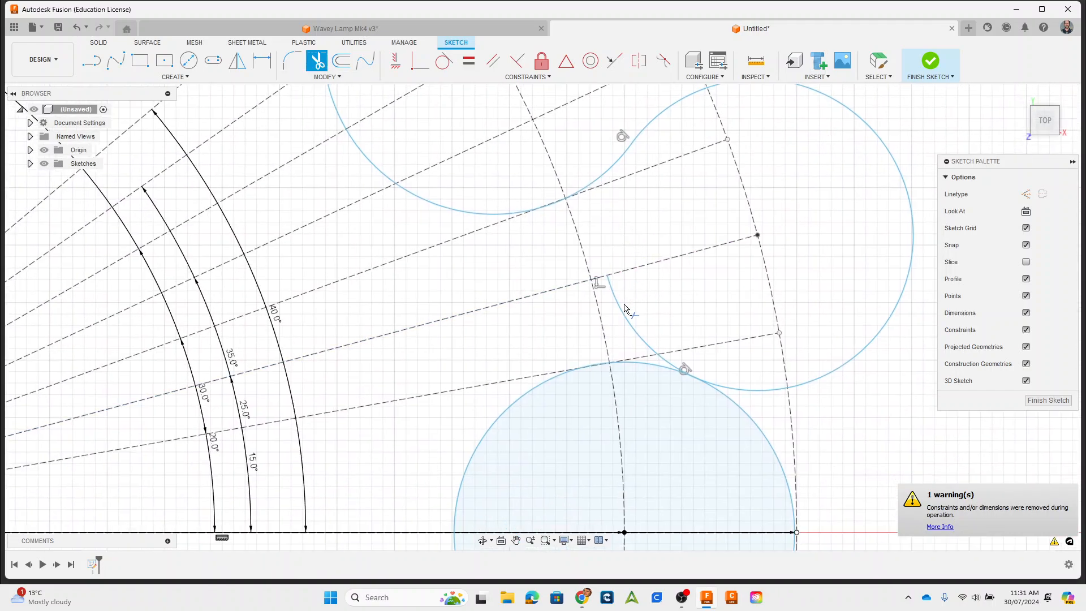
{"action": "left_click", "coordinate": [626, 311]}
{"action": "scroll", "coordinate": [686, 369], "scroll_direction": "up", "scroll_amount": 2}
{"action": "left_click", "coordinate": [676, 367]}
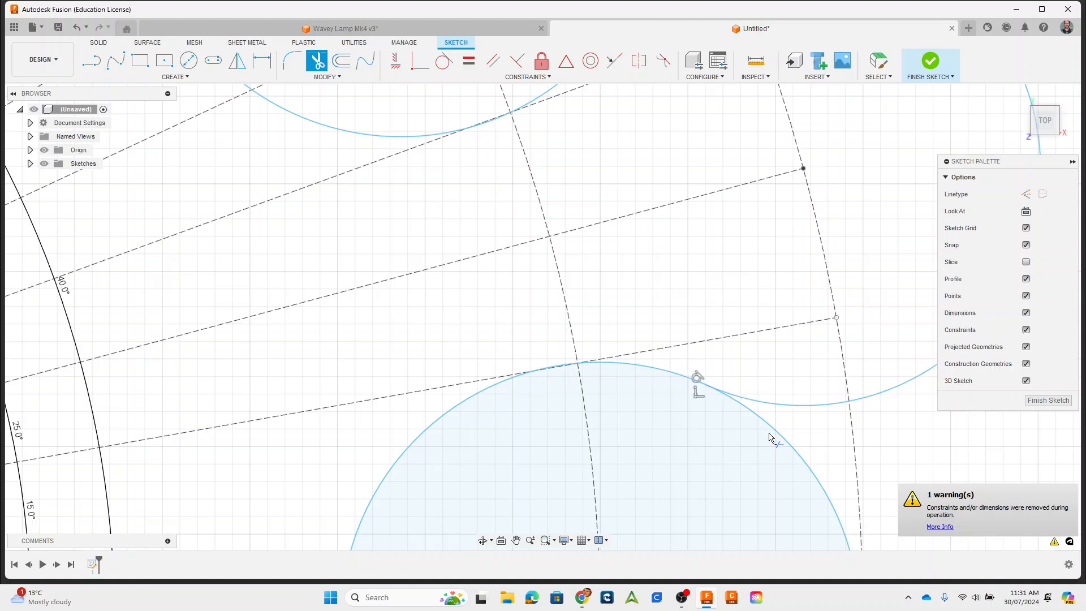
Trim the first circle's outer upper arc between its contact with the middle circle and the horizontal line
{"action": "scroll", "coordinate": [771, 437], "scroll_direction": "down", "scroll_amount": 2}
{"action": "middle_click_drag", "start_coordinate": [689, 396], "coordinate": [655, 243]}
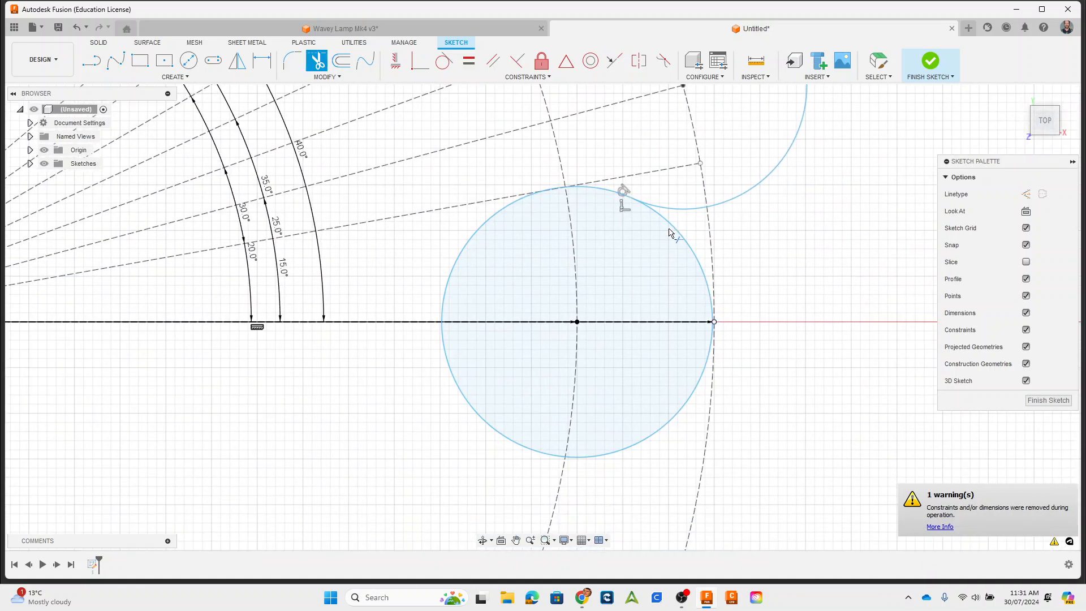
{"action": "left_click", "coordinate": [673, 233]}
{"action": "middle_click_drag", "start_coordinate": [793, 301], "coordinate": [788, 354]}
{"action": "scroll", "coordinate": [695, 338], "scroll_direction": "down", "scroll_amount": 2}
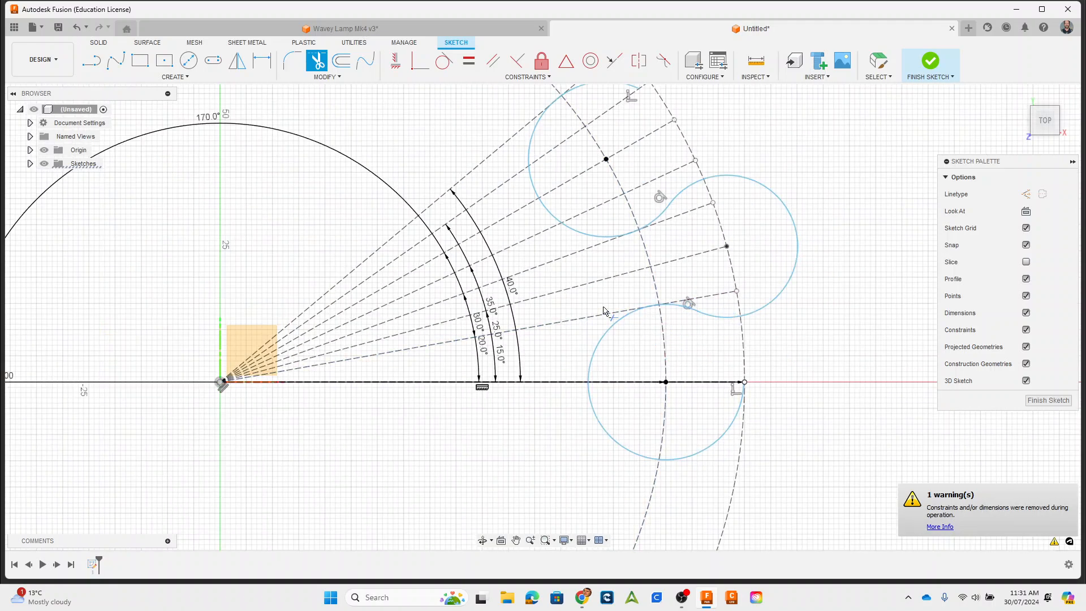
{"action": "scroll", "coordinate": [541, 224], "scroll_direction": "down", "scroll_amount": 1}
{"action": "middle_click_drag", "start_coordinate": [541, 226], "coordinate": [546, 315]}
{"action": "scroll", "coordinate": [595, 256], "scroll_direction": "up", "scroll_amount": 1}
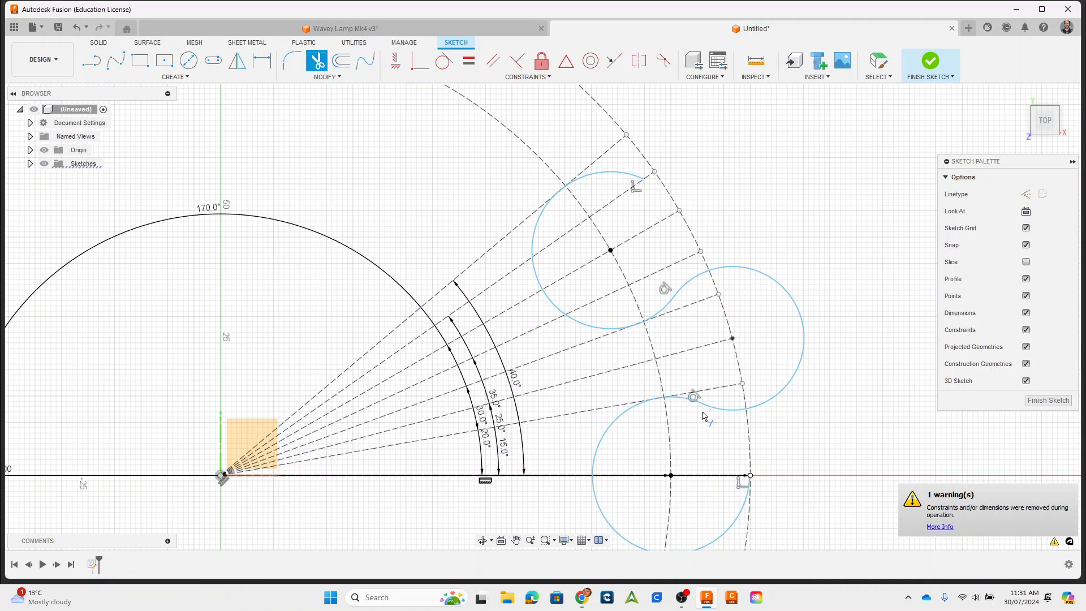
{"action": "mouse_move", "coordinate": [689, 447]}
{"action": "middle_mouse_down"}
{"action": "mouse_move", "coordinate": [691, 377]}
{"action": "mouse_move", "coordinate": [683, 411]}
{"action": "middle_mouse_up"}
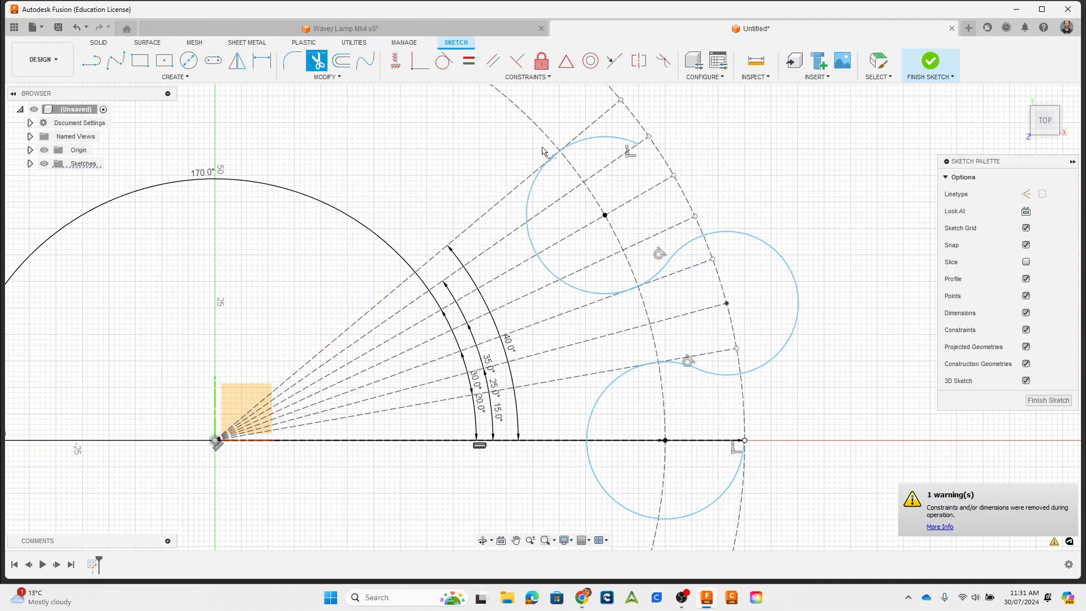
{"action": "mouse_move", "coordinate": [589, 162]}
{"action": "middle_mouse_down"}
{"action": "mouse_move", "coordinate": [660, 256]}
{"action": "mouse_move", "coordinate": [705, 235]}
{"action": "middle_mouse_up"}
{"action": "middle_click_drag", "start_coordinate": [817, 374], "coordinate": [743, 197]}
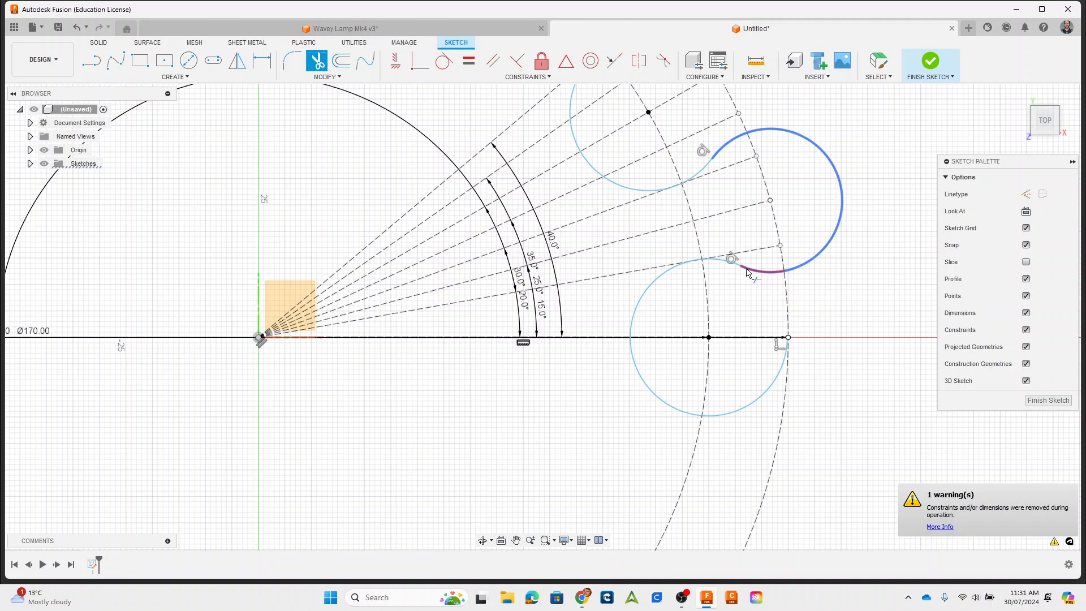
{"action": "middle_click_drag", "start_coordinate": [700, 150], "coordinate": [694, 277]}
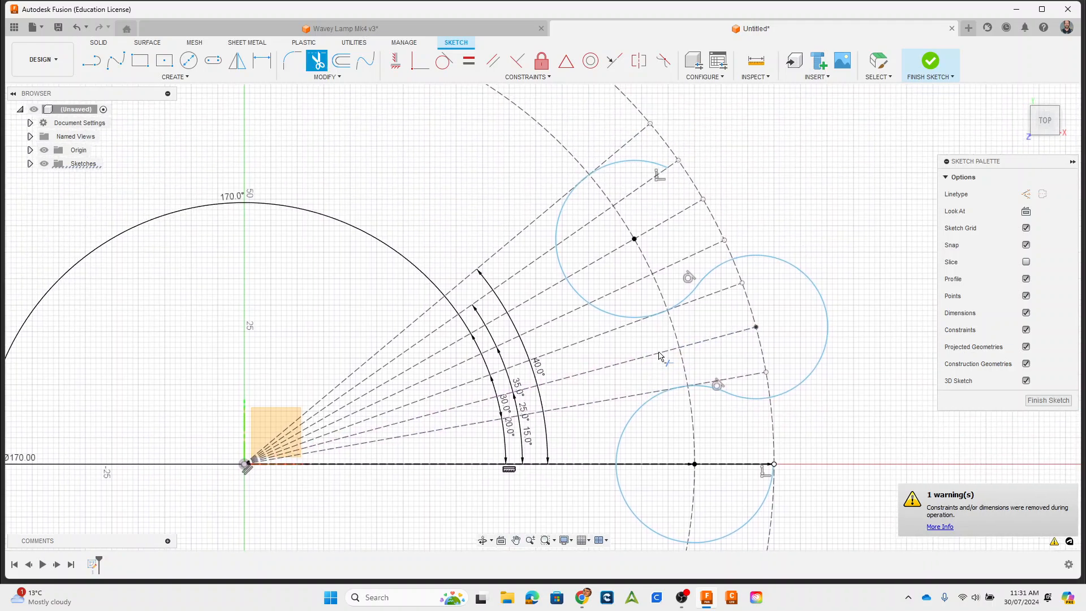
Draw a 100 mm construction line from the origin to the outer circle at 45° from the horizontal line
{"action": "left_click", "coordinate": [96, 52]}
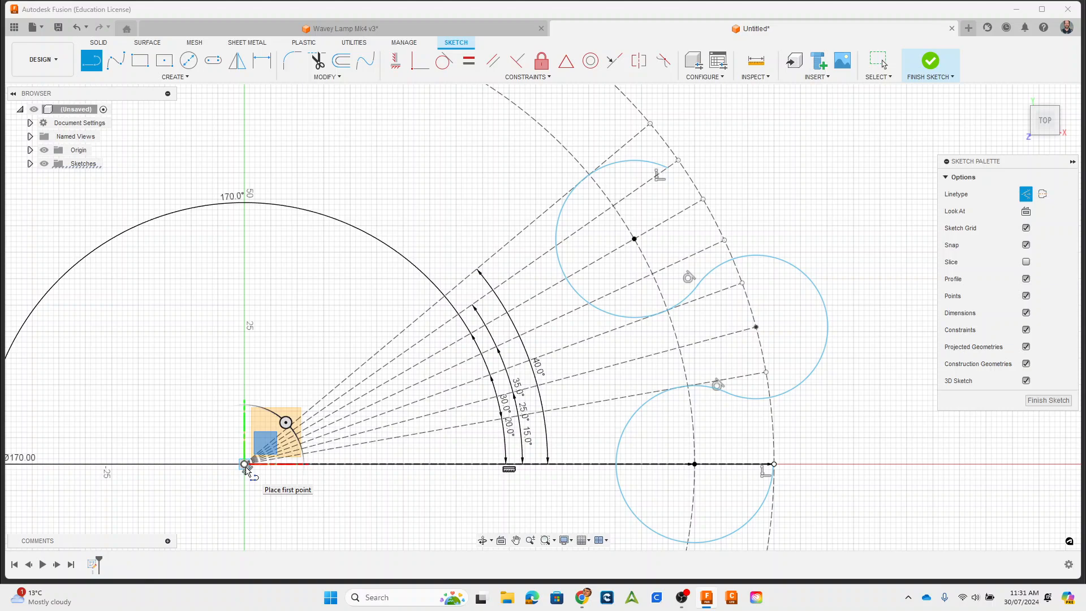
{"action": "middle_click_drag", "start_coordinate": [563, 504], "coordinate": [562, 374]}
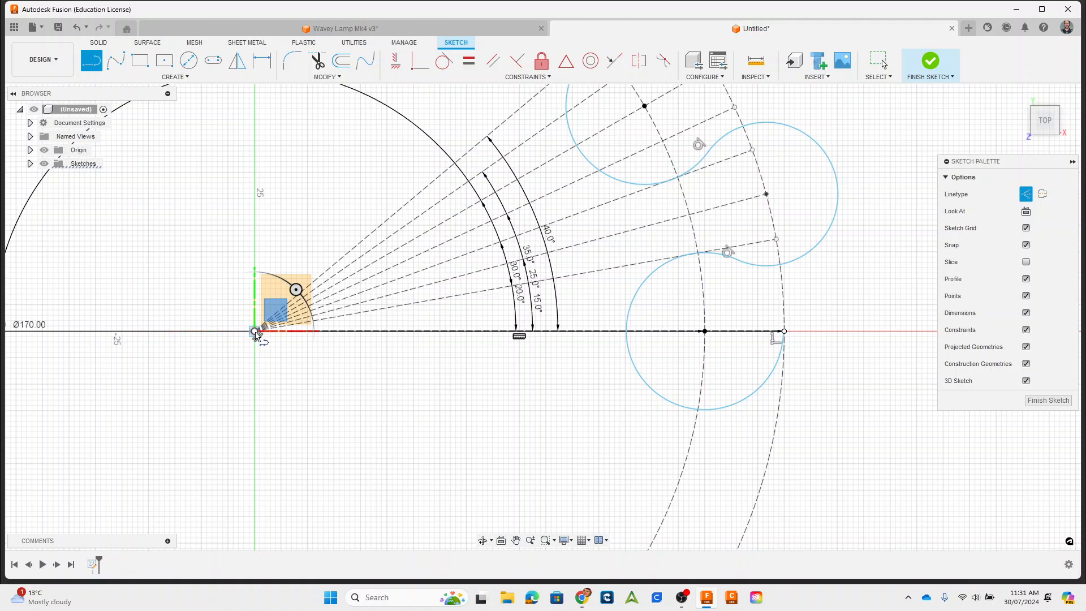
{"action": "left_click", "coordinate": [255, 331]}
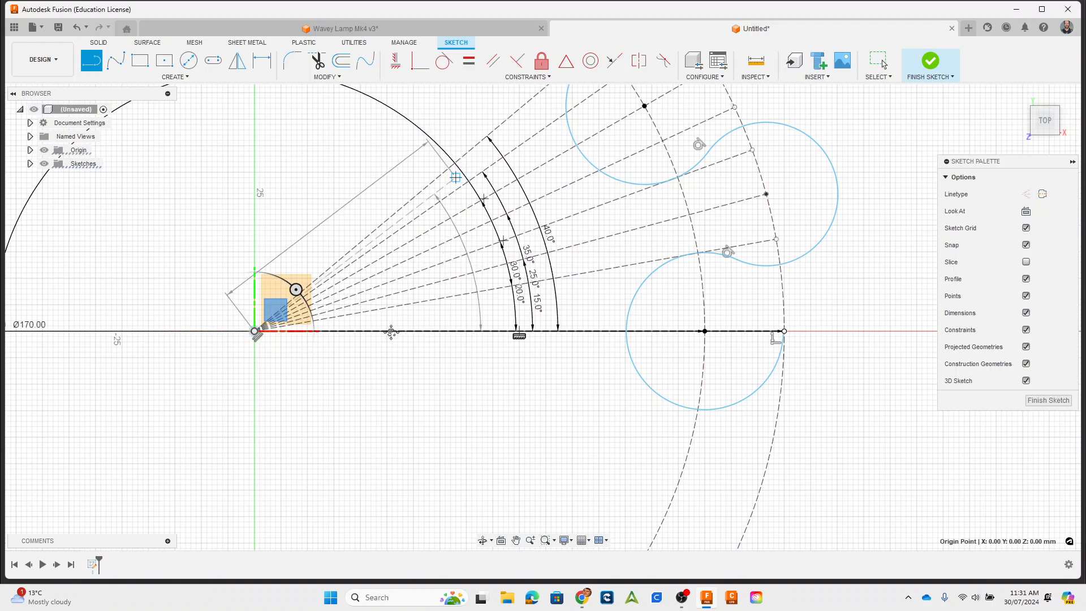
{"action": "middle_click_drag", "start_coordinate": [402, 150], "coordinate": [266, 368]}
{"action": "type", "text": "100"}
{"action": "key", "text": "Tab"}
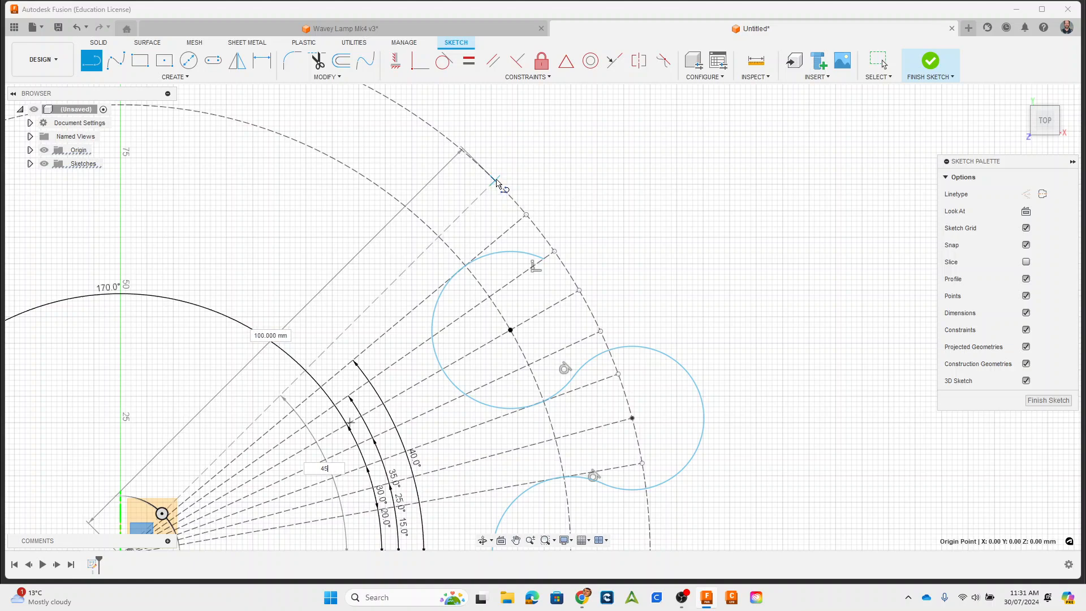
{"action": "key", "text": "Return"}
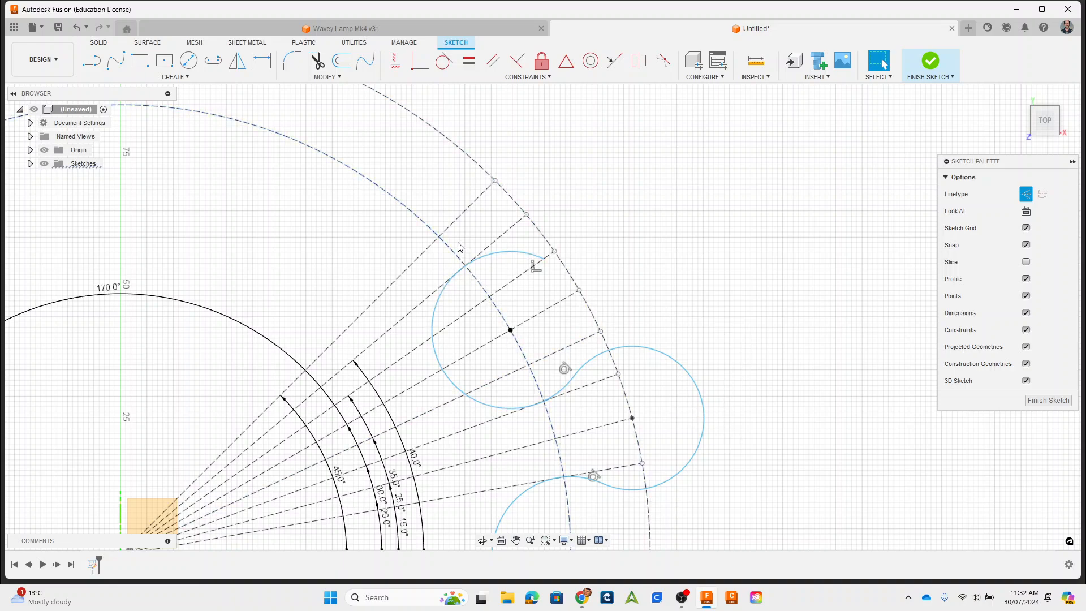
Draw a construction circle centred at the outer end of the 45° line, touching the arc on the 30° line
{"action": "left_click", "coordinate": [189, 60]}
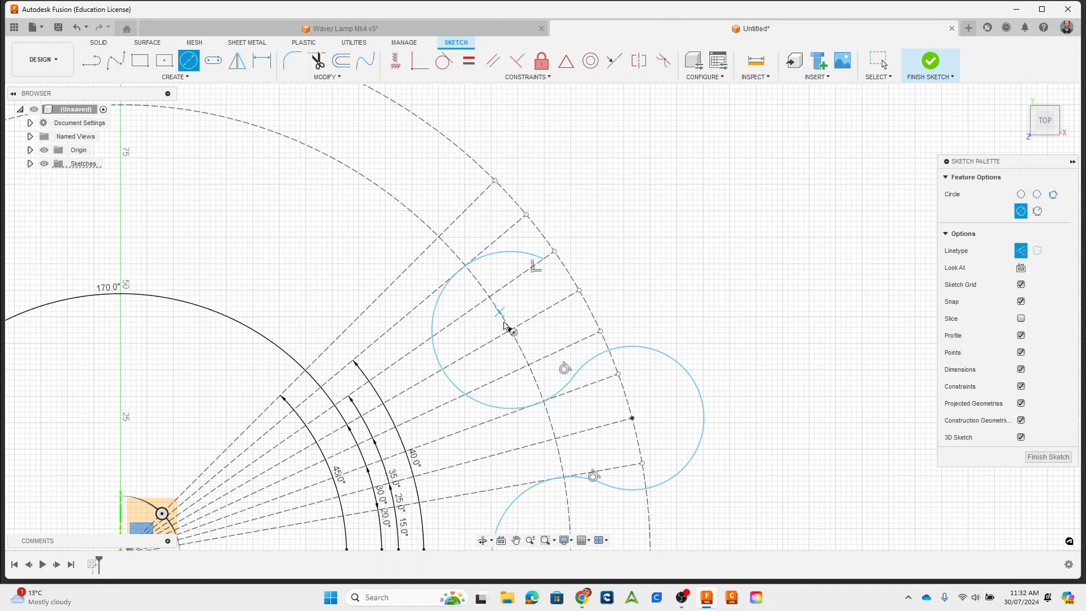
{"action": "left_click", "coordinate": [495, 181]}
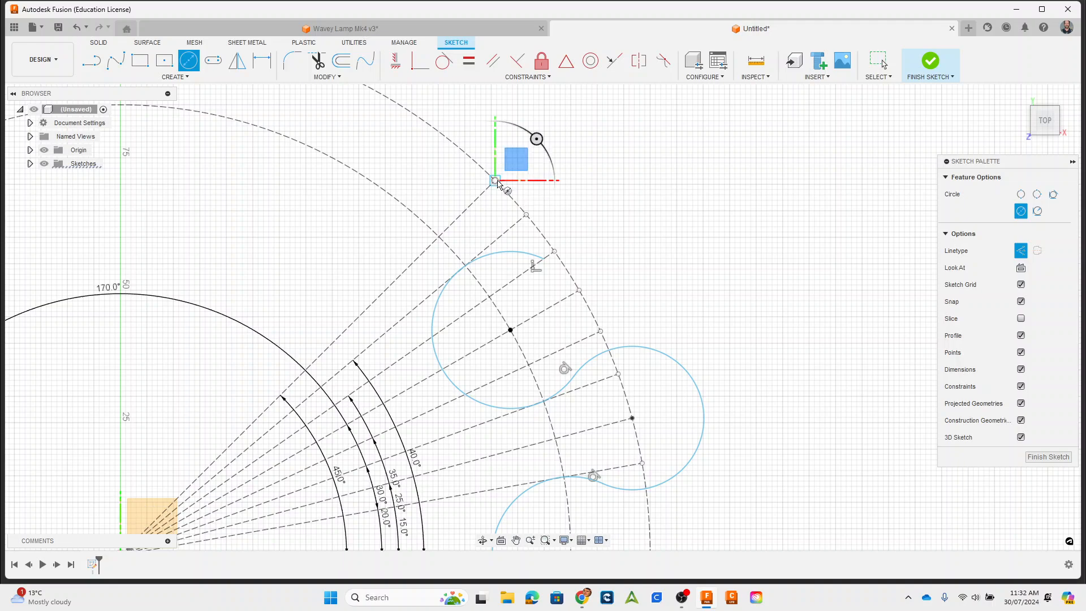
{"action": "left_click", "coordinate": [501, 253]}
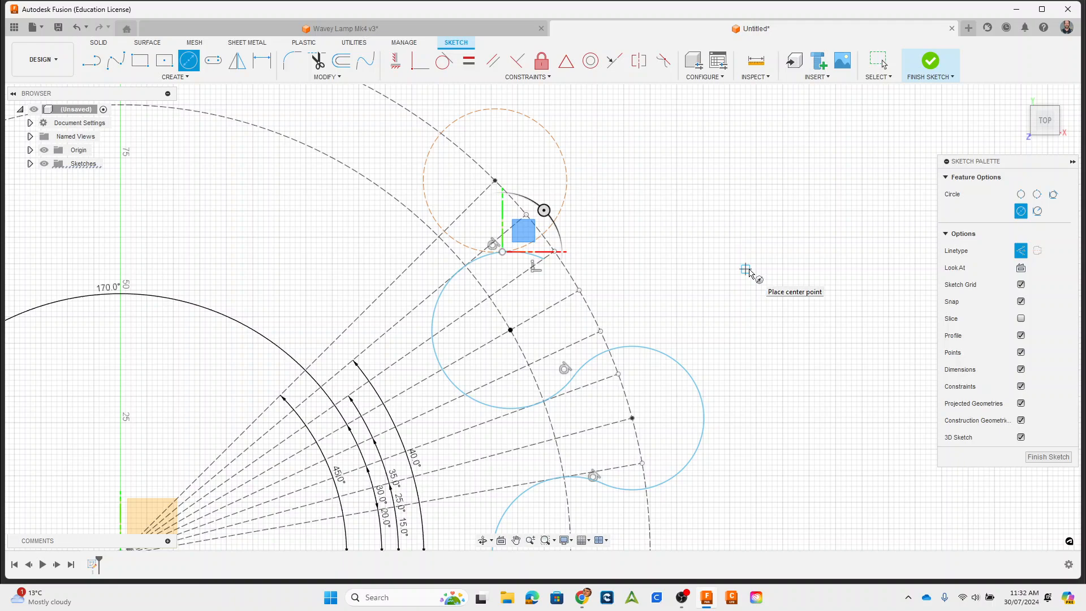
{"action": "key", "text": "Escape"}
Trim the arc on the 30° line back to its contact point with the 45° construction circle, and trim that whole construction circle away
{"action": "left_click", "coordinate": [318, 62]}
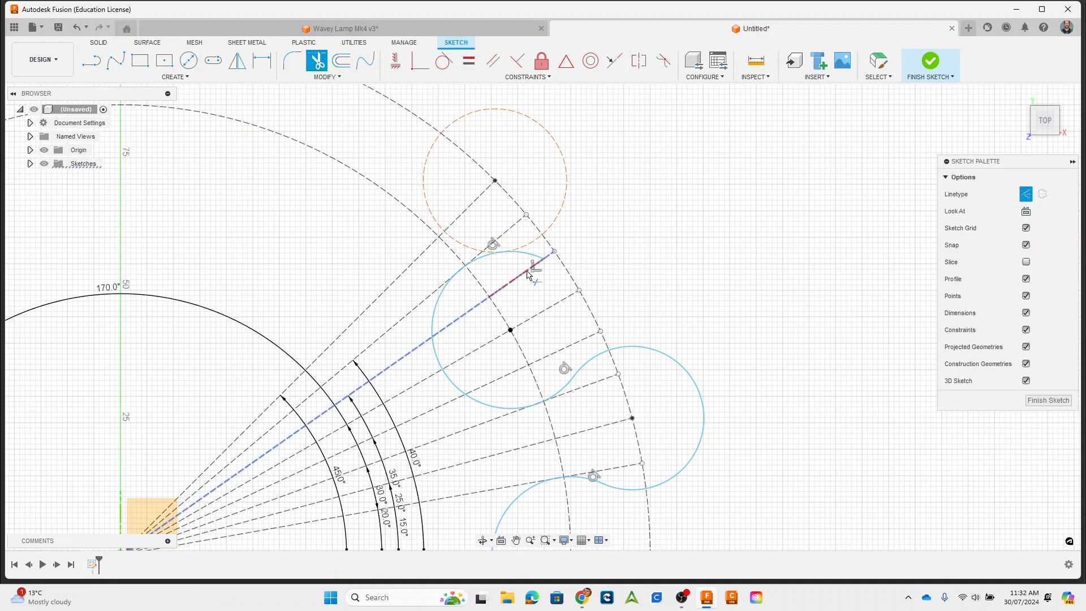
{"action": "left_click", "coordinate": [532, 257]}
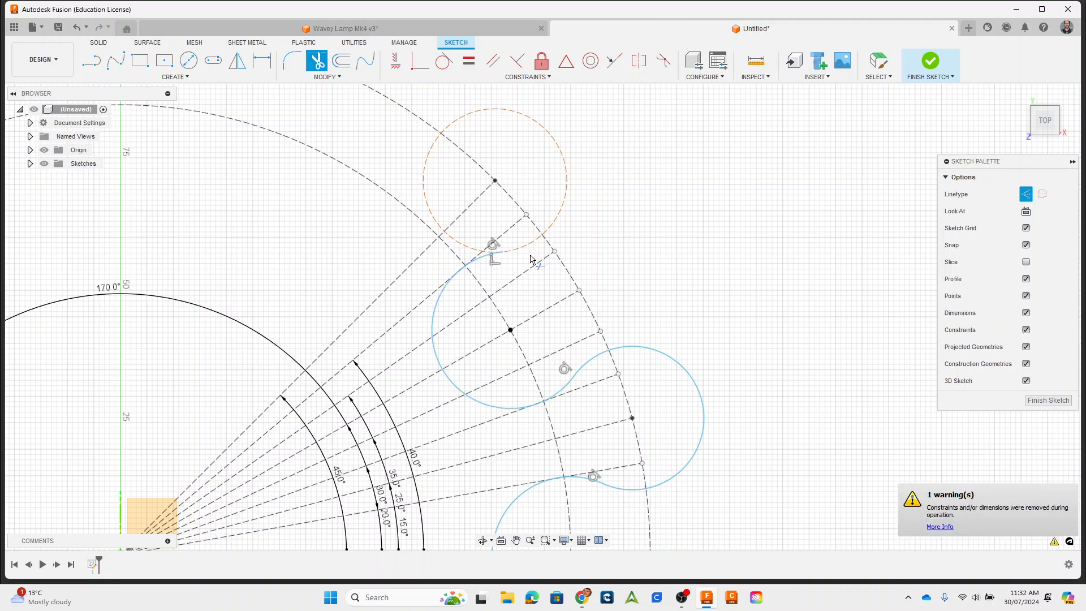
{"action": "left_click", "coordinate": [567, 202]}
{"action": "left_click", "coordinate": [429, 165]}
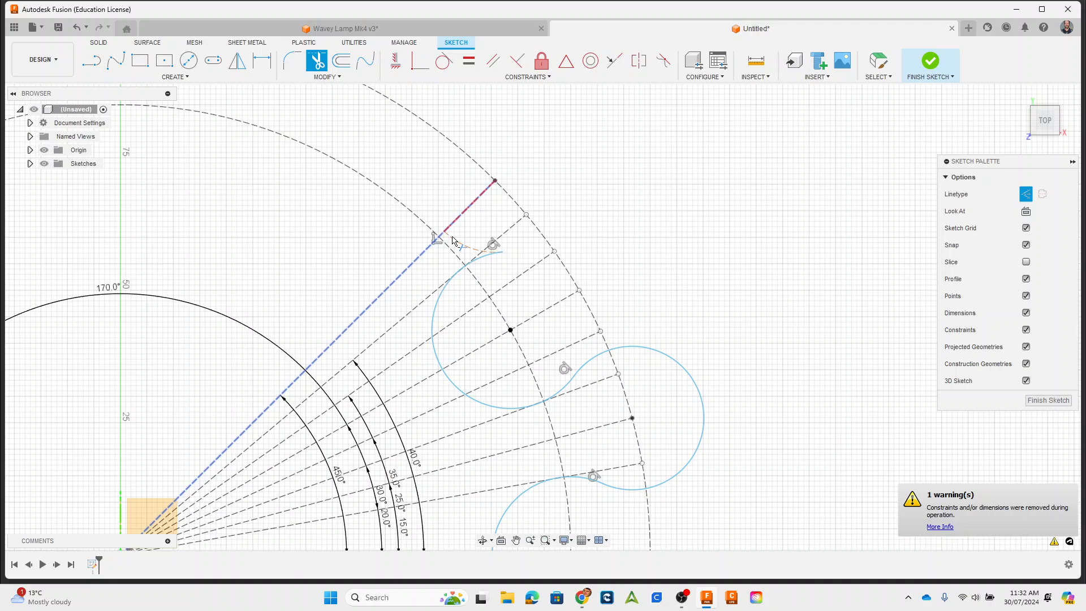
{"action": "scroll", "coordinate": [473, 254], "scroll_direction": "up", "scroll_amount": 5}
{"action": "left_click", "coordinate": [479, 250]}
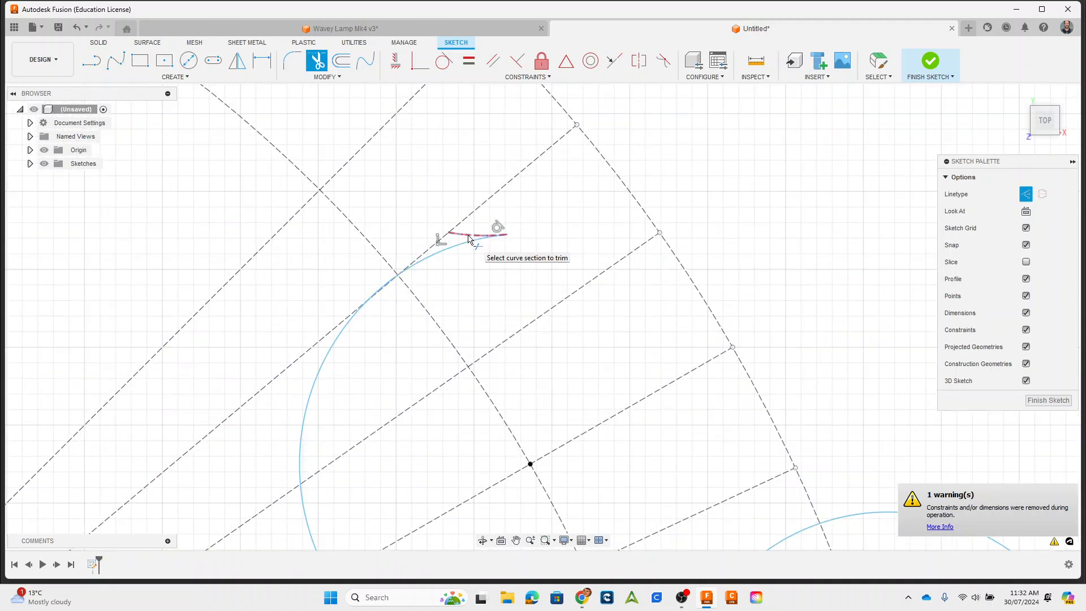
{"action": "scroll", "coordinate": [525, 287], "scroll_direction": "down", "scroll_amount": 6}
{"action": "scroll", "coordinate": [562, 303], "scroll_direction": "up", "scroll_amount": 8}
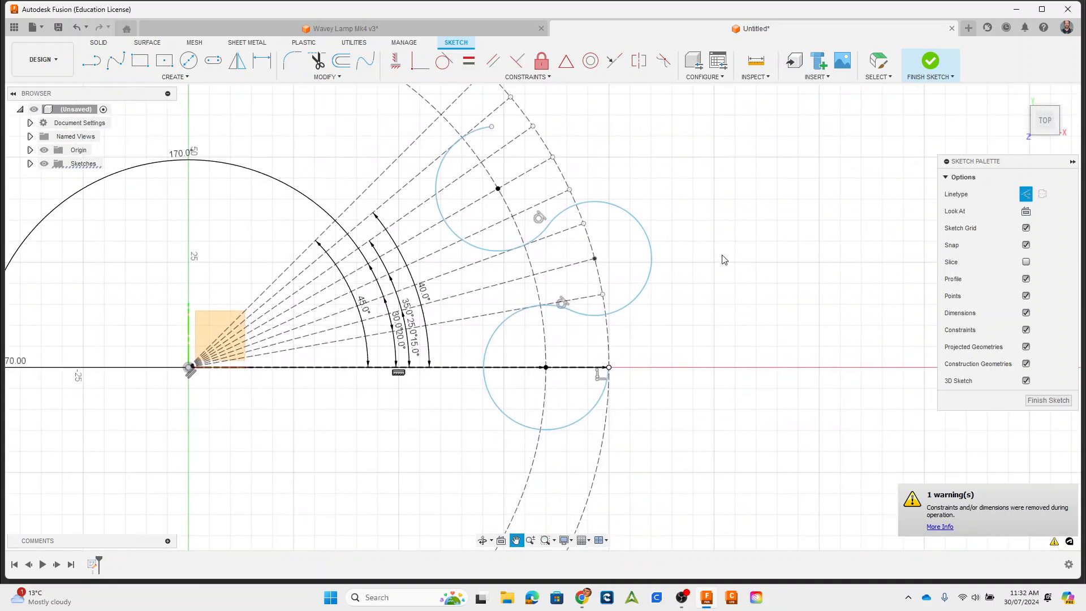
Trim away all remaining arc segments of the first circle centred on the horizontal line, keeping the two arcs above it
{"action": "left_click", "coordinate": [521, 466]}
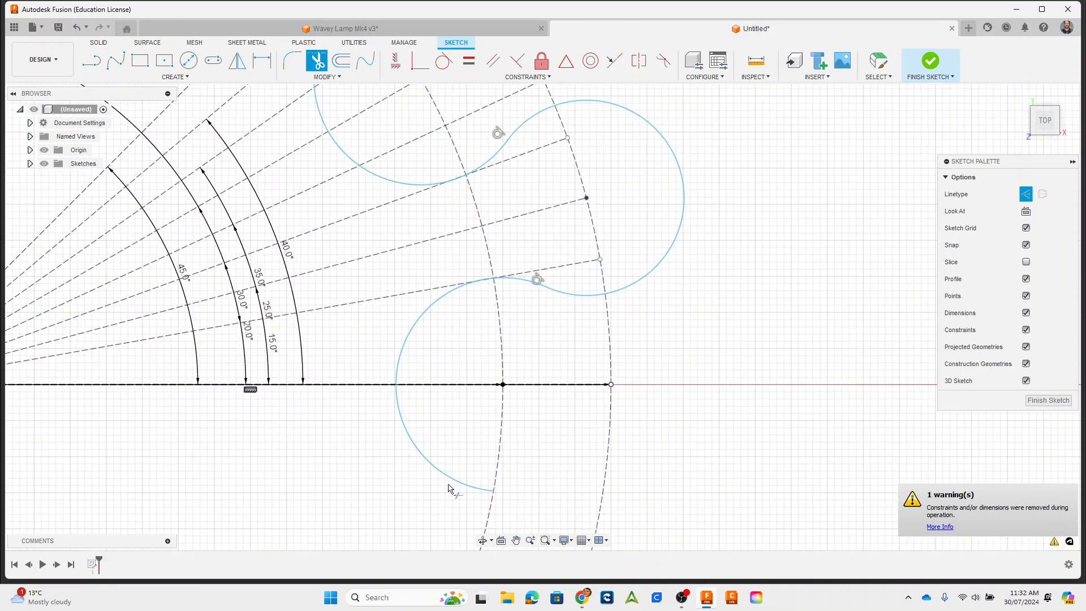
{"action": "left_click", "coordinate": [451, 485]}
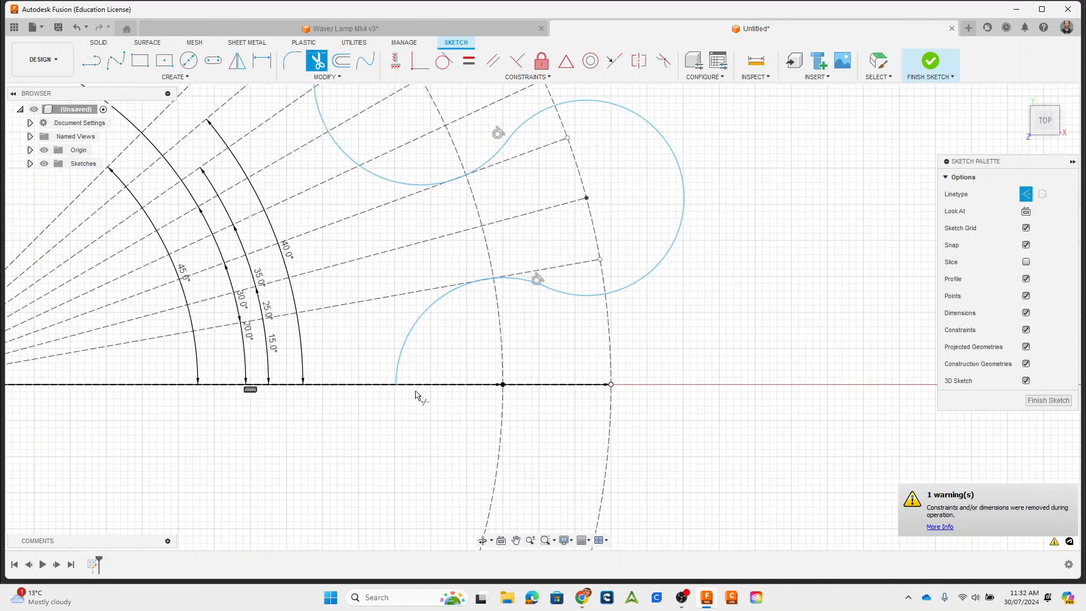
{"action": "left_click", "coordinate": [407, 349]}
{"action": "scroll", "coordinate": [471, 301], "scroll_direction": "up", "scroll_amount": 5}
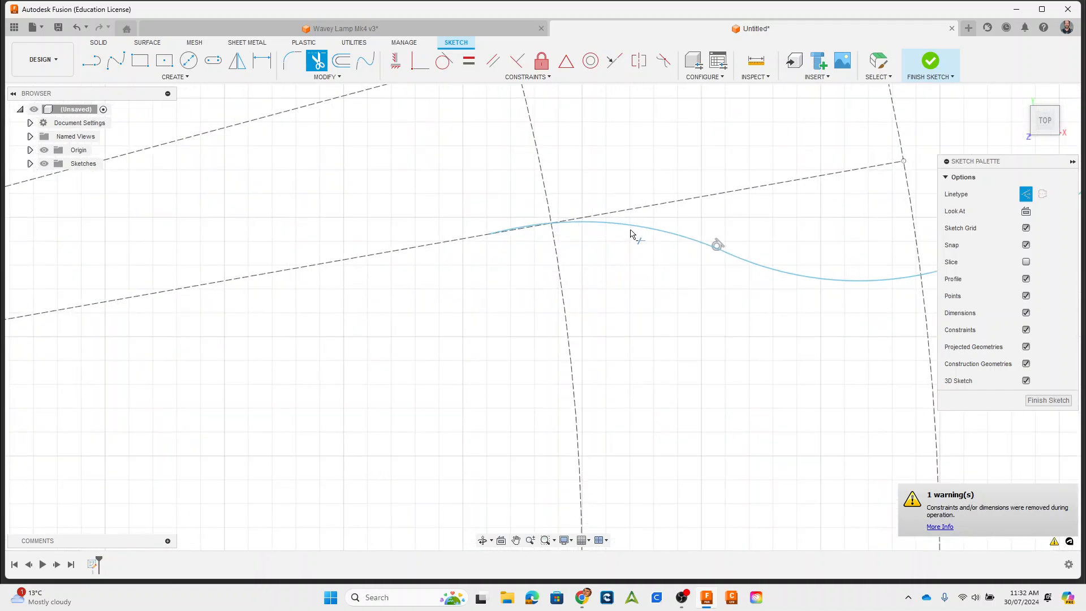
{"action": "left_click", "coordinate": [688, 237]}
{"action": "scroll", "coordinate": [490, 226], "scroll_direction": "up", "scroll_amount": 5}
{"action": "left_click", "coordinate": [554, 238]}
{"action": "scroll", "coordinate": [766, 337], "scroll_direction": "down", "scroll_amount": 5}
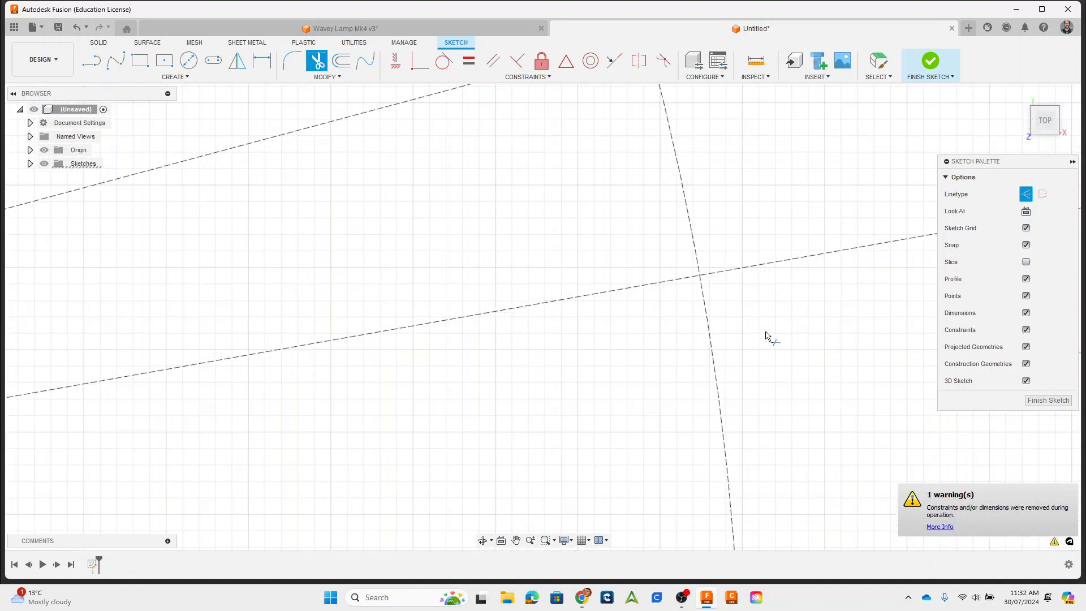
{"action": "scroll", "coordinate": [444, 370], "scroll_direction": "down", "scroll_amount": 3}
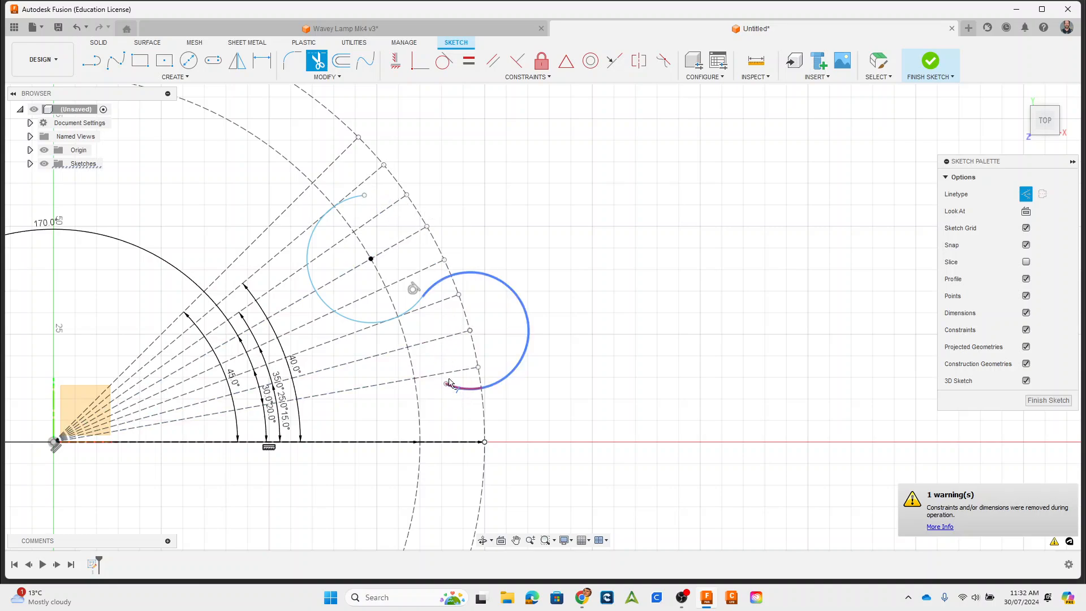
{"action": "scroll", "coordinate": [561, 467], "scroll_direction": "down", "scroll_amount": 6}
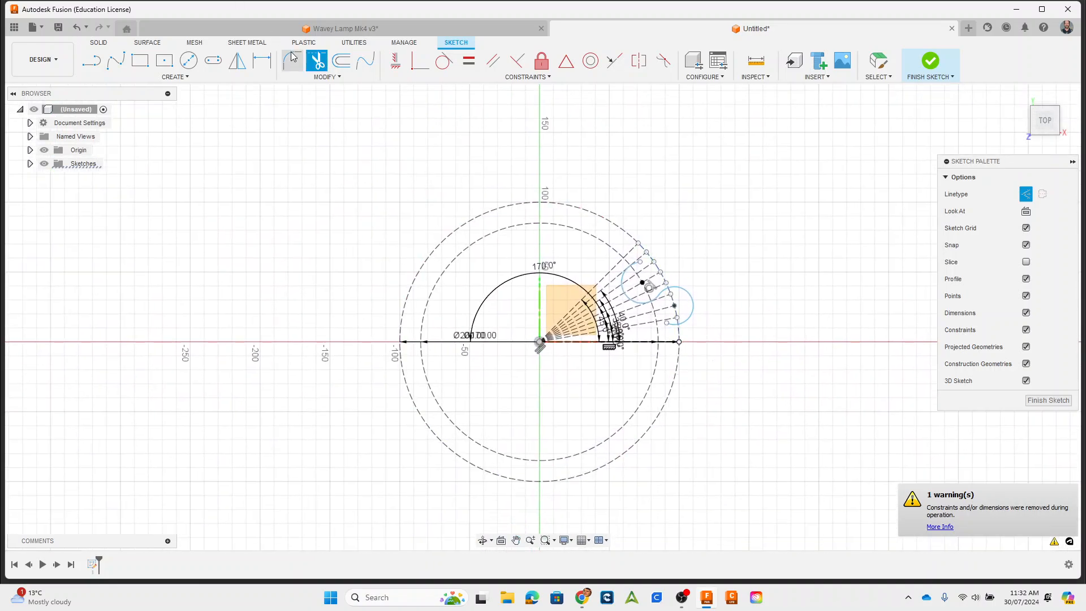
Set up a full circular pattern of the two joined arcs with the origin as its centre point
{"action": "left_click", "coordinate": [877, 61]}
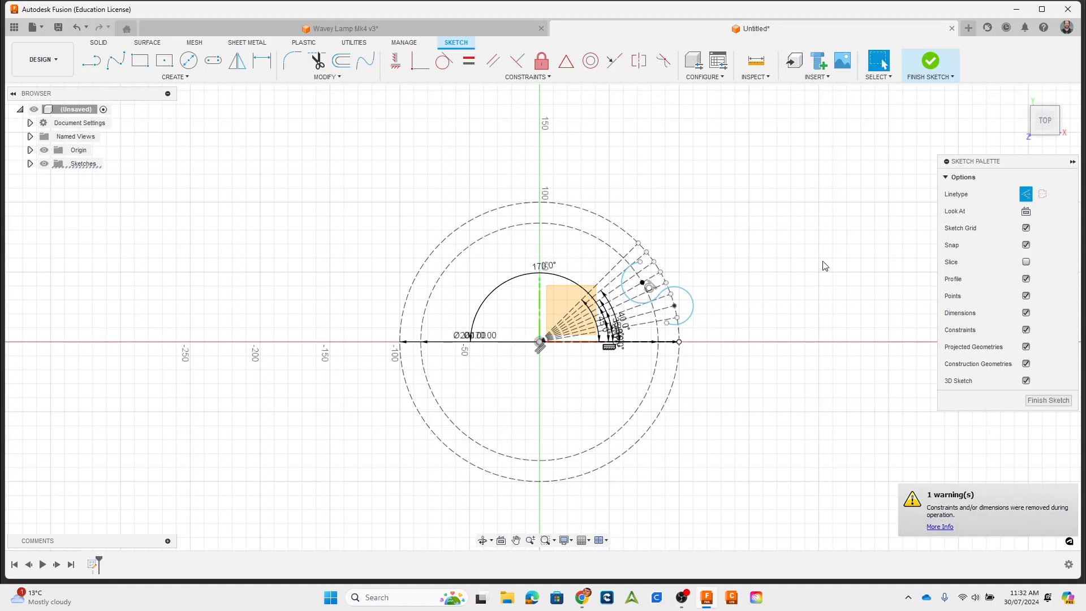
{"action": "left_click", "coordinate": [692, 301]}
{"action": "scroll", "coordinate": [687, 303], "scroll_direction": "up", "scroll_amount": 3}
{"action": "scroll", "coordinate": [687, 303], "scroll_direction": "up", "scroll_amount": 1}
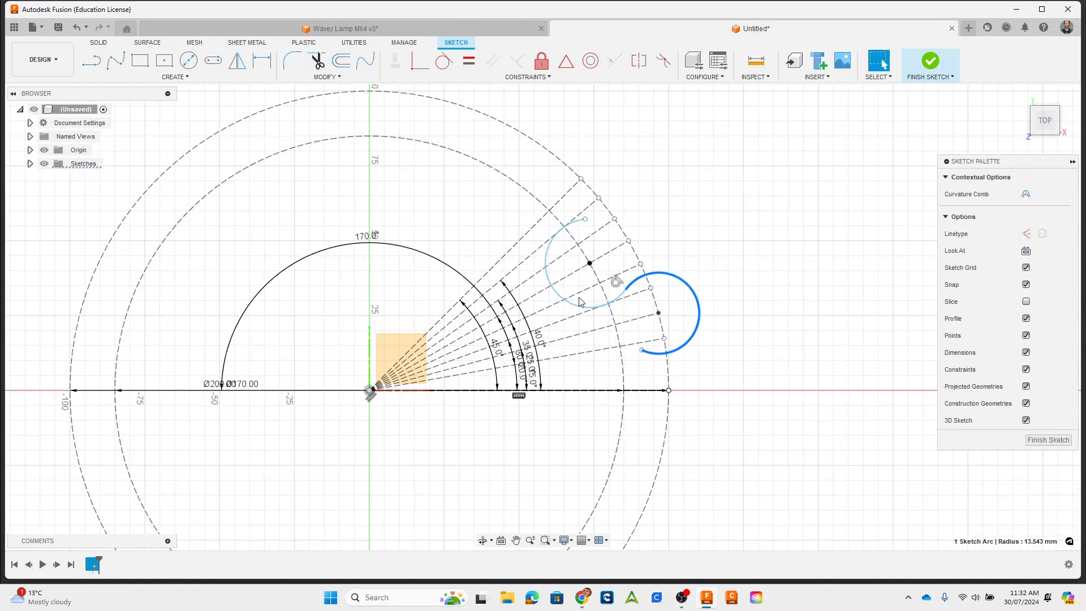
{"action": "left_click", "coordinate": [573, 306], "text": "shift"}
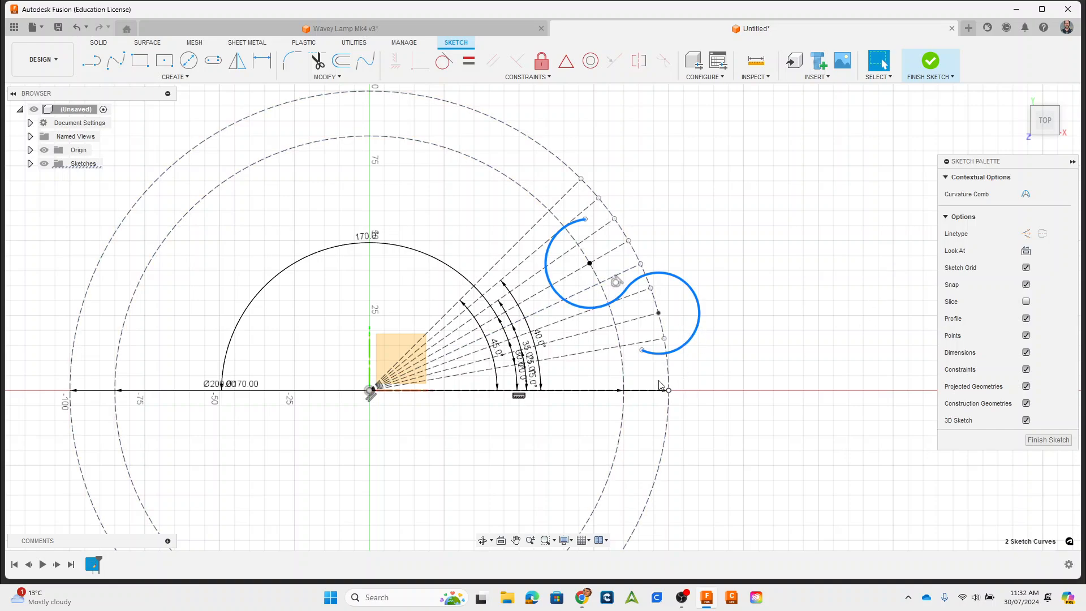
{"action": "middle_click_drag", "start_coordinate": [545, 323], "coordinate": [598, 283]}
{"action": "left_click", "coordinate": [175, 77]}
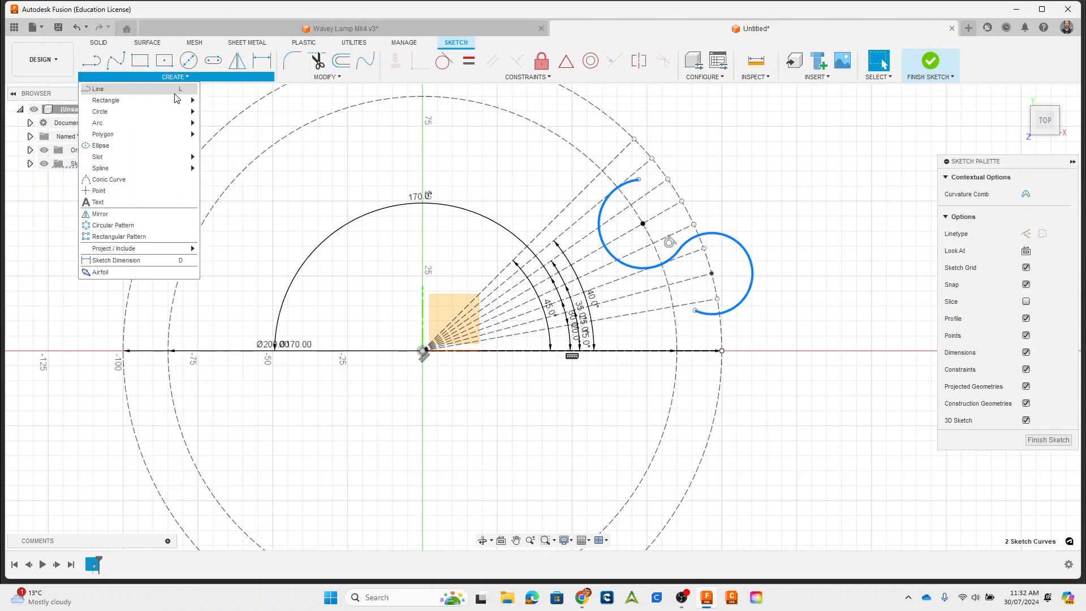
{"action": "left_click", "coordinate": [114, 225]}
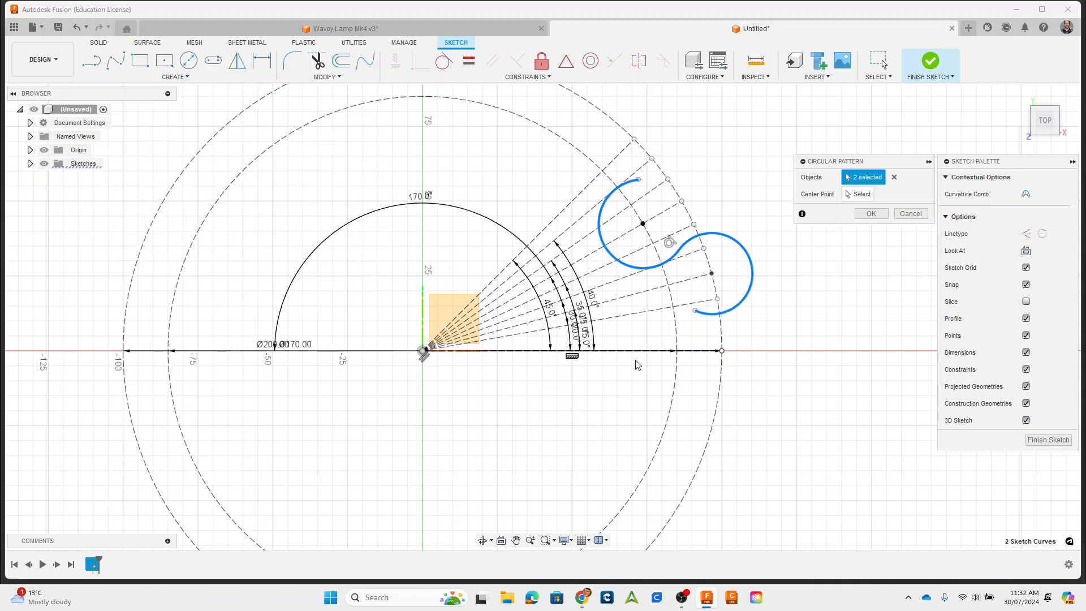
{"action": "scroll", "coordinate": [637, 365], "scroll_direction": "down", "scroll_amount": 4}
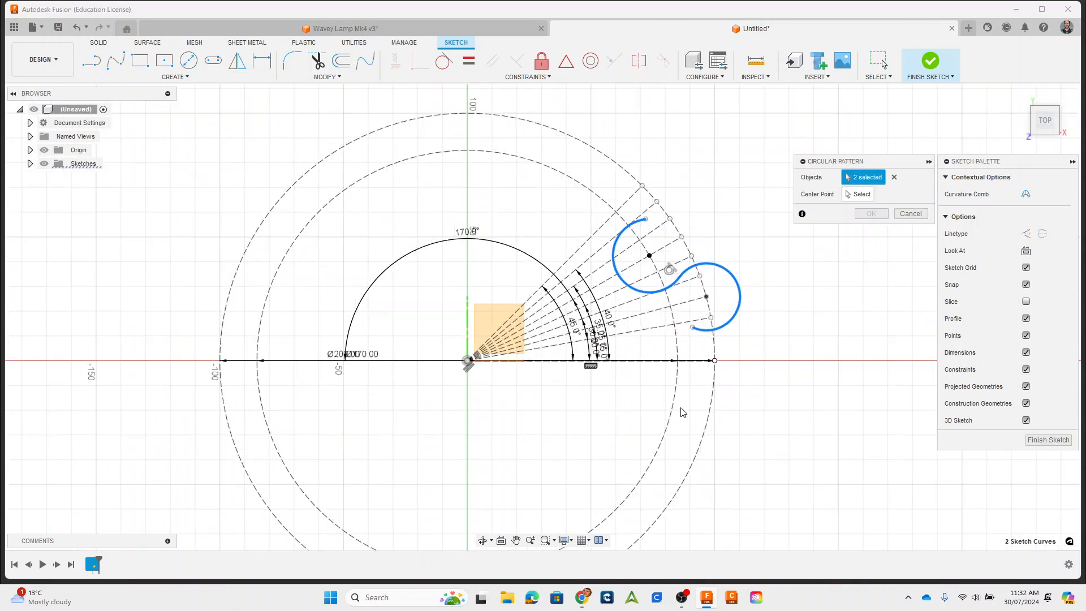
{"action": "left_click", "coordinate": [859, 194]}
{"action": "scroll", "coordinate": [465, 343], "scroll_direction": "up", "scroll_amount": 3}
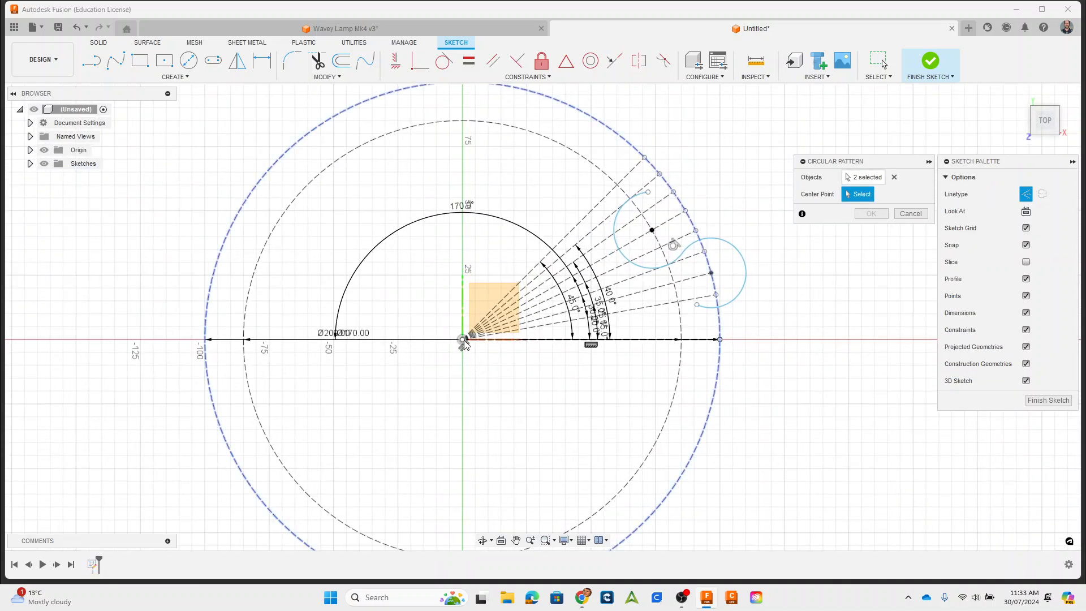
{"action": "left_click", "coordinate": [465, 343]}
{"action": "scroll", "coordinate": [795, 417], "scroll_direction": "down", "scroll_amount": 2}
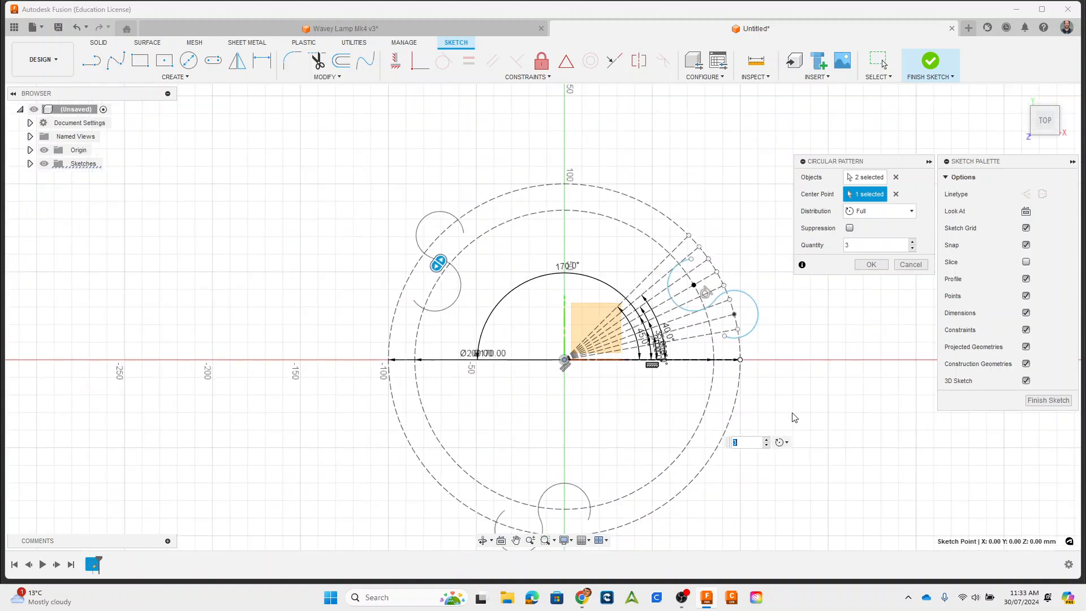
Set the circular pattern's quantity to 12 so the arcs form a closed wavy ring
{"action": "mouse_move", "coordinate": [841, 389]}
{"action": "middle_mouse_down"}
{"action": "mouse_move", "coordinate": [743, 335]}
{"action": "mouse_move", "coordinate": [747, 316]}
{"action": "middle_mouse_up"}
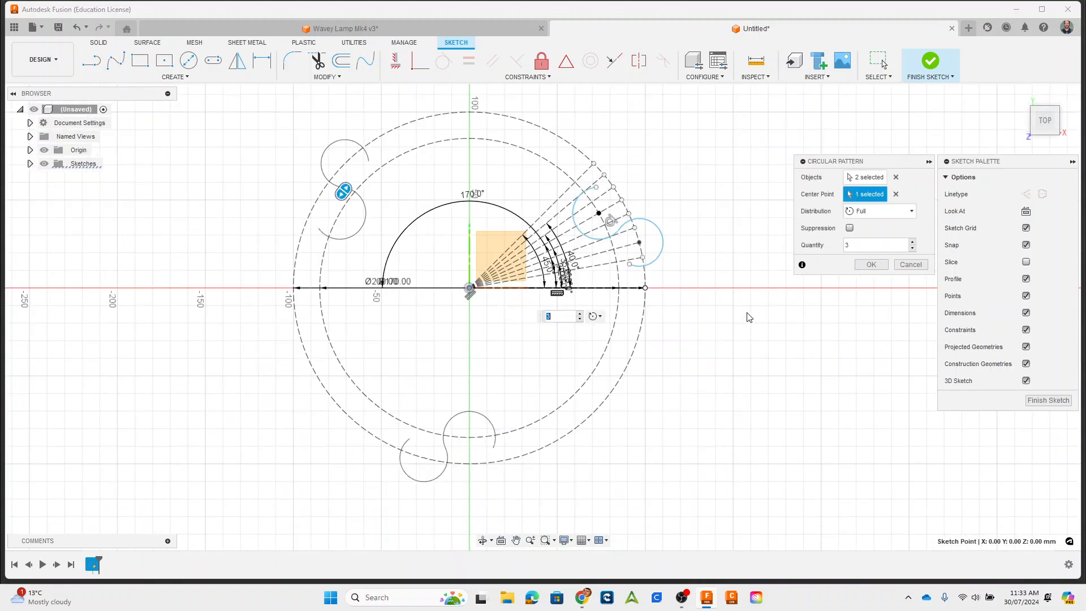
{"action": "left_click", "coordinate": [913, 242]}
{"action": "left_click", "coordinate": [913, 243]}
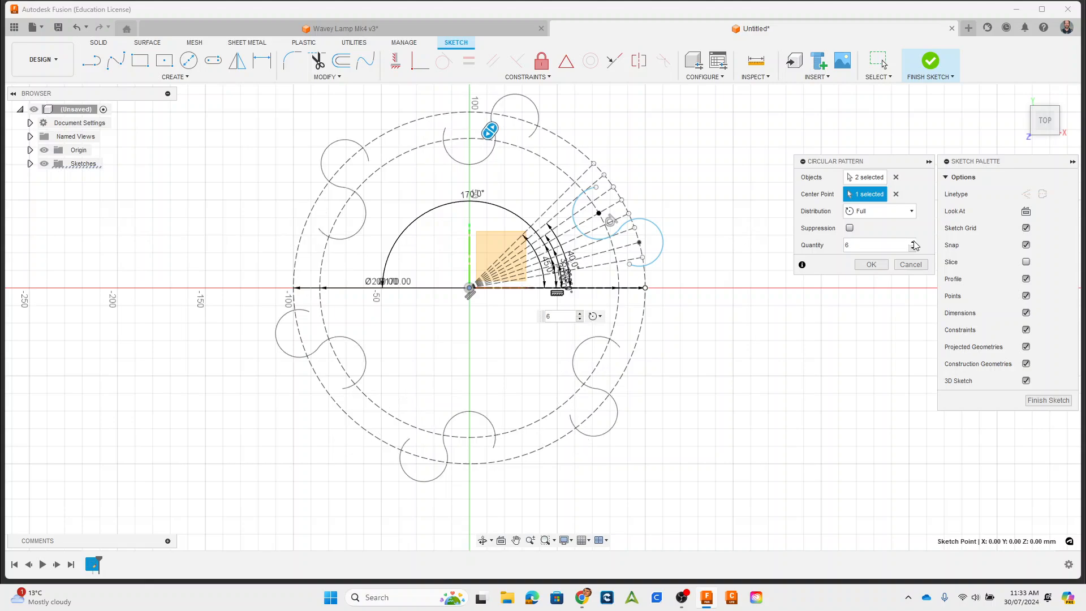
{"action": "left_click", "coordinate": [913, 242]}
{"action": "left_click", "coordinate": [913, 242]}
{"action": "left_click", "coordinate": [914, 242]}
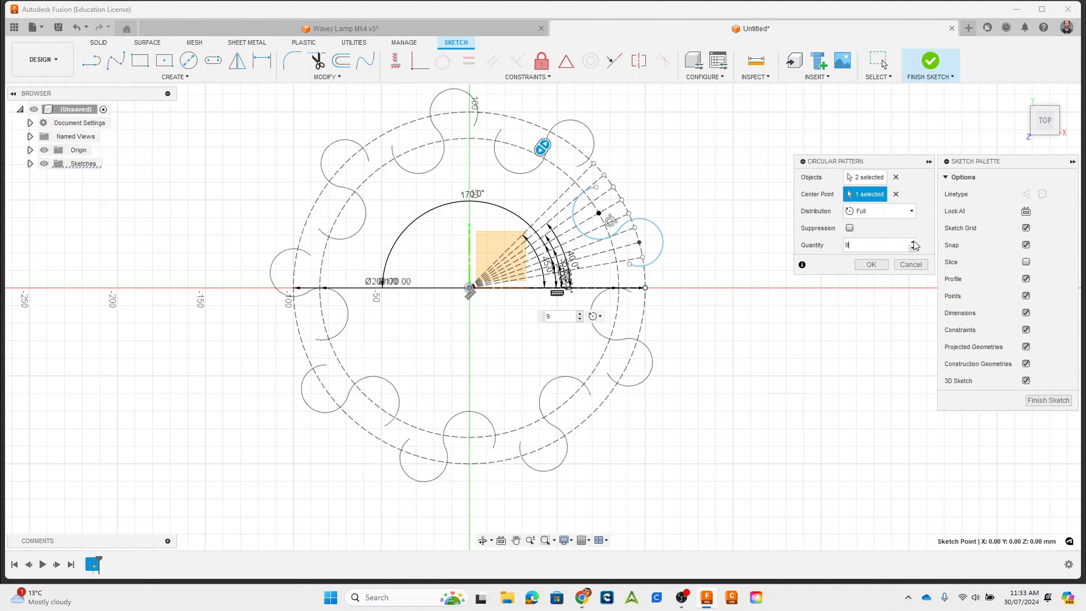
{"action": "left_click", "coordinate": [913, 243]}
{"action": "left_click", "coordinate": [913, 243]}
{"action": "left_click", "coordinate": [915, 244]}
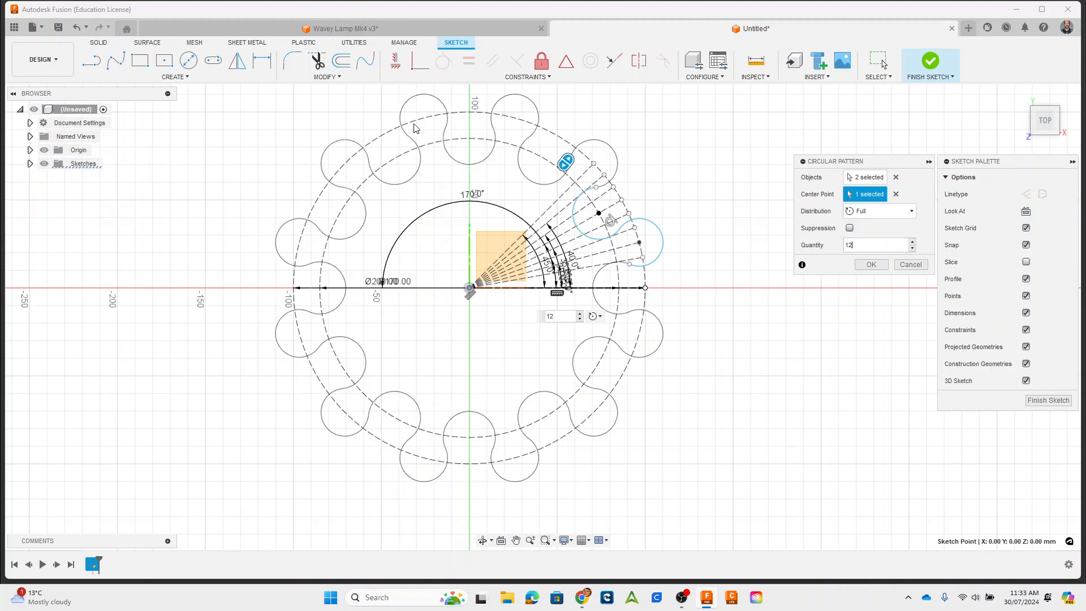
{"action": "middle_click_drag", "start_coordinate": [775, 442], "coordinate": [750, 395], "text": "shift"}
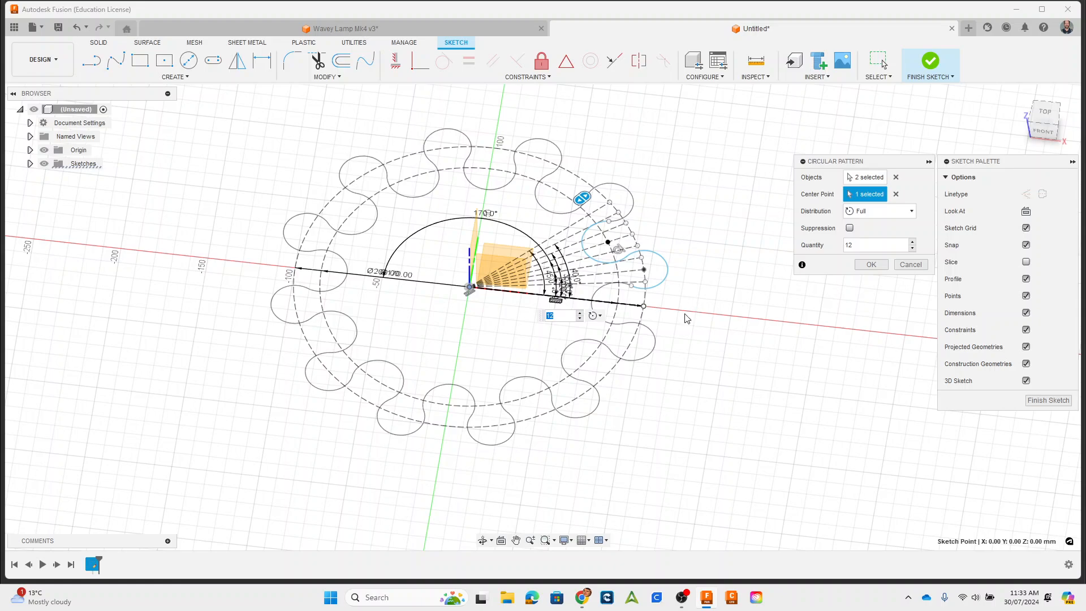
{"action": "scroll", "coordinate": [586, 285], "scroll_direction": "up", "scroll_amount": 3}
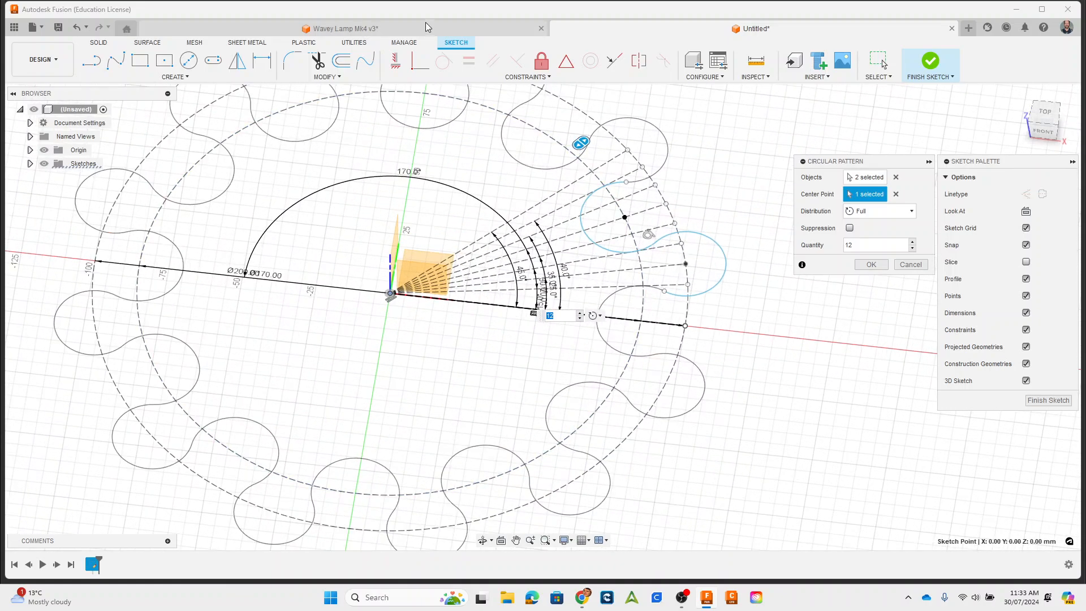
Switch to the Wavey Lamp Mk4 v3 document and examine the finished lamp's wave profiles from above
{"action": "left_click", "coordinate": [365, 28]}
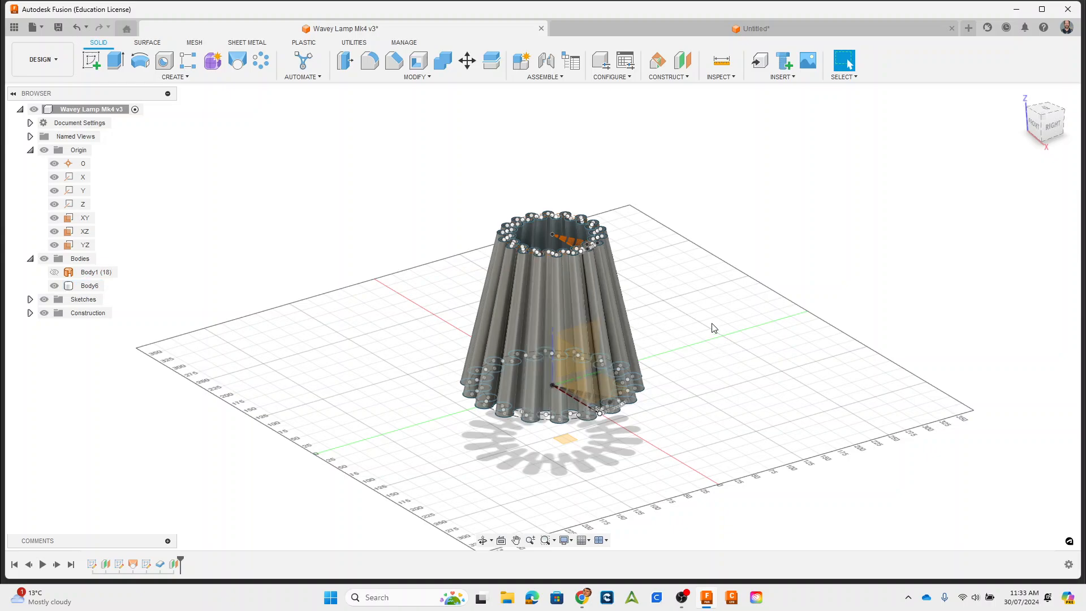
{"action": "middle_click_drag", "start_coordinate": [710, 325], "coordinate": [687, 334], "text": "shift"}
{"action": "scroll", "coordinate": [674, 368], "scroll_direction": "up", "scroll_amount": 5}
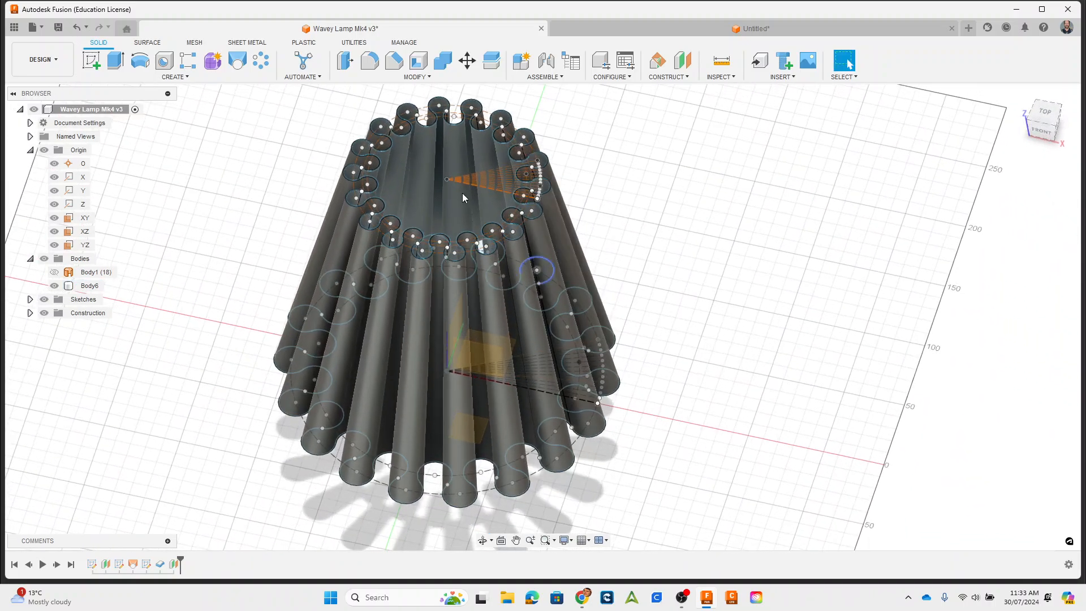
Return to the untitled design and finish the patterned wave sketch
{"action": "left_click", "coordinate": [768, 29]}
{"action": "mouse_move", "coordinate": [696, 281]}
{"action": "middle_mouse_down", "text": "shift"}
{"action": "mouse_move", "coordinate": [722, 352]}
{"action": "mouse_move", "coordinate": [711, 323]}
{"action": "mouse_move", "coordinate": [715, 332]}
{"action": "middle_mouse_up", "text": "shift"}
{"action": "scroll", "coordinate": [742, 340], "scroll_direction": "down", "scroll_amount": 3}
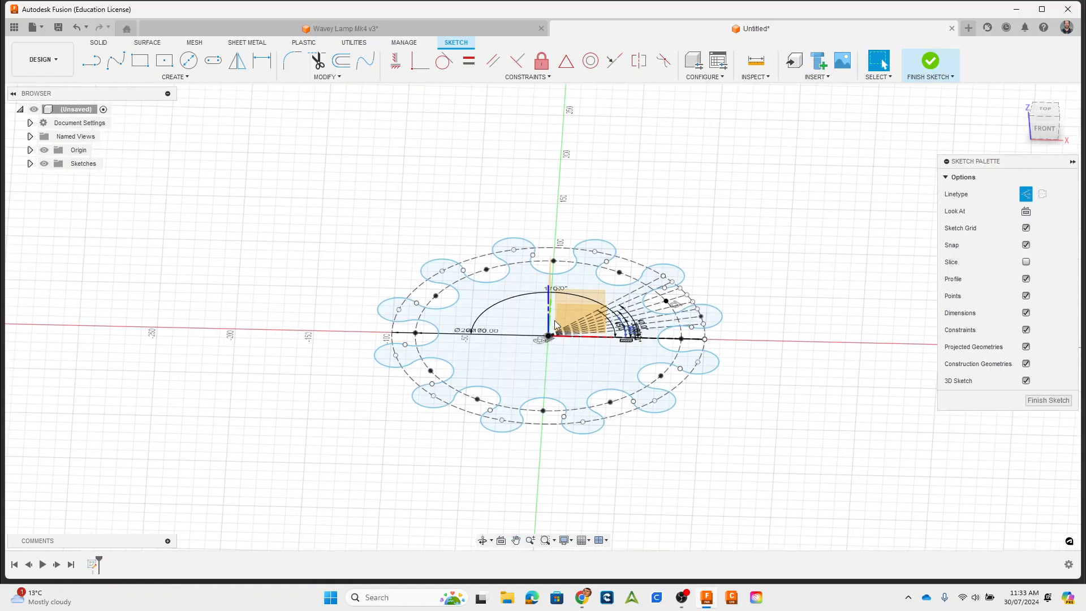
{"action": "scroll", "coordinate": [546, 327], "scroll_direction": "up", "scroll_amount": 8}
{"action": "scroll", "coordinate": [545, 324], "scroll_direction": "down", "scroll_amount": 8}
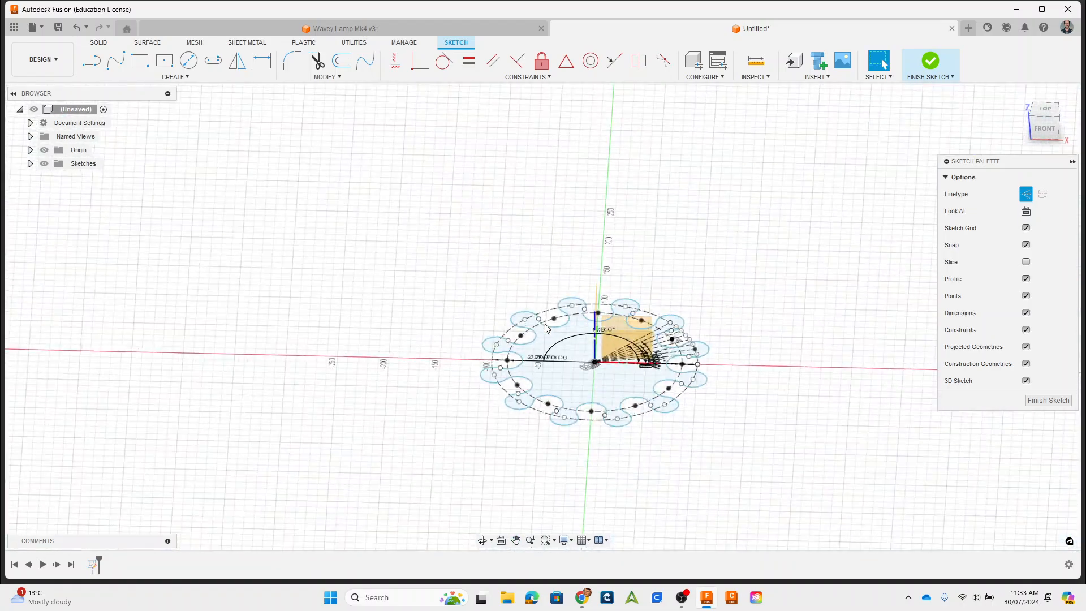
{"action": "middle_click_drag", "start_coordinate": [545, 323], "coordinate": [743, 415], "text": "shift"}
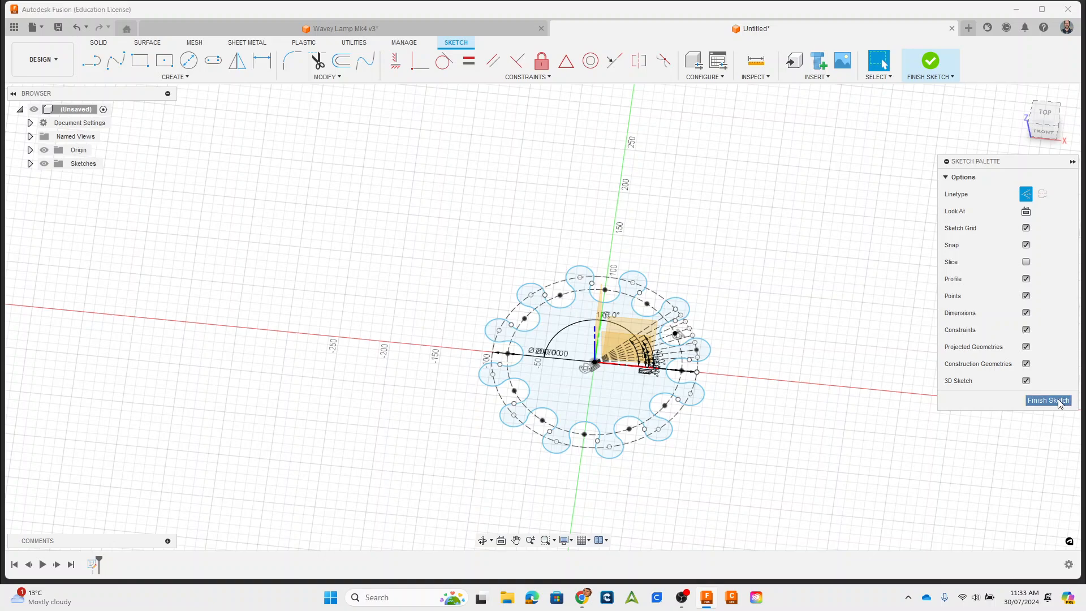
{"action": "left_click", "coordinate": [1041, 401]}
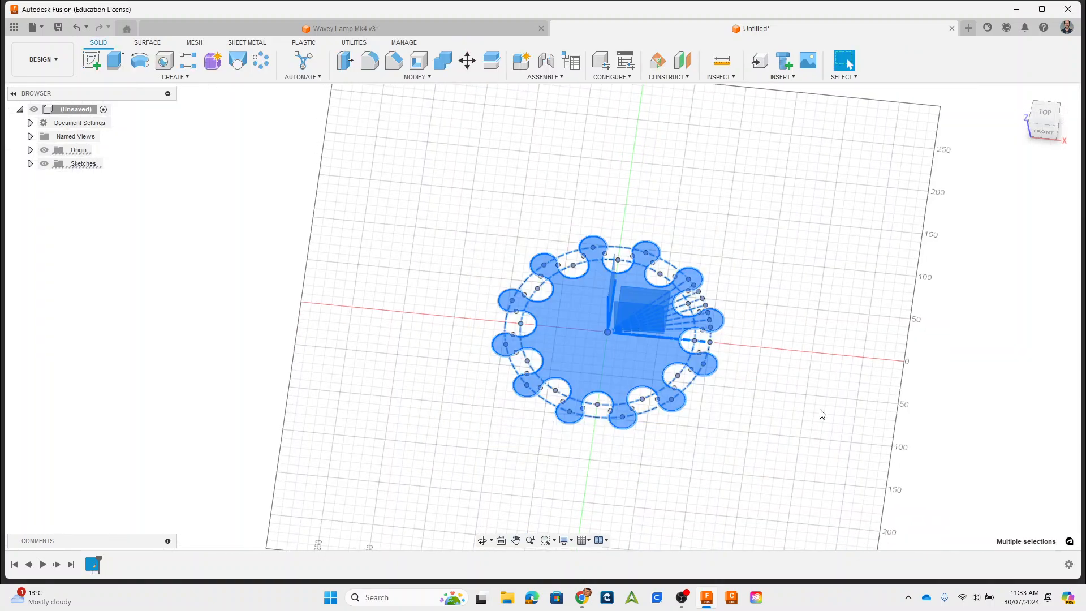
Select the area inside the wavy ring to check that it forms one closed profile, and clear the selection
{"action": "mouse_move", "coordinate": [827, 402]}
{"action": "middle_mouse_down", "text": "shift"}
{"action": "mouse_move", "coordinate": [815, 379]}
{"action": "mouse_move", "coordinate": [827, 327]}
{"action": "mouse_move", "coordinate": [826, 417]}
{"action": "mouse_move", "coordinate": [829, 373]}
{"action": "mouse_move", "coordinate": [824, 380]}
{"action": "middle_mouse_up", "text": "shift"}
{"action": "left_click_drag", "start_coordinate": [409, 230], "coordinate": [775, 465]}
{"action": "left_click", "coordinate": [782, 287]}
{"action": "mouse_move", "coordinate": [782, 287]}
{"action": "middle_mouse_down", "text": "shift"}
{"action": "mouse_move", "coordinate": [781, 400]}
{"action": "mouse_move", "coordinate": [707, 362]}
{"action": "middle_mouse_up", "text": "shift"}
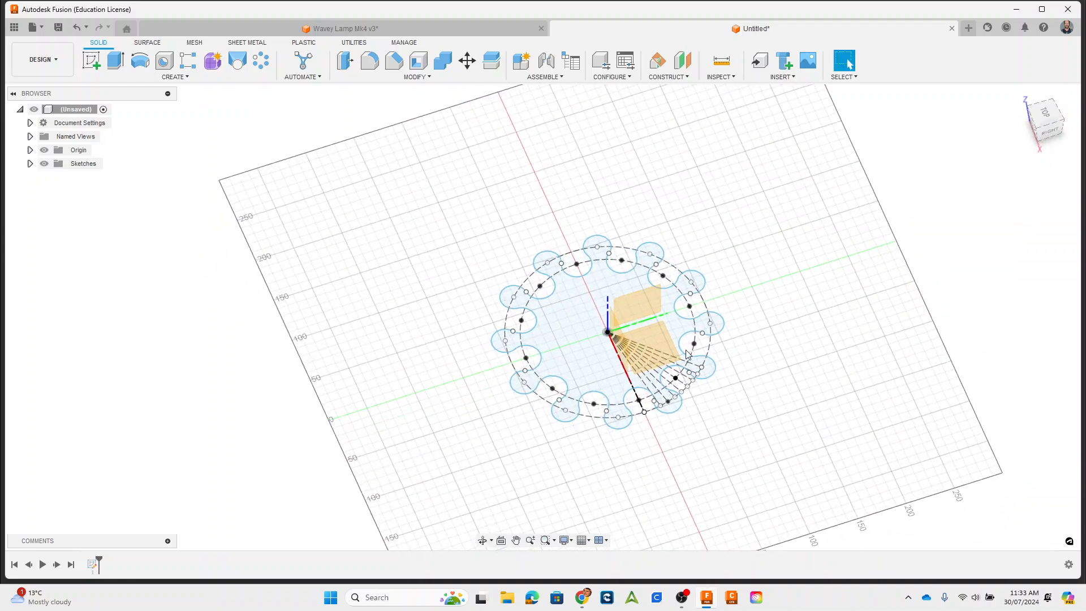
{"action": "left_click", "coordinate": [654, 335]}
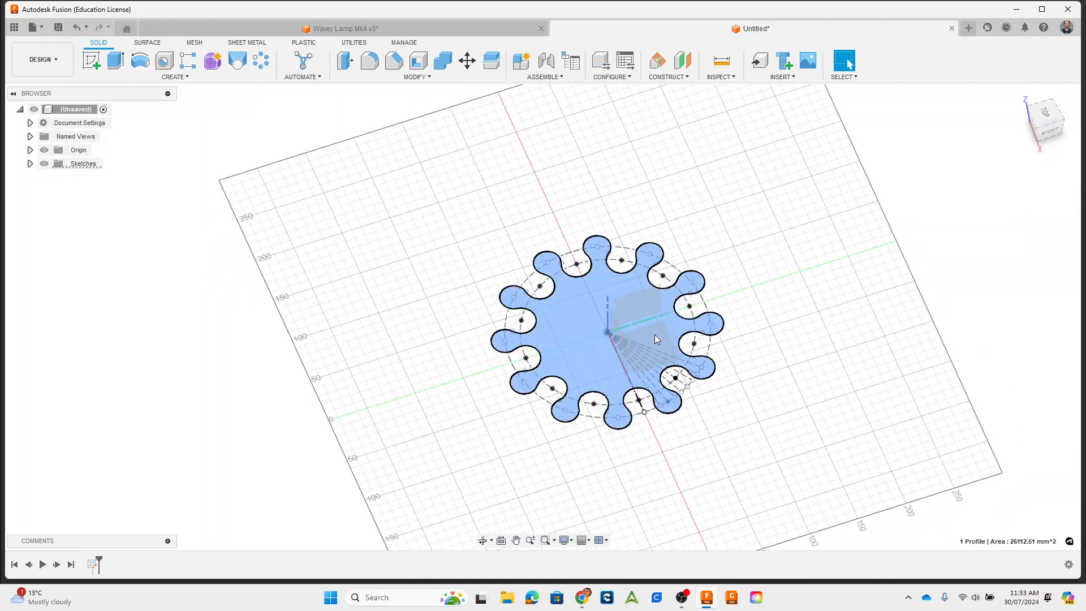
{"action": "scroll", "coordinate": [680, 350], "scroll_direction": "up", "scroll_amount": 3}
{"action": "left_click", "coordinate": [204, 269]}
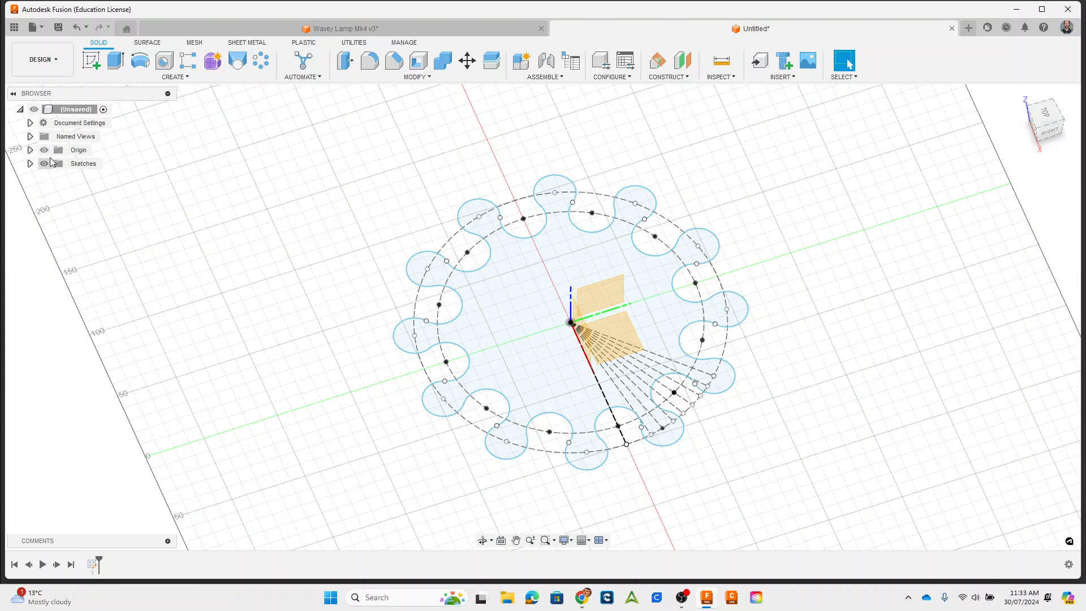
Expand the Origin folder, highlight the YZ and XY planes in turn, and clear the selection
{"action": "left_click", "coordinate": [58, 151]}
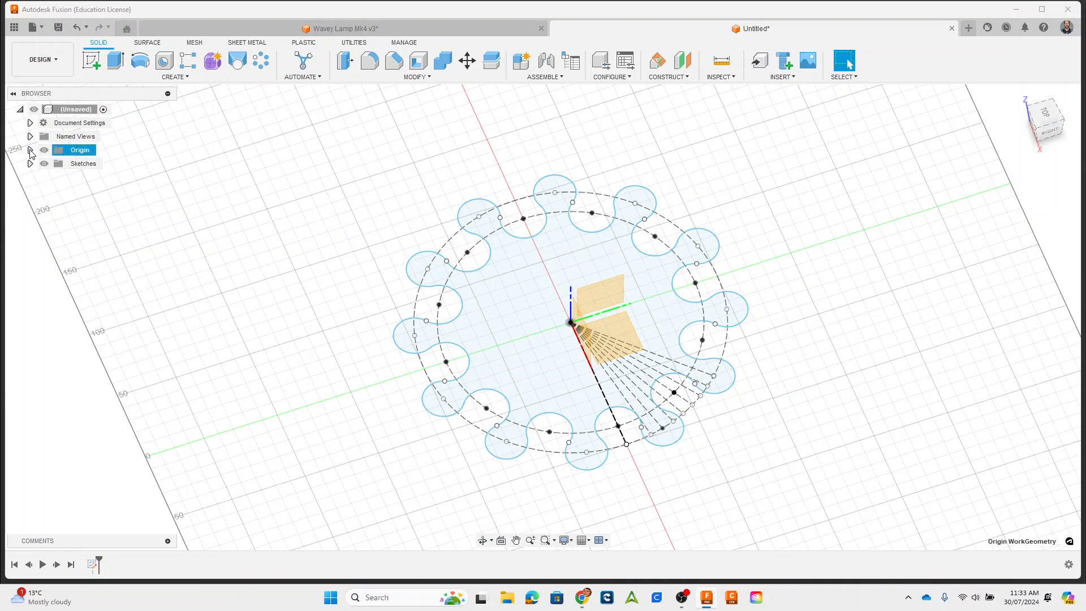
{"action": "left_click", "coordinate": [31, 150]}
{"action": "left_click", "coordinate": [86, 247]}
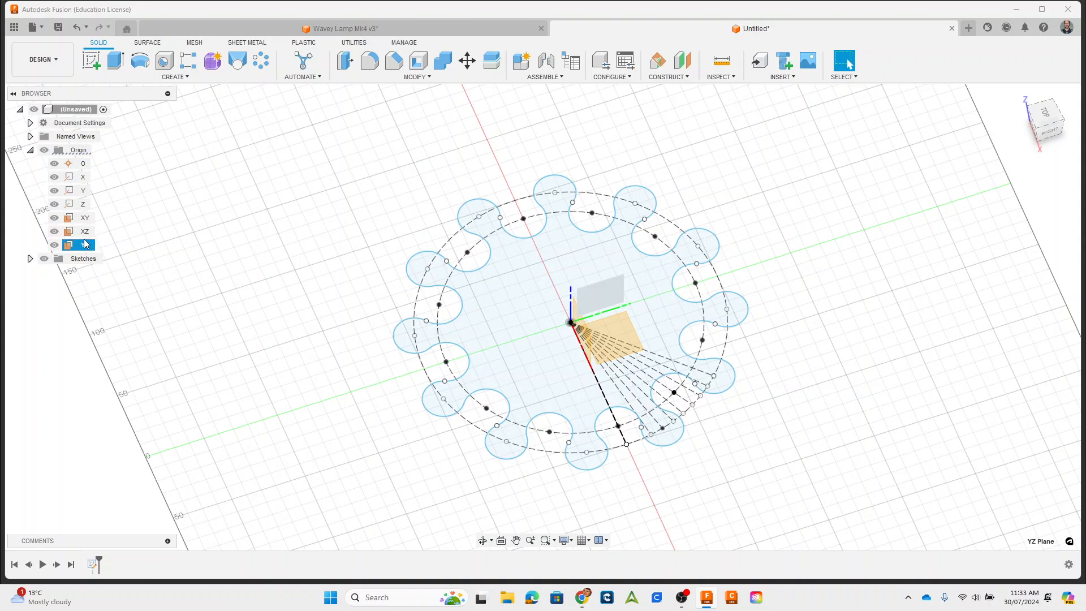
{"action": "left_click", "coordinate": [85, 217]}
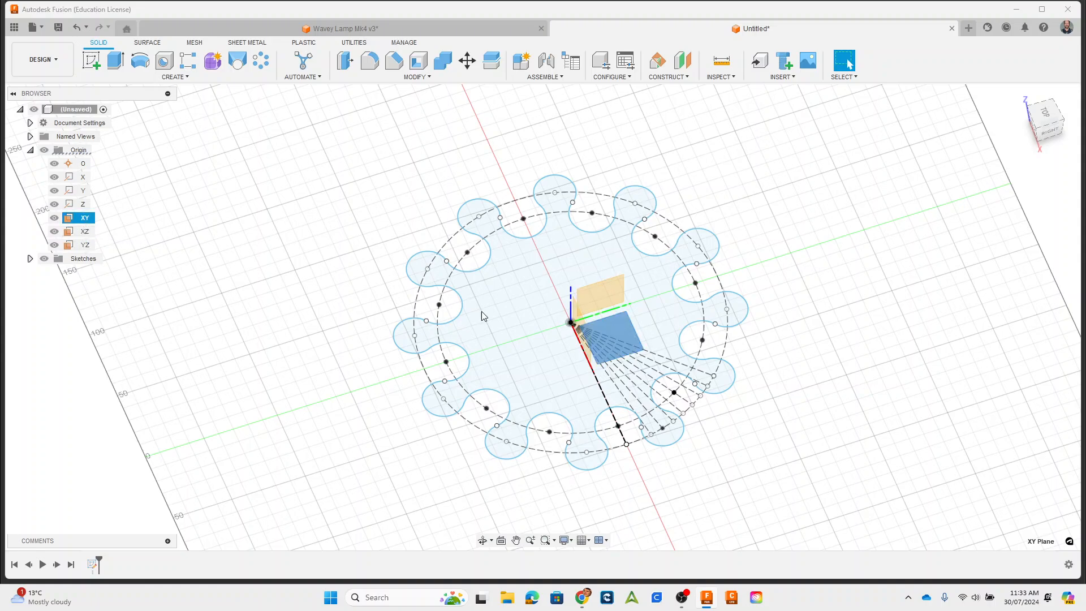
{"action": "left_click", "coordinate": [623, 326]}
{"action": "left_click", "coordinate": [958, 315]}
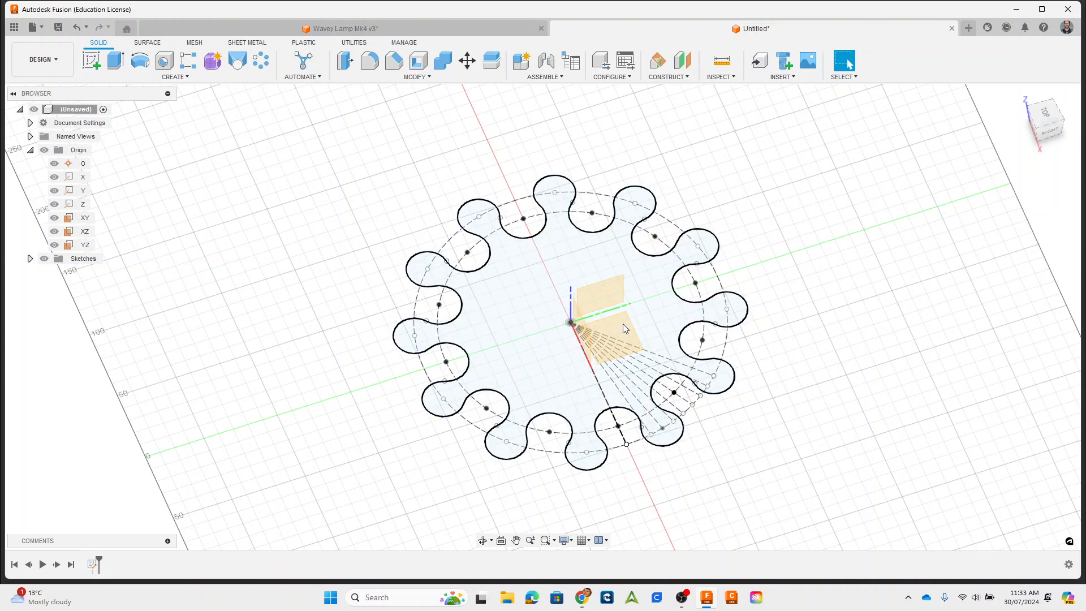
Create an offset plane 200 mm above the closed wave profile
{"action": "left_click", "coordinate": [625, 327]}
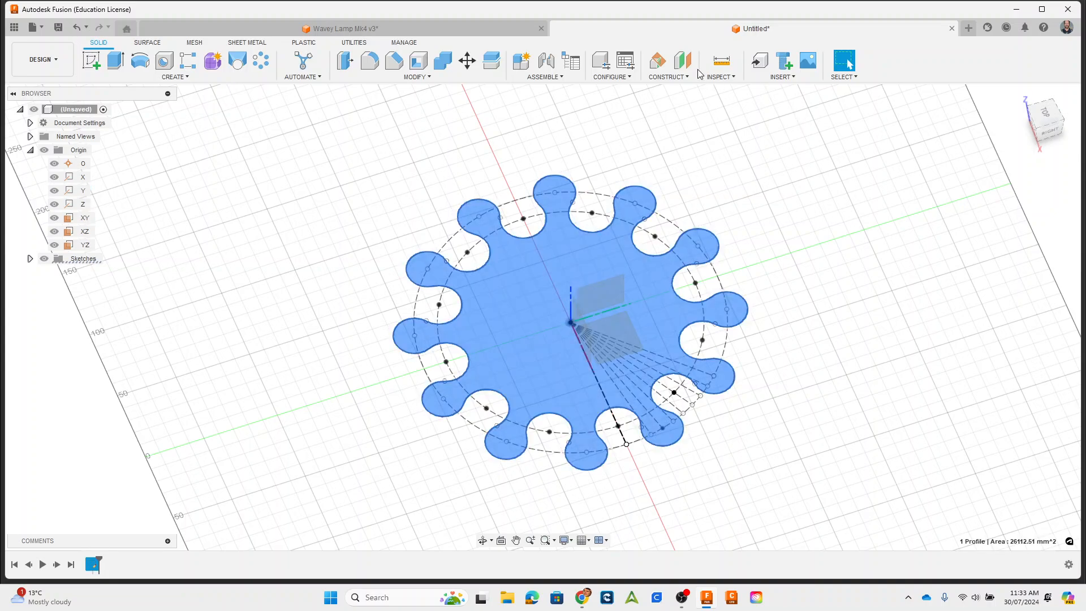
{"action": "left_click", "coordinate": [683, 59]}
{"action": "middle_click_drag", "start_coordinate": [928, 470], "coordinate": [770, 387], "text": "shift"}
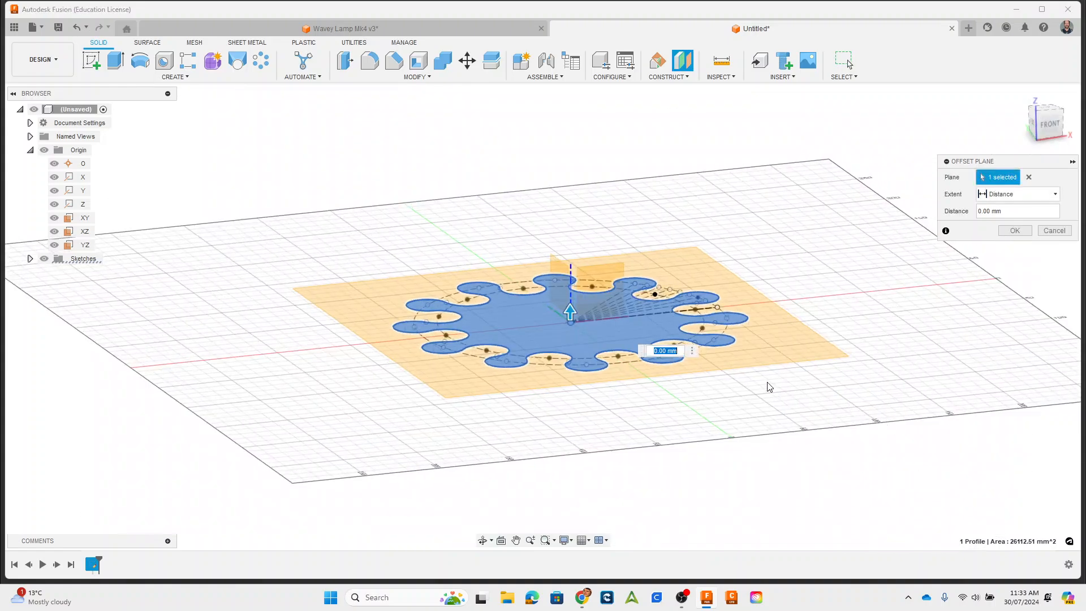
{"action": "scroll", "coordinate": [770, 387], "scroll_direction": "down", "scroll_amount": 3}
{"action": "left_click_drag", "start_coordinate": [636, 339], "coordinate": [624, 148]}
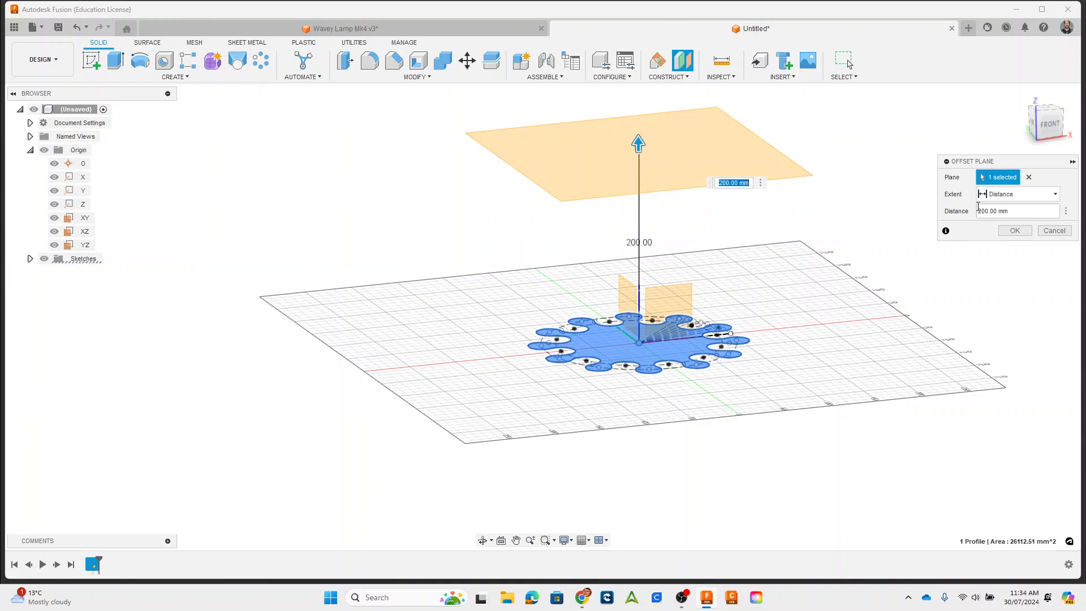
{"action": "left_click", "coordinate": [1015, 231]}
{"action": "middle_click_drag", "start_coordinate": [778, 264], "coordinate": [793, 297], "text": "shift"}
{"action": "middle_click_drag", "start_coordinate": [798, 391], "coordinate": [719, 474]}
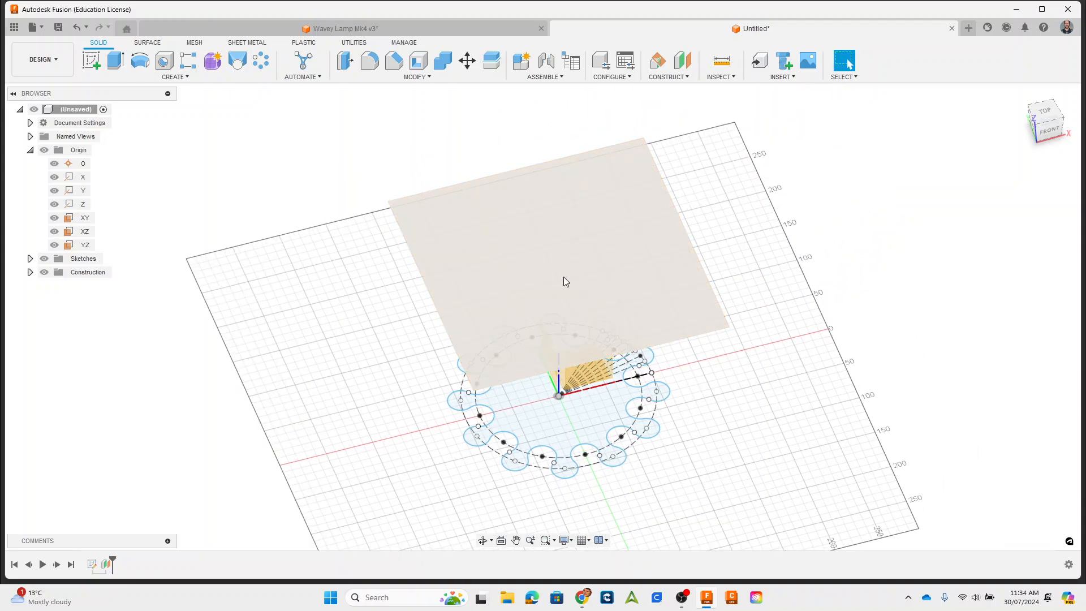
Start a sketch on the offset plane and finish it without drawing anything
{"action": "left_click", "coordinate": [553, 232]}
{"action": "middle_click_drag", "start_coordinate": [791, 422], "coordinate": [498, 230], "text": "shift"}
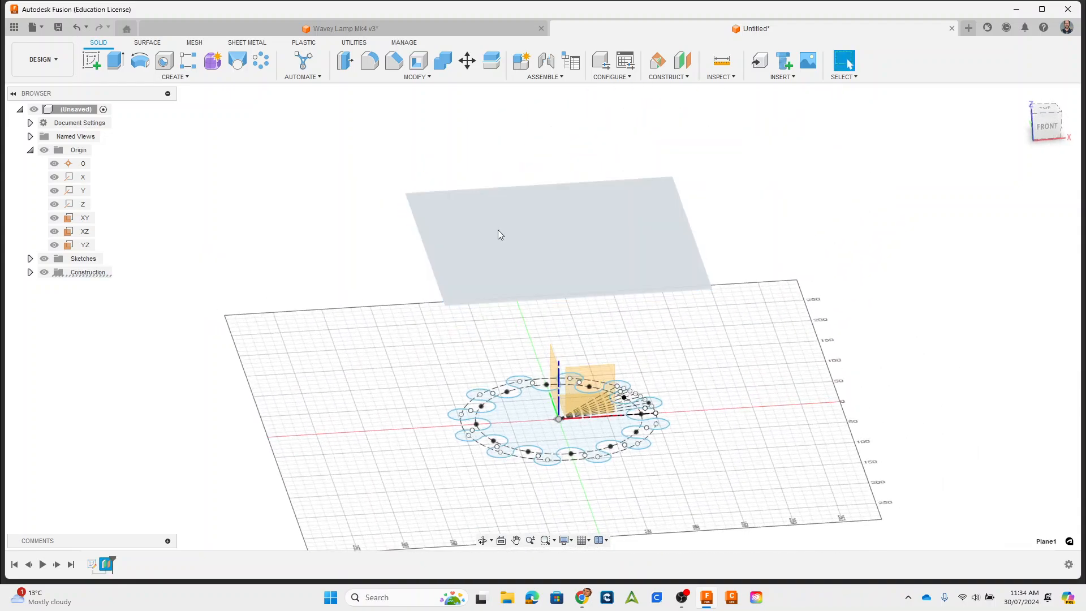
{"action": "left_click", "coordinate": [91, 60]}
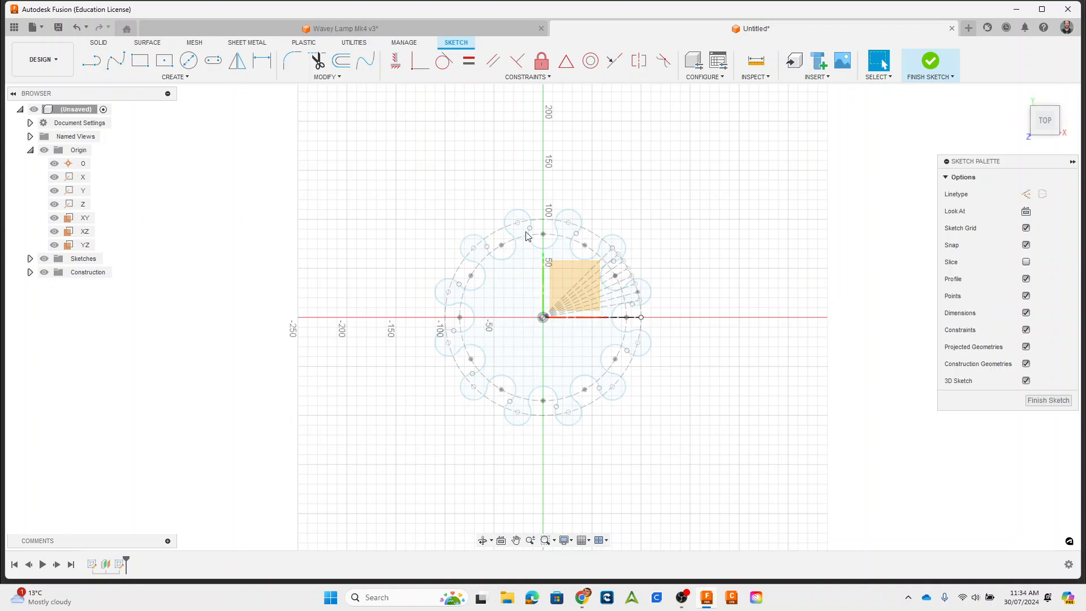
{"action": "left_click", "coordinate": [909, 66]}
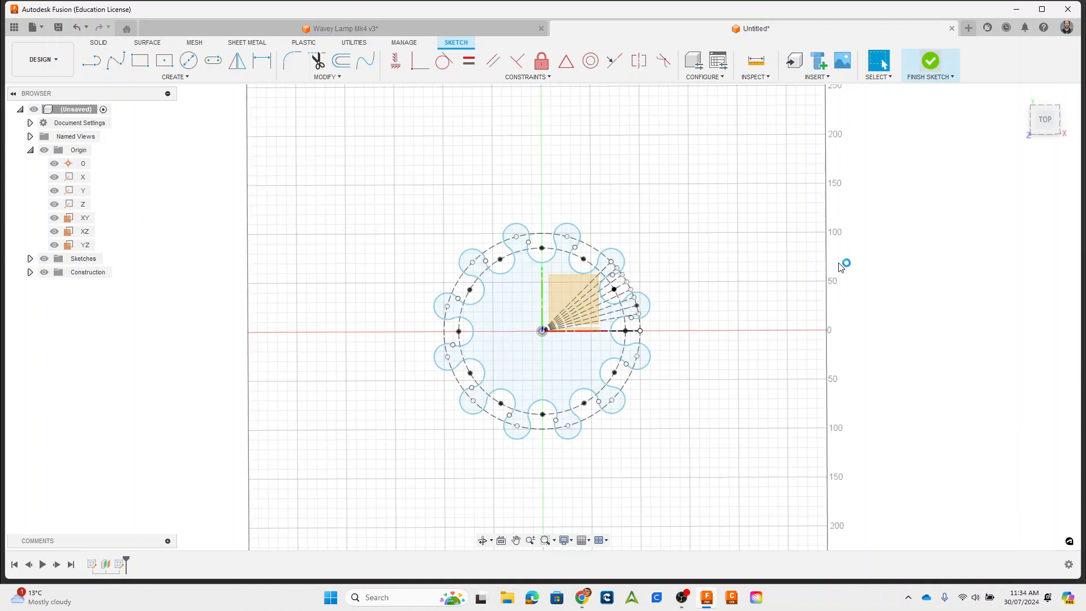
{"action": "left_click_drag", "start_coordinate": [705, 472], "coordinate": [842, 444]}
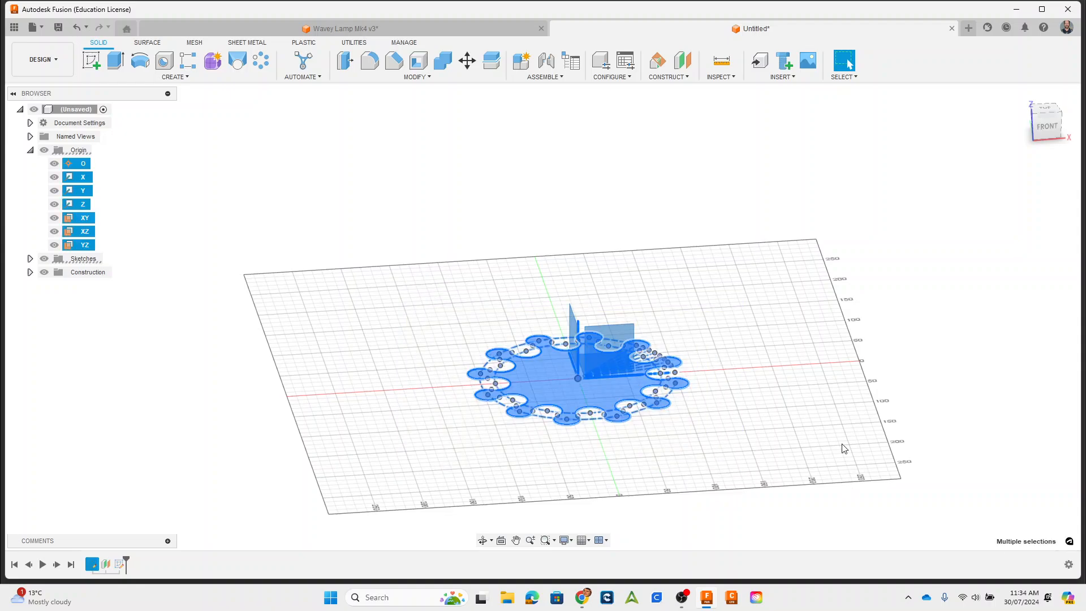
{"action": "left_click", "coordinate": [392, 322]}
Reopen the base wave sketch for editing
{"action": "right_click", "coordinate": [120, 565]}
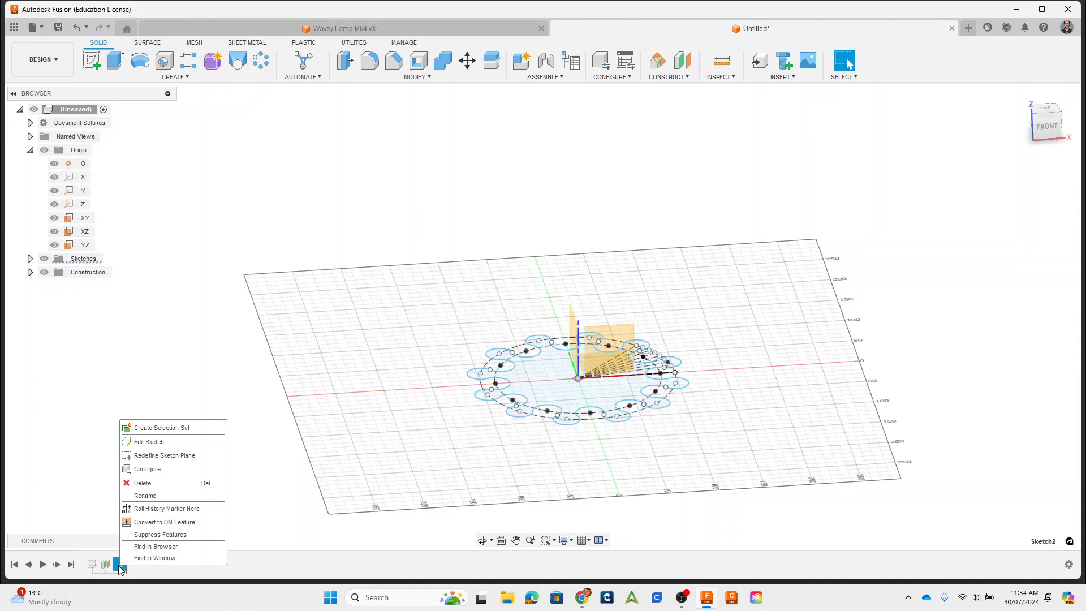
{"action": "left_click", "coordinate": [114, 568]}
{"action": "left_click", "coordinate": [91, 564]}
{"action": "right_click", "coordinate": [92, 564]}
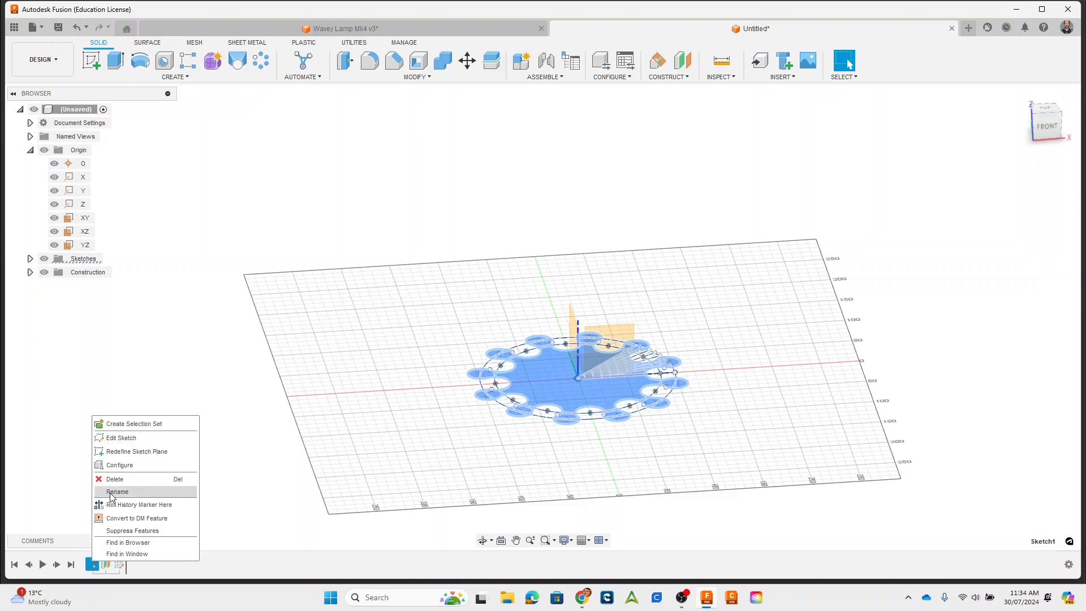
{"action": "left_click", "coordinate": [116, 436]}
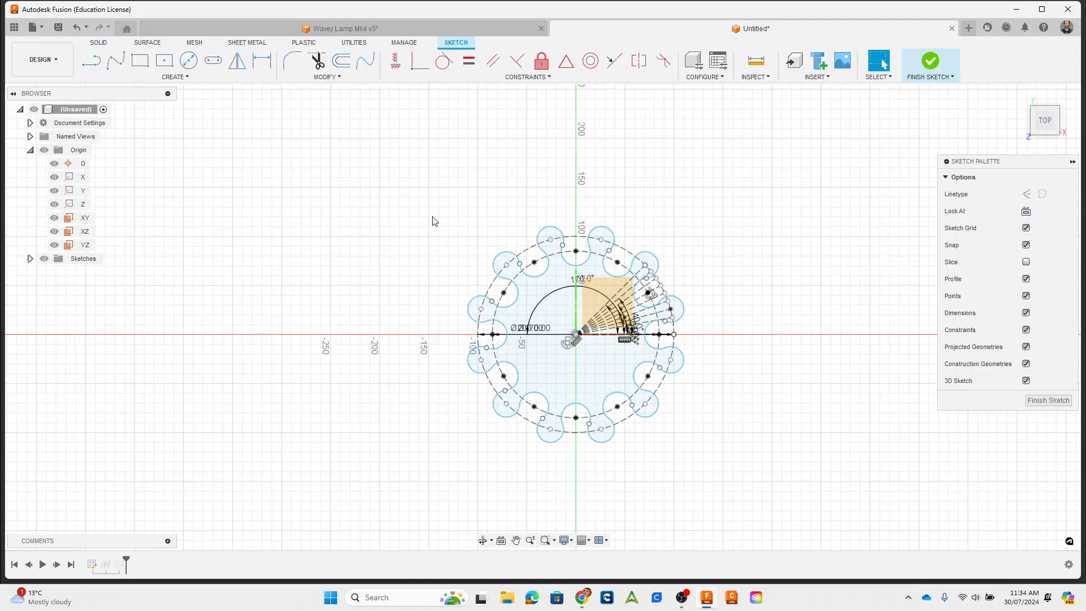
{"action": "mouse_move", "coordinate": [370, 187]}
{"action": "left_mouse_down"}
{"action": "mouse_move", "coordinate": [691, 429]}
{"action": "mouse_move", "coordinate": [774, 516]}
{"action": "mouse_move", "coordinate": [826, 523]}
{"action": "mouse_move", "coordinate": [805, 497]}
{"action": "left_mouse_up"}
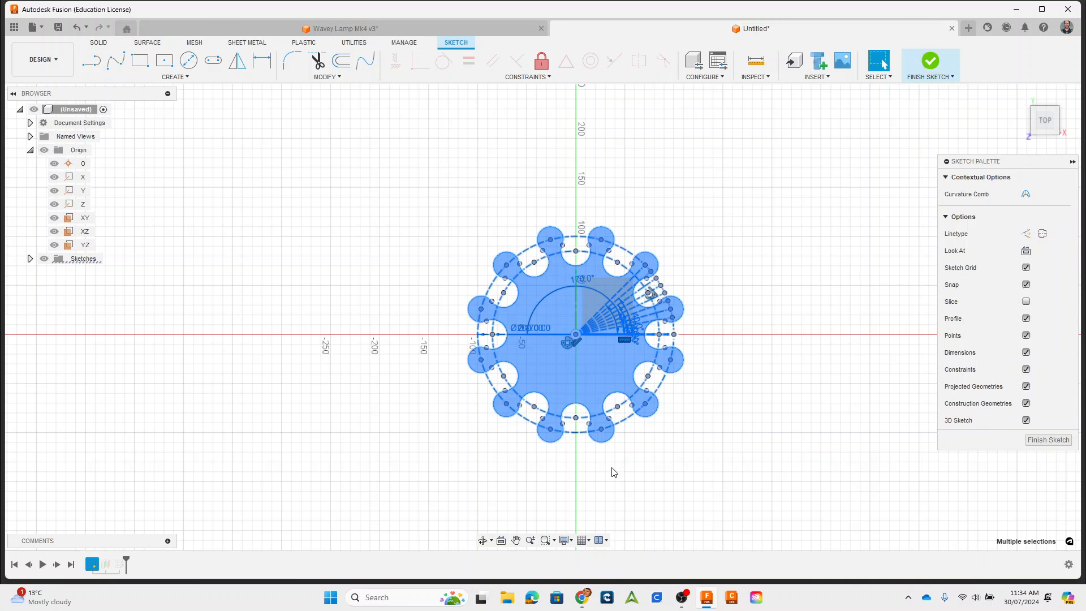
{"action": "right_click", "coordinate": [92, 565]}
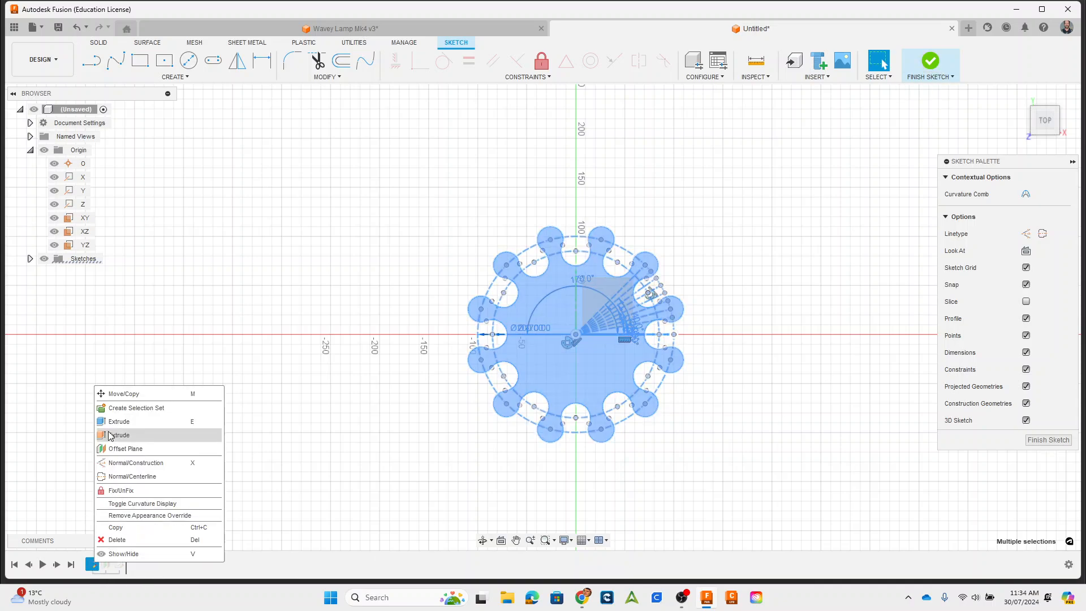
{"action": "left_click", "coordinate": [295, 315]}
{"action": "left_click", "coordinate": [406, 207]}
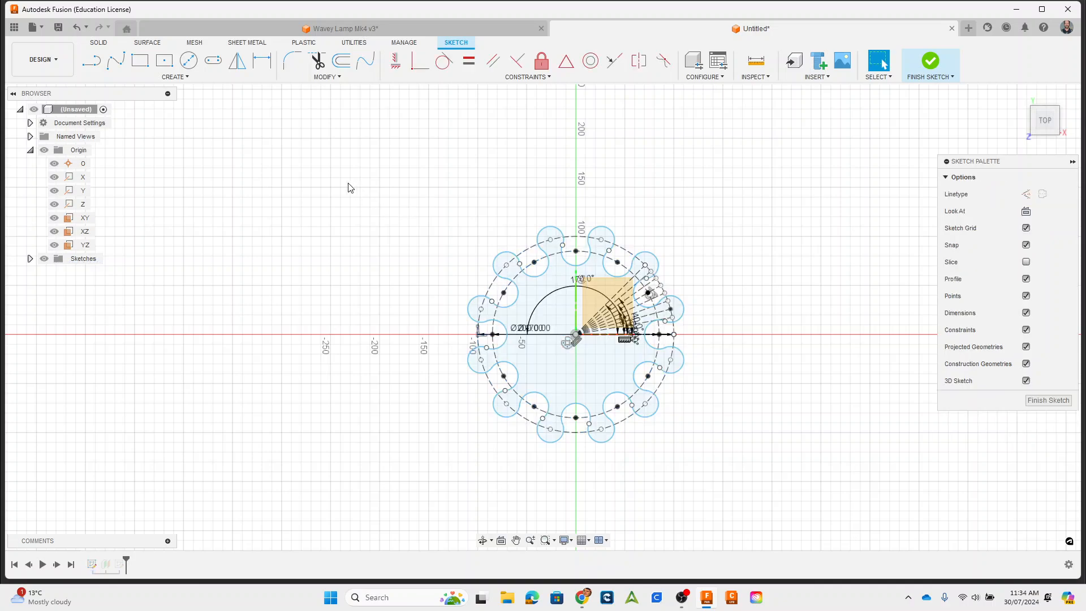
Select all of the wave sketch's geometry, copy it, and finish the sketch
{"action": "mouse_move", "coordinate": [344, 179]}
{"action": "left_mouse_down"}
{"action": "mouse_move", "coordinate": [754, 508]}
{"action": "mouse_move", "coordinate": [775, 499]}
{"action": "left_mouse_up"}
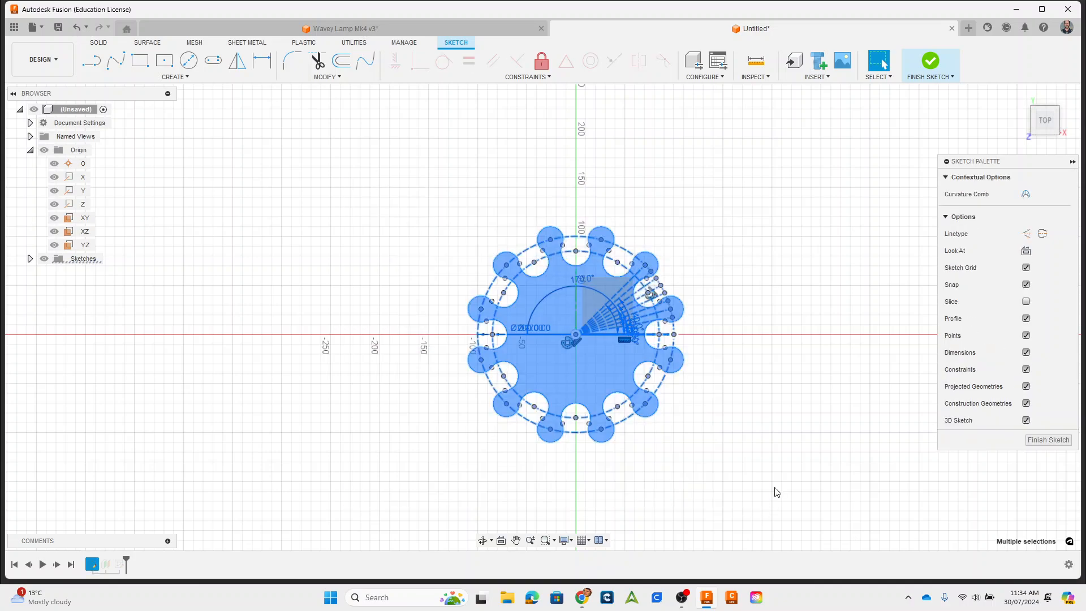
{"action": "right_click", "coordinate": [588, 261]}
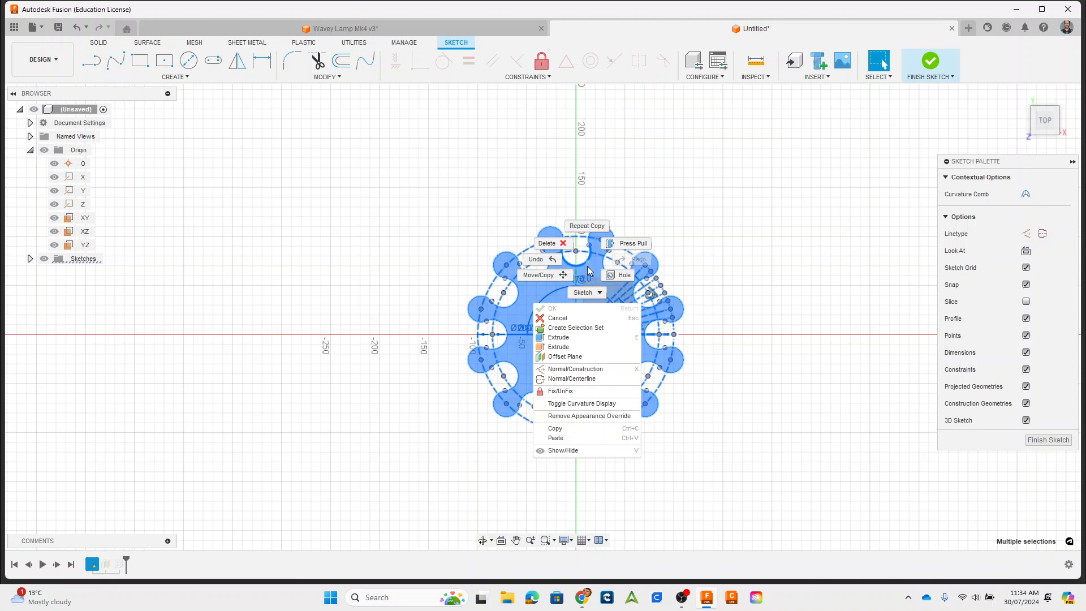
{"action": "left_click", "coordinate": [585, 431]}
{"action": "left_click", "coordinate": [938, 64]}
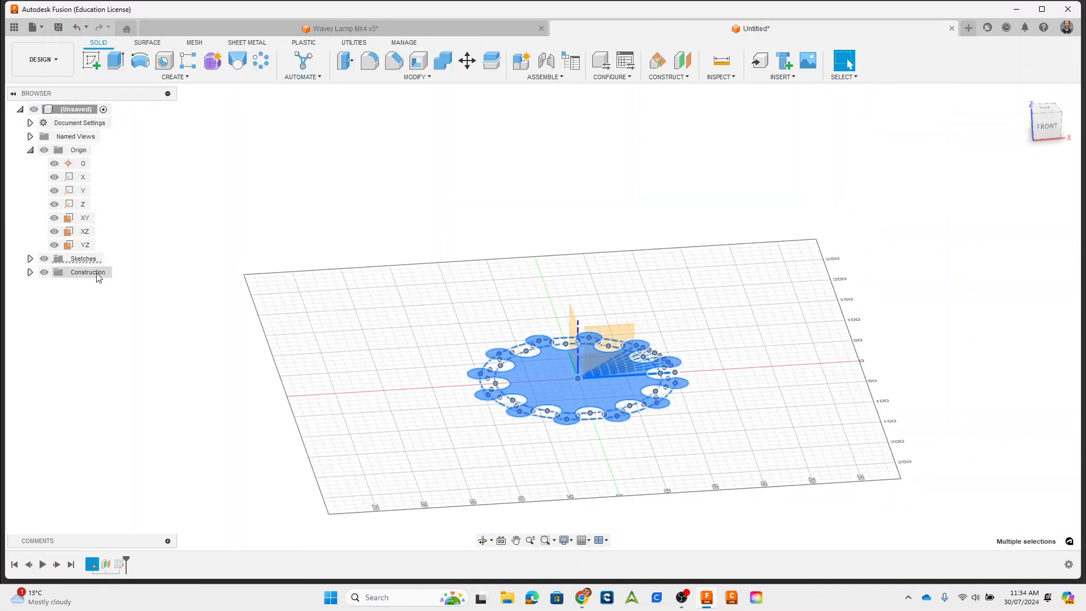
Expand the Construction folder and make the offset plane visible
{"action": "left_click", "coordinate": [30, 272]}
{"action": "left_click", "coordinate": [67, 287]}
{"action": "left_click", "coordinate": [56, 286]}
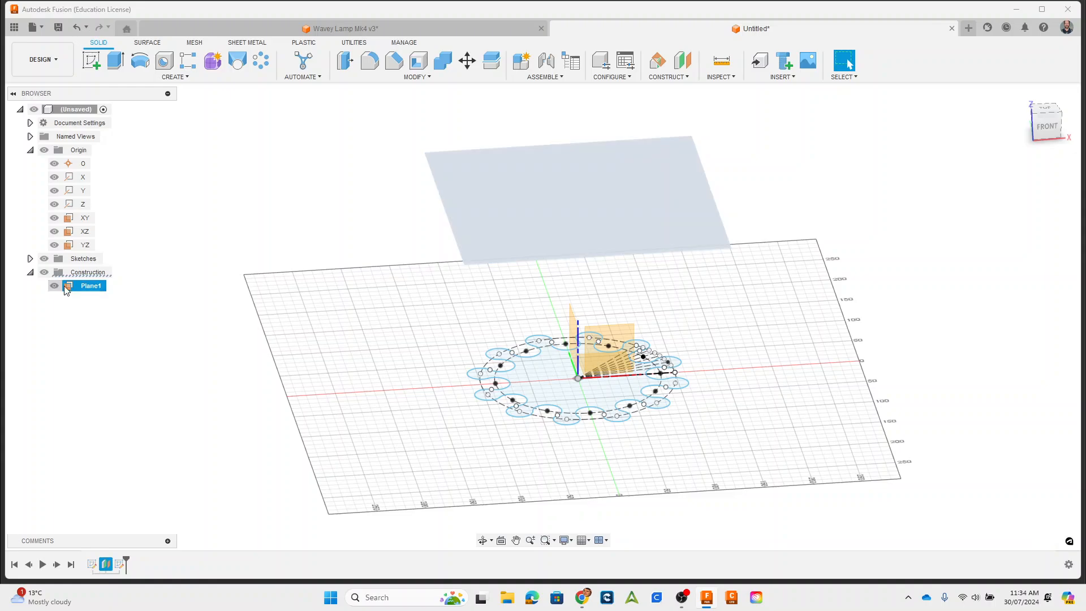
{"action": "left_click", "coordinate": [300, 341]}
Create a sketch on the offset plane and paste the copied wave geometry without moving it
{"action": "left_click", "coordinate": [593, 202]}
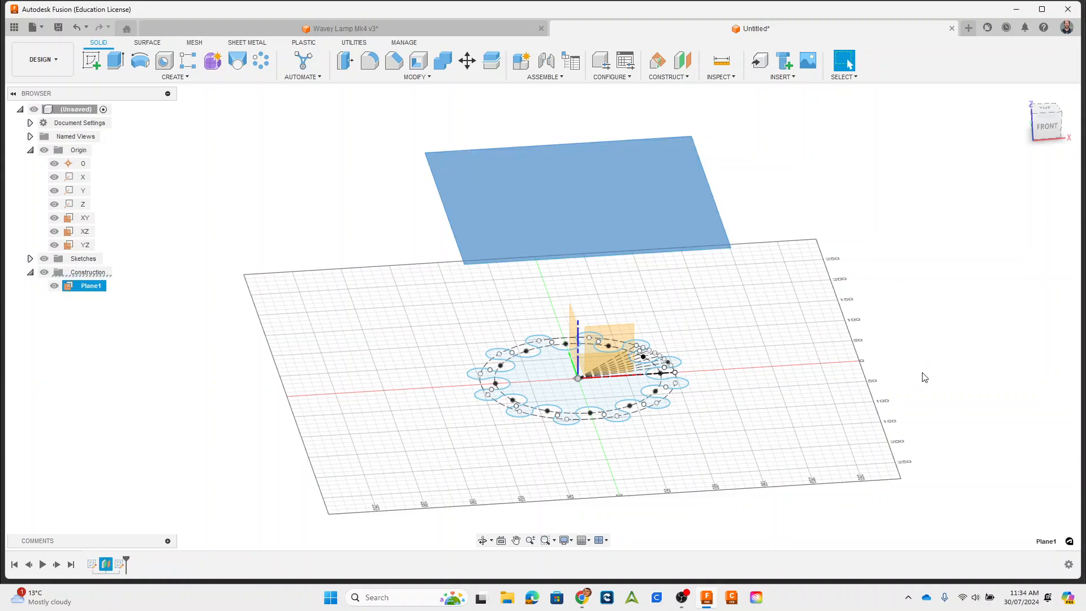
{"action": "middle_click_drag", "start_coordinate": [923, 372], "coordinate": [850, 341], "text": "shift"}
{"action": "left_click", "coordinate": [91, 59]}
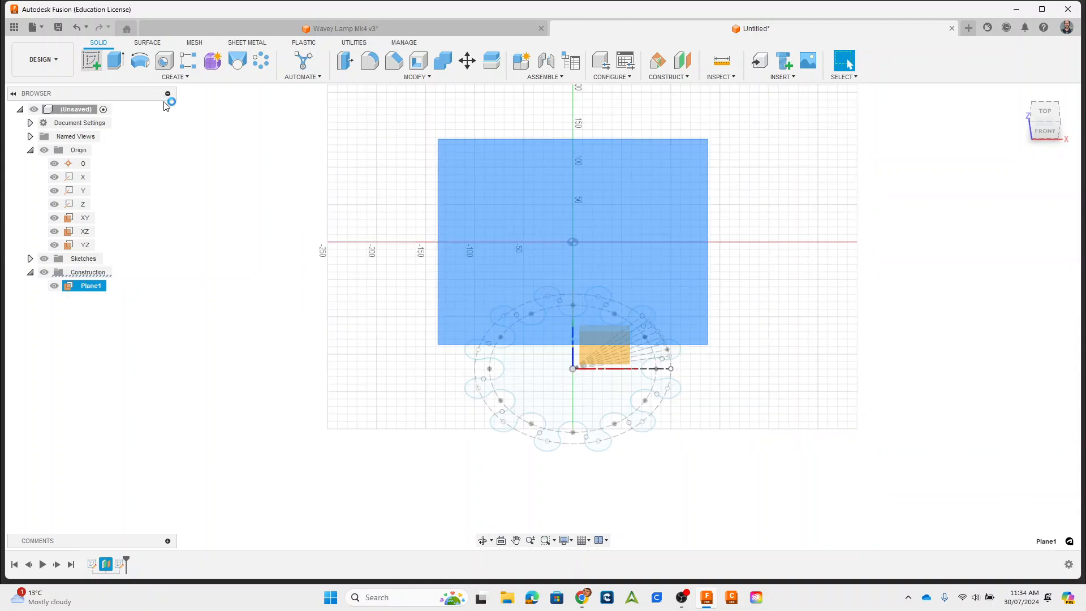
{"action": "key", "text": "ctrl+v"}
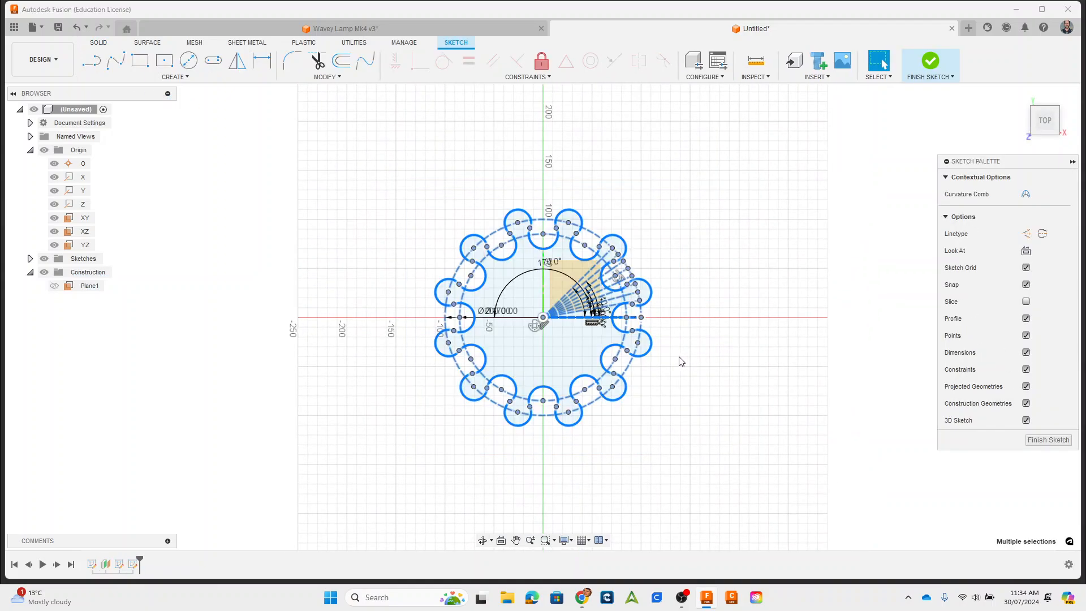
{"action": "middle_click_drag", "start_coordinate": [692, 485], "coordinate": [693, 436], "text": "shift"}
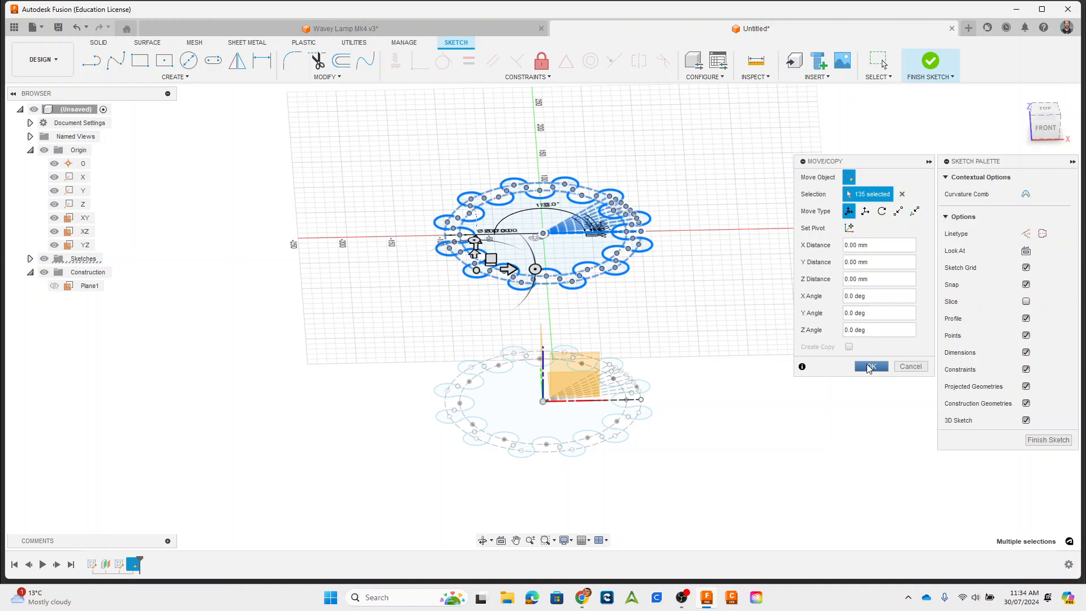
{"action": "left_click", "coordinate": [872, 367]}
{"action": "left_click", "coordinate": [872, 368]}
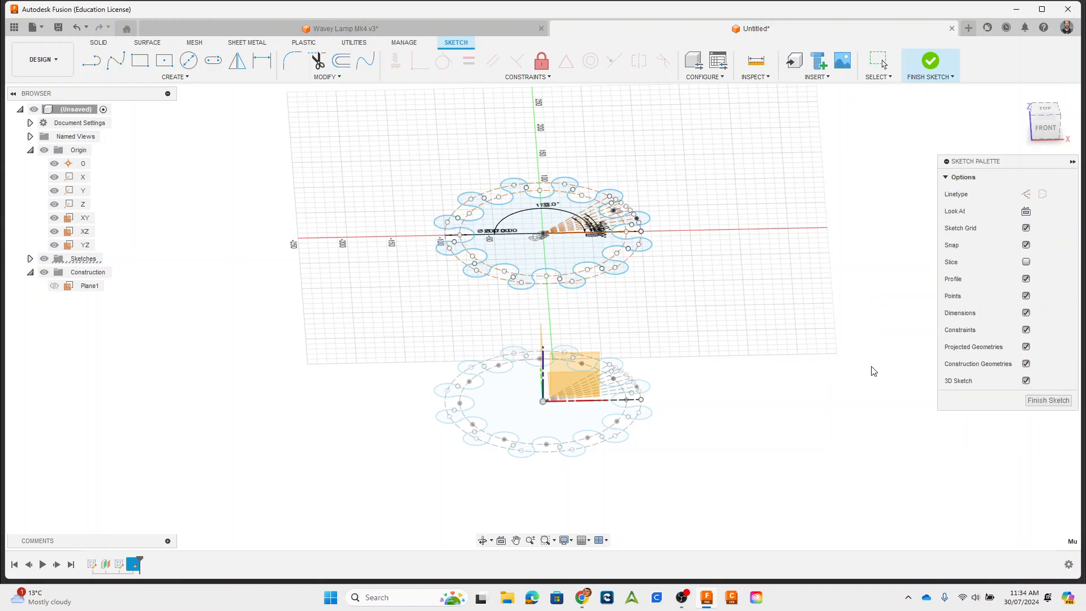
Scale the whole pasted wave profile by a factor of 0.6 about its centre point and finish the sketch
{"action": "mouse_move", "coordinate": [370, 142]}
{"action": "left_mouse_down"}
{"action": "mouse_move", "coordinate": [644, 306]}
{"action": "mouse_move", "coordinate": [731, 331]}
{"action": "left_mouse_up"}
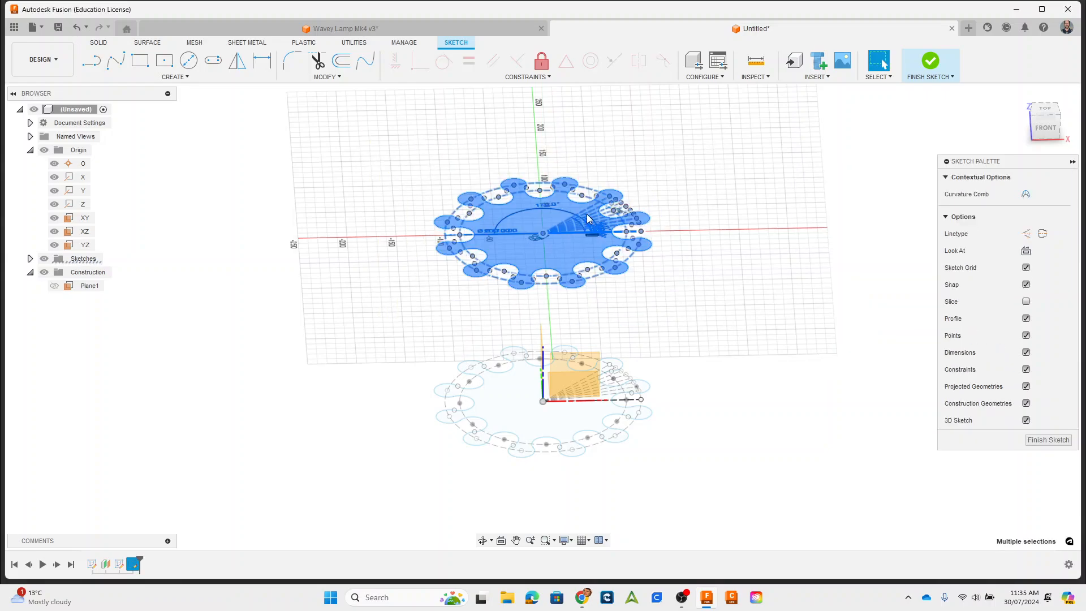
{"action": "left_click", "coordinate": [324, 78]}
{"action": "left_click", "coordinate": [317, 171]}
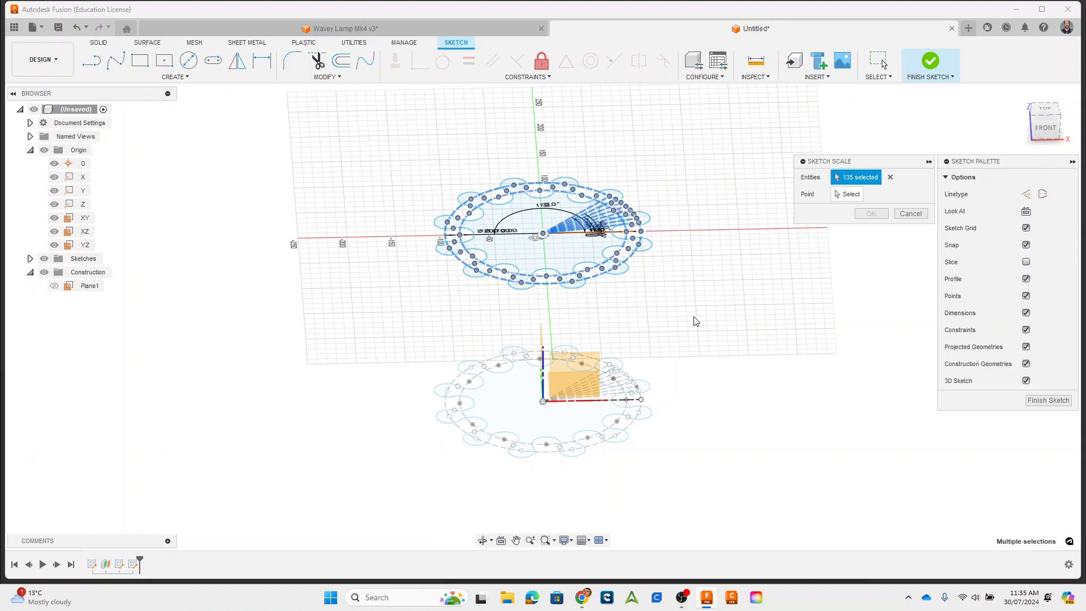
{"action": "left_click", "coordinate": [848, 195]}
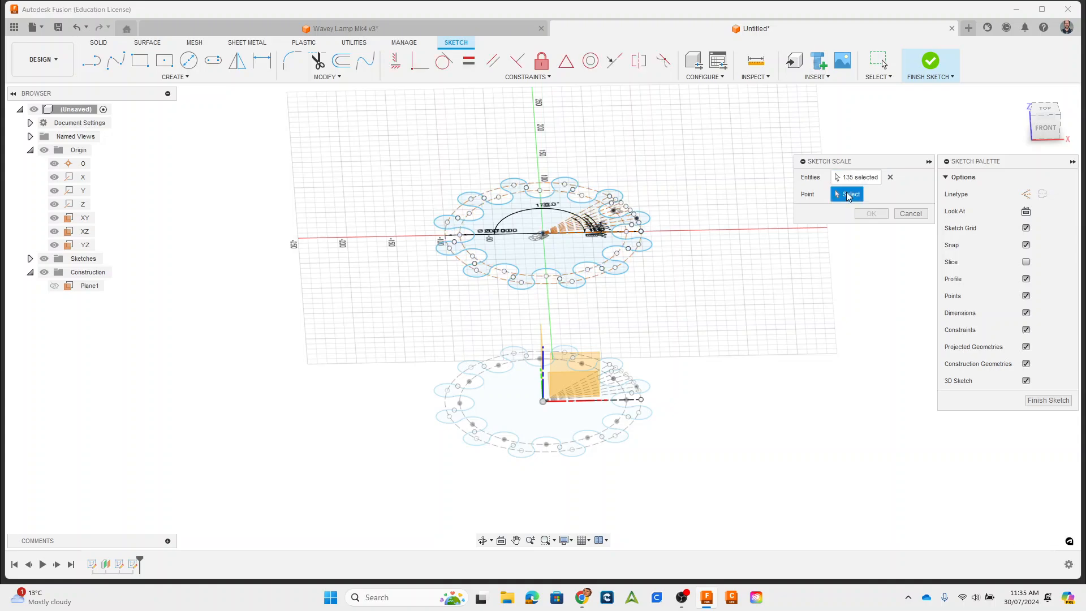
{"action": "scroll", "coordinate": [568, 226], "scroll_direction": "up", "scroll_amount": 5}
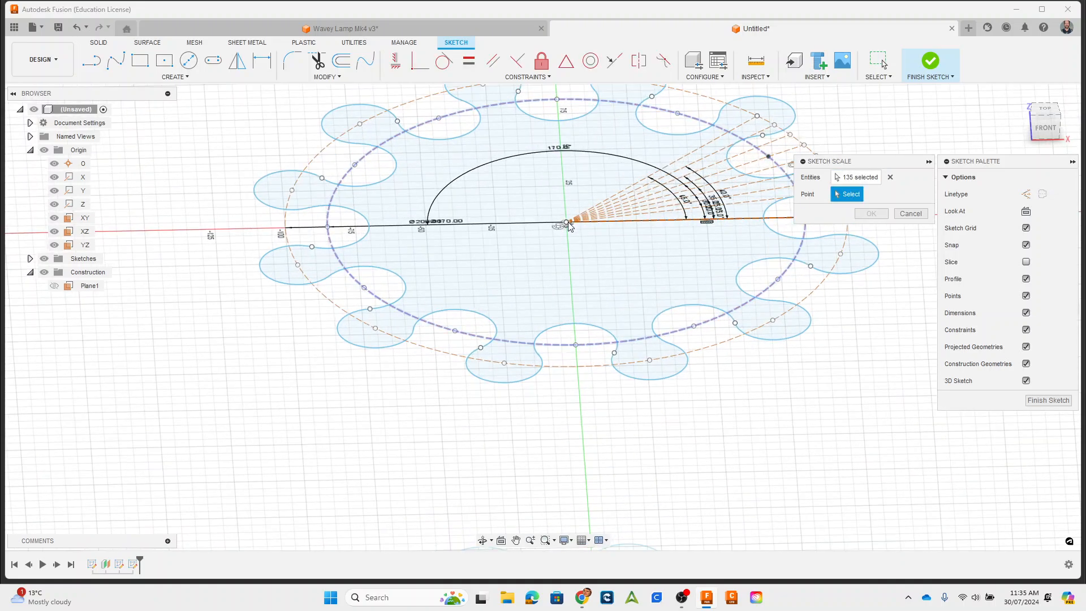
{"action": "scroll", "coordinate": [569, 226], "scroll_direction": "up", "scroll_amount": 3}
{"action": "left_click", "coordinate": [568, 225]}
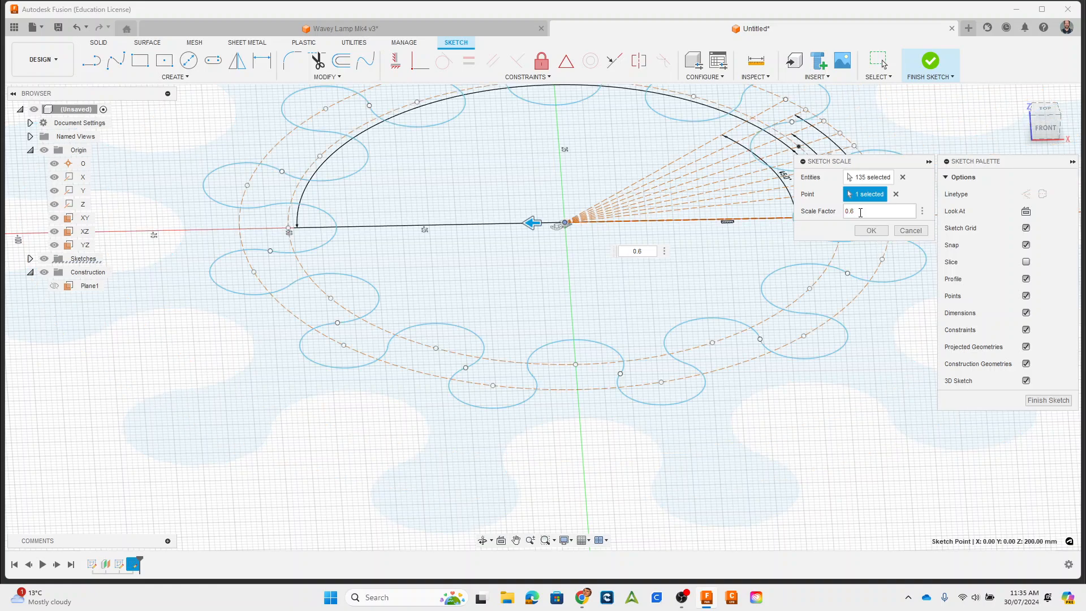
{"action": "scroll", "coordinate": [553, 376], "scroll_direction": "down", "scroll_amount": 5}
{"action": "mouse_move", "coordinate": [553, 375]}
{"action": "middle_mouse_down", "text": "shift"}
{"action": "mouse_move", "coordinate": [645, 395]}
{"action": "mouse_move", "coordinate": [650, 346]}
{"action": "mouse_move", "coordinate": [696, 381]}
{"action": "middle_mouse_up", "text": "shift"}
{"action": "left_click", "coordinate": [872, 230]}
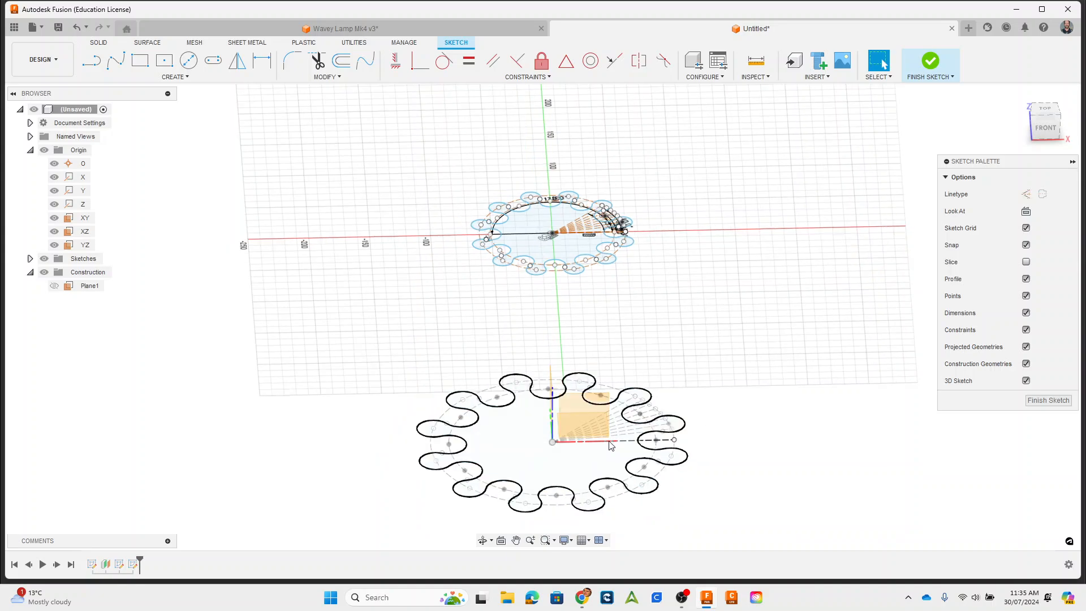
{"action": "left_click", "coordinate": [906, 63]}
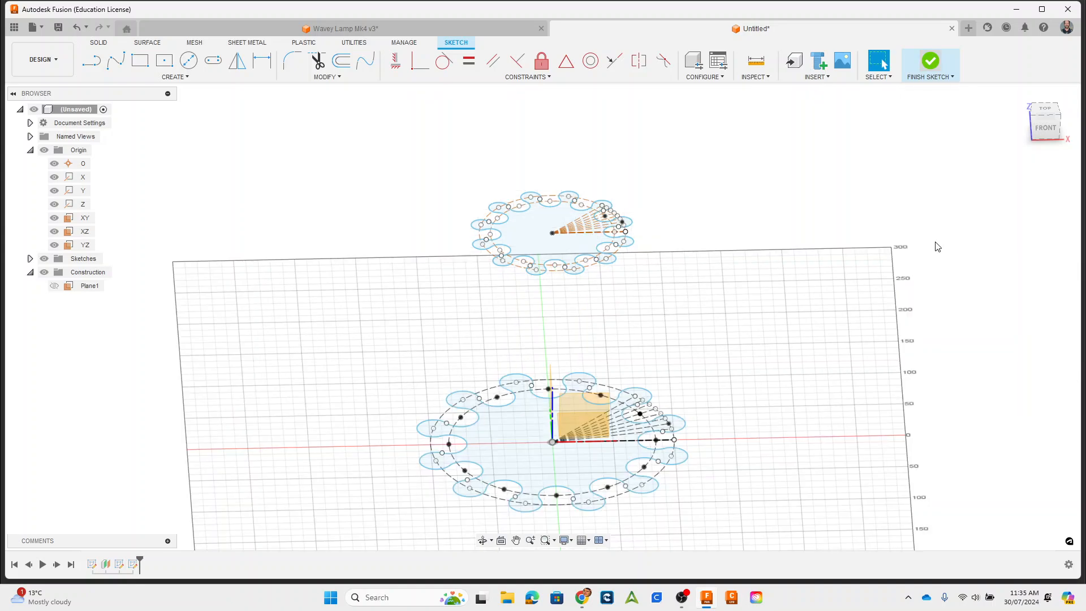
Loft a surface between the base wave profile and the smaller wave profile above it as a new body
{"action": "left_click", "coordinate": [149, 43]}
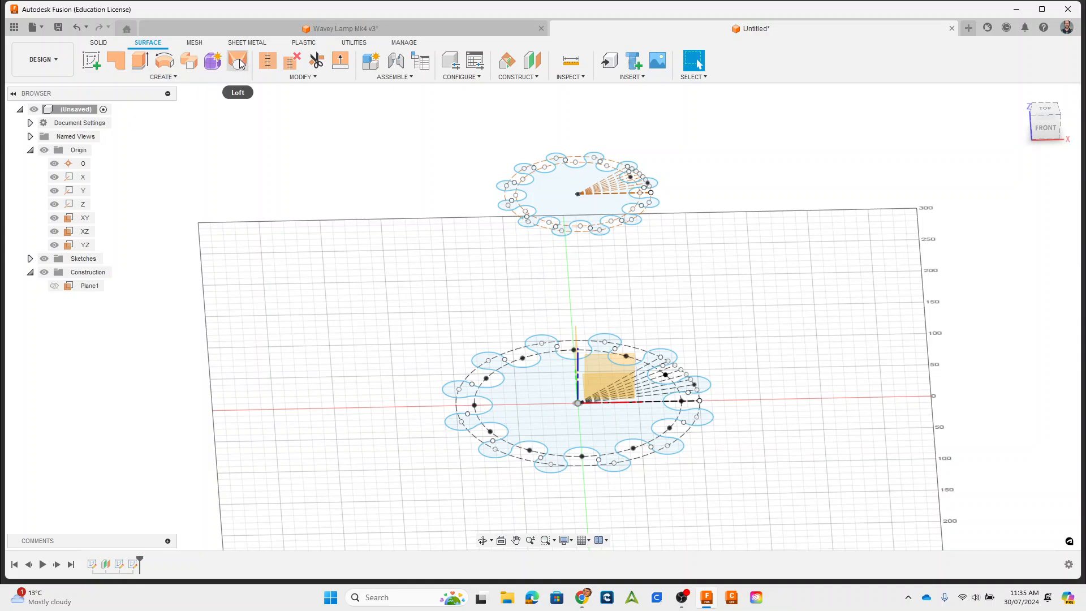
{"action": "left_click", "coordinate": [157, 76]}
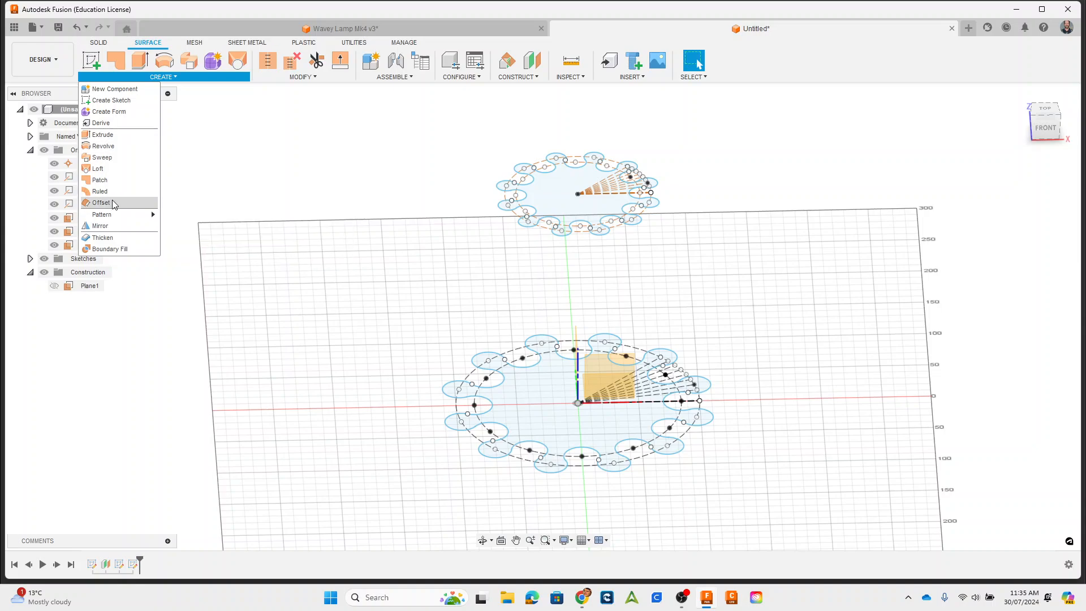
{"action": "left_click", "coordinate": [237, 63]}
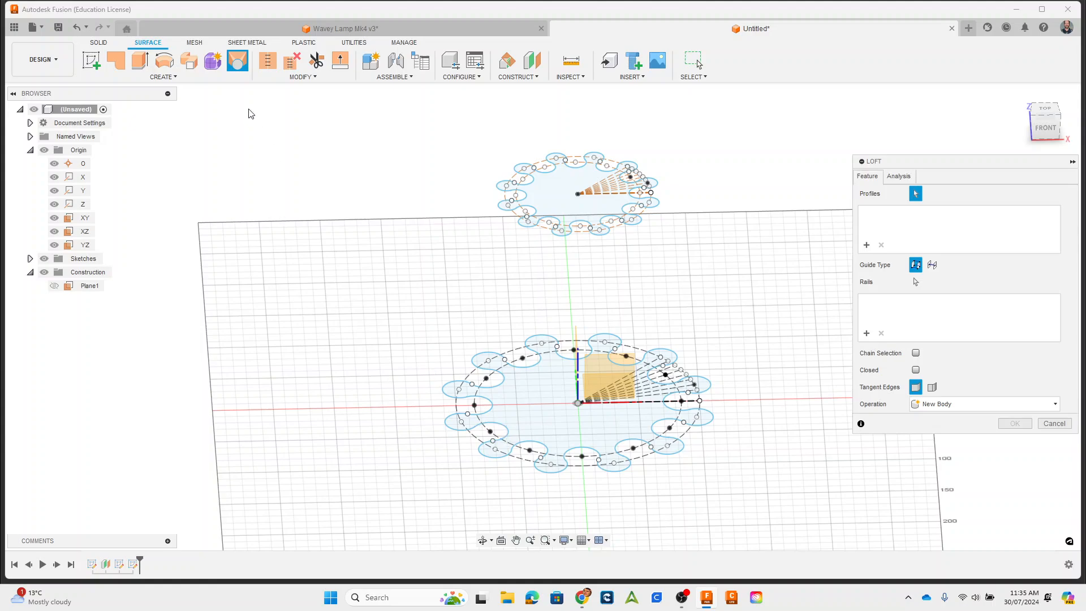
{"action": "left_click", "coordinate": [533, 407]}
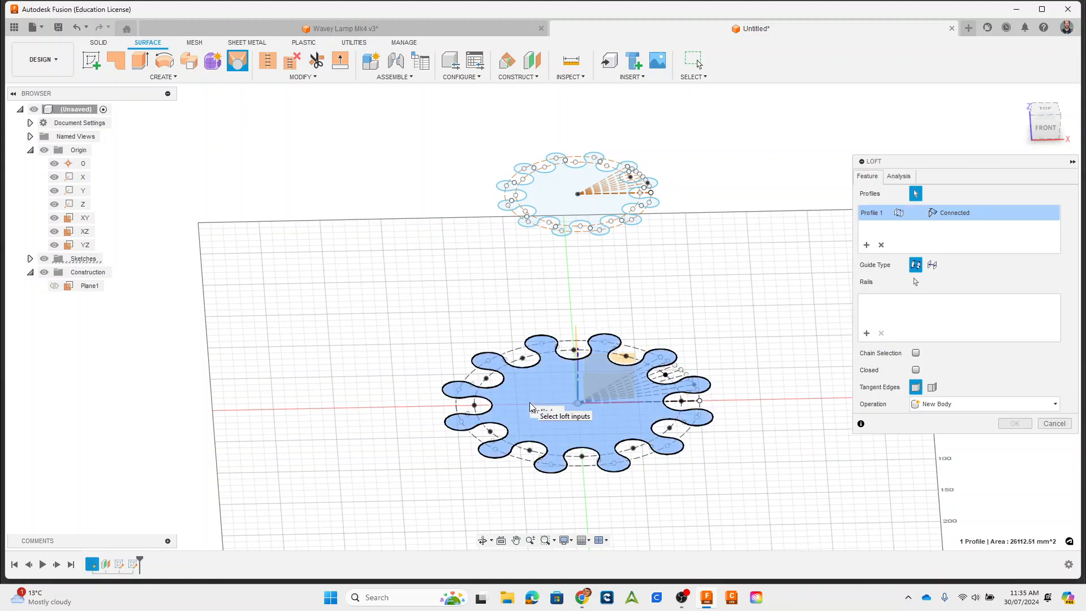
{"action": "left_click", "coordinate": [555, 192]}
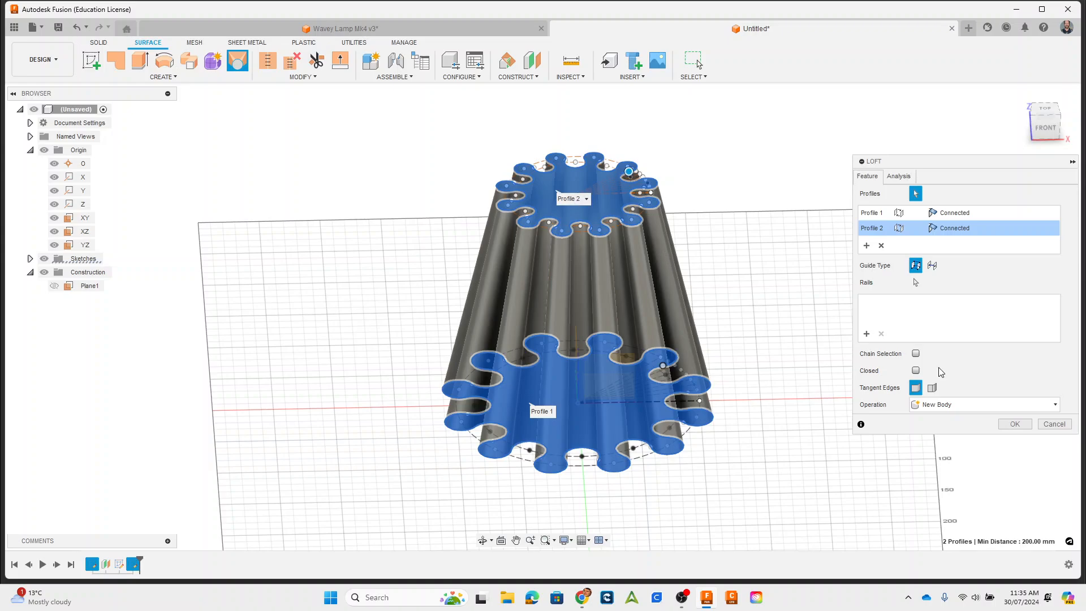
{"action": "left_click", "coordinate": [1015, 424]}
Thicken the lofted surface body by 0.40 mm on one side as a new body
{"action": "mouse_move", "coordinate": [841, 413]}
{"action": "middle_mouse_down", "text": "shift"}
{"action": "mouse_move", "coordinate": [843, 451]}
{"action": "mouse_move", "coordinate": [838, 416]}
{"action": "middle_mouse_up", "text": "shift"}
{"action": "scroll", "coordinate": [569, 196], "scroll_direction": "up", "scroll_amount": 5}
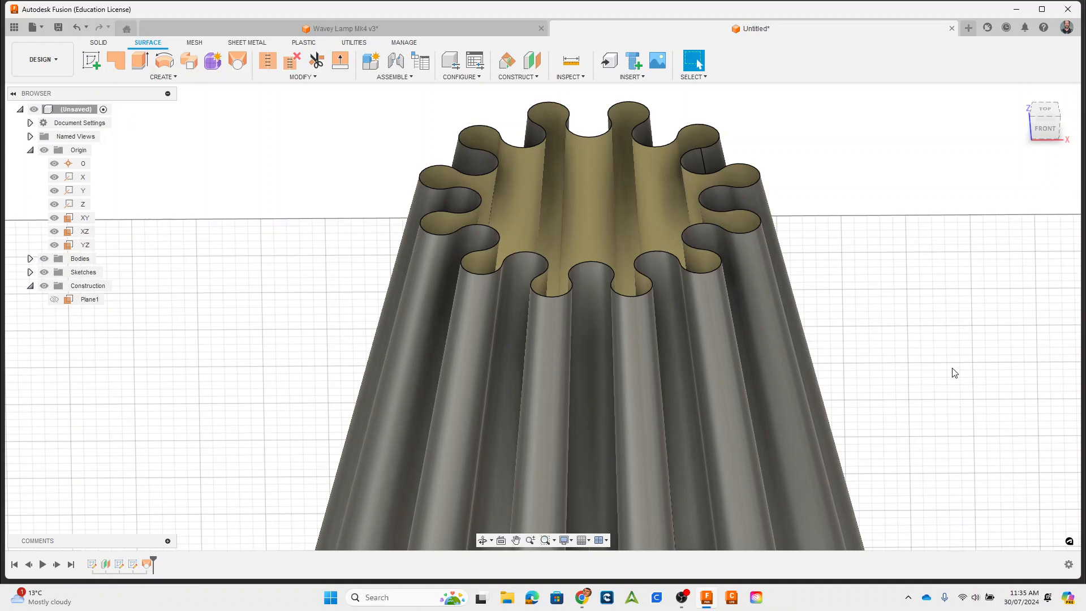
{"action": "middle_click_drag", "start_coordinate": [948, 323], "coordinate": [839, 345], "text": "shift"}
{"action": "scroll", "coordinate": [929, 315], "scroll_direction": "down", "scroll_amount": 5}
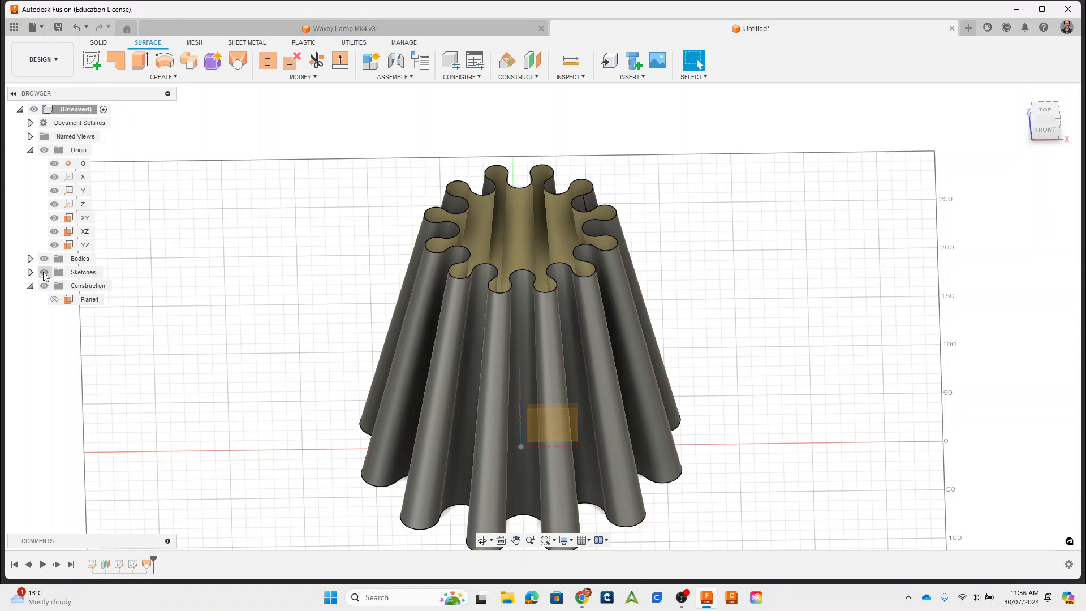
{"action": "left_click", "coordinate": [30, 259]}
{"action": "left_click", "coordinate": [79, 273]}
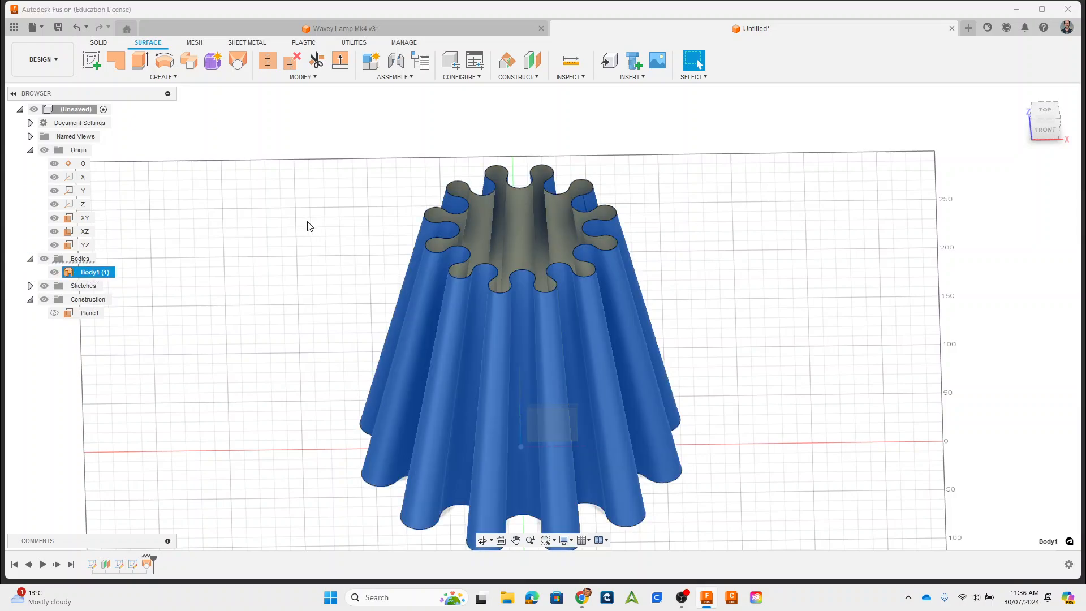
{"action": "left_click", "coordinate": [99, 45]}
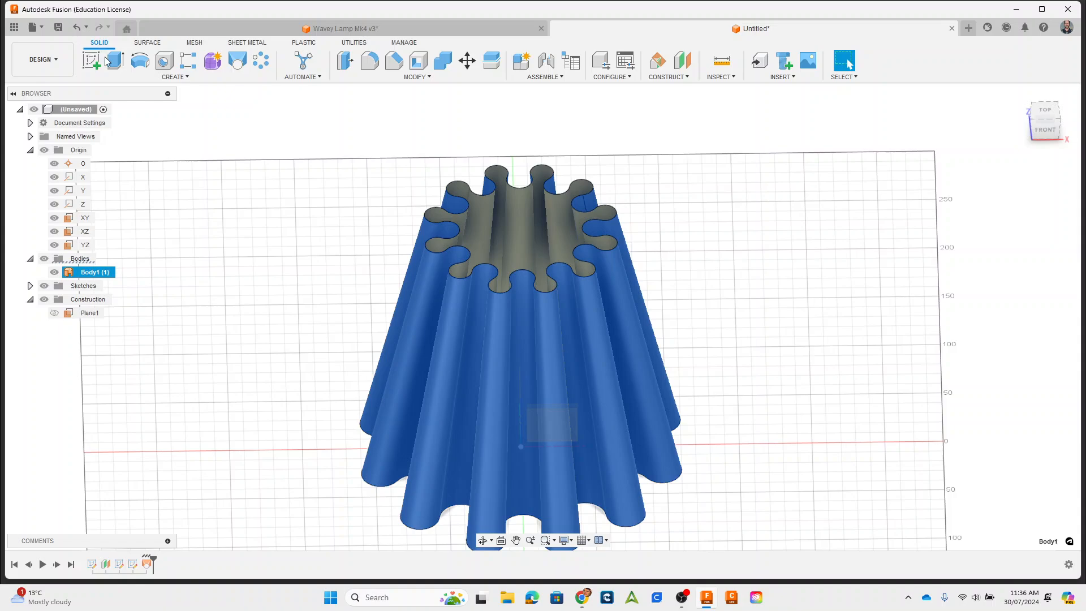
{"action": "left_click", "coordinate": [173, 77]}
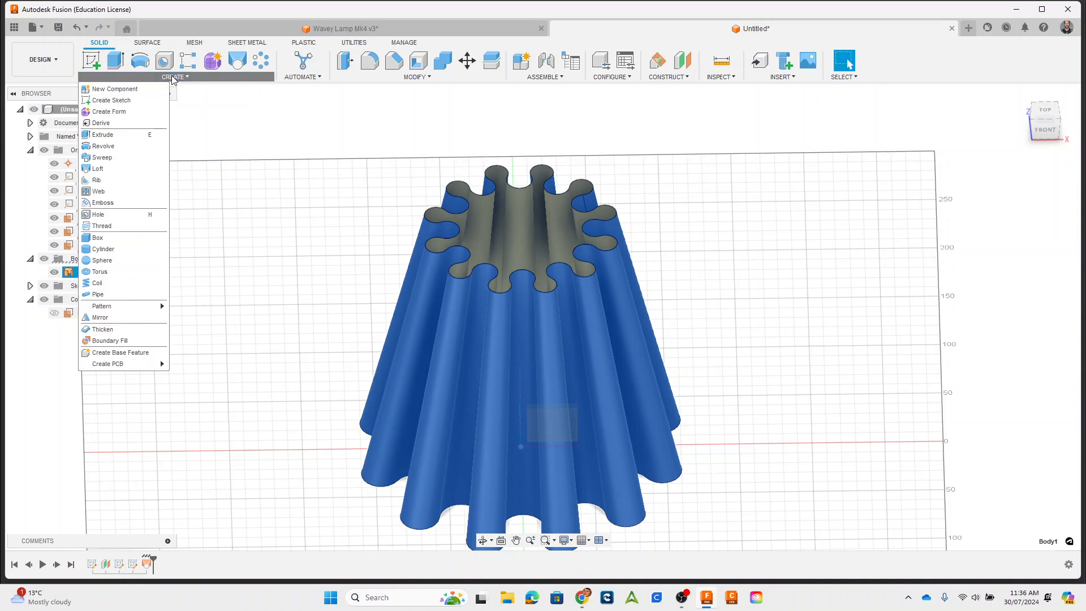
{"action": "left_click", "coordinate": [113, 330]}
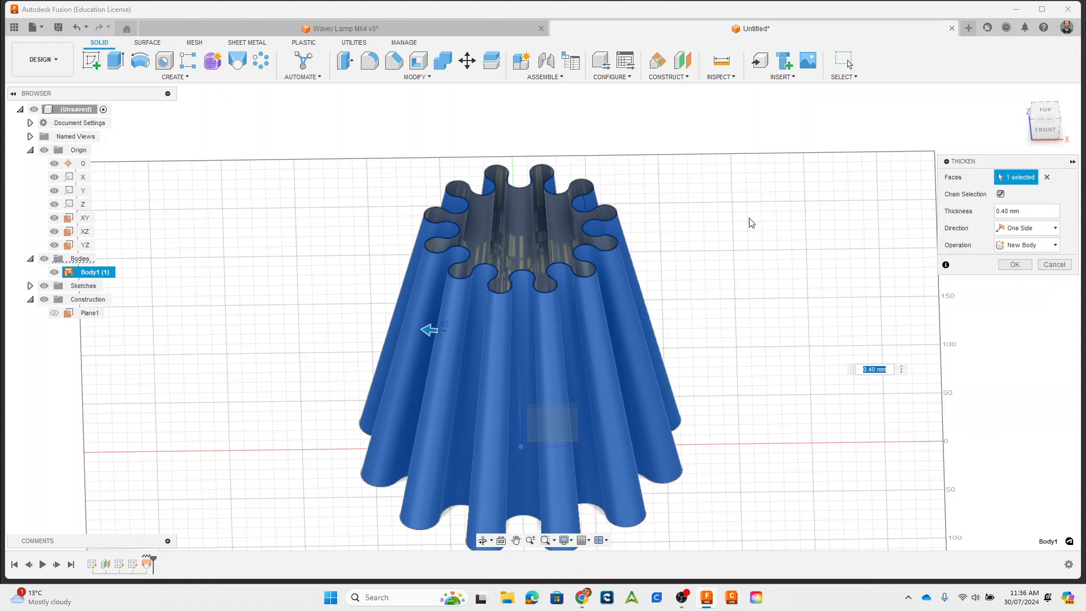
{"action": "key", "text": "Return"}
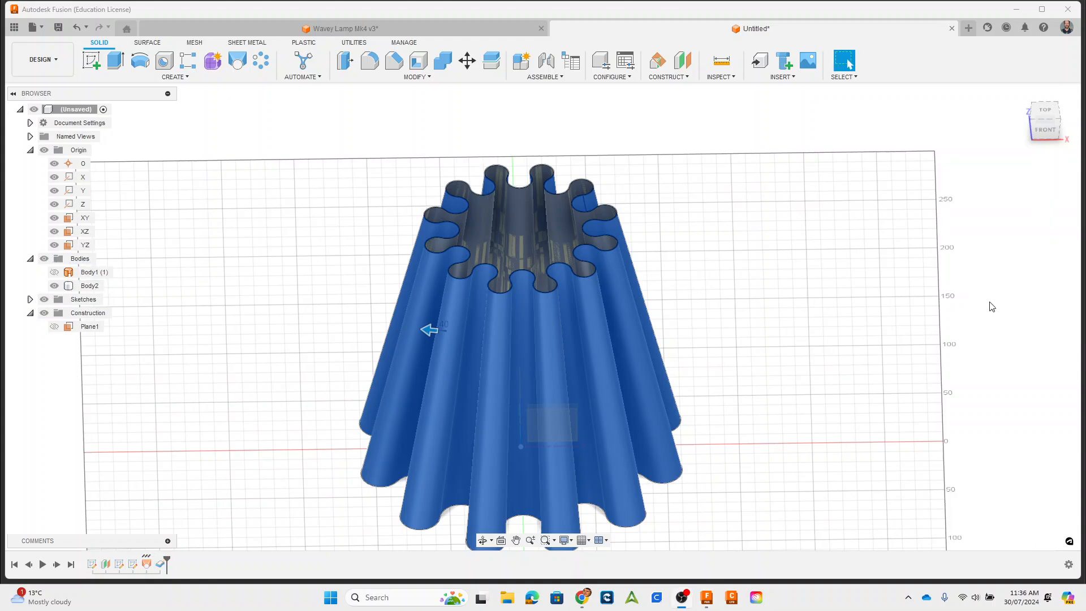
Examine the thin wall at the thickened body's upper rim and the overall lamp shape from above and the front
{"action": "scroll", "coordinate": [541, 274], "scroll_direction": "up", "scroll_amount": 5}
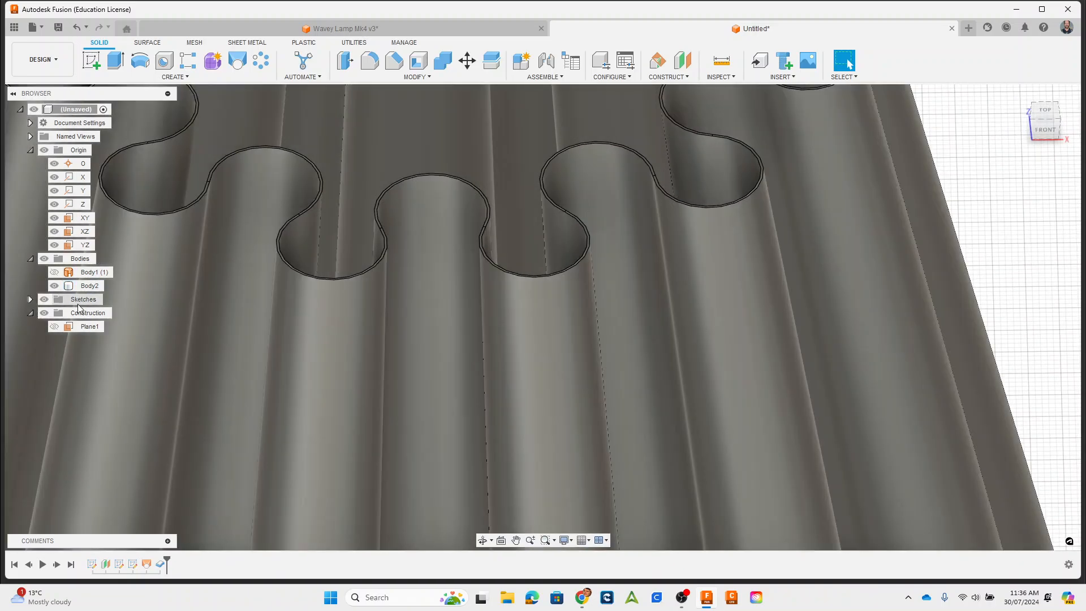
{"action": "left_click", "coordinate": [84, 286]}
{"action": "left_click", "coordinate": [85, 286]}
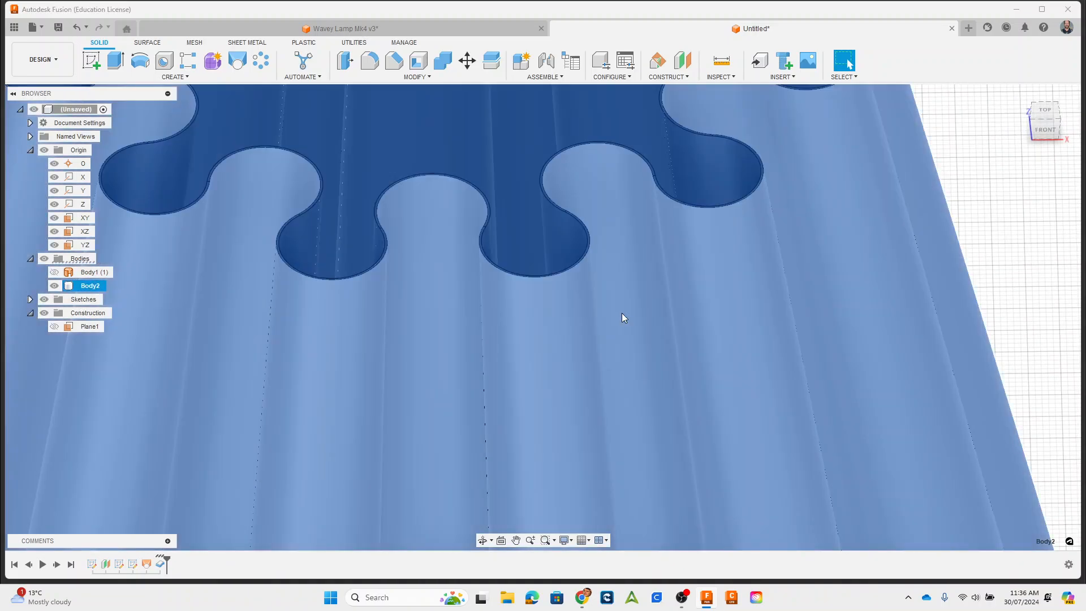
{"action": "scroll", "coordinate": [452, 226], "scroll_direction": "up", "scroll_amount": 5}
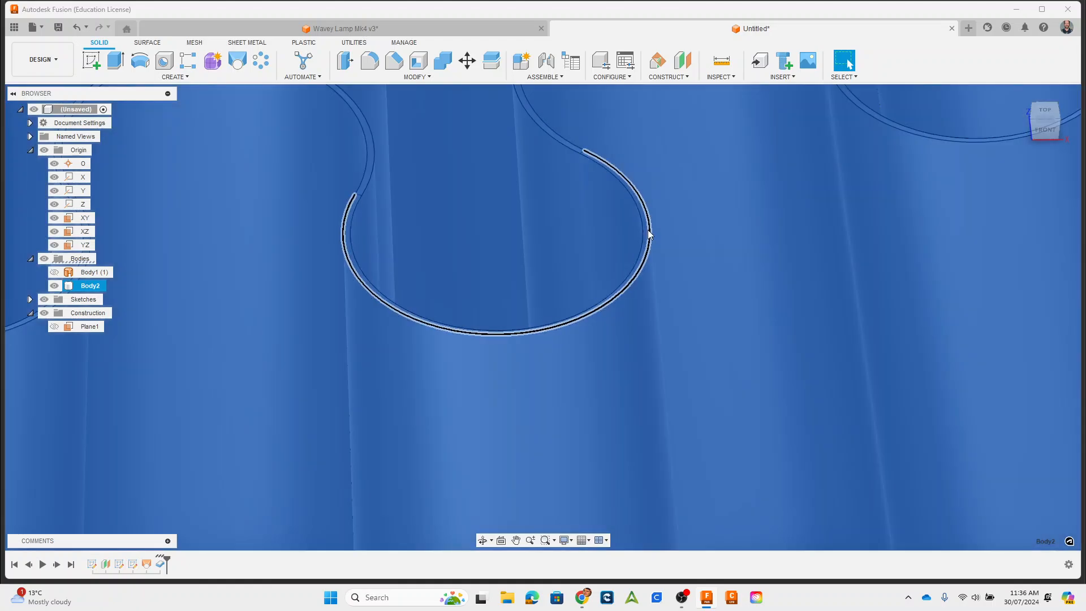
{"action": "scroll", "coordinate": [648, 224], "scroll_direction": "up", "scroll_amount": 2}
{"action": "left_click", "coordinate": [645, 223]}
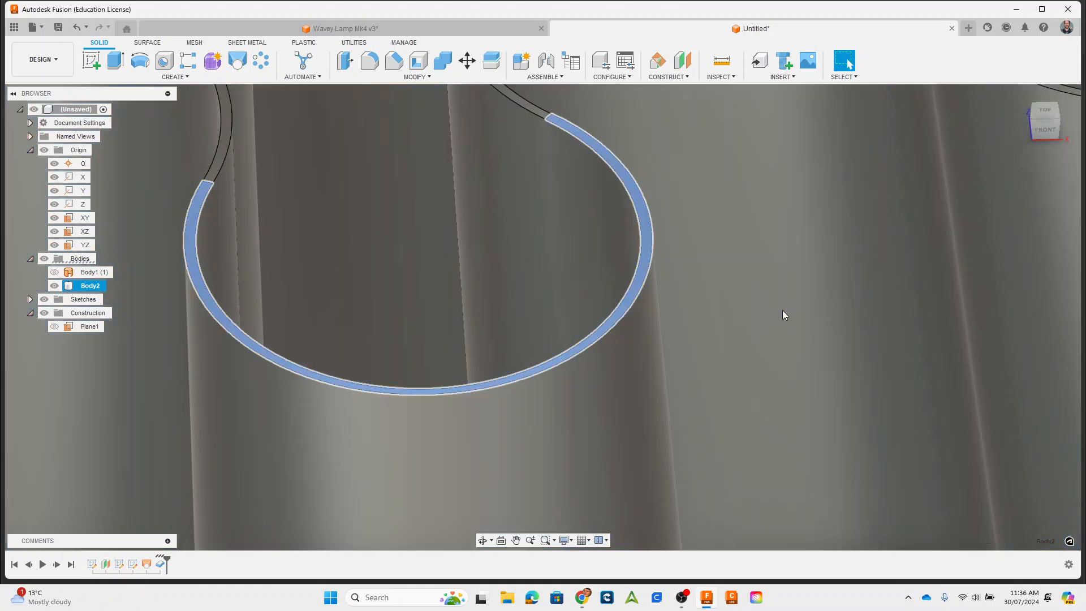
{"action": "scroll", "coordinate": [795, 286], "scroll_direction": "down", "scroll_amount": 1}
{"action": "scroll", "coordinate": [796, 280], "scroll_direction": "down", "scroll_amount": 15}
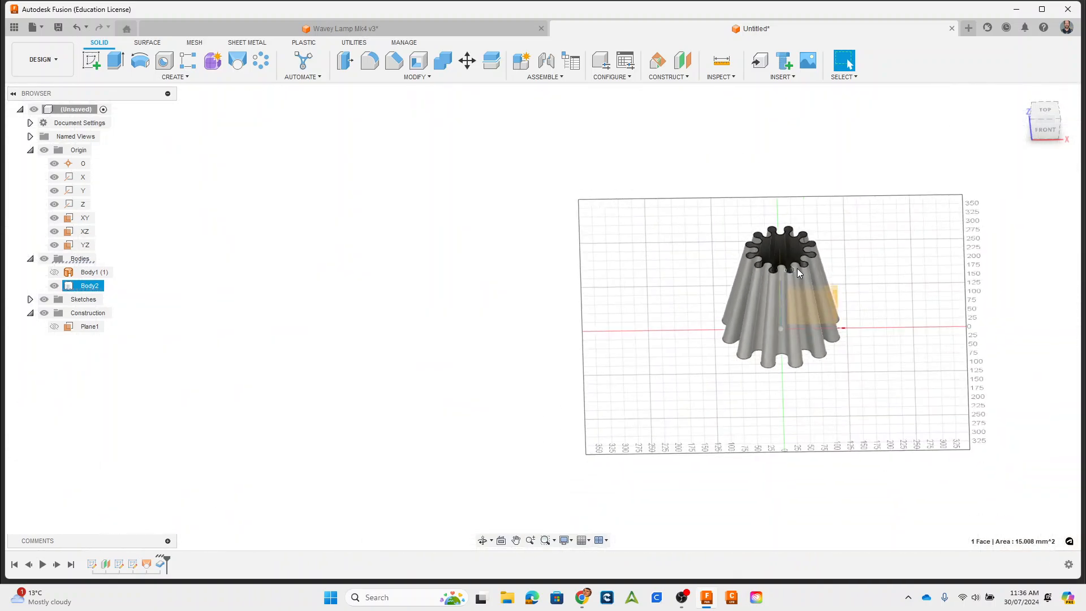
{"action": "scroll", "coordinate": [812, 275], "scroll_direction": "up", "scroll_amount": 8}
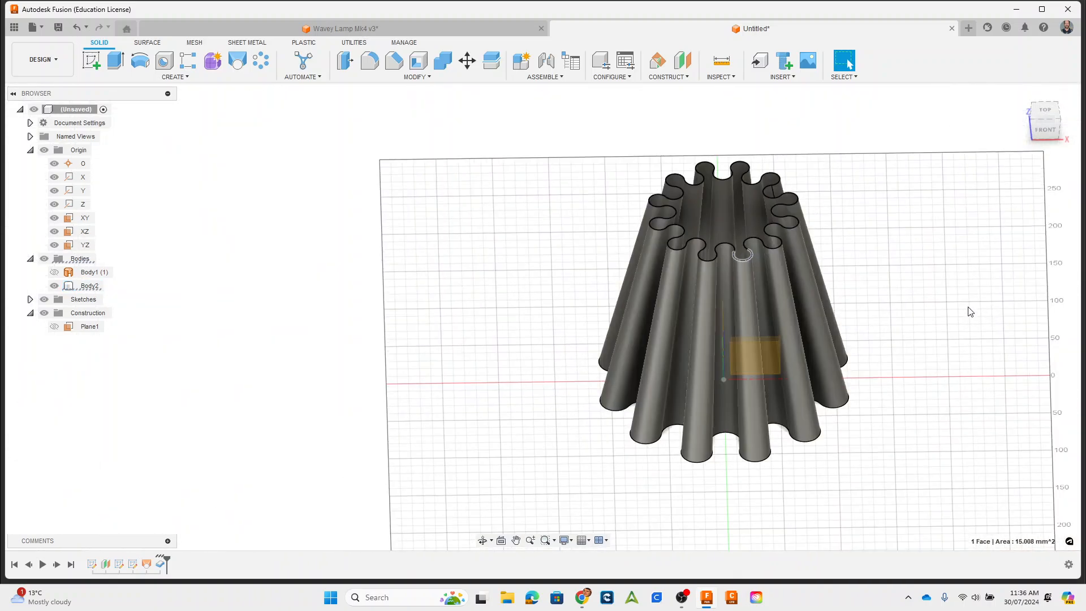
{"action": "middle_click_drag", "start_coordinate": [970, 310], "coordinate": [735, 337]}
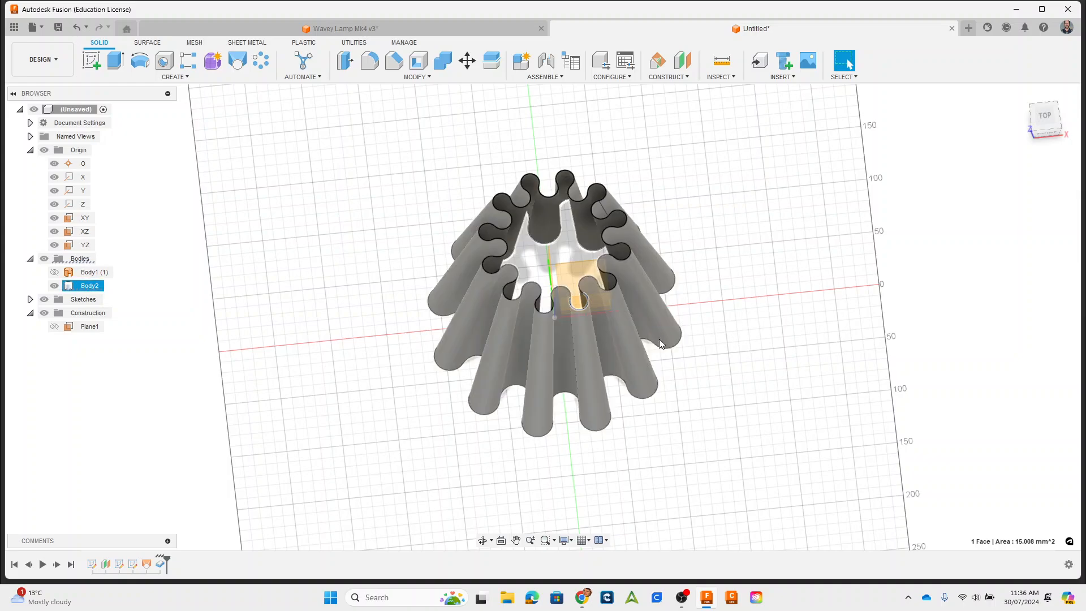
{"action": "middle_click_drag", "start_coordinate": [836, 368], "coordinate": [830, 322], "text": "shift"}
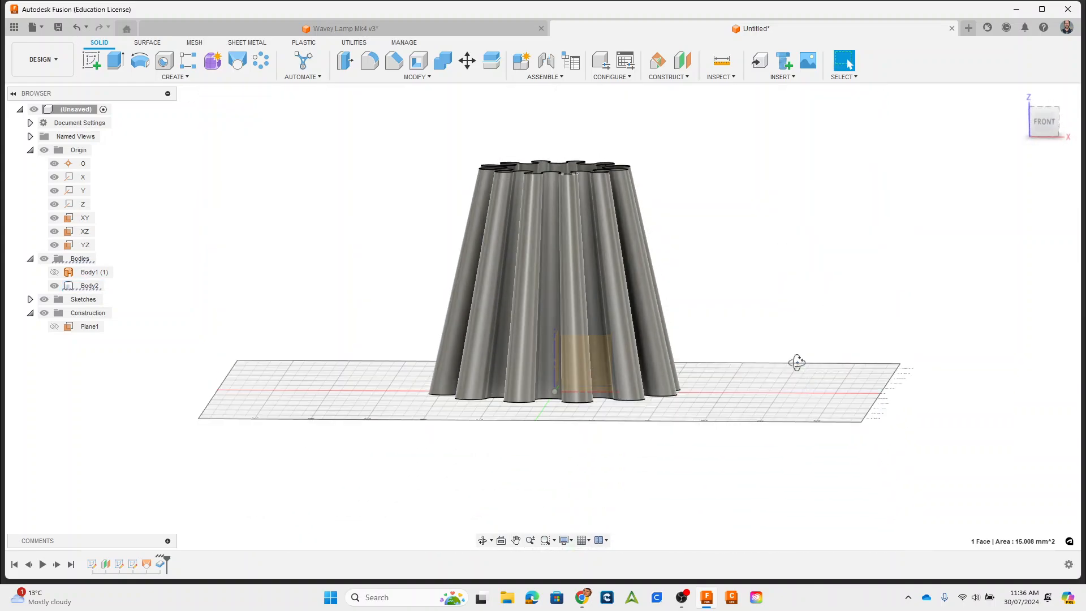
{"action": "middle_click_drag", "start_coordinate": [798, 362], "coordinate": [797, 410], "text": "shift"}
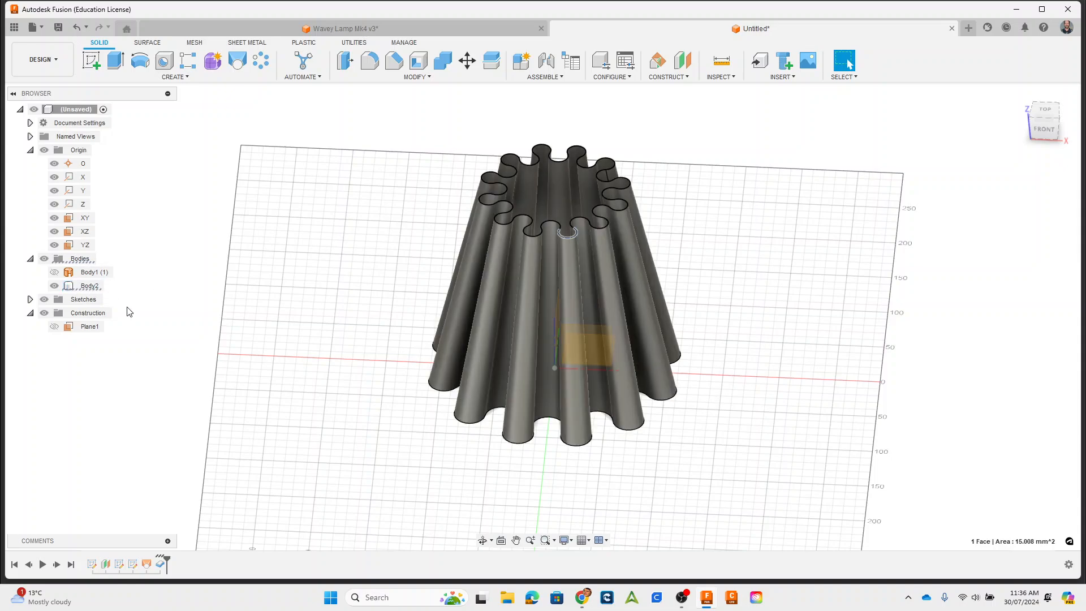
Create a component from the thickened body and unground it from its parent
{"action": "left_click", "coordinate": [89, 287]}
{"action": "right_click", "coordinate": [89, 287]}
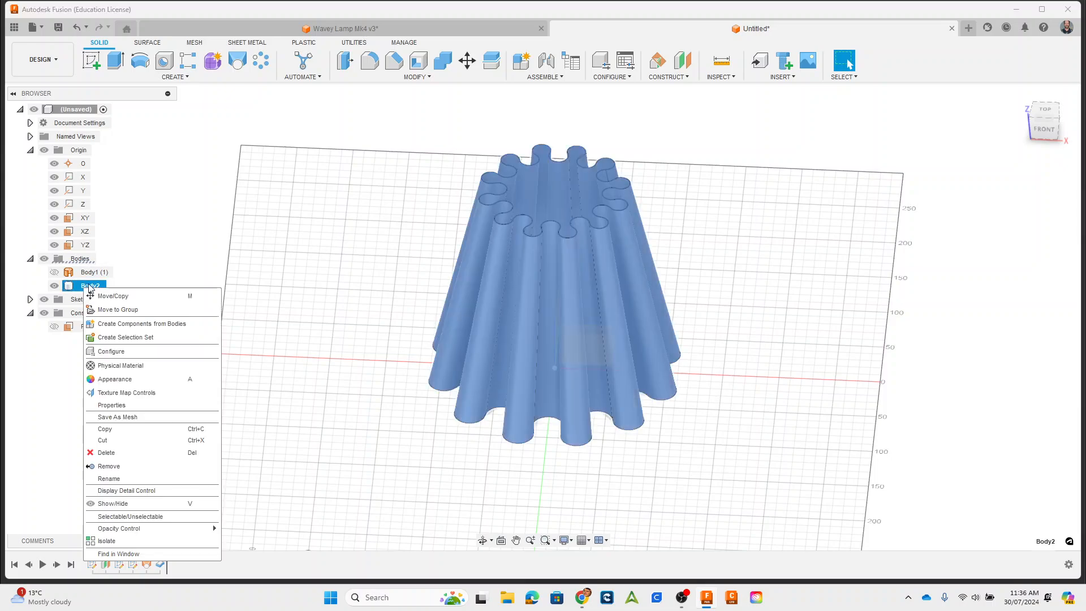
{"action": "left_click", "coordinate": [141, 324]}
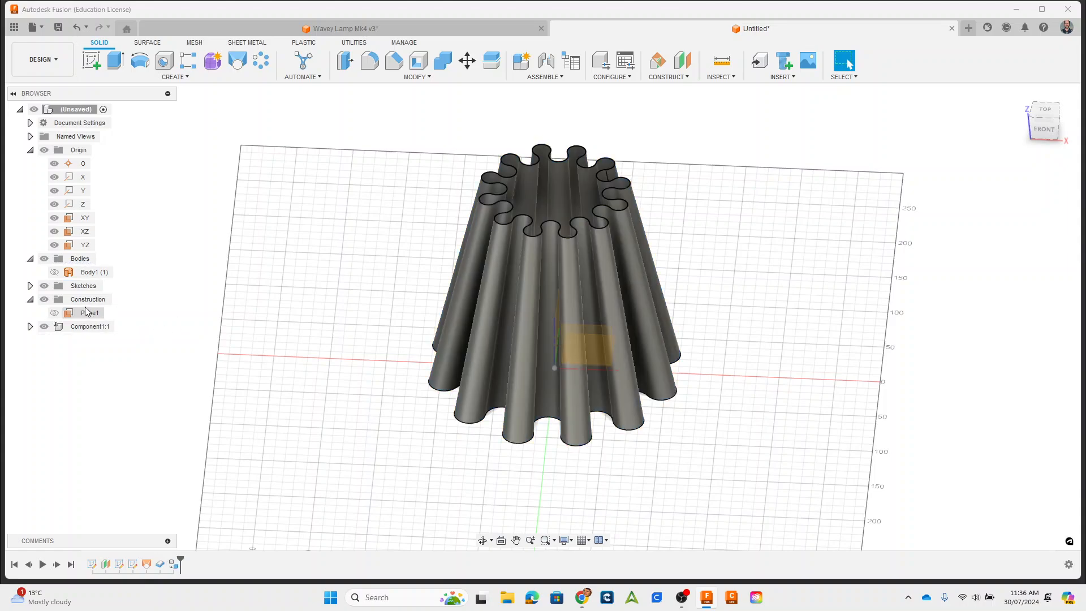
{"action": "left_click", "coordinate": [79, 328]}
{"action": "right_click", "coordinate": [79, 327]}
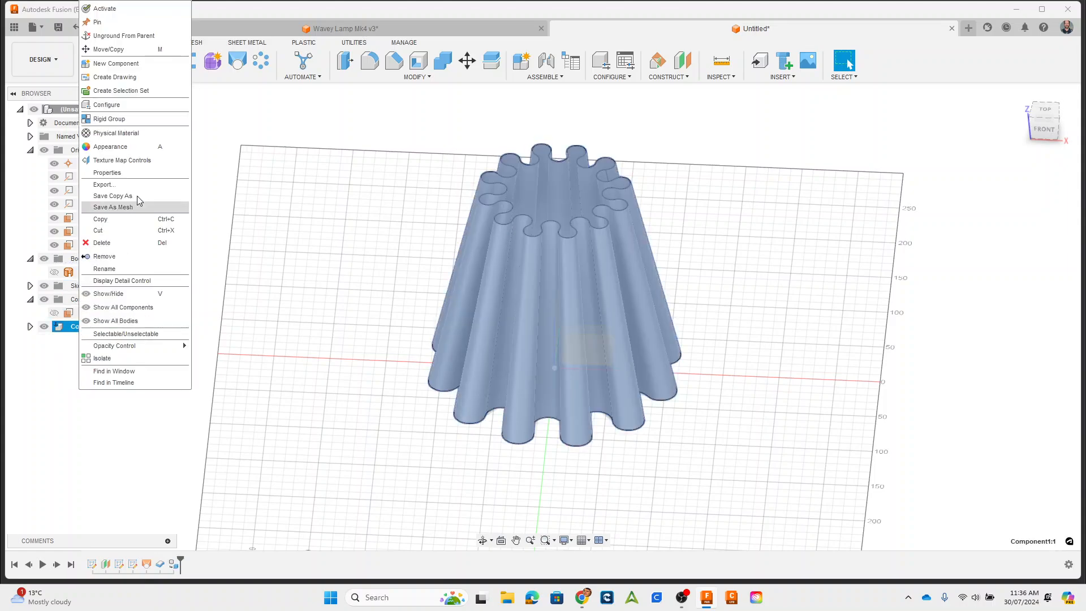
{"action": "left_click", "coordinate": [97, 24]}
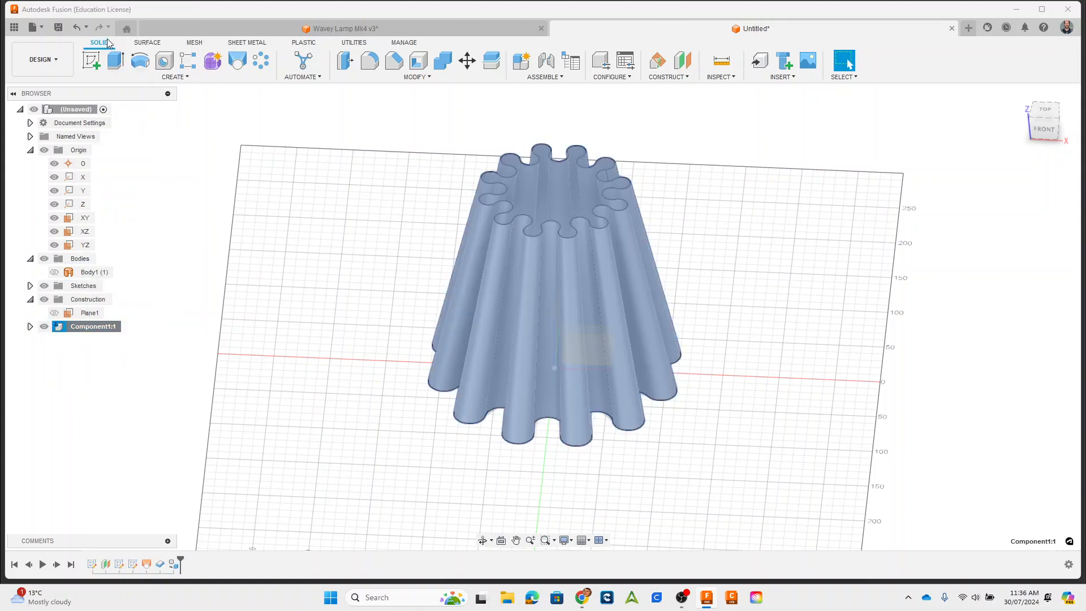
Rename the new component as Lamp Shade
{"action": "left_click", "coordinate": [89, 332]}
{"action": "double_click", "coordinate": [88, 327]}
{"action": "type", "text": "Lar"}
Assign PET Plastic from the Fusion Material Library to the Lamp Shade component as its physical material
{"action": "right_click", "coordinate": [84, 330]}
{"action": "left_click", "coordinate": [113, 133]}
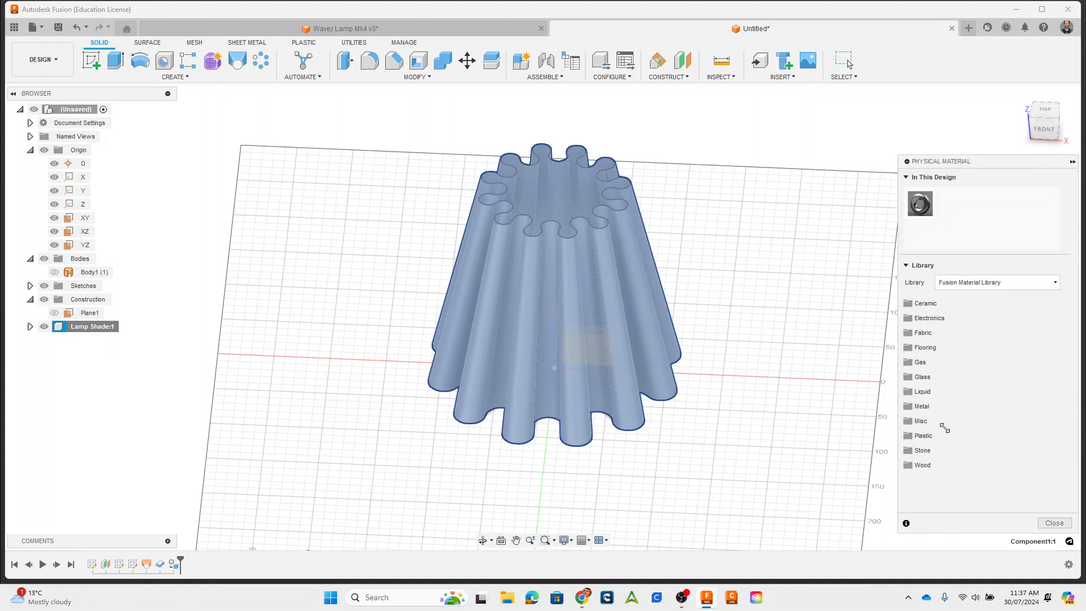
{"action": "left_click", "coordinate": [925, 435]}
{"action": "scroll", "coordinate": [997, 471], "scroll_direction": "down", "scroll_amount": 5}
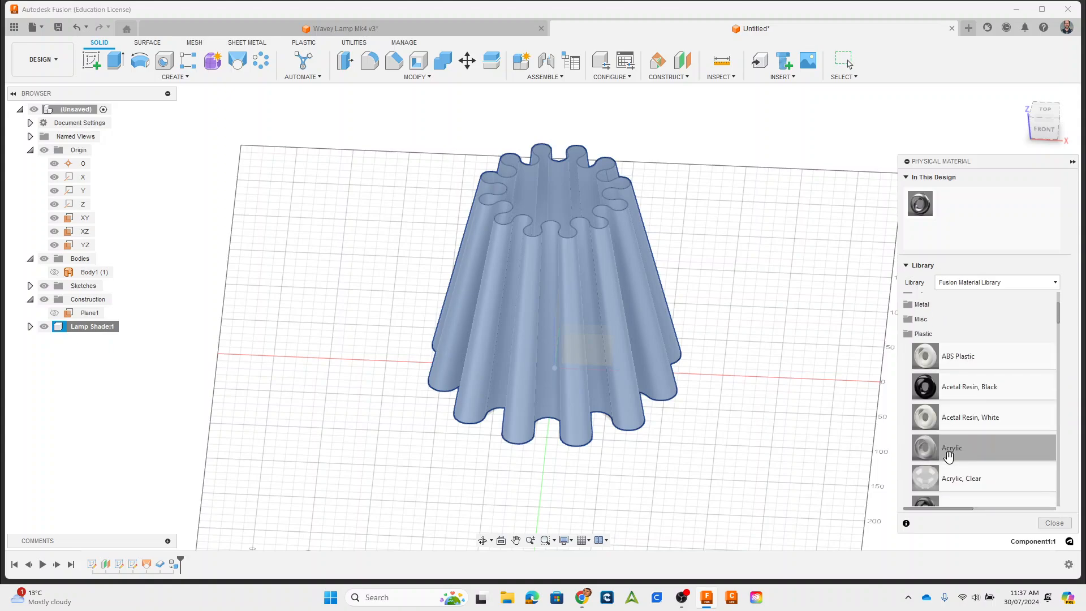
{"action": "scroll", "coordinate": [997, 471], "scroll_direction": "down", "scroll_amount": 6}
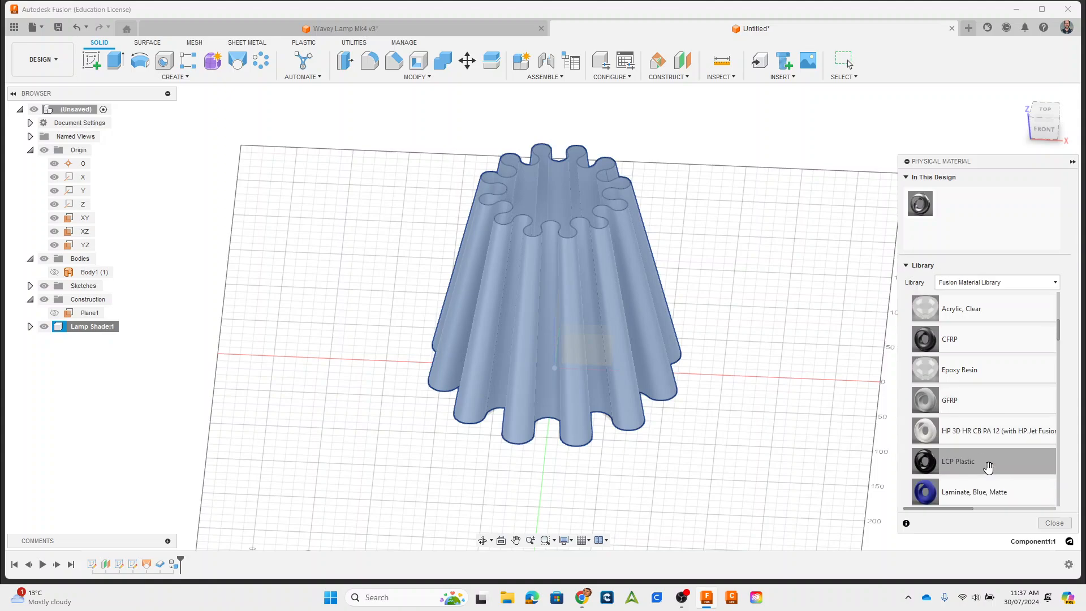
{"action": "scroll", "coordinate": [988, 468], "scroll_direction": "down", "scroll_amount": 8}
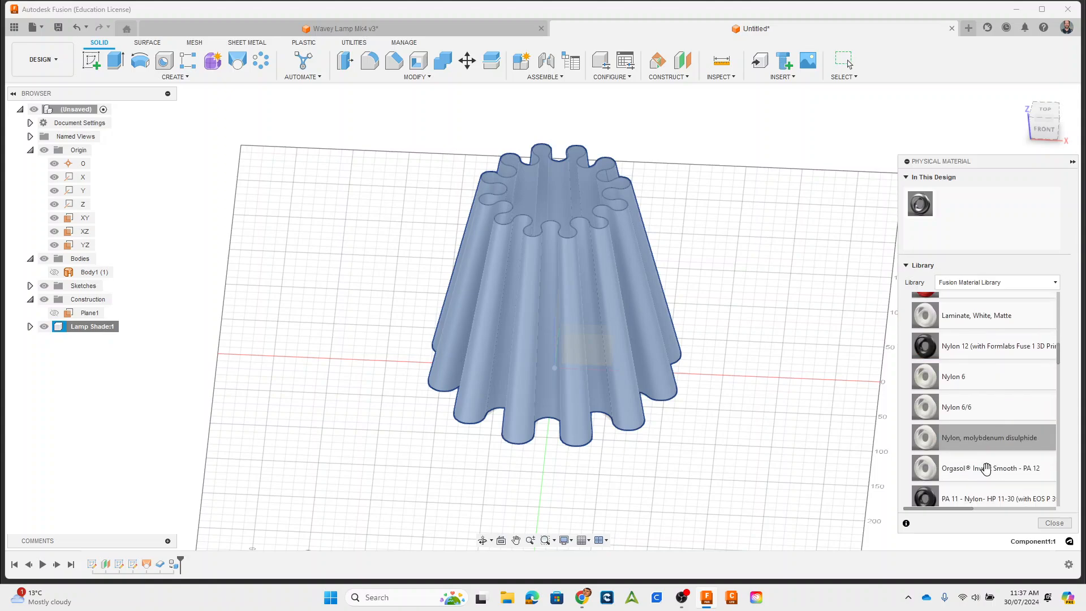
{"action": "scroll", "coordinate": [985, 467], "scroll_direction": "down", "scroll_amount": 4}
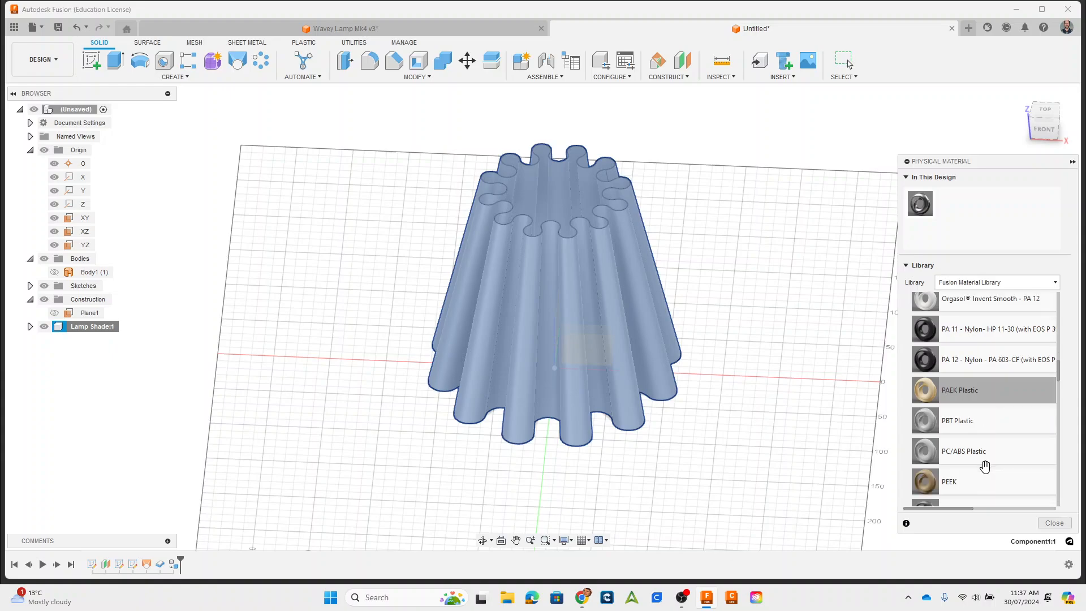
{"action": "scroll", "coordinate": [985, 467], "scroll_direction": "down", "scroll_amount": 1}
{"action": "scroll", "coordinate": [984, 447], "scroll_direction": "down", "scroll_amount": 1}
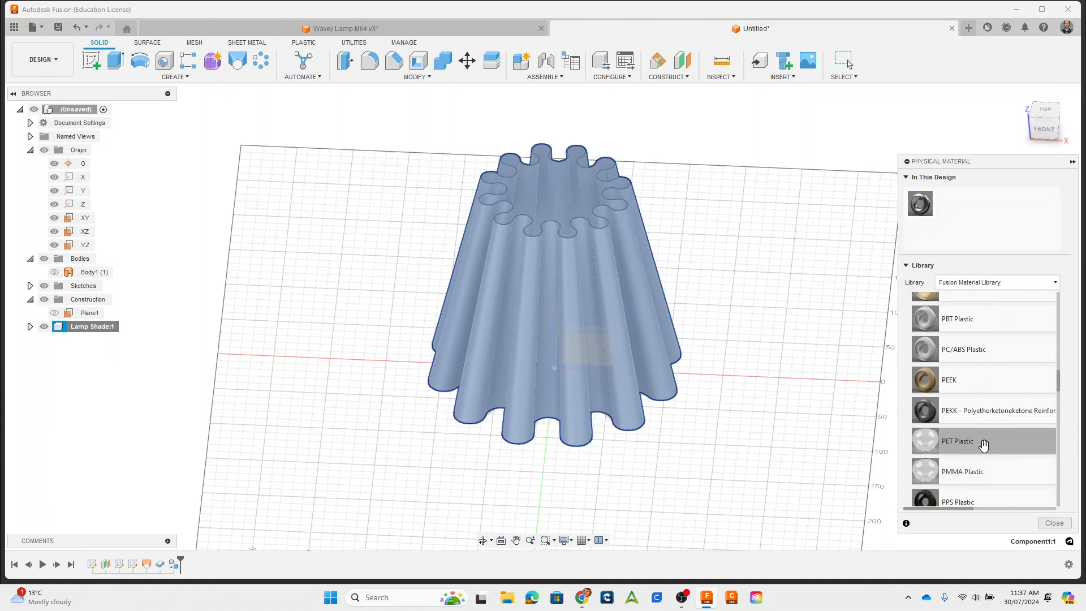
{"action": "left_click_drag", "start_coordinate": [980, 443], "coordinate": [551, 293]}
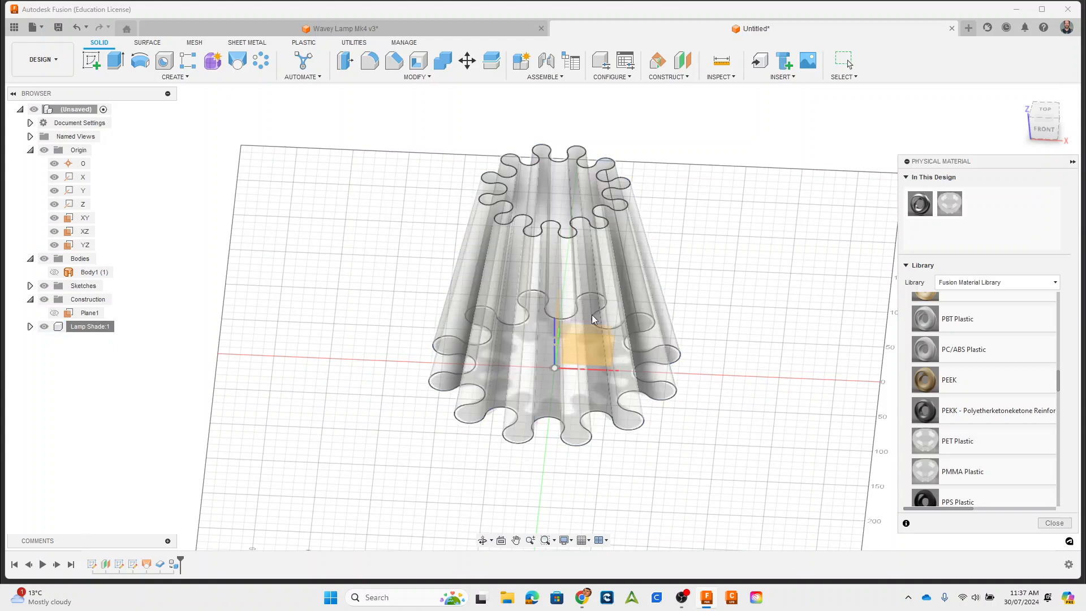
{"action": "left_click", "coordinate": [1053, 524]}
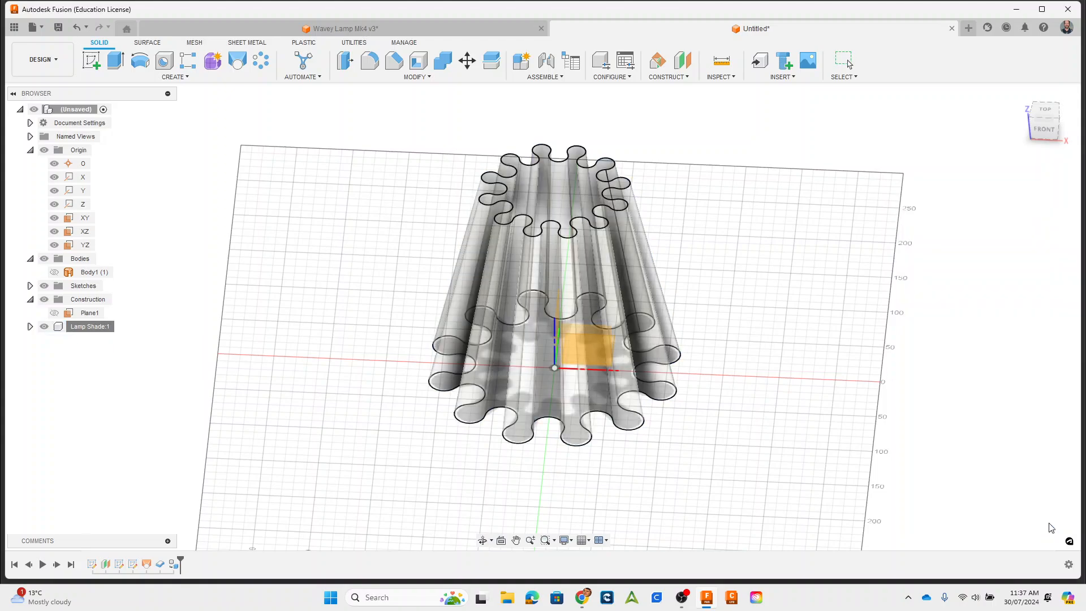
Change the PET Plastic material's appearance color to green, RGB 0 170 0, in its advanced settings
{"action": "left_click", "coordinate": [553, 280]}
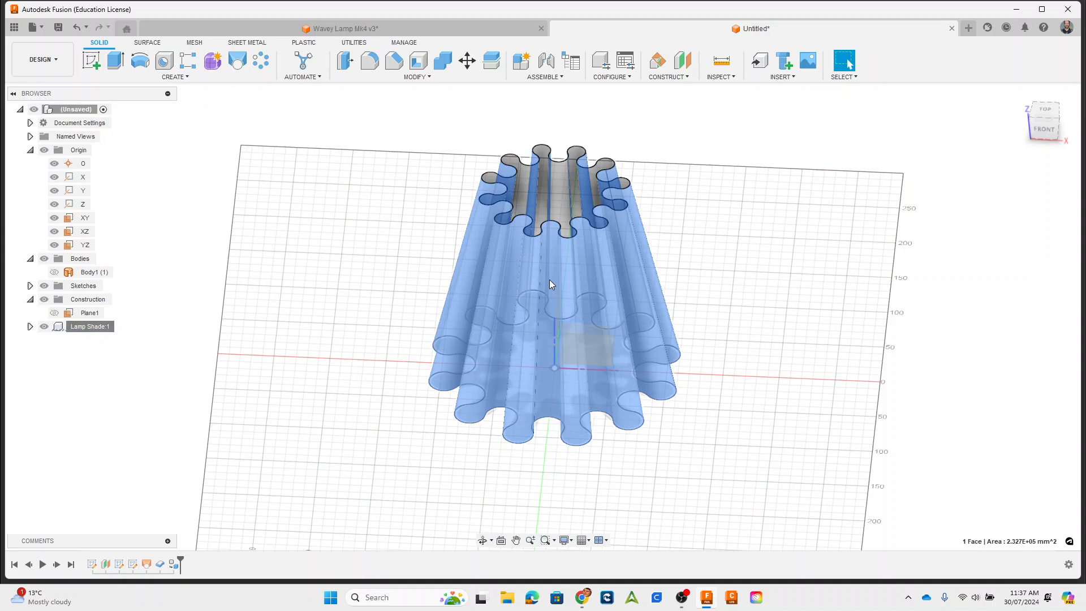
{"action": "right_click", "coordinate": [78, 327]}
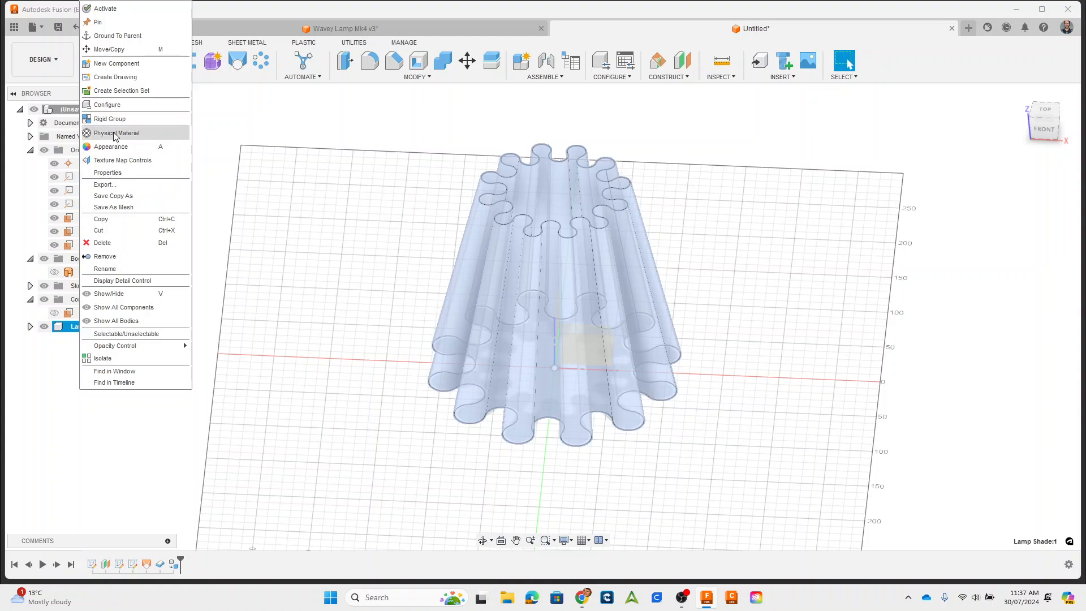
{"action": "left_click", "coordinate": [130, 142]}
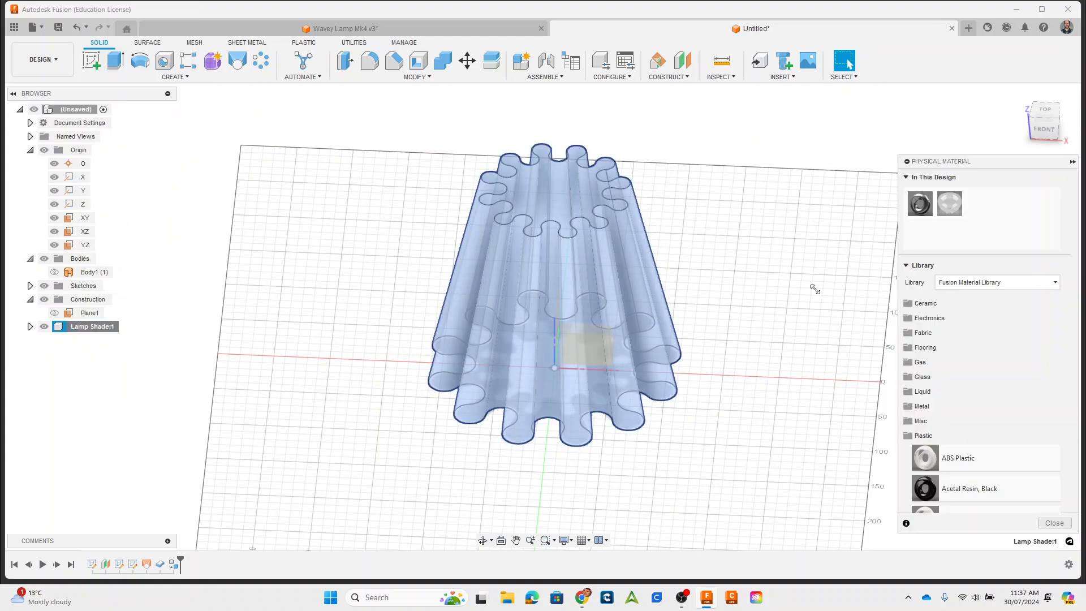
{"action": "right_click", "coordinate": [955, 209]}
{"action": "left_click", "coordinate": [974, 215]}
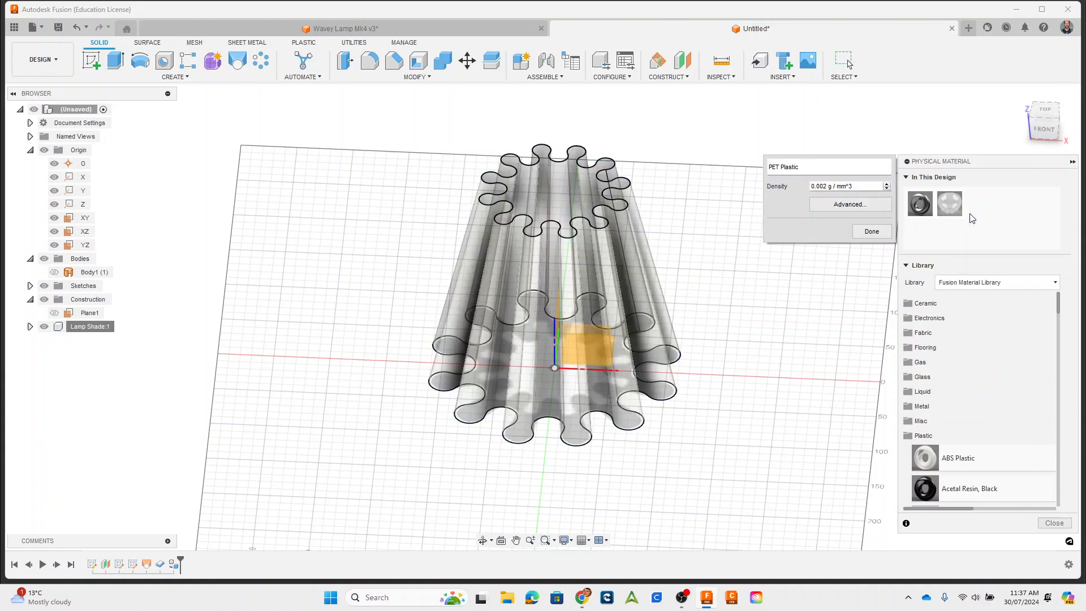
{"action": "left_click", "coordinate": [843, 206]}
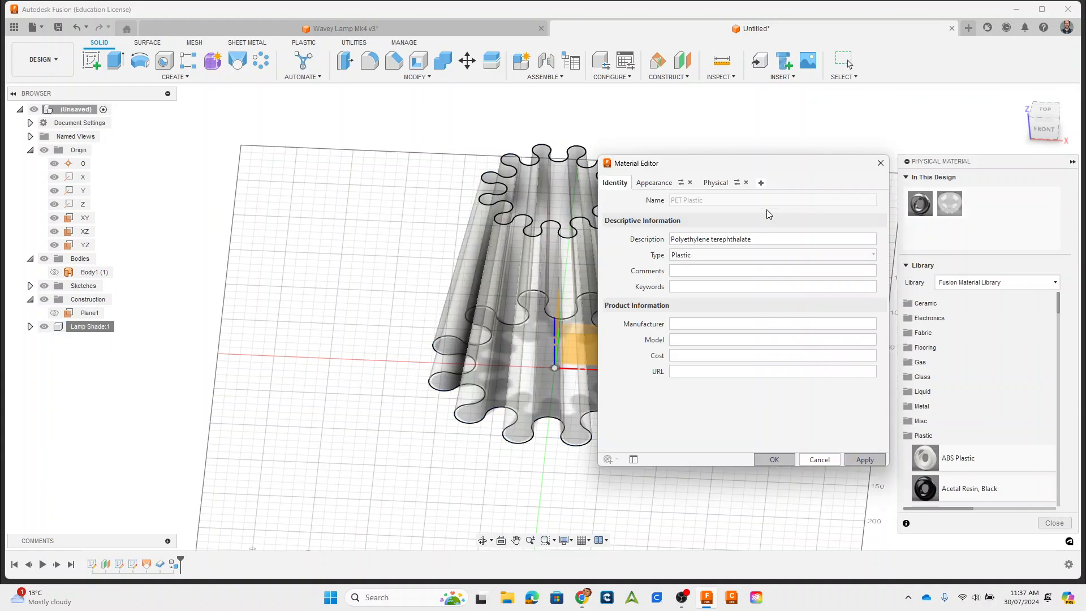
{"action": "left_click", "coordinate": [656, 183]}
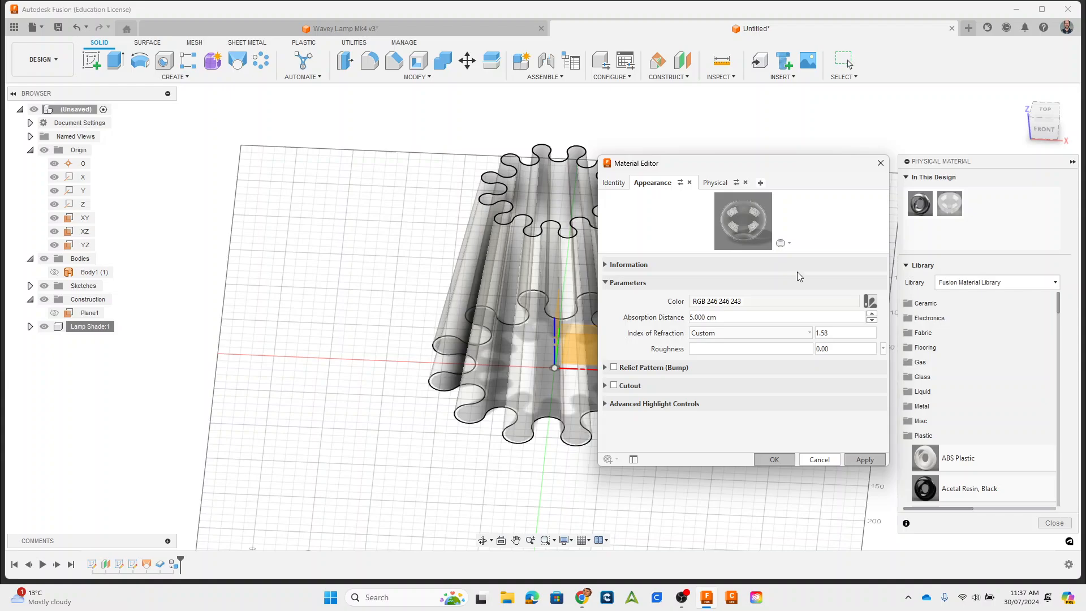
{"action": "left_click", "coordinate": [776, 302]}
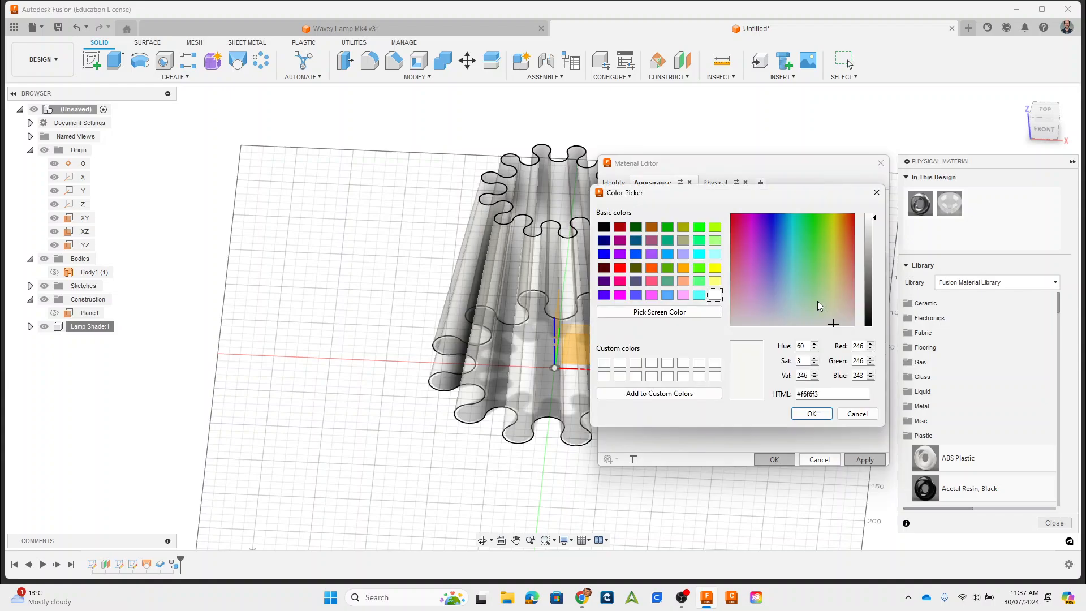
{"action": "left_click", "coordinate": [668, 227]}
{"action": "left_click", "coordinate": [812, 414]}
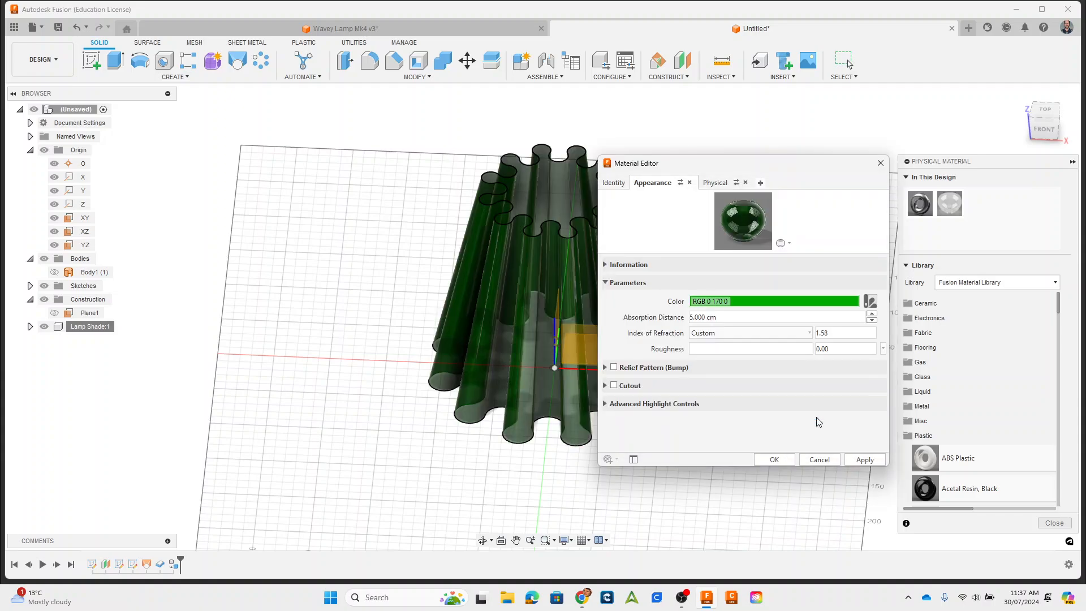
{"action": "left_click", "coordinate": [775, 460]}
Examine the green lamp shade from below, above and the front, and close the physical material settings
{"action": "middle_click_drag", "start_coordinate": [730, 277], "coordinate": [719, 184], "text": "shift"}
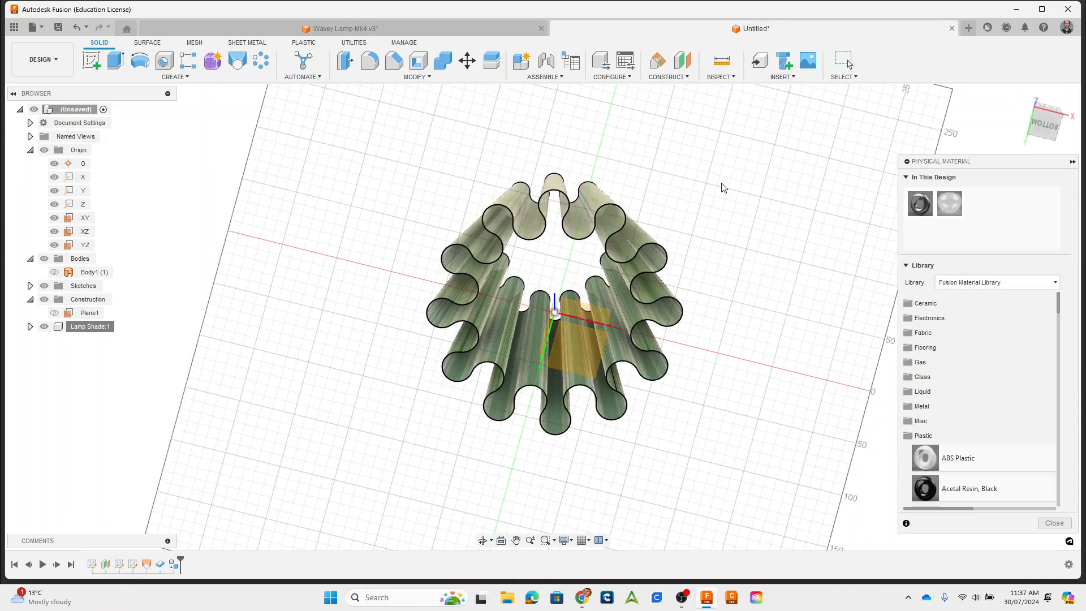
{"action": "scroll", "coordinate": [719, 183], "scroll_direction": "up", "scroll_amount": 3}
{"action": "middle_click_drag", "start_coordinate": [656, 246], "coordinate": [707, 408], "text": "shift"}
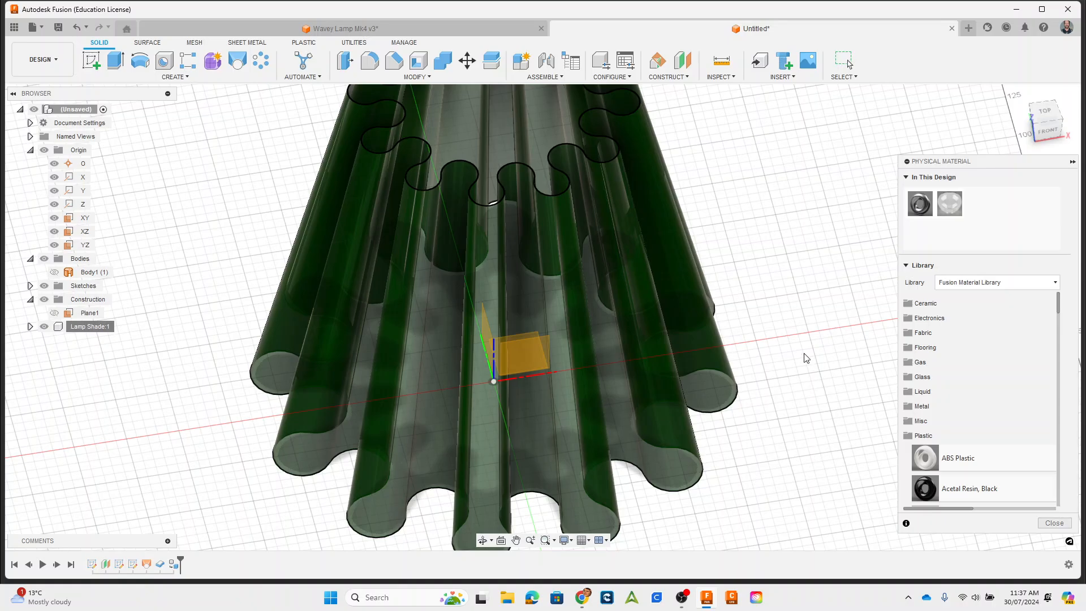
{"action": "middle_click_drag", "start_coordinate": [779, 472], "coordinate": [675, 428], "text": "shift"}
{"action": "scroll", "coordinate": [785, 358], "scroll_direction": "down", "scroll_amount": 5}
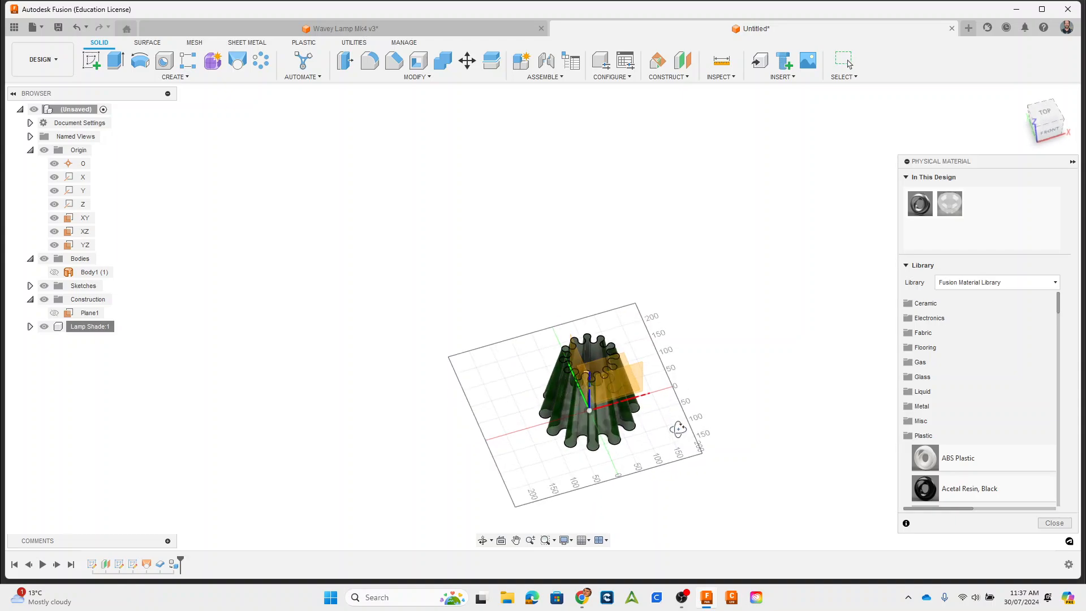
{"action": "scroll", "coordinate": [675, 428], "scroll_direction": "up", "scroll_amount": 3}
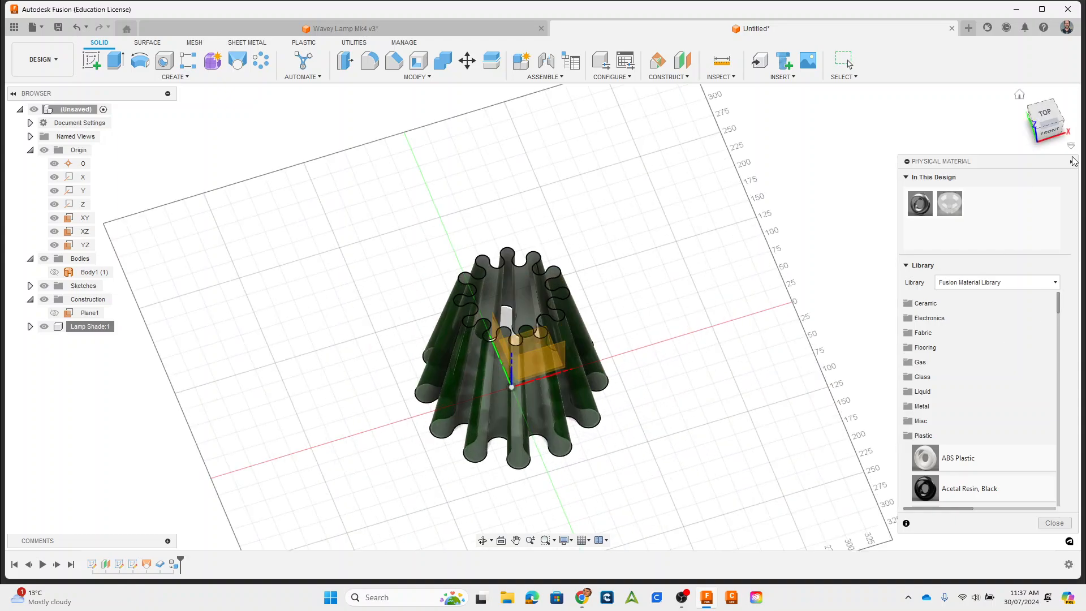
{"action": "left_click", "coordinate": [1054, 524]}
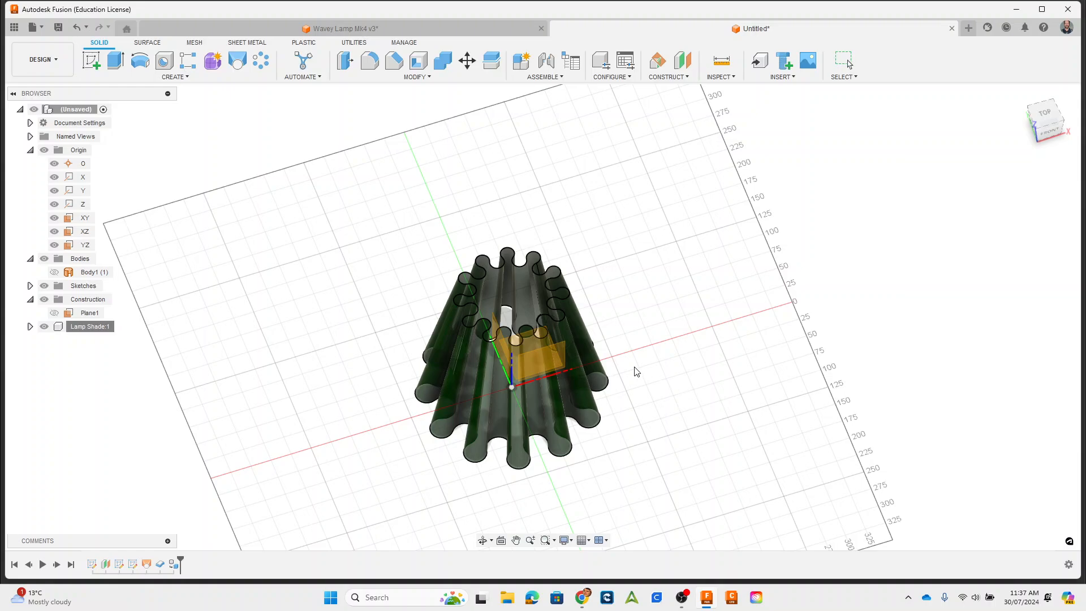
{"action": "middle_click_drag", "start_coordinate": [675, 456], "coordinate": [728, 426], "text": "shift"}
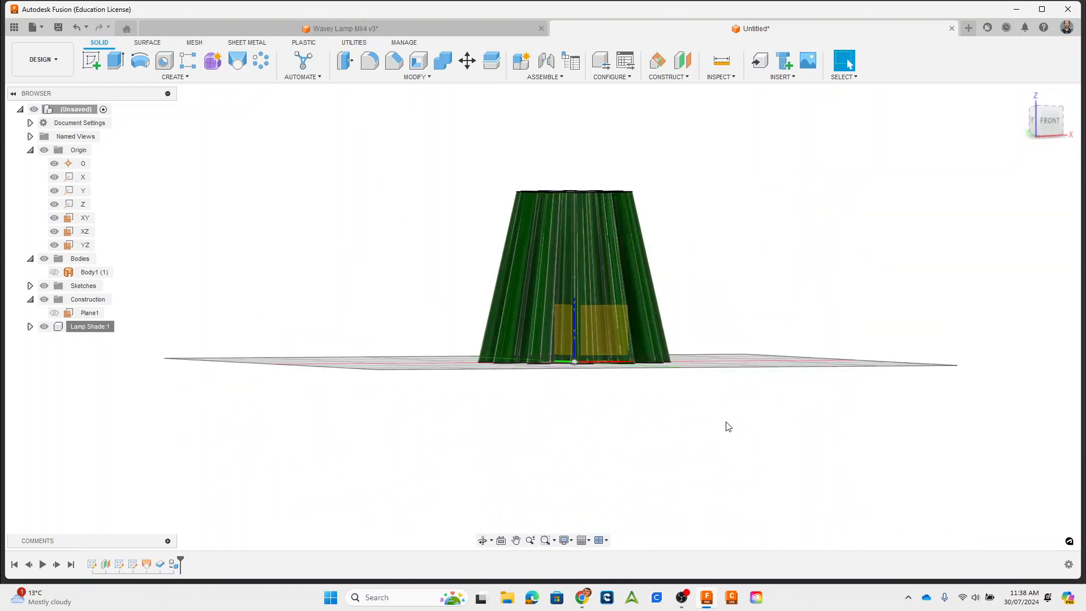
{"action": "middle_click_drag", "start_coordinate": [697, 360], "coordinate": [643, 421], "text": "shift"}
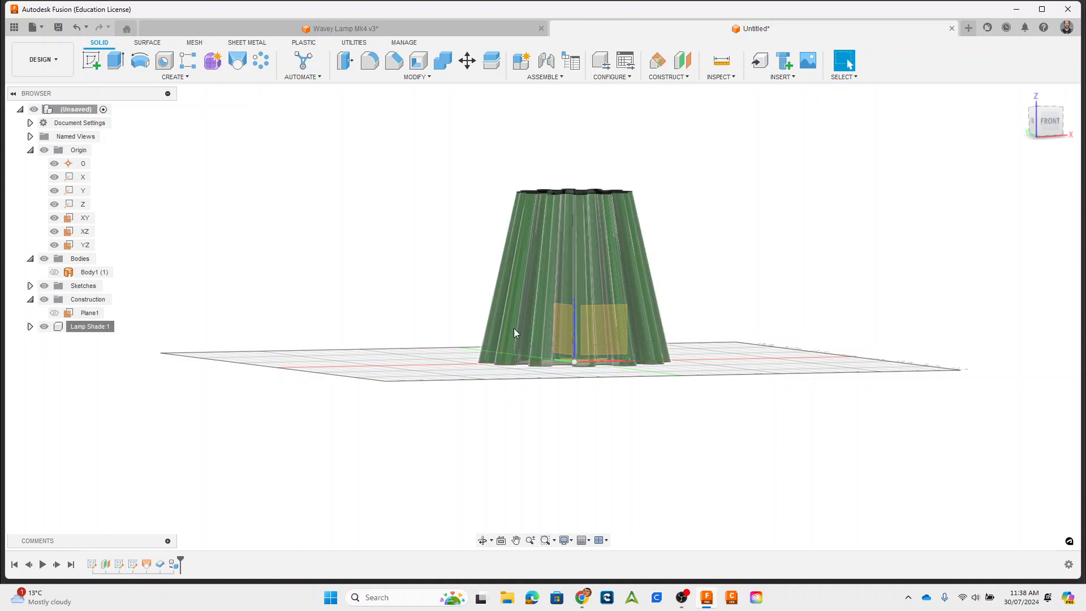
Create a construction plane offset -75 mm from the XY origin plane, below the lamp shade
{"action": "middle_click_drag", "start_coordinate": [566, 414], "coordinate": [590, 371], "text": "shift"}
{"action": "left_click", "coordinate": [589, 376]}
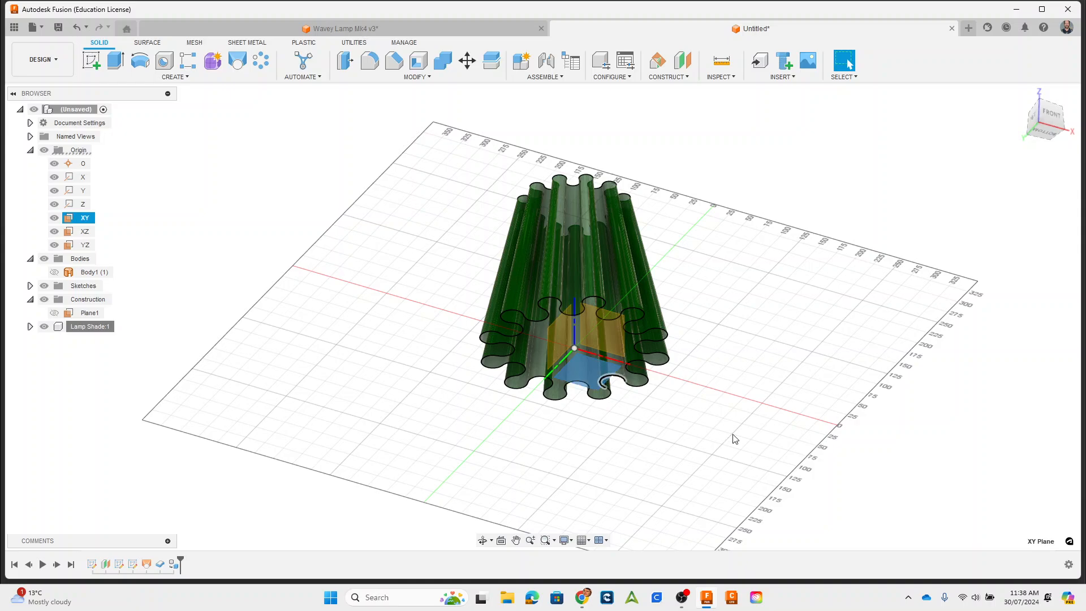
{"action": "left_click", "coordinate": [687, 64]}
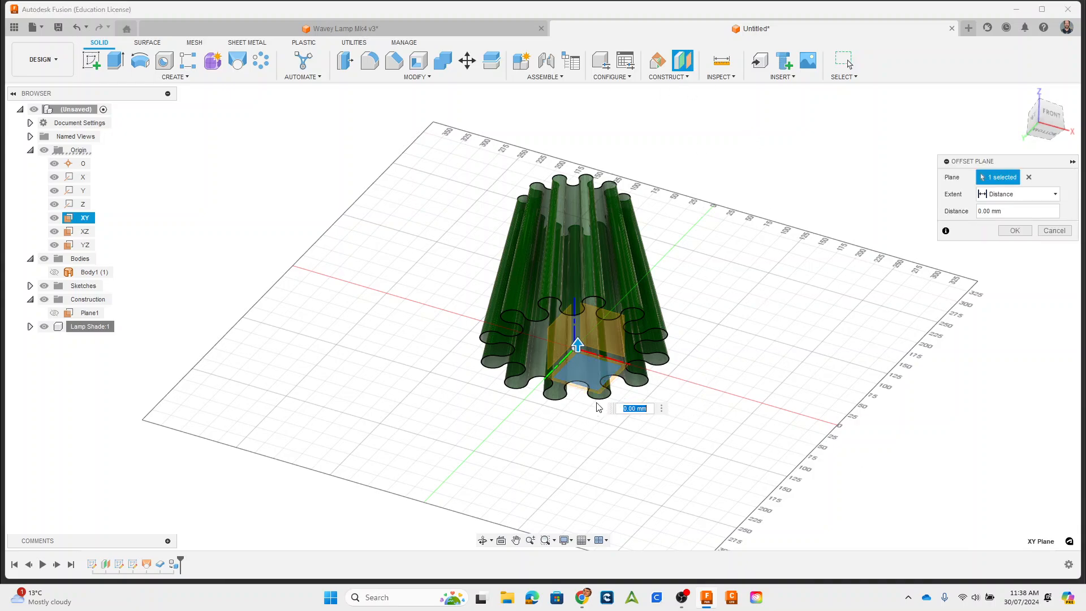
{"action": "middle_click_drag", "start_coordinate": [734, 390], "coordinate": [723, 427], "text": "shift"}
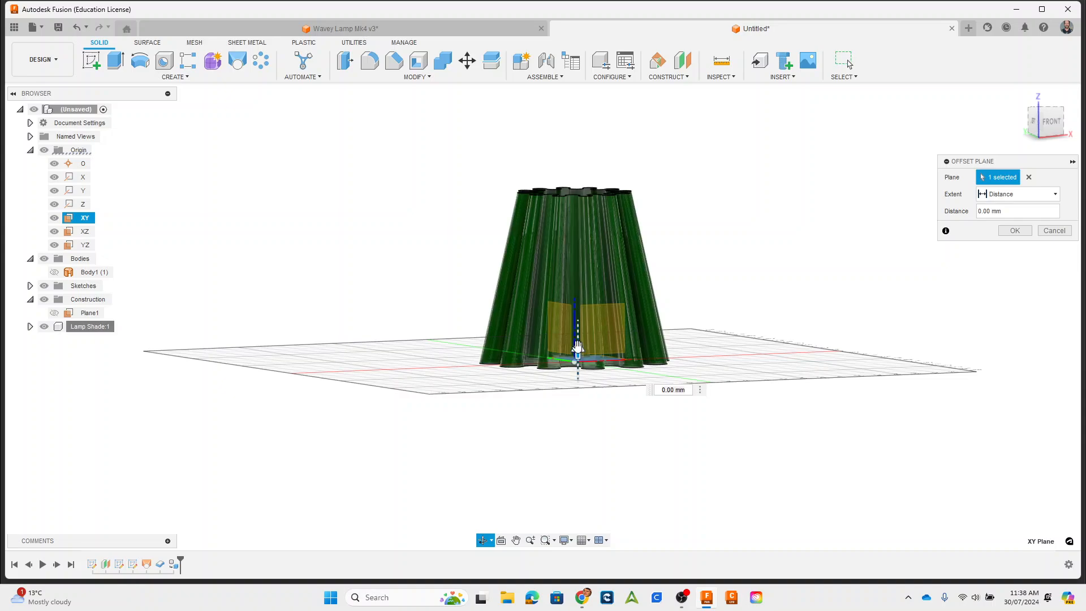
{"action": "left_click_drag", "start_coordinate": [577, 363], "coordinate": [575, 423]}
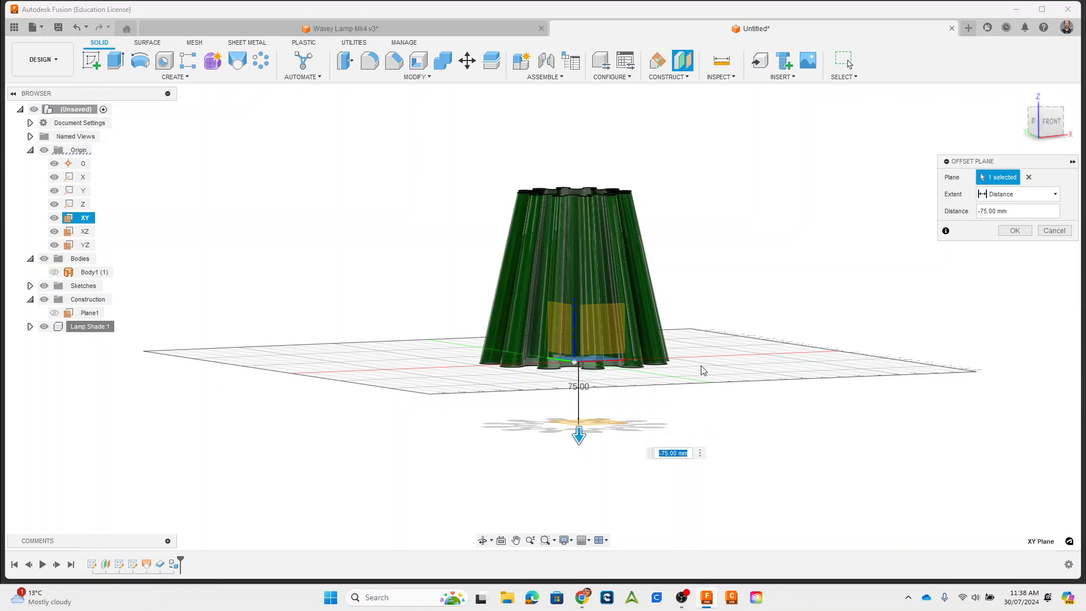
{"action": "left_click", "coordinate": [1014, 230]}
Create another construction plane offset 20 mm upward from the plane below the lamp shade
{"action": "middle_click_drag", "start_coordinate": [694, 450], "coordinate": [591, 419], "text": "shift"}
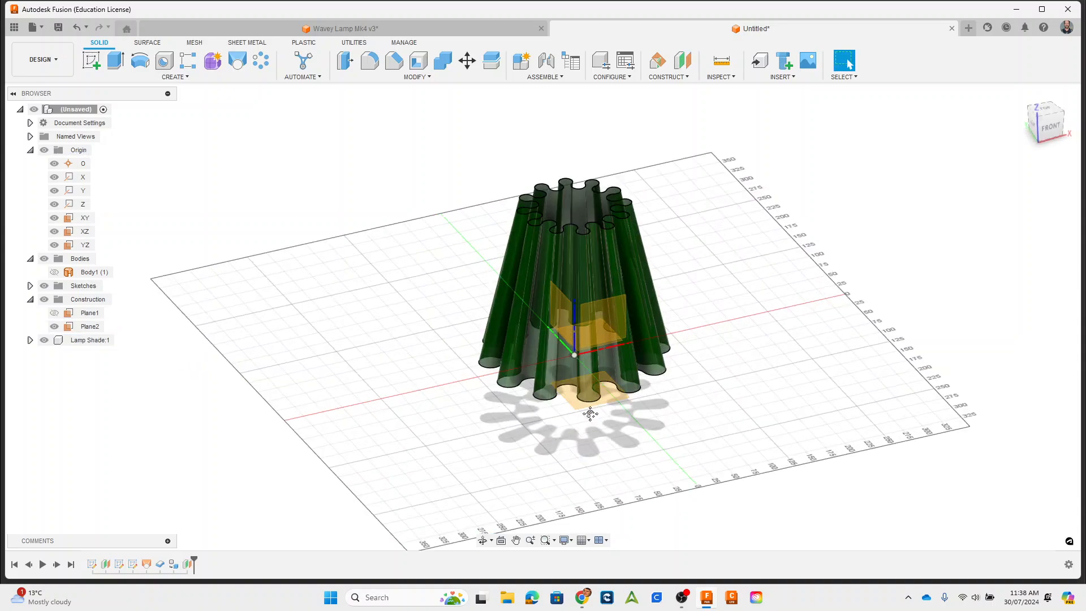
{"action": "scroll", "coordinate": [590, 414], "scroll_direction": "up", "scroll_amount": 1}
{"action": "scroll", "coordinate": [613, 453], "scroll_direction": "down", "scroll_amount": 3}
{"action": "scroll", "coordinate": [600, 451], "scroll_direction": "up", "scroll_amount": 5}
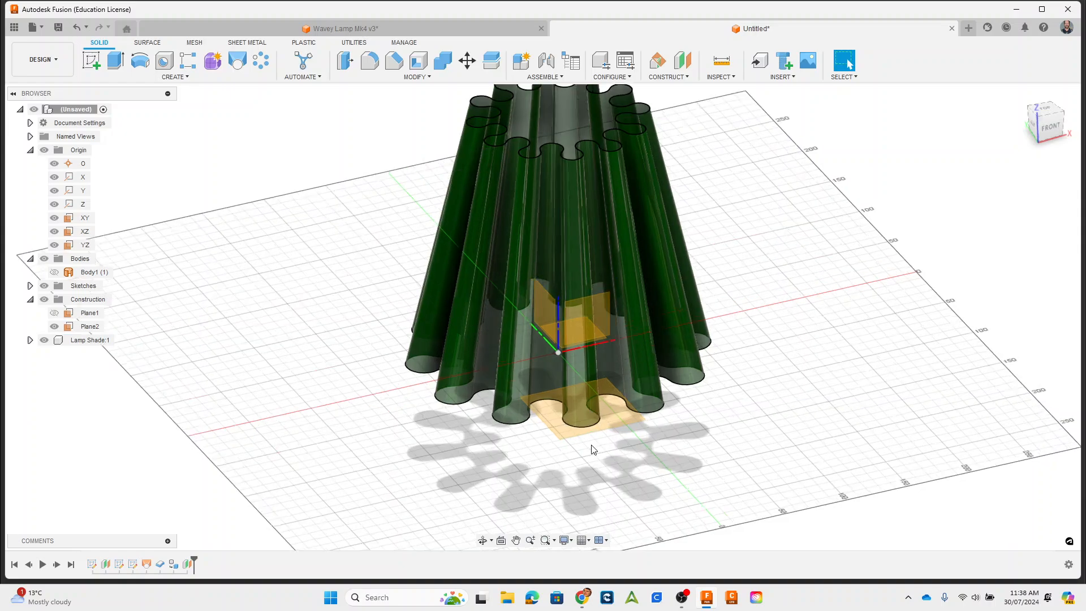
{"action": "middle_click_drag", "start_coordinate": [593, 450], "coordinate": [662, 451], "text": "shift"}
{"action": "left_click", "coordinate": [622, 451]}
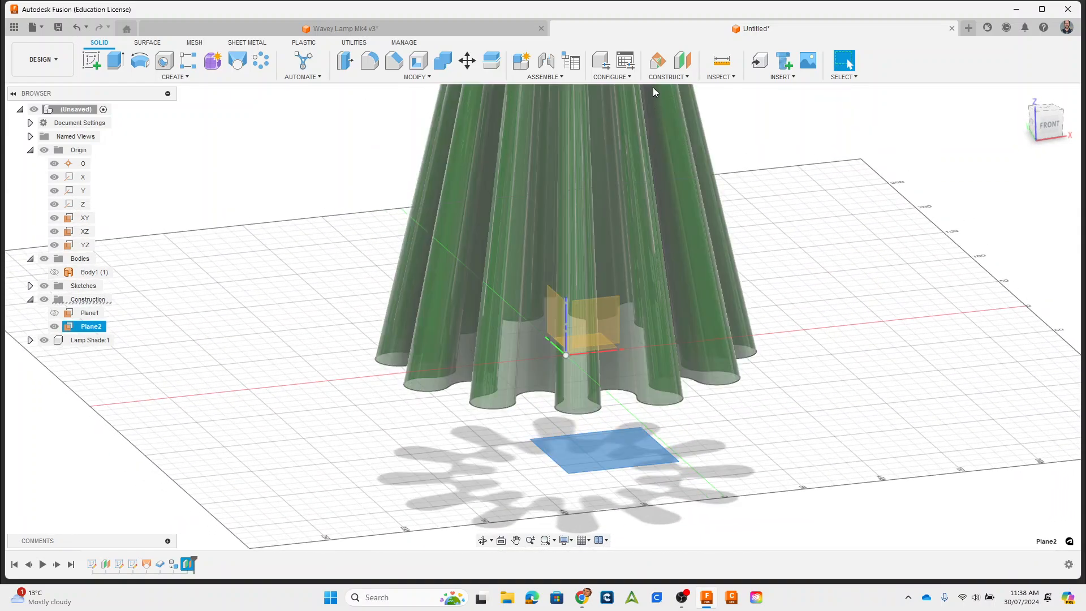
{"action": "left_click", "coordinate": [683, 61]}
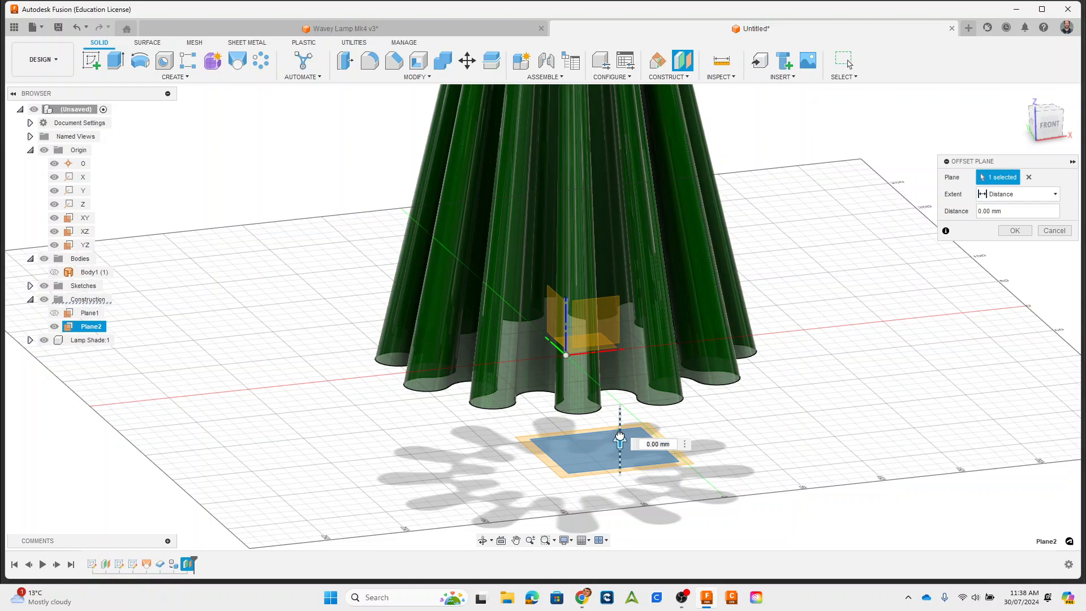
{"action": "left_click_drag", "start_coordinate": [620, 437], "coordinate": [621, 416]}
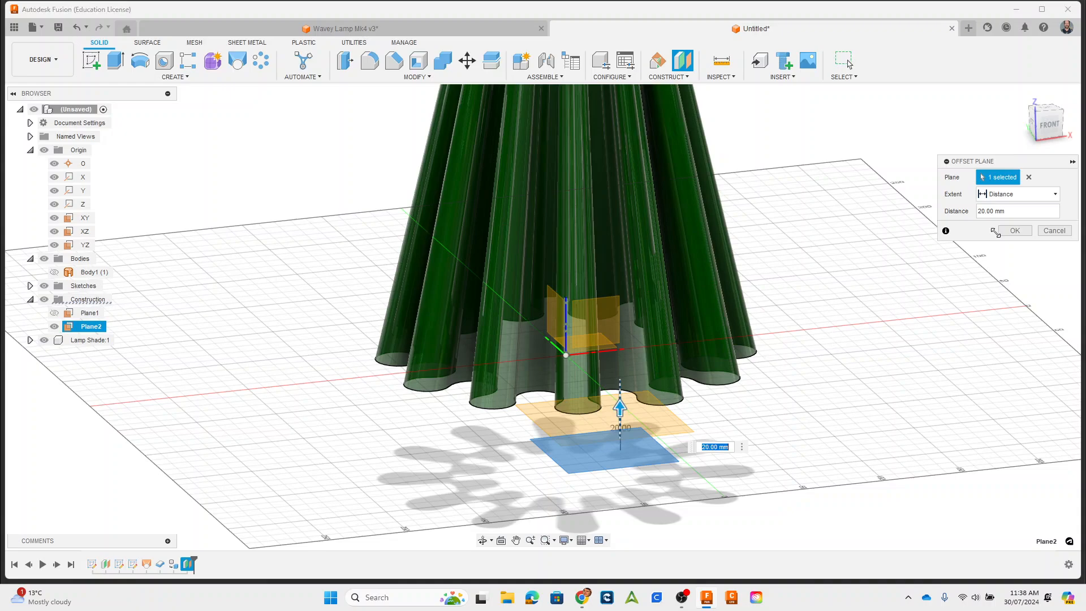
{"action": "left_click", "coordinate": [1027, 230]}
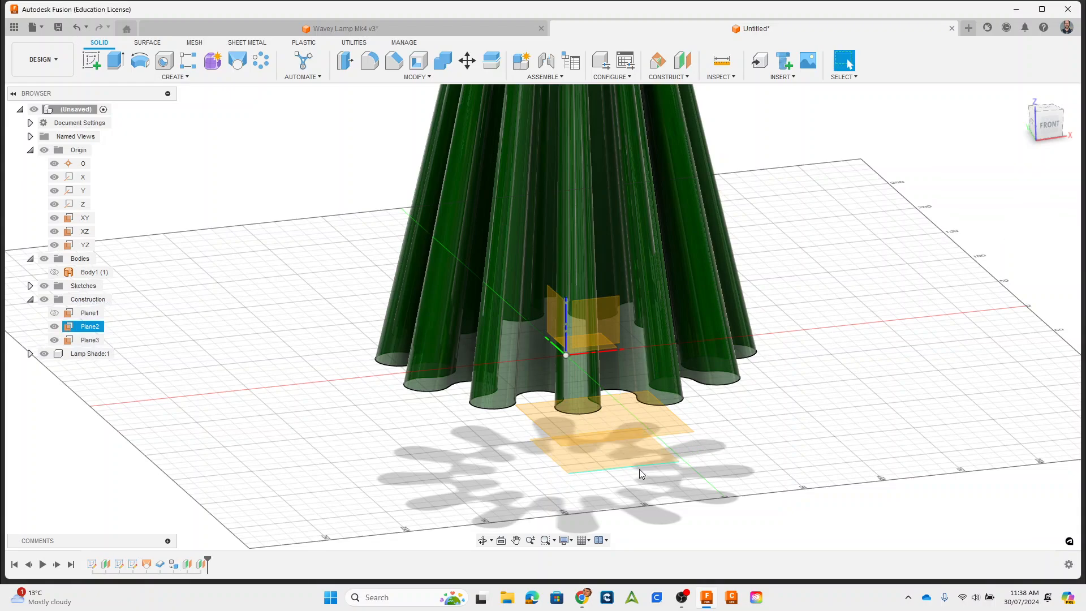
Create a construction plane offset 120 mm above the XY origin plane, inside the lamp shade
{"action": "middle_click_drag", "start_coordinate": [601, 221], "coordinate": [601, 360]}
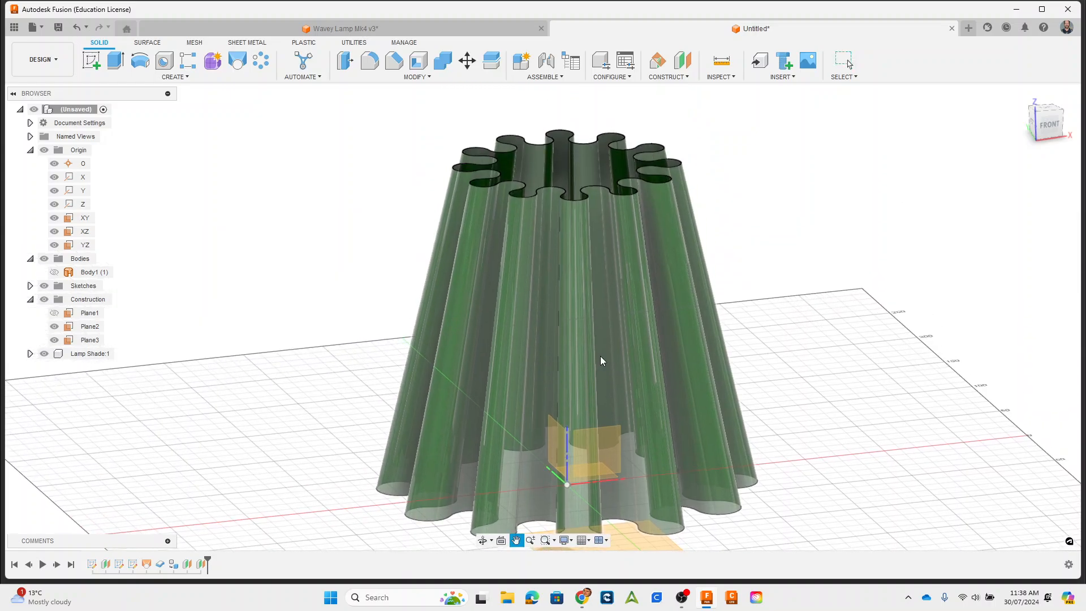
{"action": "middle_click_drag", "start_coordinate": [648, 537], "coordinate": [571, 487], "text": "shift"}
{"action": "middle_click_drag", "start_coordinate": [687, 339], "coordinate": [695, 453], "text": "shift"}
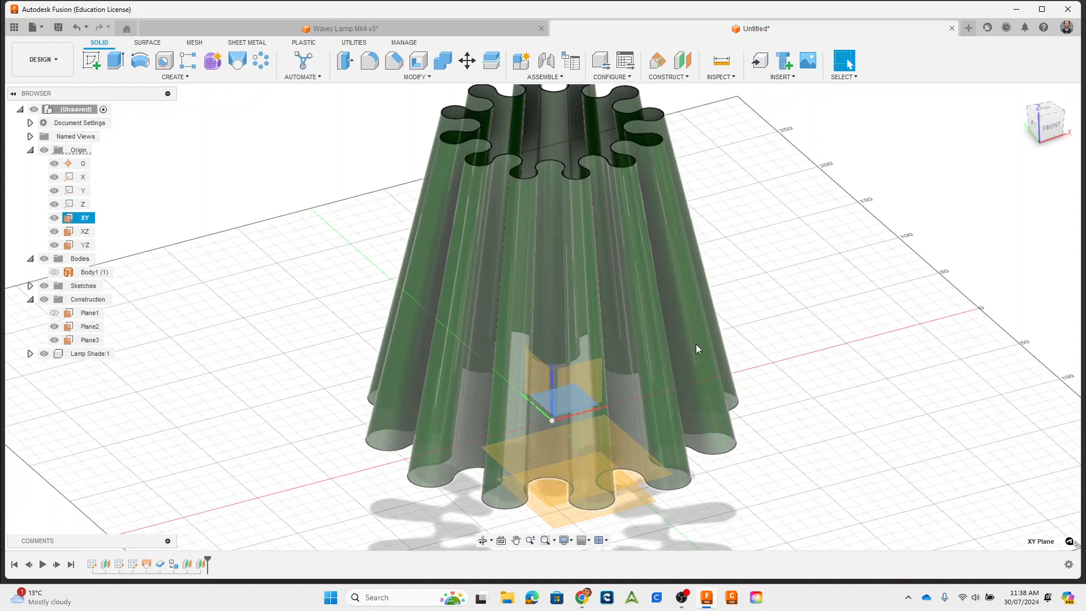
{"action": "left_click", "coordinate": [683, 61]}
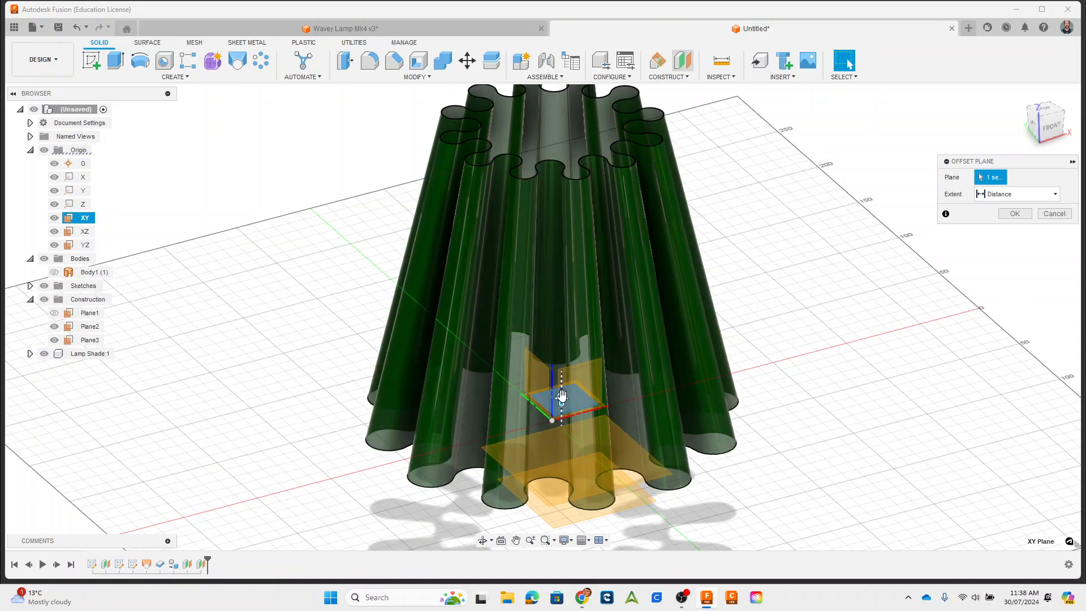
{"action": "left_click_drag", "start_coordinate": [562, 396], "coordinate": [562, 263]}
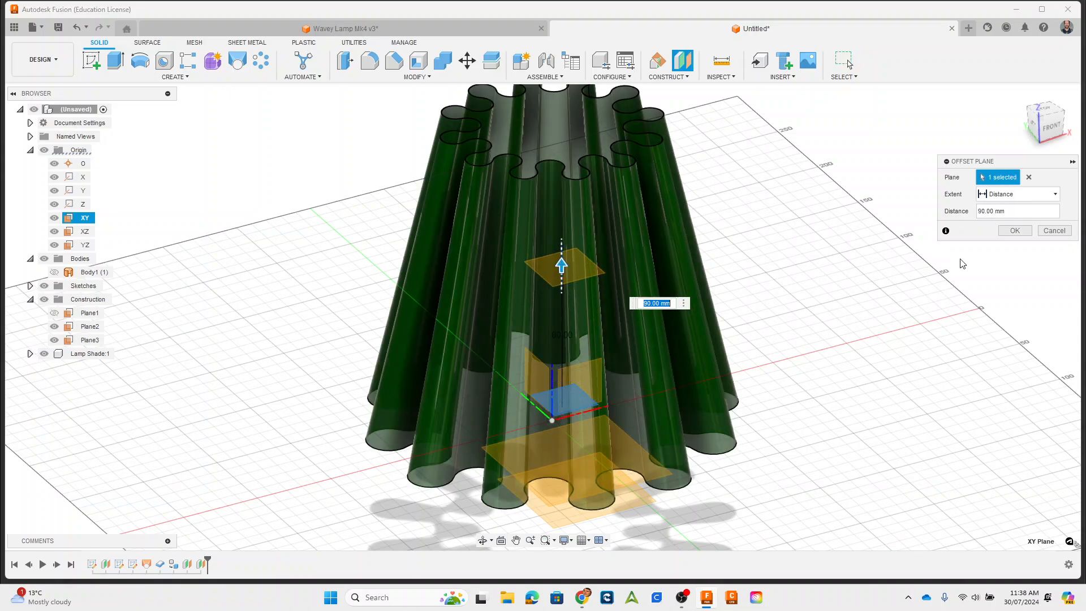
{"action": "middle_click_drag", "start_coordinate": [946, 365], "coordinate": [861, 332], "text": "shift"}
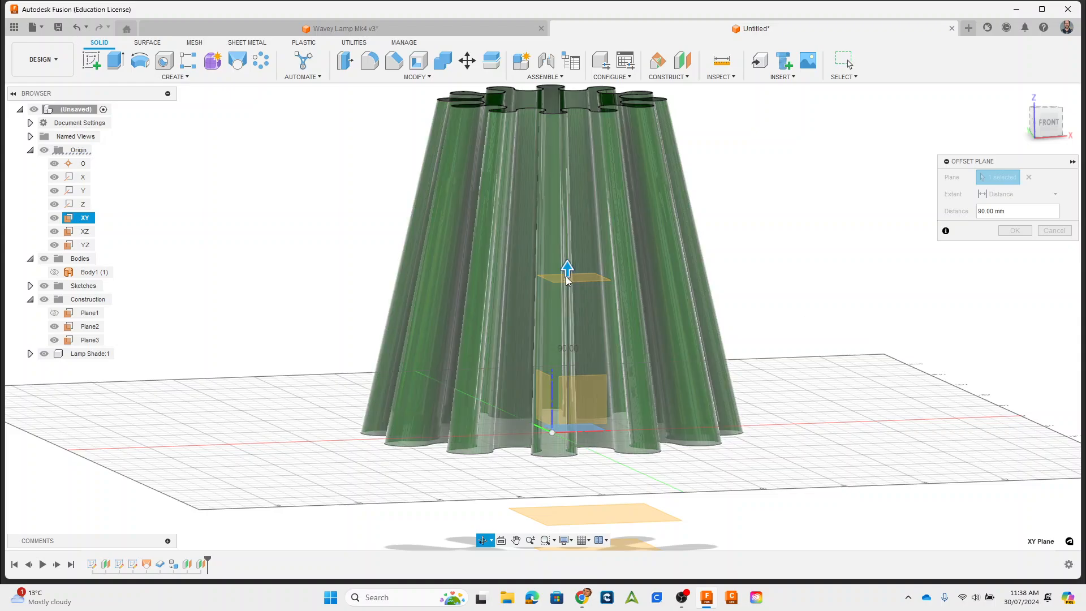
{"action": "left_click_drag", "start_coordinate": [568, 248], "coordinate": [569, 220]}
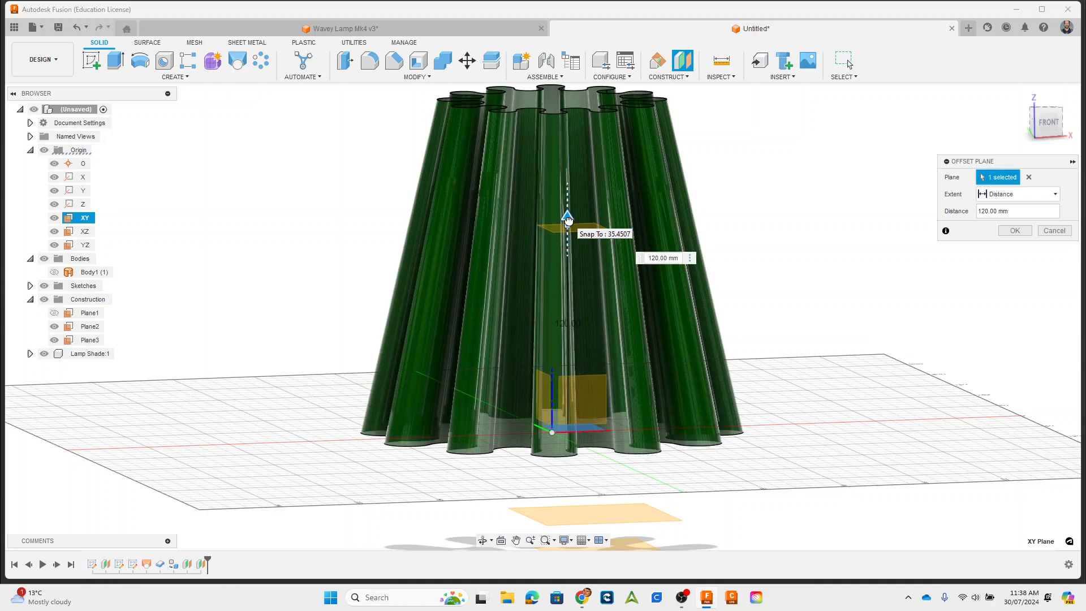
{"action": "left_click", "coordinate": [1014, 230]}
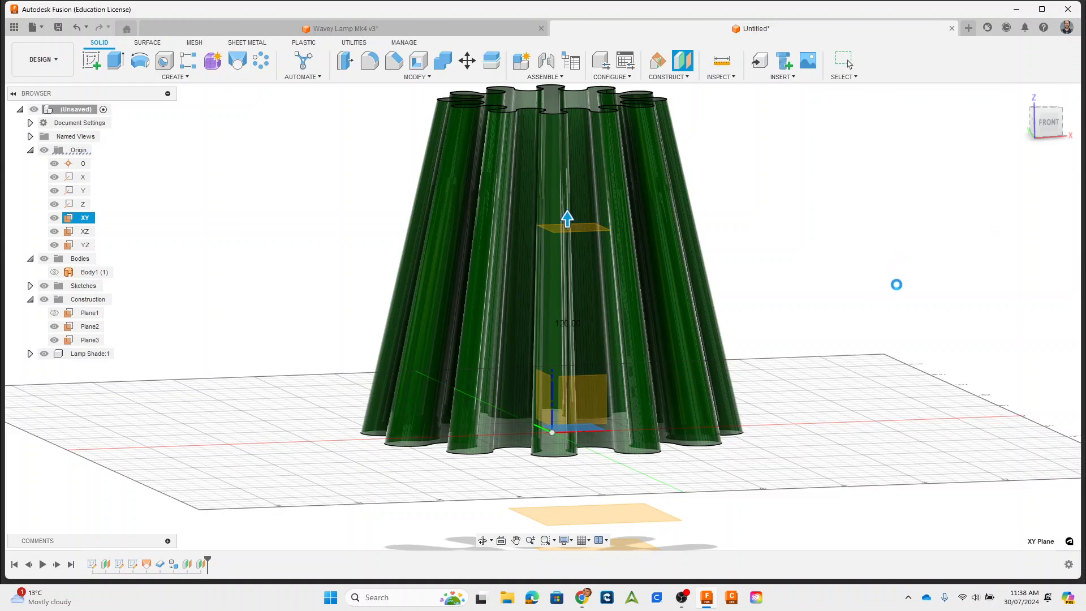
Create a construction plane offset 30 mm upward from the existing plane inside the lamp shade
{"action": "middle_click_drag", "start_coordinate": [794, 303], "coordinate": [573, 215], "text": "shift"}
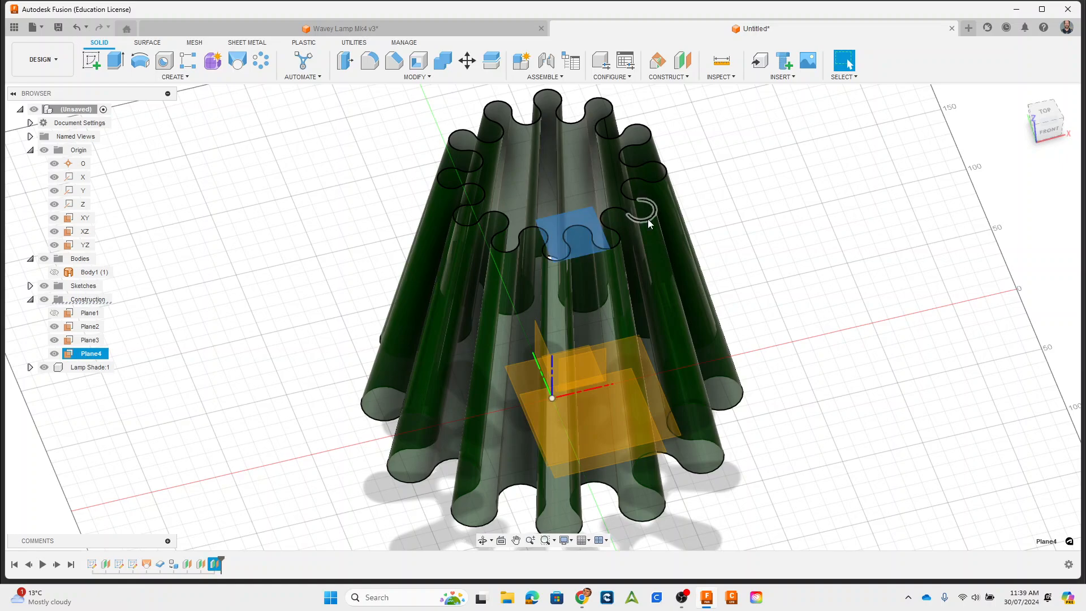
{"action": "left_click", "coordinate": [683, 60]}
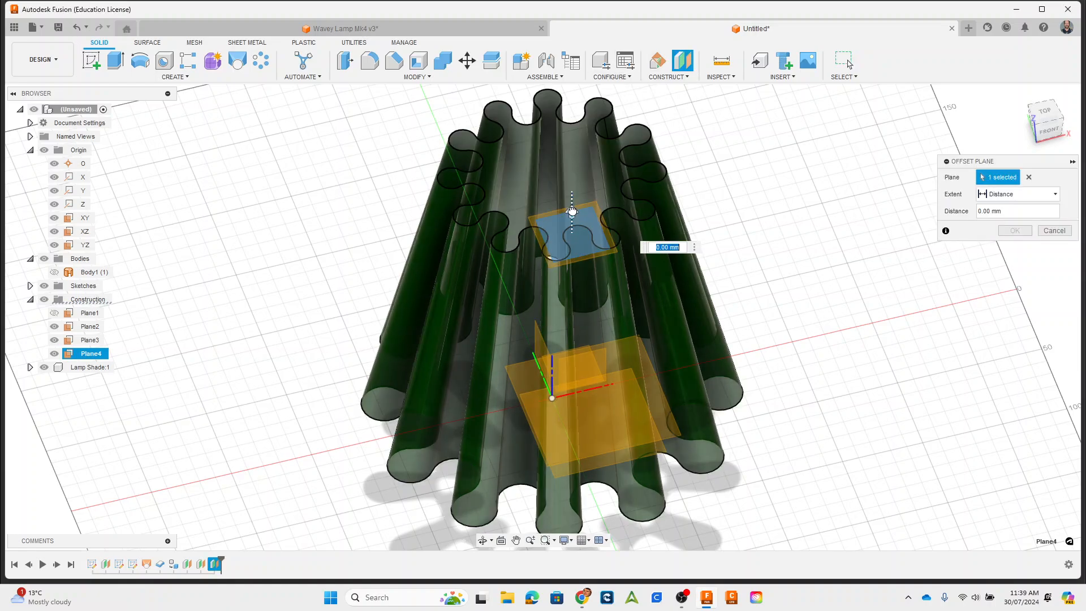
{"action": "left_click_drag", "start_coordinate": [572, 213], "coordinate": [572, 175]}
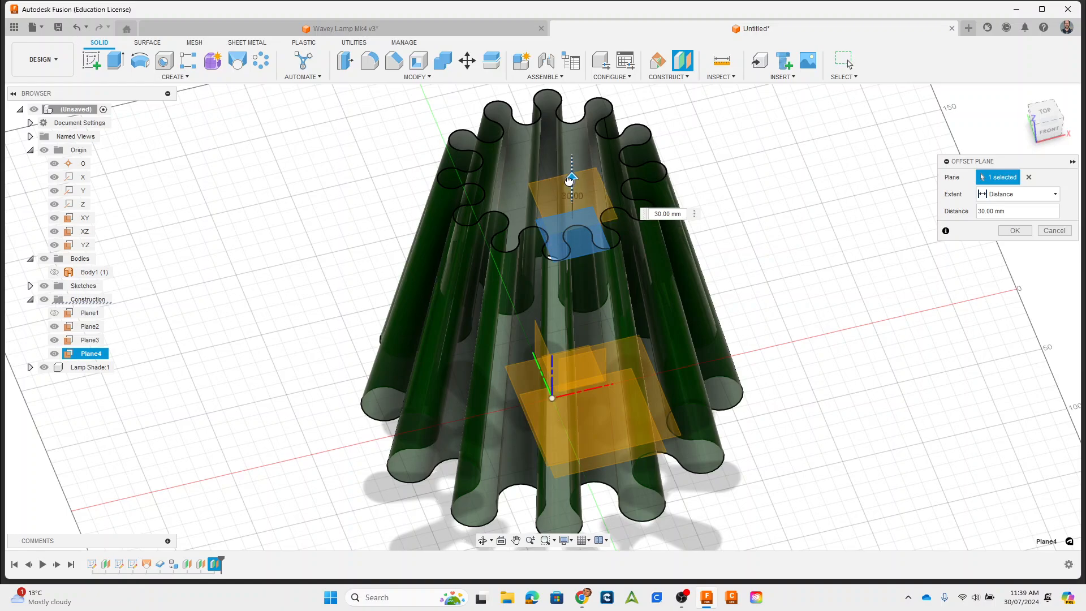
{"action": "middle_click_drag", "start_coordinate": [811, 368], "coordinate": [849, 350], "text": "shift"}
{"action": "left_click", "coordinate": [1024, 232]}
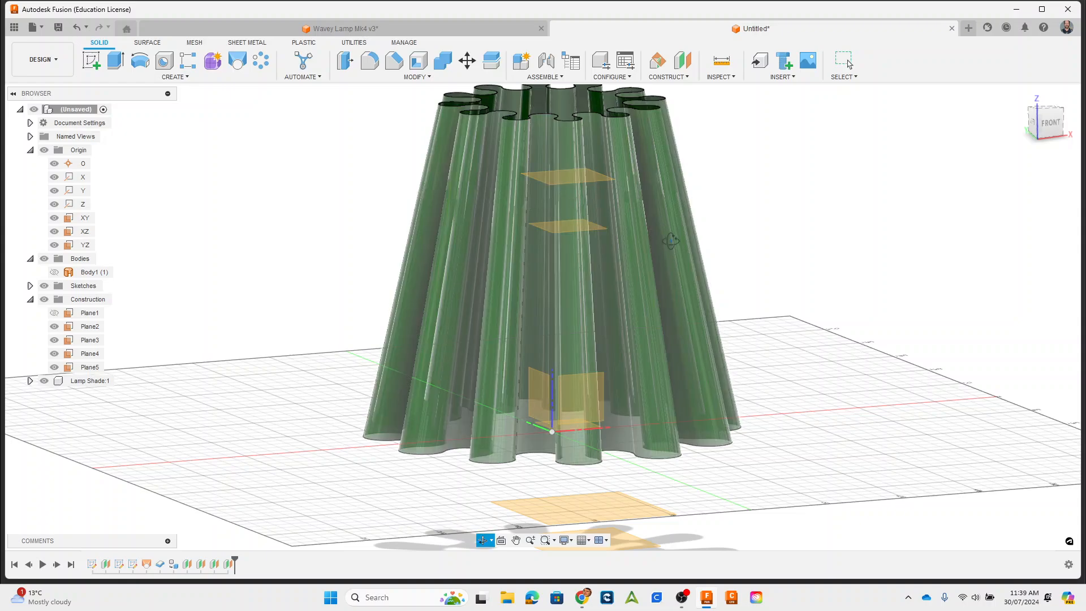
Sketch a 90 mm diameter circle centred on the origin, on the lowest construction plane below the lamp shade
{"action": "middle_click_drag", "start_coordinate": [667, 173], "coordinate": [669, 241], "text": "shift"}
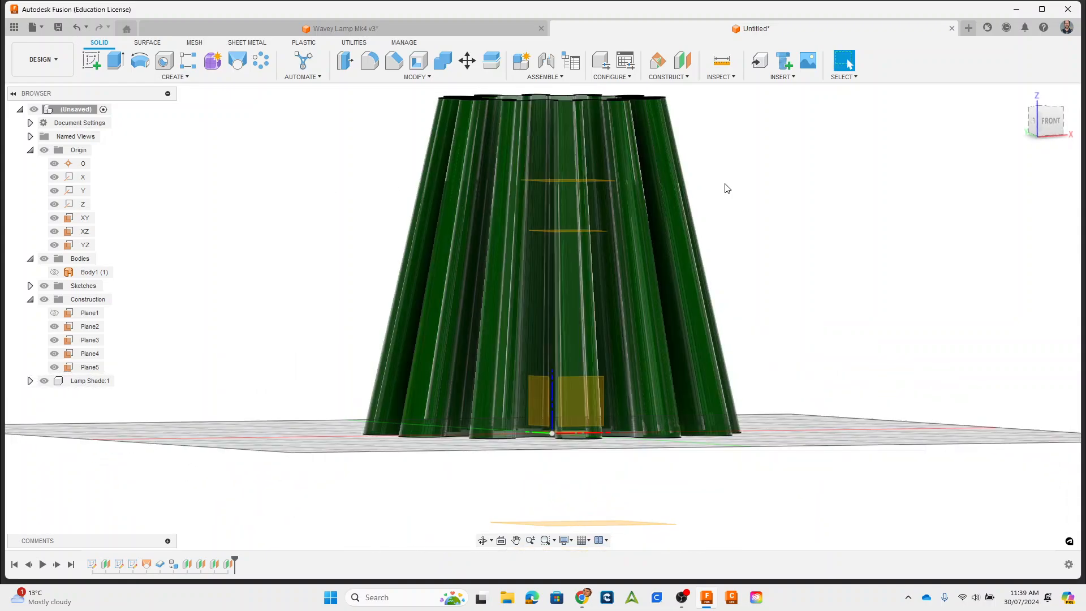
{"action": "mouse_move", "coordinate": [842, 322]}
{"action": "middle_mouse_down", "text": "shift"}
{"action": "mouse_move", "coordinate": [841, 385]}
{"action": "mouse_move", "coordinate": [894, 333]}
{"action": "middle_mouse_up", "text": "shift"}
{"action": "left_click", "coordinate": [501, 134]}
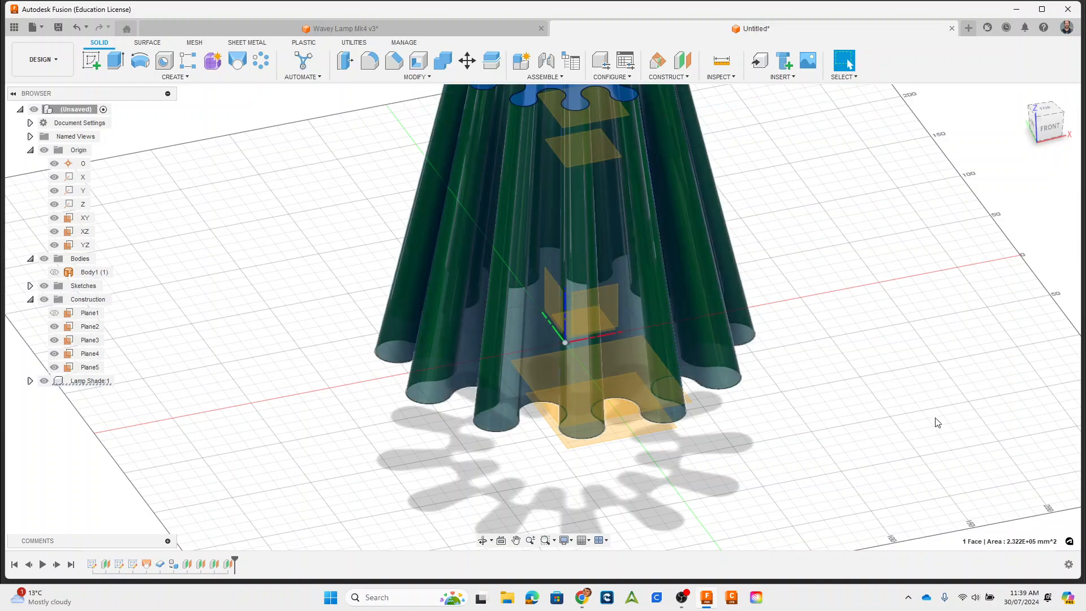
{"action": "middle_click_drag", "start_coordinate": [886, 410], "coordinate": [884, 371]}
{"action": "mouse_move", "coordinate": [858, 444]}
{"action": "middle_mouse_down", "text": "shift"}
{"action": "mouse_move", "coordinate": [856, 389]}
{"action": "mouse_move", "coordinate": [856, 408]}
{"action": "mouse_move", "coordinate": [820, 454]}
{"action": "mouse_move", "coordinate": [837, 368]}
{"action": "mouse_move", "coordinate": [812, 368]}
{"action": "middle_mouse_up", "text": "shift"}
{"action": "left_click", "coordinate": [627, 414]}
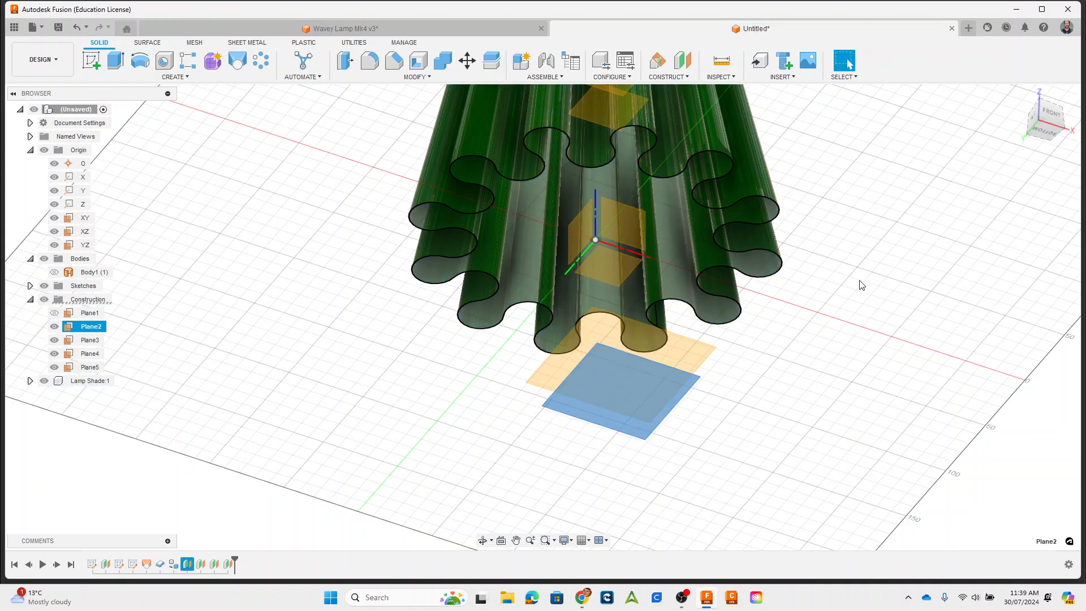
{"action": "middle_click_drag", "start_coordinate": [861, 285], "coordinate": [822, 407], "text": "shift"}
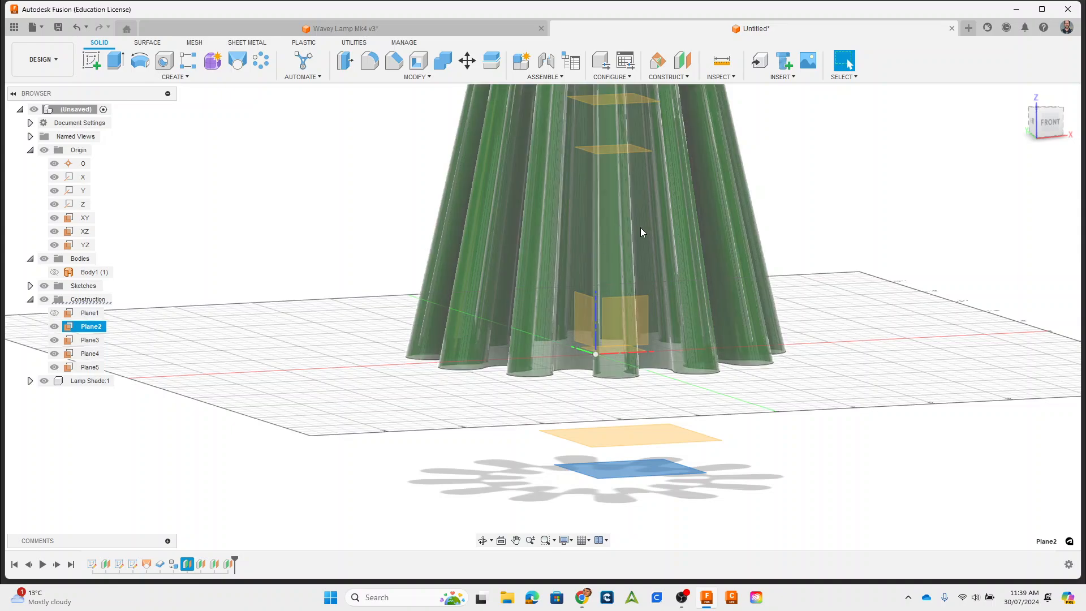
{"action": "middle_click_drag", "start_coordinate": [876, 290], "coordinate": [889, 387]}
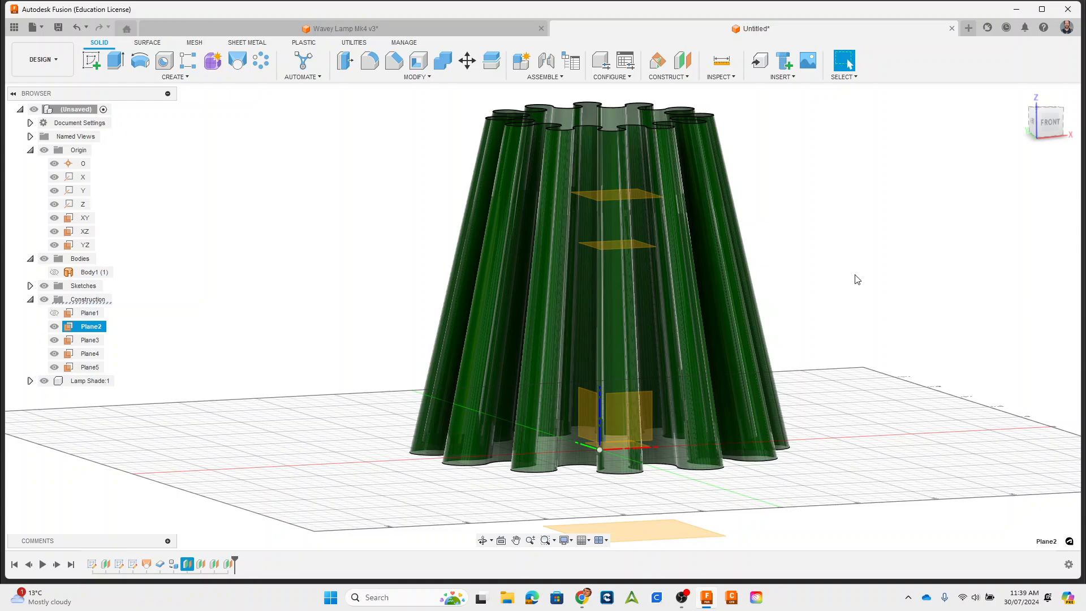
{"action": "middle_click_drag", "start_coordinate": [860, 341], "coordinate": [863, 265]}
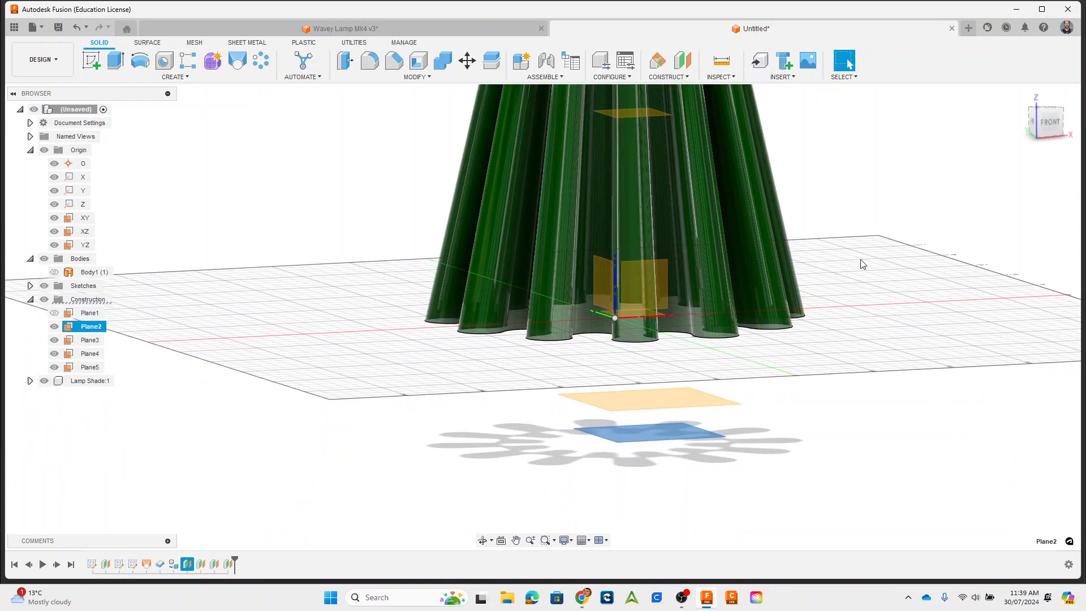
{"action": "left_click", "coordinate": [93, 61]}
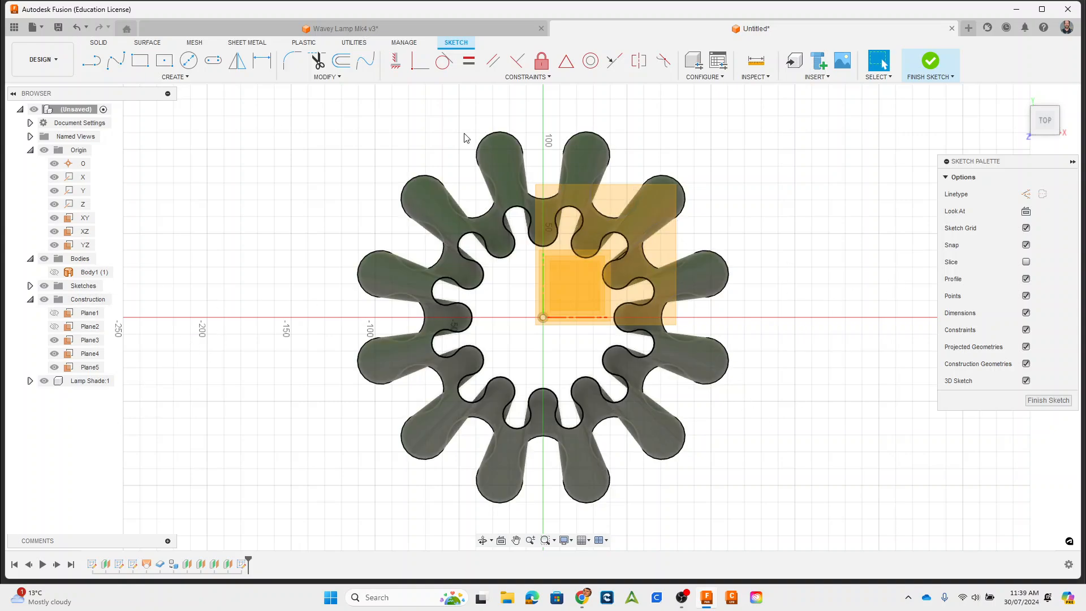
{"action": "left_click", "coordinate": [194, 68]}
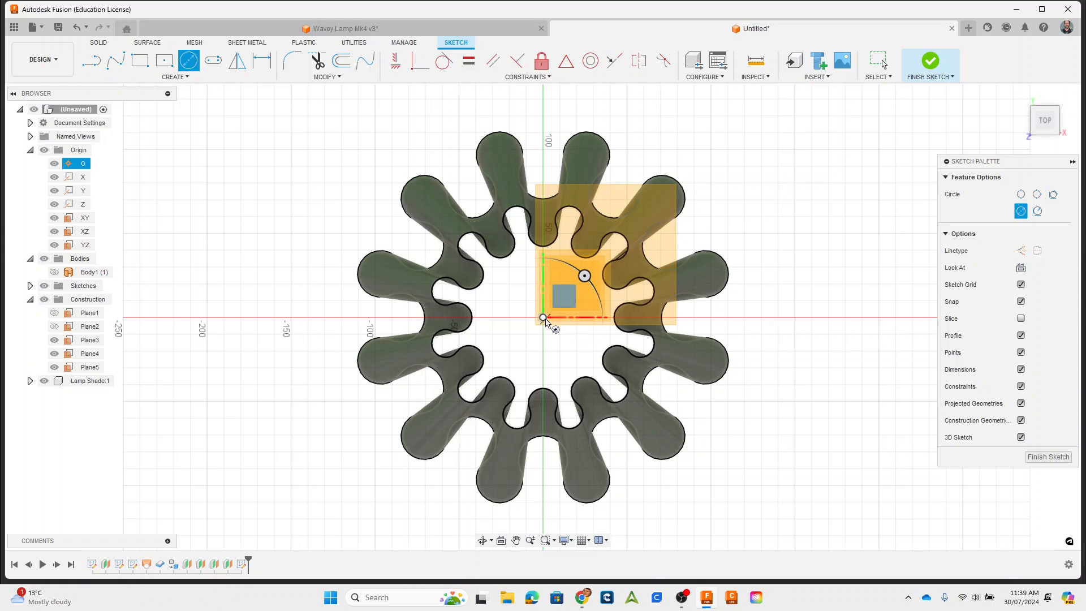
{"action": "left_click", "coordinate": [543, 319]}
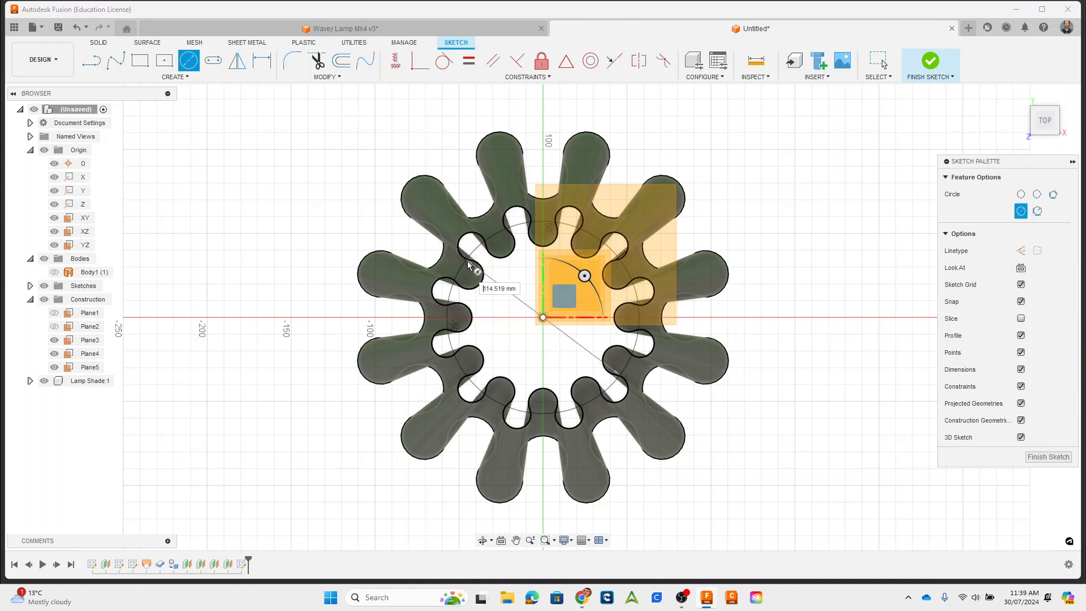
{"action": "mouse_move", "coordinate": [484, 280]}
{"action": "middle_mouse_down", "text": "shift"}
{"action": "mouse_move", "coordinate": [460, 520]}
{"action": "mouse_move", "coordinate": [498, 273]}
{"action": "middle_mouse_up", "text": "shift"}
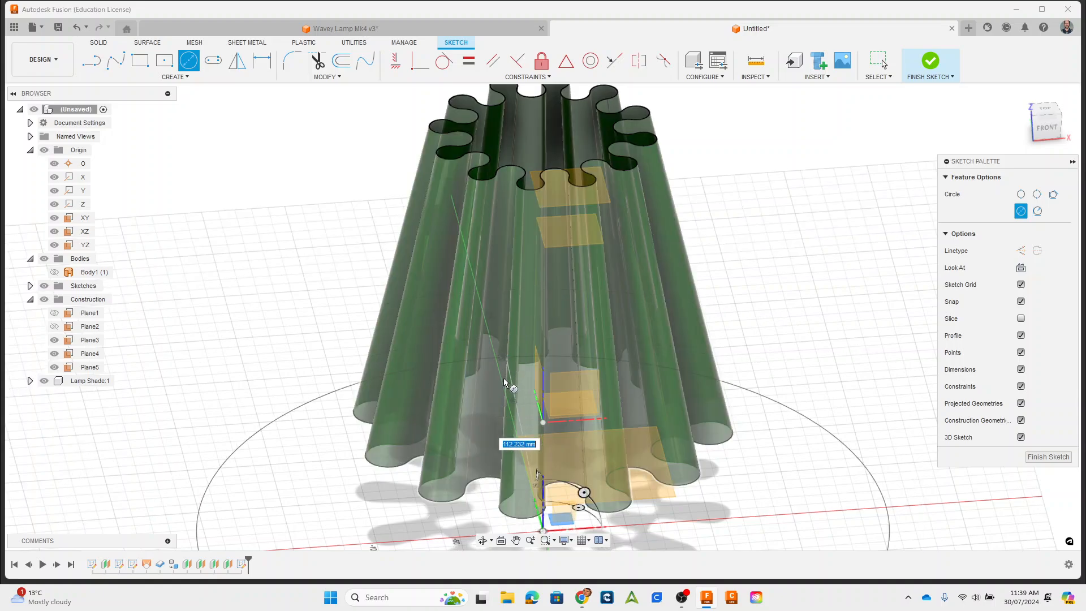
{"action": "middle_click_drag", "start_coordinate": [476, 515], "coordinate": [483, 387]}
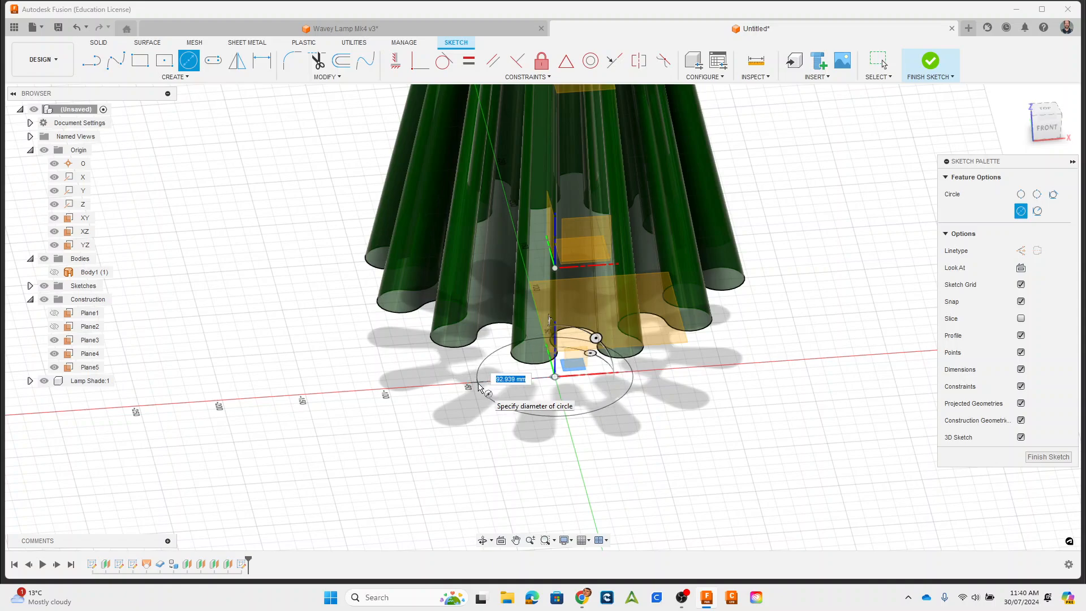
{"action": "key", "text": "Return"}
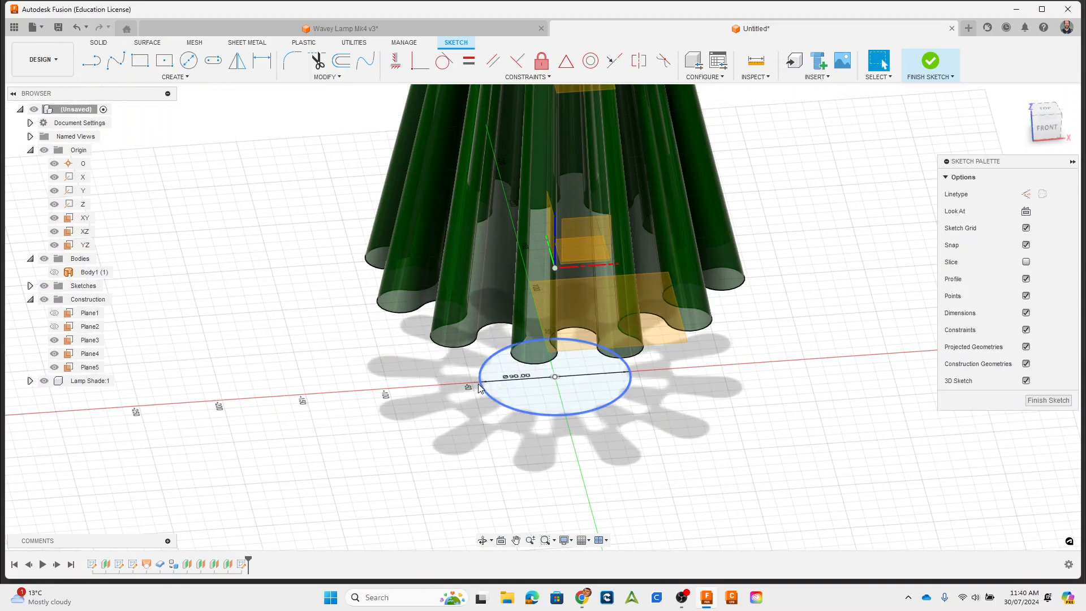
{"action": "middle_click_drag", "start_coordinate": [701, 447], "coordinate": [715, 417], "text": "shift"}
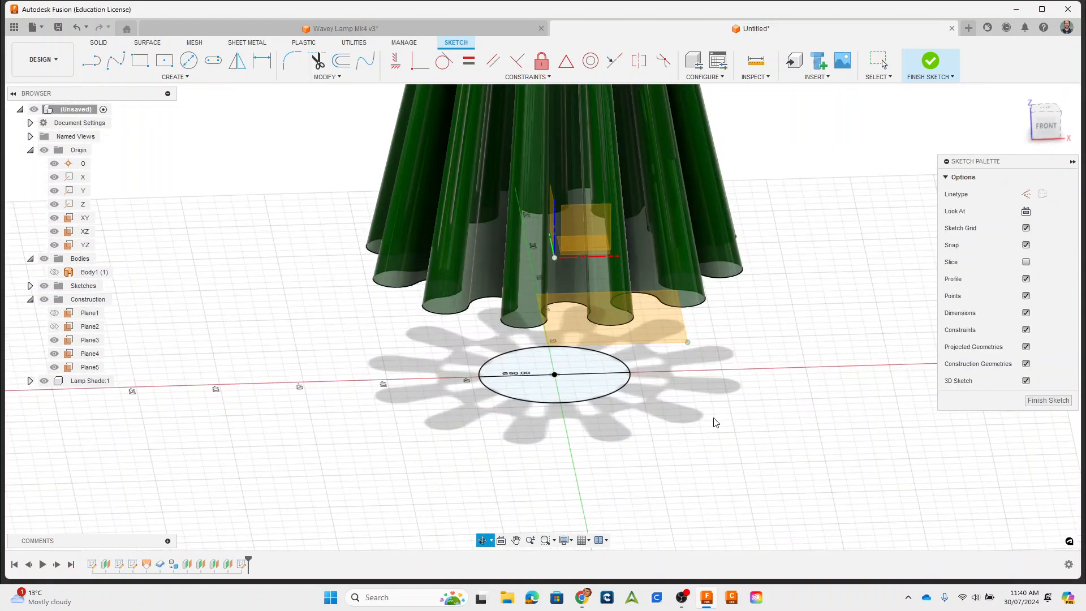
Finish the sketch and, on the upper of the two planes below the shade, sketch a 130 mm diameter circle centred on the origin
{"action": "left_click", "coordinate": [676, 338]}
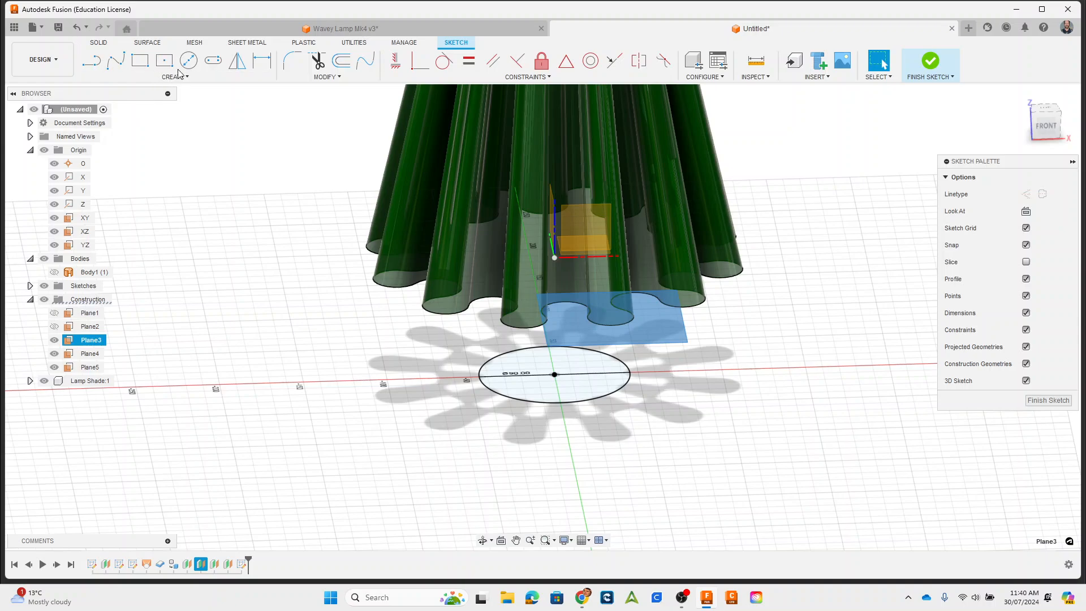
{"action": "left_click", "coordinate": [929, 63]}
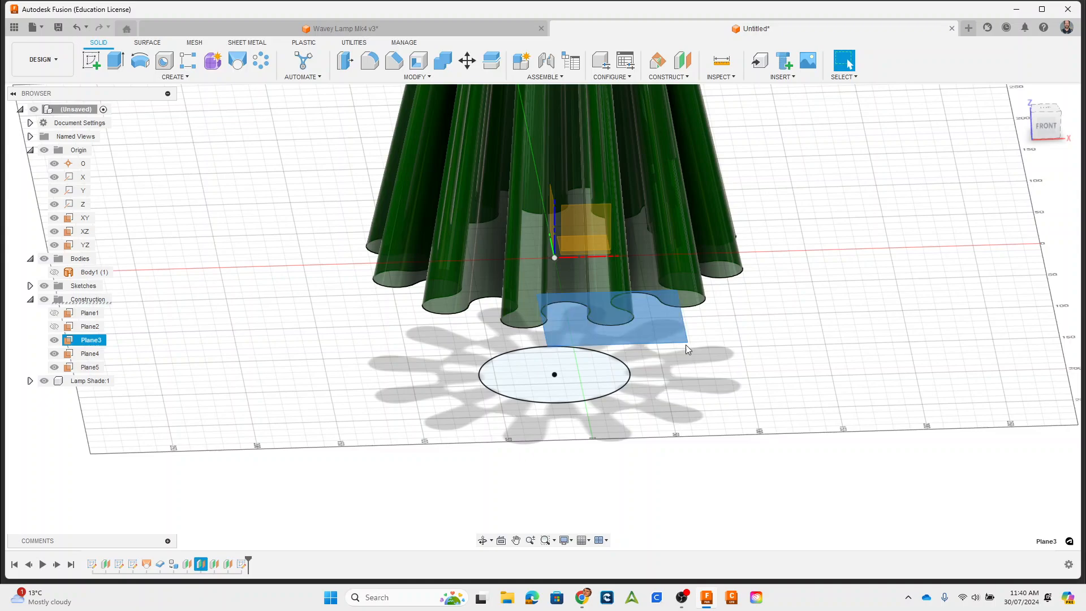
{"action": "left_click", "coordinate": [91, 61]}
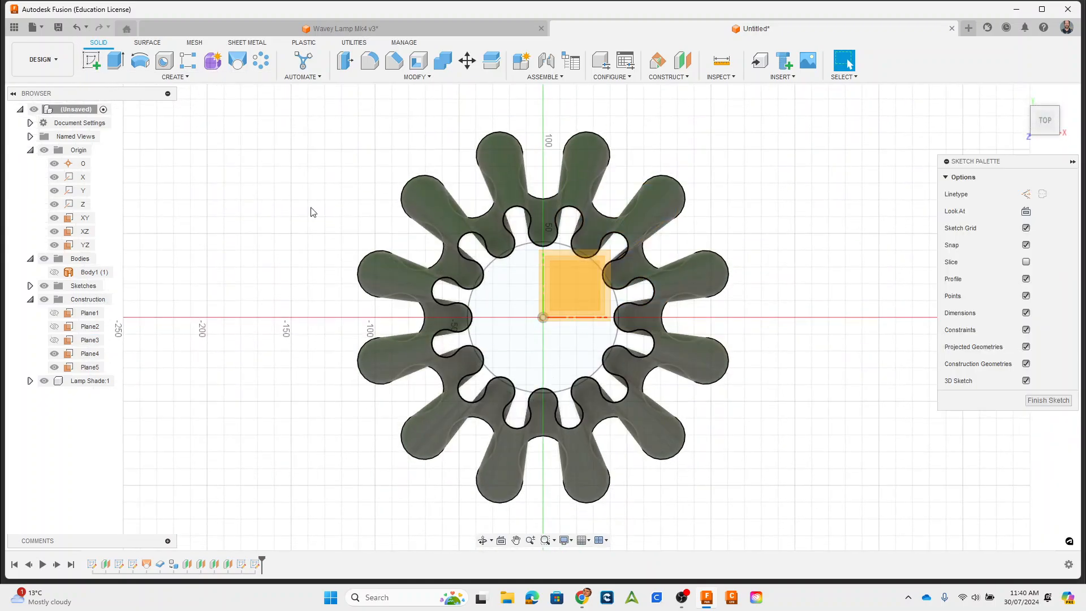
{"action": "left_click", "coordinate": [188, 61]}
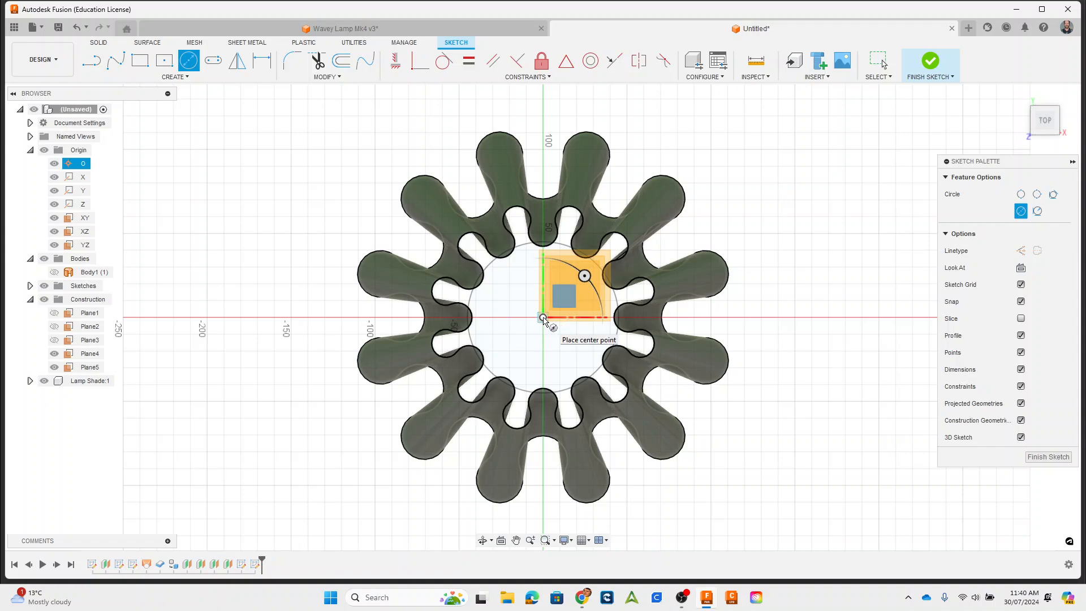
{"action": "left_click", "coordinate": [543, 318]}
{"action": "mouse_move", "coordinate": [434, 322]}
{"action": "middle_mouse_down", "text": "shift"}
{"action": "mouse_move", "coordinate": [434, 294]}
{"action": "mouse_move", "coordinate": [444, 318]}
{"action": "middle_mouse_up", "text": "shift"}
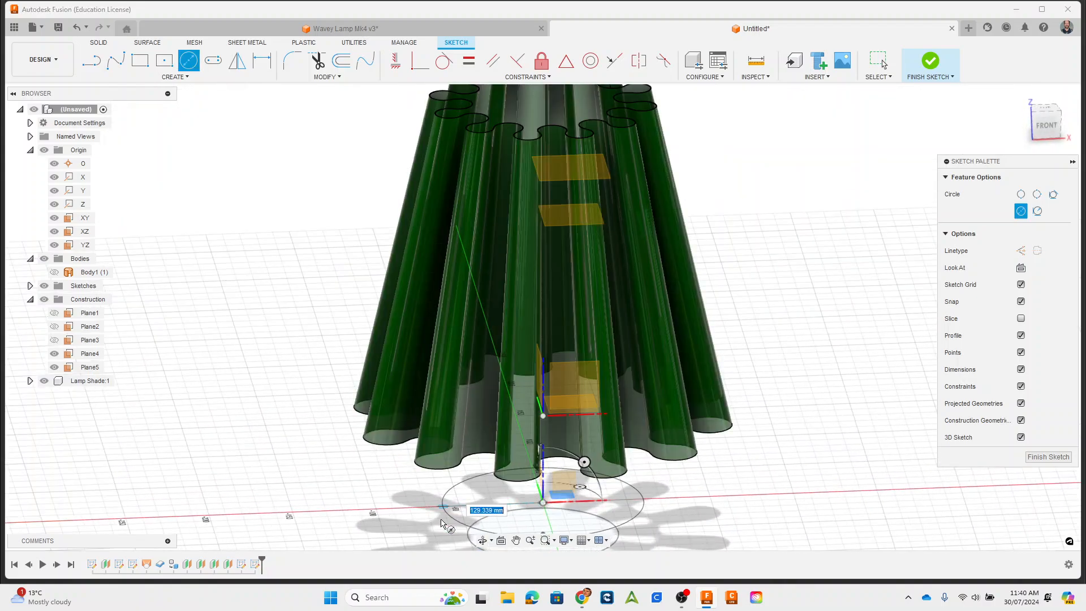
{"action": "left_click", "coordinate": [436, 505]}
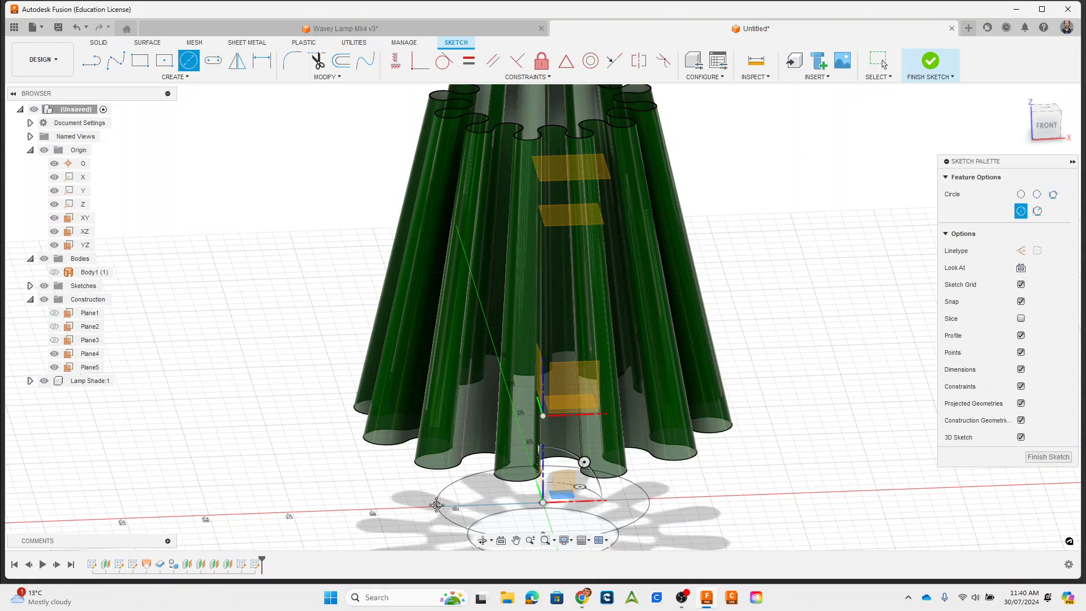
{"action": "middle_click_drag", "start_coordinate": [436, 504], "coordinate": [437, 342]}
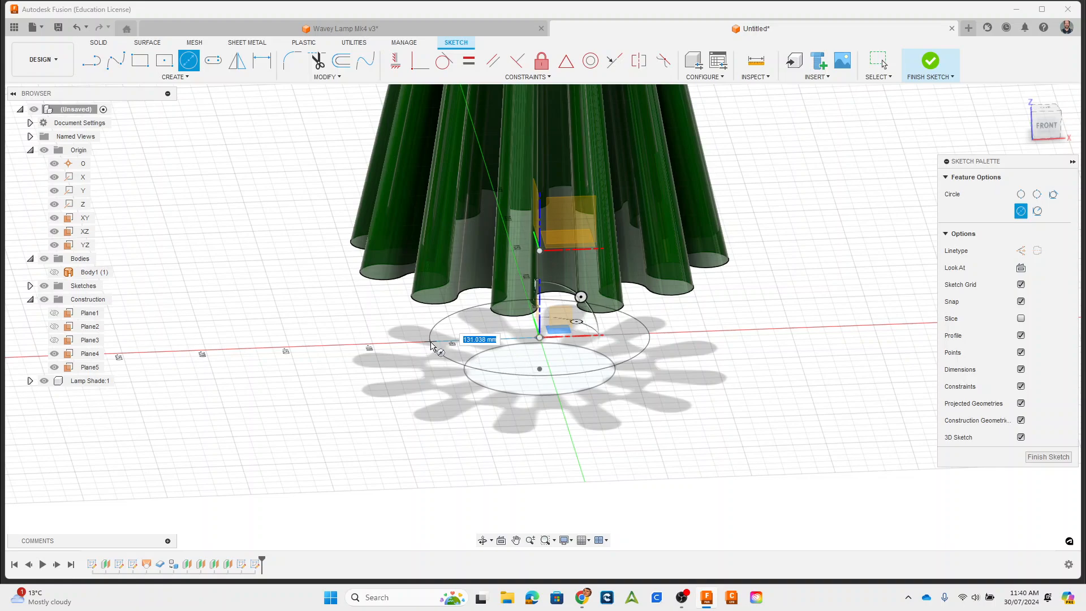
{"action": "key", "text": "Return"}
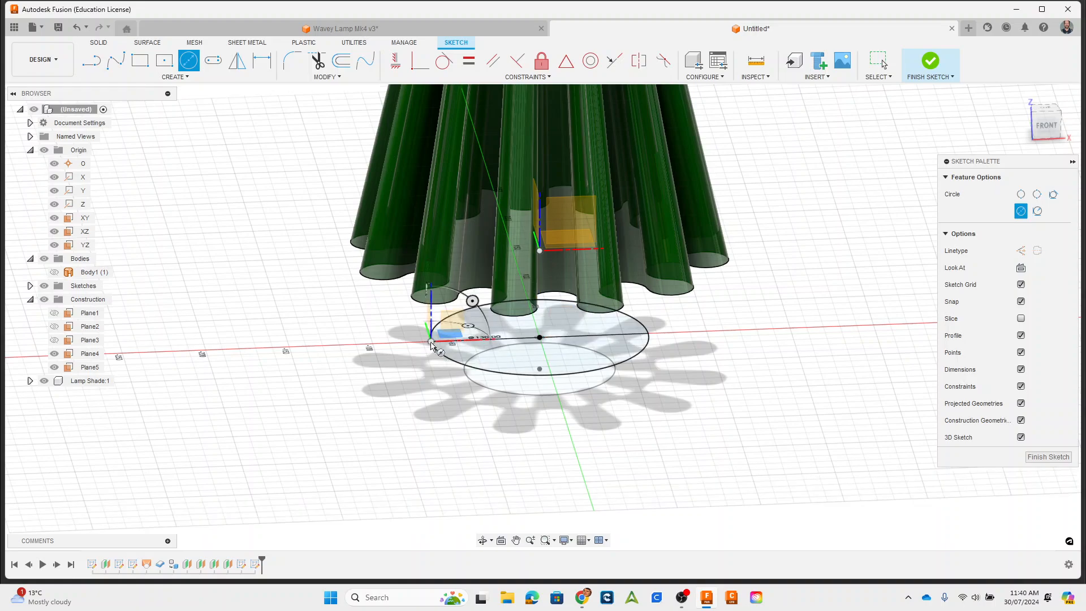
{"action": "middle_click_drag", "start_coordinate": [727, 392], "coordinate": [722, 358], "text": "shift"}
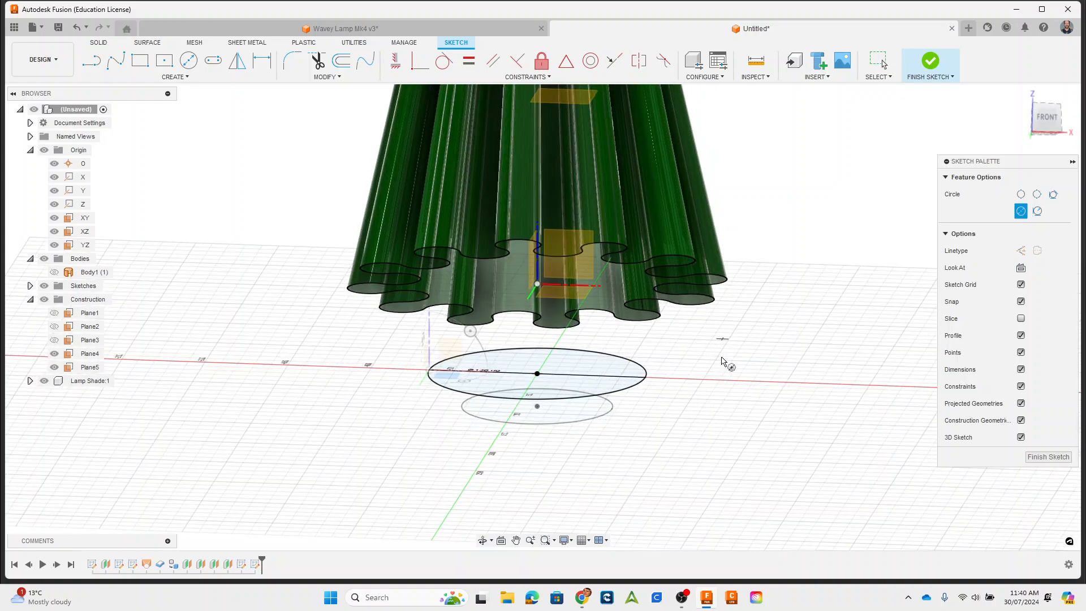
{"action": "left_click", "coordinate": [928, 62]}
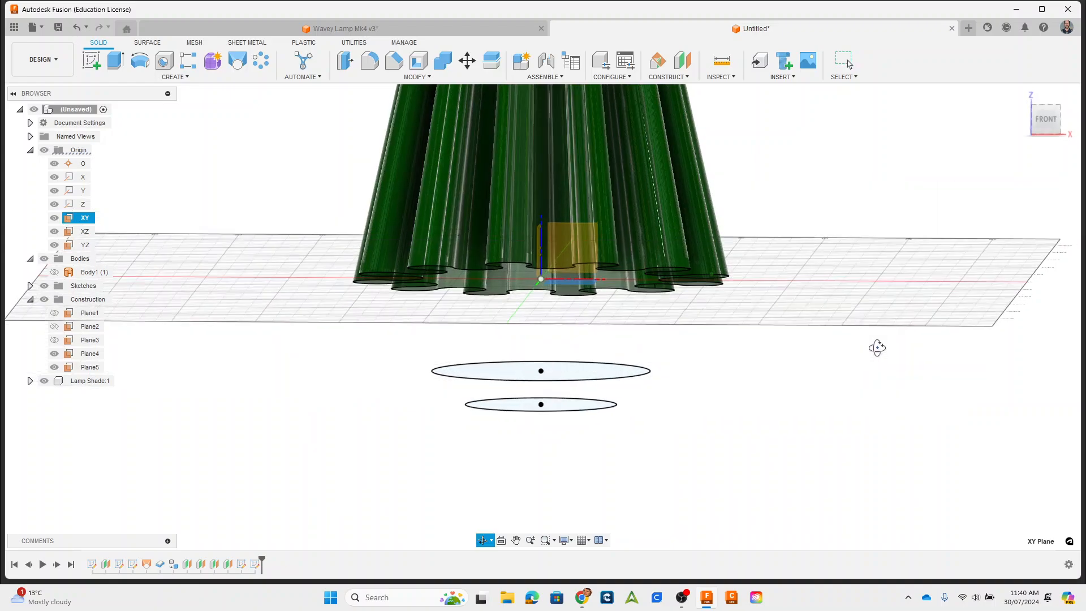
Sketch a 70 mm diameter circle centred on the origin, on the XY plane at the lamp shade's base
{"action": "left_click", "coordinate": [91, 61]}
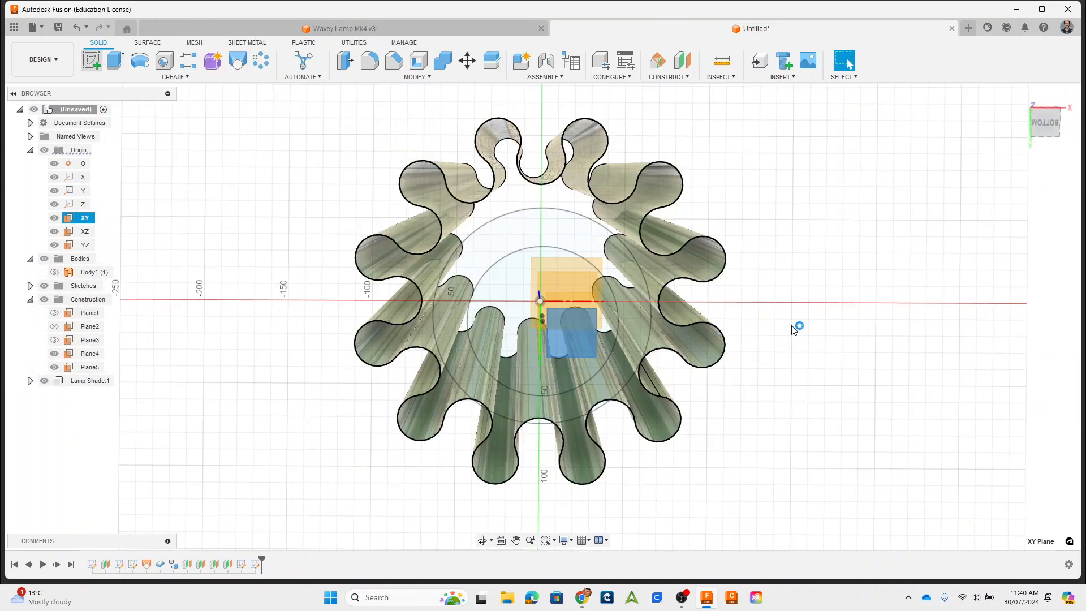
{"action": "left_click", "coordinate": [188, 60]}
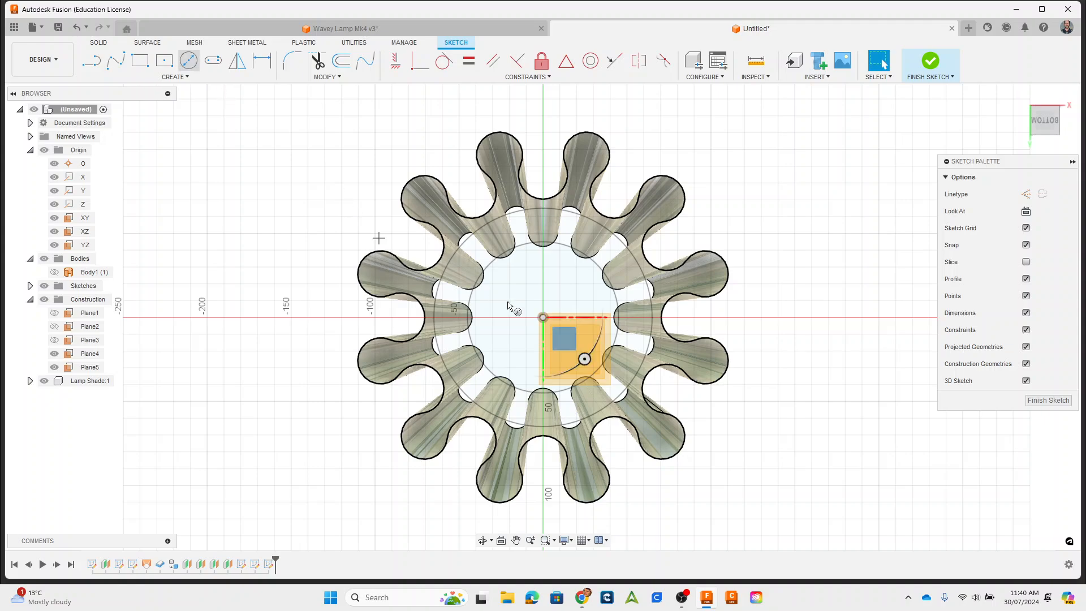
{"action": "left_click", "coordinate": [543, 317]}
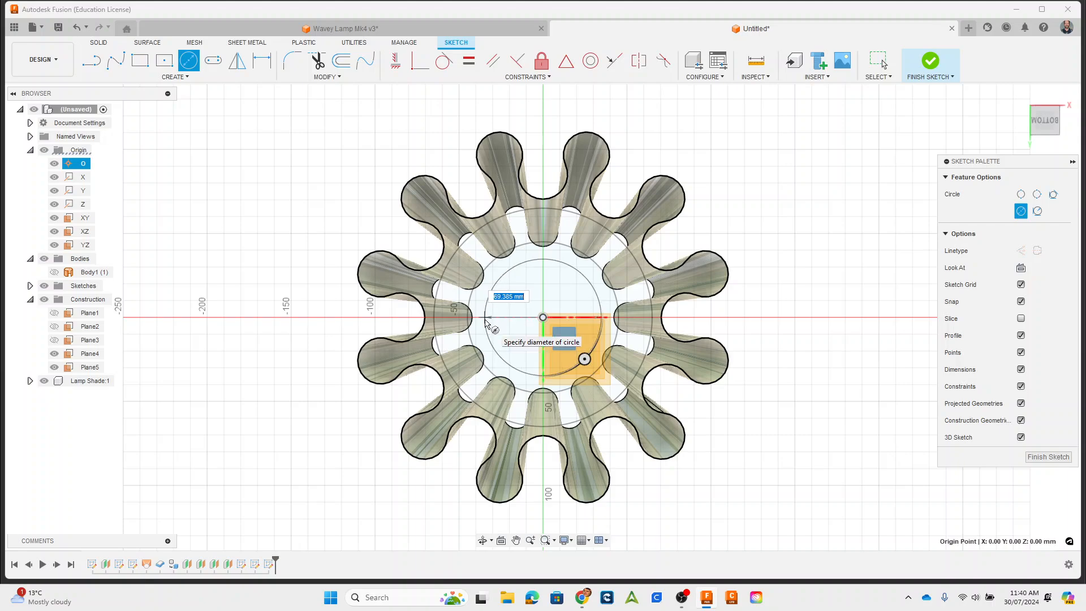
{"action": "type", "text": "70"}
{"action": "key", "text": "Return"}
{"action": "key", "text": "Escape"}
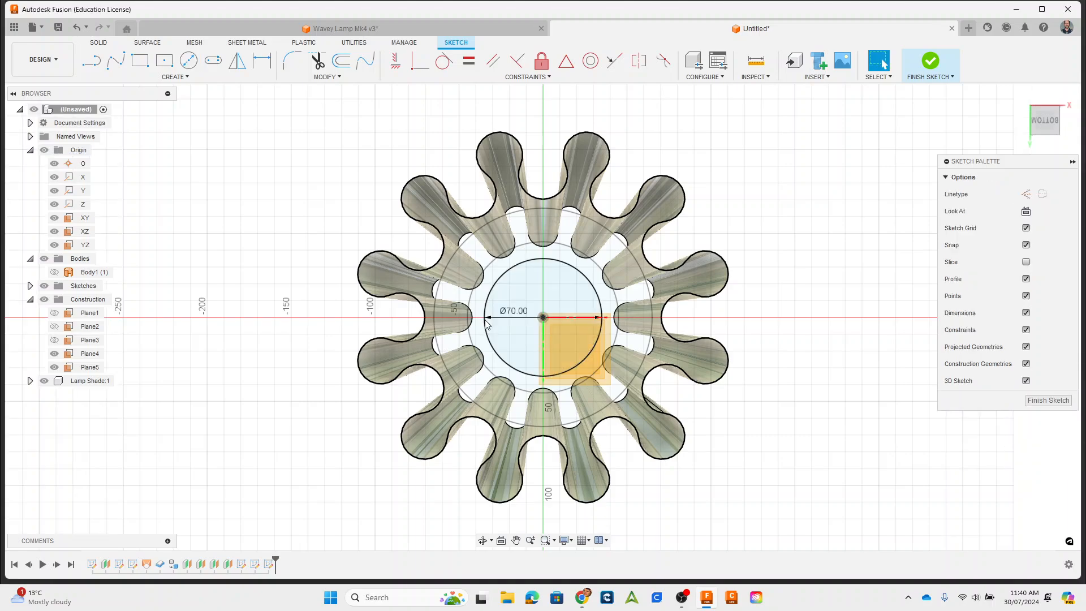
{"action": "left_click", "coordinate": [929, 62]}
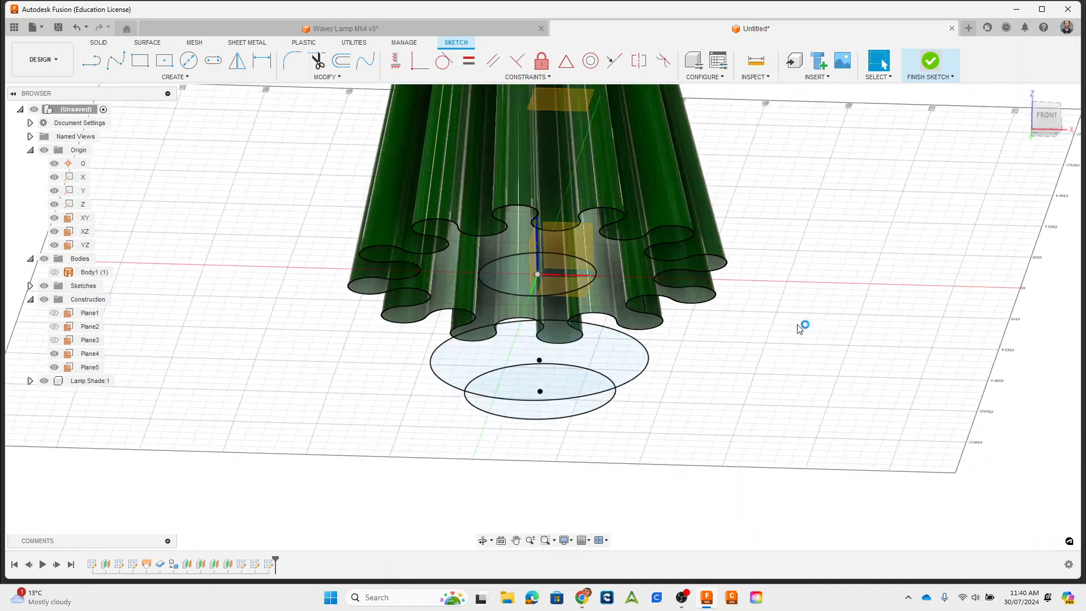
On the lower of the two construction planes inside the lamp shade, sketch a 50 mm diameter circle centred on the origin and finish the sketch
{"action": "middle_click_drag", "start_coordinate": [649, 439], "coordinate": [664, 490]}
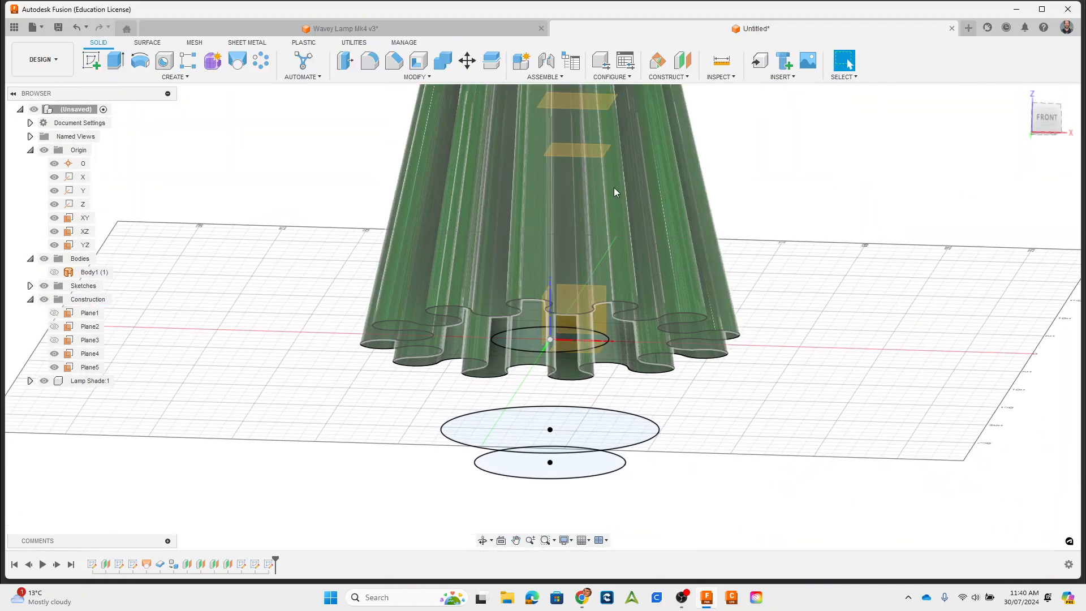
{"action": "scroll", "coordinate": [579, 156], "scroll_direction": "up", "scroll_amount": 3}
{"action": "middle_click_drag", "start_coordinate": [650, 160], "coordinate": [771, 304], "text": "shift"}
{"action": "left_click", "coordinate": [603, 358]}
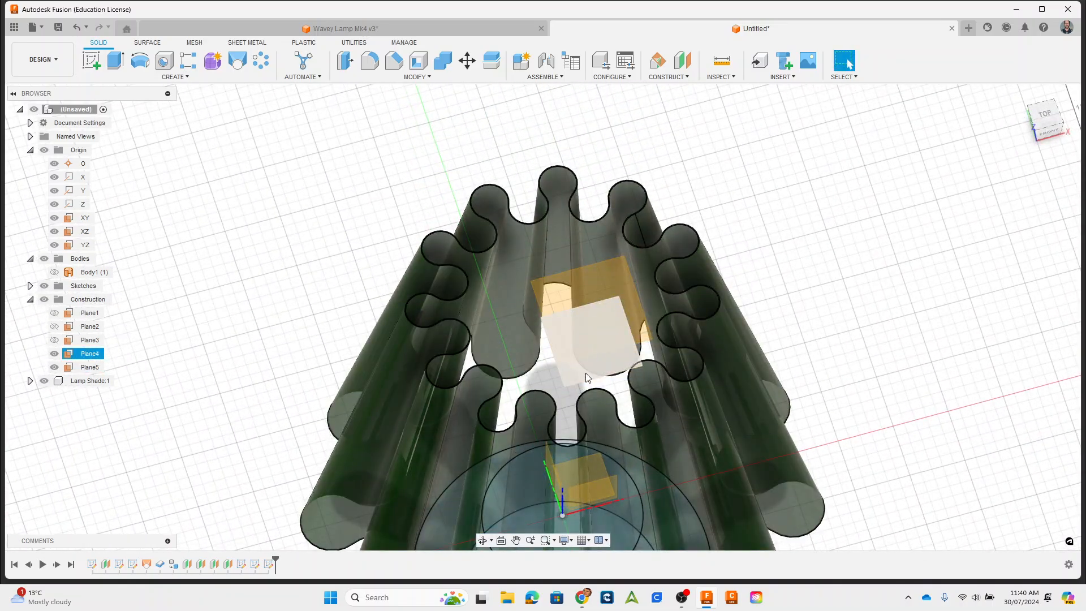
{"action": "middle_click_drag", "start_coordinate": [931, 415], "coordinate": [936, 286]}
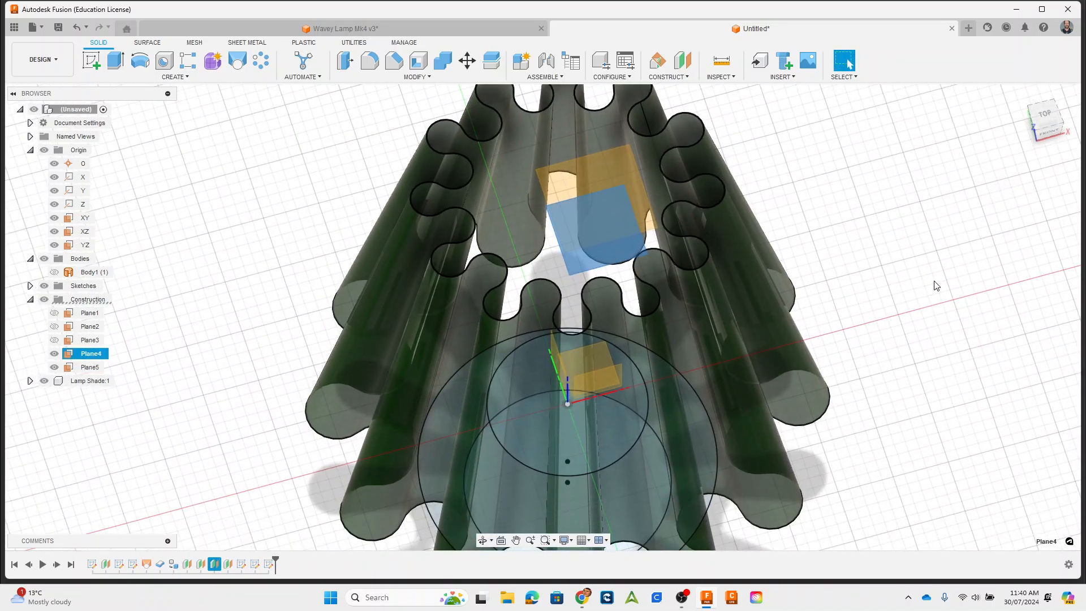
{"action": "left_click", "coordinate": [92, 60]}
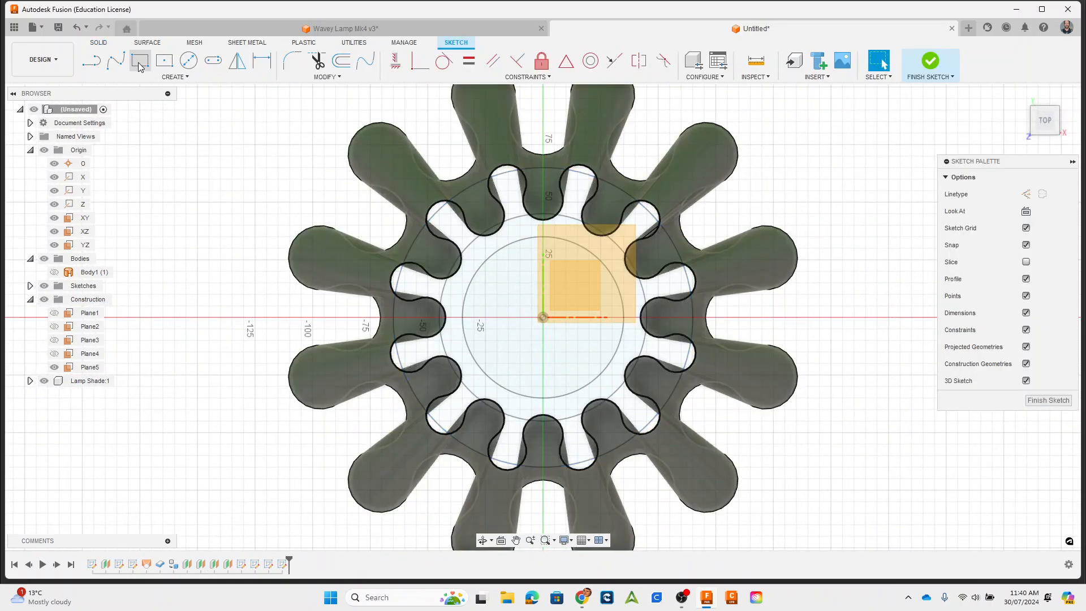
{"action": "left_click", "coordinate": [188, 61]}
{"action": "left_click", "coordinate": [543, 318]}
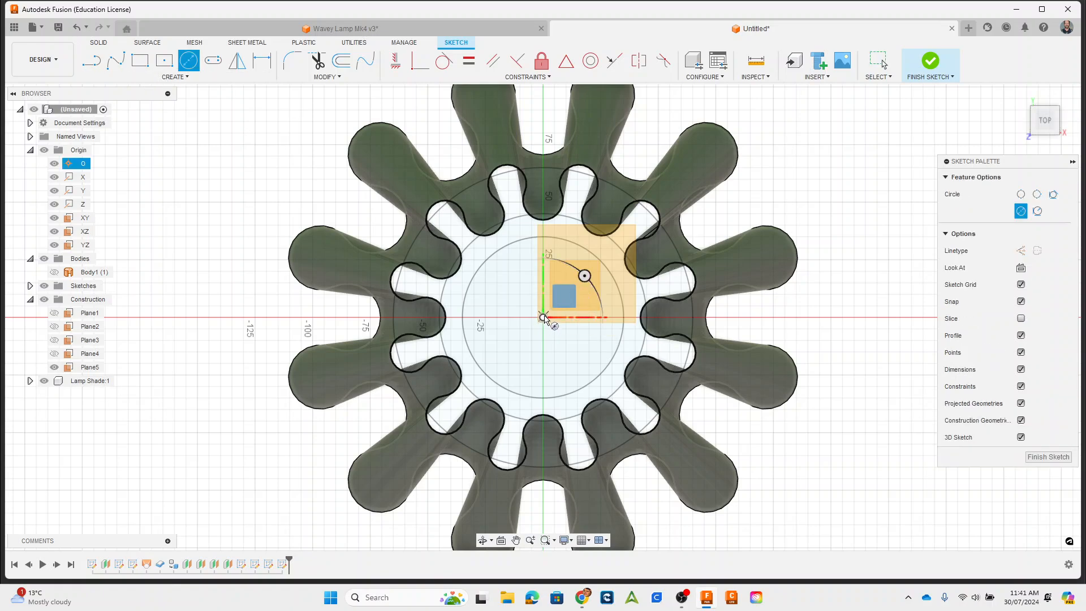
{"action": "middle_click_drag", "start_coordinate": [583, 341], "coordinate": [556, 293], "text": "shift"}
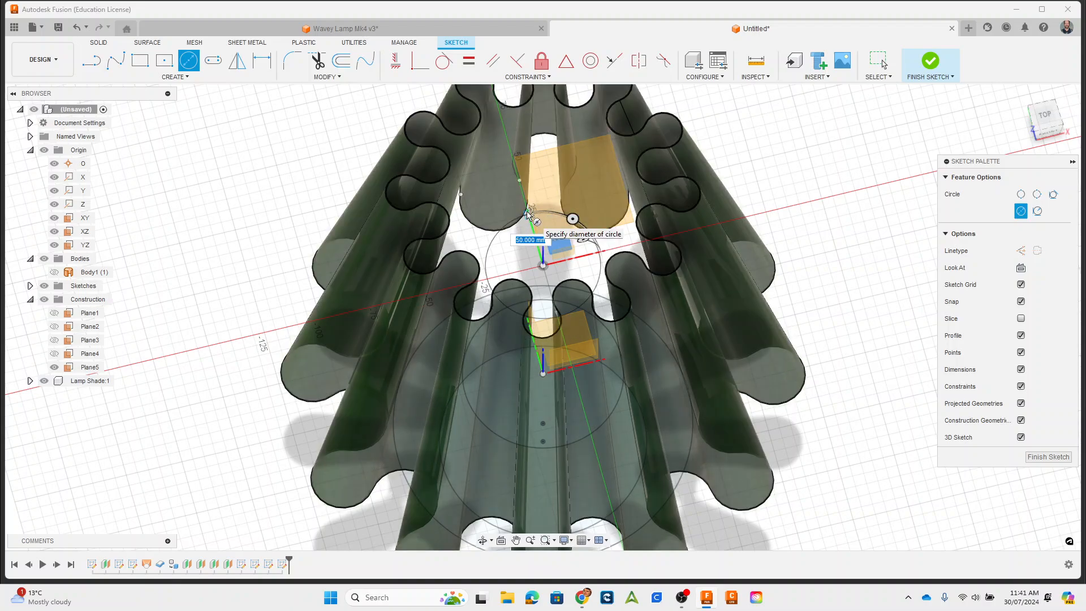
{"action": "left_click", "coordinate": [527, 214]}
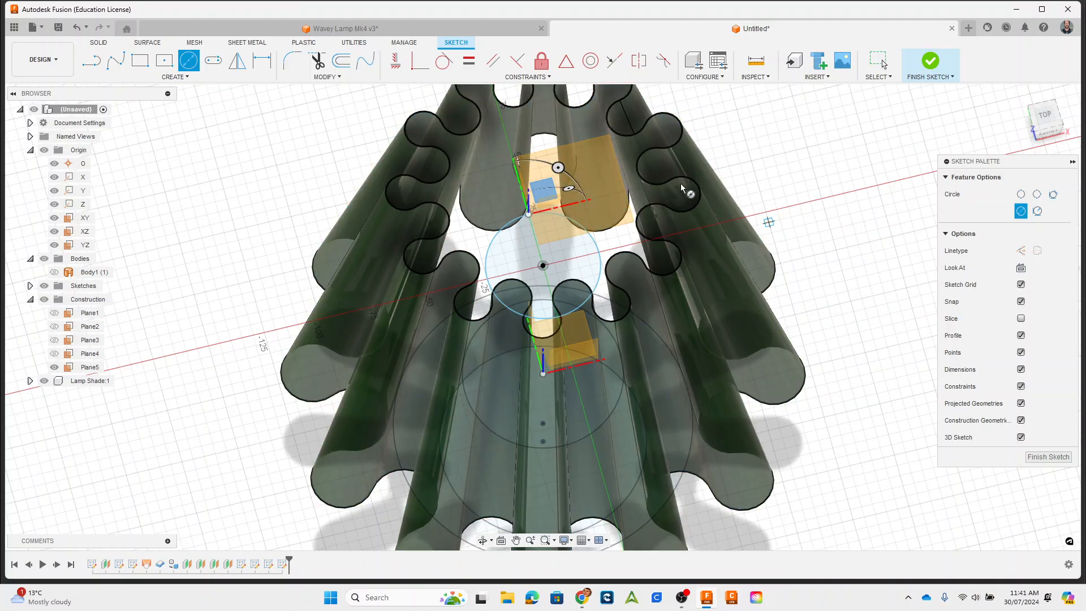
{"action": "left_click", "coordinate": [931, 60]}
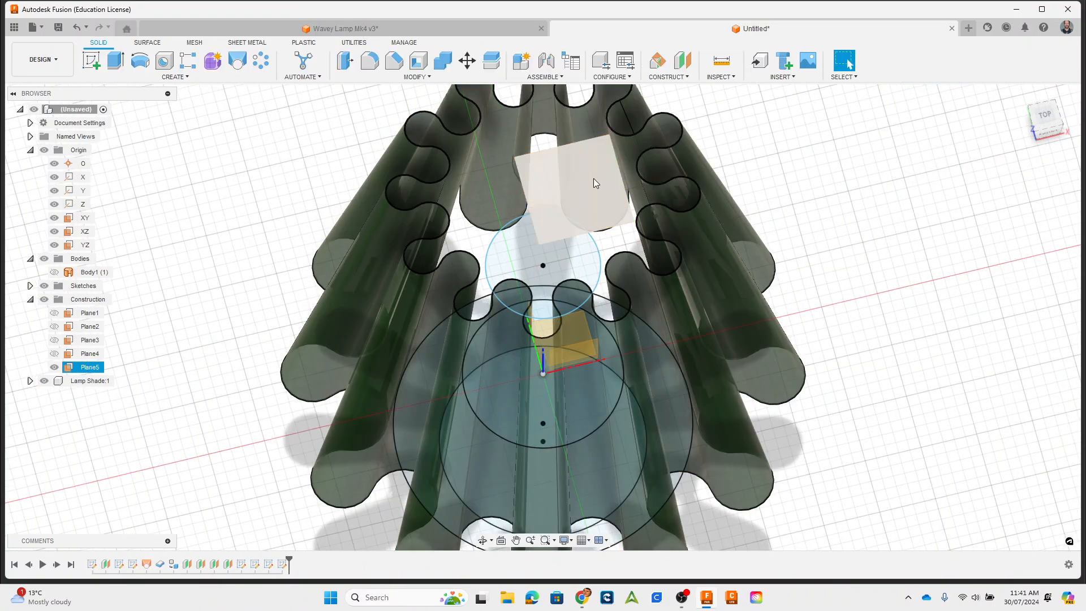
Sketch a 170 mm diameter circle centred on the origin, on the topmost plane inside the lamp shade, and finish the sketch
{"action": "left_click", "coordinate": [593, 179]}
{"action": "left_click", "coordinate": [91, 60]}
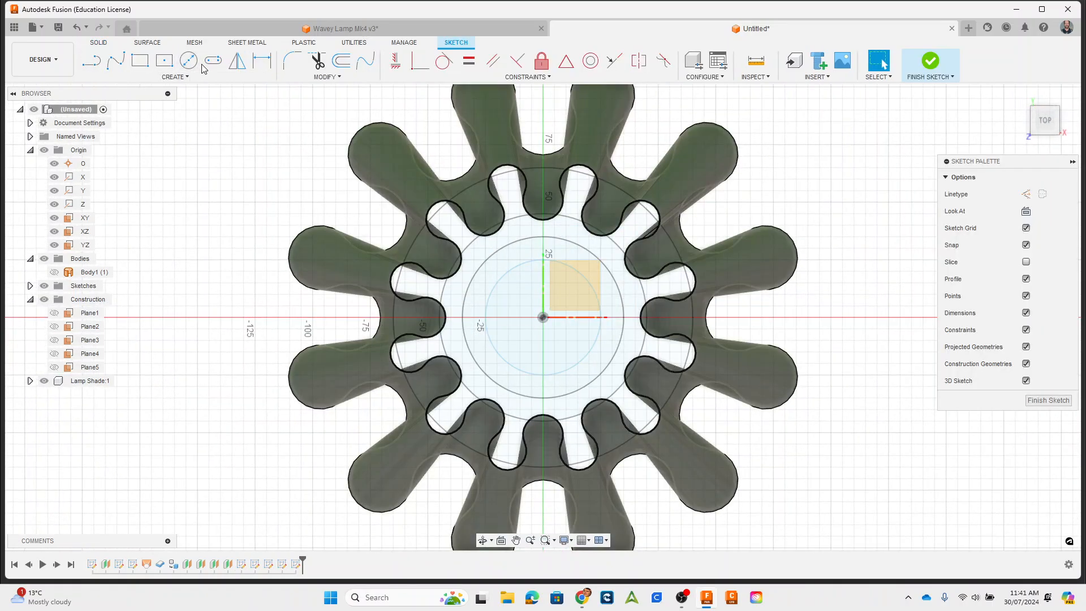
{"action": "left_click", "coordinate": [189, 60]}
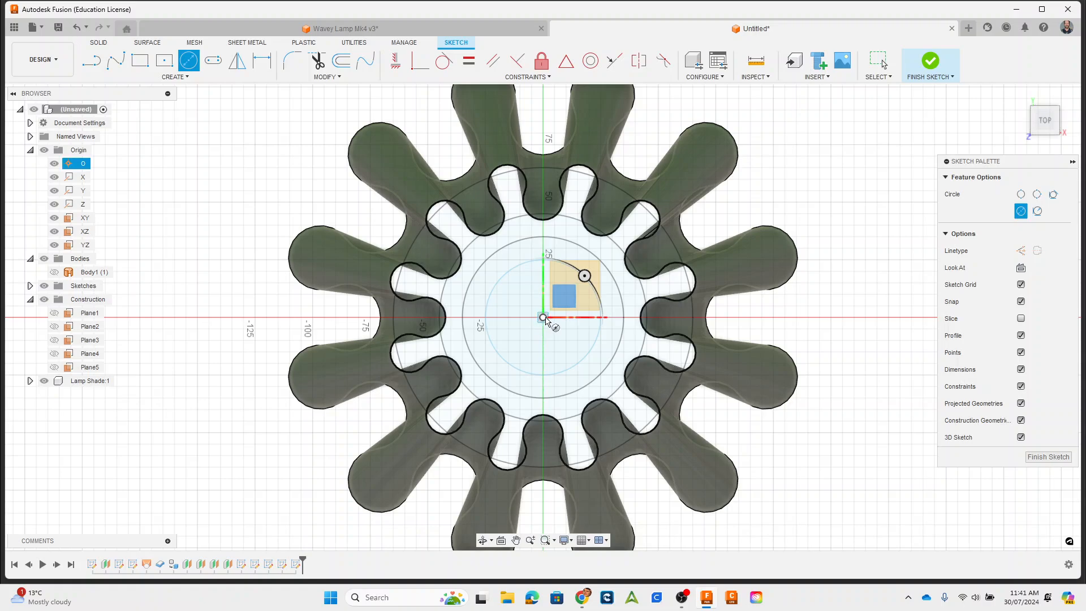
{"action": "middle_click_drag", "start_coordinate": [747, 349], "coordinate": [745, 273], "text": "shift"}
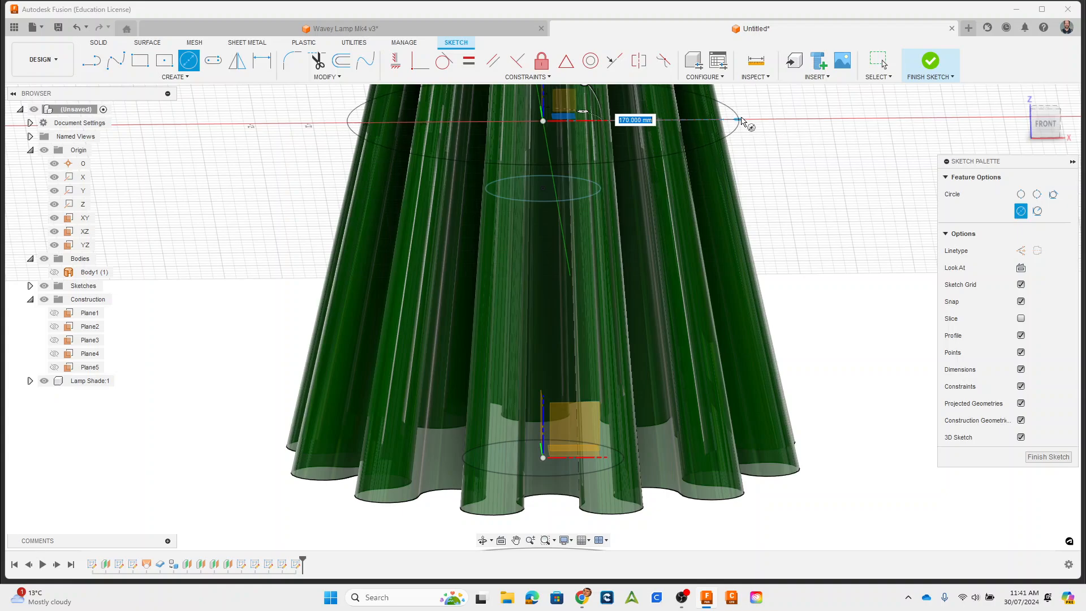
{"action": "left_click", "coordinate": [741, 120]}
{"action": "middle_click_drag", "start_coordinate": [741, 120], "coordinate": [713, 356], "text": "shift"}
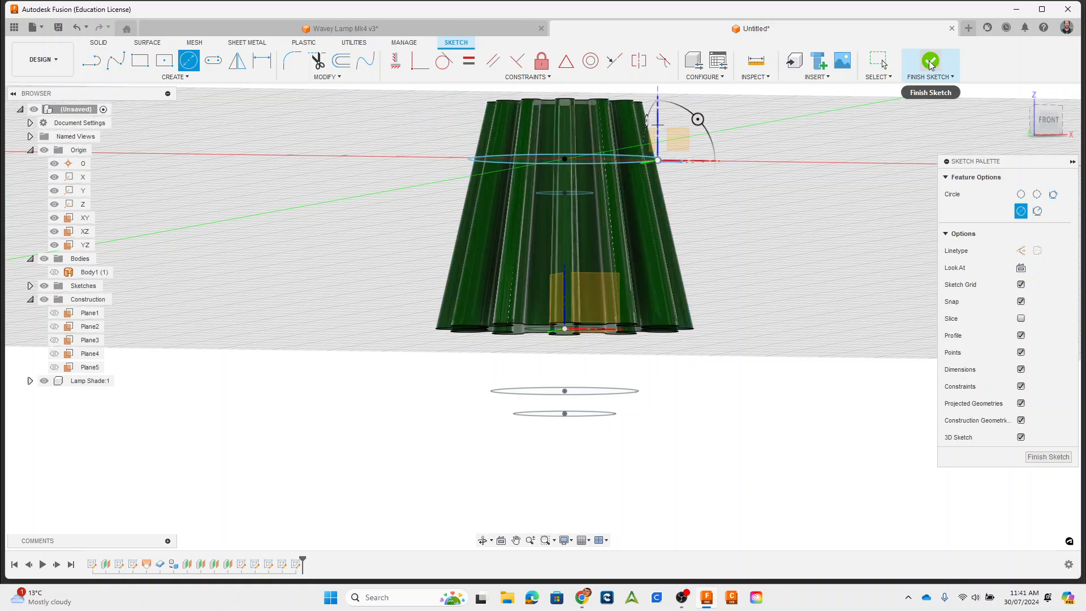
{"action": "left_click", "coordinate": [931, 63]}
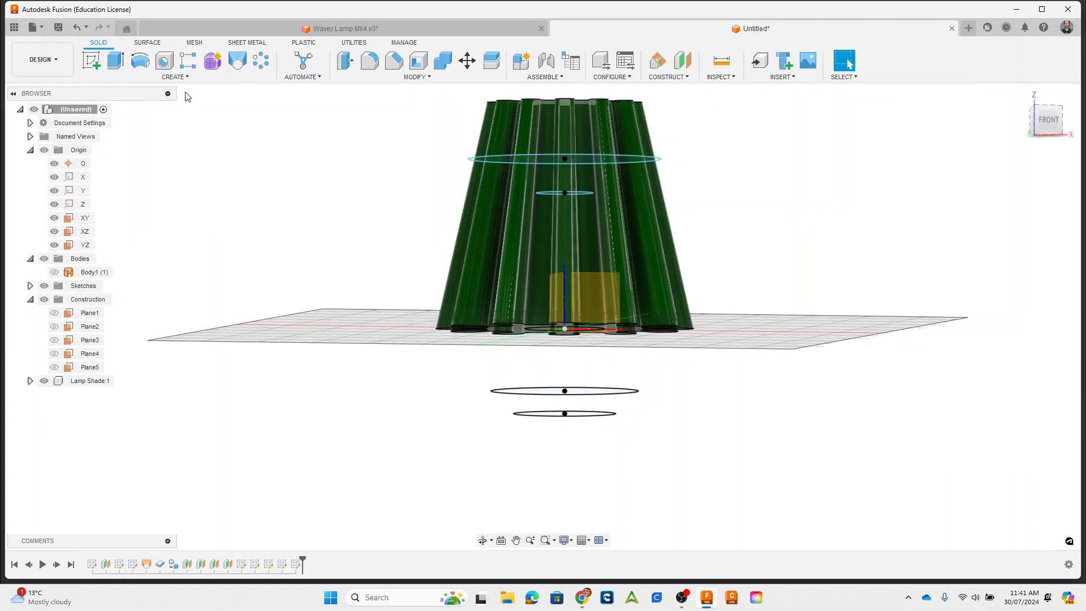
Set up a loft through the five concentric circles, selecting the profiles in order from the lowest to the highest
{"action": "left_click", "coordinate": [238, 64]}
{"action": "middle_click_drag", "start_coordinate": [649, 400], "coordinate": [663, 425], "text": "shift"}
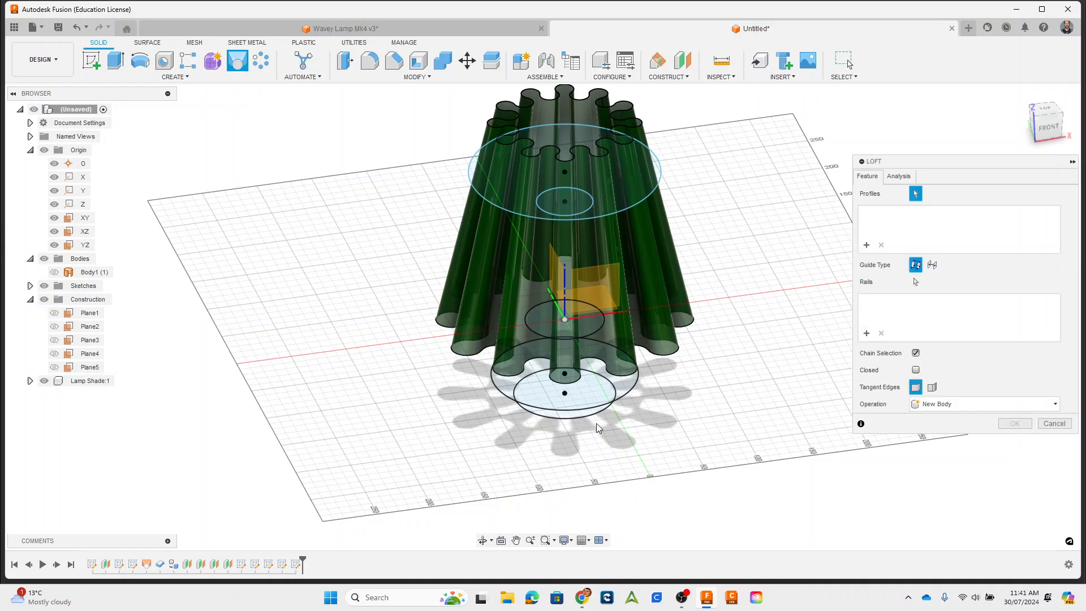
{"action": "middle_click_drag", "start_coordinate": [597, 424], "coordinate": [595, 385], "text": "shift"}
{"action": "left_click", "coordinate": [581, 362]}
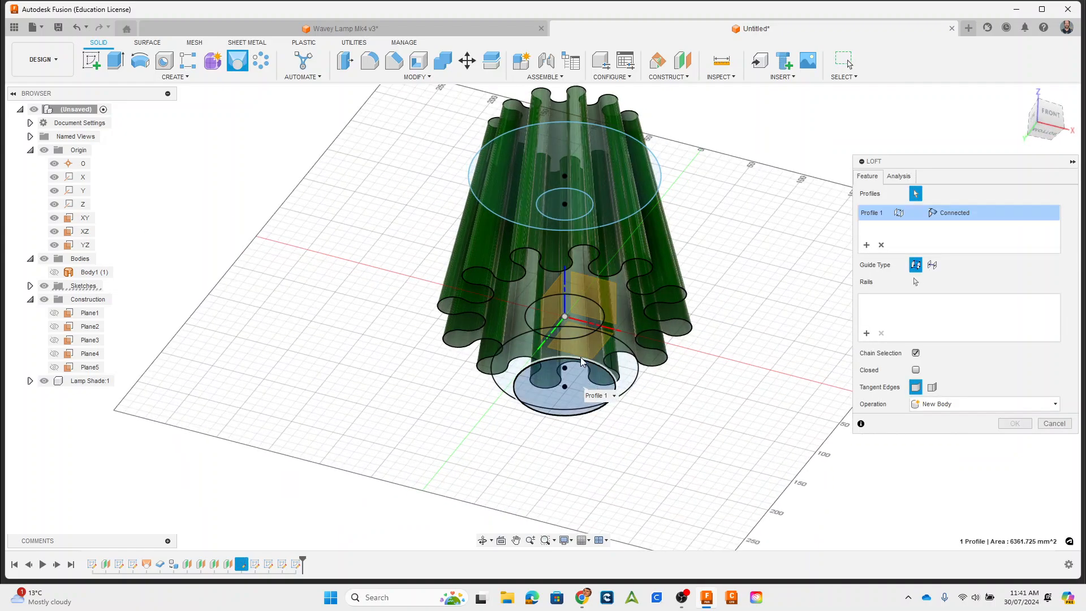
{"action": "left_click", "coordinate": [579, 344]}
{"action": "left_click", "coordinate": [575, 309]}
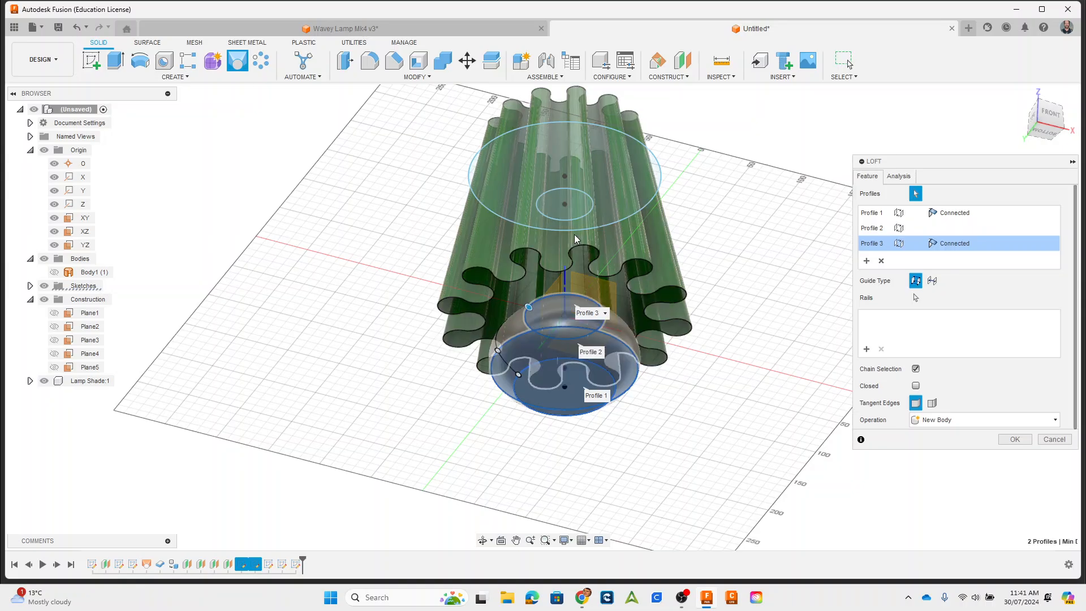
{"action": "middle_click_drag", "start_coordinate": [577, 249], "coordinate": [578, 226], "text": "shift"}
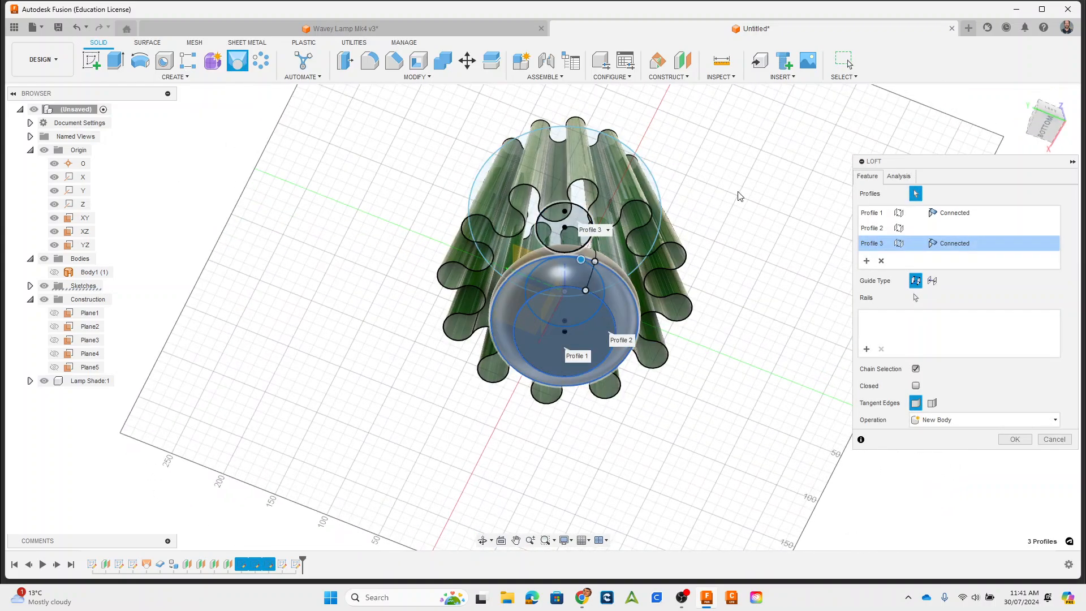
{"action": "middle_click_drag", "start_coordinate": [681, 206], "coordinate": [672, 269], "text": "shift"}
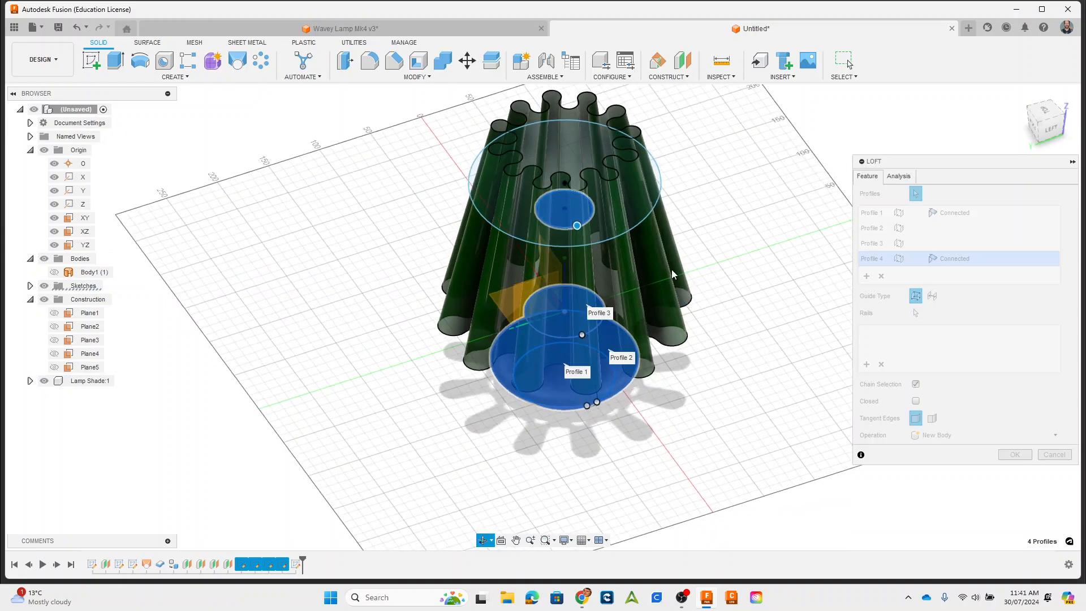
{"action": "left_click", "coordinate": [655, 182]}
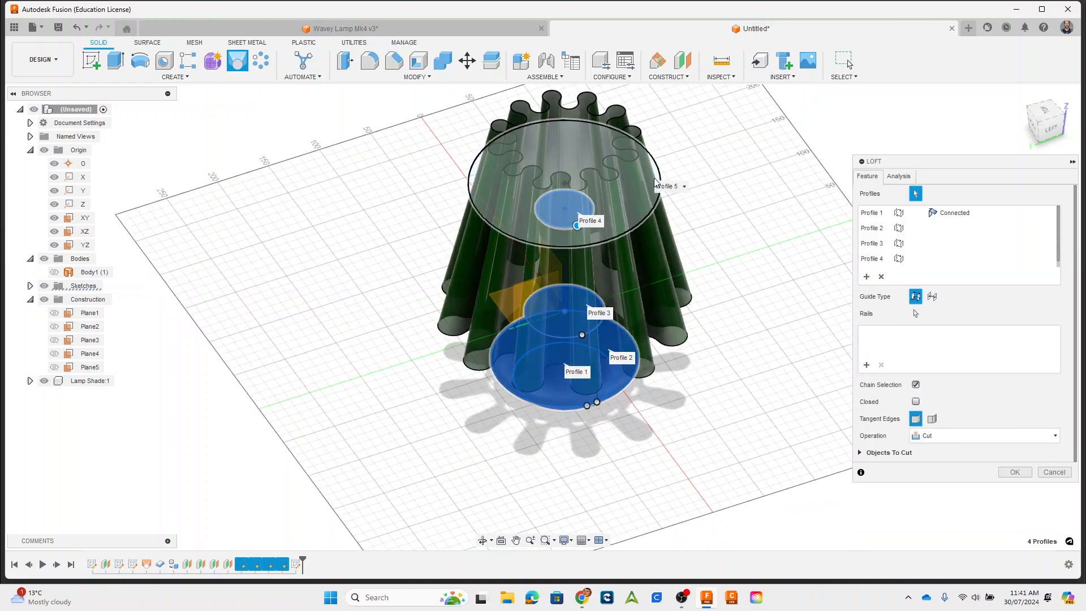
Create the loft as a new component, hiding the lamp shade to check the base's silhouette
{"action": "left_click", "coordinate": [969, 436]}
{"action": "left_click", "coordinate": [945, 496]}
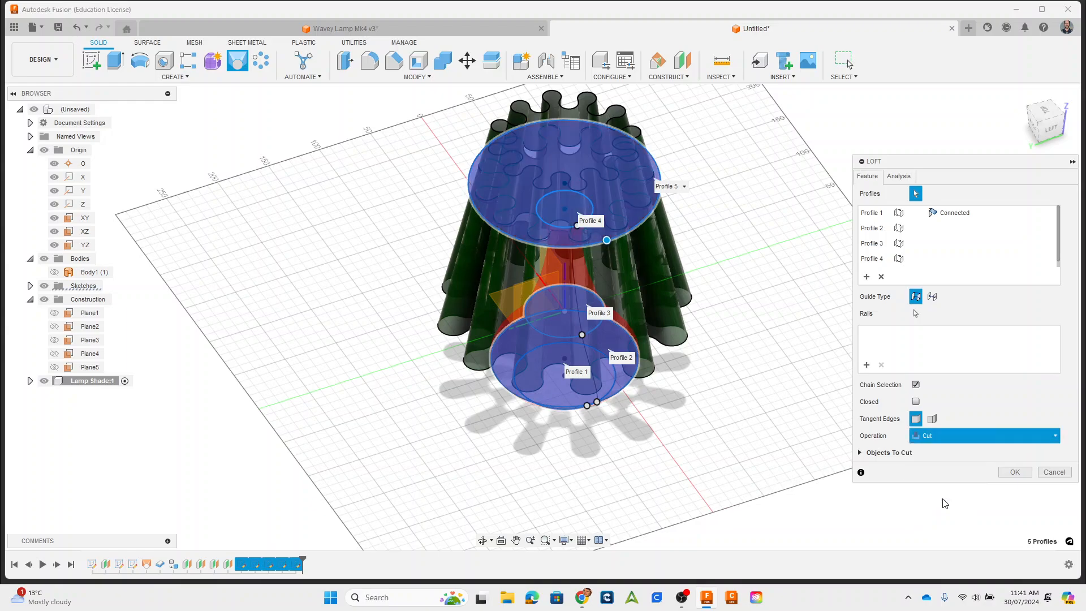
{"action": "mouse_move", "coordinate": [683, 437]}
{"action": "middle_mouse_down", "text": "shift"}
{"action": "mouse_move", "coordinate": [696, 398]}
{"action": "mouse_move", "coordinate": [689, 417]}
{"action": "middle_mouse_up", "text": "shift"}
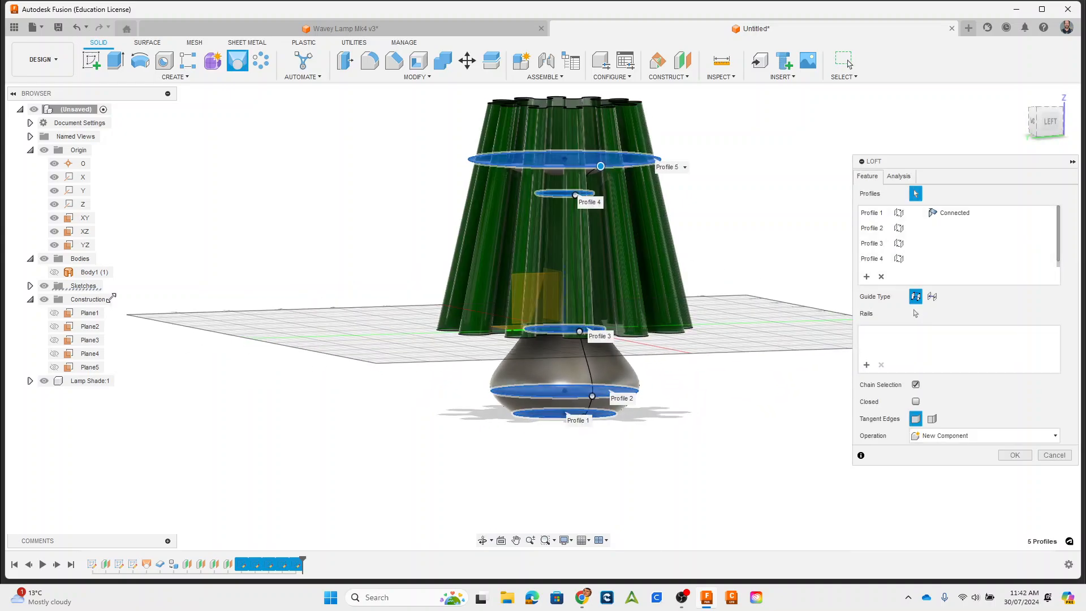
{"action": "left_click", "coordinate": [44, 381]}
{"action": "mouse_move", "coordinate": [640, 292]}
{"action": "middle_mouse_down", "text": "shift"}
{"action": "mouse_move", "coordinate": [631, 286]}
{"action": "mouse_move", "coordinate": [638, 255]}
{"action": "mouse_move", "coordinate": [644, 316]}
{"action": "mouse_move", "coordinate": [645, 290]}
{"action": "middle_mouse_up", "text": "shift"}
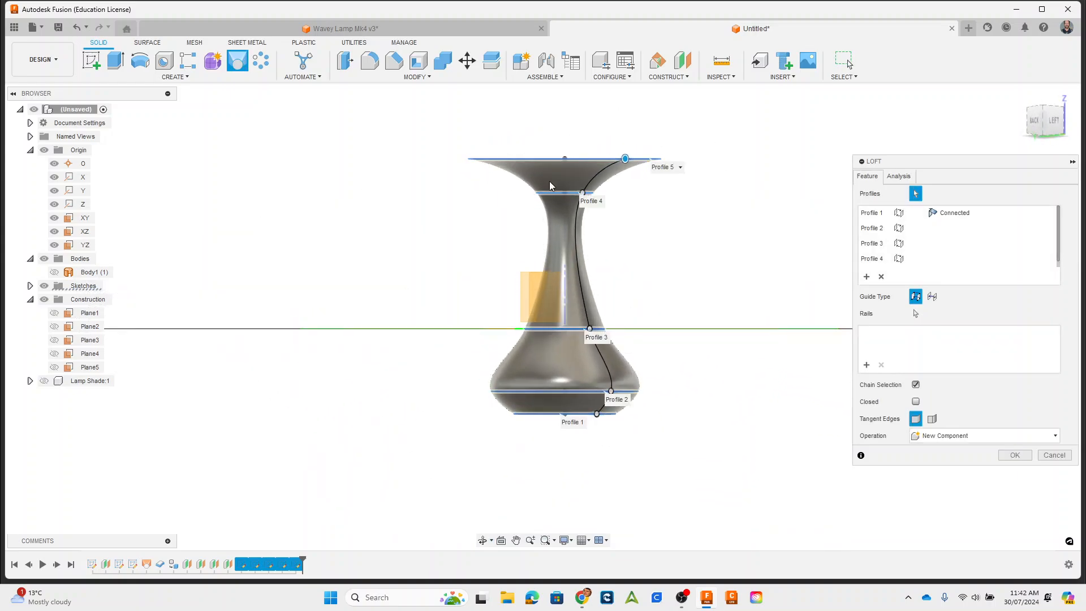
{"action": "scroll", "coordinate": [619, 226], "scroll_direction": "up", "scroll_amount": 3}
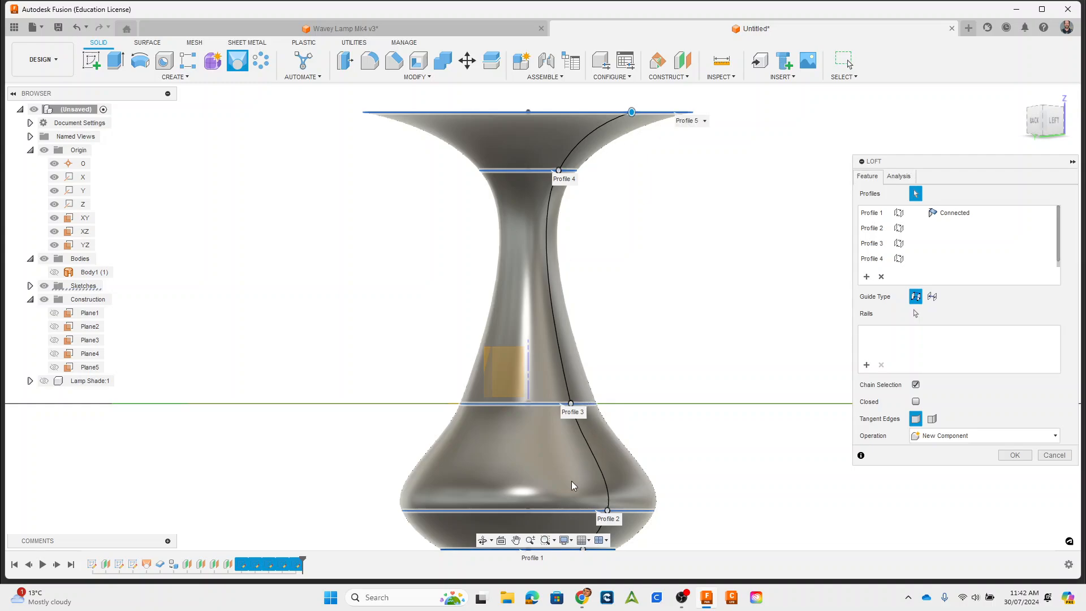
{"action": "middle_click_drag", "start_coordinate": [636, 467], "coordinate": [667, 366]}
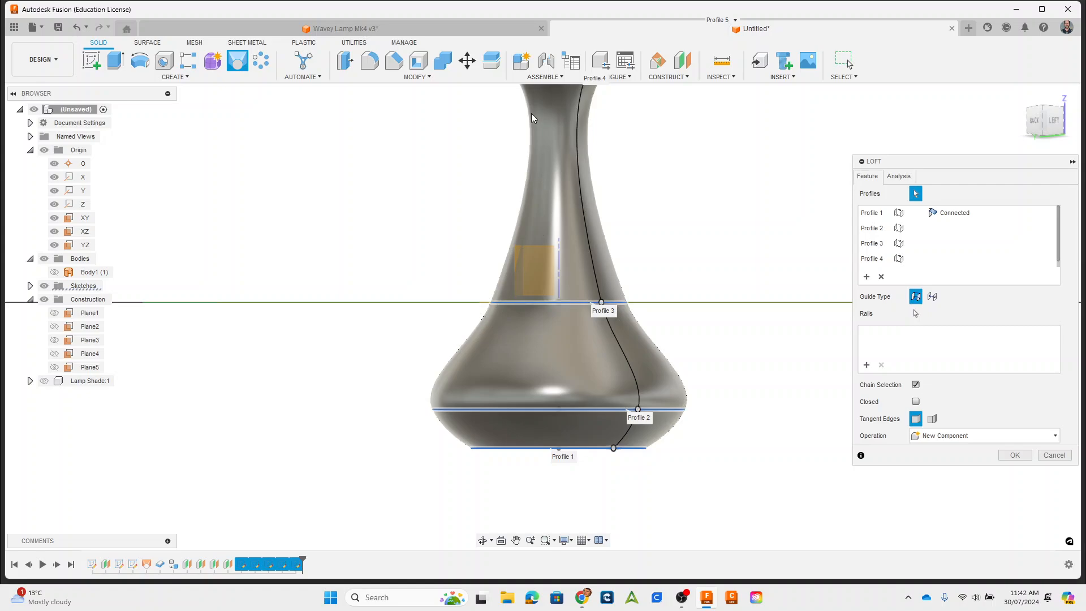
{"action": "middle_click_drag", "start_coordinate": [653, 291], "coordinate": [642, 481]}
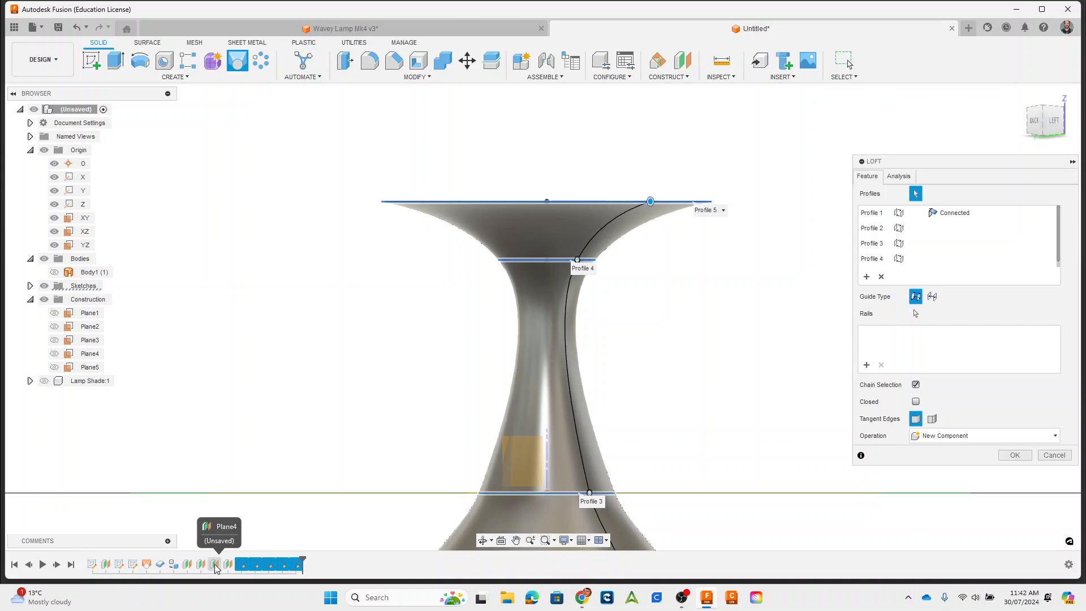
{"action": "middle_click_drag", "start_coordinate": [319, 351], "coordinate": [327, 434], "text": "shift"}
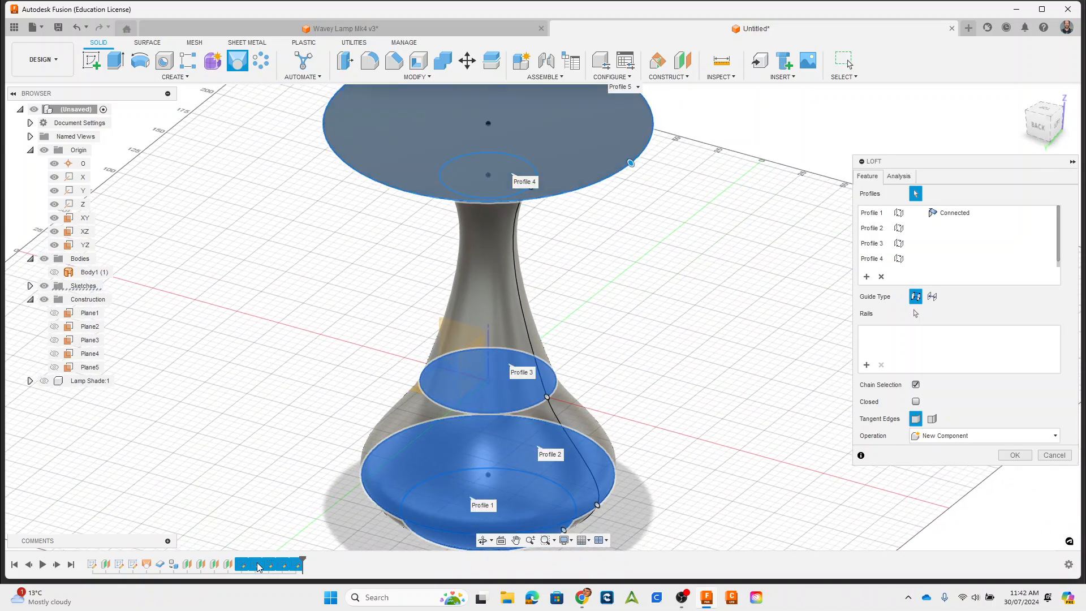
{"action": "left_click", "coordinate": [1014, 456]}
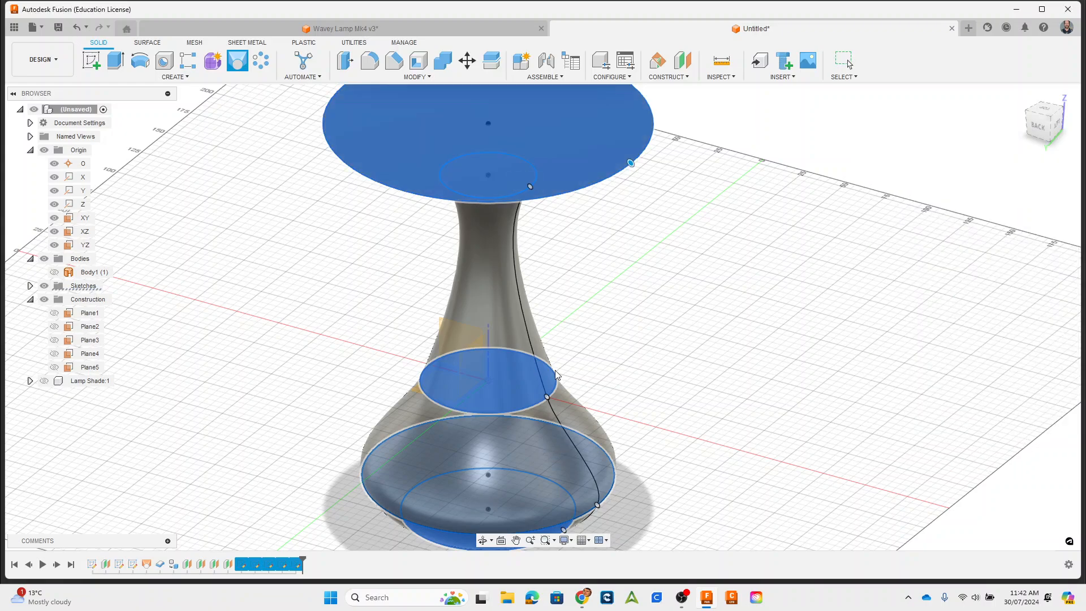
Set the offset of Plane4, the plane at the lamp base's narrow neck, to 100 mm from the XY plane
{"action": "left_click", "coordinate": [214, 564]}
{"action": "middle_click_drag", "start_coordinate": [289, 388], "coordinate": [348, 416], "text": "shift"}
{"action": "right_click", "coordinate": [216, 564]}
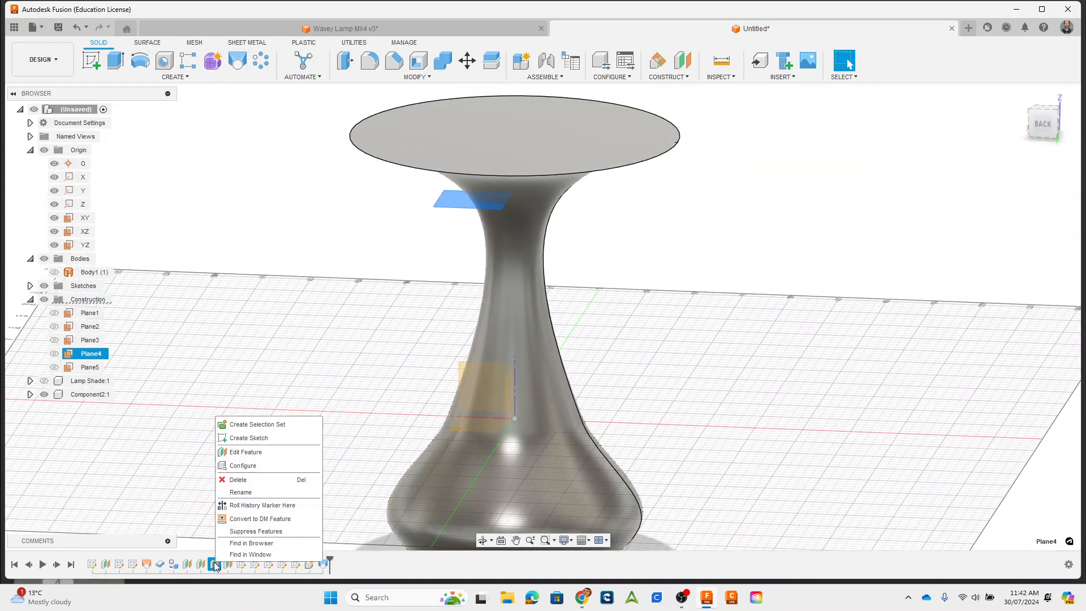
{"action": "left_click", "coordinate": [244, 453]}
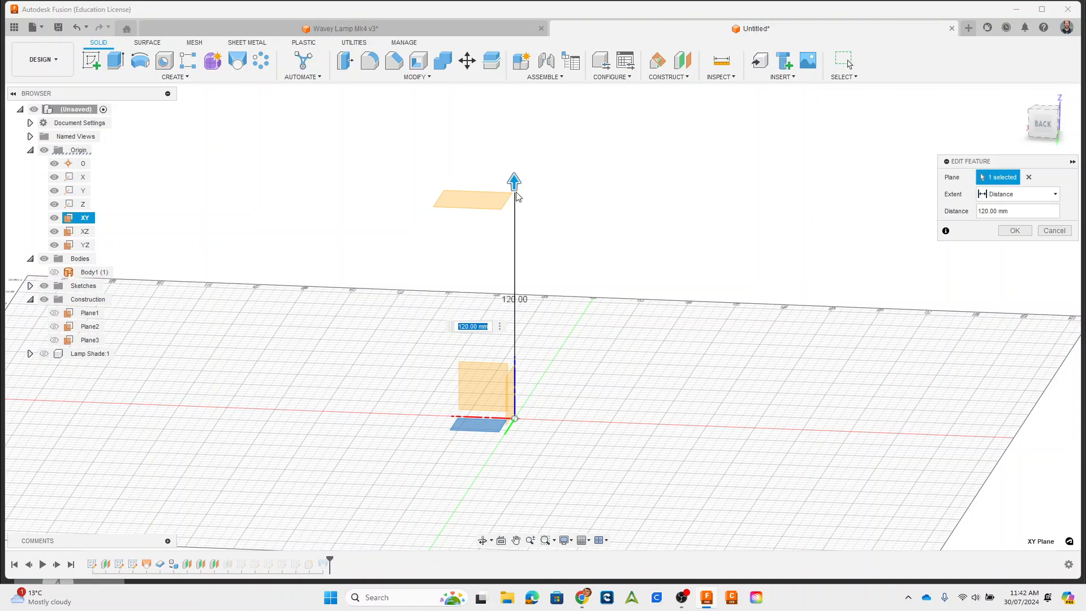
{"action": "left_click_drag", "start_coordinate": [515, 182], "coordinate": [516, 218]}
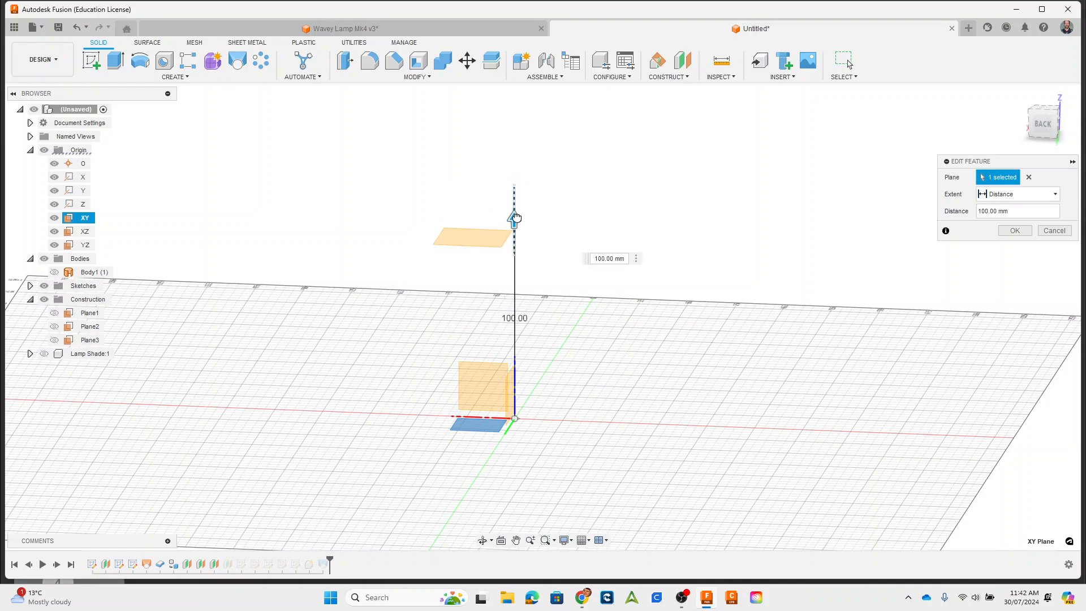
{"action": "left_click", "coordinate": [1015, 230]}
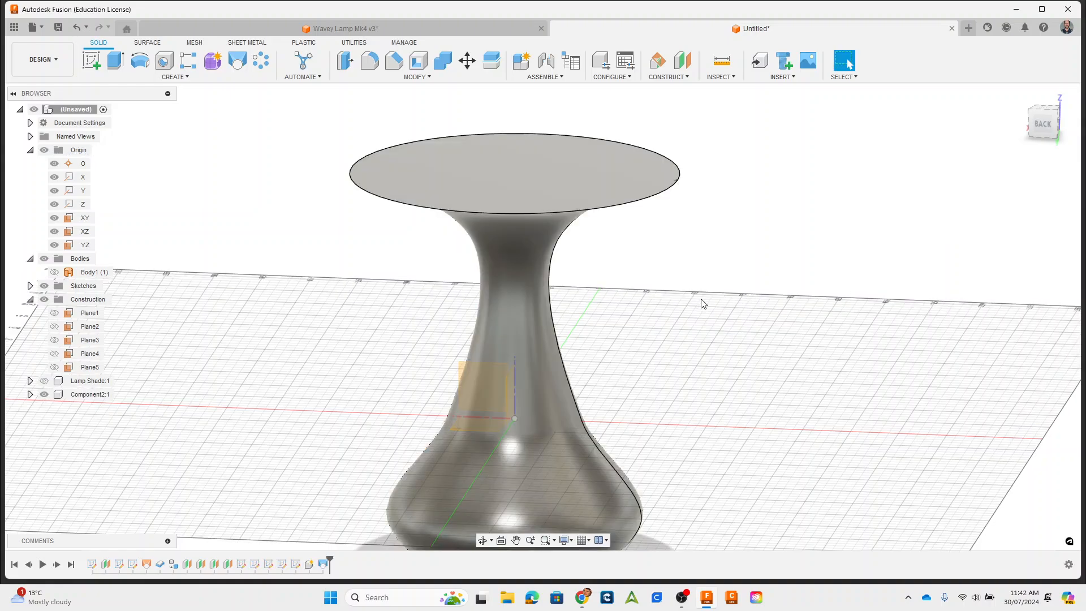
{"action": "middle_click_drag", "start_coordinate": [703, 300], "coordinate": [692, 296], "text": "shift"}
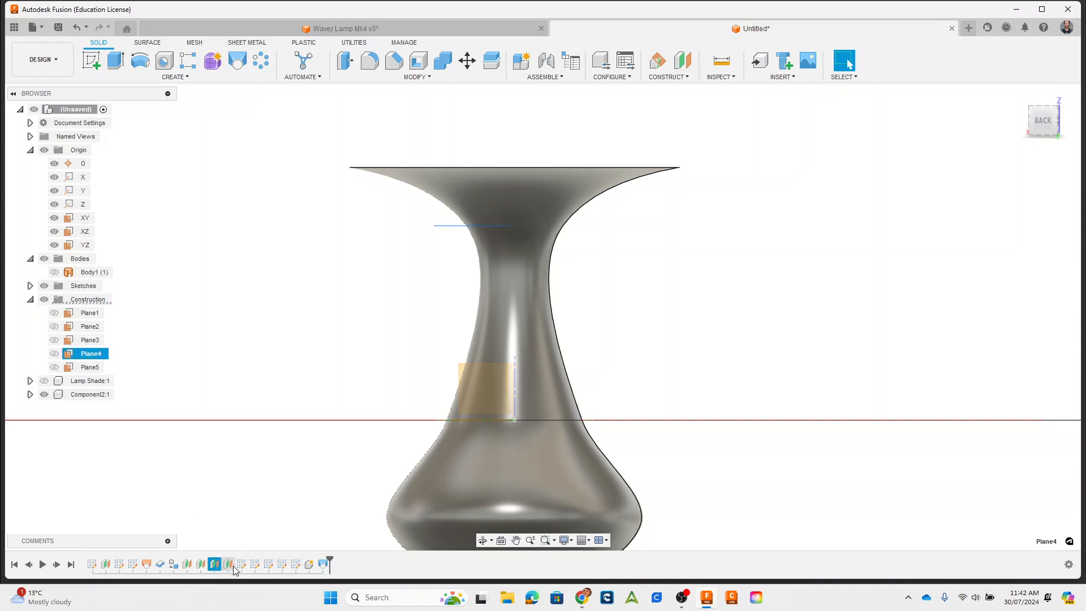
Open the offset of Plane5, the topmost construction plane, for editing
{"action": "left_click", "coordinate": [187, 564]}
{"action": "left_click", "coordinate": [229, 565]}
{"action": "middle_click_drag", "start_coordinate": [255, 504], "coordinate": [262, 534], "text": "shift"}
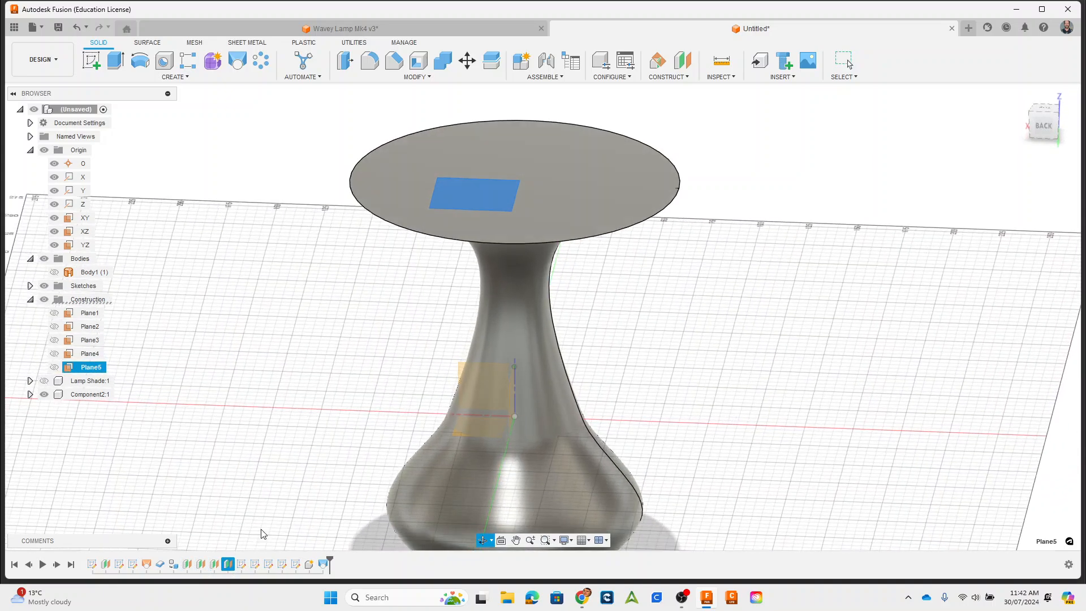
{"action": "right_click", "coordinate": [232, 571]}
{"action": "left_click", "coordinate": [295, 457]}
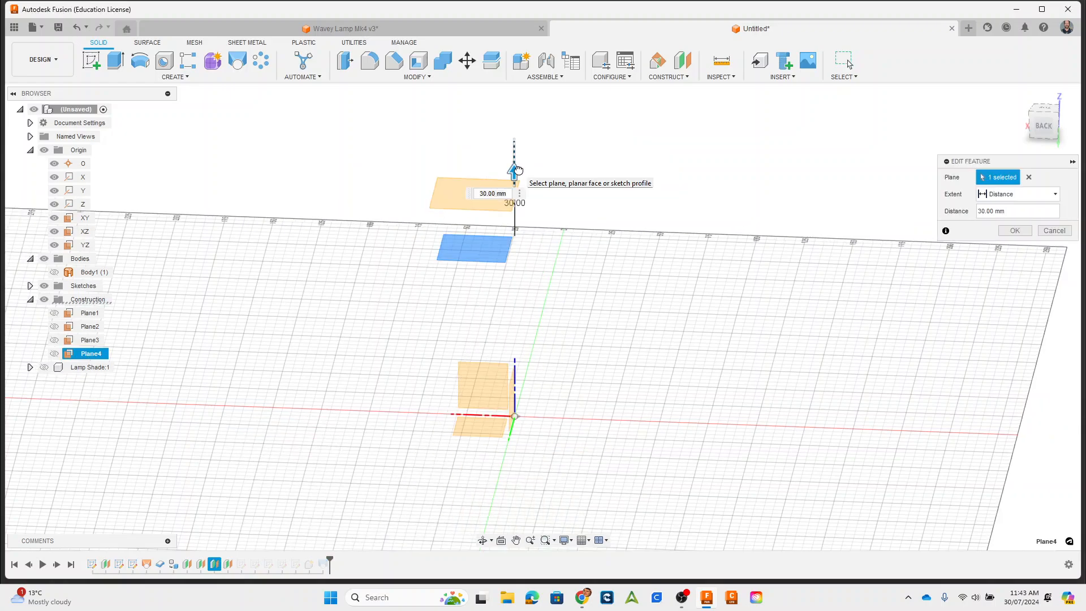
Set the offset of the uppermost construction plane, Plane5, to 55 mm above Plane4
{"action": "left_click_drag", "start_coordinate": [518, 169], "coordinate": [518, 125]}
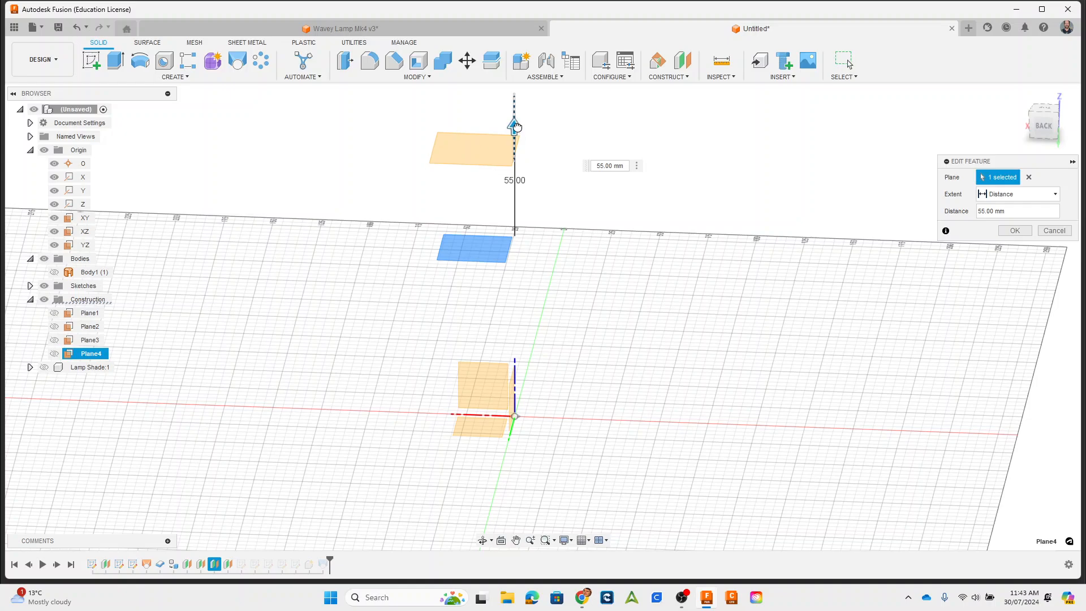
{"action": "left_click", "coordinate": [1017, 235]}
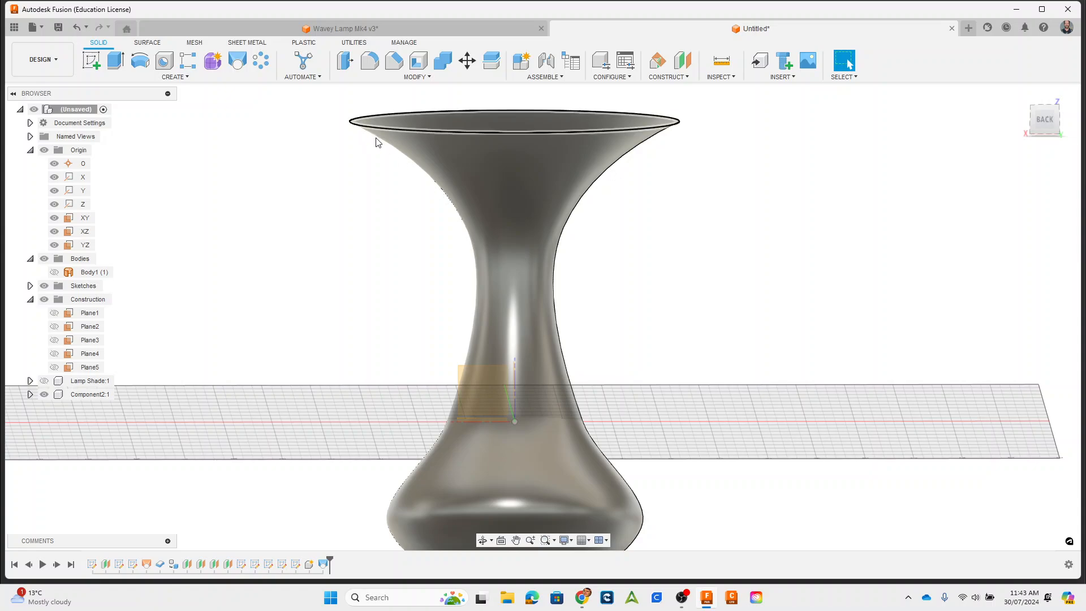
Edit Plane4 at the neck of the stand and set its offset from the XY plane to 85 mm
{"action": "middle_click_drag", "start_coordinate": [671, 240], "coordinate": [668, 253], "text": "shift"}
{"action": "left_click", "coordinate": [215, 565]}
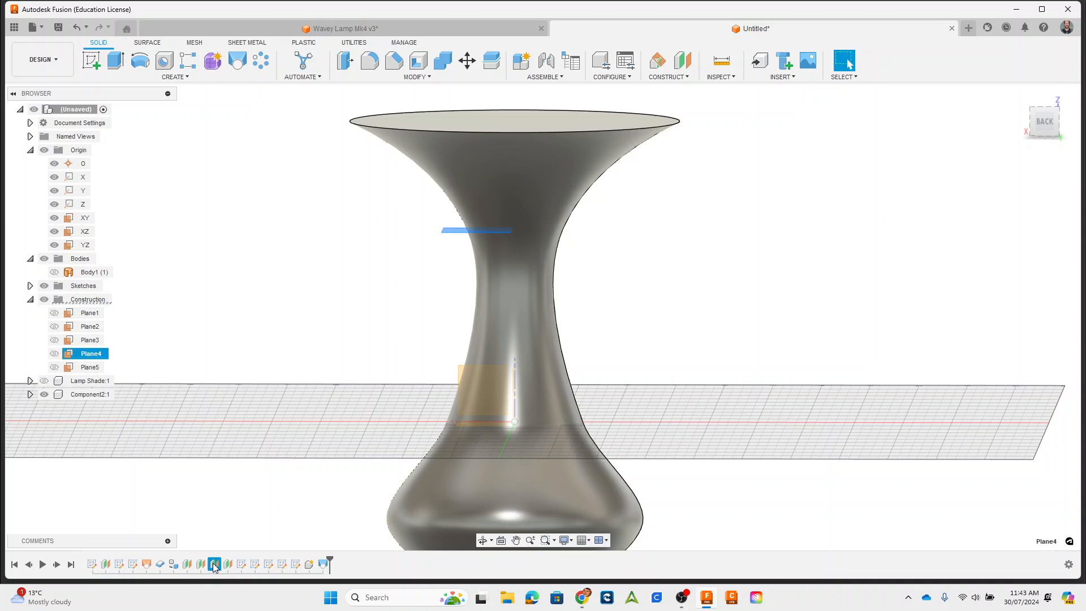
{"action": "right_click", "coordinate": [215, 564]}
{"action": "left_click", "coordinate": [238, 453]}
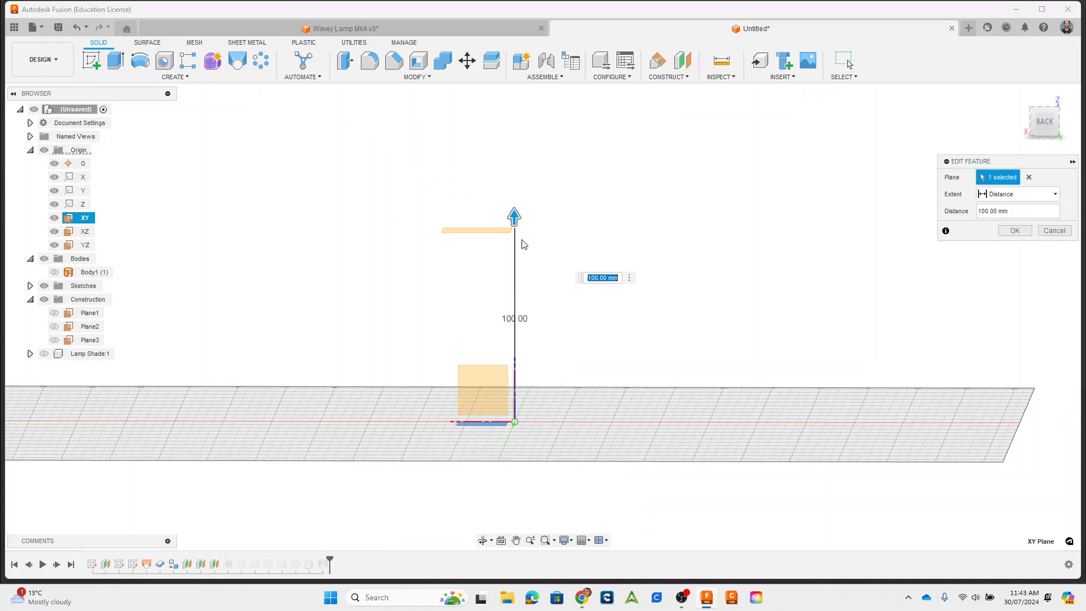
{"action": "left_click_drag", "start_coordinate": [514, 216], "coordinate": [514, 245]}
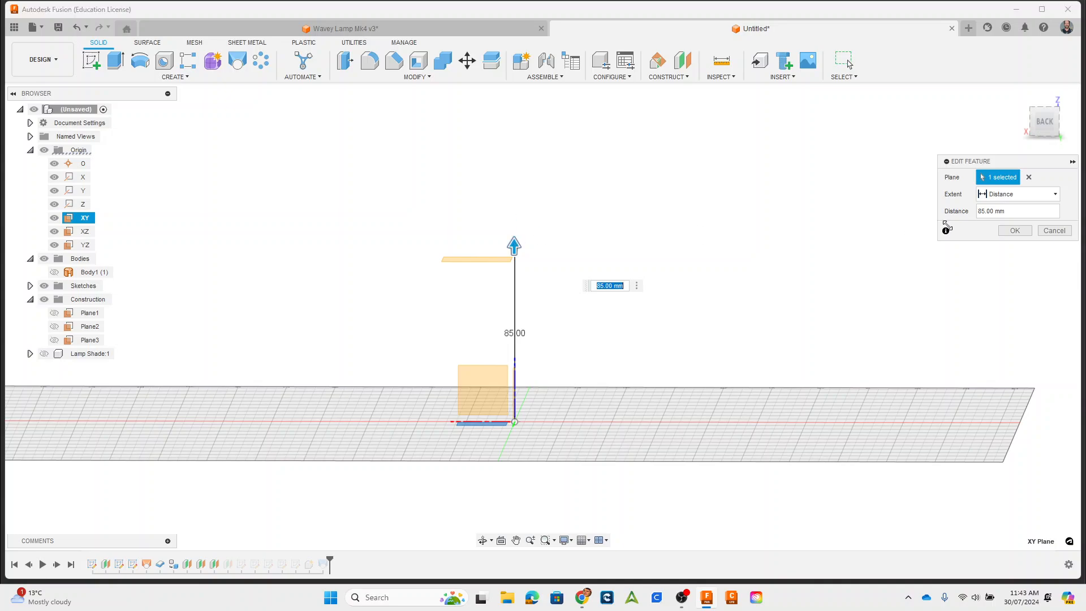
{"action": "left_click", "coordinate": [1013, 231]}
Edit Plane3 at the bulge of the stand and set its offset from Plane2 to 30 mm
{"action": "scroll", "coordinate": [772, 327], "scroll_direction": "down", "scroll_amount": 1}
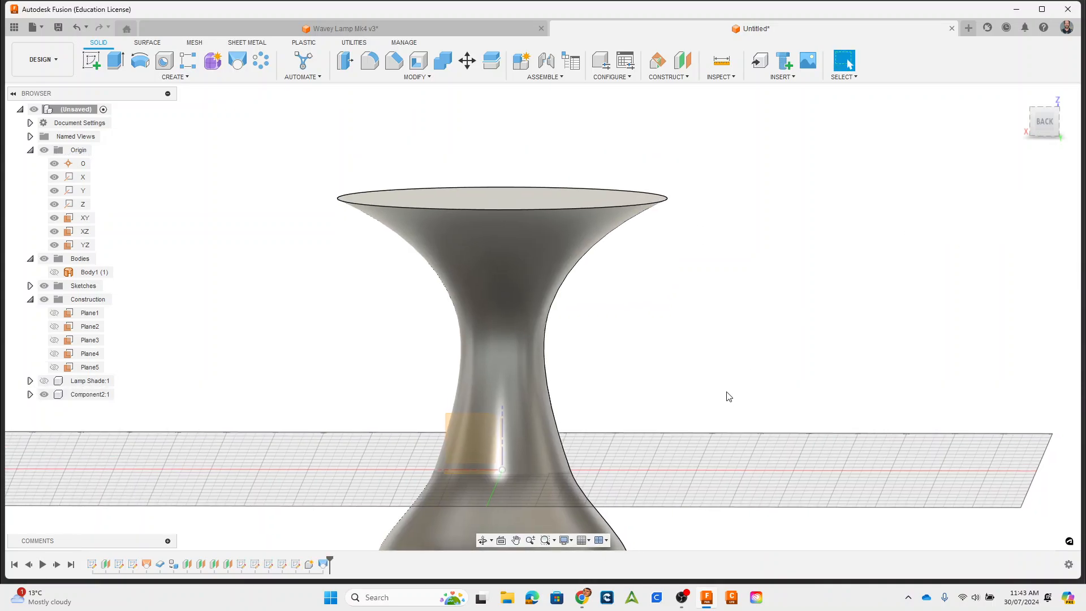
{"action": "middle_click_drag", "start_coordinate": [725, 395], "coordinate": [817, 284]}
{"action": "scroll", "coordinate": [596, 392], "scroll_direction": "up", "scroll_amount": 1}
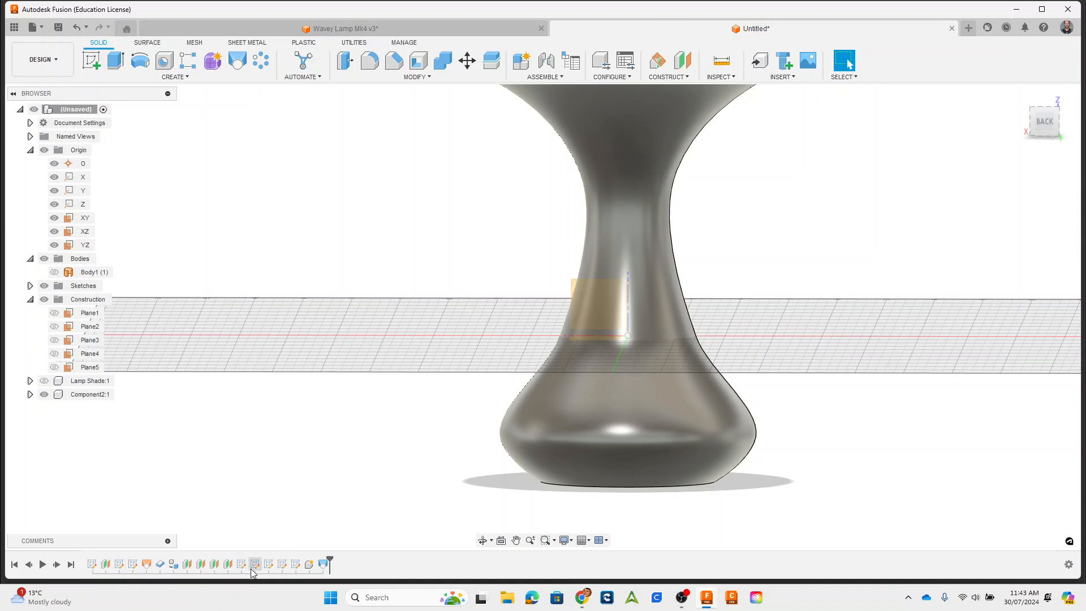
{"action": "left_click", "coordinate": [201, 564]}
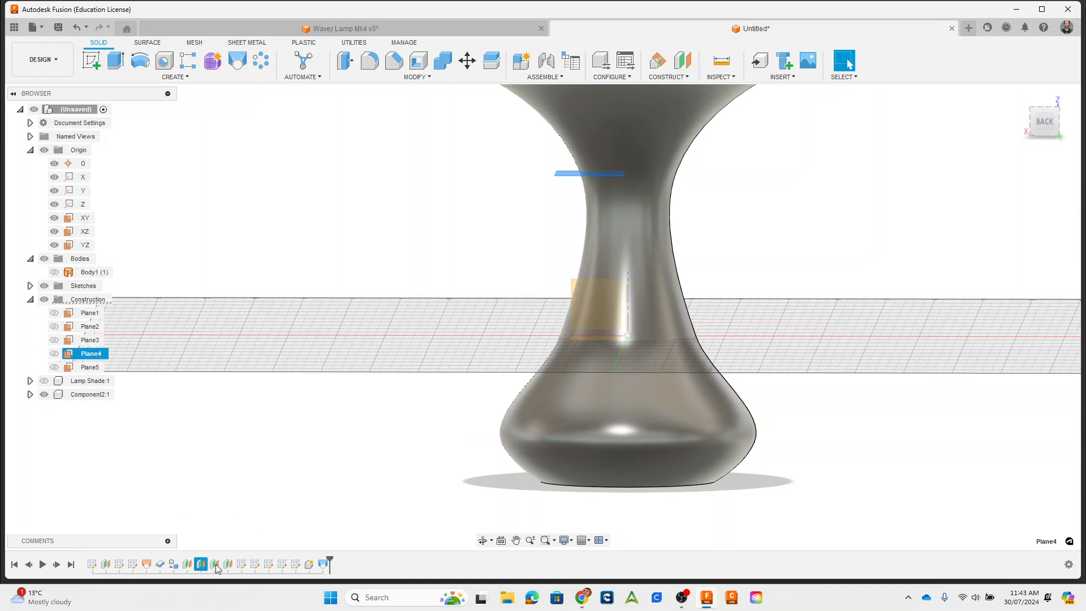
{"action": "left_click", "coordinate": [189, 565]}
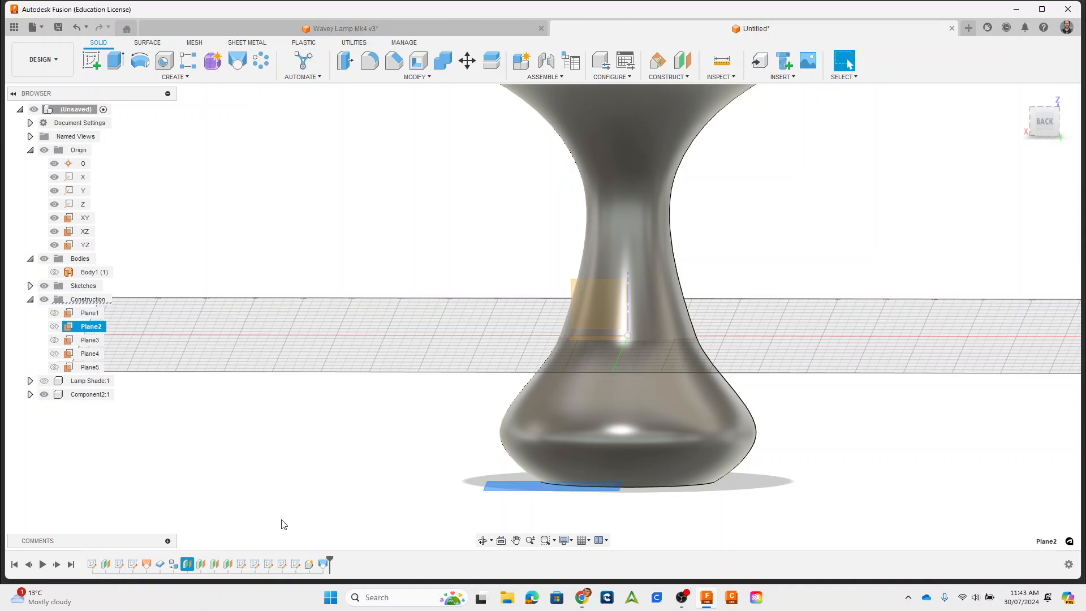
{"action": "right_click", "coordinate": [202, 564]}
{"action": "left_click", "coordinate": [234, 456]}
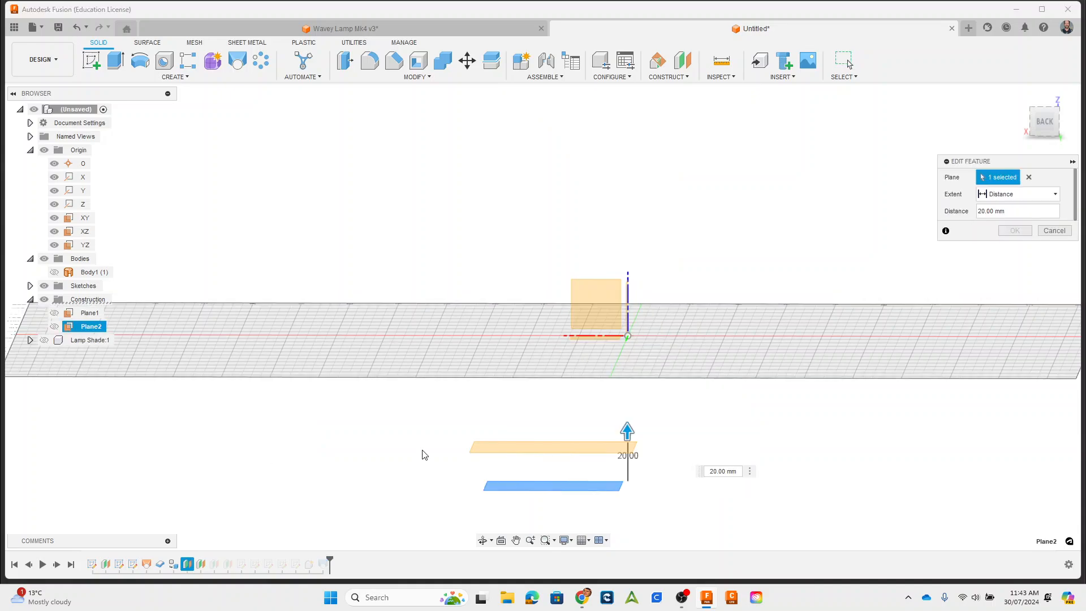
{"action": "left_click_drag", "start_coordinate": [630, 423], "coordinate": [630, 404]}
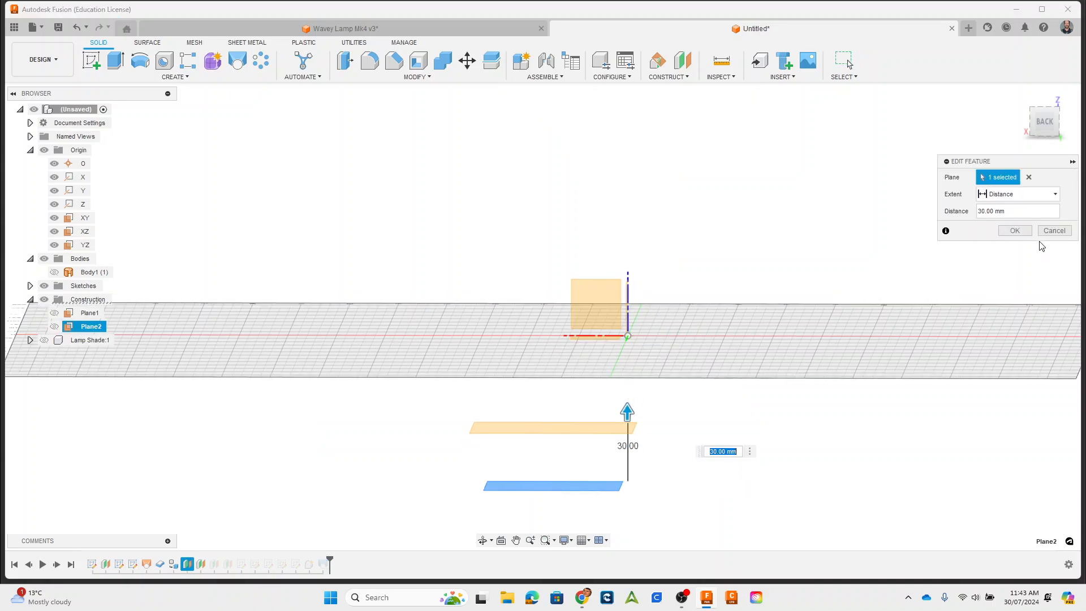
{"action": "left_click", "coordinate": [1015, 231]}
Show the Lamp Shade component together with the lofted stand
{"action": "middle_click_drag", "start_coordinate": [941, 406], "coordinate": [695, 396], "text": "shift"}
{"action": "scroll", "coordinate": [892, 366], "scroll_direction": "down", "scroll_amount": 3}
{"action": "middle_click_drag", "start_coordinate": [695, 396], "coordinate": [781, 428], "text": "shift"}
{"action": "left_click", "coordinate": [50, 385]}
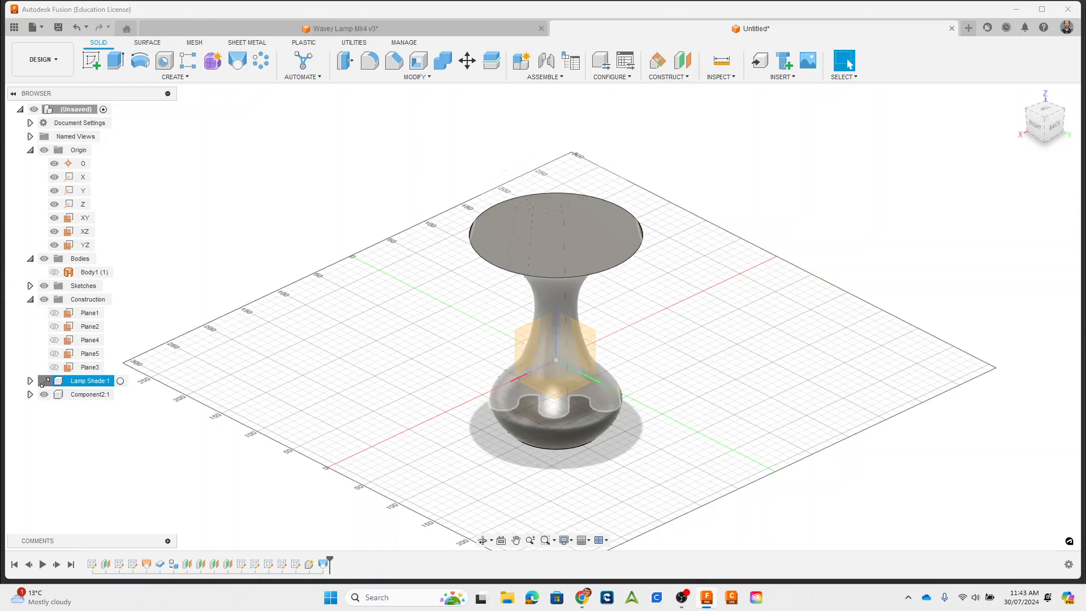
{"action": "middle_click_drag", "start_coordinate": [686, 400], "coordinate": [748, 356], "text": "shift"}
{"action": "key", "text": "Escape"}
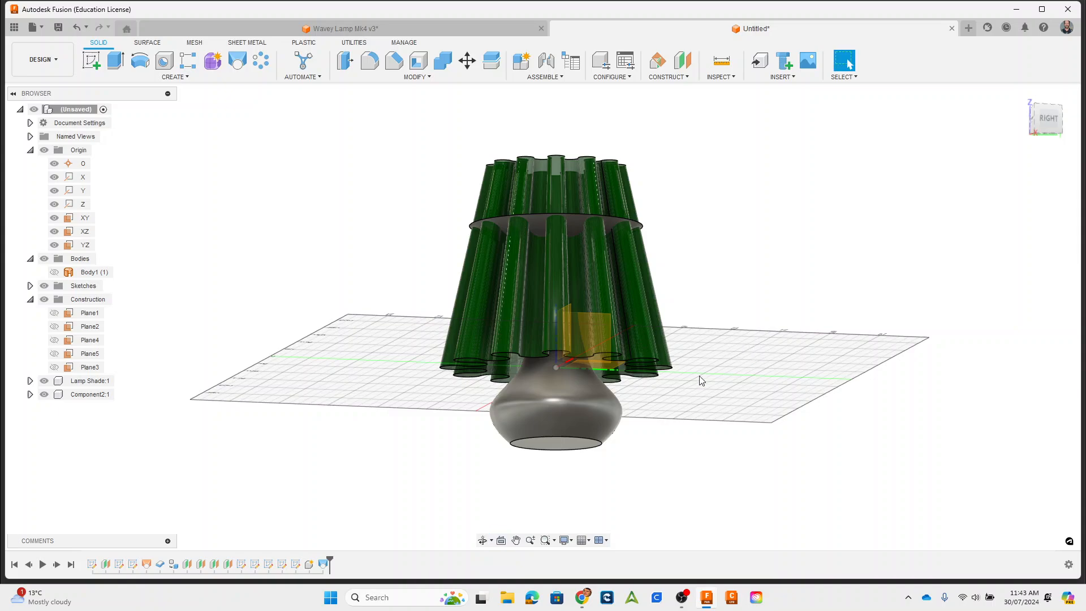
Edit Plane2 at the bottom of the stand and set its offset from the XY plane to -90 mm
{"action": "left_click", "coordinate": [186, 564]}
{"action": "right_click", "coordinate": [187, 564]}
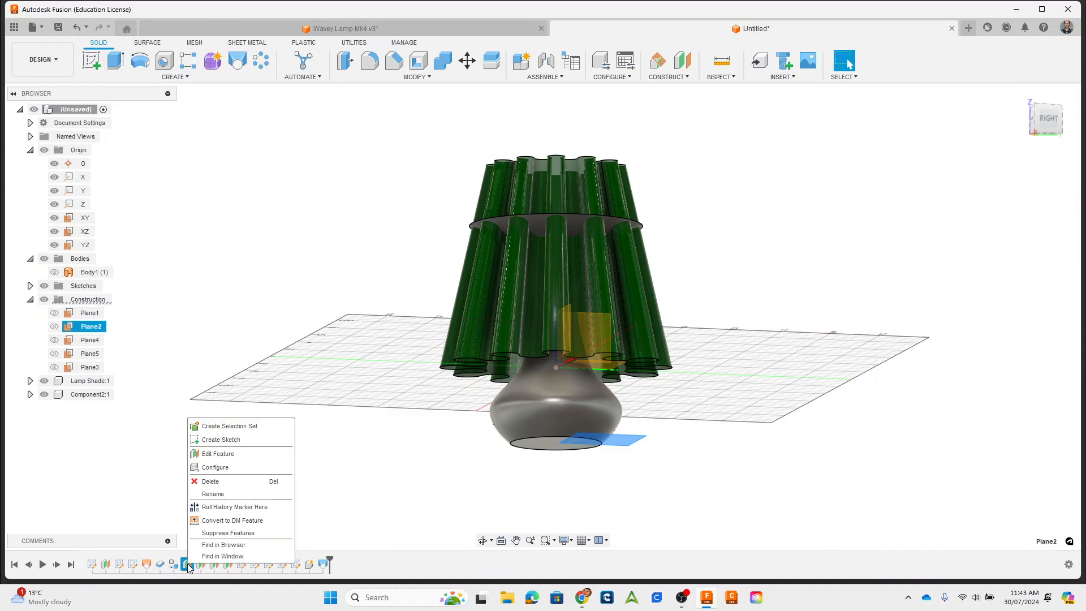
{"action": "left_click", "coordinate": [218, 454]}
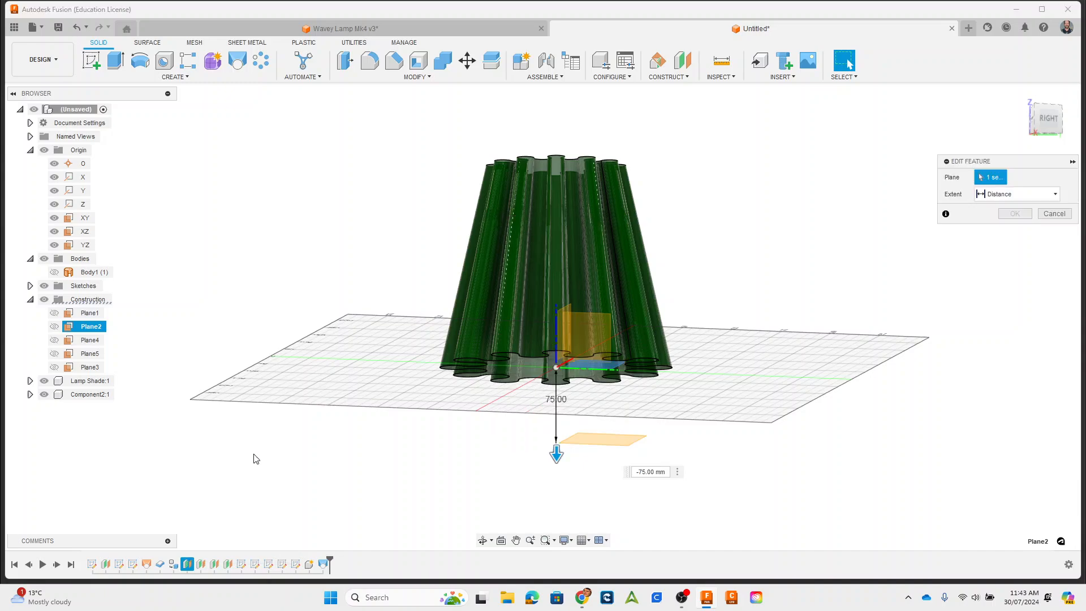
{"action": "left_click_drag", "start_coordinate": [556, 451], "coordinate": [557, 465]}
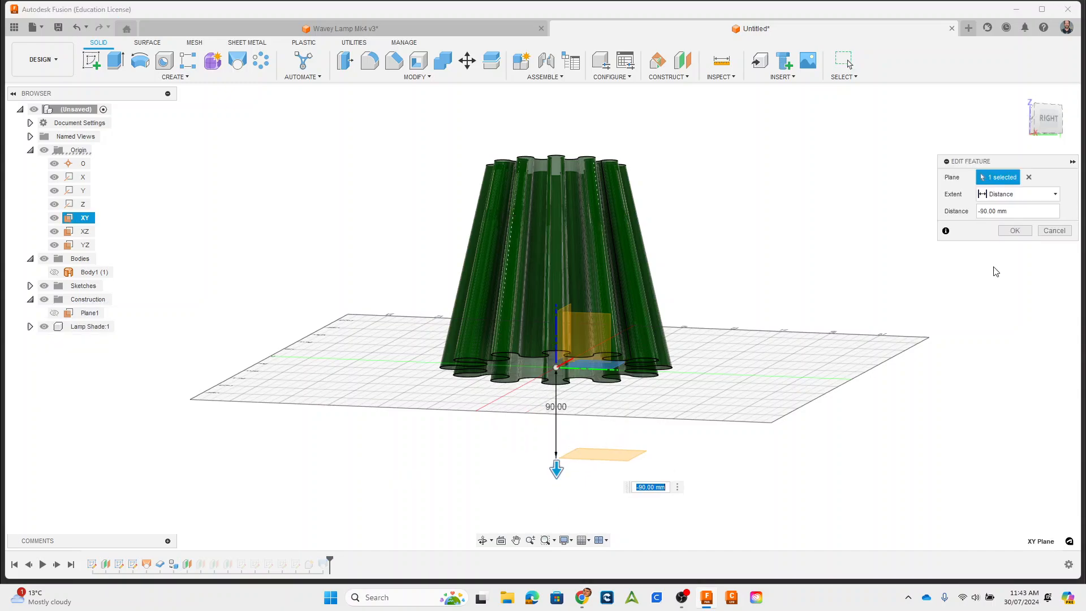
{"action": "left_click", "coordinate": [1018, 232]}
Try a lower position for Plane3 to bring the stand's bulge closer to its base, and undo the change
{"action": "middle_click_drag", "start_coordinate": [839, 417], "coordinate": [765, 388], "text": "shift"}
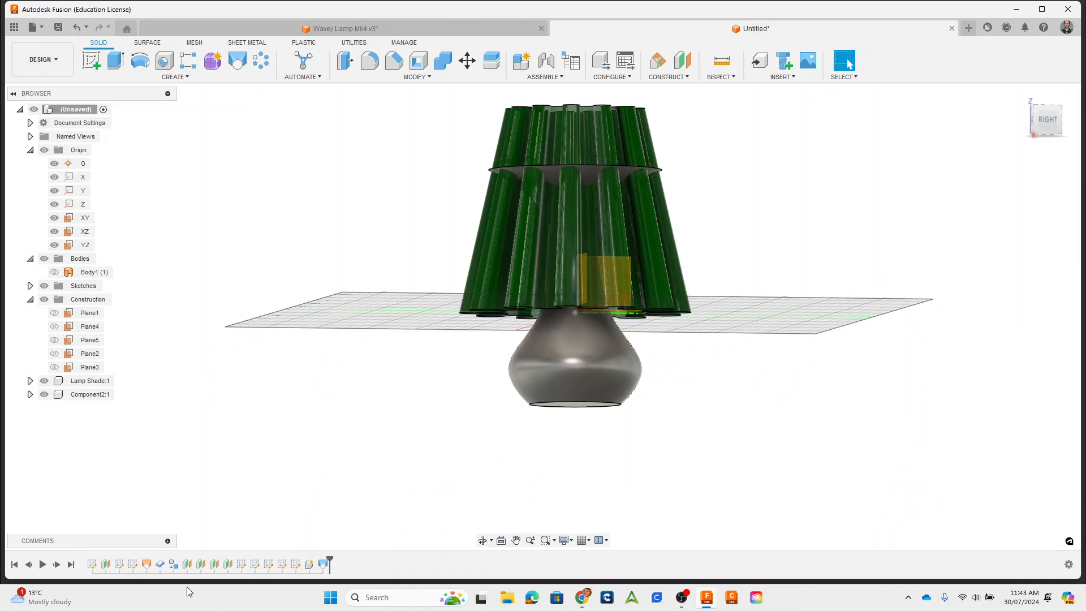
{"action": "right_click", "coordinate": [202, 566]}
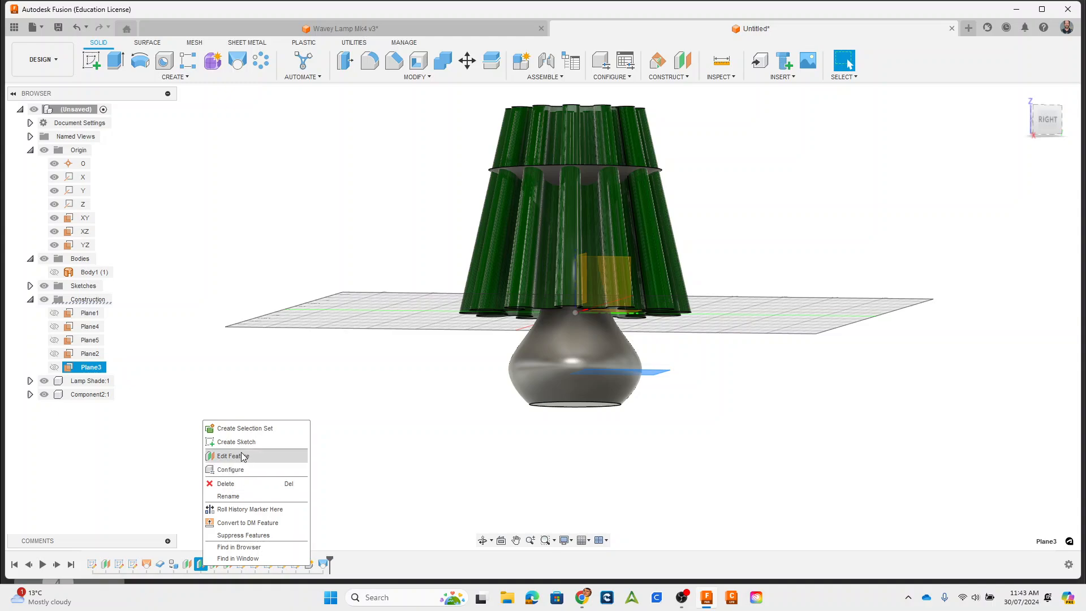
{"action": "left_click", "coordinate": [243, 458]}
{"action": "left_click_drag", "start_coordinate": [575, 363], "coordinate": [573, 379]}
{"action": "left_click", "coordinate": [1015, 230]}
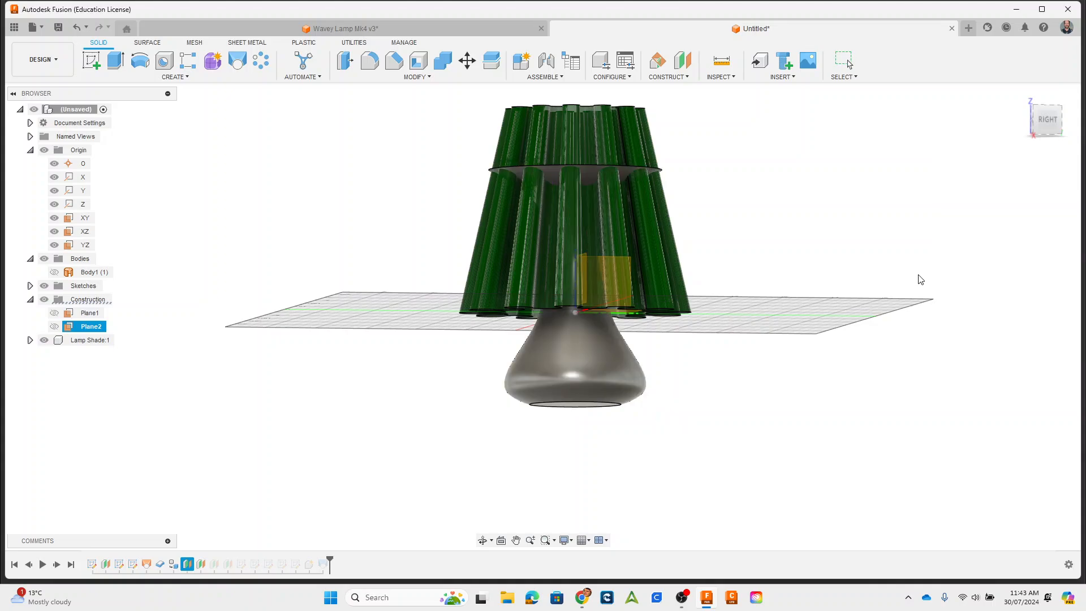
{"action": "middle_click_drag", "start_coordinate": [776, 417], "coordinate": [763, 422], "text": "shift"}
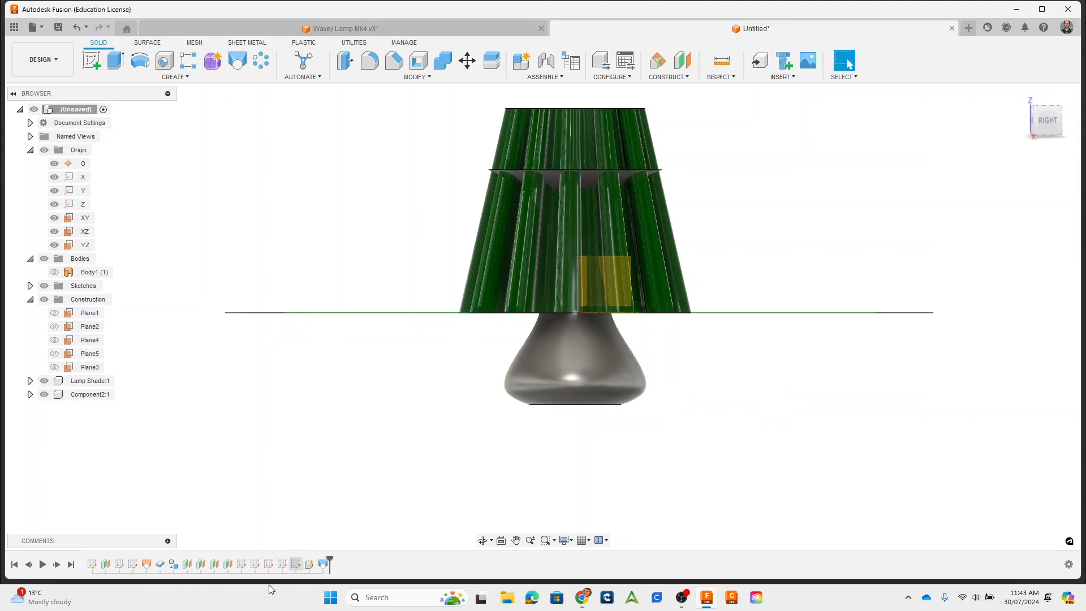
{"action": "left_click_drag", "start_coordinate": [199, 567], "coordinate": [199, 567]}
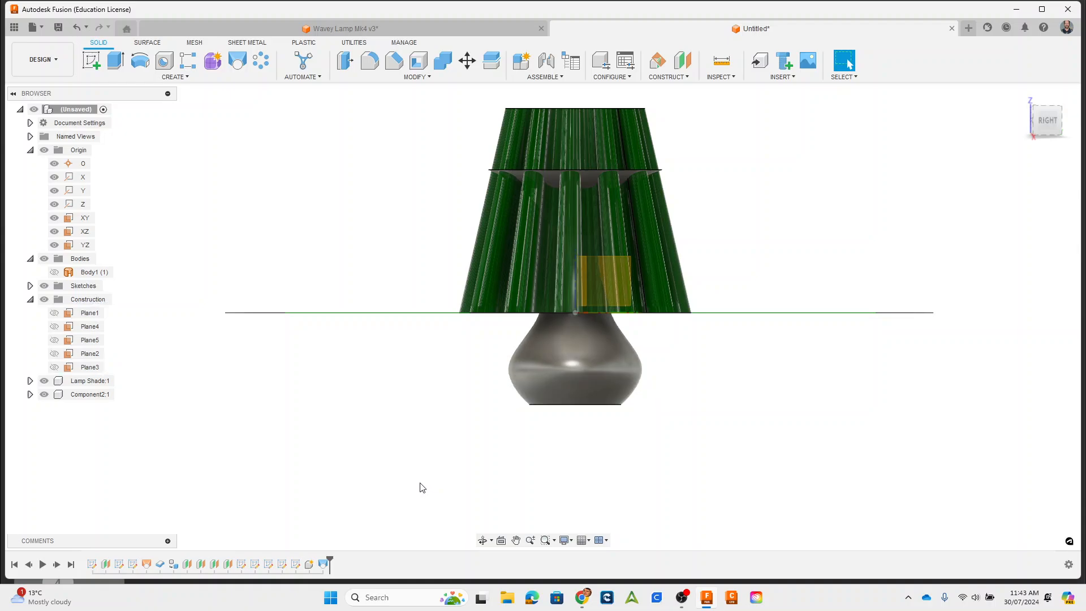
{"action": "middle_click_drag", "start_coordinate": [764, 409], "coordinate": [769, 433], "text": "shift"}
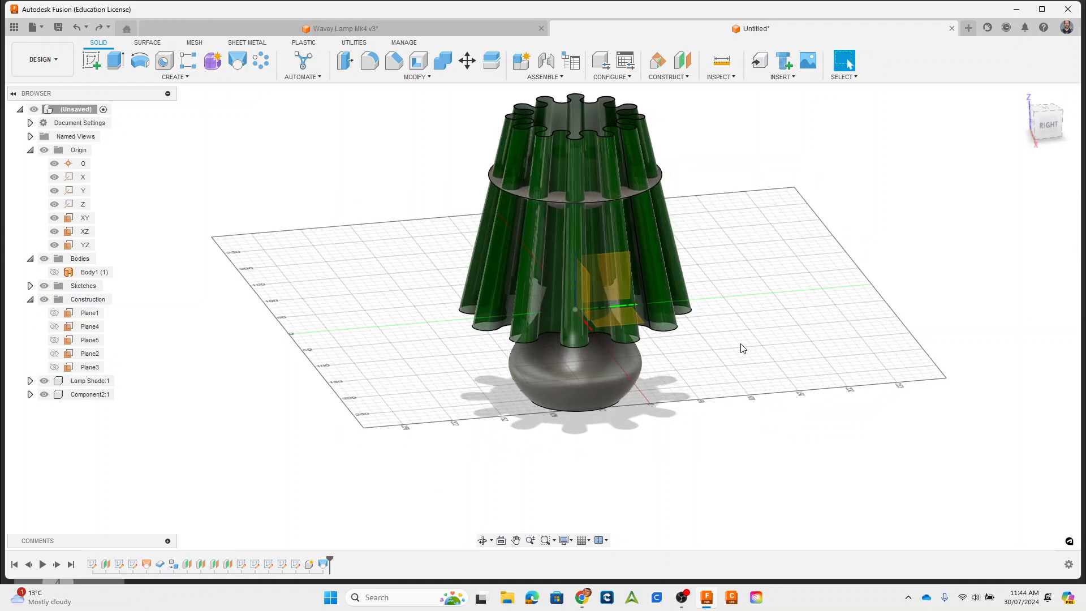
{"action": "middle_click_drag", "start_coordinate": [742, 348], "coordinate": [616, 191], "text": "shift"}
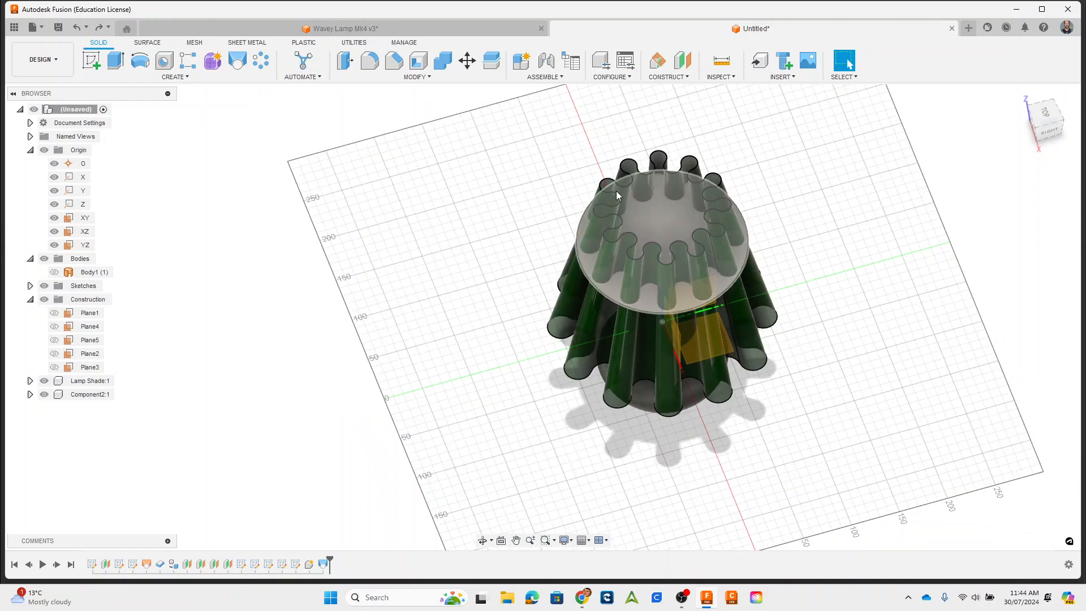
{"action": "middle_click_drag", "start_coordinate": [651, 222], "coordinate": [836, 396], "text": "shift"}
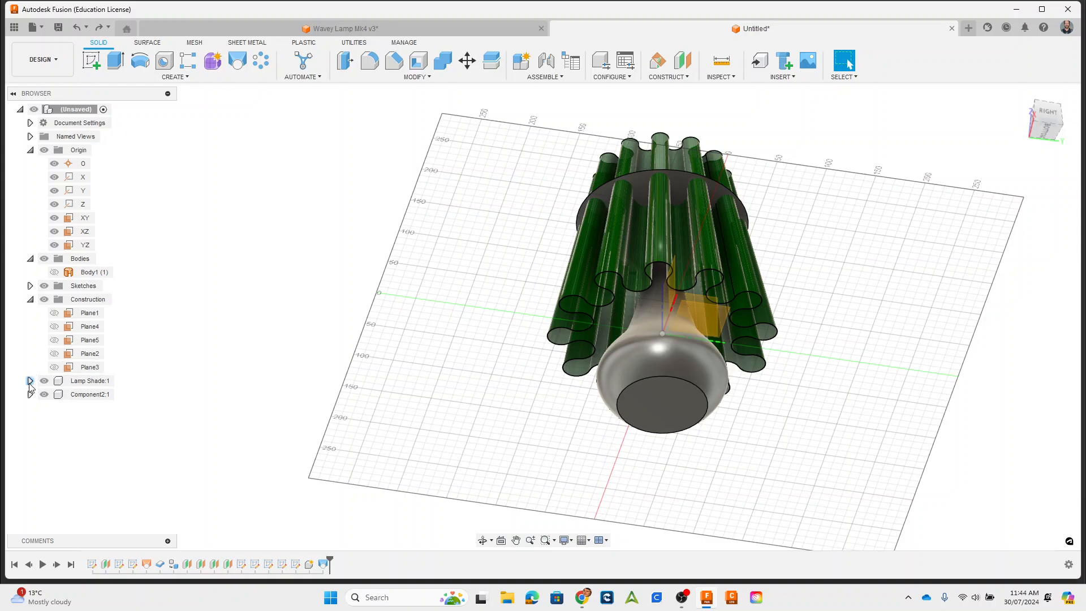
{"action": "left_click", "coordinate": [90, 394]}
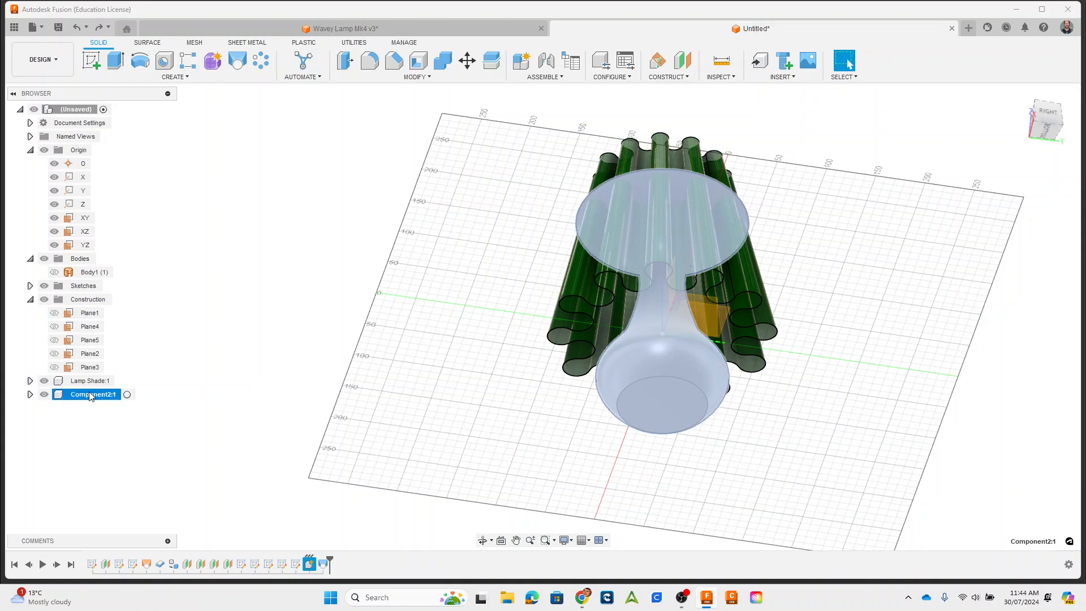
{"action": "left_click", "coordinate": [89, 418]}
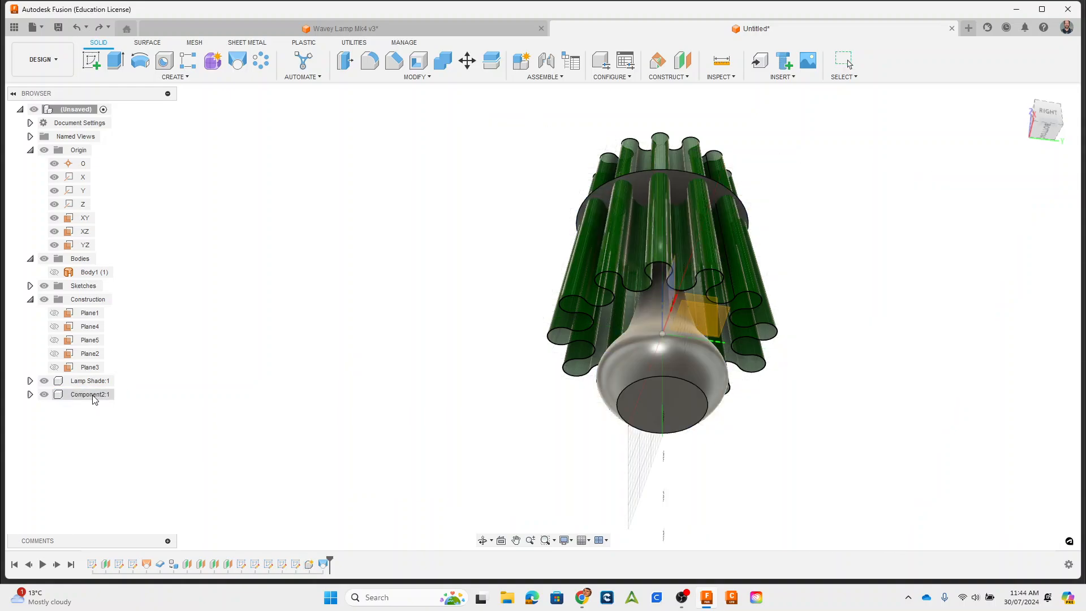
{"action": "key", "text": "p"}
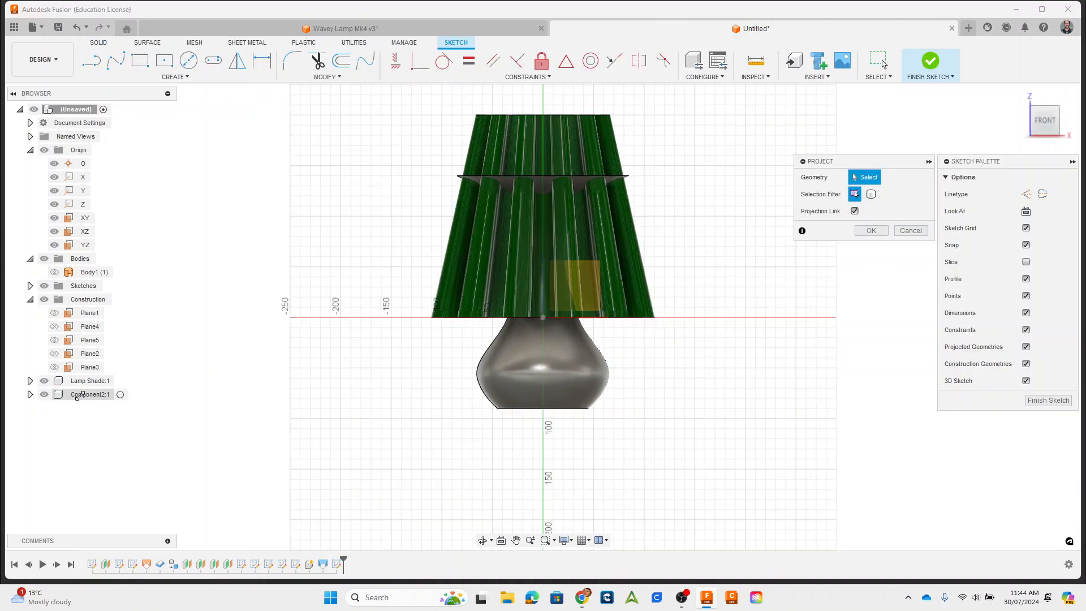
{"action": "left_click", "coordinate": [872, 232]}
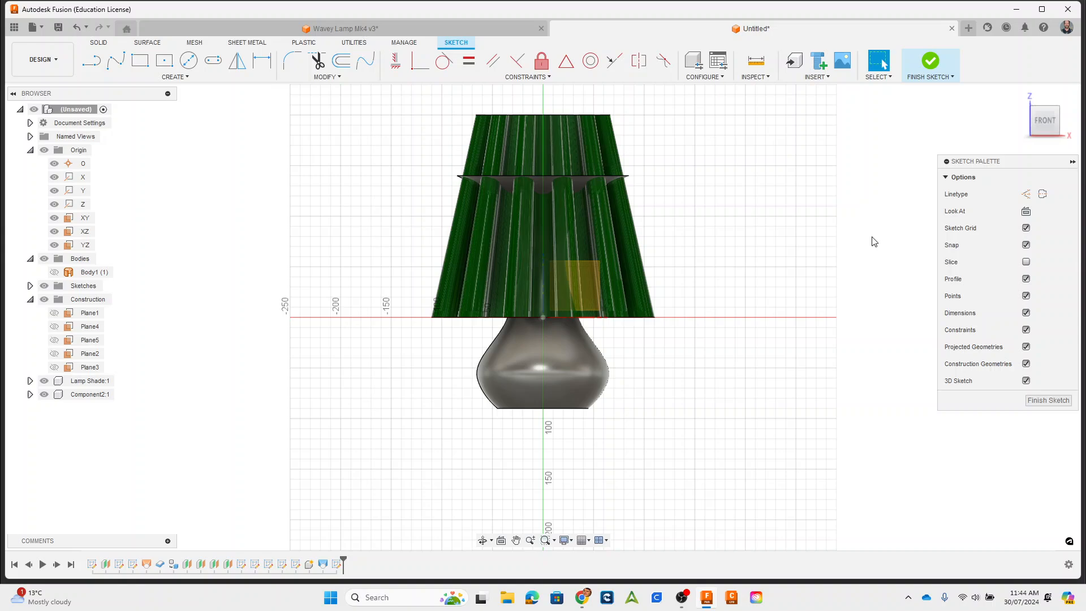
{"action": "left_click", "coordinate": [1051, 404]}
{"action": "mouse_move", "coordinate": [1050, 406]}
{"action": "middle_mouse_down", "text": "shift"}
{"action": "mouse_move", "coordinate": [931, 317]}
{"action": "mouse_move", "coordinate": [826, 364]}
{"action": "mouse_move", "coordinate": [732, 466]}
{"action": "middle_mouse_up", "text": "shift"}
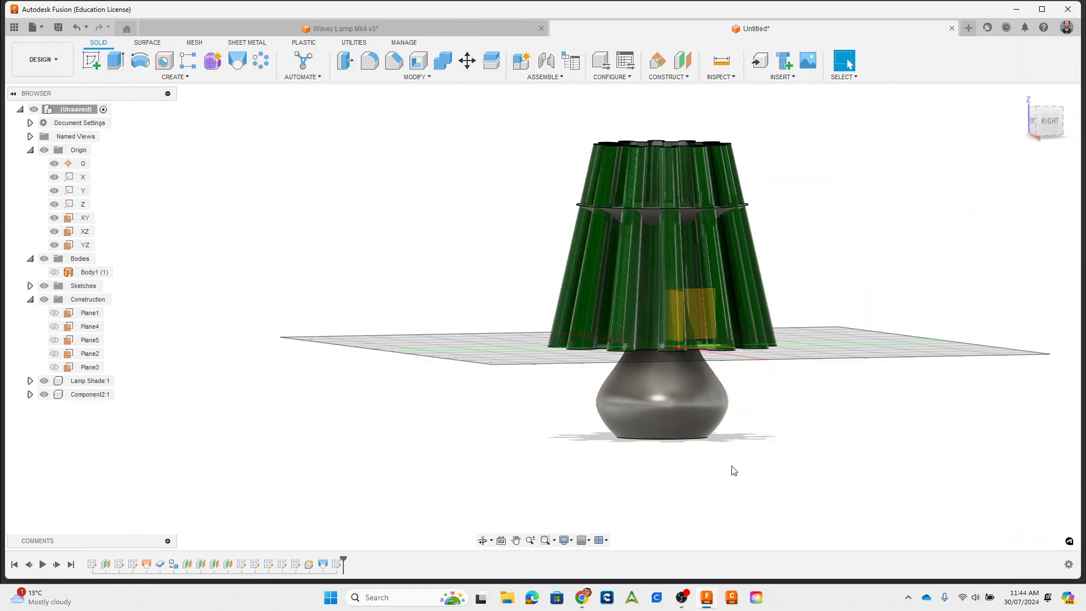
{"action": "right_click", "coordinate": [338, 565]}
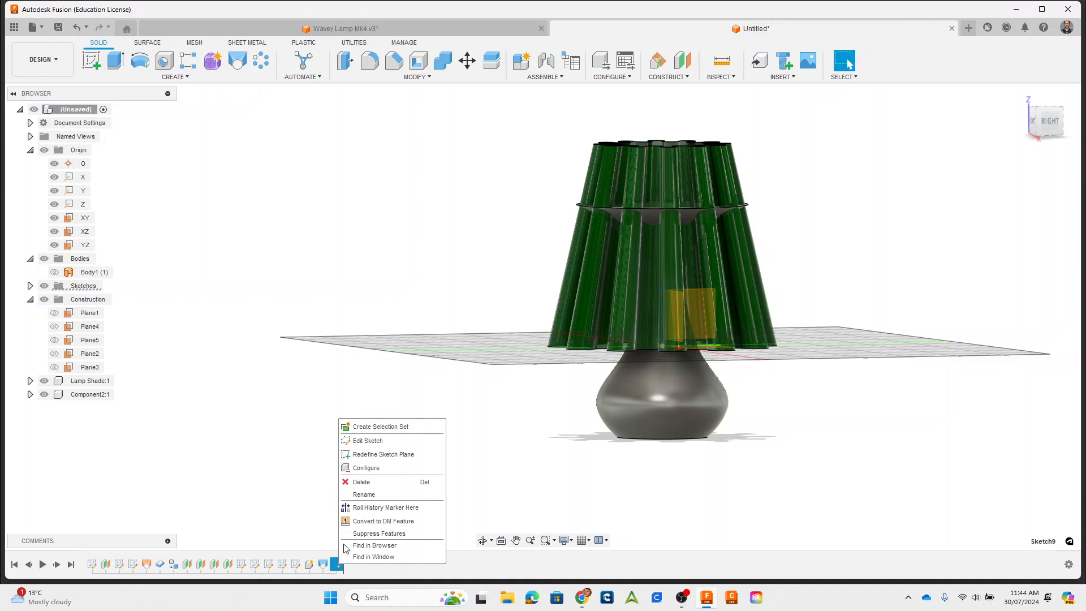
{"action": "left_click", "coordinate": [366, 482]}
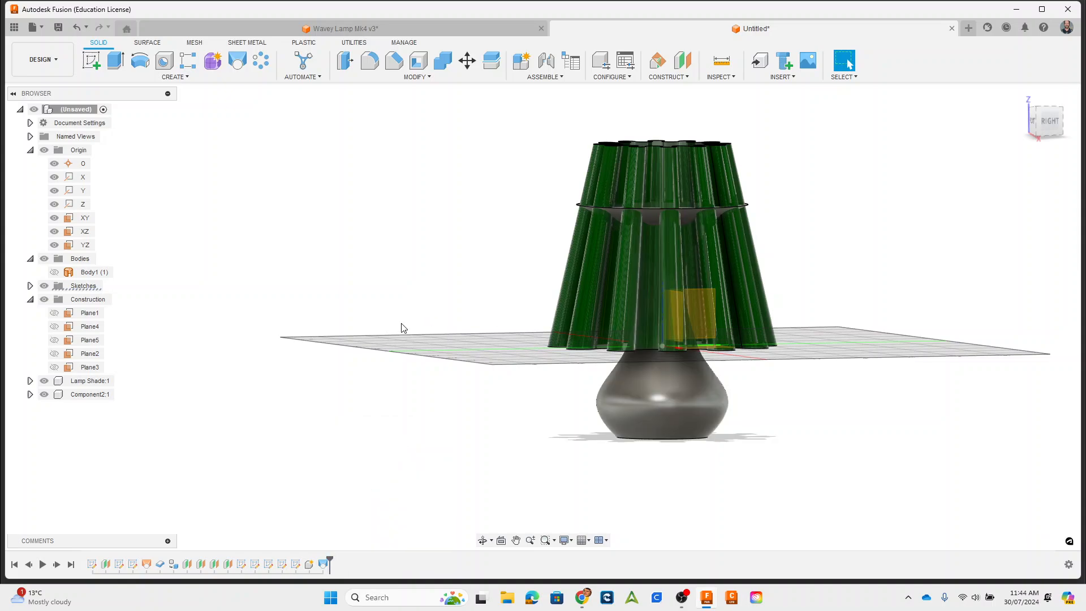
Rename the stand component, Component2, as "Lamp Stand"
{"action": "middle_click_drag", "start_coordinate": [403, 329], "coordinate": [425, 344], "text": "shift"}
{"action": "double_click", "coordinate": [85, 394]}
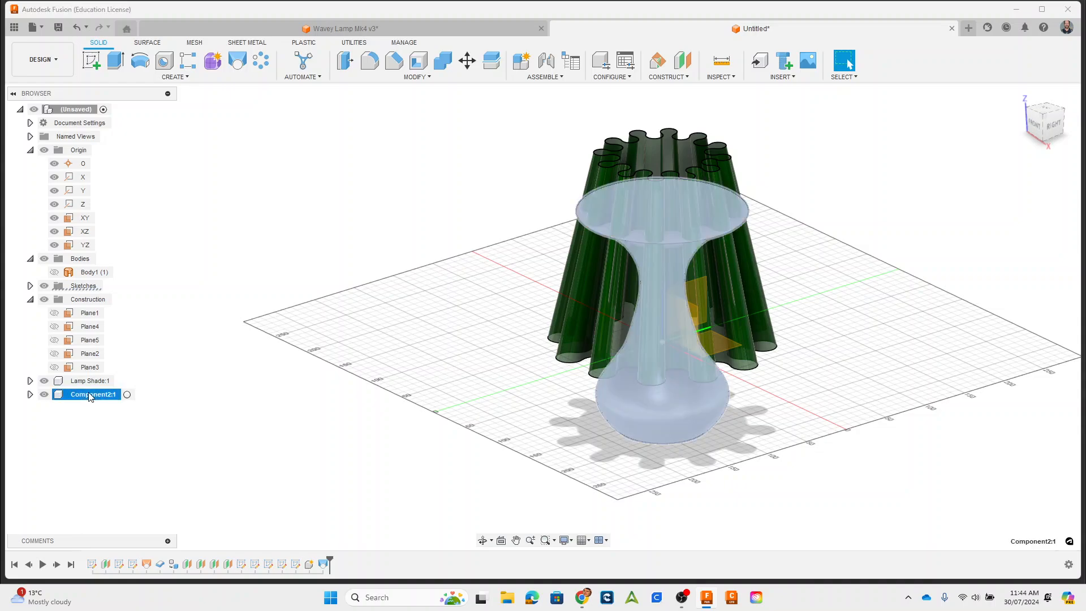
{"action": "type", "text": "Lamp Stand"}
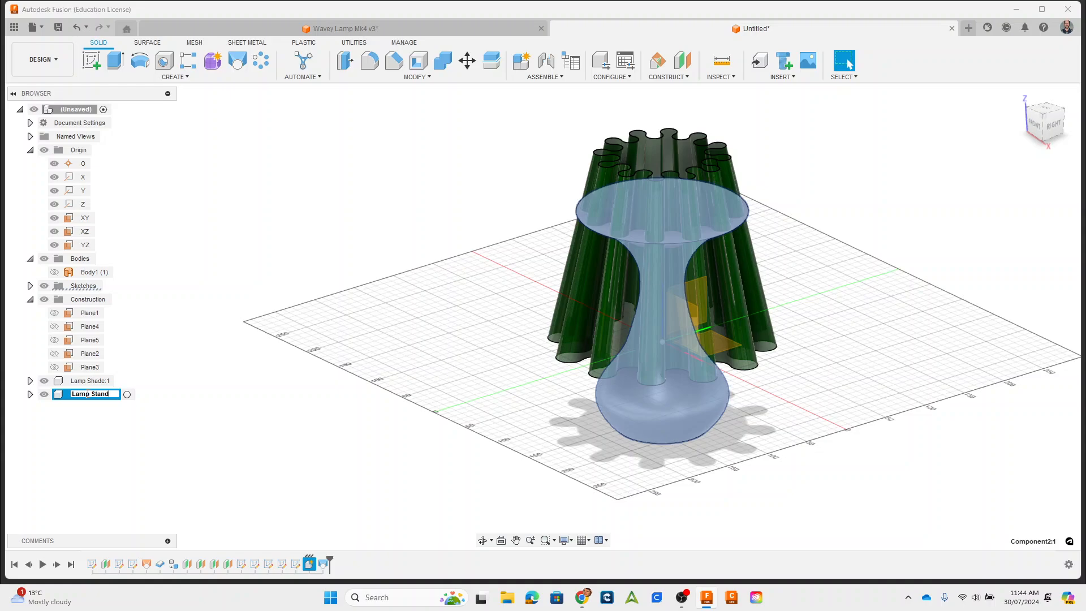
{"action": "key", "text": "Return"}
Expand the Lamp Shade and Lamp Stand components to list the bodies inside each one
{"action": "left_click", "coordinate": [31, 395]}
{"action": "left_click", "coordinate": [31, 381]}
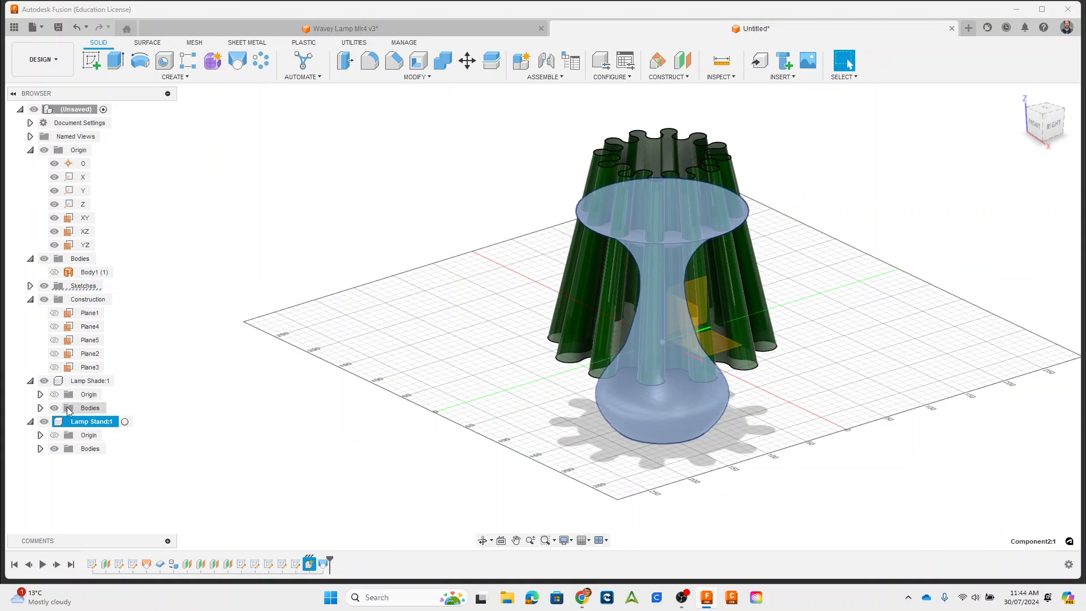
{"action": "left_click", "coordinate": [40, 408]}
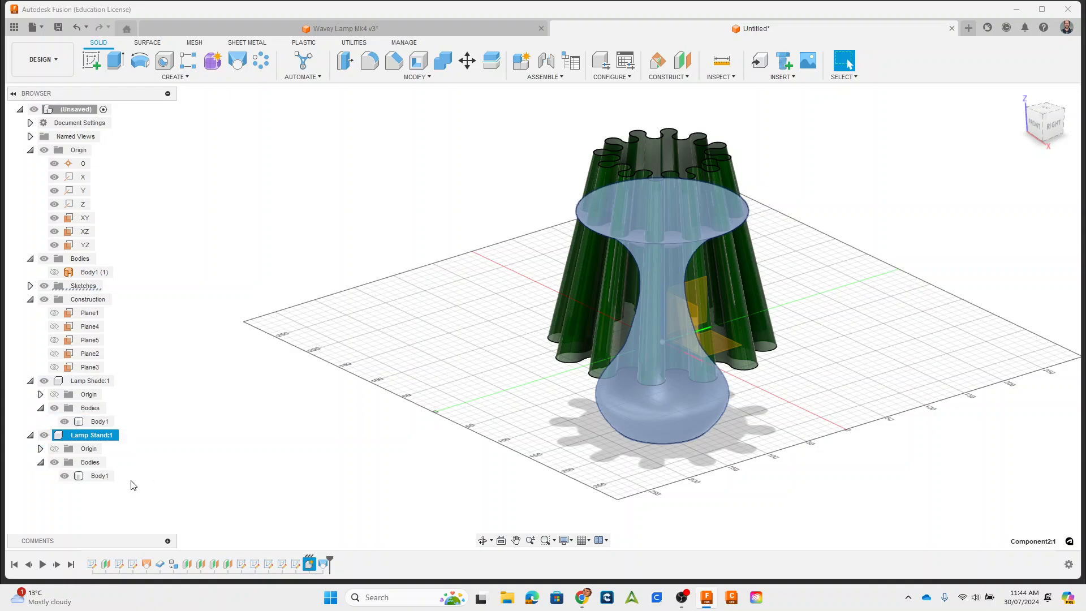
Cut the lamp stand body with the lamp shade body using Combine, with Keep Tools enabled
{"action": "left_click", "coordinate": [99, 476]}
{"action": "left_click", "coordinate": [99, 421]}
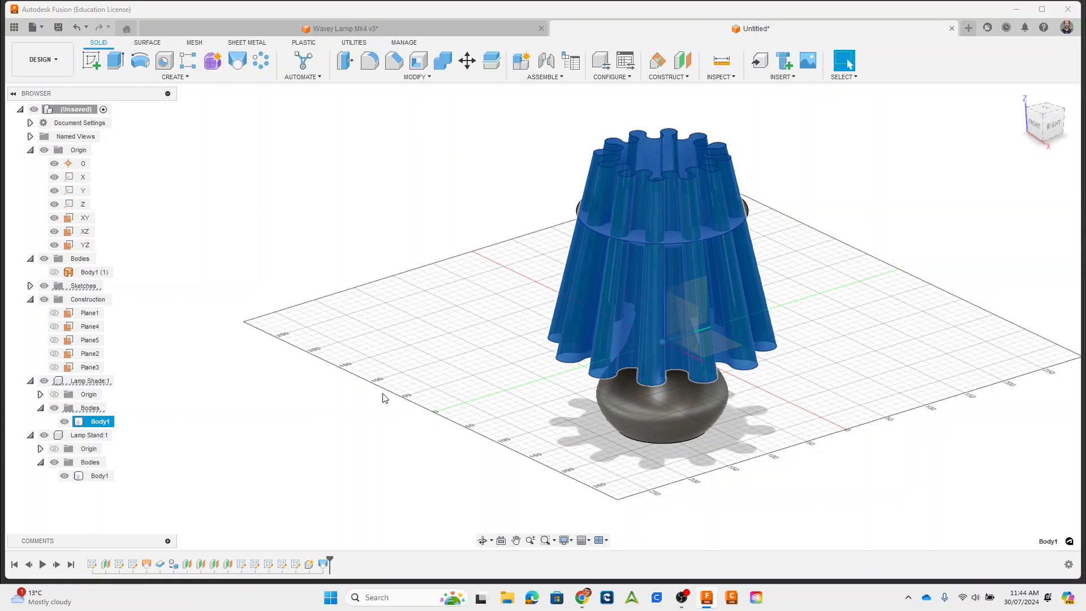
{"action": "left_click", "coordinate": [383, 398]}
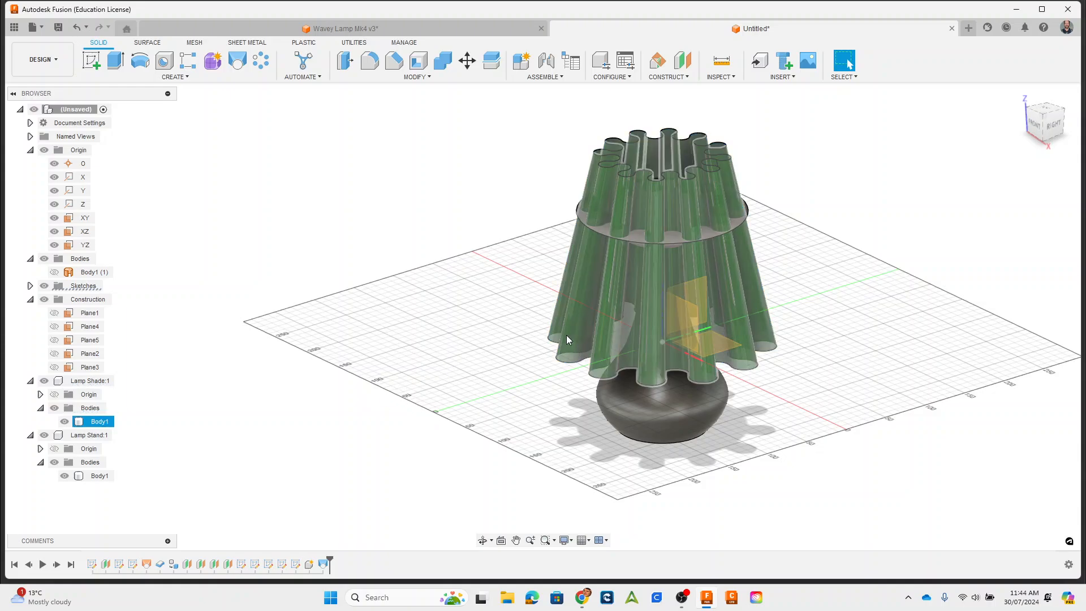
{"action": "left_click", "coordinate": [444, 64]}
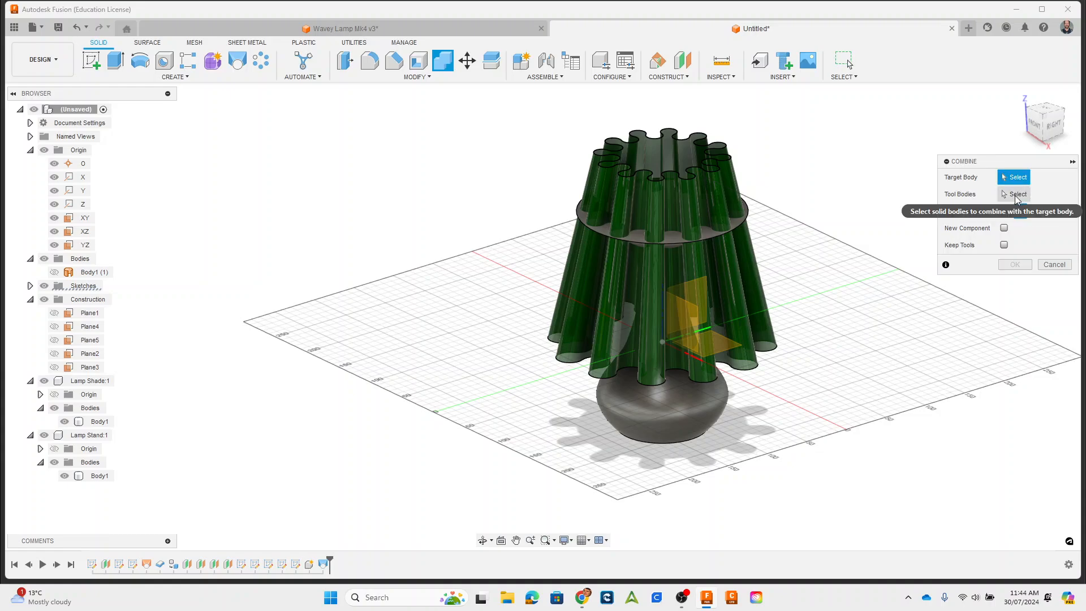
{"action": "left_click", "coordinate": [682, 399]}
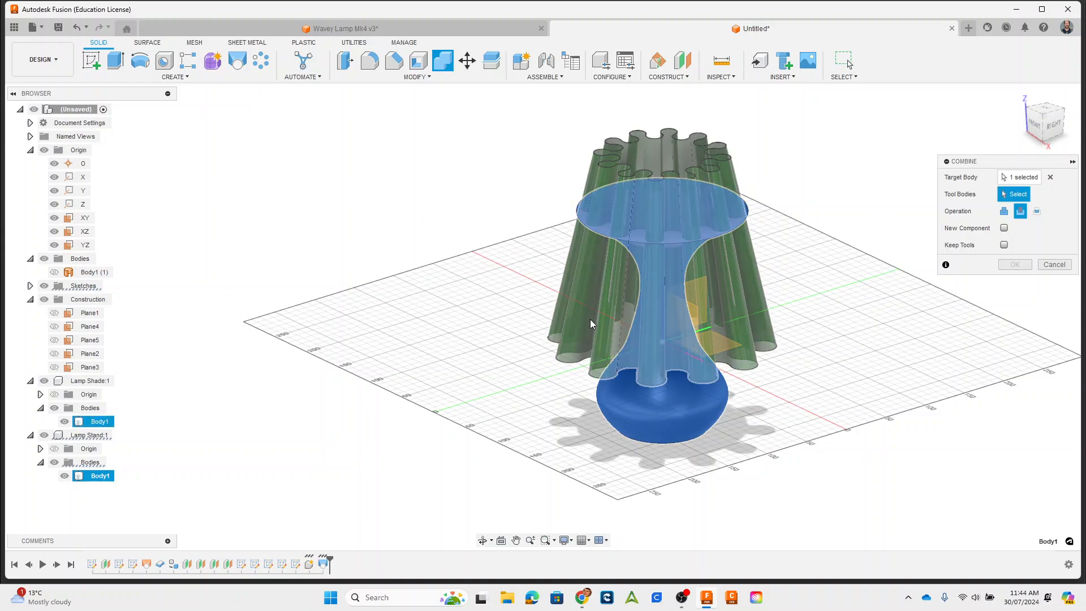
{"action": "left_click", "coordinate": [602, 289]}
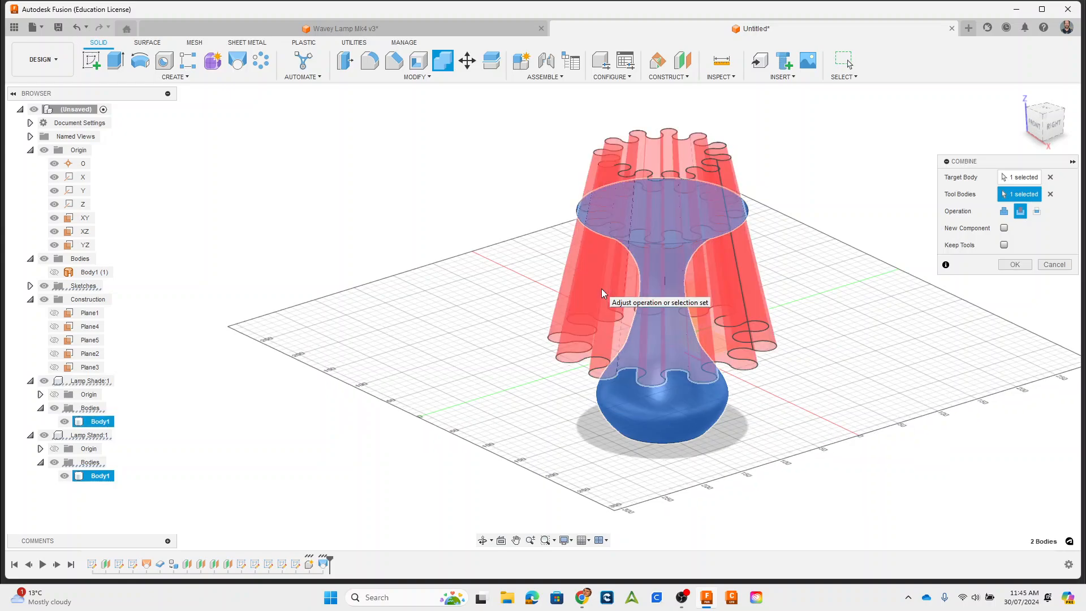
{"action": "left_click", "coordinate": [1004, 245]}
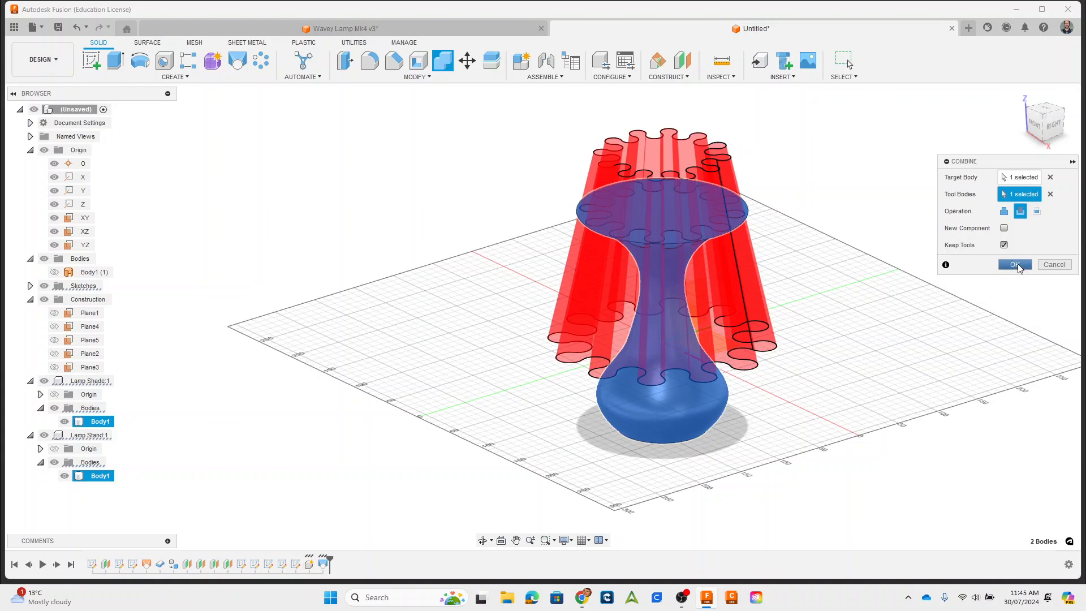
{"action": "left_click", "coordinate": [1017, 264]}
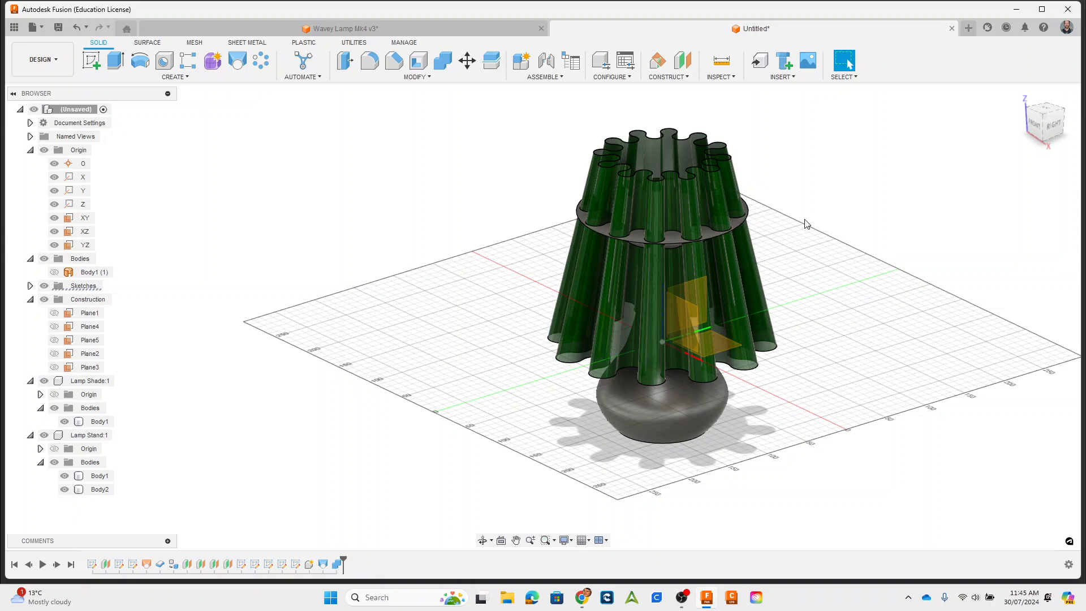
Highlight Body1 and Body2 of the Lamp Stand in turn to examine which part of the cut each one covers
{"action": "middle_click_drag", "start_coordinate": [815, 231], "coordinate": [808, 252], "text": "shift"}
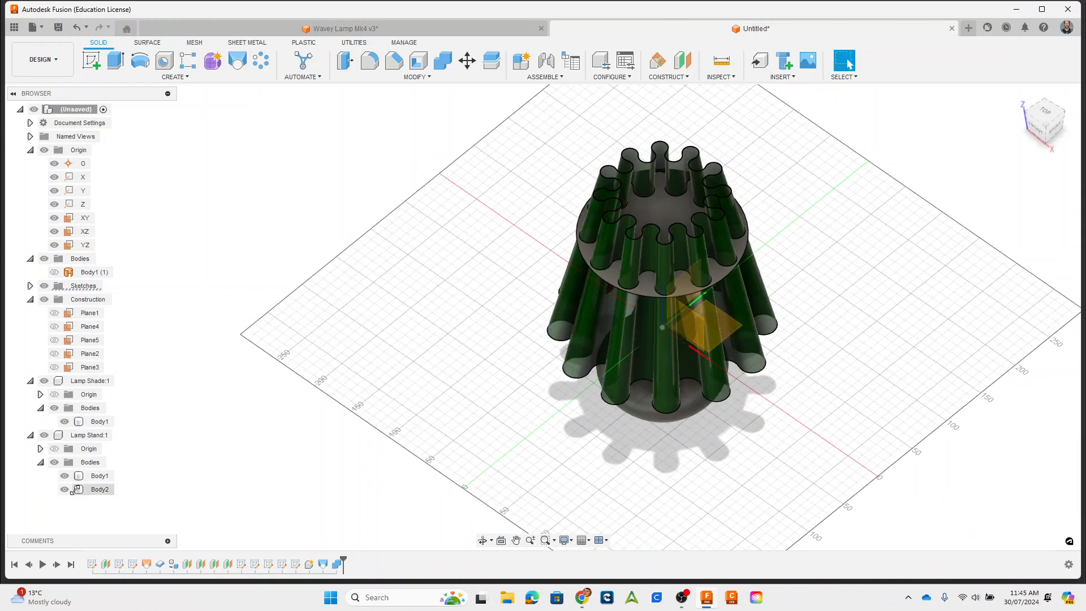
{"action": "left_click", "coordinate": [94, 490]}
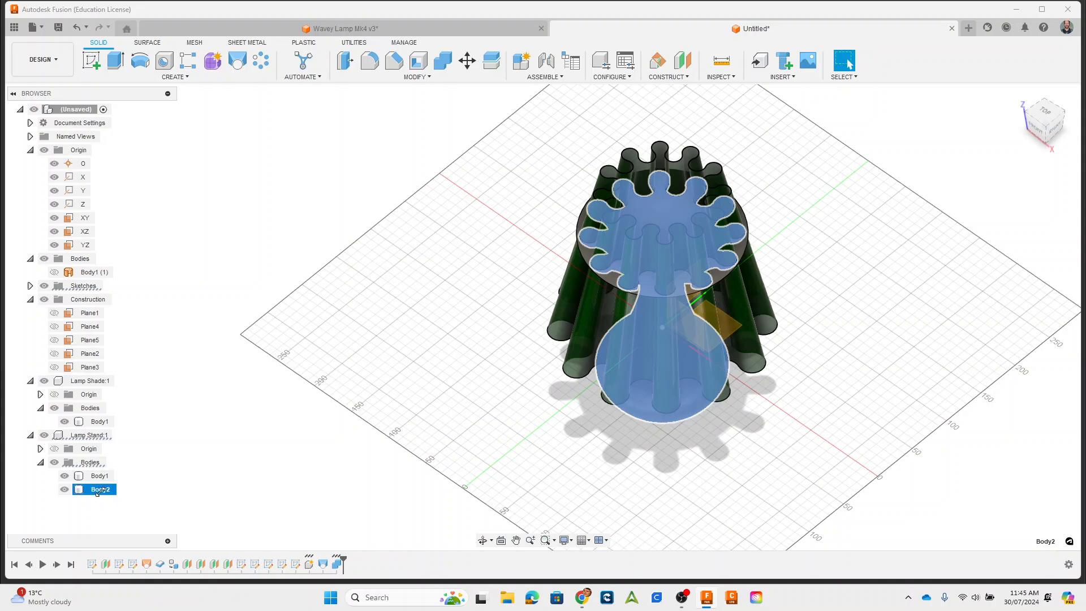
{"action": "left_click", "coordinate": [99, 476]}
{"action": "middle_click_drag", "start_coordinate": [371, 446], "coordinate": [373, 407], "text": "shift"}
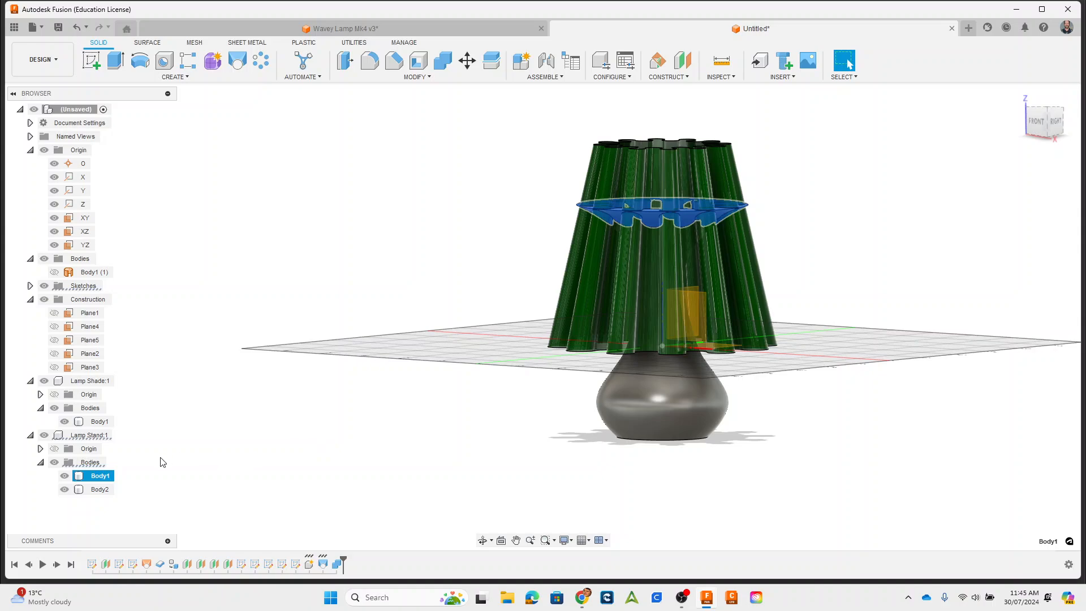
{"action": "left_click", "coordinate": [99, 490]}
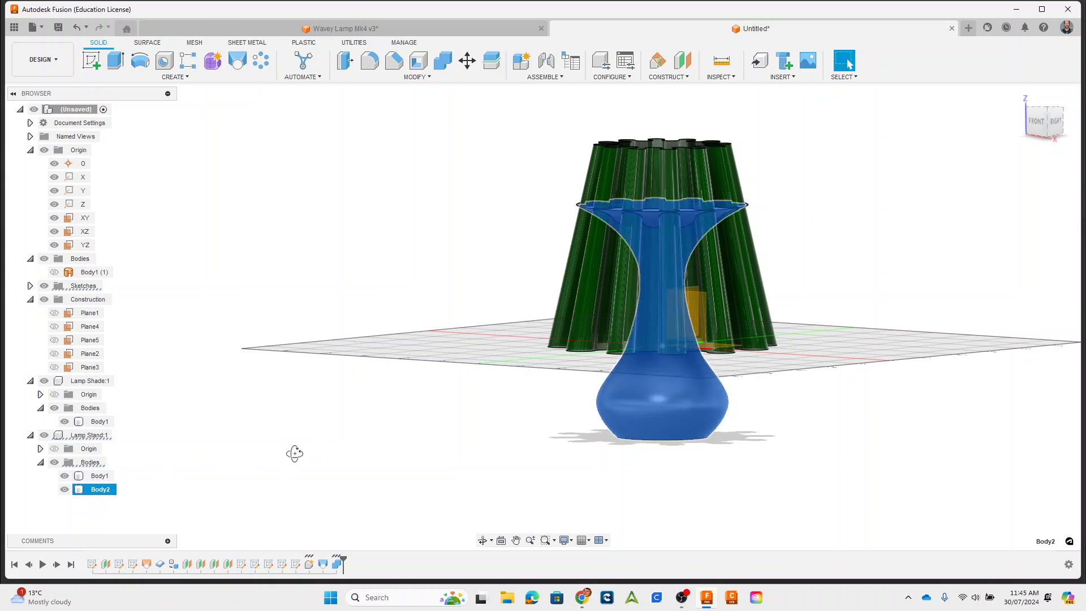
{"action": "middle_click_drag", "start_coordinate": [294, 453], "coordinate": [300, 490], "text": "shift"}
Delete the ring-shaped offcut Body1 from the Lamp Stand component and undo the deletion
{"action": "left_click", "coordinate": [96, 476]}
{"action": "right_click", "coordinate": [96, 477]}
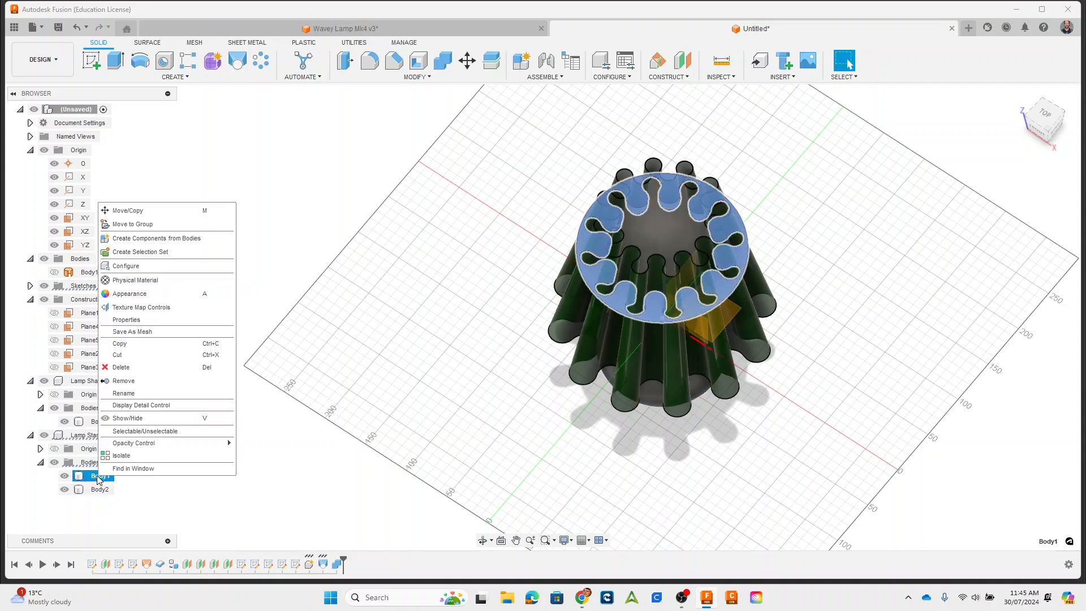
{"action": "left_click", "coordinate": [138, 367]}
{"action": "left_click", "coordinate": [482, 320]}
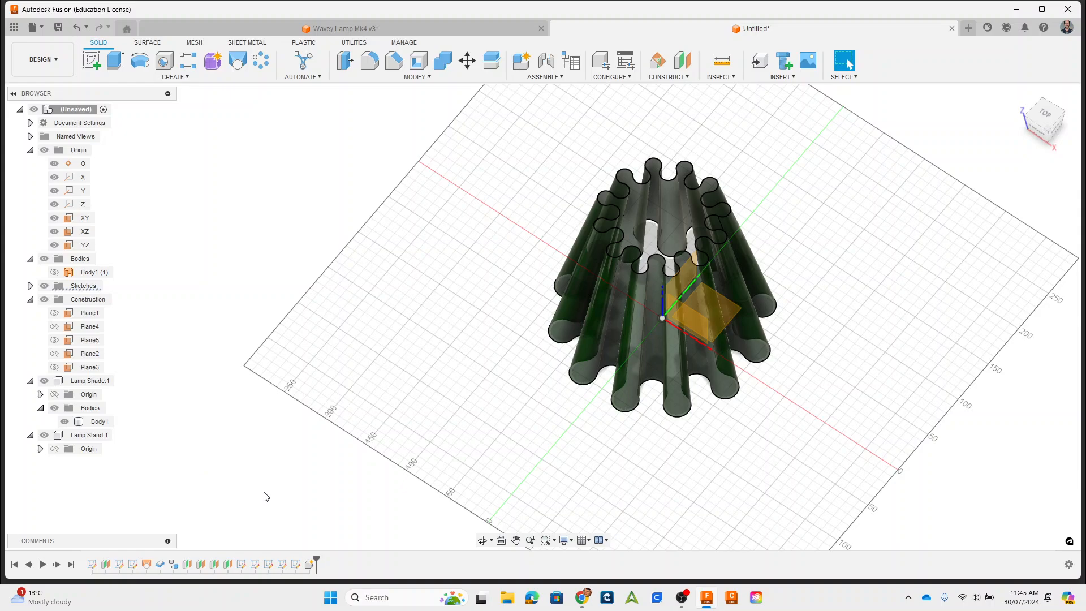
{"action": "key", "text": "ctrl+z"}
Take the ring-shaped offcut Body1 out of the Lamp Stand component with the Remove command instead of Delete
{"action": "left_click", "coordinate": [99, 477]}
{"action": "right_click", "coordinate": [99, 477]}
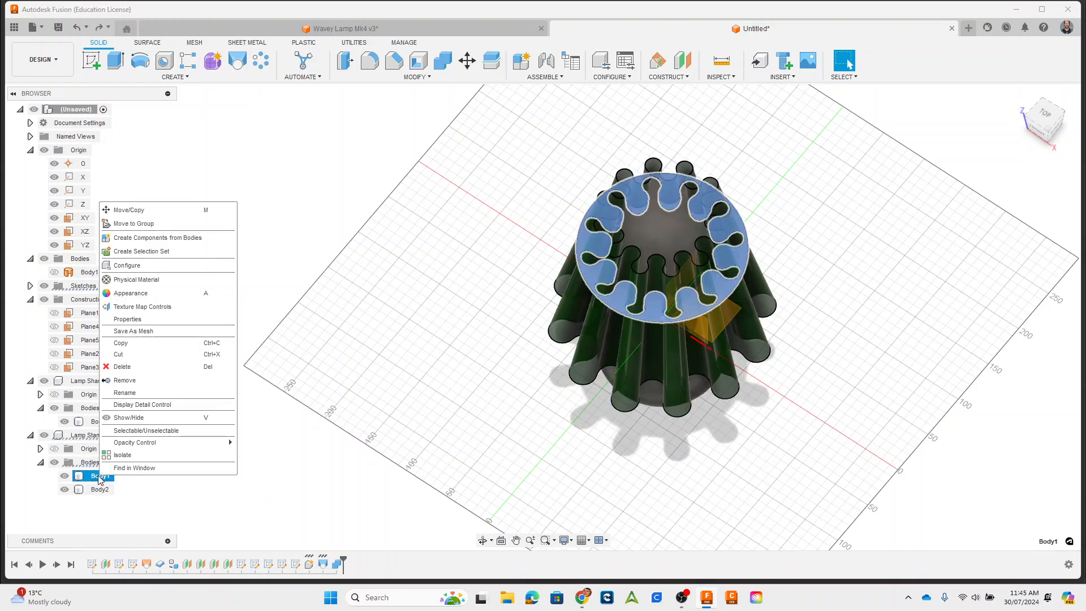
{"action": "left_click", "coordinate": [127, 386]}
Inspect the stand's wavy top face and its fit inside the lamp shade from several angles
{"action": "middle_click_drag", "start_coordinate": [565, 408], "coordinate": [682, 454], "text": "shift"}
{"action": "scroll", "coordinate": [665, 286], "scroll_direction": "up", "scroll_amount": 4}
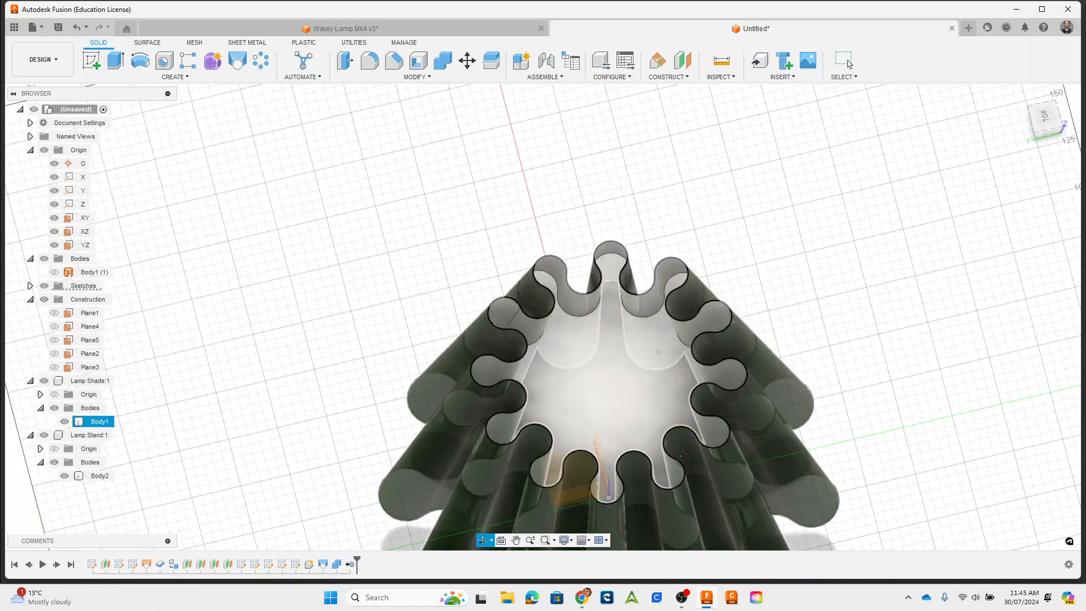
{"action": "left_click", "coordinate": [658, 362]}
{"action": "middle_click_drag", "start_coordinate": [658, 362], "coordinate": [589, 268], "text": "shift"}
{"action": "middle_click_drag", "start_coordinate": [910, 451], "coordinate": [580, 273], "text": "shift"}
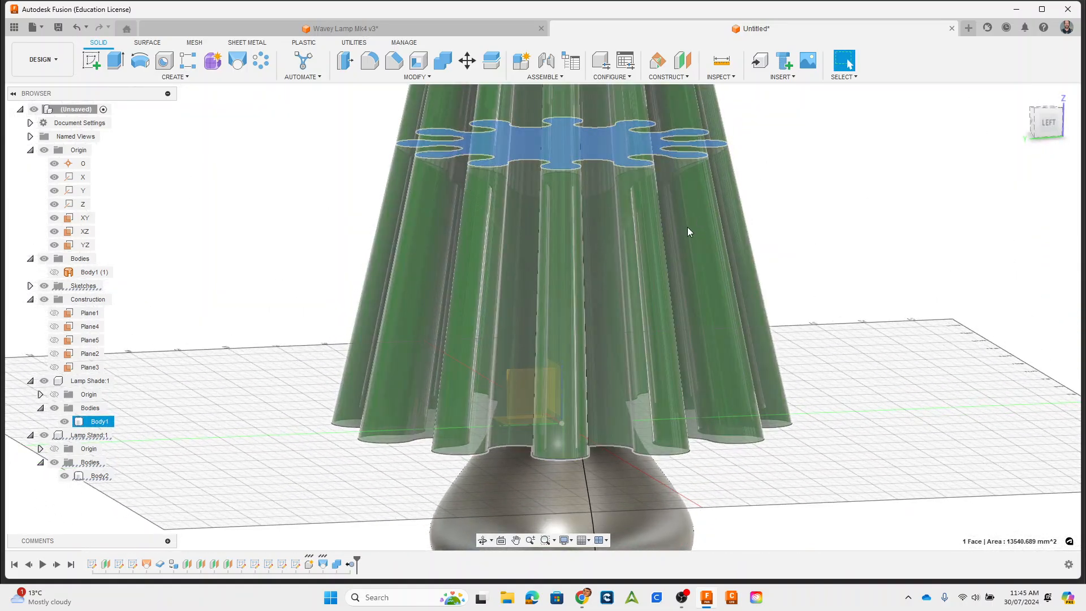
{"action": "middle_click_drag", "start_coordinate": [689, 232], "coordinate": [800, 207], "text": "shift"}
{"action": "middle_click_drag", "start_coordinate": [845, 416], "coordinate": [836, 450], "text": "shift"}
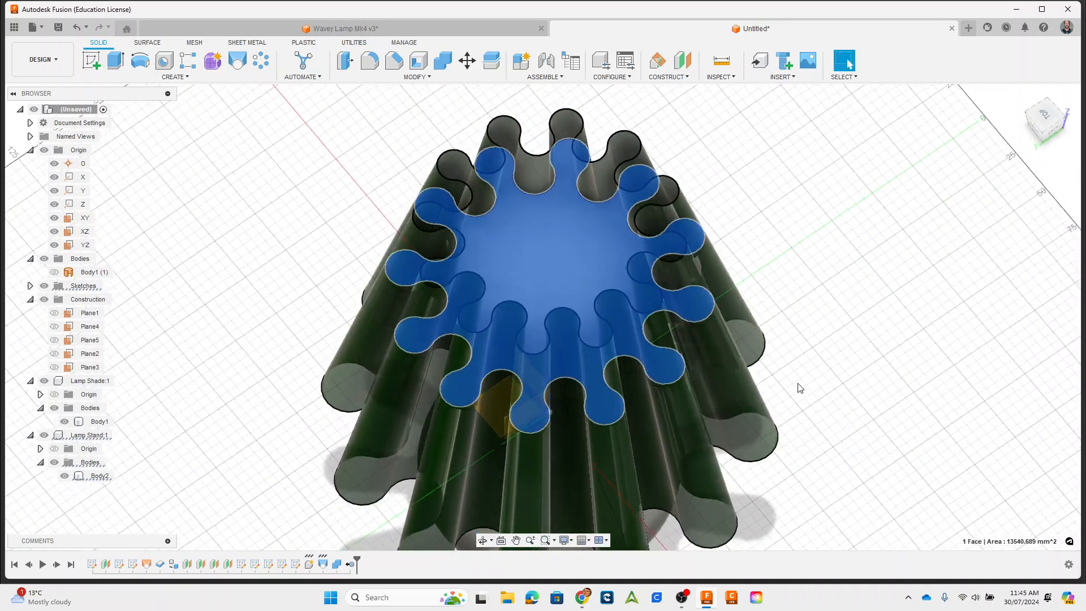
{"action": "double_click", "coordinate": [590, 281]}
{"action": "middle_click_drag", "start_coordinate": [881, 334], "coordinate": [822, 313], "text": "shift"}
{"action": "scroll", "coordinate": [100, 420], "scroll_direction": "down", "scroll_amount": 8}
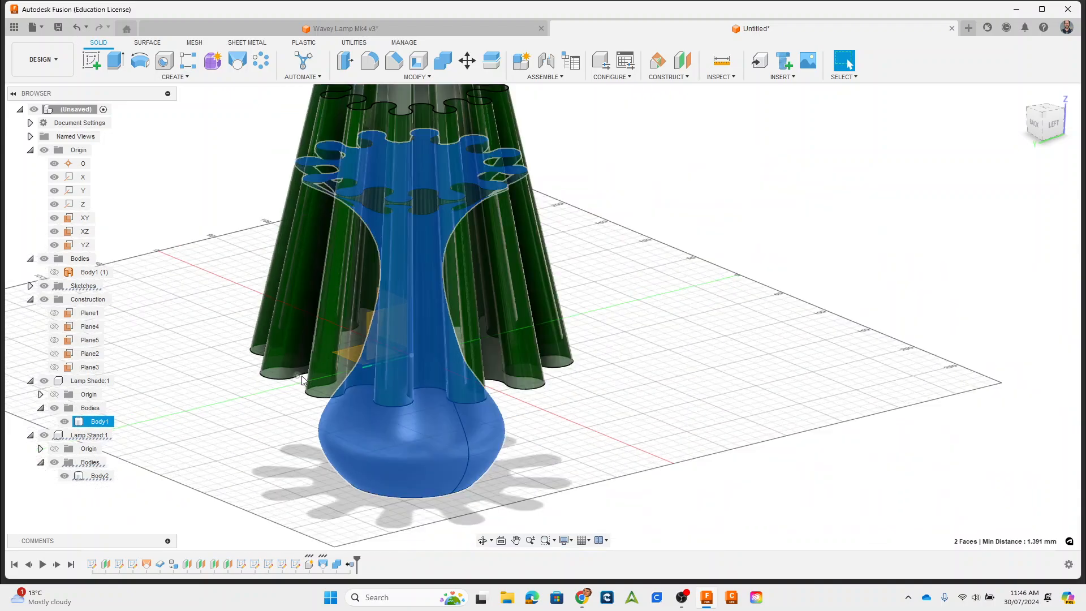
{"action": "middle_click_drag", "start_coordinate": [99, 420], "coordinate": [238, 438]}
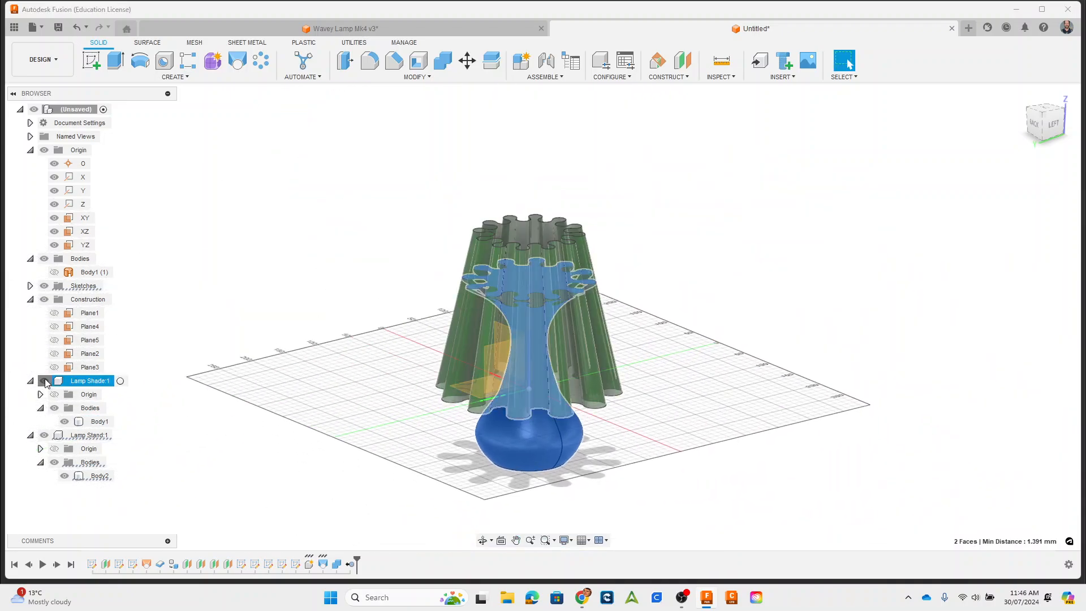
Hide the Lamp Shade component and start a new sketch on the XZ origin plane
{"action": "left_click", "coordinate": [44, 380]}
{"action": "left_click", "coordinate": [100, 476]}
{"action": "scroll", "coordinate": [531, 331], "scroll_direction": "up", "scroll_amount": 4}
{"action": "middle_click_drag", "start_coordinate": [543, 320], "coordinate": [594, 345], "text": "shift"}
{"action": "left_click", "coordinate": [527, 333]}
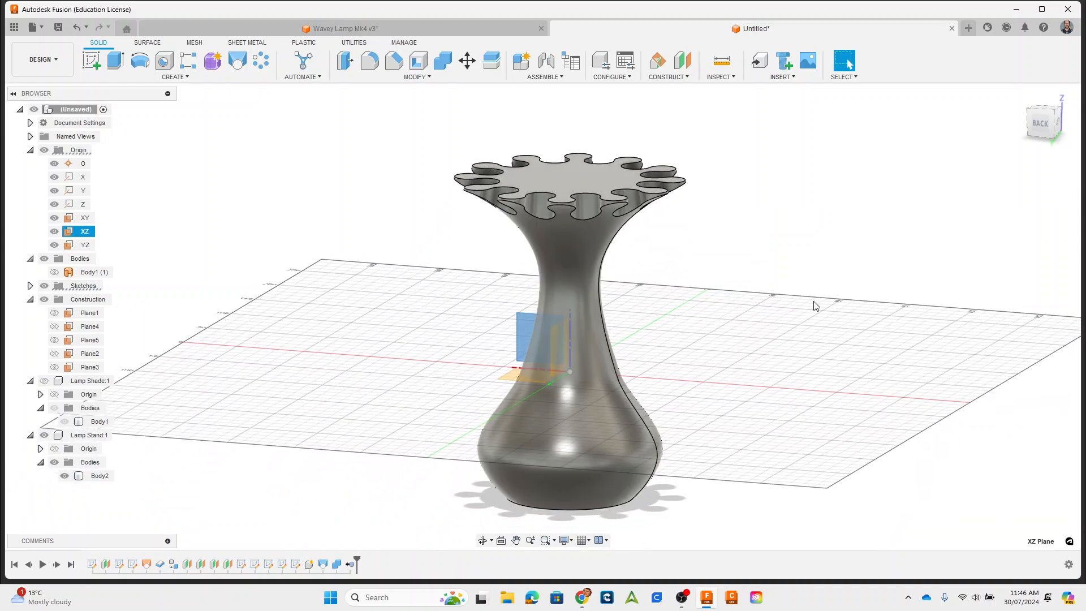
{"action": "left_click", "coordinate": [92, 60]}
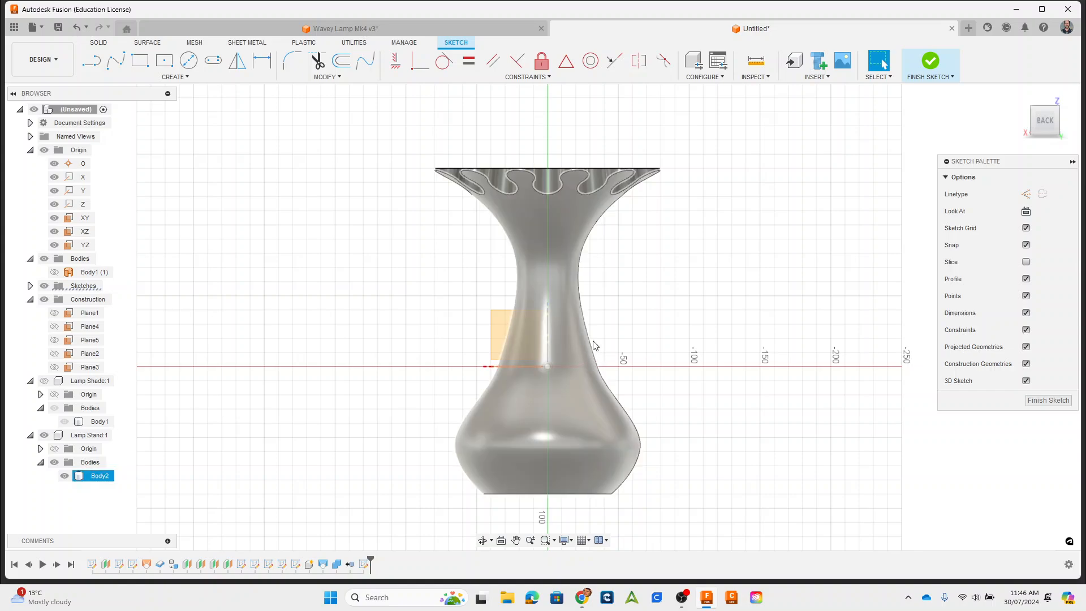
{"action": "left_click", "coordinate": [648, 180]}
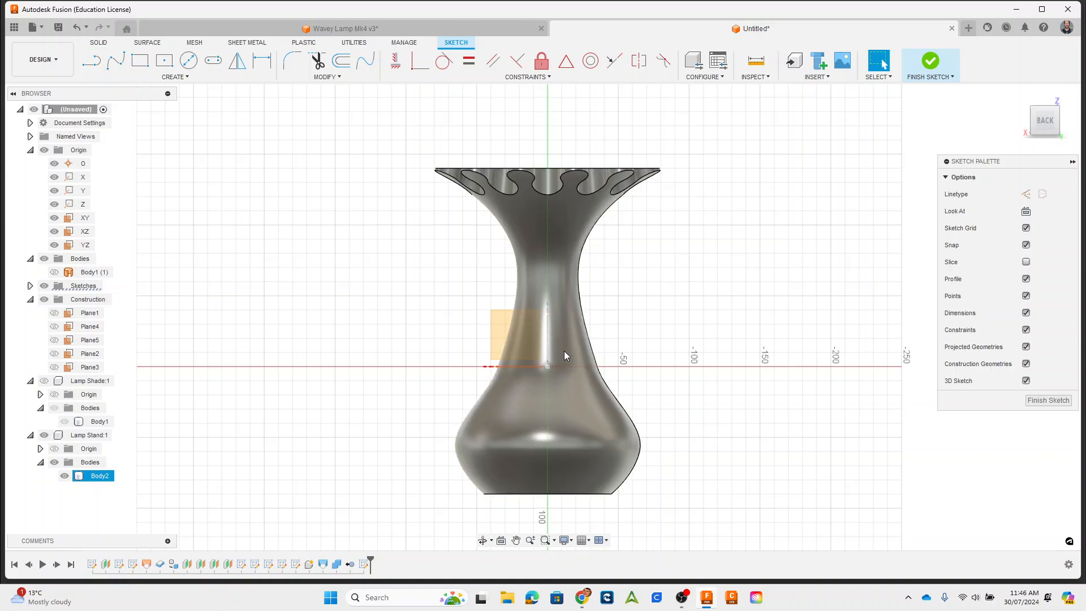
{"action": "key", "text": "Escape"}
{"action": "left_click", "coordinate": [633, 180]}
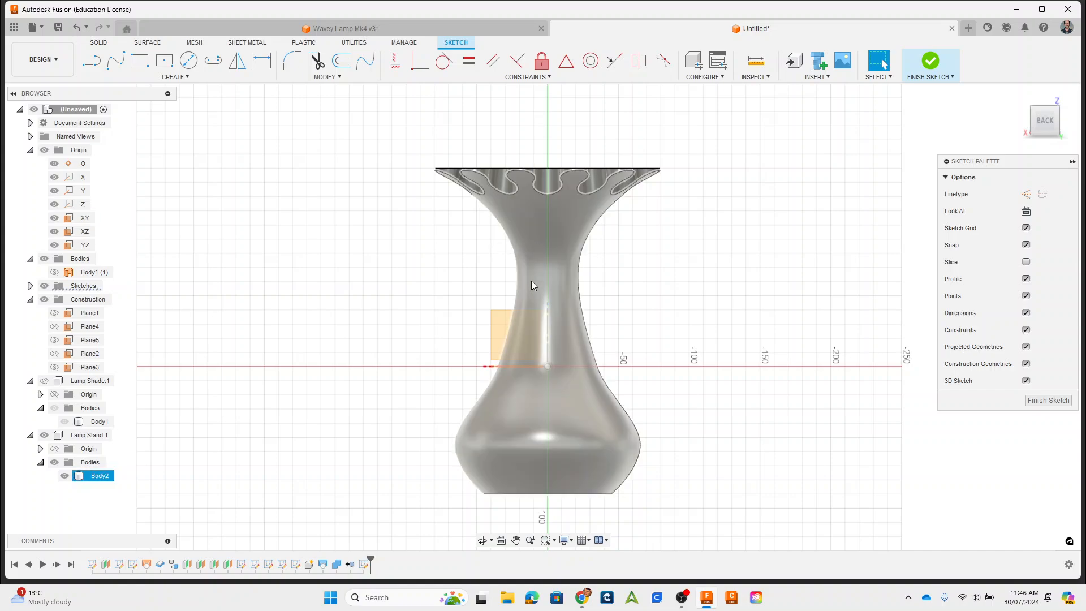
{"action": "left_click", "coordinate": [592, 347]}
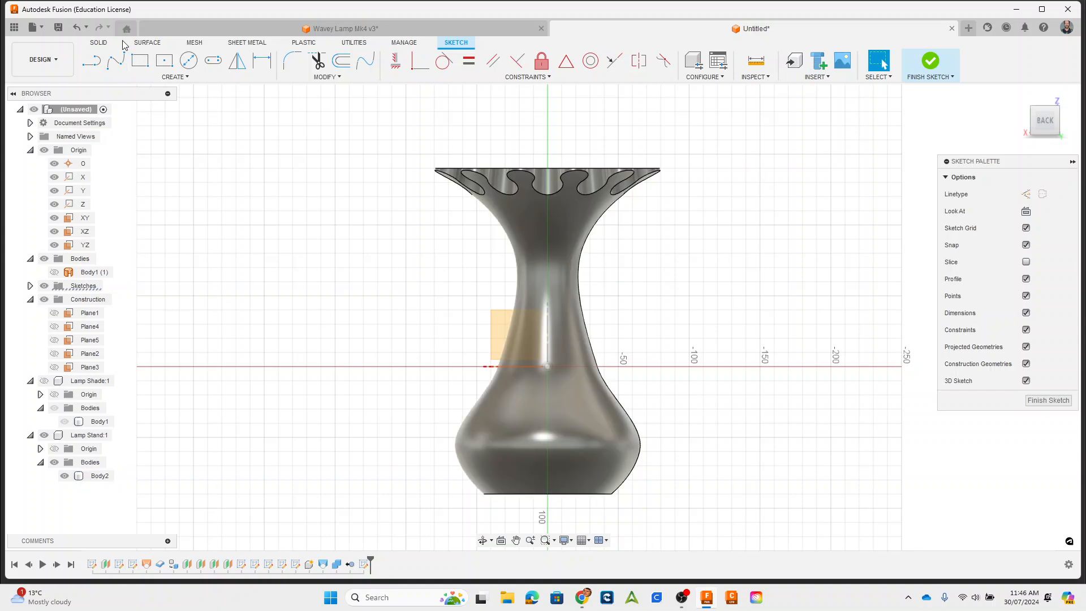
Draw a rectangle 100 mm high and 25 mm wide overlapping one side of the stand's neck, ending at the horizontal axis
{"action": "left_click", "coordinate": [140, 62]}
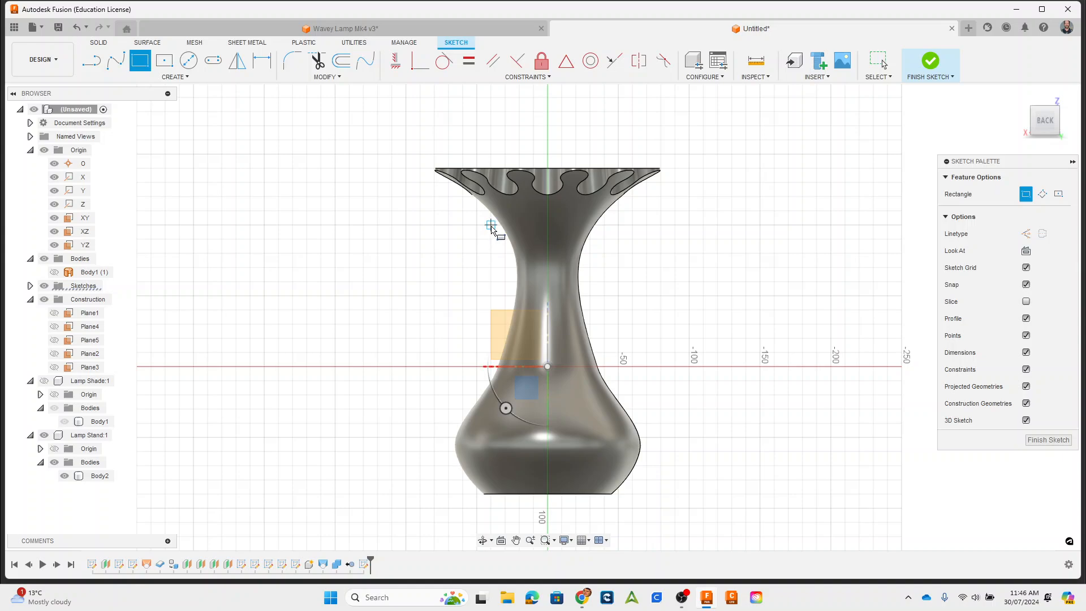
{"action": "left_click", "coordinate": [491, 225]}
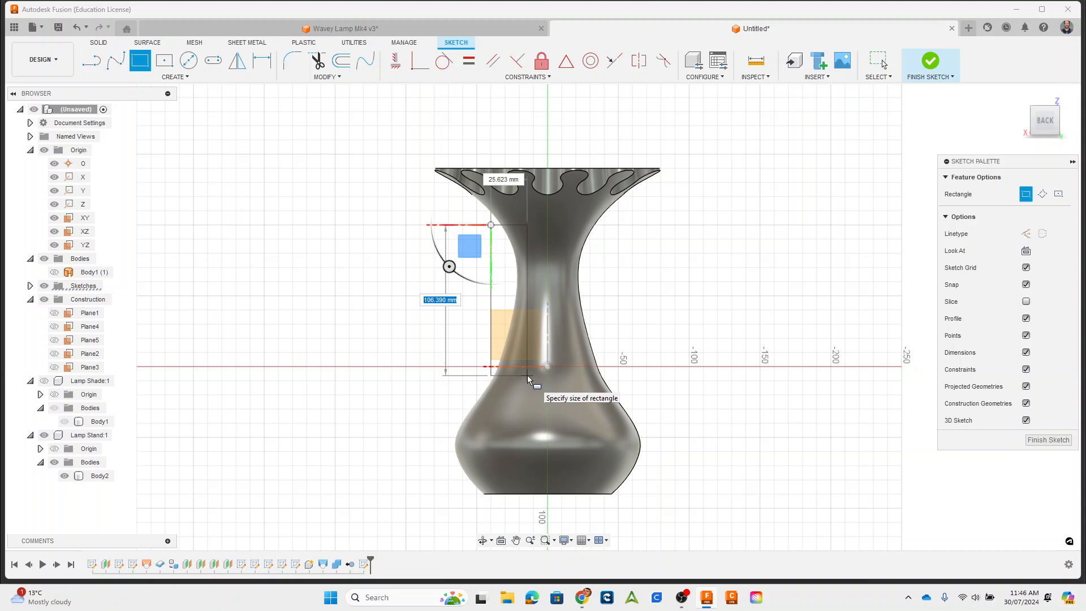
{"action": "type", "text": "100"}
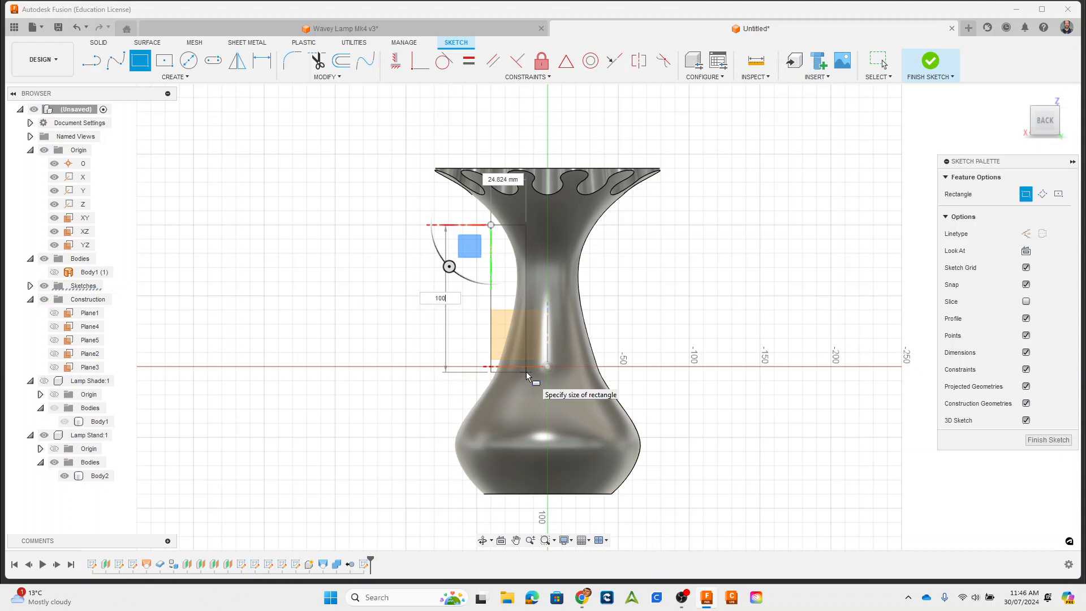
{"action": "key", "text": "Tab"}
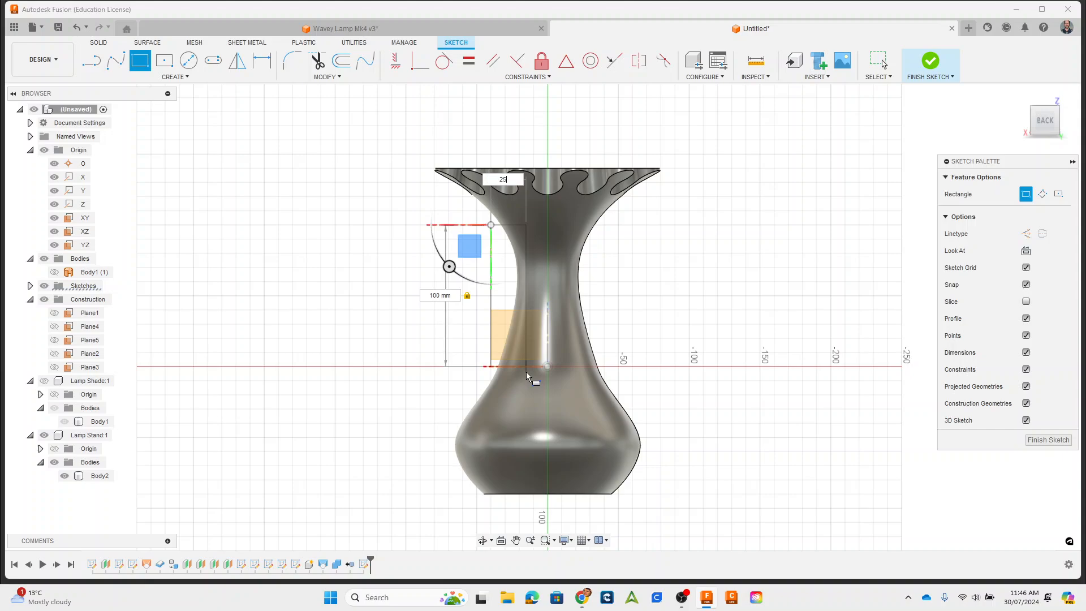
{"action": "key", "text": "Return"}
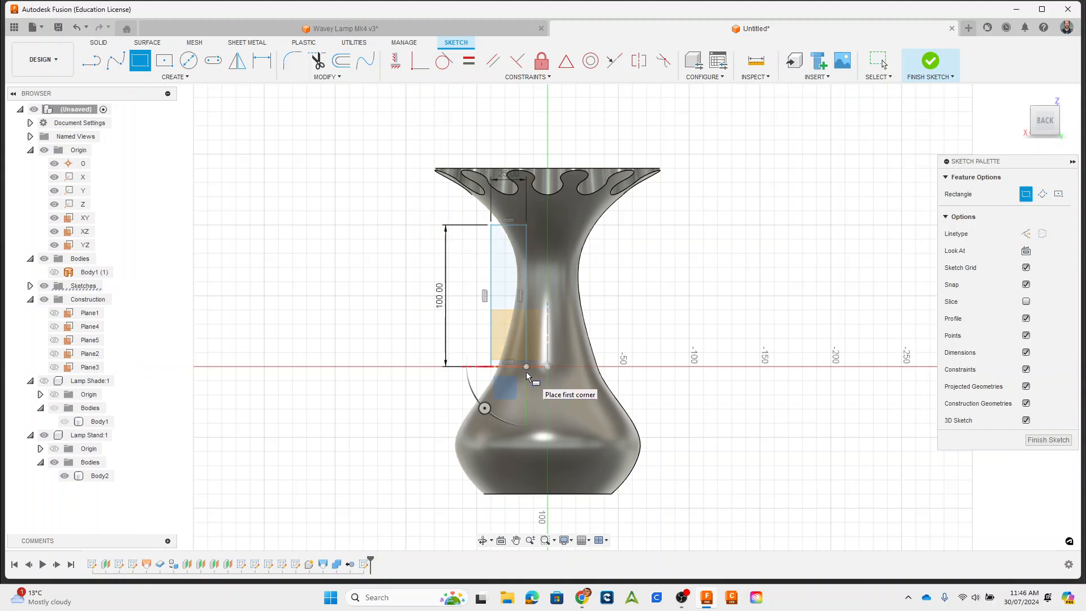
Draw a line about 38 mm long at 135° from the rectangle's lower outer corner, rising to its inner edge
{"action": "scroll", "coordinate": [612, 340], "scroll_direction": "up", "scroll_amount": 2}
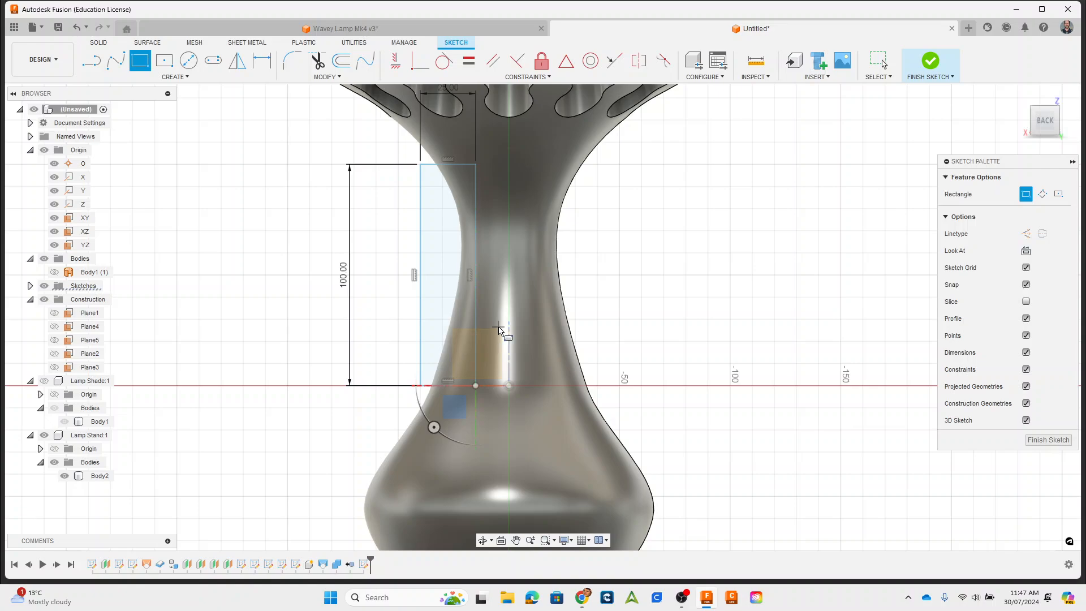
{"action": "key", "text": "l"}
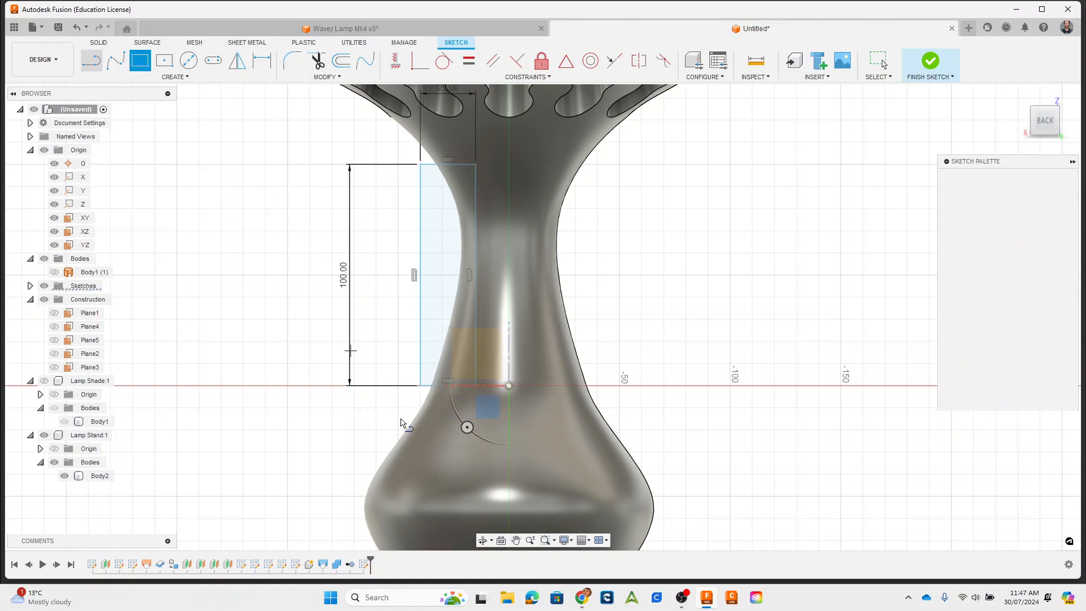
{"action": "left_click", "coordinate": [421, 386]}
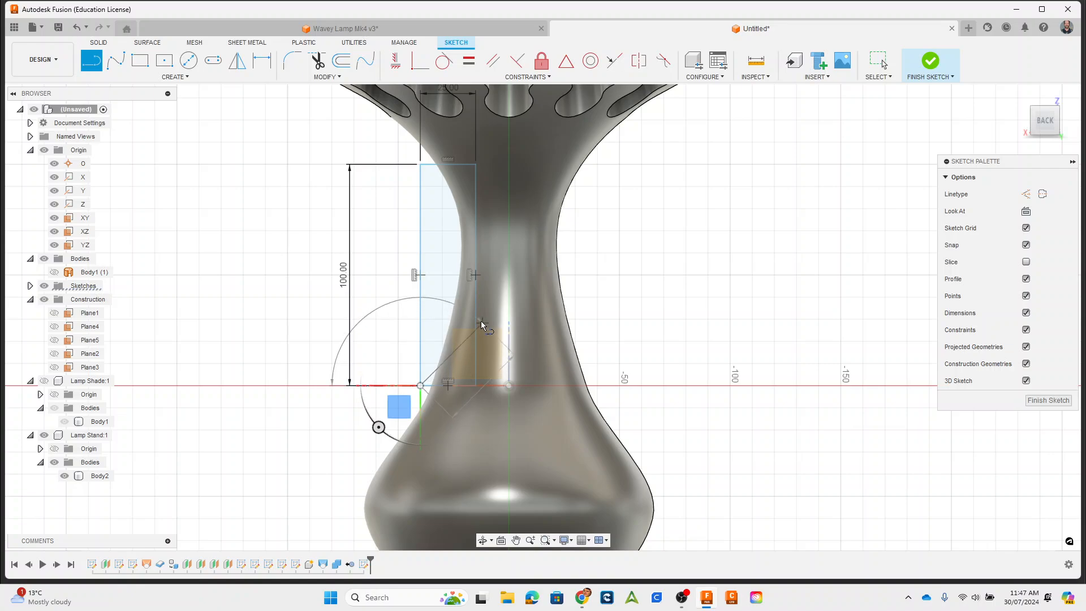
{"action": "key", "text": "Tab"}
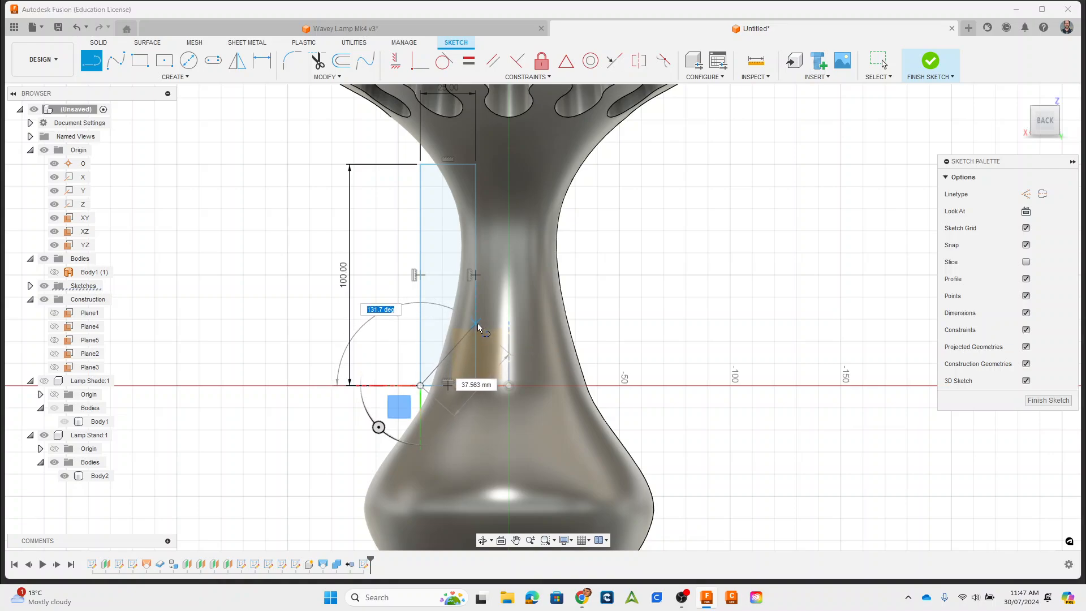
{"action": "type", "text": "135"}
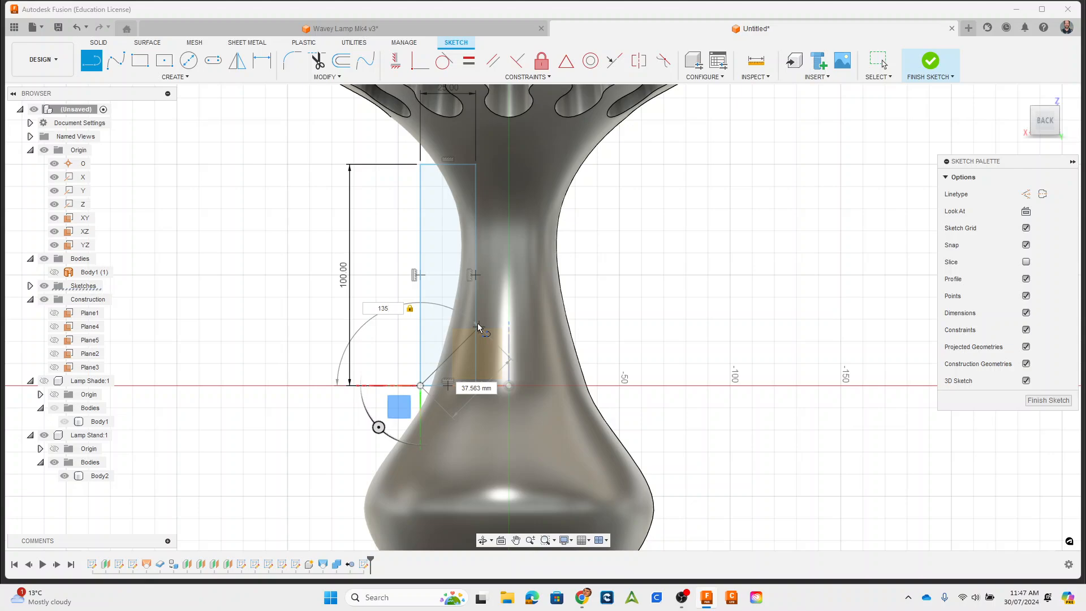
{"action": "key", "text": "Return"}
{"action": "key", "text": "Escape"}
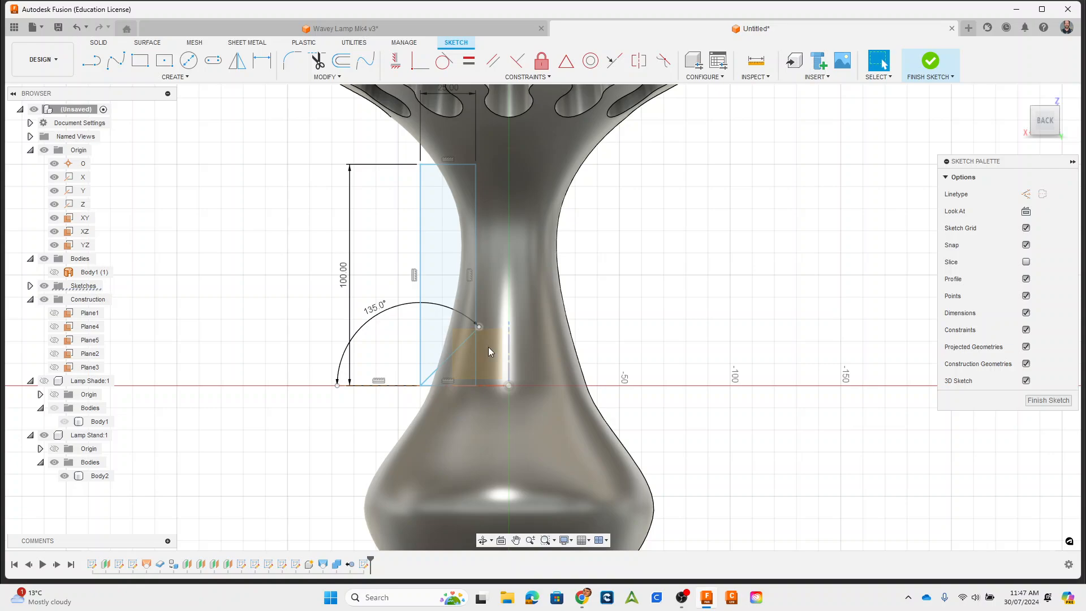
Trim away the rectangle's lower inner corner below the diagonal line and finish the sketch
{"action": "left_click", "coordinate": [317, 61]}
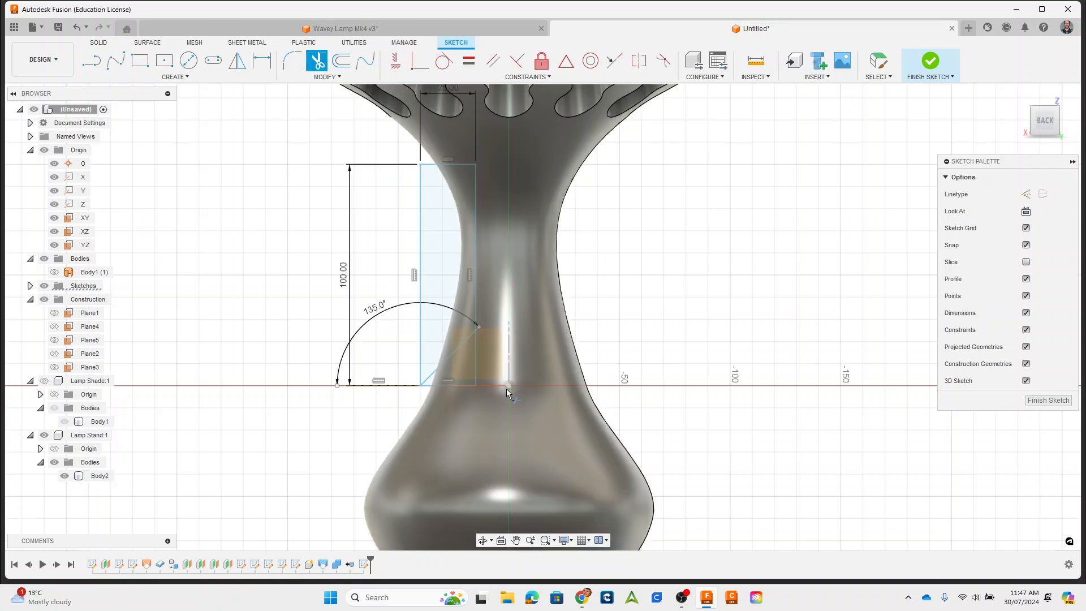
{"action": "left_click", "coordinate": [476, 365]}
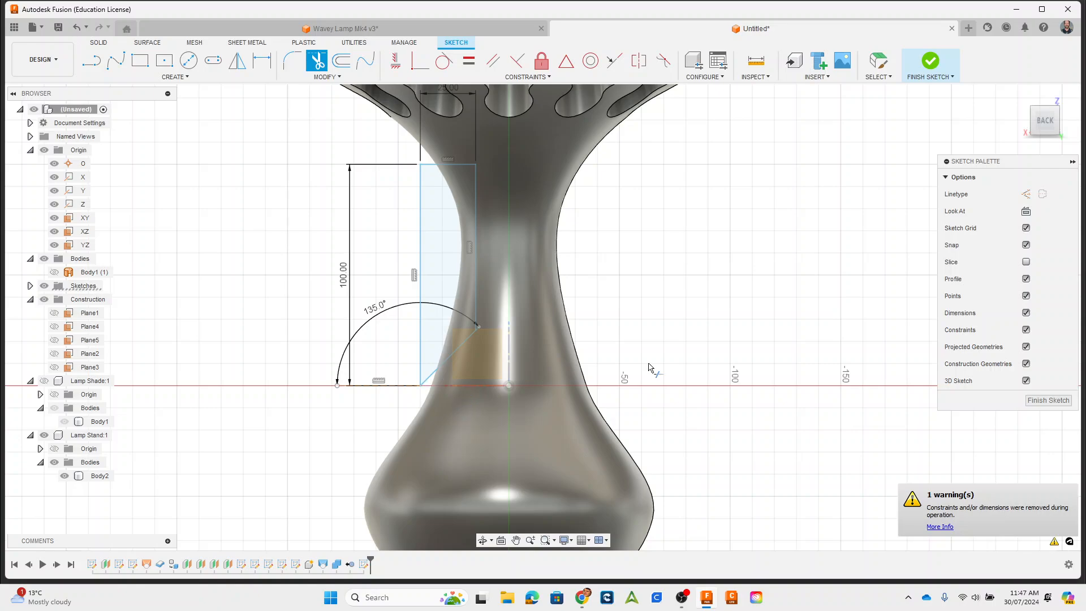
{"action": "scroll", "coordinate": [651, 368], "scroll_direction": "down", "scroll_amount": 2}
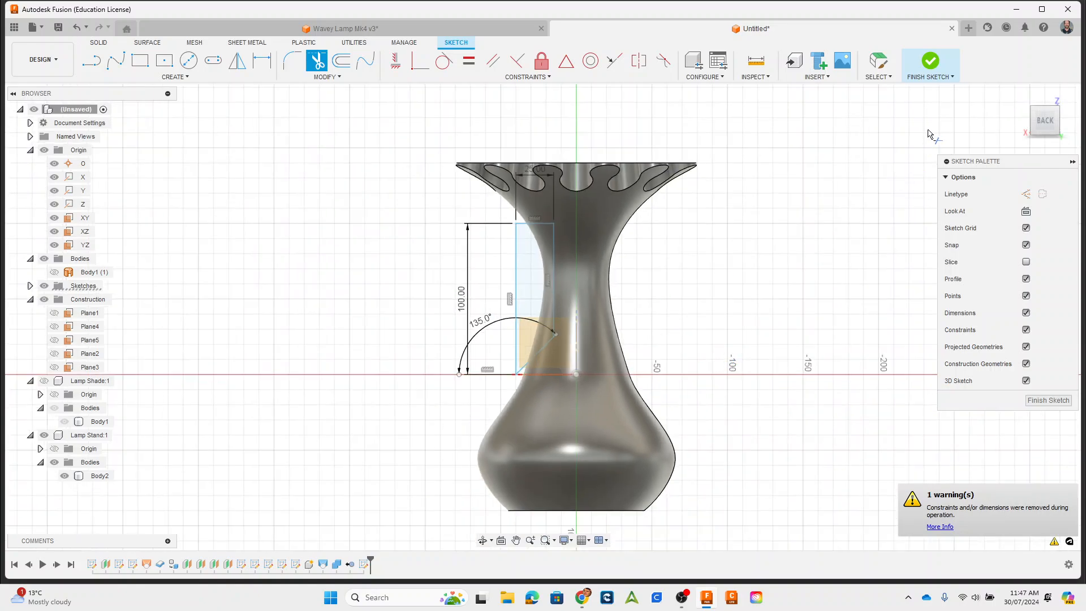
{"action": "left_click", "coordinate": [930, 61]}
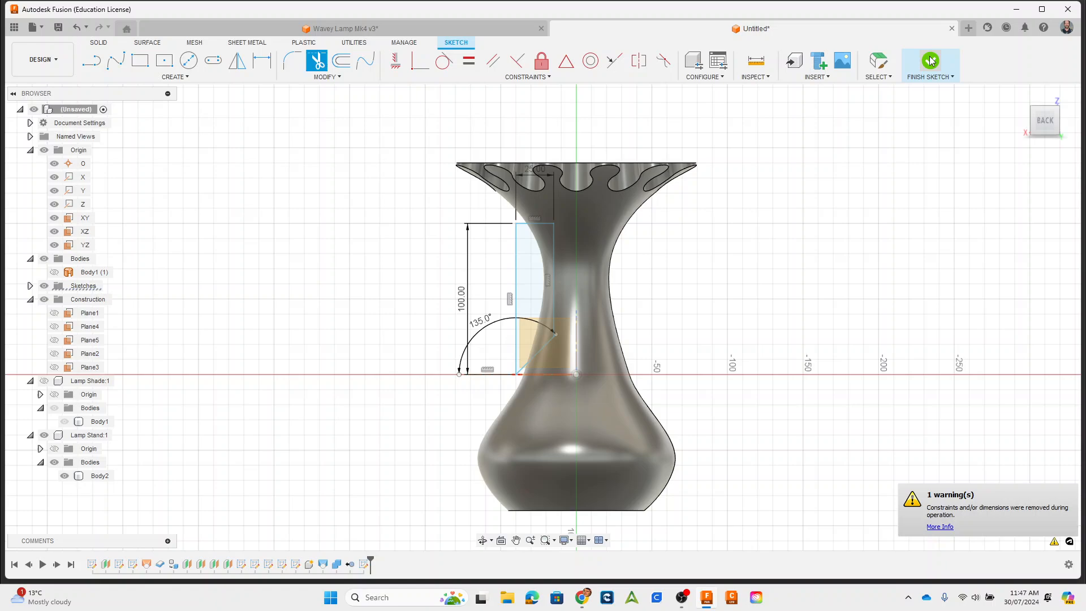
Revolve the trimmed profile 360° about the Z axis as a cut to form a straight cylindrical neck on the stand
{"action": "left_click", "coordinate": [524, 281]}
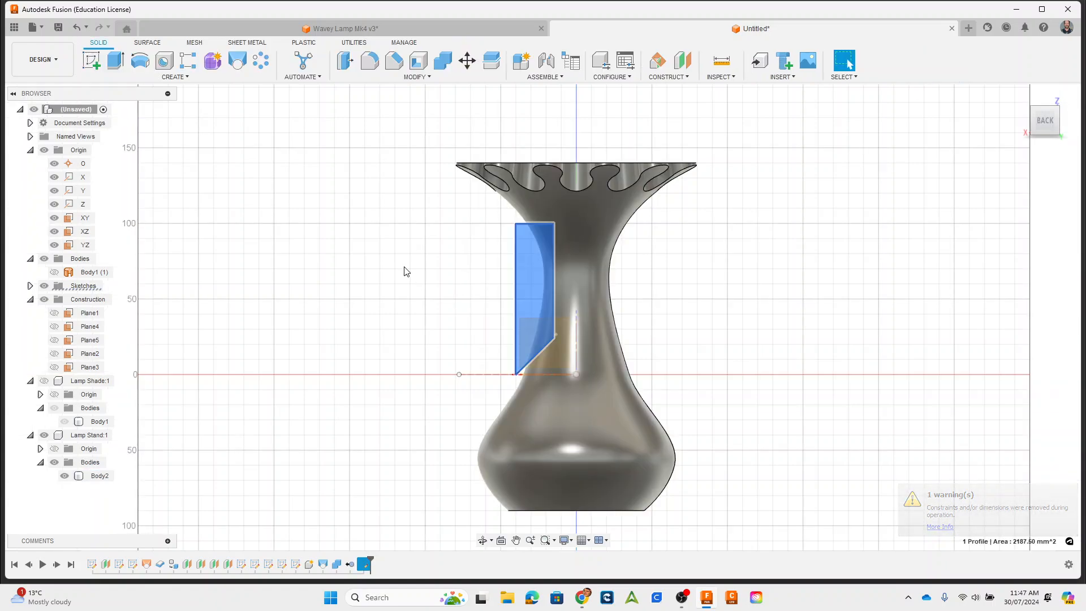
{"action": "left_click", "coordinate": [141, 61]}
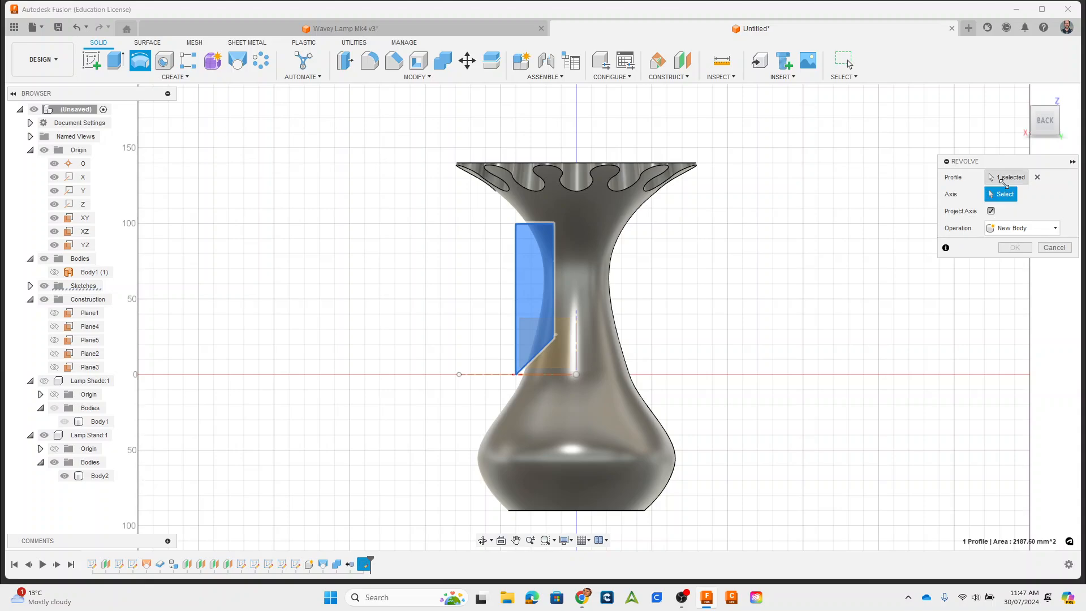
{"action": "left_click", "coordinate": [576, 339]}
{"action": "middle_click_drag", "start_coordinate": [809, 347], "coordinate": [805, 356], "text": "shift"}
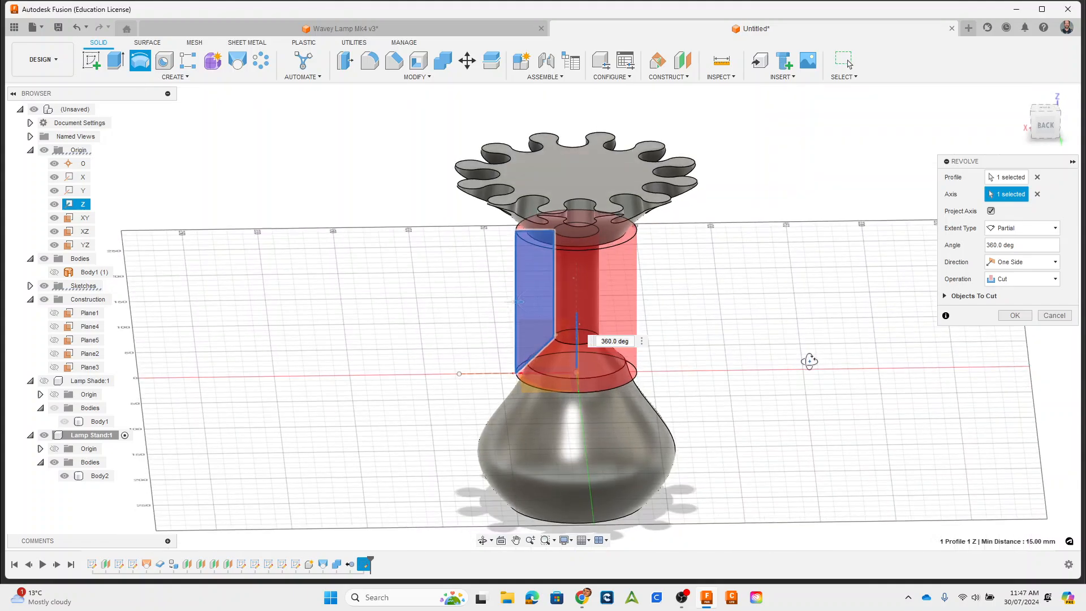
{"action": "left_click", "coordinate": [1015, 315]}
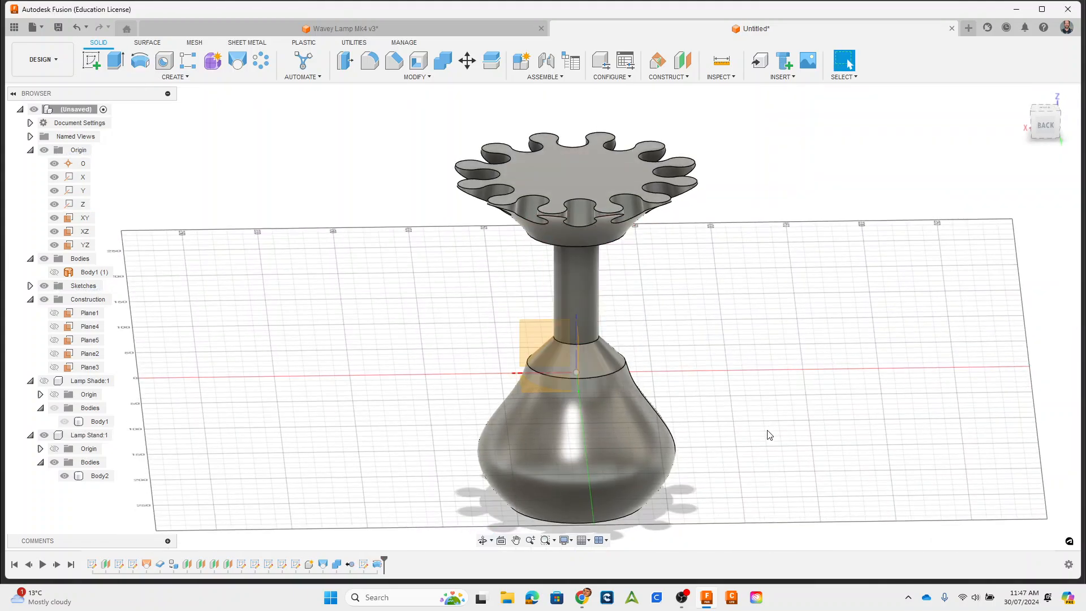
Start a new sketch on the stand's wavy top face
{"action": "middle_click_drag", "start_coordinate": [767, 437], "coordinate": [686, 386], "text": "shift"}
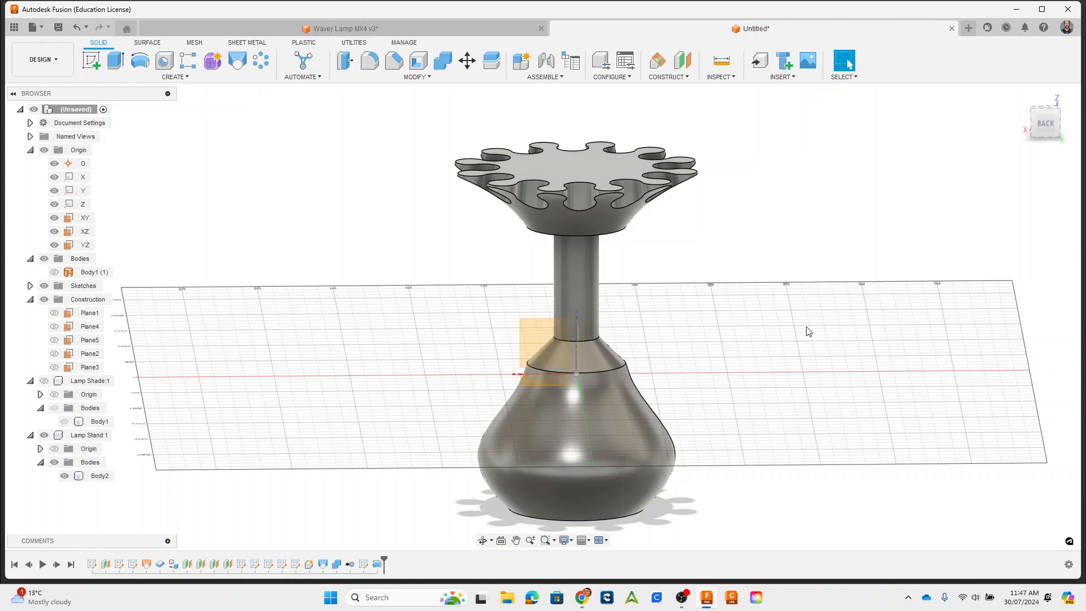
{"action": "scroll", "coordinate": [650, 295], "scroll_direction": "up", "scroll_amount": 3}
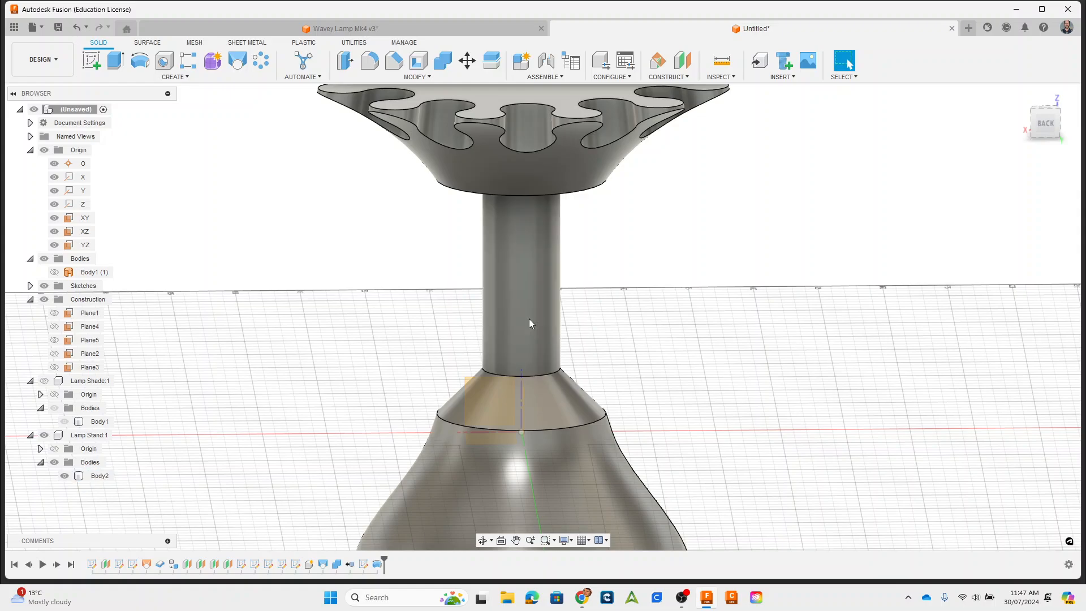
{"action": "mouse_move", "coordinate": [733, 352]}
{"action": "middle_mouse_down", "text": "shift"}
{"action": "mouse_move", "coordinate": [737, 308]}
{"action": "mouse_move", "coordinate": [744, 359]}
{"action": "mouse_move", "coordinate": [758, 293]}
{"action": "mouse_move", "coordinate": [761, 334]}
{"action": "middle_mouse_up", "text": "shift"}
{"action": "left_click", "coordinate": [490, 133]}
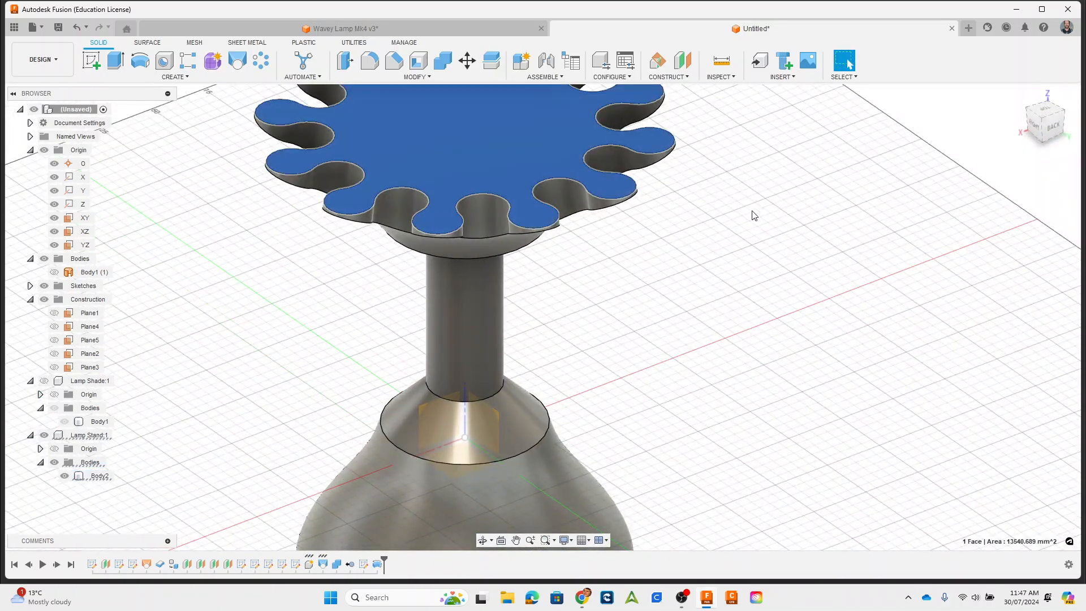
{"action": "middle_click_drag", "start_coordinate": [734, 233], "coordinate": [531, 282], "text": "shift"}
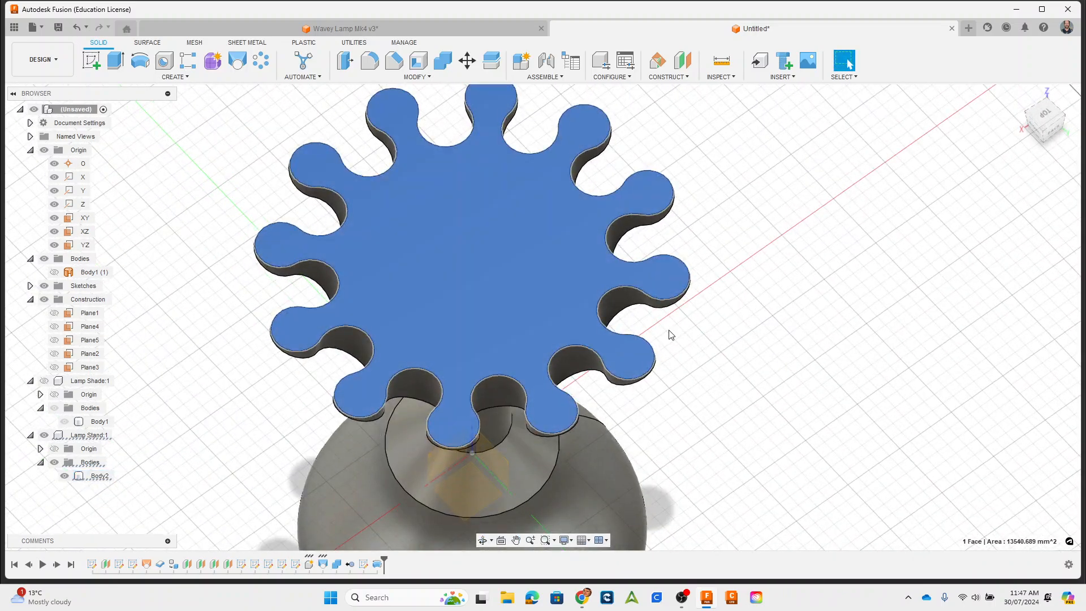
{"action": "left_click", "coordinate": [91, 60]}
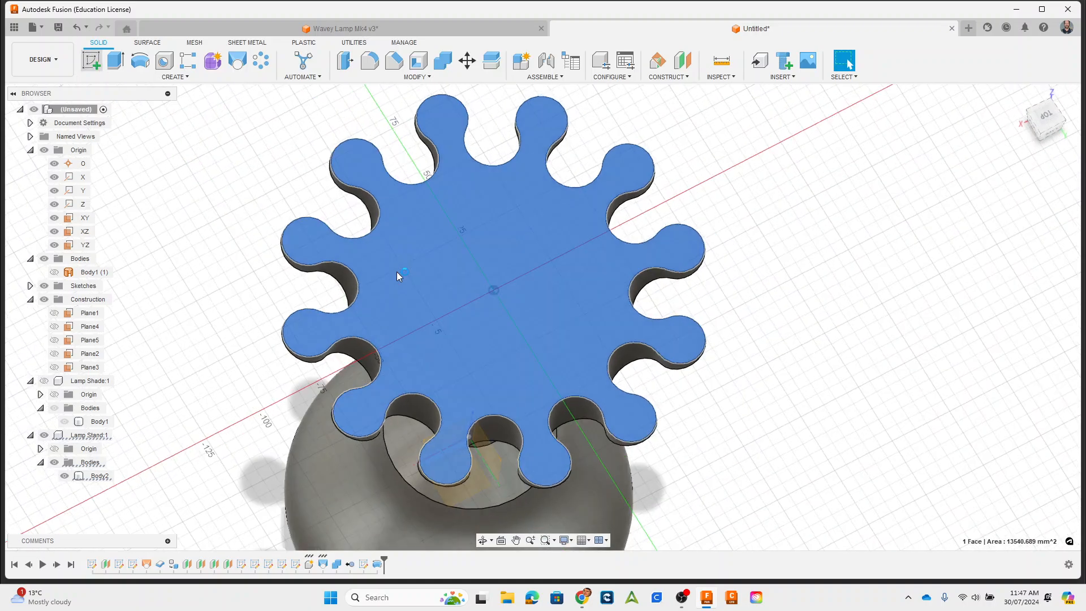
Draw a circle about 90 mm in diameter centred on the origin of the top face
{"action": "left_click", "coordinate": [189, 61]}
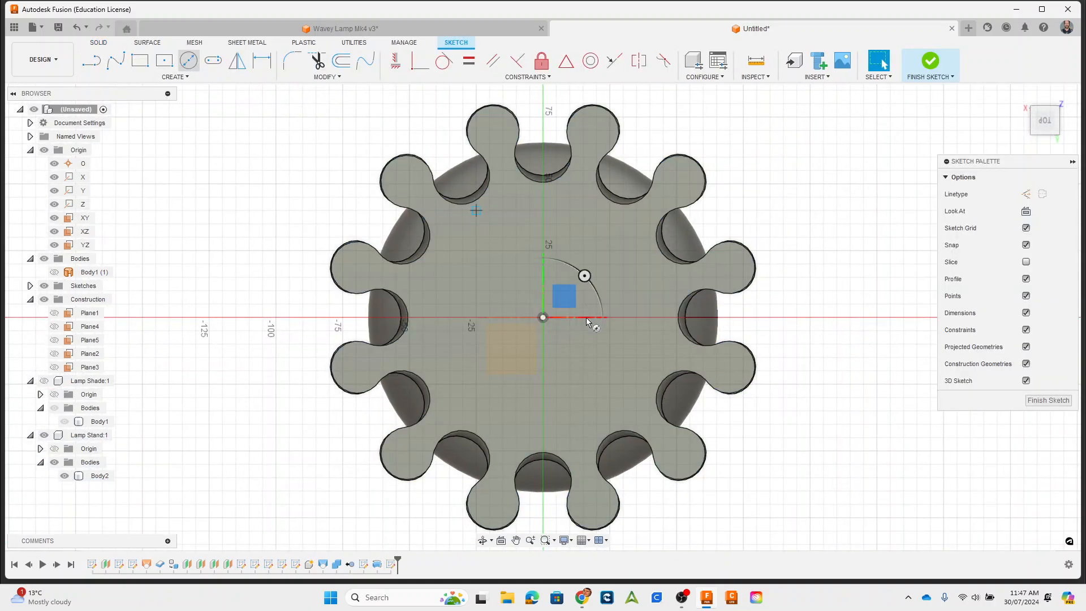
{"action": "left_click", "coordinate": [543, 318]}
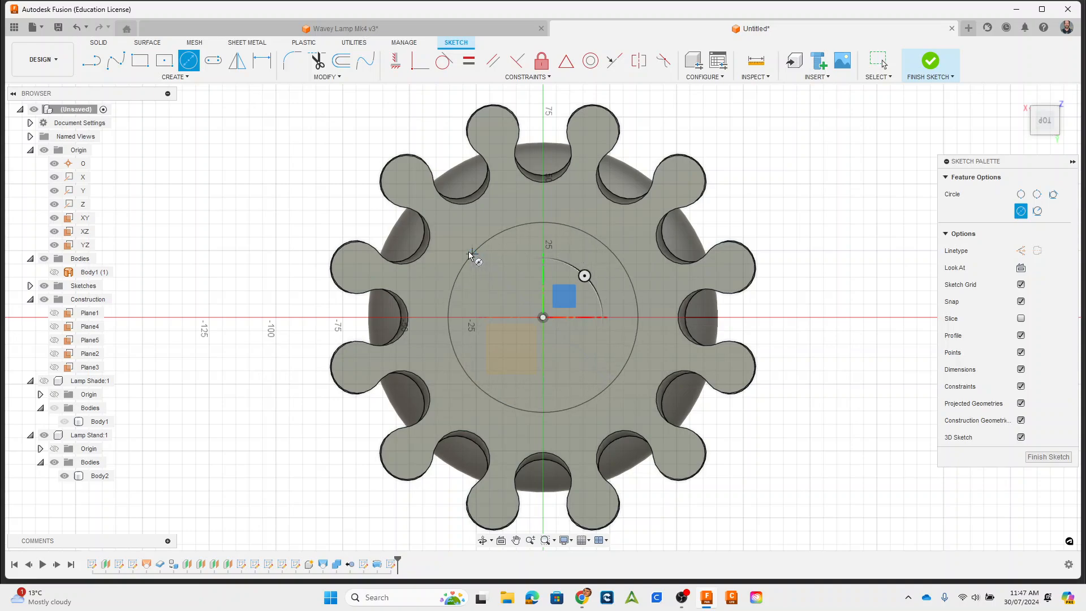
{"action": "left_click", "coordinate": [424, 318]}
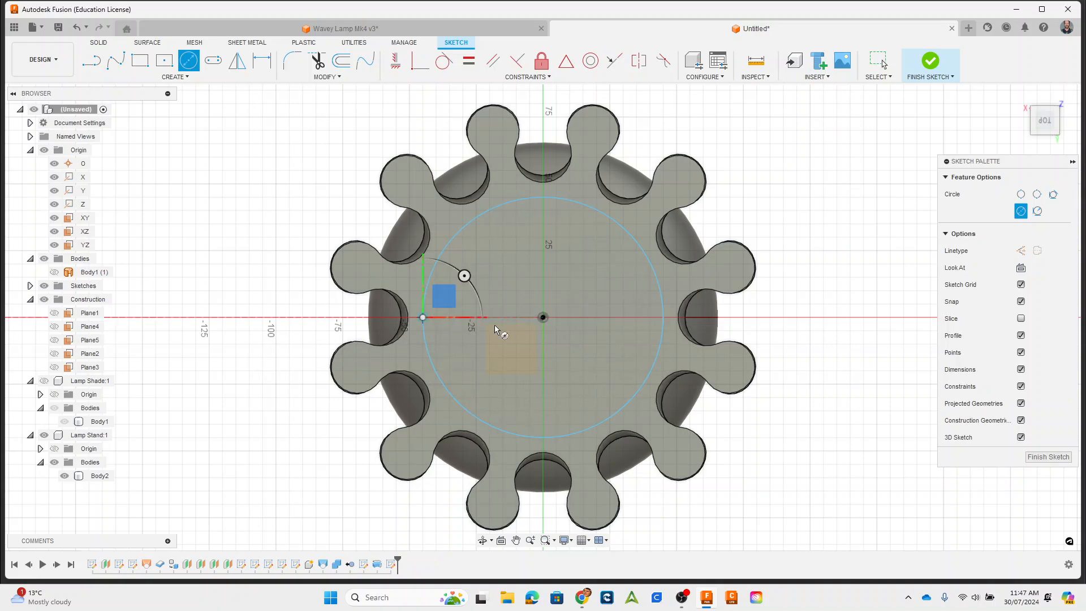
Project the stand's cylindrical neck face into the sketch as a circle and view the sketch plane straight on
{"action": "mouse_move", "coordinate": [863, 458]}
{"action": "middle_mouse_down", "text": "shift"}
{"action": "mouse_move", "coordinate": [860, 381]}
{"action": "mouse_move", "coordinate": [737, 277]}
{"action": "mouse_move", "coordinate": [727, 357]}
{"action": "mouse_move", "coordinate": [723, 347]}
{"action": "middle_mouse_up", "text": "shift"}
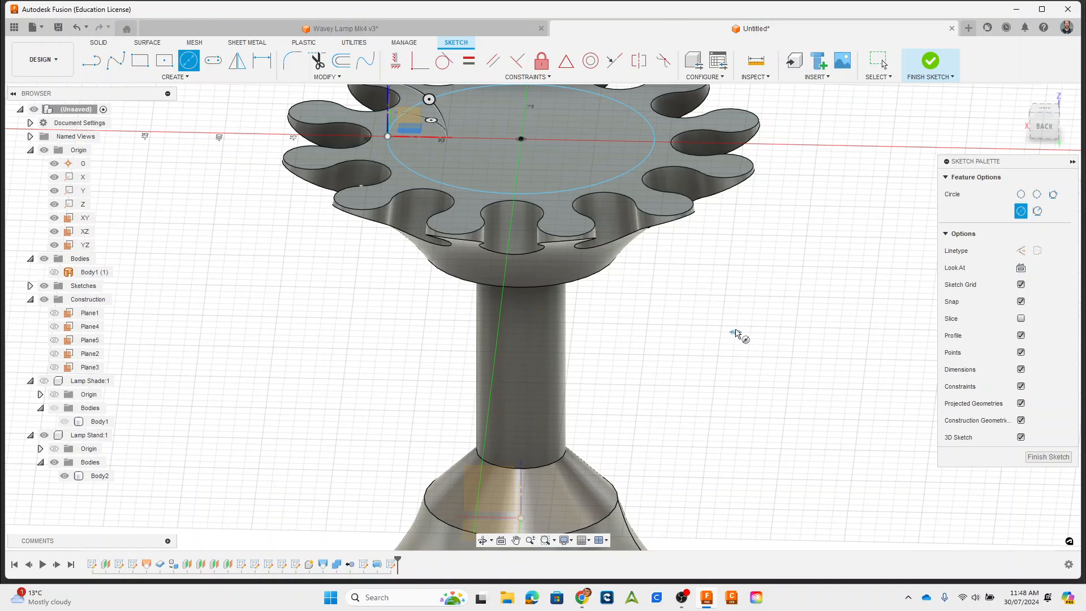
{"action": "key", "text": "p"}
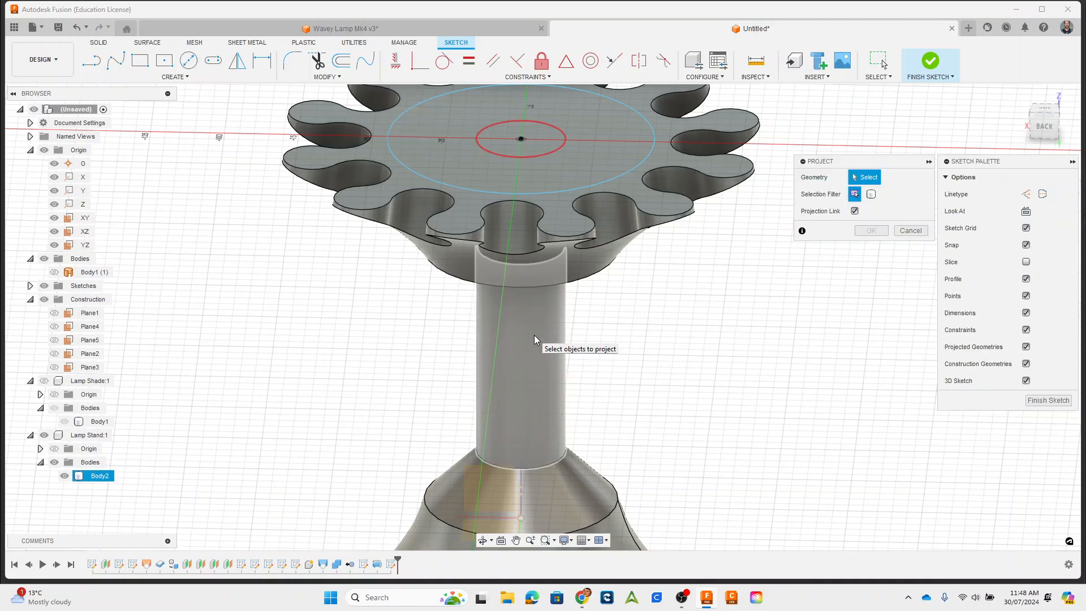
{"action": "left_click", "coordinate": [534, 335]}
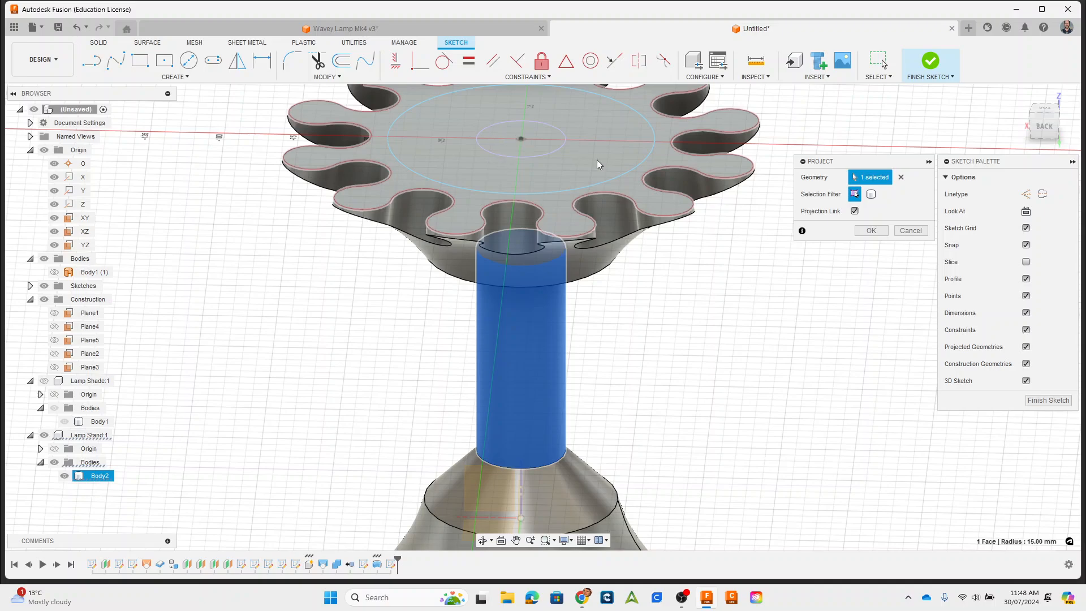
{"action": "middle_click_drag", "start_coordinate": [708, 319], "coordinate": [712, 346], "text": "shift"}
{"action": "middle_click_drag", "start_coordinate": [730, 250], "coordinate": [704, 361], "text": "shift"}
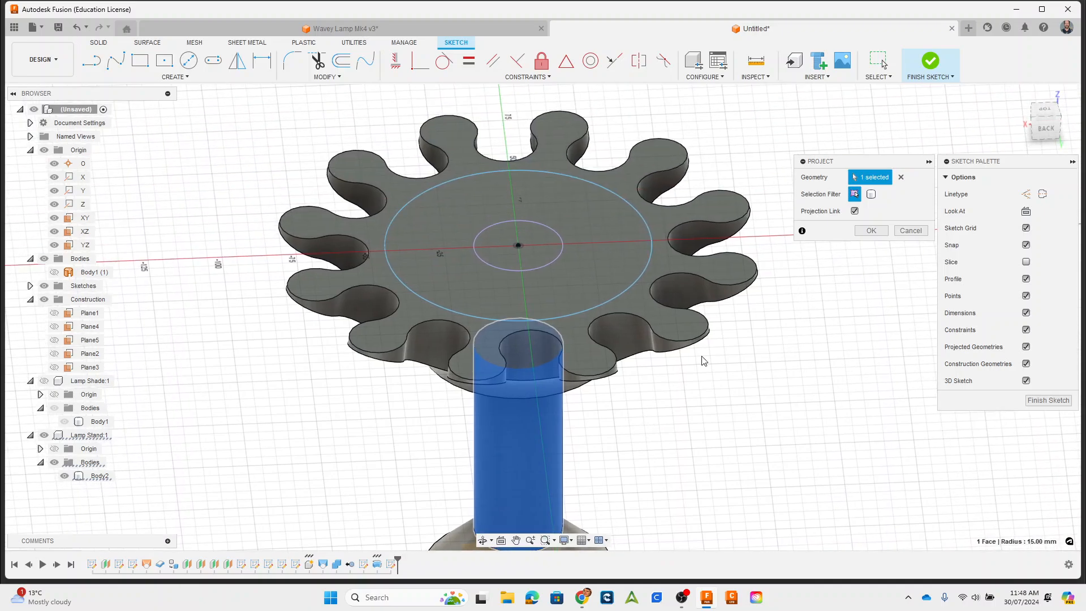
{"action": "left_click", "coordinate": [1026, 211]}
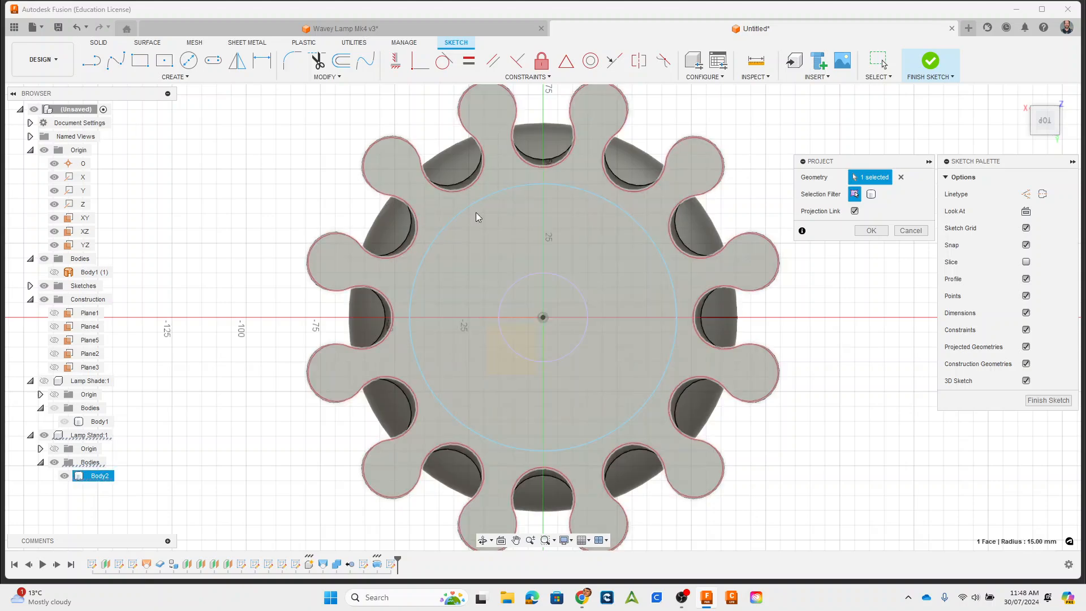
Draw a vertical line about 30 mm long from the projected neck circle to the outer circle and make it a construction line
{"action": "left_click", "coordinate": [92, 60]}
{"action": "left_click", "coordinate": [543, 317]}
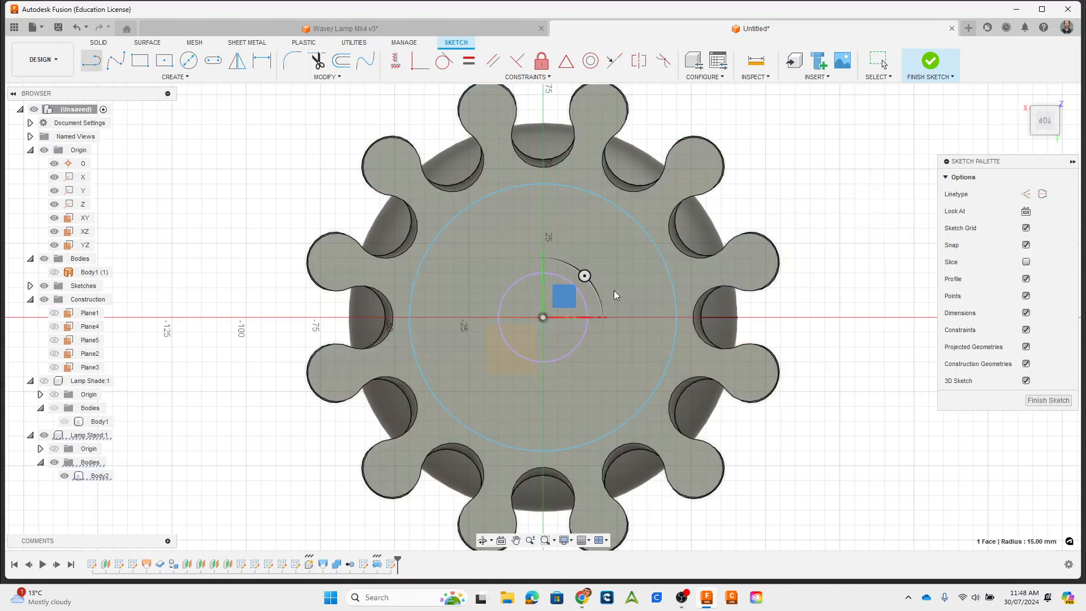
{"action": "left_click", "coordinate": [543, 273]}
{"action": "left_click", "coordinate": [543, 185]}
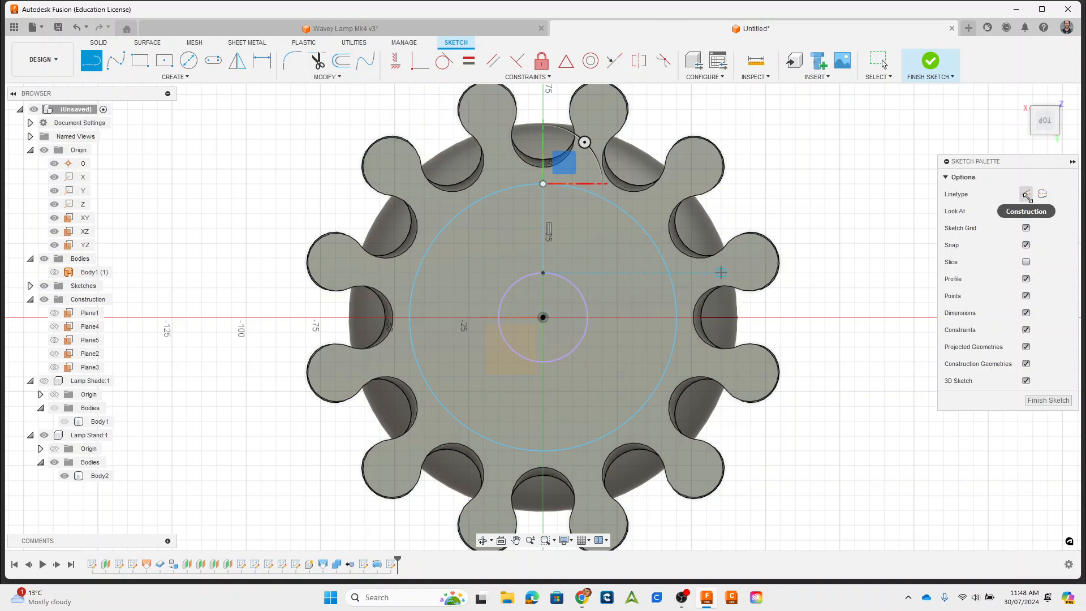
{"action": "left_click", "coordinate": [1026, 194]}
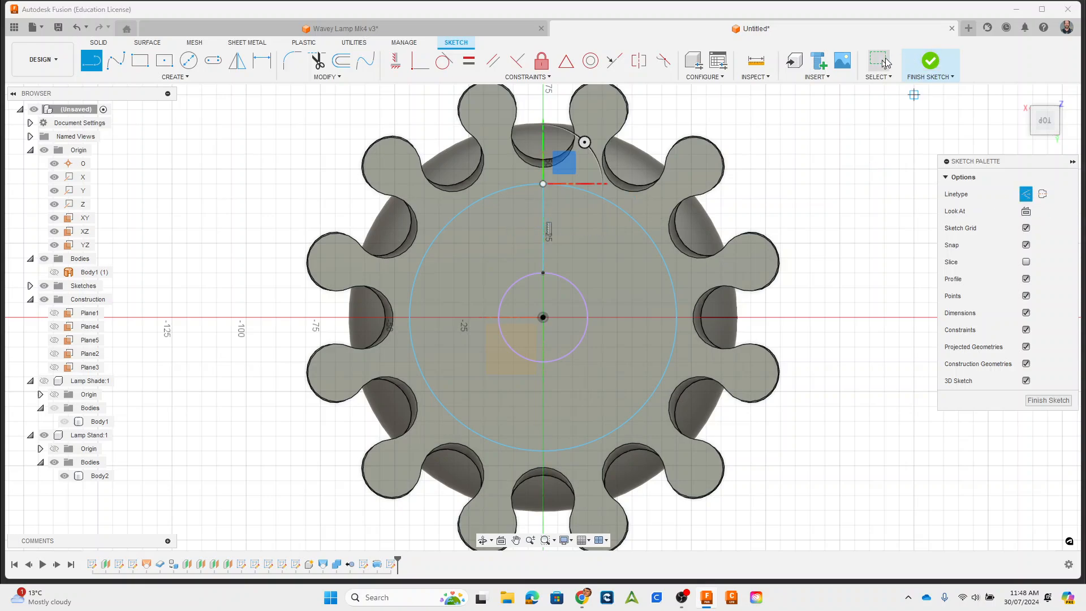
{"action": "left_click", "coordinate": [879, 60]}
{"action": "left_click", "coordinate": [542, 221]}
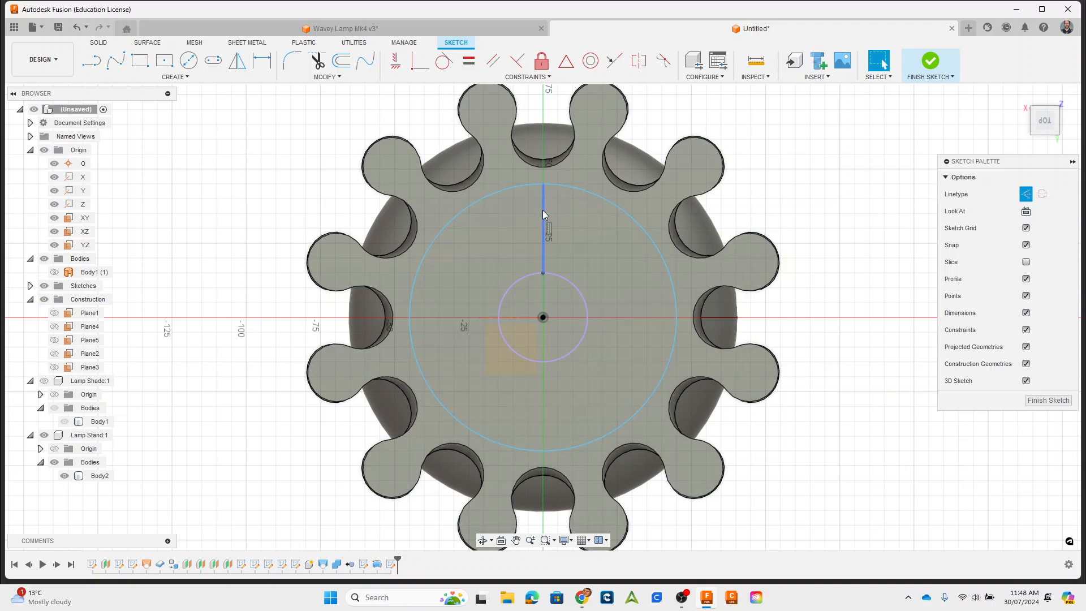
{"action": "left_click", "coordinate": [1026, 195]}
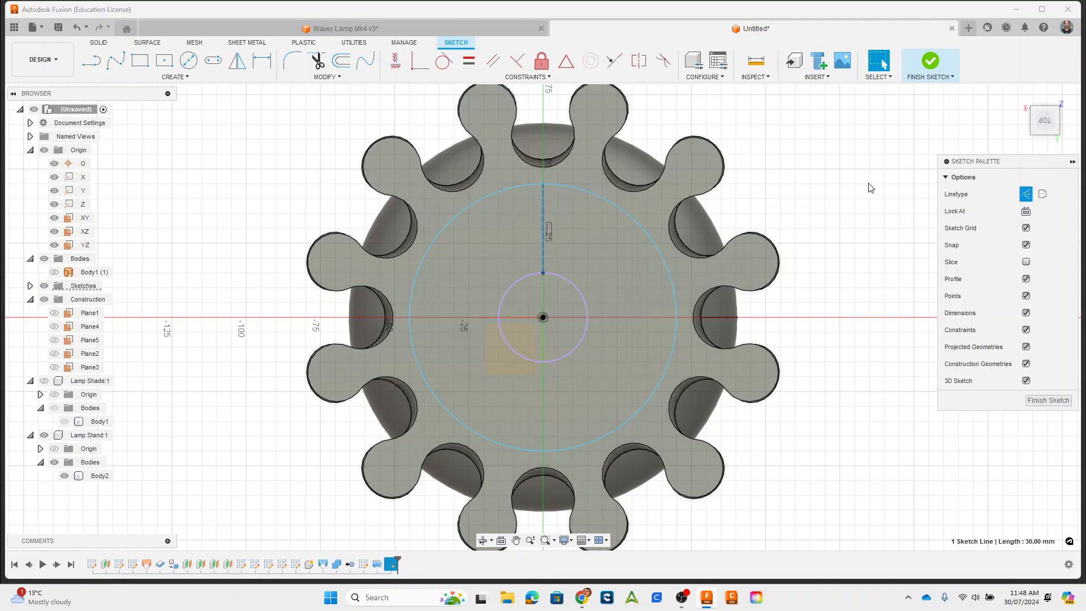
Offset the vertical construction line by 2 mm to each side
{"action": "left_click", "coordinate": [341, 60]}
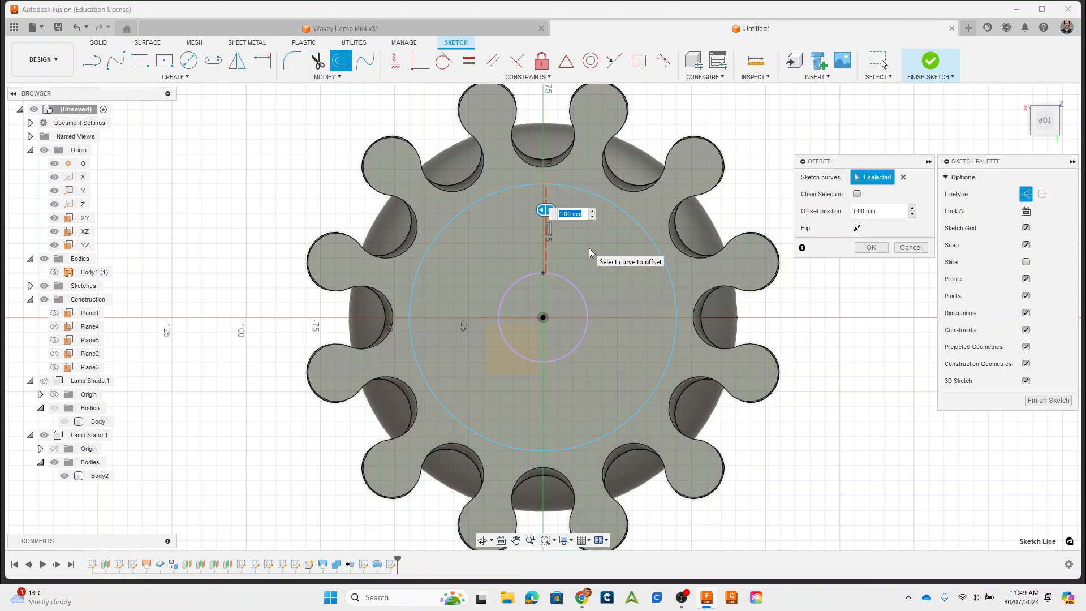
{"action": "type", "text": "."}
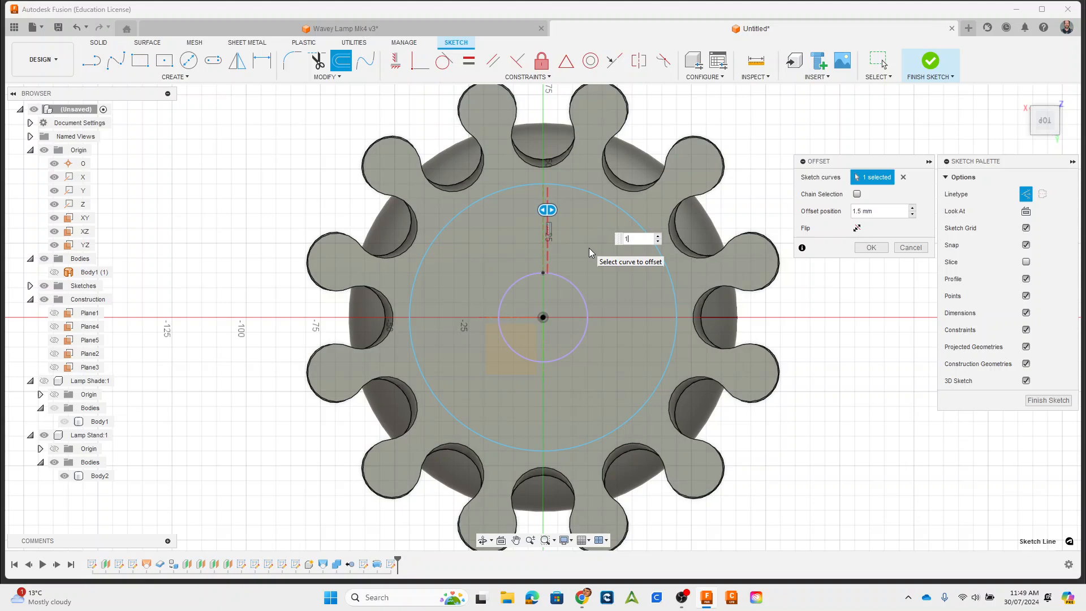
{"action": "key", "text": "Return"}
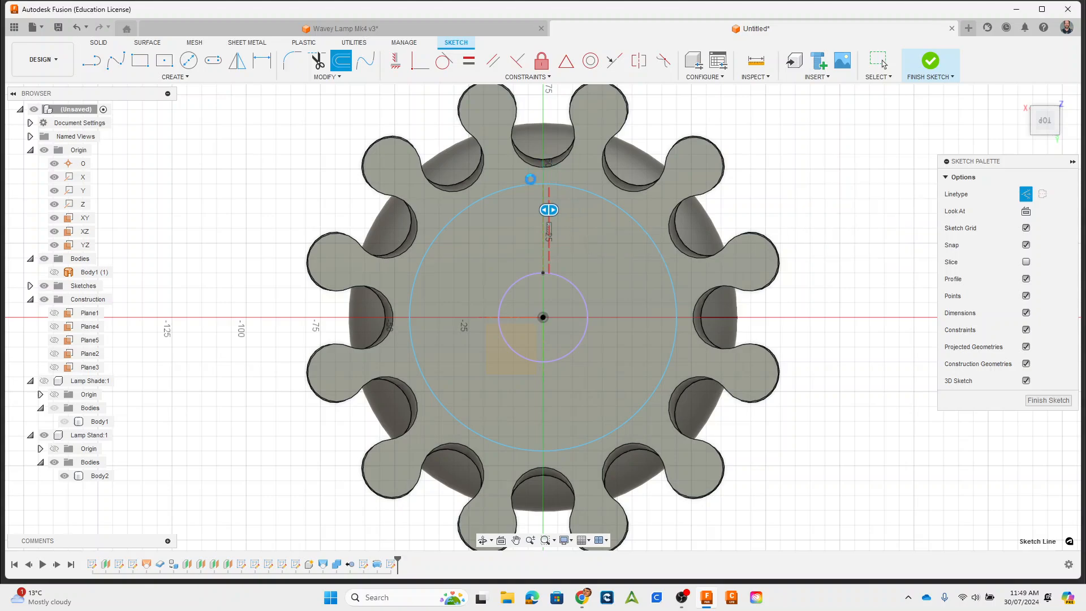
{"action": "scroll", "coordinate": [538, 216], "scroll_direction": "up", "scroll_amount": 2}
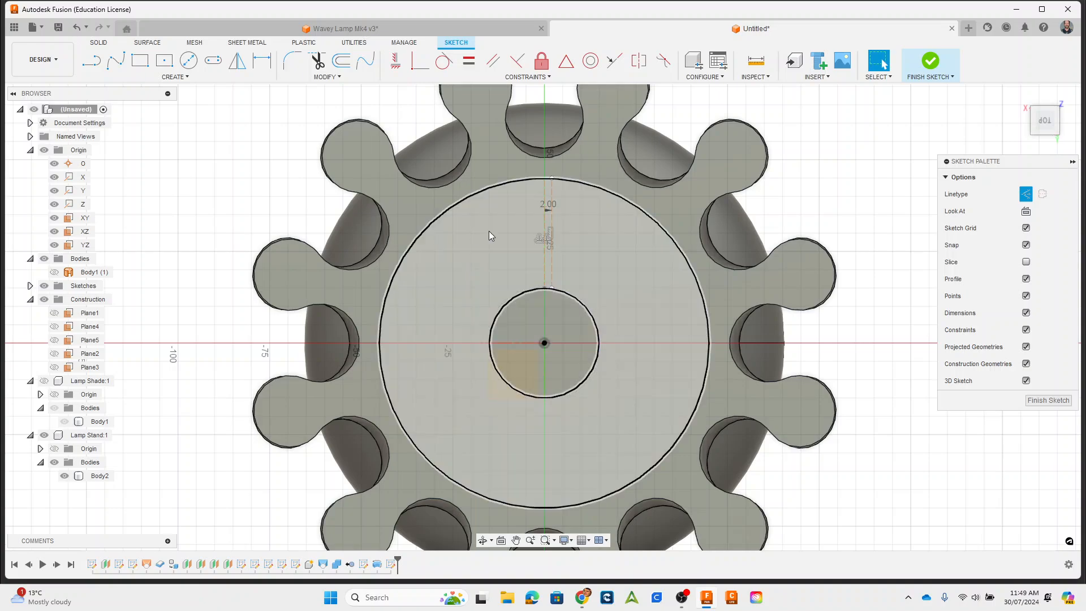
{"action": "left_click", "coordinate": [545, 221]}
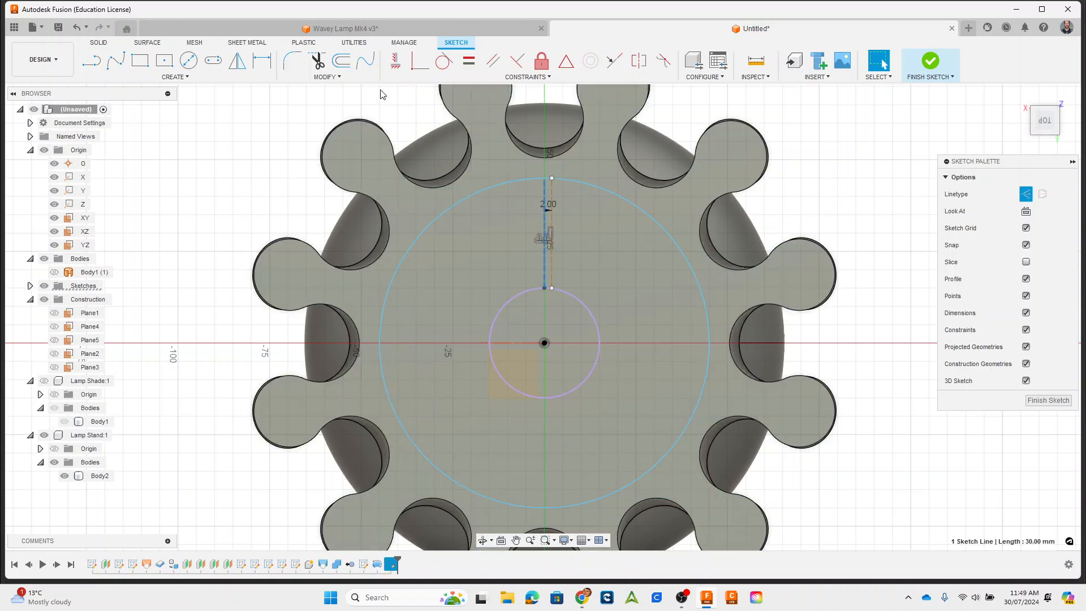
{"action": "left_click", "coordinate": [347, 63]}
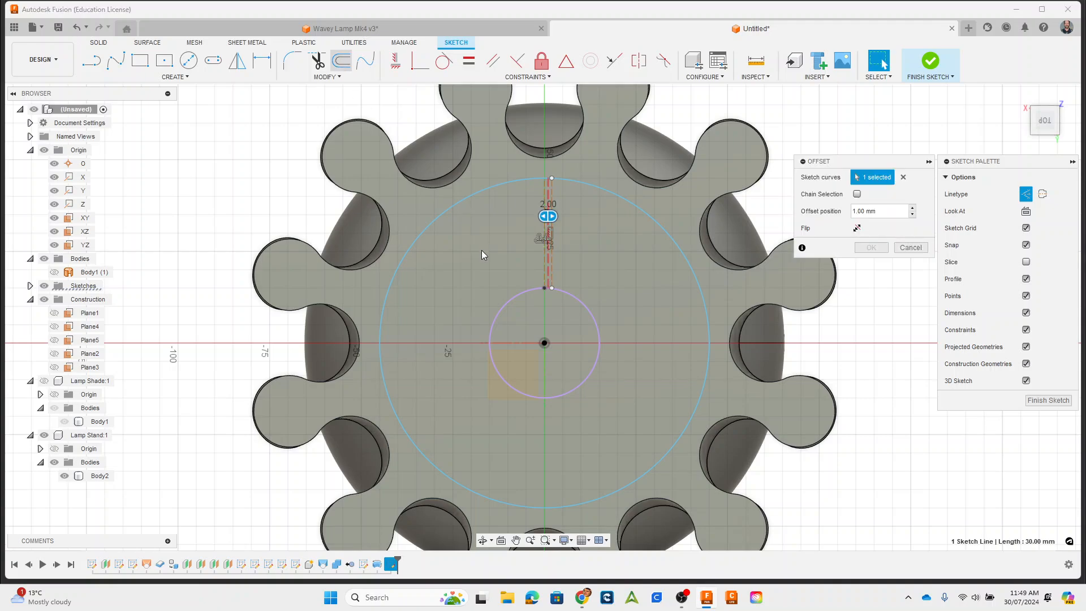
{"action": "type", "text": "-2"}
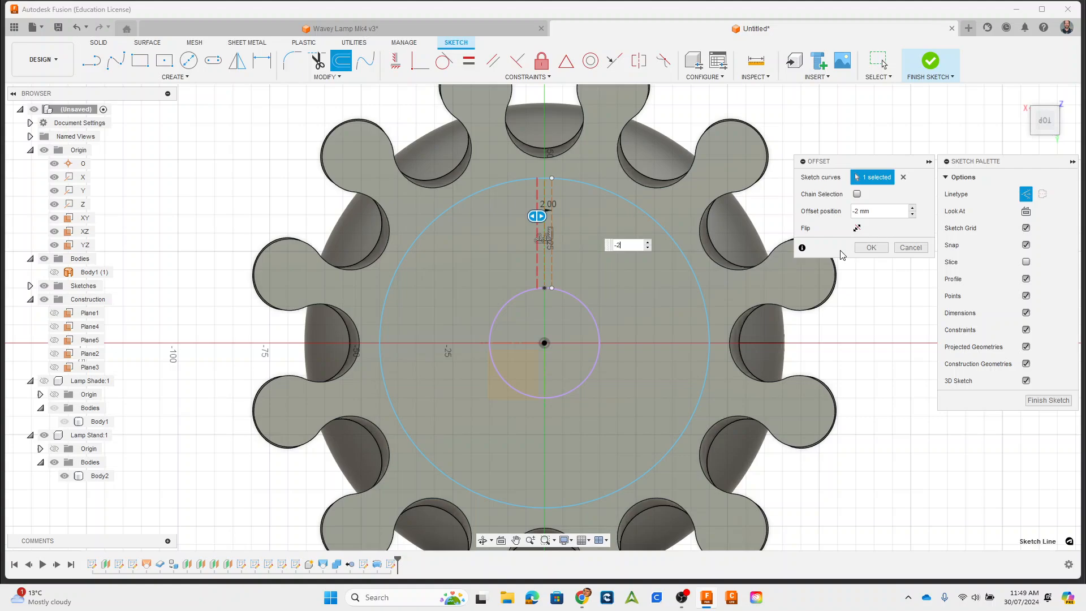
{"action": "left_click", "coordinate": [872, 247]}
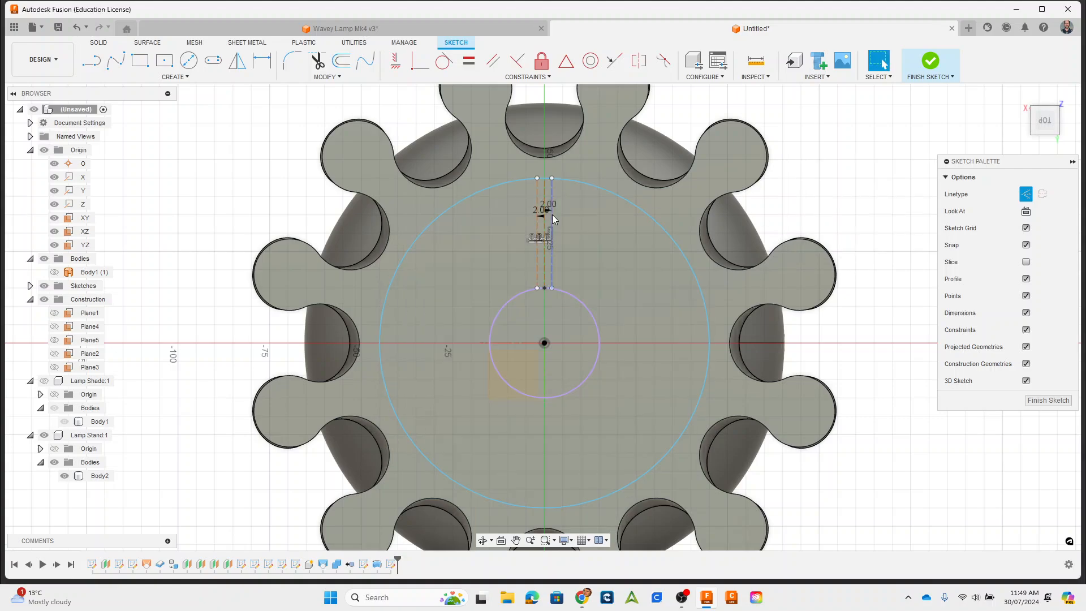
Change both 2 mm offset lines beside the vertical construction line from construction to regular lines
{"action": "left_click", "coordinate": [544, 223]}
{"action": "left_click", "coordinate": [552, 232], "text": "shift"}
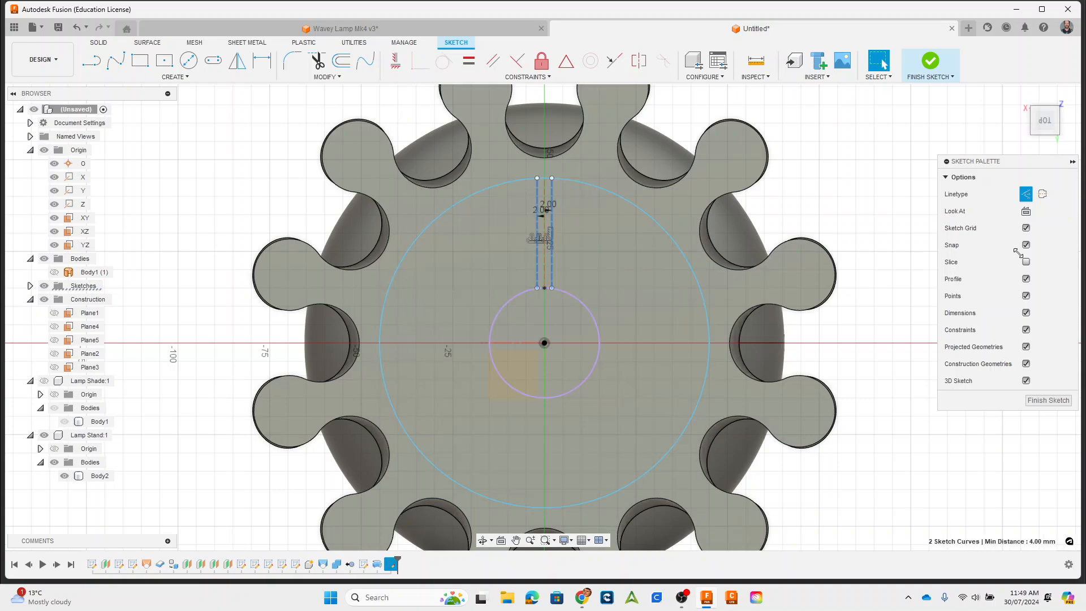
{"action": "left_click", "coordinate": [1026, 194]}
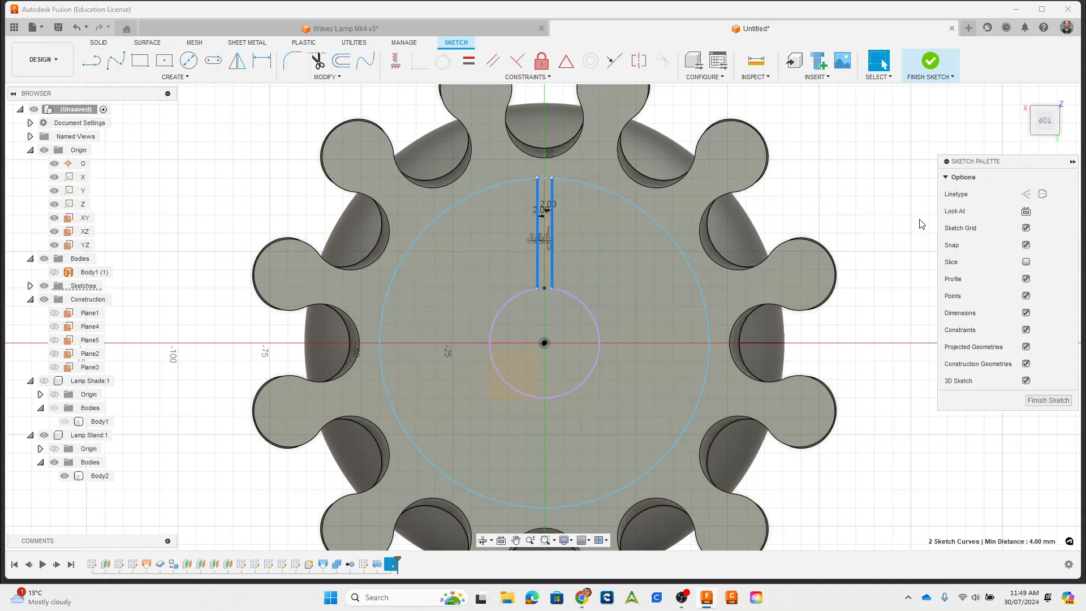
{"action": "left_click", "coordinate": [879, 182]}
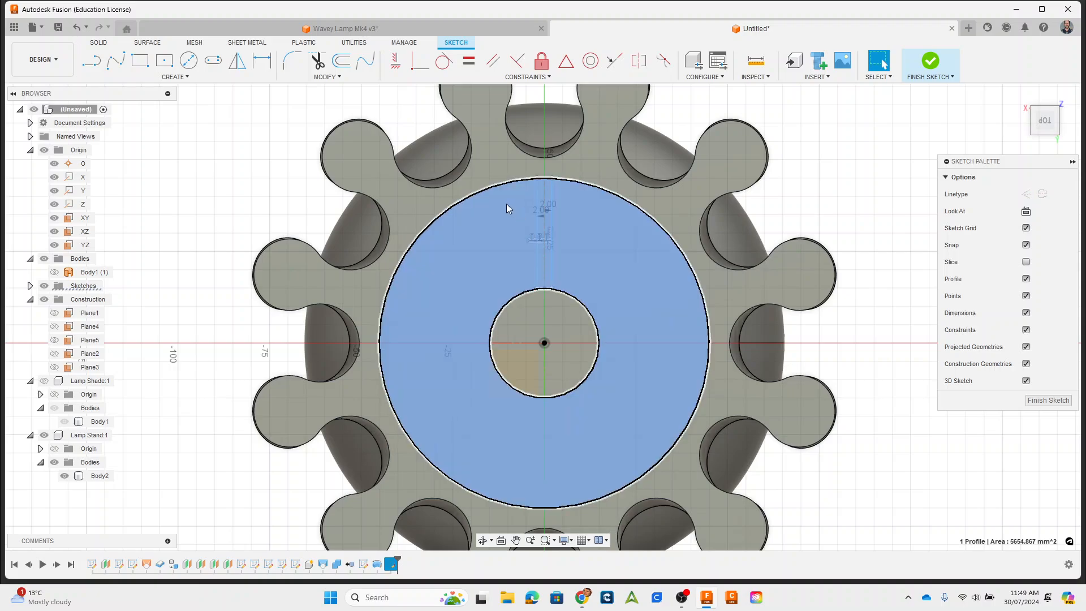
Draw a short vertical line from the lower end of each offset line, extending it past the projected neck circle
{"action": "scroll", "coordinate": [562, 202], "scroll_direction": "up", "scroll_amount": 3}
{"action": "left_click", "coordinate": [555, 198]}
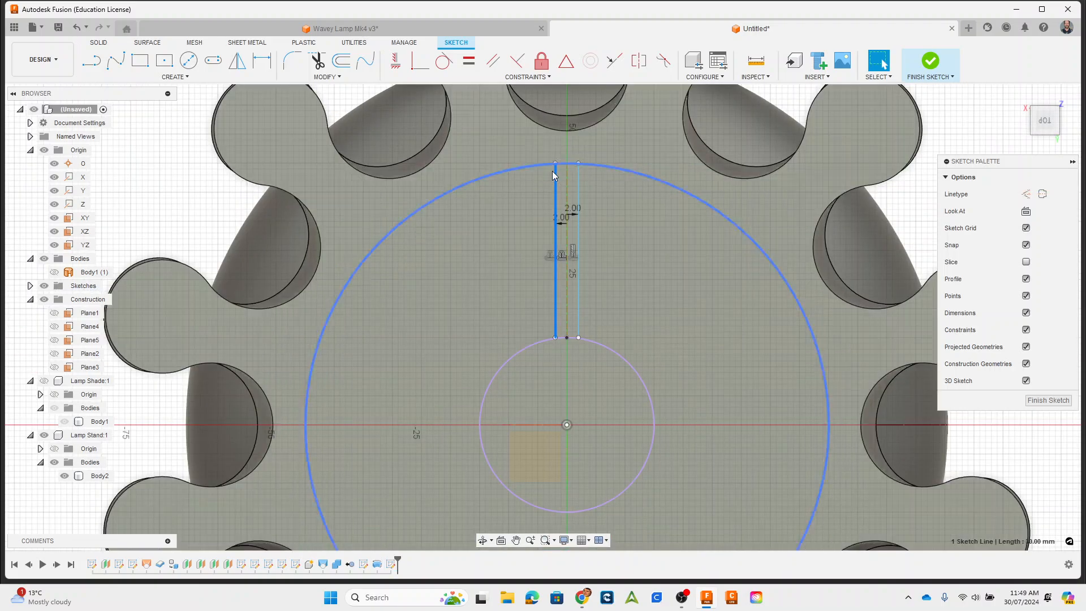
{"action": "scroll", "coordinate": [585, 343], "scroll_direction": "up", "scroll_amount": 4}
{"action": "scroll", "coordinate": [572, 382], "scroll_direction": "up", "scroll_amount": 3}
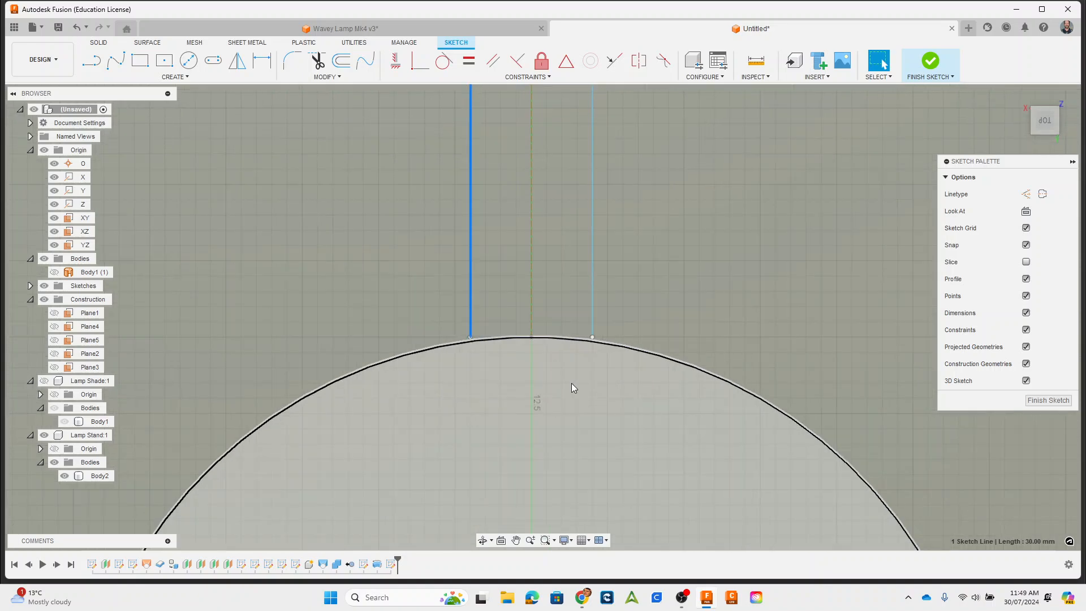
{"action": "left_click", "coordinate": [598, 325]}
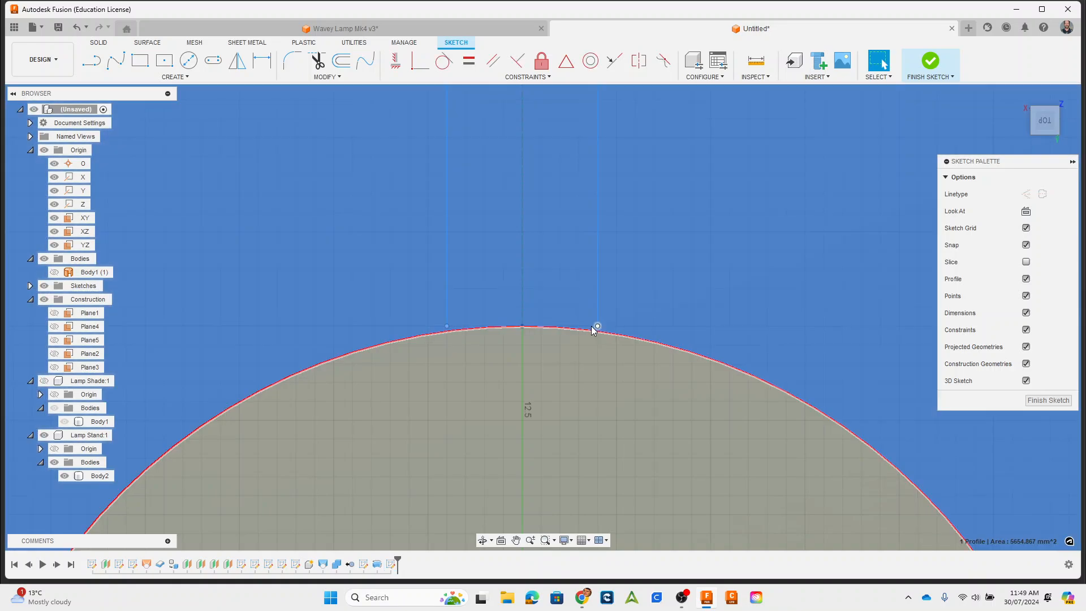
{"action": "left_click", "coordinate": [598, 331]}
{"action": "left_click", "coordinate": [598, 327]}
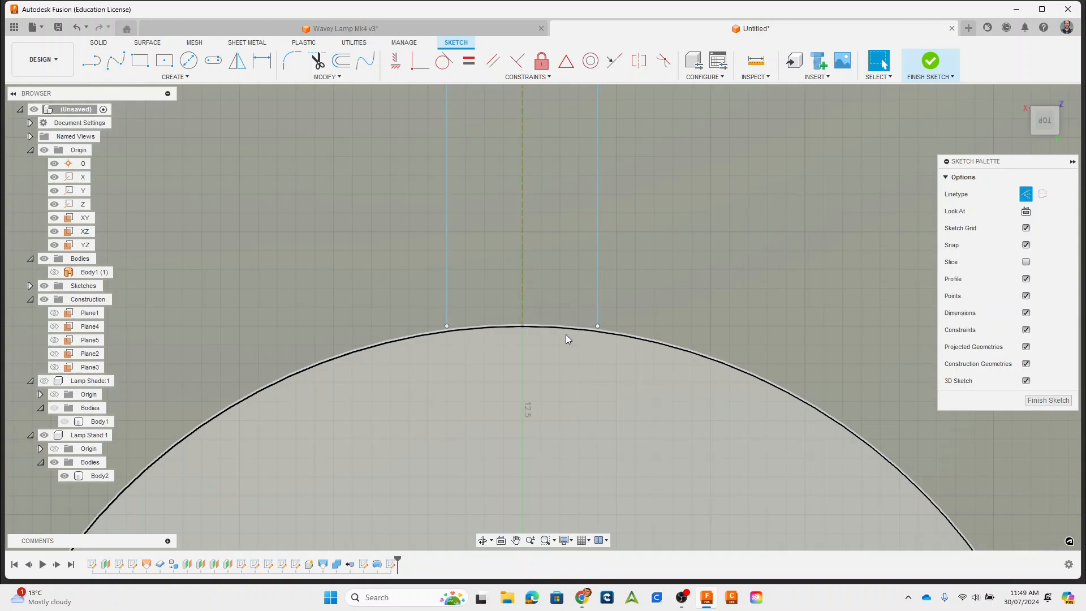
{"action": "key", "text": "Escape"}
{"action": "key", "text": "l"}
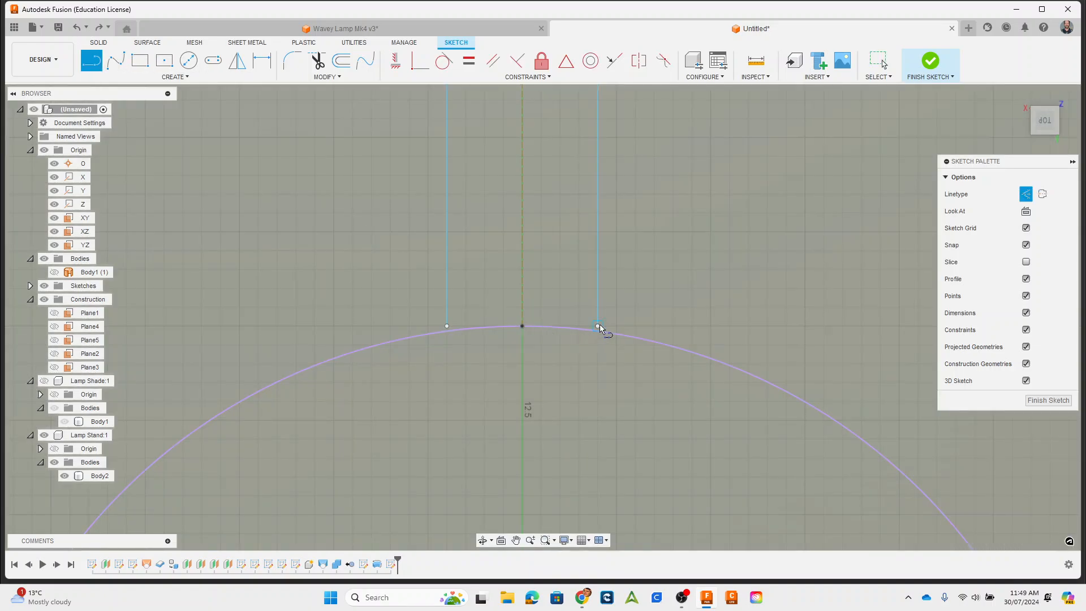
{"action": "left_click", "coordinate": [598, 326]}
{"action": "left_click", "coordinate": [598, 344]}
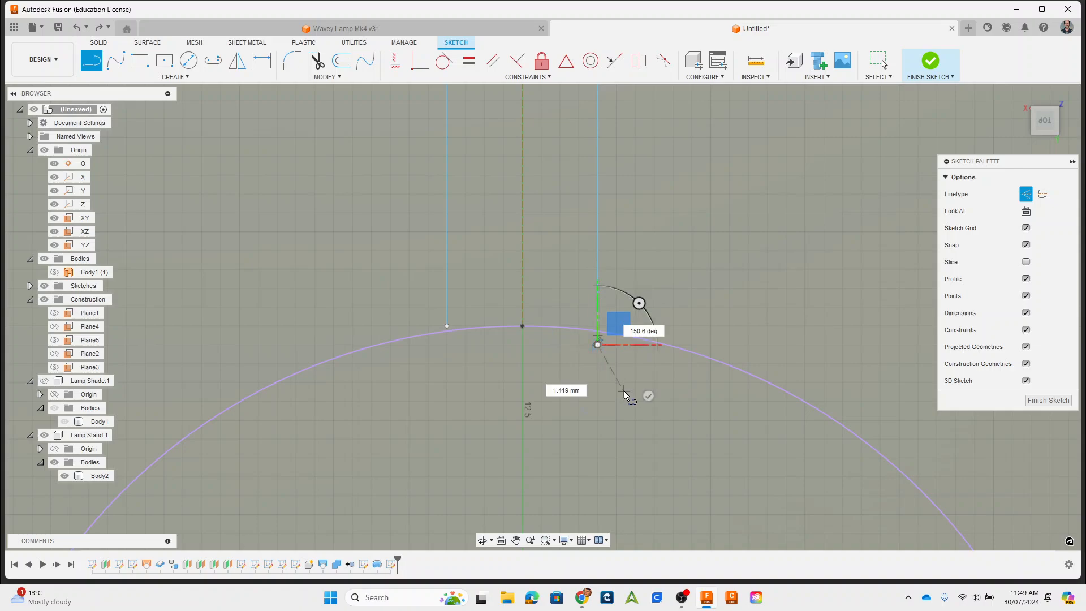
{"action": "key", "text": "Escape"}
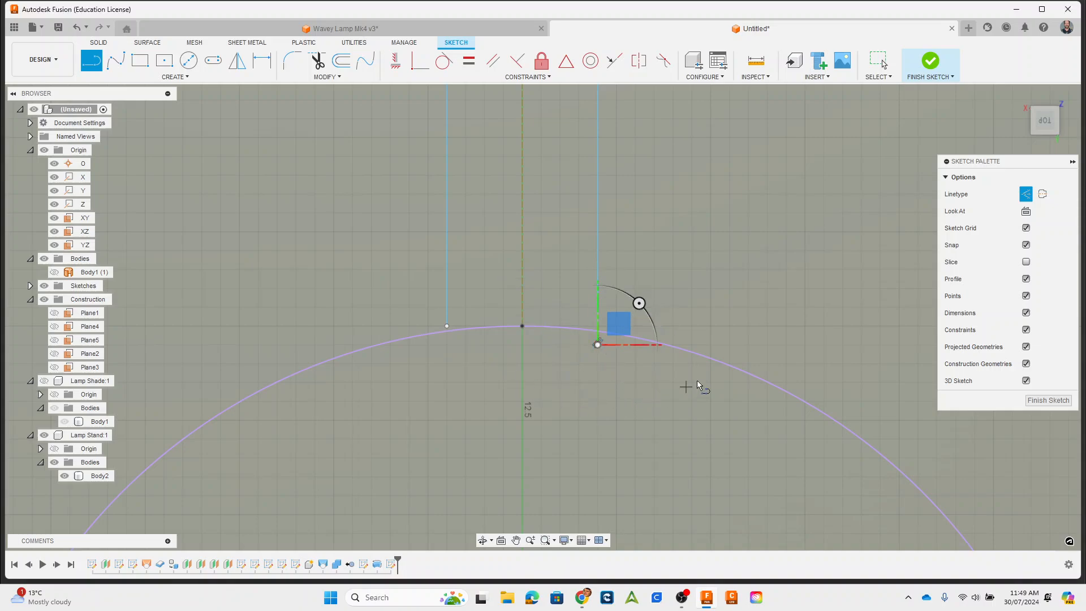
{"action": "left_click", "coordinate": [447, 328]}
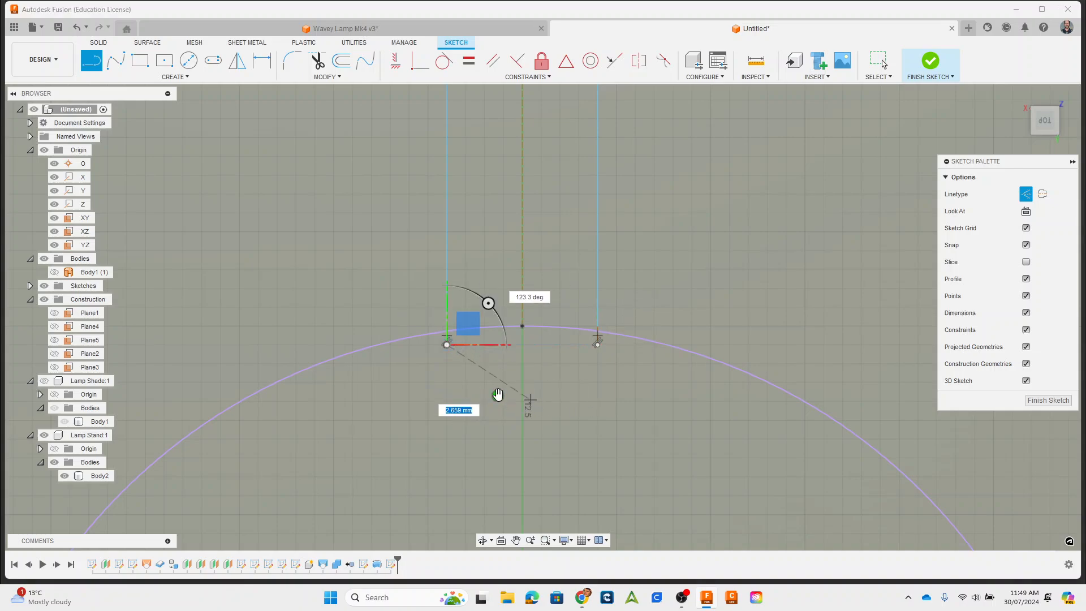
{"action": "key", "text": "Escape"}
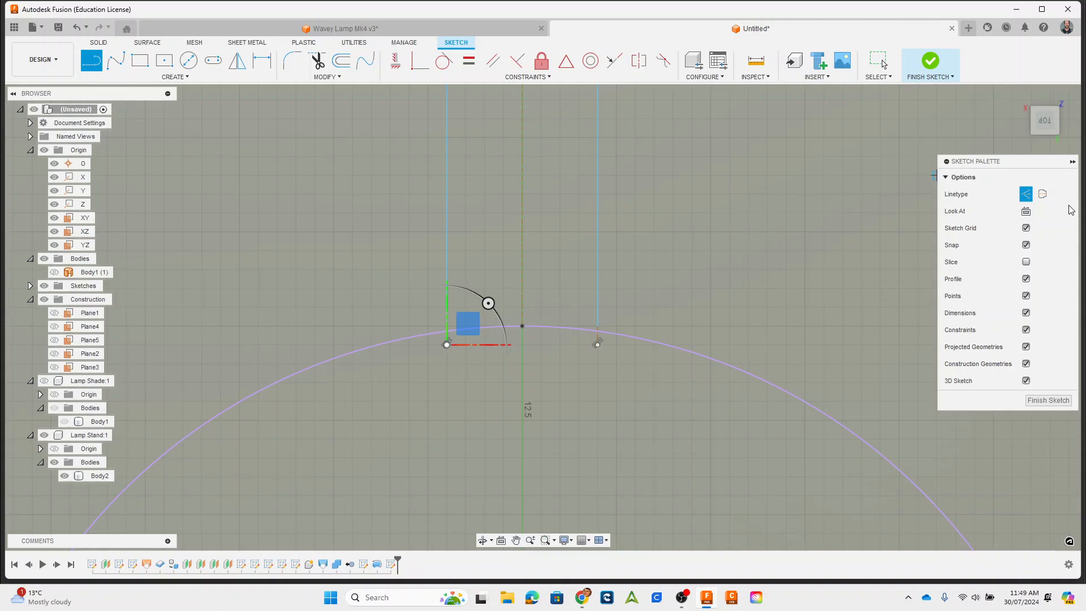
Make the two short extension lines at the neck circle regular lines instead of construction lines
{"action": "left_click", "coordinate": [1027, 195]}
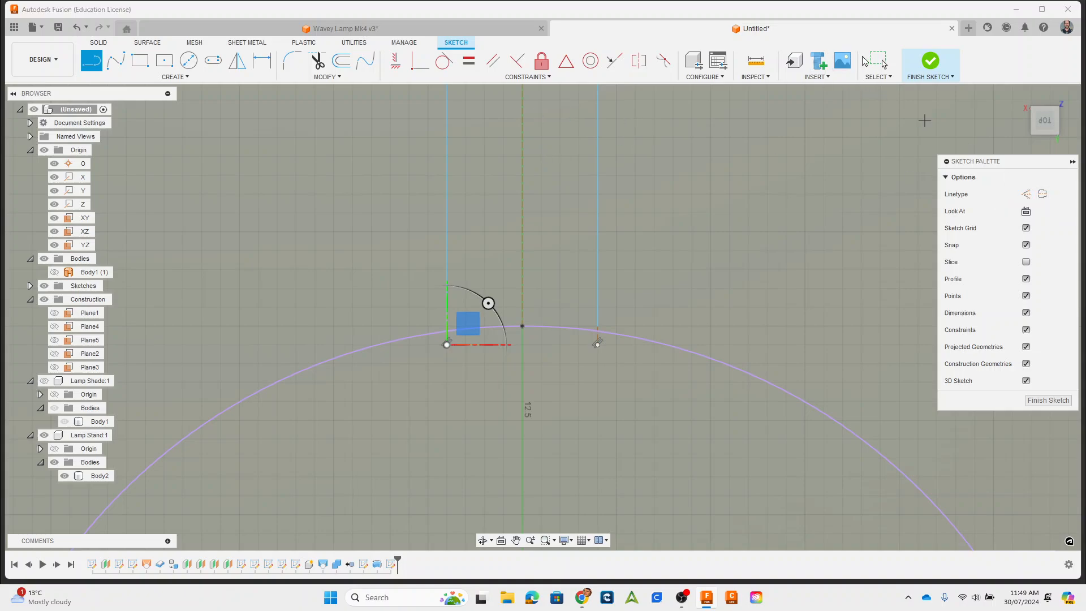
{"action": "key", "text": "Escape"}
{"action": "left_click", "coordinate": [601, 335]}
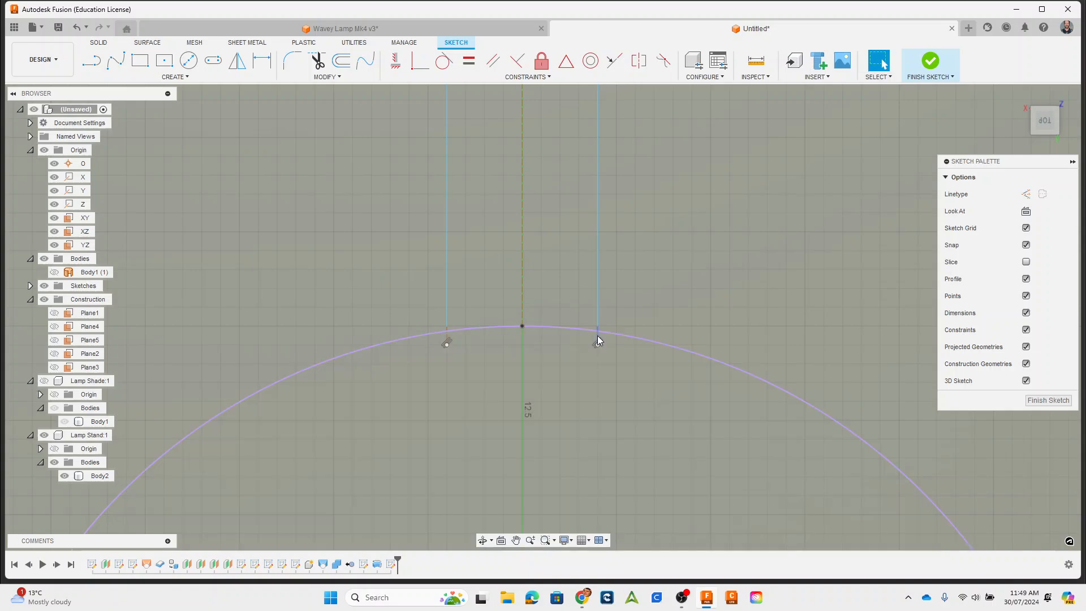
{"action": "left_click", "coordinate": [447, 337], "text": "shift"}
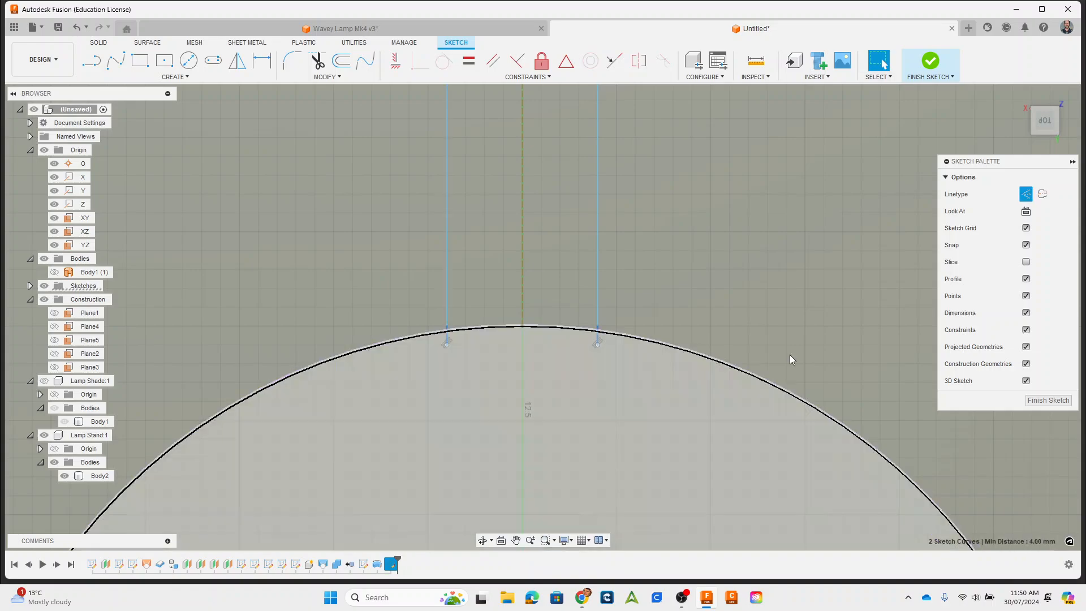
{"action": "left_click", "coordinate": [1025, 195]}
{"action": "scroll", "coordinate": [614, 415], "scroll_direction": "down", "scroll_amount": 5}
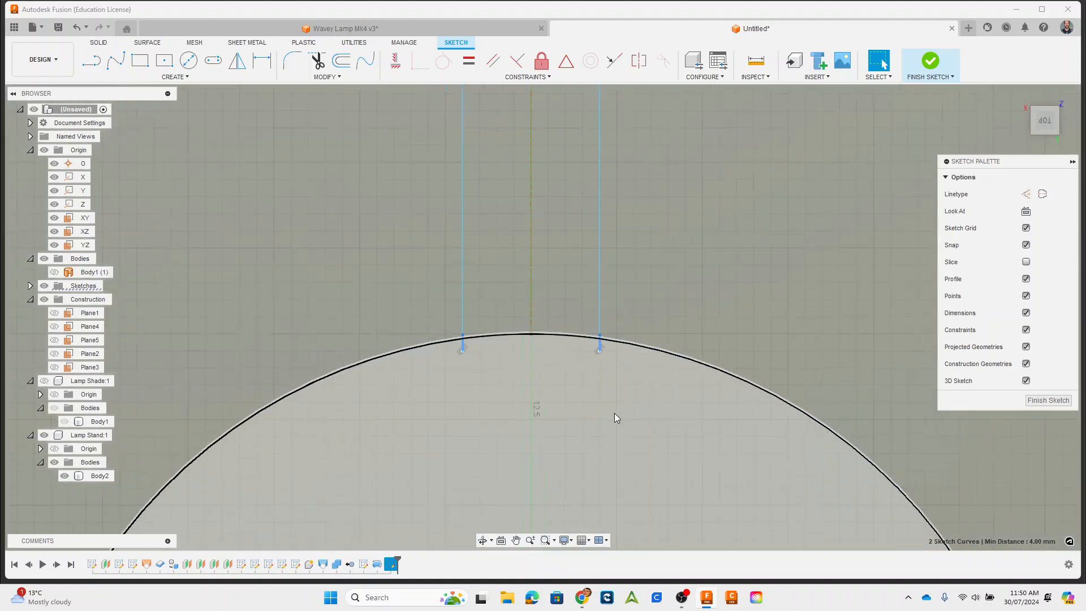
{"action": "scroll", "coordinate": [610, 422], "scroll_direction": "down", "scroll_amount": 3}
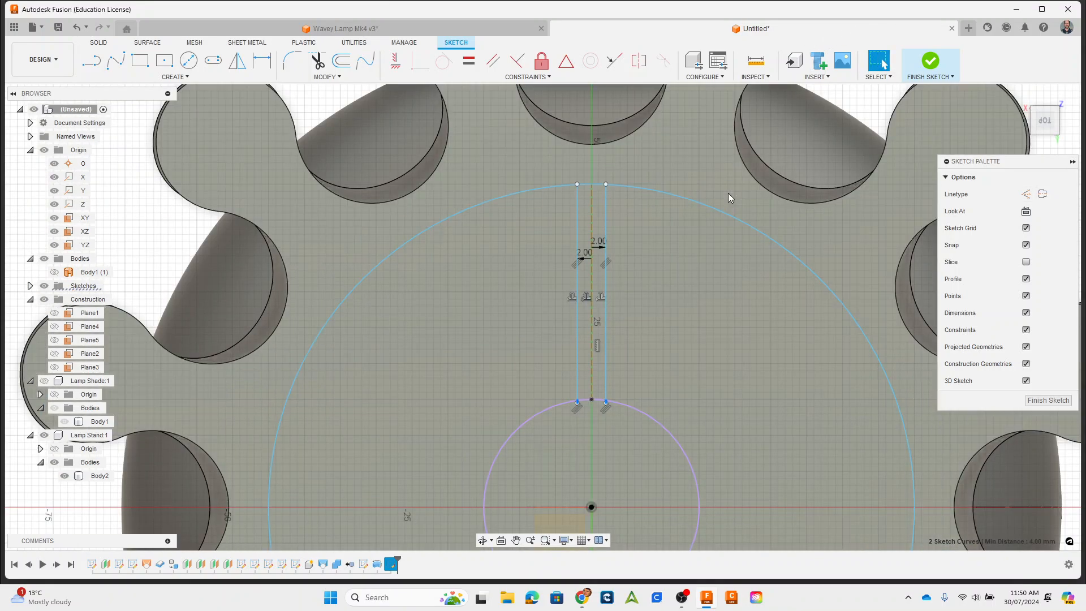
Set up a sketch circular pattern of the rib's lines, centred on the origin point
{"action": "left_click", "coordinate": [585, 221]}
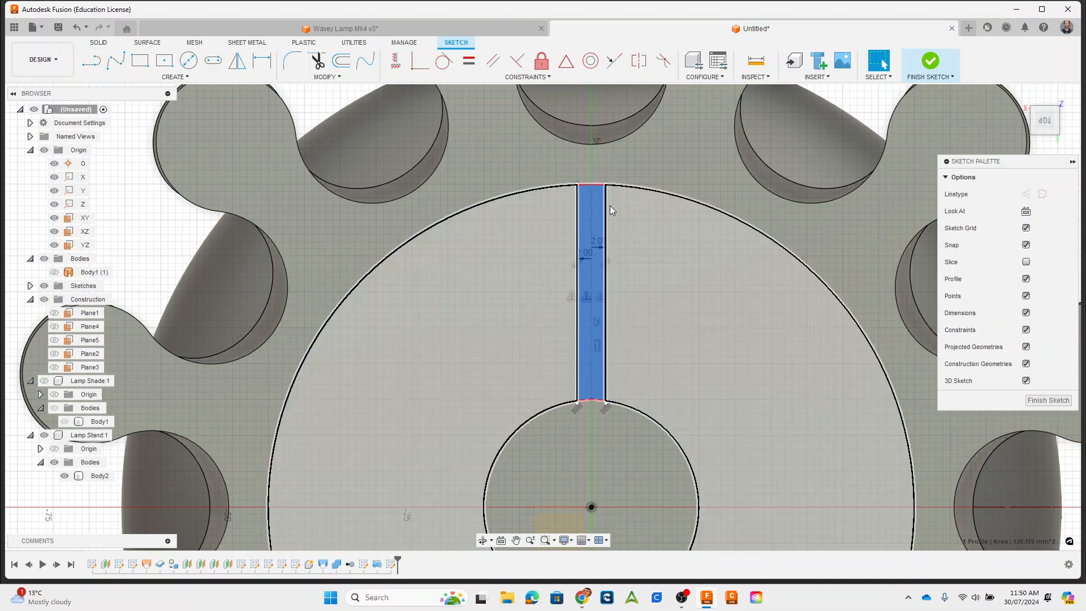
{"action": "left_click", "coordinate": [600, 171]}
{"action": "left_click", "coordinate": [577, 222]}
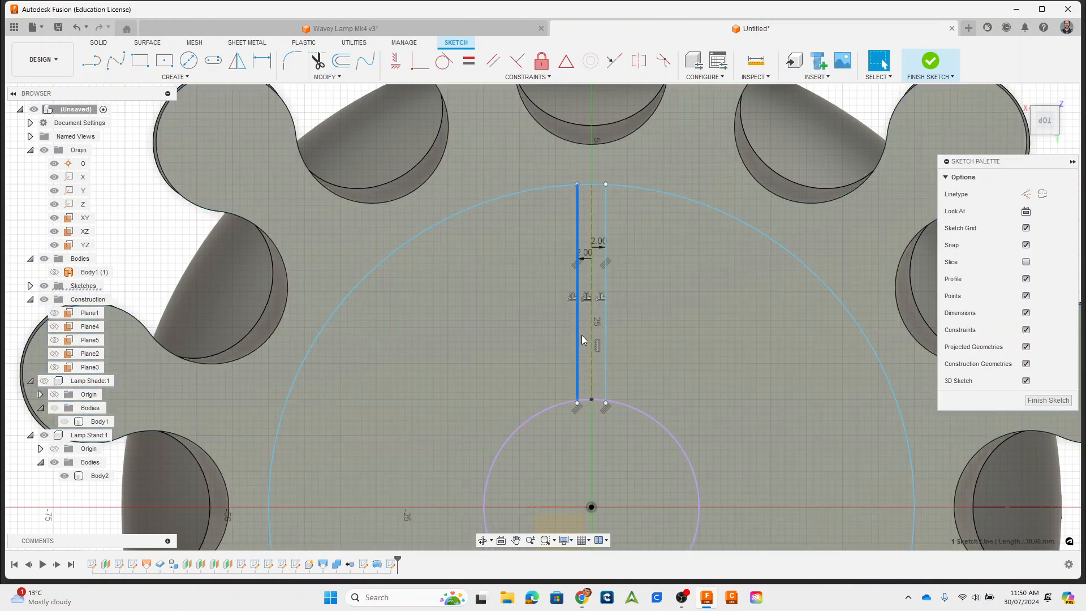
{"action": "scroll", "coordinate": [581, 335], "scroll_direction": "up", "scroll_amount": 2}
{"action": "scroll", "coordinate": [532, 222], "scroll_direction": "down", "scroll_amount": 2}
{"action": "left_click", "coordinate": [540, 138]}
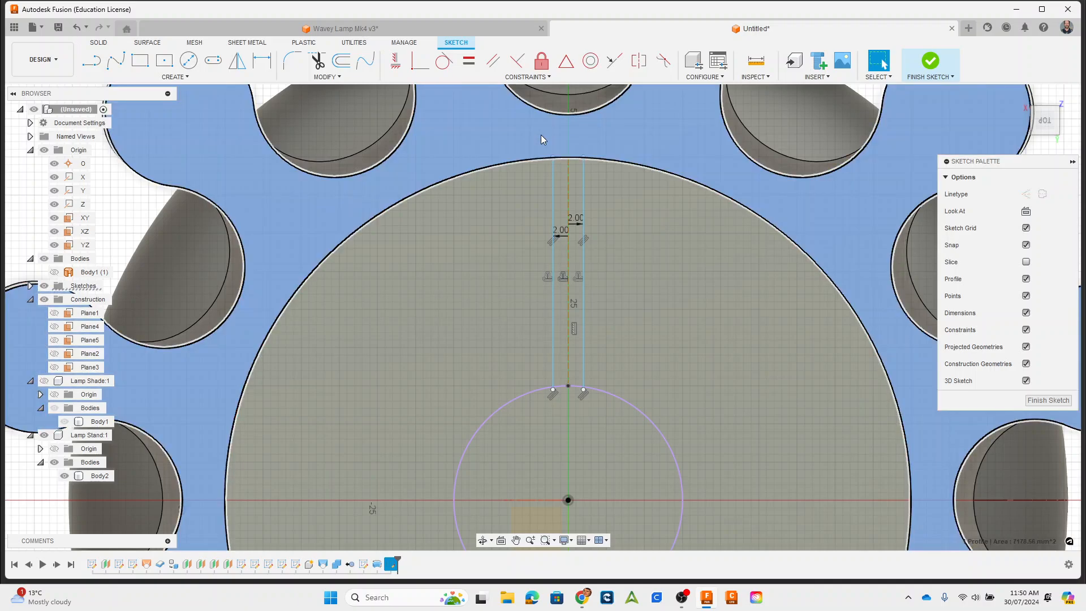
{"action": "left_click_drag", "start_coordinate": [543, 138], "coordinate": [586, 410]}
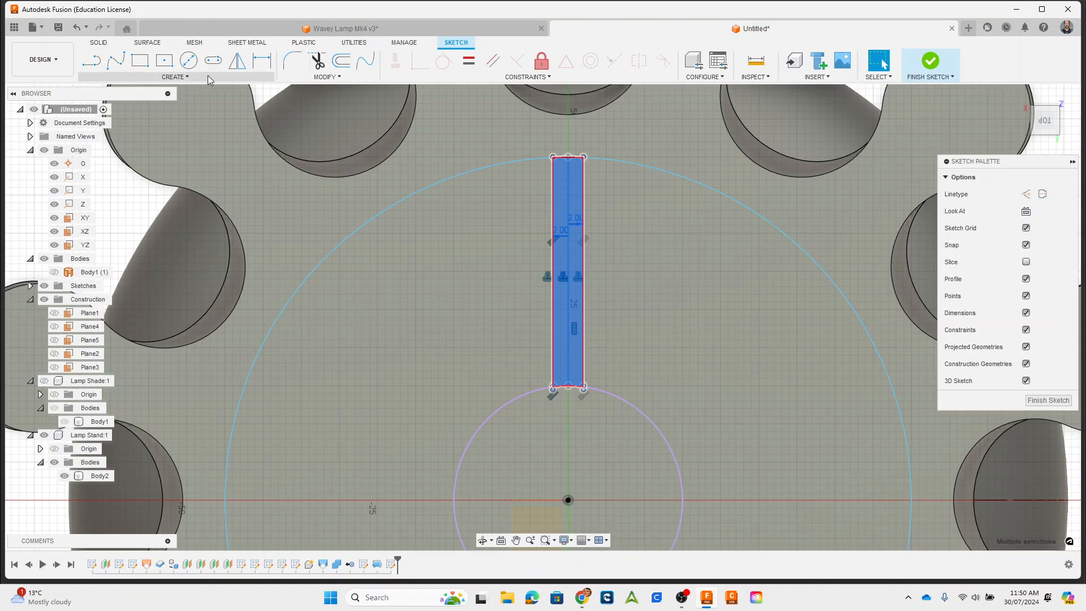
{"action": "left_click", "coordinate": [198, 78]}
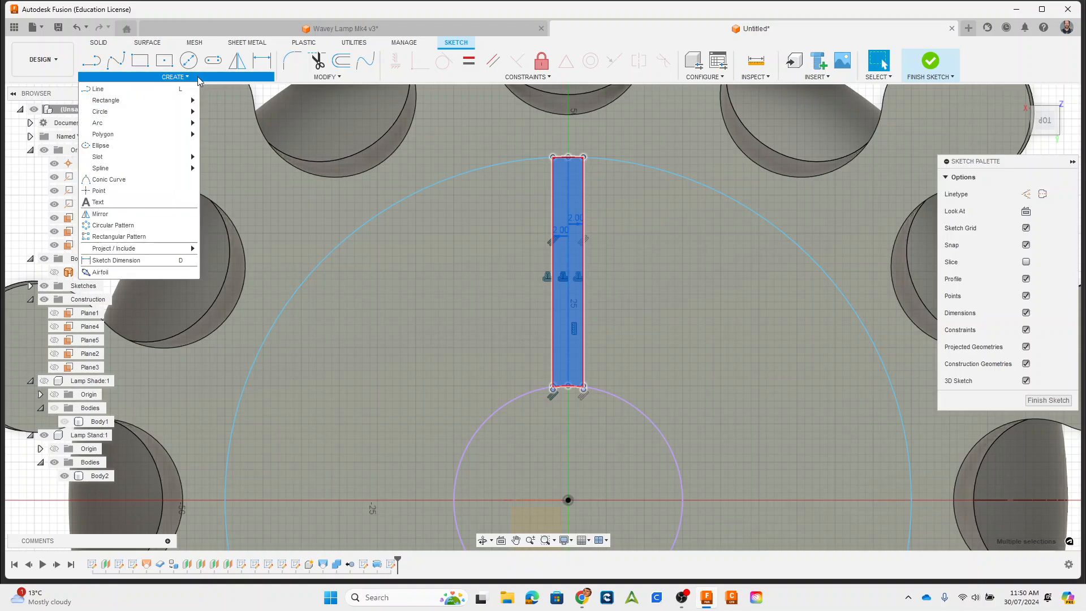
{"action": "left_click", "coordinate": [153, 229]}
{"action": "scroll", "coordinate": [476, 365], "scroll_direction": "down", "scroll_amount": 3}
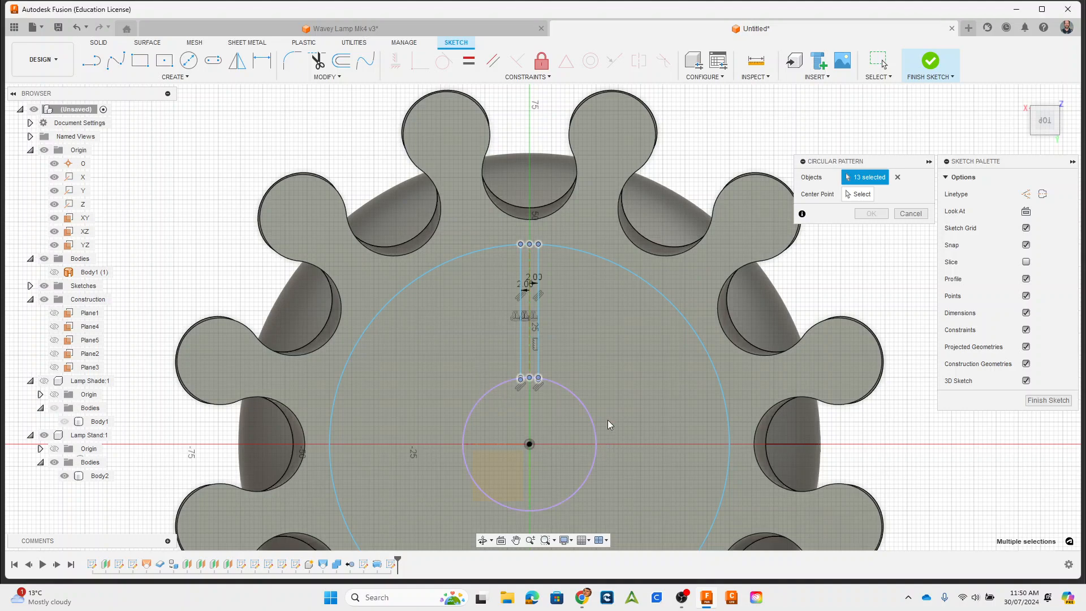
{"action": "middle_click_drag", "start_coordinate": [607, 420], "coordinate": [615, 264]}
{"action": "left_click", "coordinate": [847, 195]}
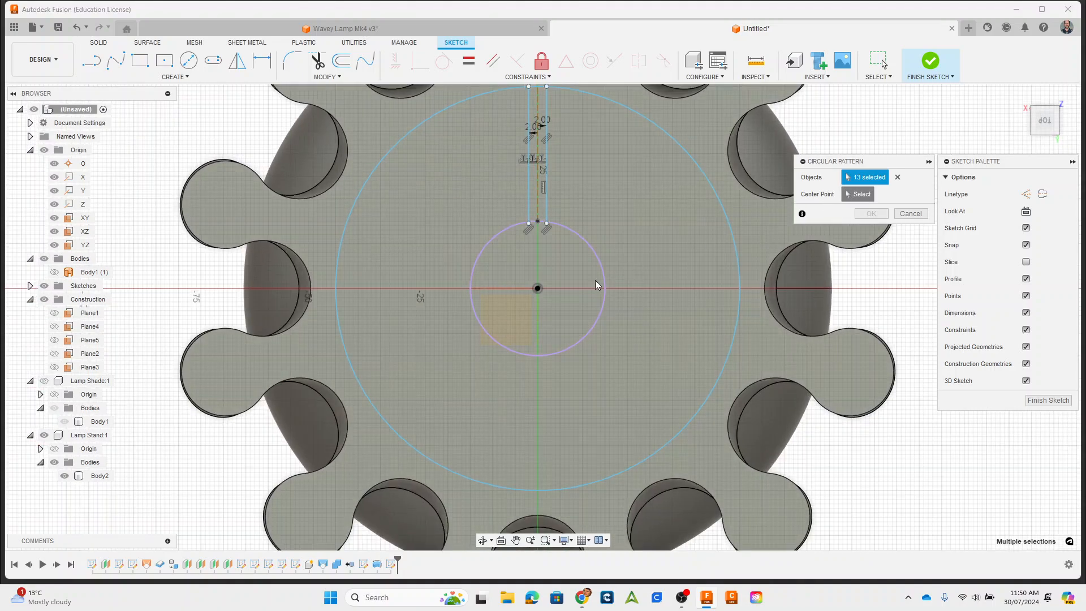
{"action": "left_click", "coordinate": [537, 288]}
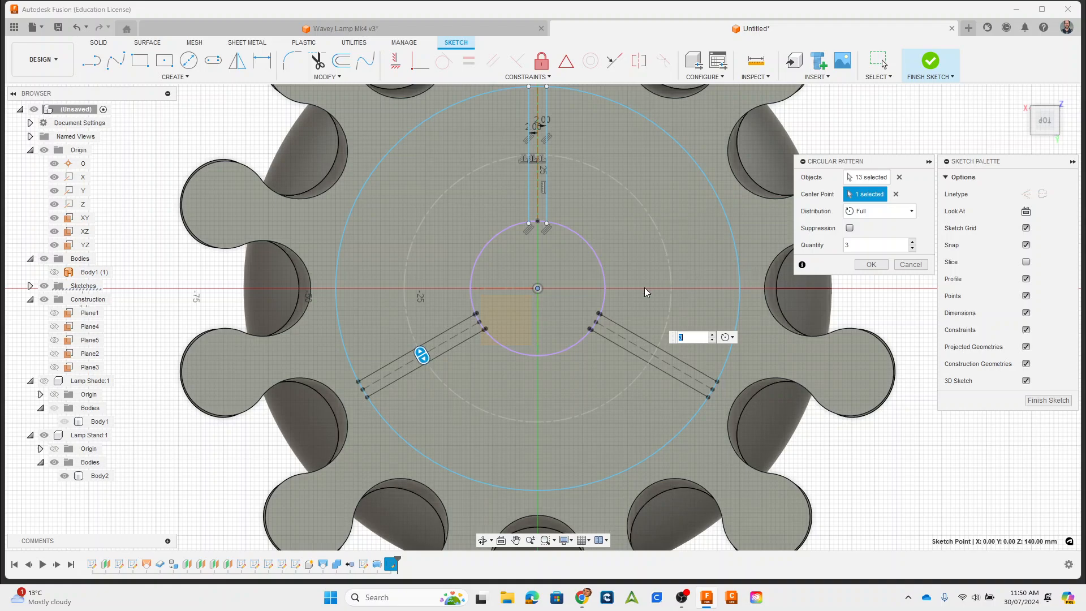
Set the rib's circular pattern to a quantity of 6 with full distribution and apply it
{"action": "scroll", "coordinate": [644, 287], "scroll_direction": "down", "scroll_amount": 3}
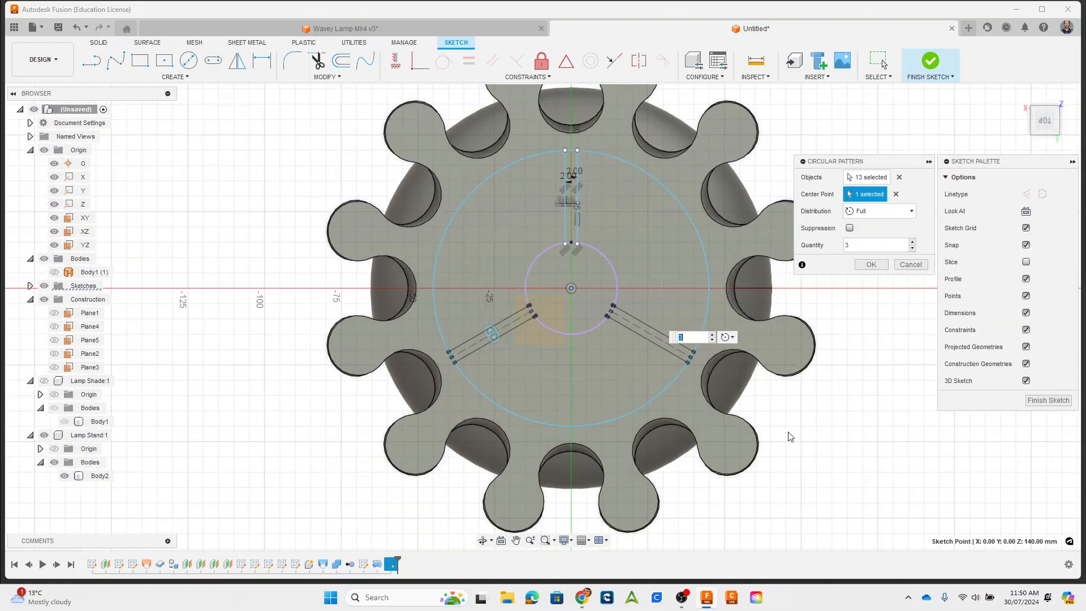
{"action": "mouse_move", "coordinate": [791, 437]}
{"action": "middle_mouse_down", "text": "shift"}
{"action": "mouse_move", "coordinate": [766, 371]}
{"action": "mouse_move", "coordinate": [555, 206]}
{"action": "middle_mouse_up", "text": "shift"}
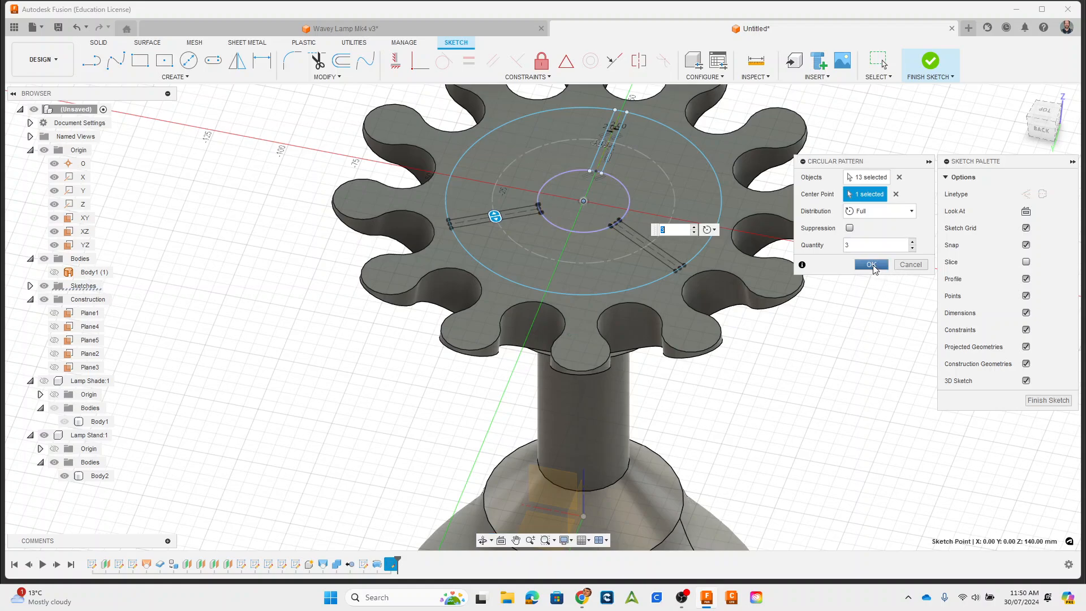
{"action": "left_click", "coordinate": [913, 242]}
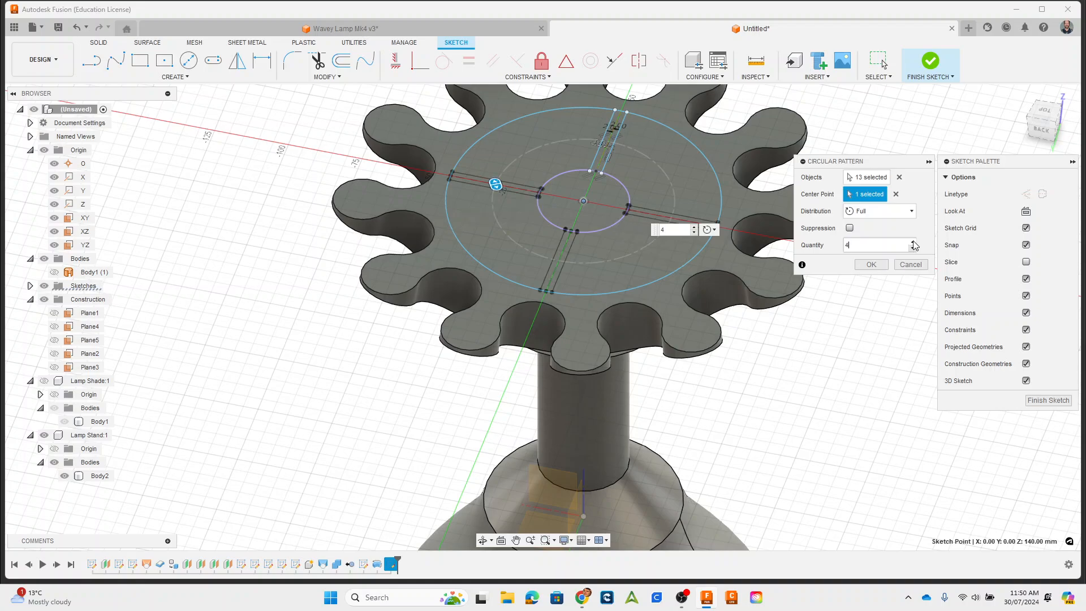
{"action": "left_click", "coordinate": [914, 242]}
{"action": "left_click", "coordinate": [913, 243]}
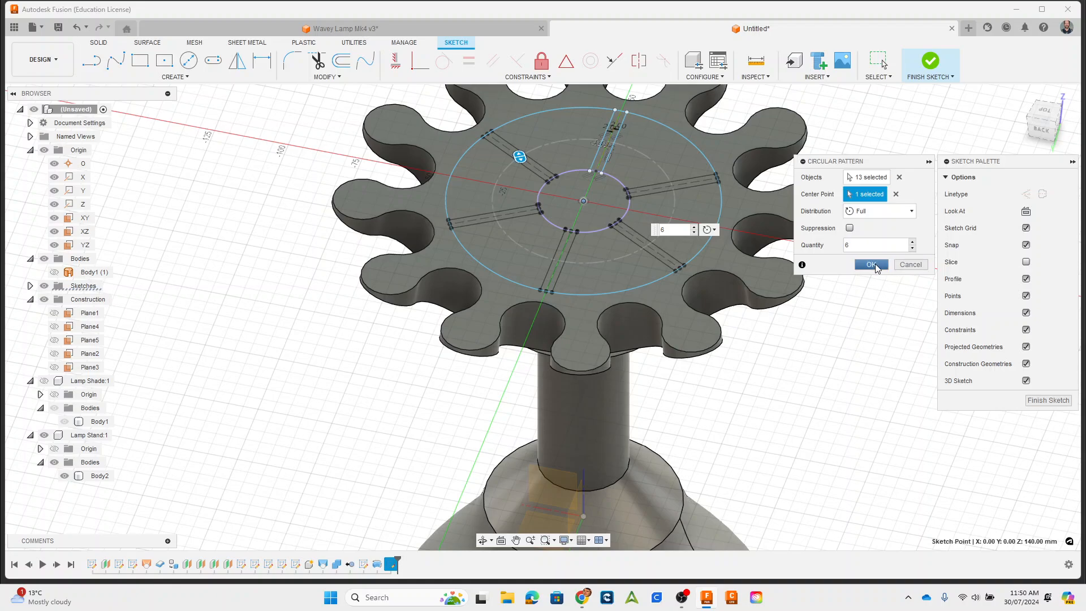
{"action": "left_click", "coordinate": [875, 263]}
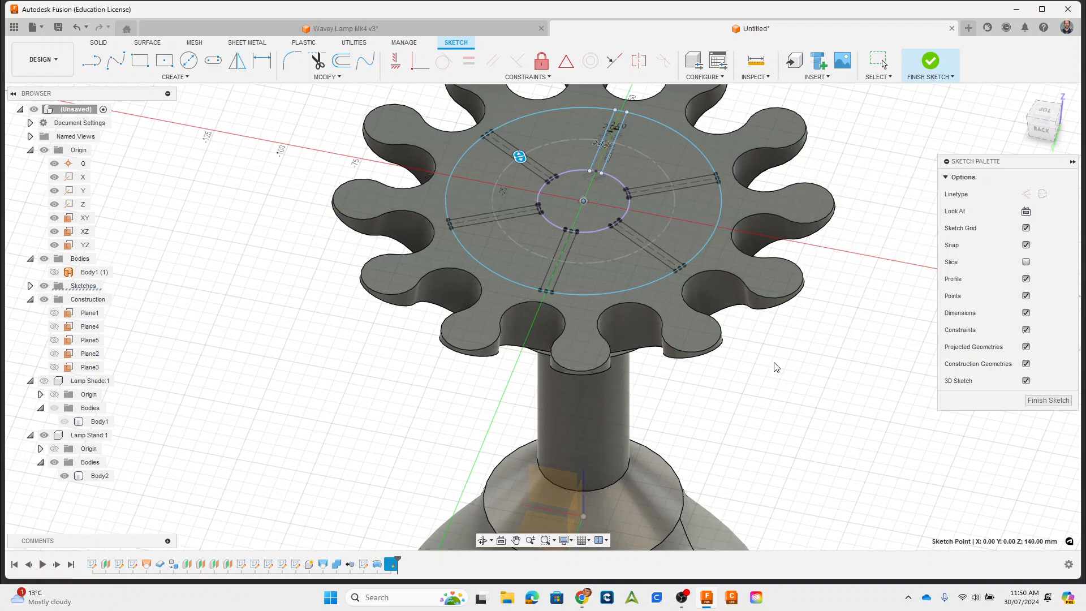
Select the six wedge-shaped profiles between the patterned ribs and finish the sketch
{"action": "left_click", "coordinate": [645, 148]}
{"action": "left_click", "coordinate": [562, 138]}
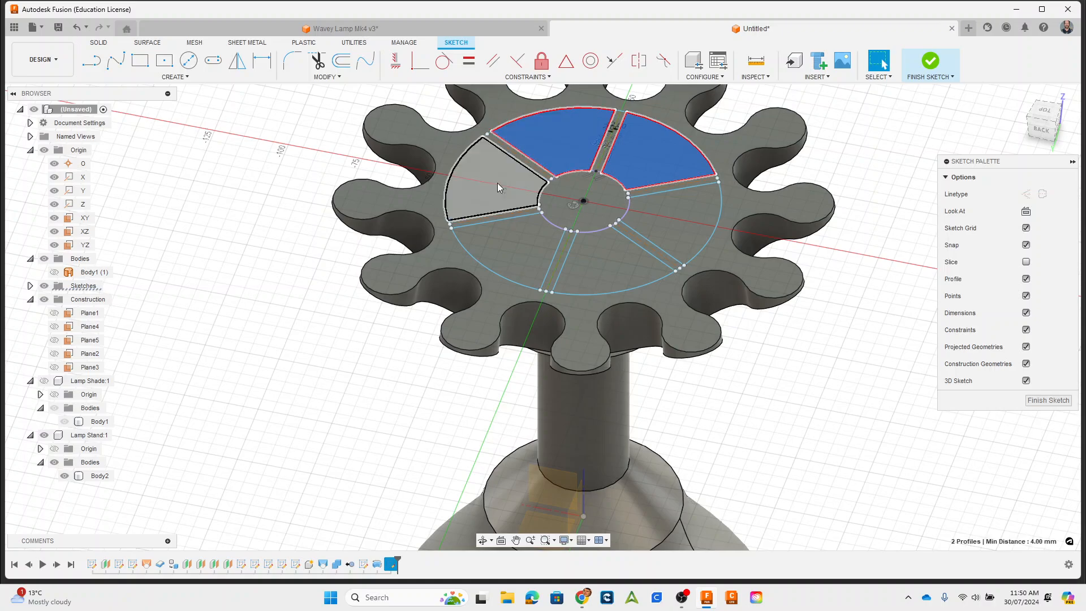
{"action": "left_click", "coordinate": [497, 183]}
{"action": "left_click", "coordinate": [505, 237]}
{"action": "left_click", "coordinate": [605, 260]}
{"action": "left_click", "coordinate": [685, 226]}
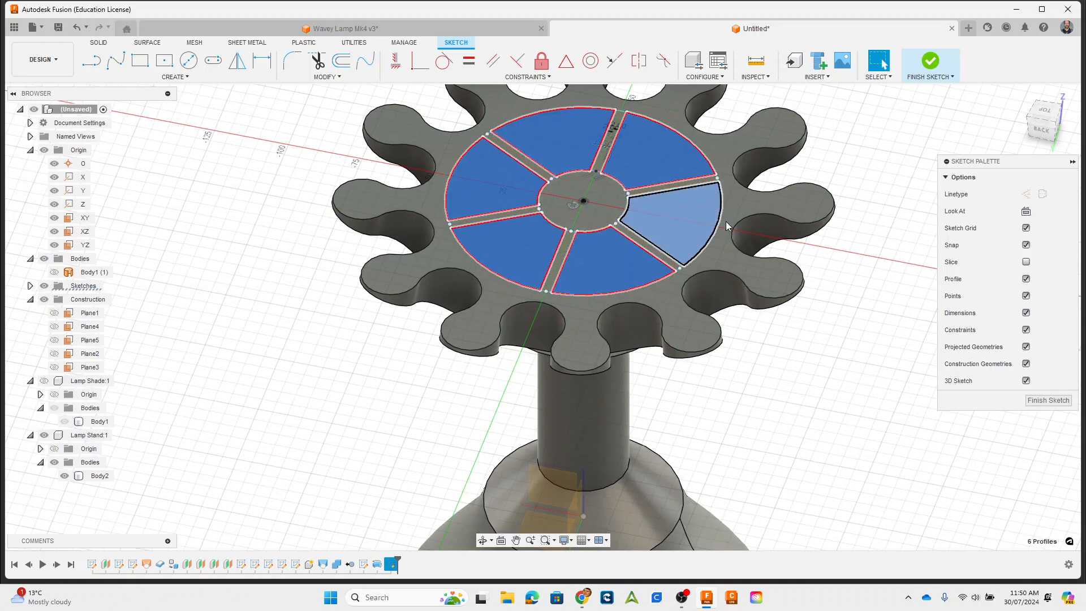
{"action": "mouse_move", "coordinate": [828, 427]}
{"action": "middle_mouse_down", "text": "shift"}
{"action": "mouse_move", "coordinate": [831, 368]}
{"action": "mouse_move", "coordinate": [754, 306]}
{"action": "middle_mouse_up", "text": "shift"}
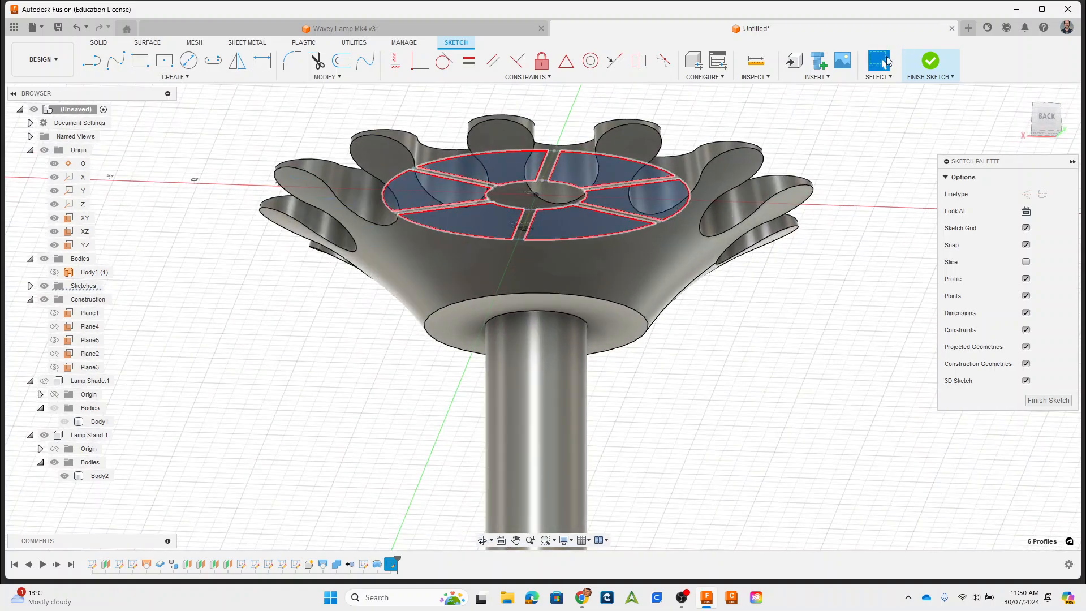
{"action": "left_click", "coordinate": [930, 62]}
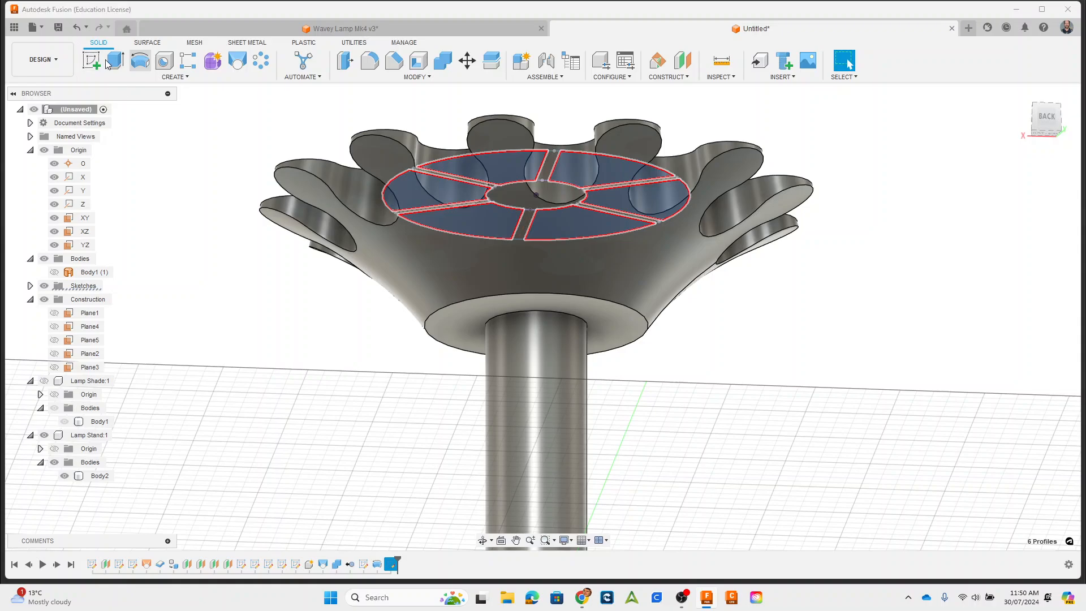
Reselect the six wedge-shaped profiles between the ribs on the stand's top face
{"action": "left_click", "coordinate": [131, 62]}
{"action": "left_click", "coordinate": [1056, 248]}
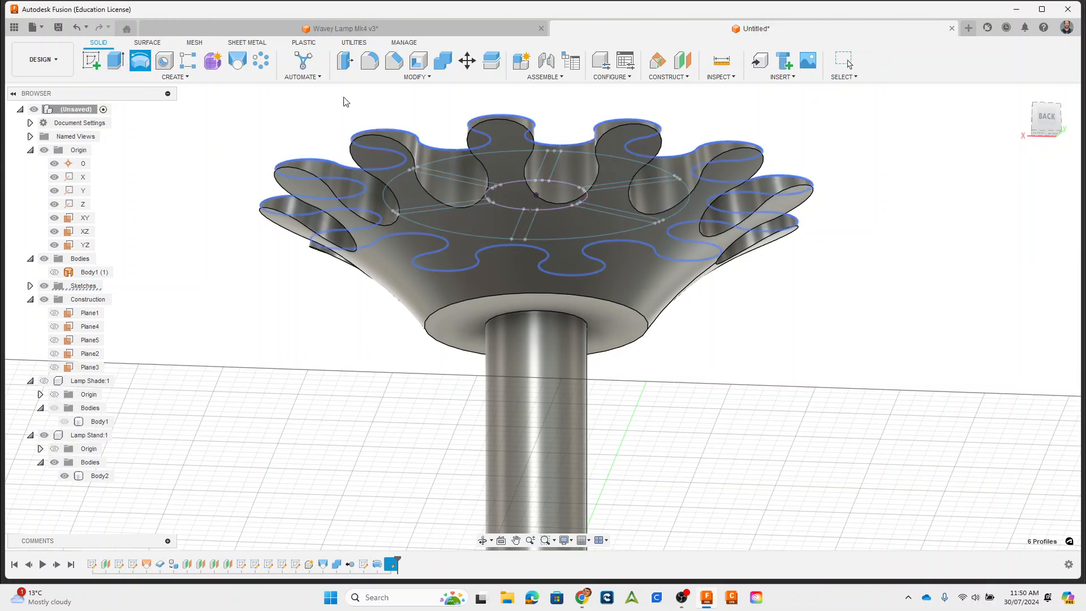
{"action": "mouse_move", "coordinate": [514, 237]}
{"action": "middle_mouse_down", "text": "shift"}
{"action": "mouse_move", "coordinate": [636, 302]}
{"action": "mouse_move", "coordinate": [490, 233]}
{"action": "middle_mouse_up", "text": "shift"}
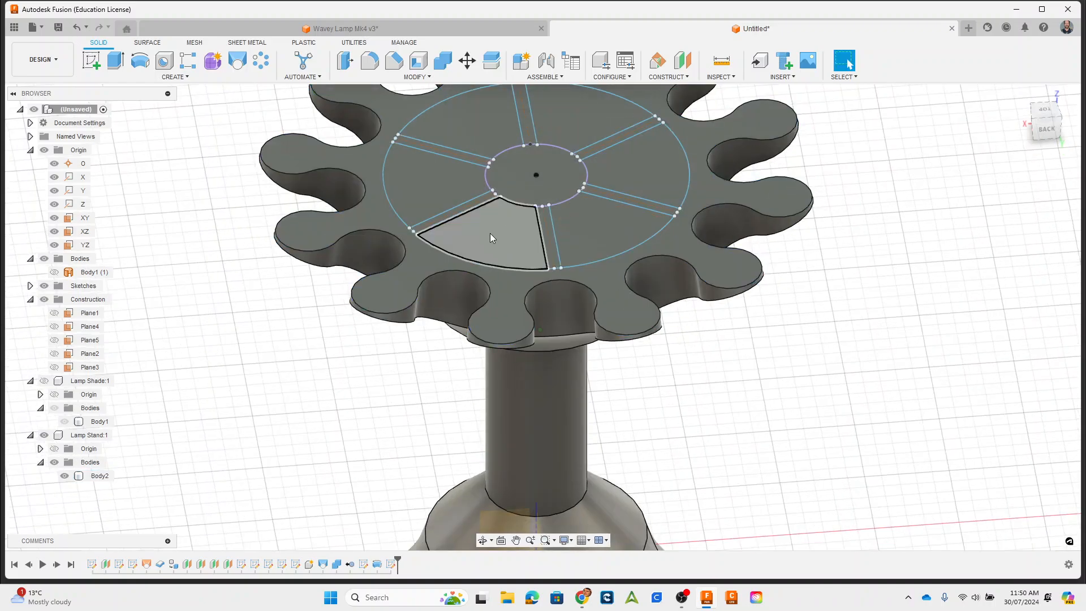
{"action": "left_click", "coordinate": [490, 234]}
{"action": "left_click", "coordinate": [419, 173], "text": "shift"}
{"action": "left_click", "coordinate": [484, 118], "text": "shift"}
{"action": "left_click", "coordinate": [610, 171], "text": "shift"}
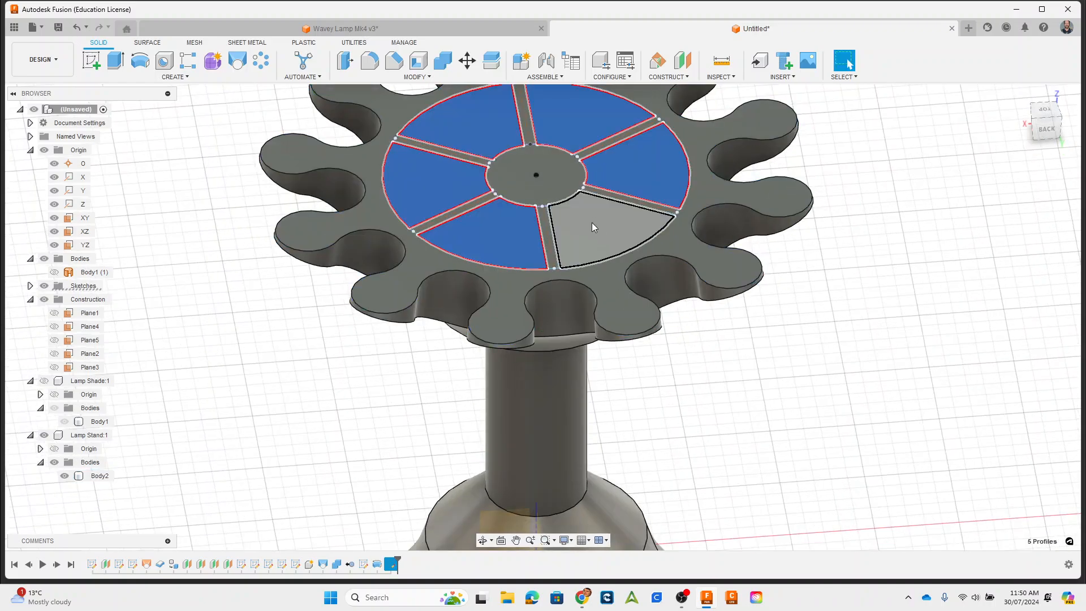
{"action": "left_click", "coordinate": [592, 222], "text": "shift"}
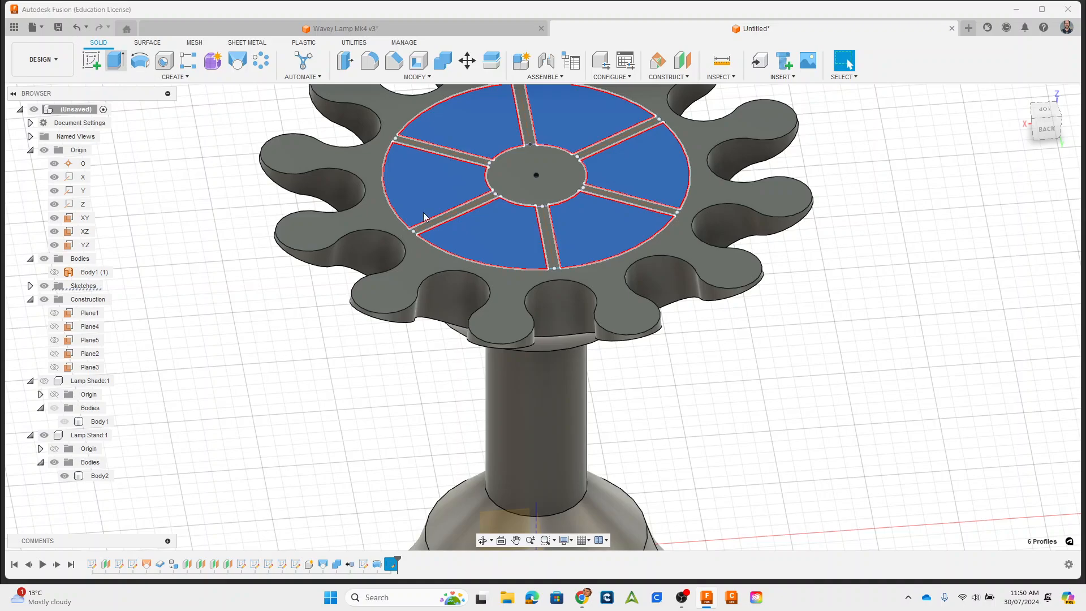
Extrude the six wedge profiles to the flange's underside face using the To Object extent, cutting openings between the ribs
{"action": "key", "text": "e"}
{"action": "middle_click_drag", "start_coordinate": [614, 218], "coordinate": [752, 381], "text": "shift"}
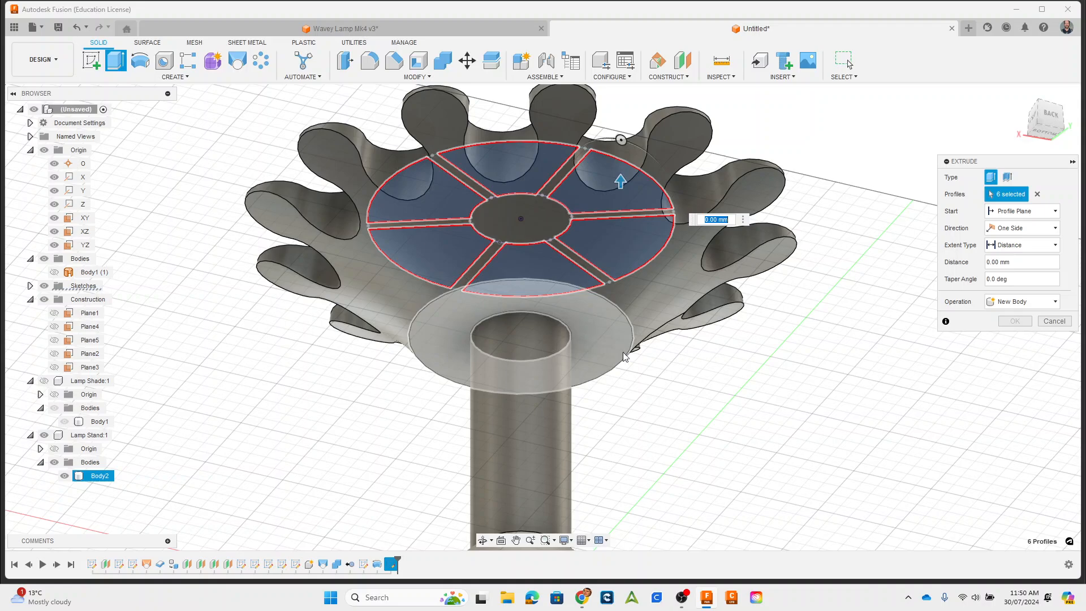
{"action": "left_click", "coordinate": [1018, 247]}
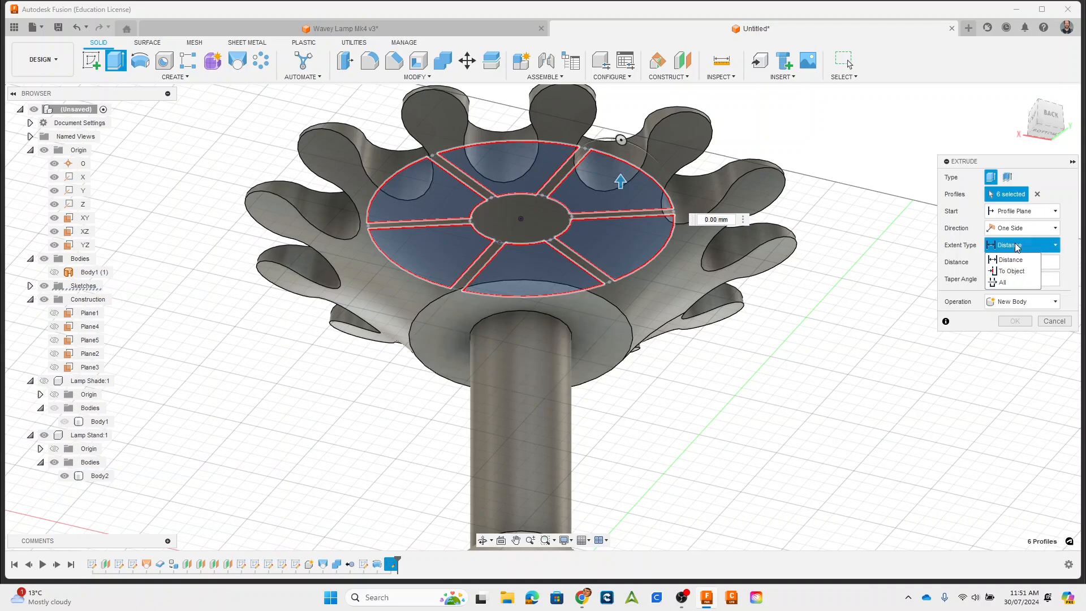
{"action": "left_click", "coordinate": [1010, 271]}
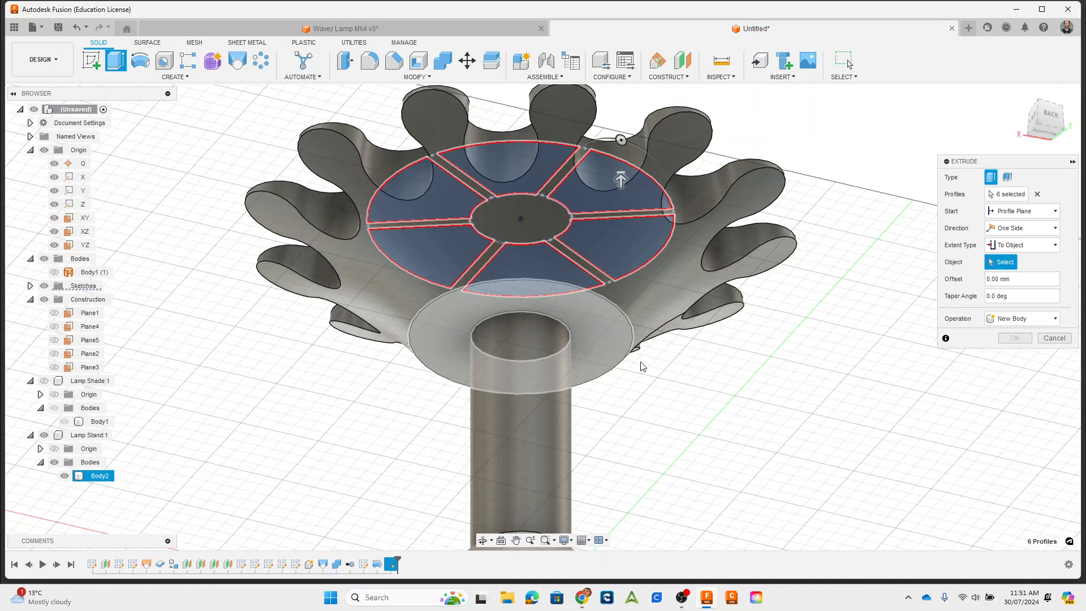
{"action": "left_click", "coordinate": [614, 353]}
{"action": "middle_click_drag", "start_coordinate": [883, 386], "coordinate": [766, 383], "text": "shift"}
{"action": "key", "text": "Return"}
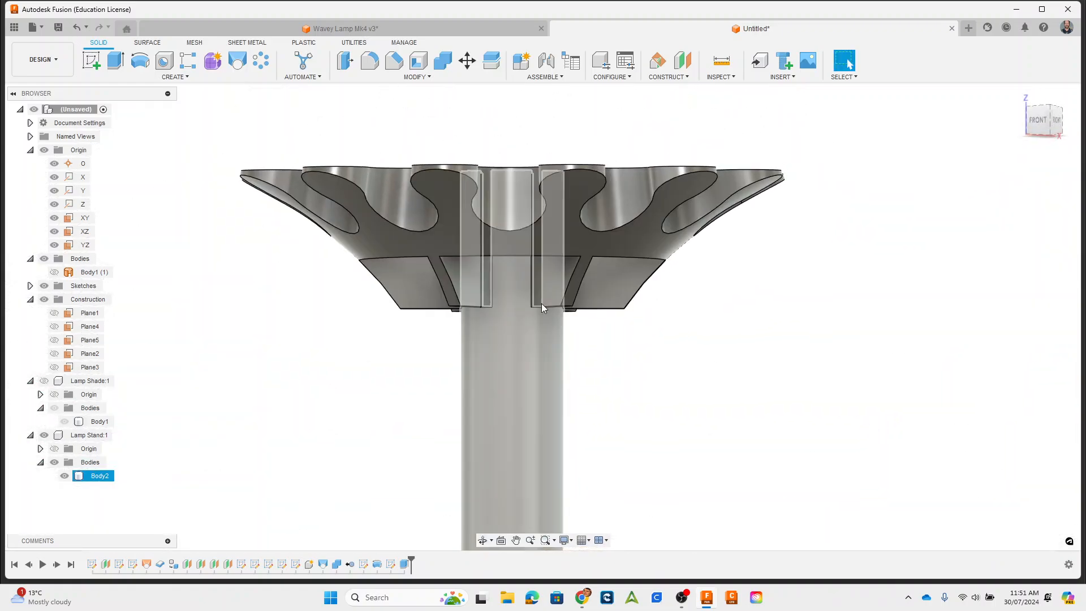
{"action": "middle_click_drag", "start_coordinate": [695, 404], "coordinate": [806, 364], "text": "shift"}
{"action": "left_click", "coordinate": [766, 356]}
{"action": "scroll", "coordinate": [676, 312], "scroll_direction": "up", "scroll_amount": 5}
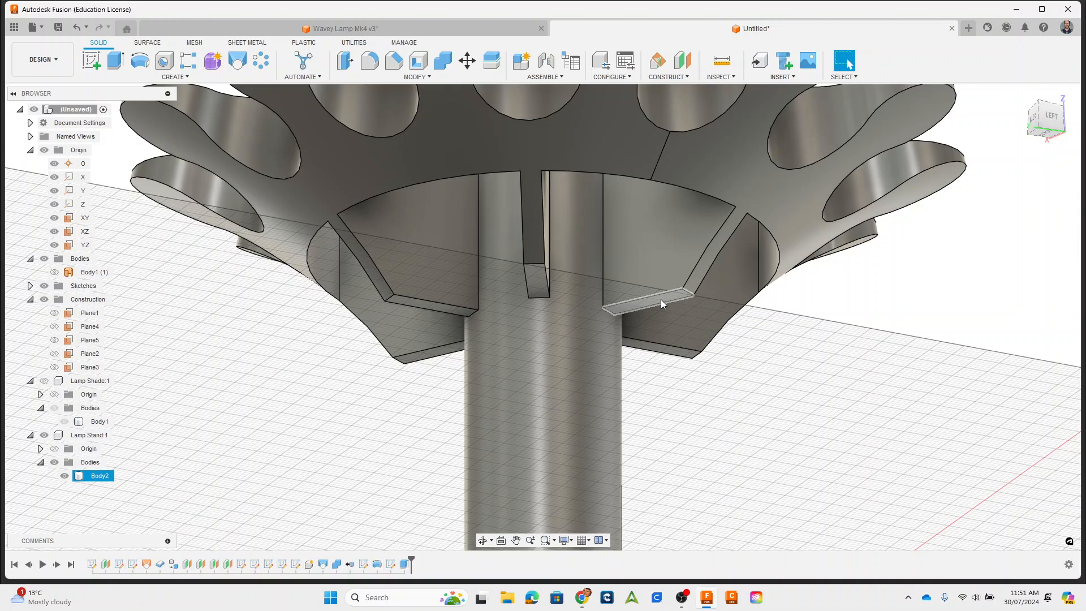
{"action": "left_click", "coordinate": [661, 300]}
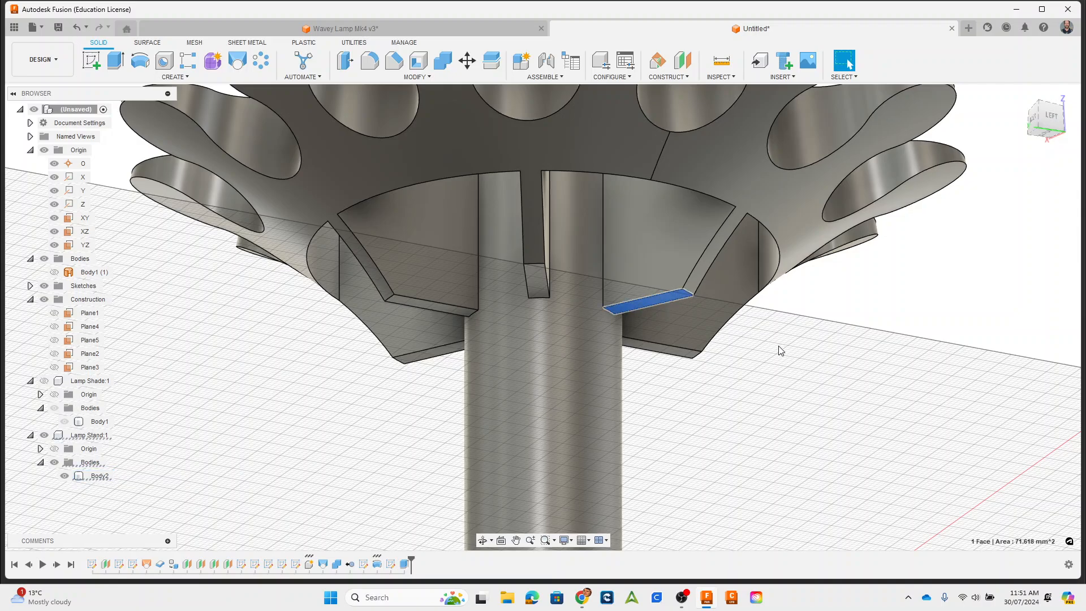
{"action": "left_click", "coordinate": [355, 64]}
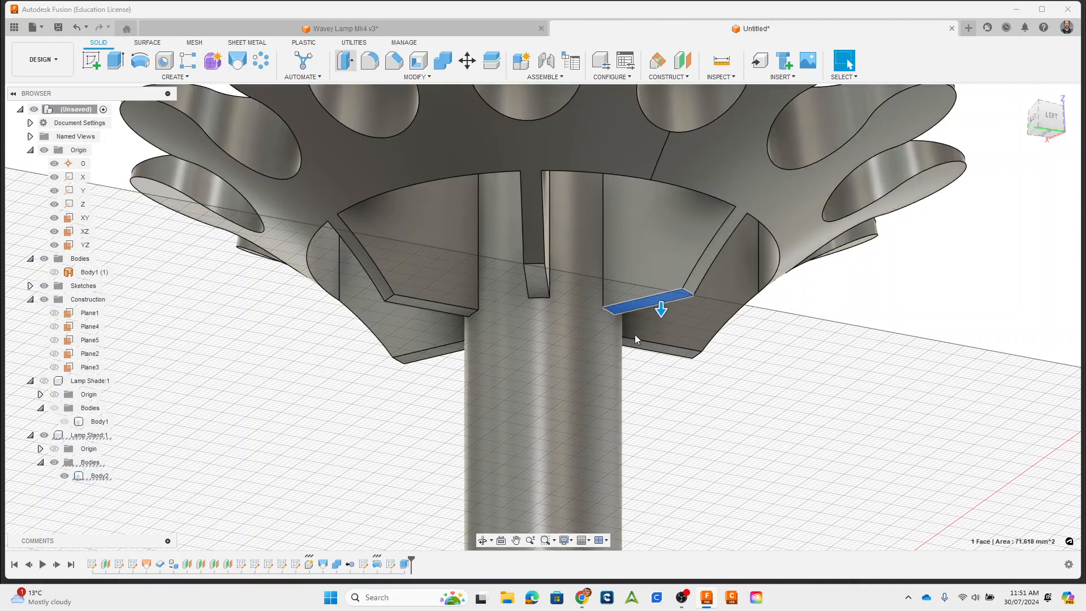
{"action": "left_click_drag", "start_coordinate": [661, 290], "coordinate": [672, 244]}
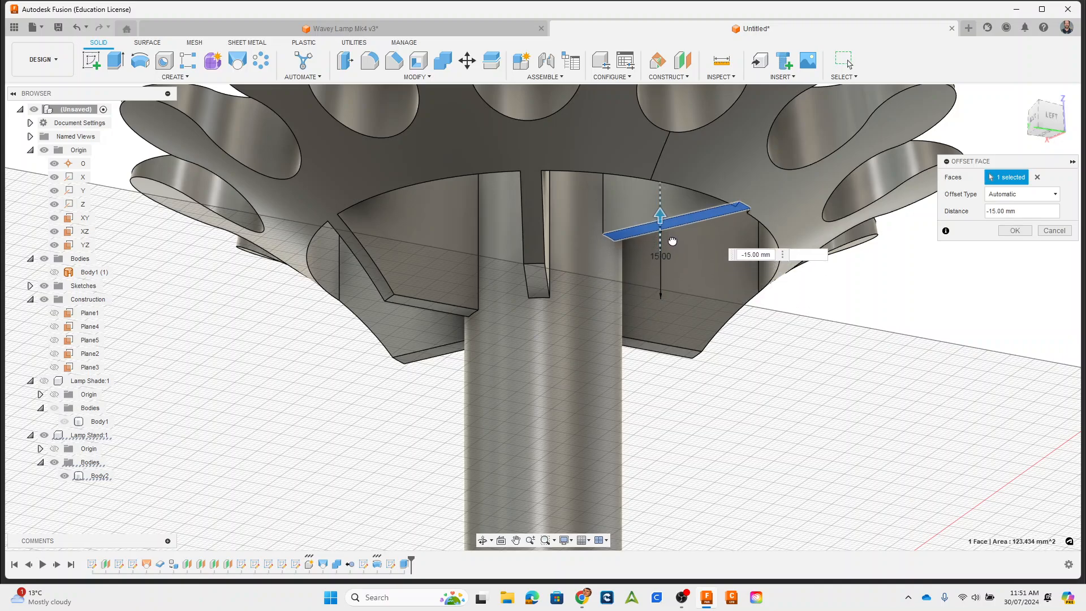
{"action": "left_click_drag", "start_coordinate": [672, 244], "coordinate": [669, 256]}
{"action": "left_click", "coordinate": [1024, 196]}
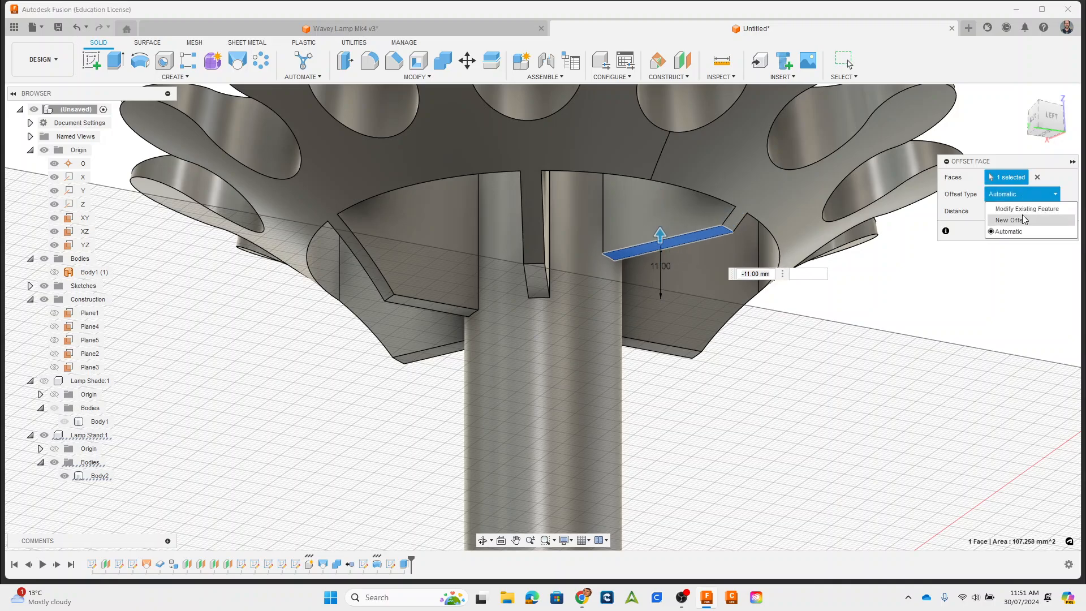
{"action": "left_click", "coordinate": [954, 344]}
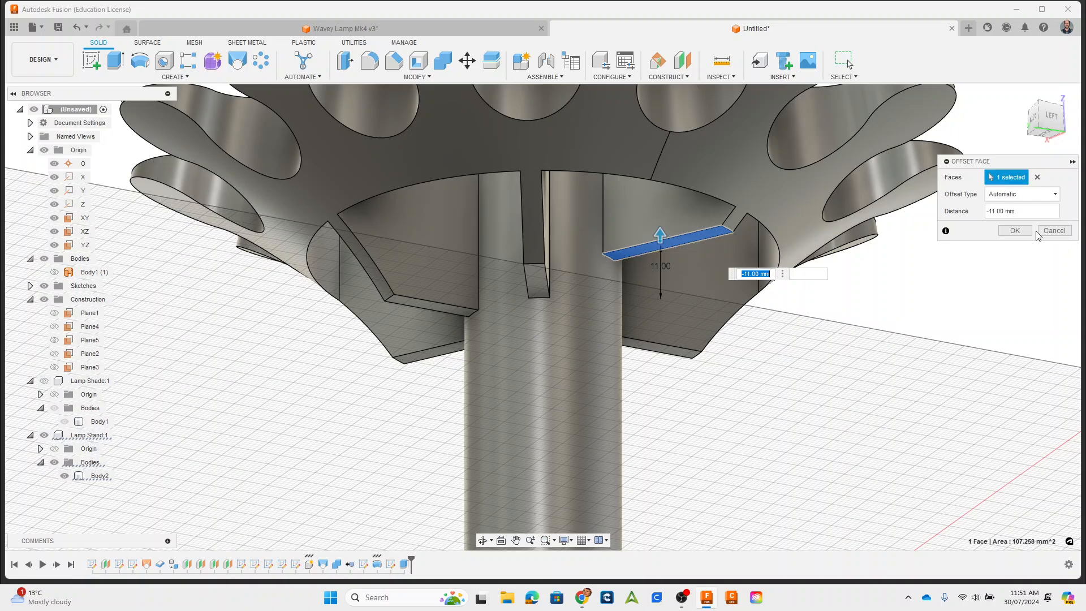
{"action": "left_click", "coordinate": [1054, 231]}
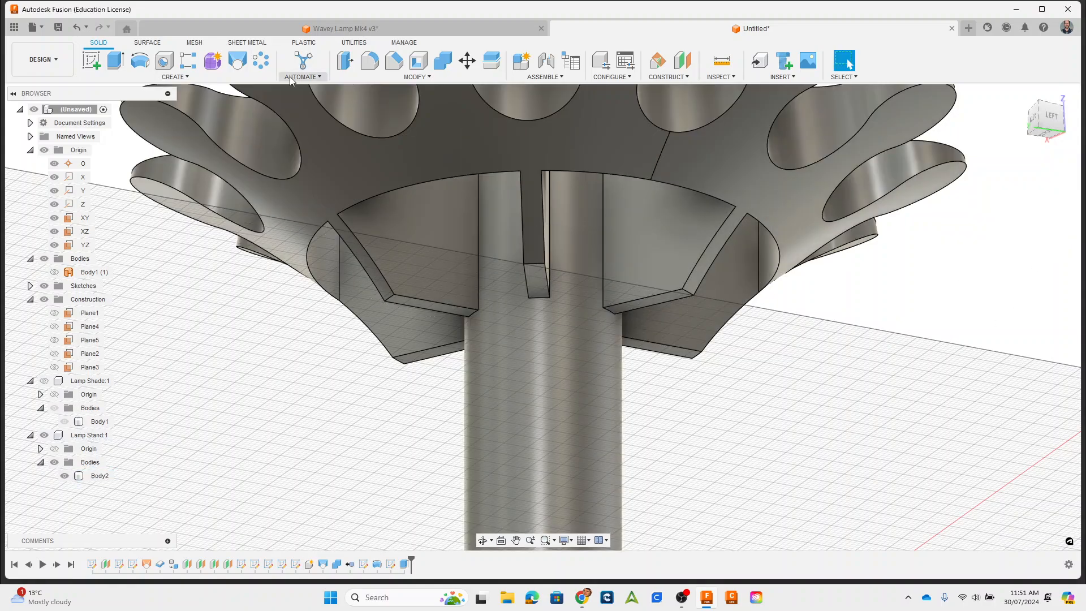
{"action": "left_click", "coordinate": [128, 68]}
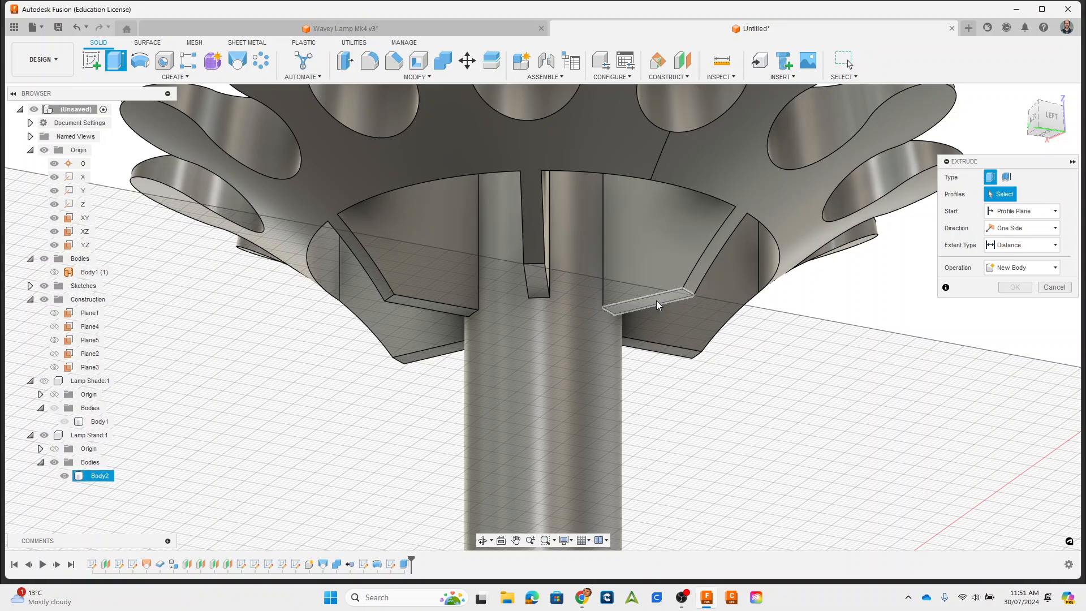
{"action": "left_click", "coordinate": [657, 300]}
{"action": "left_click", "coordinate": [1016, 227]}
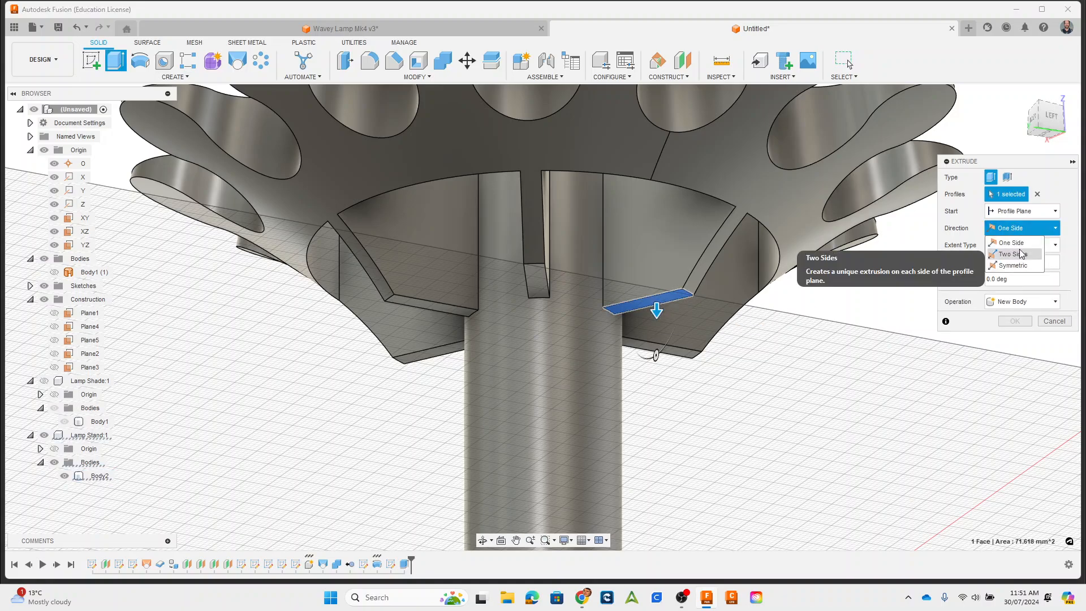
{"action": "left_click", "coordinate": [1015, 230]}
{"action": "left_click", "coordinate": [1019, 249]}
{"action": "left_click", "coordinate": [1016, 268]}
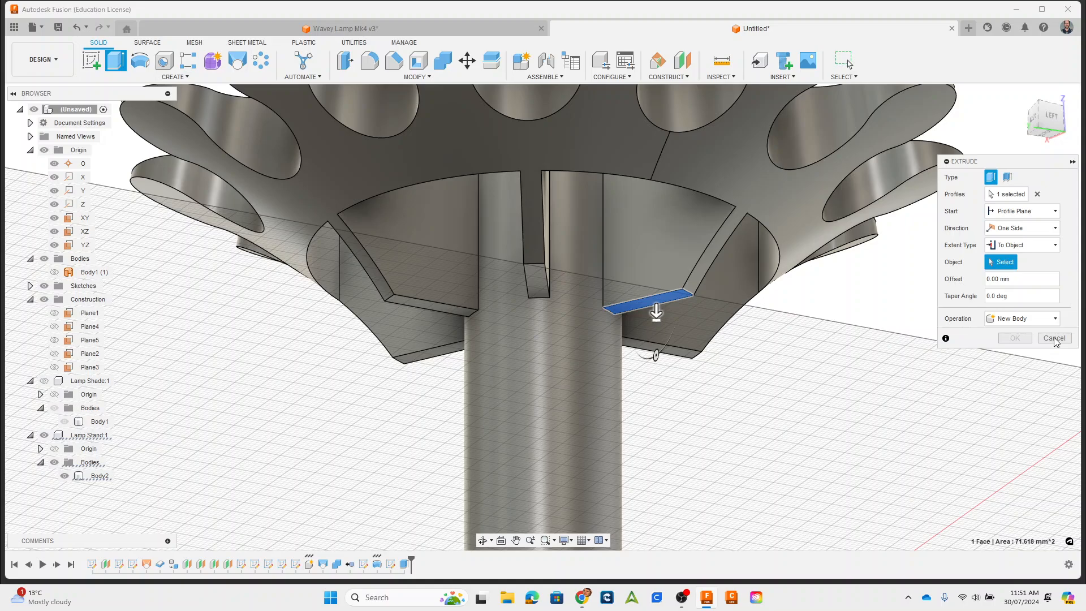
{"action": "left_click", "coordinate": [1054, 338]}
Select the flat bottom faces of all six ribs on the underside of the stand's top
{"action": "middle_click_drag", "start_coordinate": [721, 431], "coordinate": [730, 390], "text": "shift"}
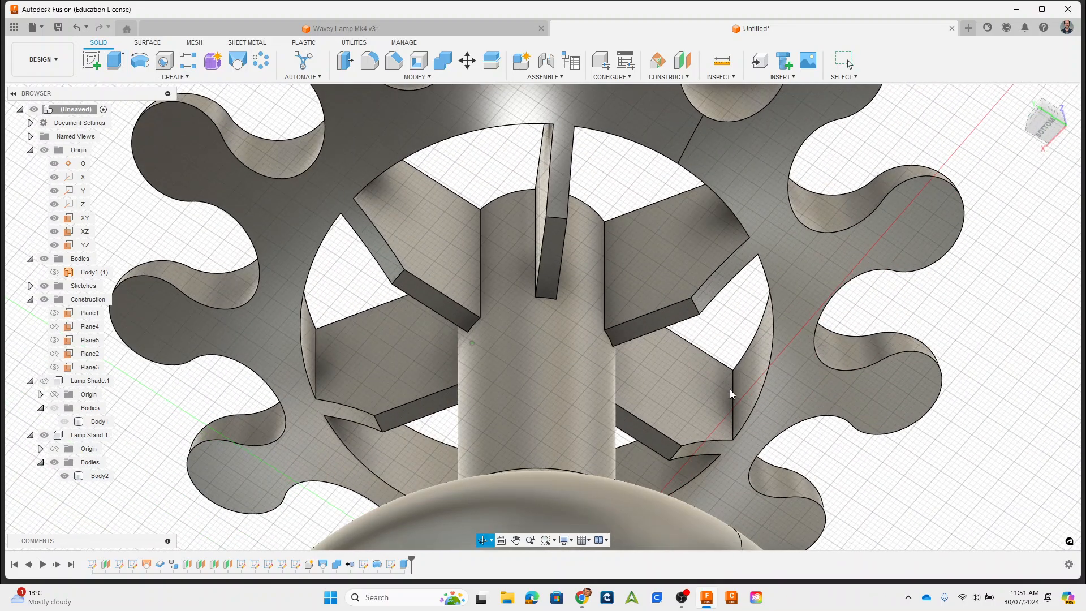
{"action": "left_click", "coordinate": [544, 263]}
{"action": "left_click", "coordinate": [664, 315], "text": "ctrl"}
{"action": "left_click", "coordinate": [453, 308], "text": "ctrl"}
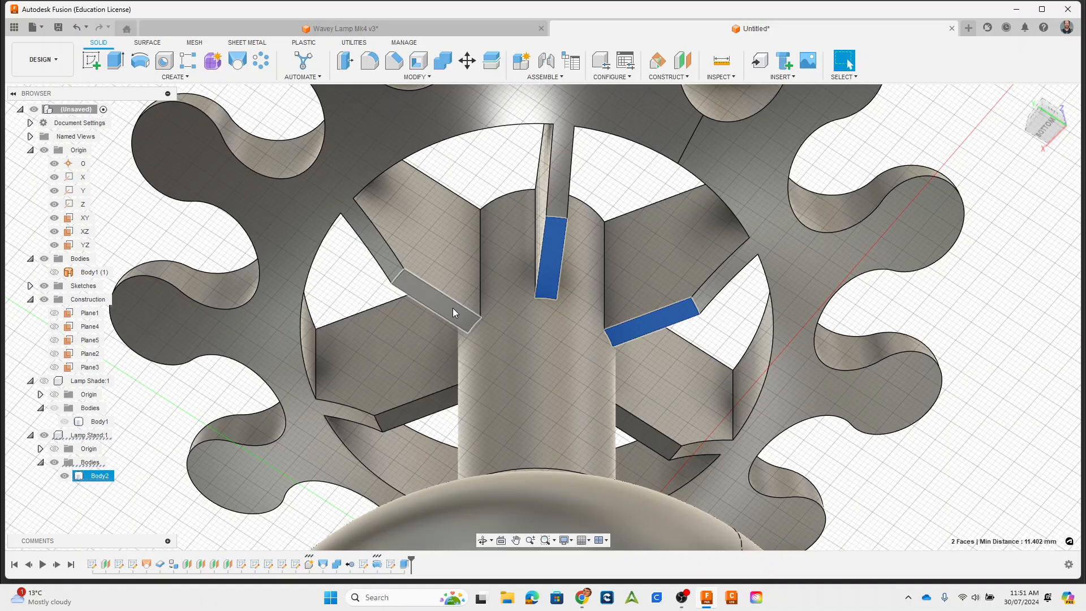
{"action": "left_click", "coordinate": [429, 411], "text": "ctrl"}
{"action": "left_click", "coordinate": [653, 436], "text": "ctrl"}
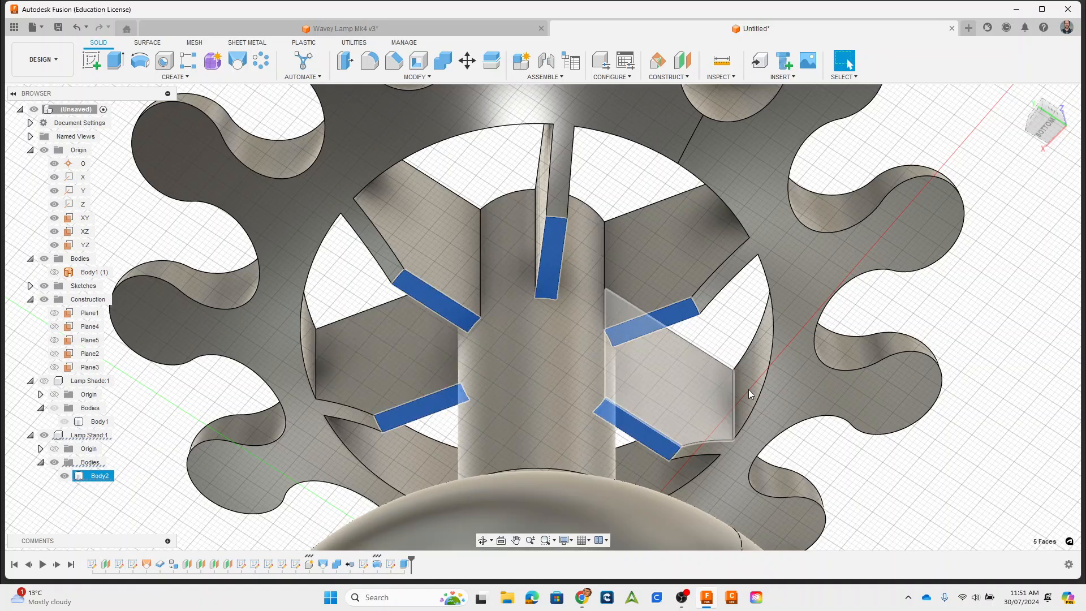
{"action": "middle_click_drag", "start_coordinate": [749, 389], "coordinate": [675, 321], "text": "shift"}
{"action": "left_click", "coordinate": [660, 293], "text": "ctrl"}
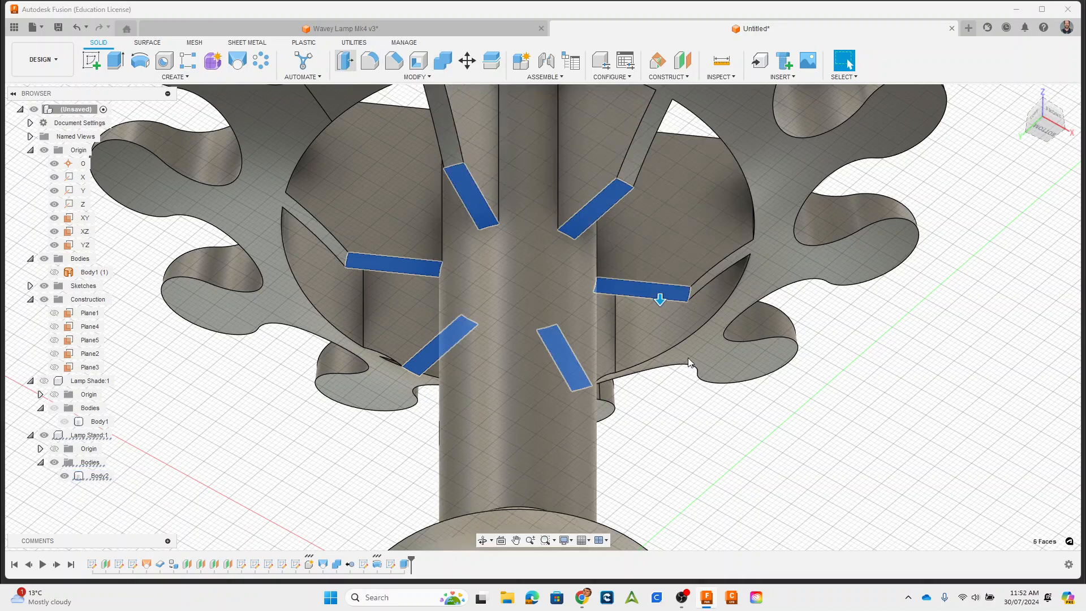
Offset the six selected rib faces by -16 mm with the automatic offset type
{"action": "key", "text": "q"}
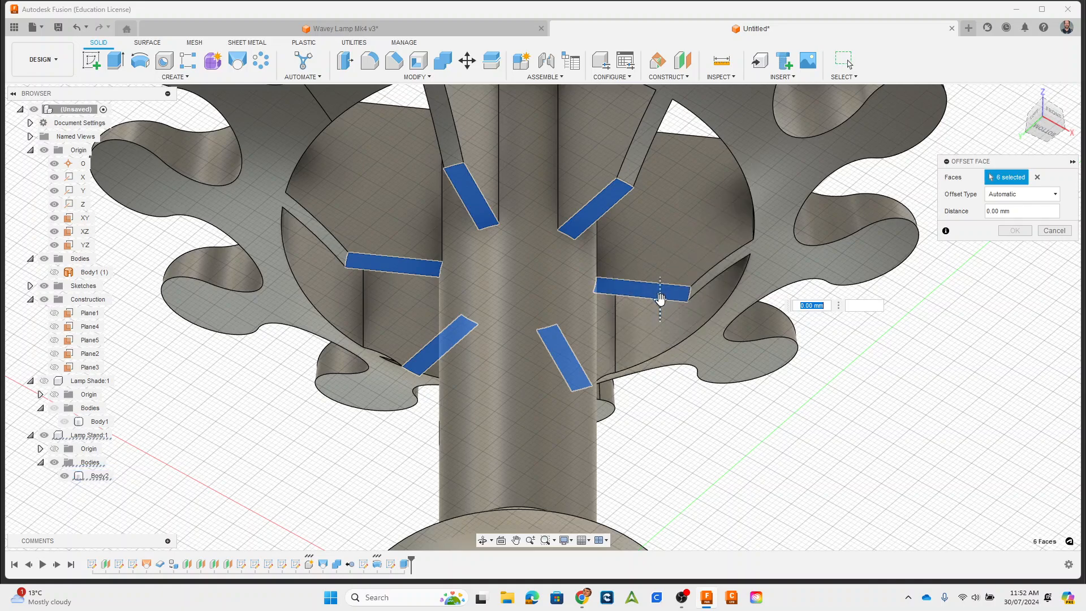
{"action": "left_click_drag", "start_coordinate": [660, 281], "coordinate": [665, 248]}
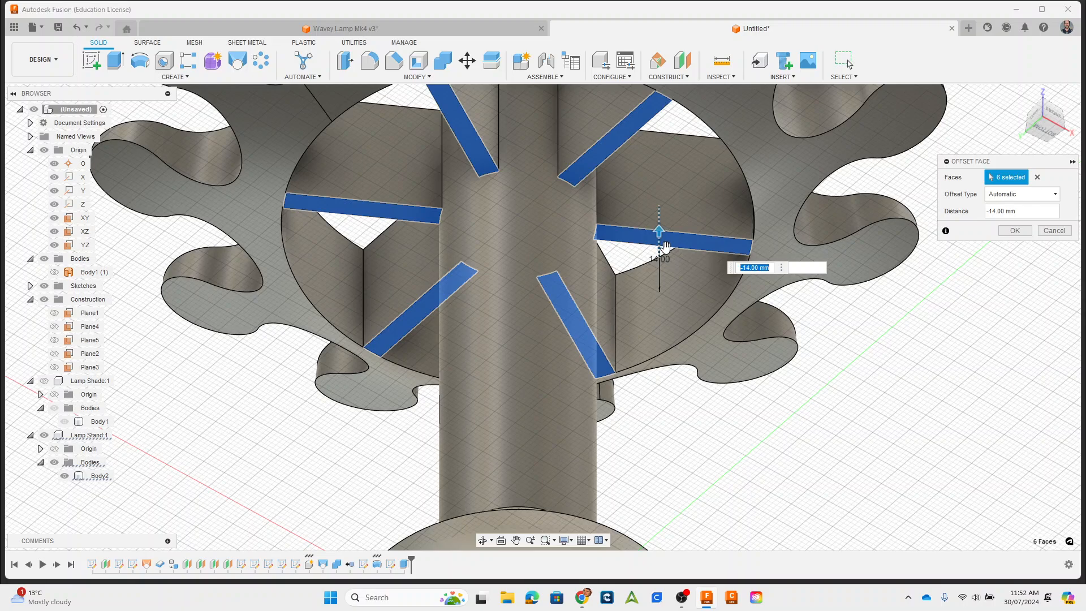
{"action": "middle_click_drag", "start_coordinate": [674, 166], "coordinate": [626, 315]}
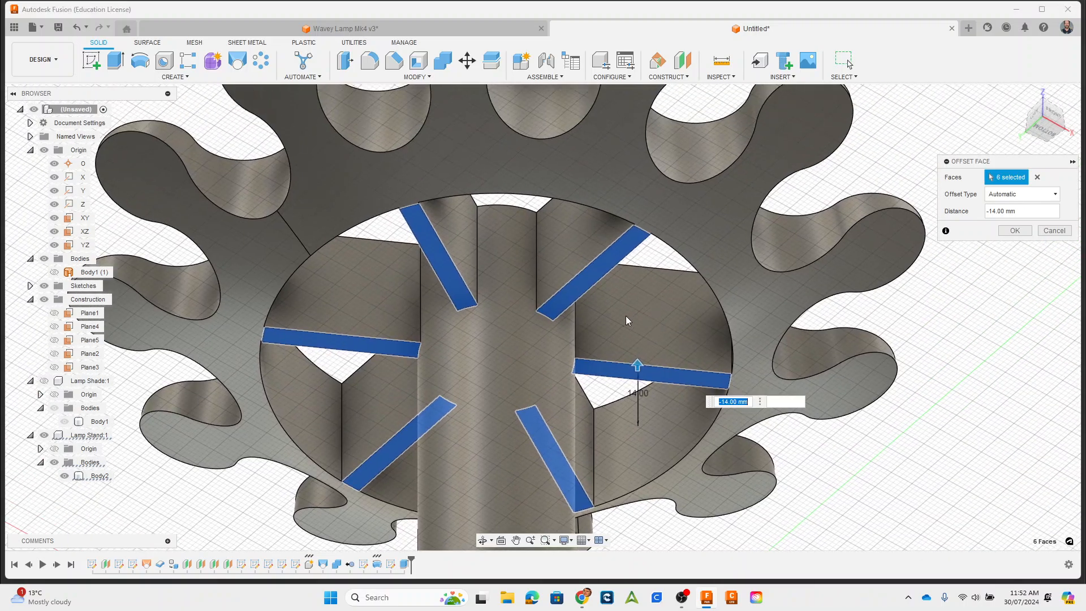
{"action": "left_click_drag", "start_coordinate": [637, 360], "coordinate": [635, 358]}
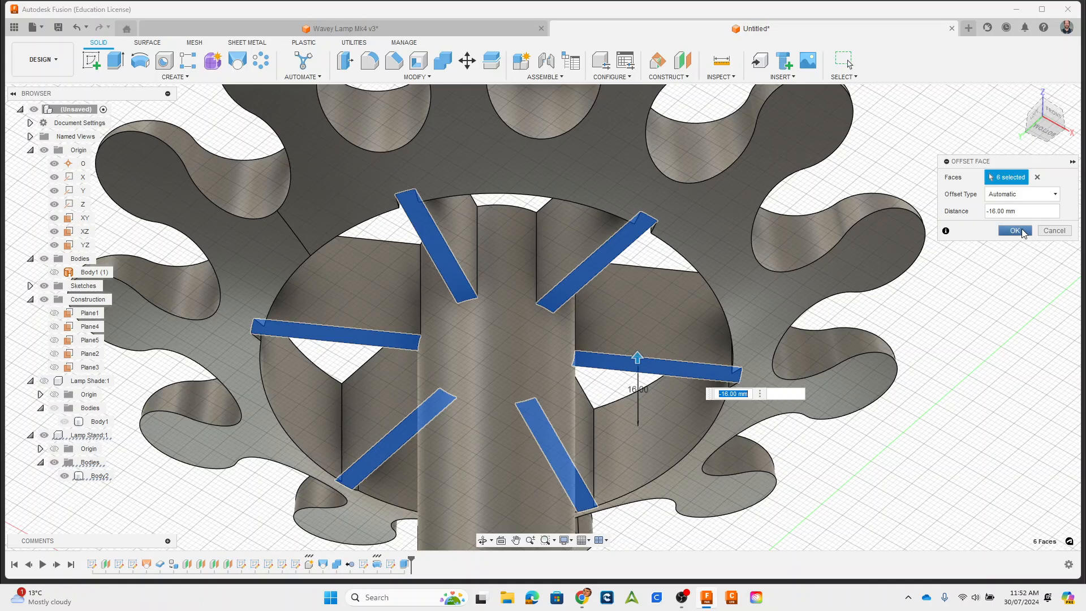
{"action": "key", "text": "Return"}
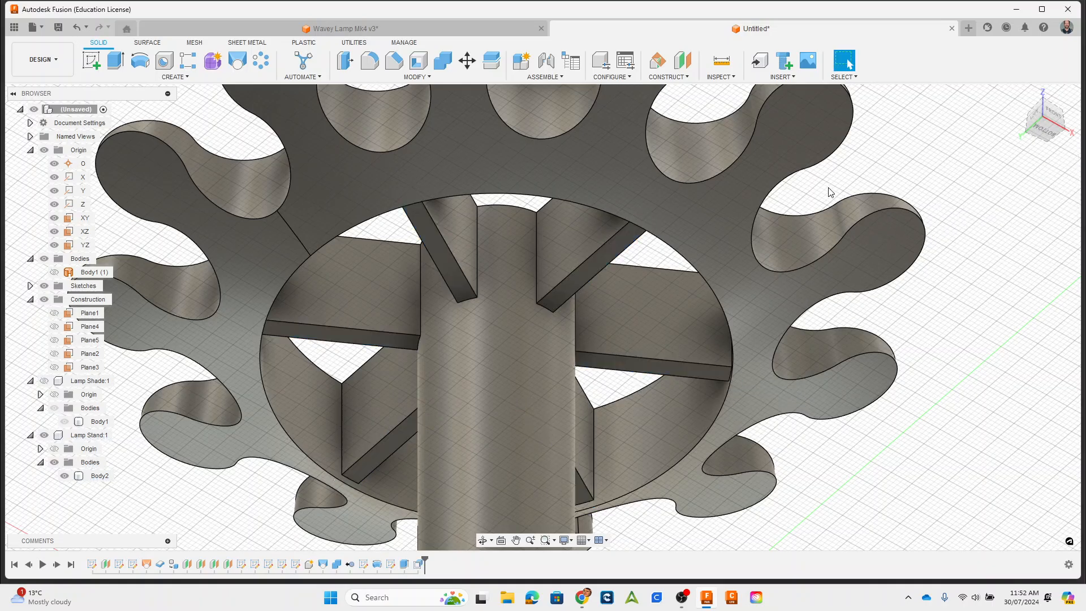
Chamfer the circular edge of the opening on the flange's underside with an equal distance of 1 mm
{"action": "middle_click_drag", "start_coordinate": [897, 393], "coordinate": [793, 232], "text": "shift"}
{"action": "left_click", "coordinate": [394, 60]}
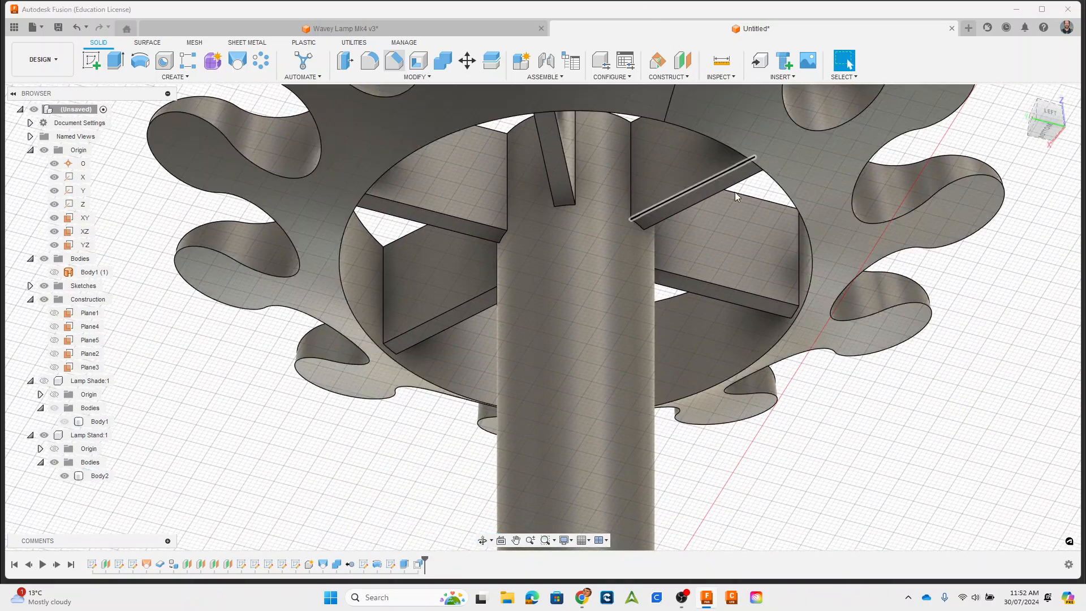
{"action": "left_click", "coordinate": [783, 195]}
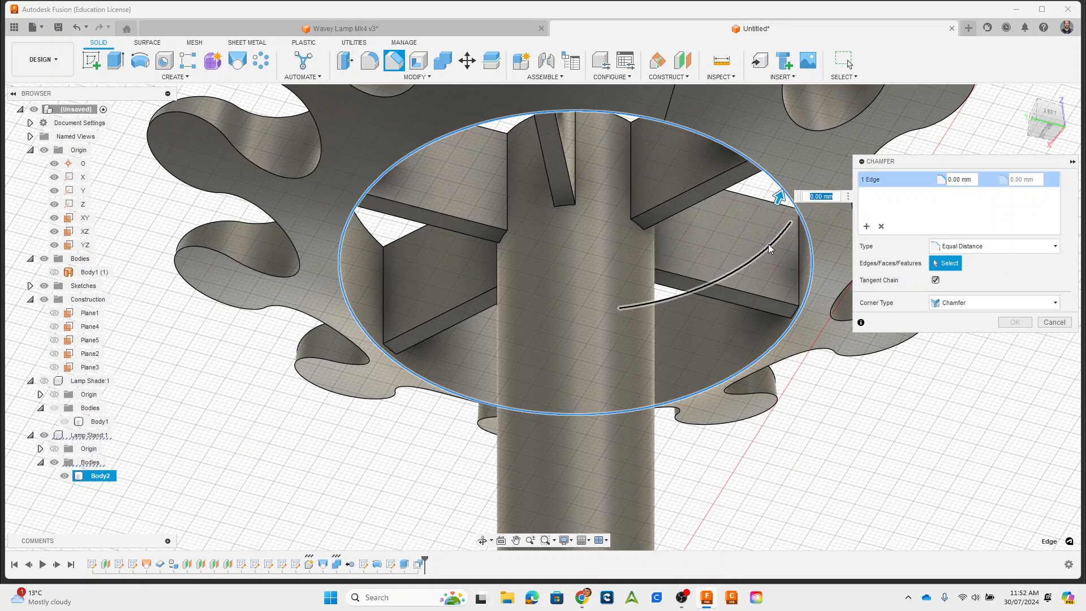
{"action": "type", "text": "2"}
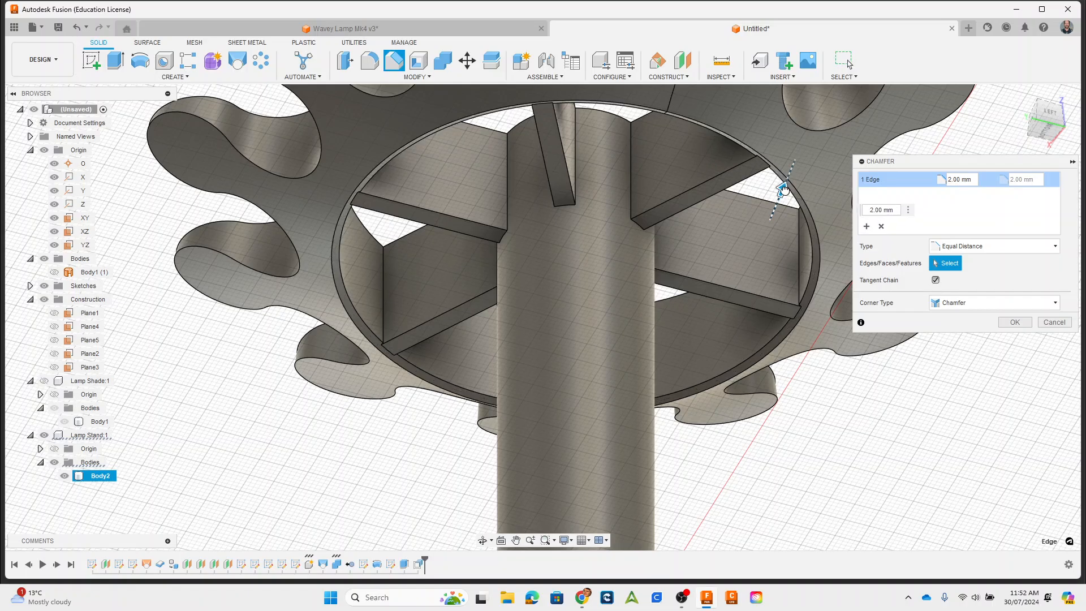
{"action": "scroll", "coordinate": [822, 313], "scroll_direction": "up", "scroll_amount": 5}
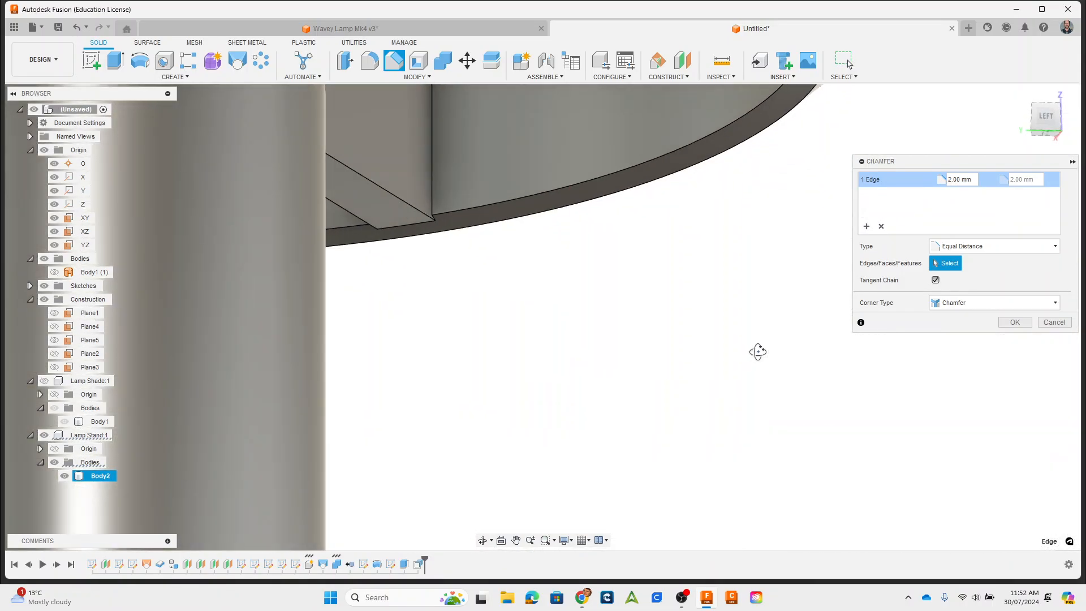
{"action": "scroll", "coordinate": [778, 329], "scroll_direction": "down", "scroll_amount": 2}
{"action": "scroll", "coordinate": [742, 239], "scroll_direction": "down", "scroll_amount": 4}
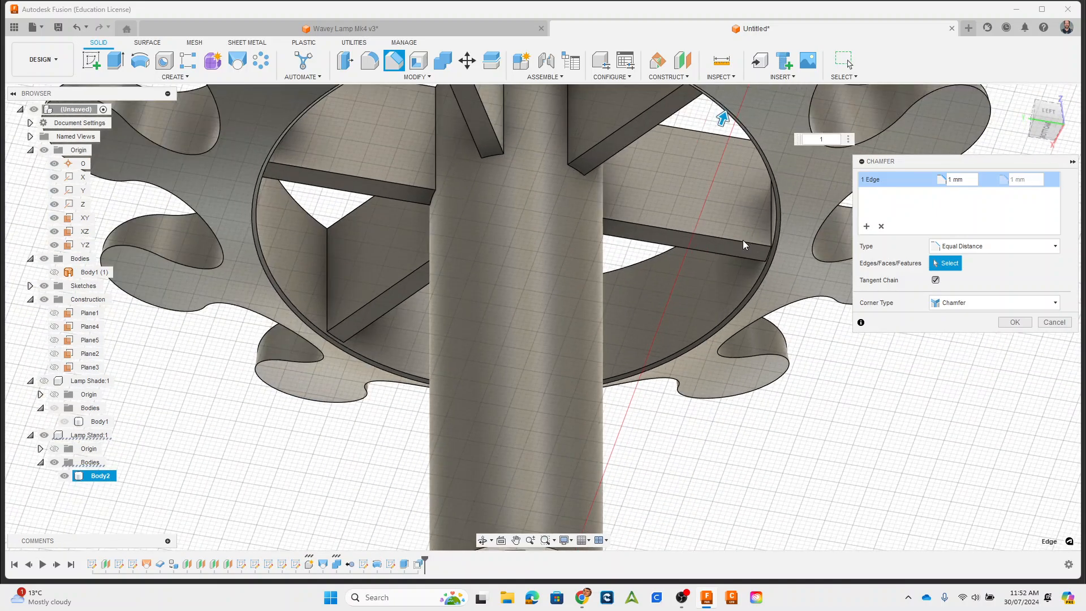
{"action": "scroll", "coordinate": [752, 266], "scroll_direction": "up", "scroll_amount": 3}
{"action": "middle_click_drag", "start_coordinate": [752, 272], "coordinate": [772, 306], "text": "shift"}
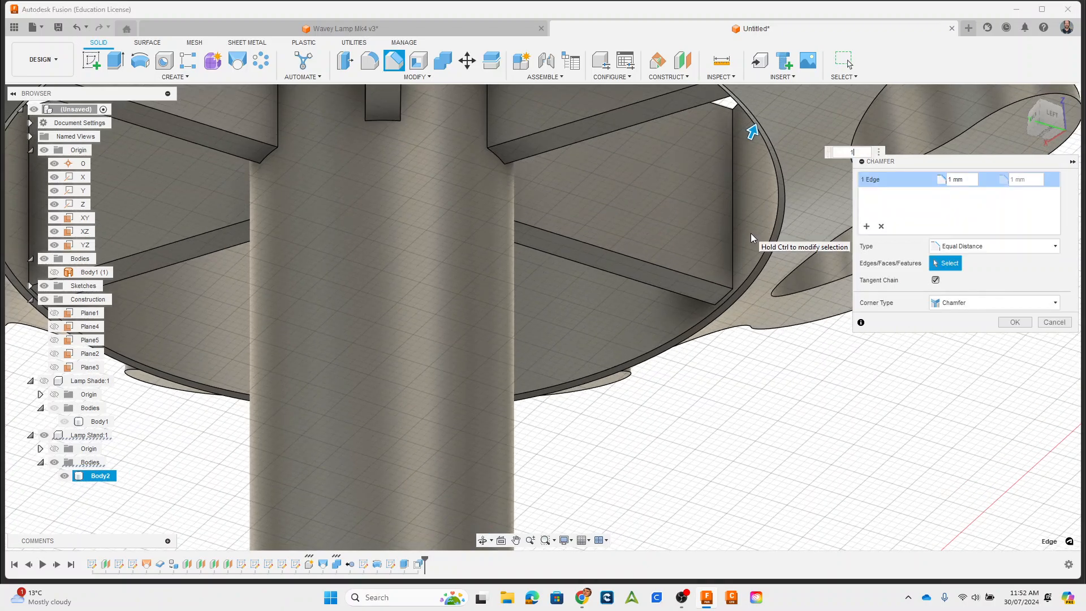
{"action": "key", "text": "Return"}
{"action": "scroll", "coordinate": [751, 234], "scroll_direction": "down", "scroll_amount": 10}
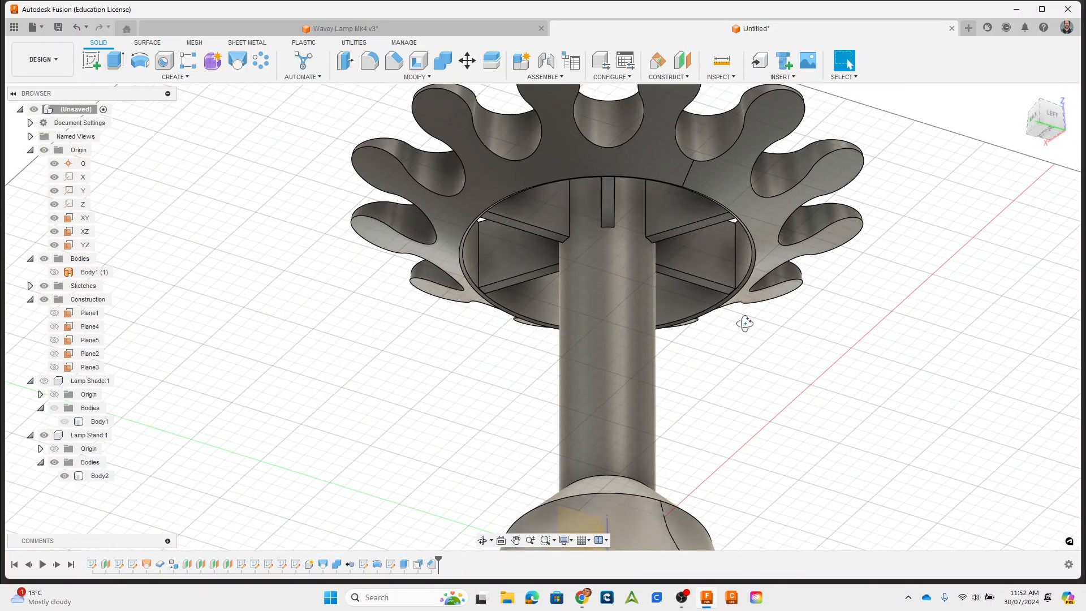
{"action": "middle_click_drag", "start_coordinate": [744, 320], "coordinate": [735, 434], "text": "shift"}
{"action": "scroll", "coordinate": [736, 433], "scroll_direction": "down", "scroll_amount": 5}
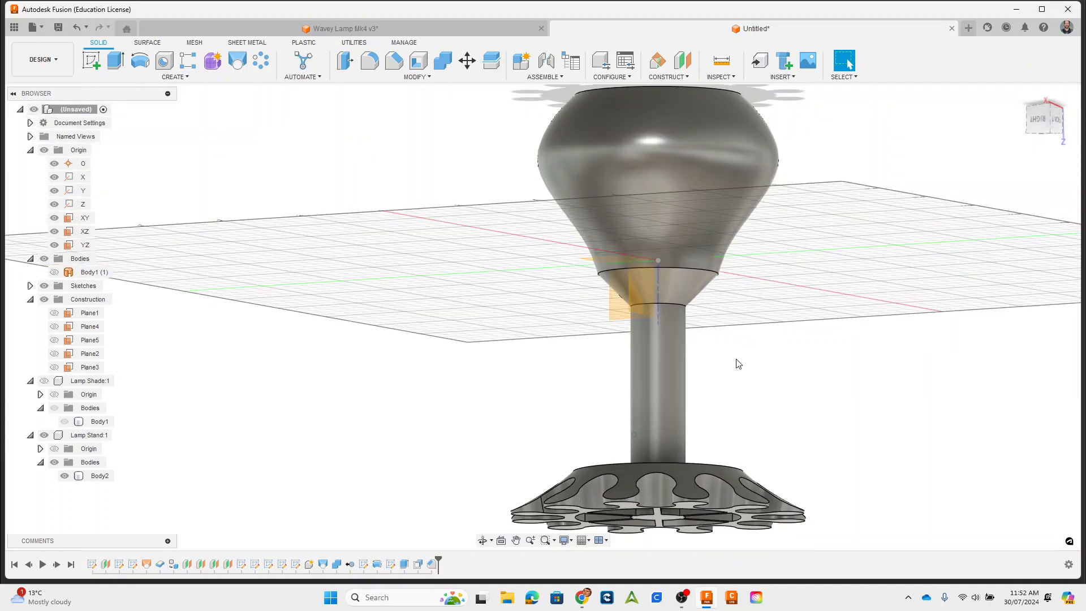
Start a sketch on the flat circular bottom face of the lamp stand's base
{"action": "middle_click_drag", "start_coordinate": [759, 270], "coordinate": [451, 331], "text": "shift"}
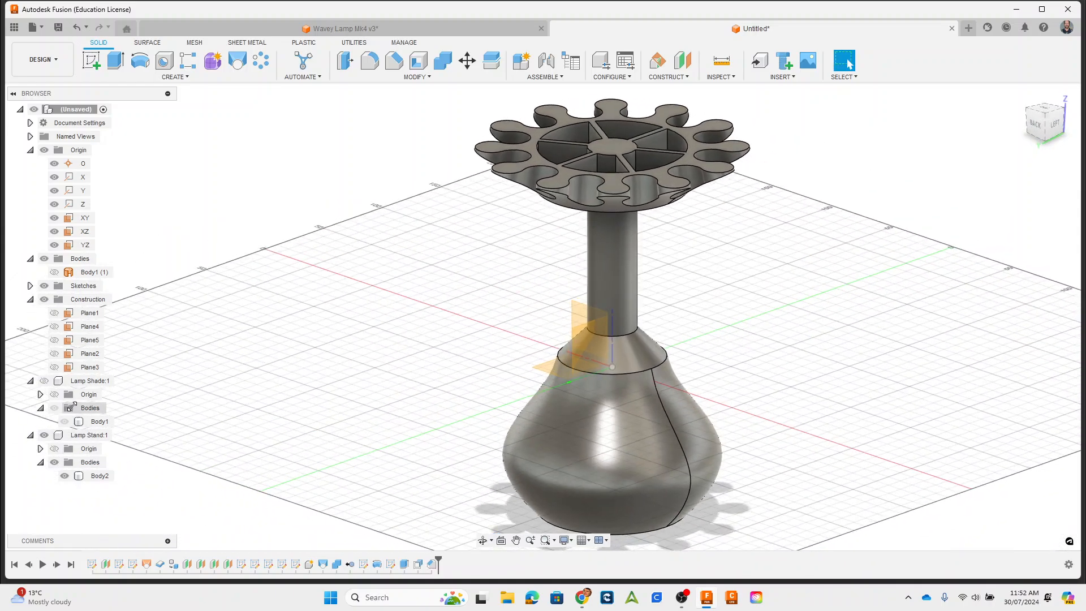
{"action": "middle_click_drag", "start_coordinate": [801, 493], "coordinate": [778, 459], "text": "shift"}
{"action": "middle_click_drag", "start_coordinate": [778, 460], "coordinate": [821, 357]}
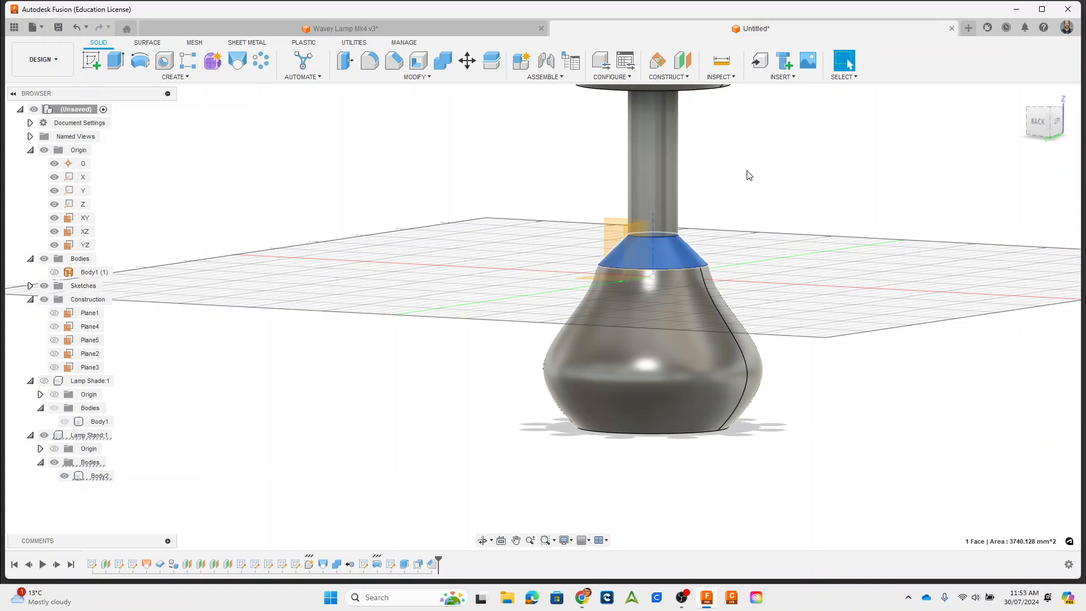
{"action": "middle_click_drag", "start_coordinate": [722, 448], "coordinate": [691, 388], "text": "shift"}
{"action": "left_click", "coordinate": [691, 389]}
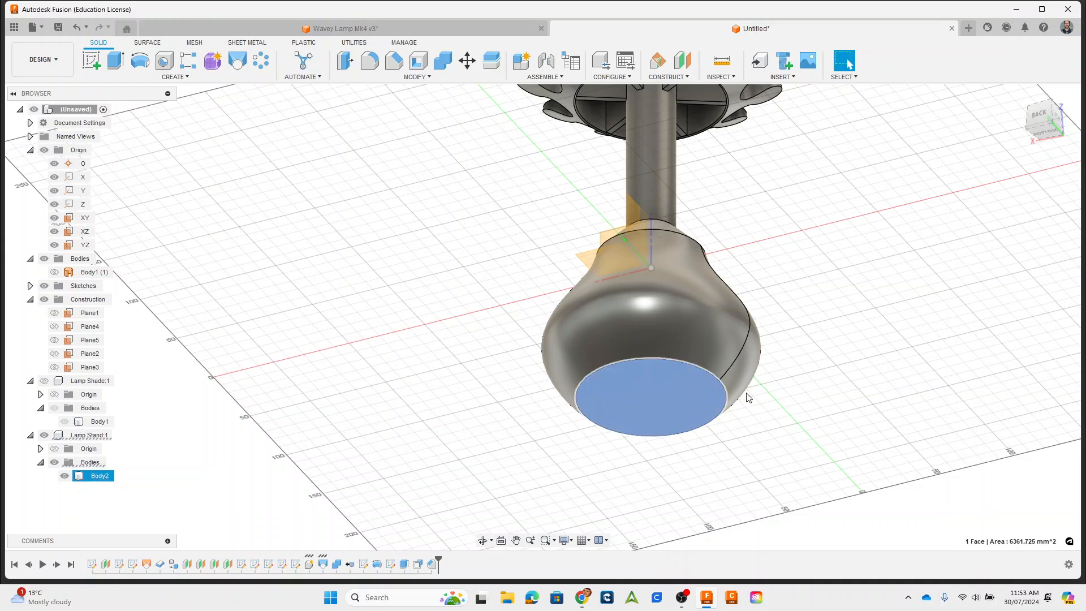
{"action": "left_click", "coordinate": [91, 60]}
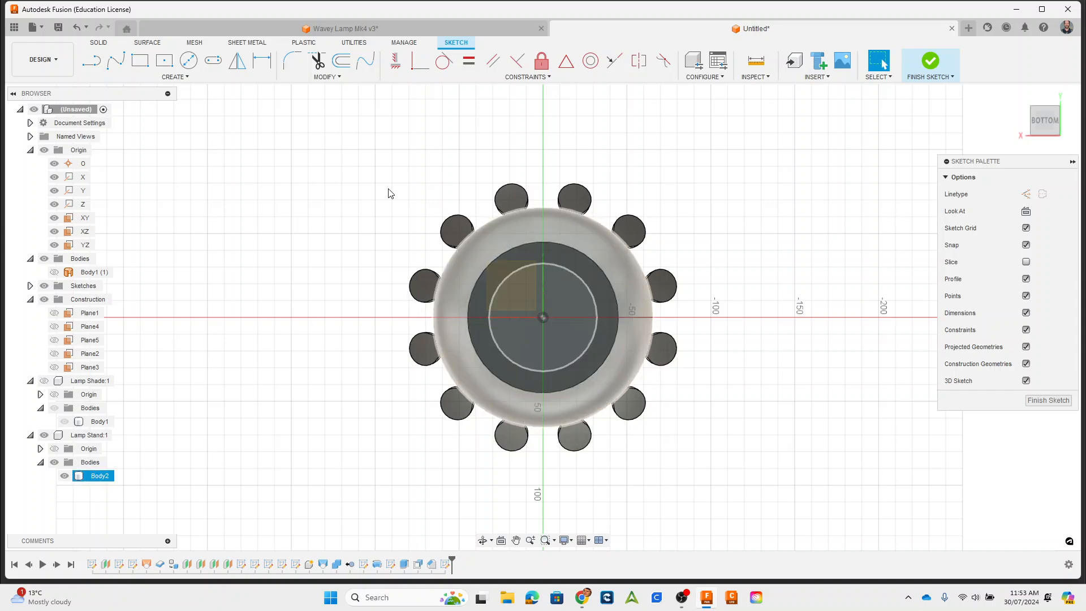
Project the stem's cylindrical face onto the sketch on the base's bottom face
{"action": "middle_click_drag", "start_coordinate": [583, 206], "coordinate": [581, 307], "text": "shift"}
{"action": "left_click", "coordinate": [581, 307]}
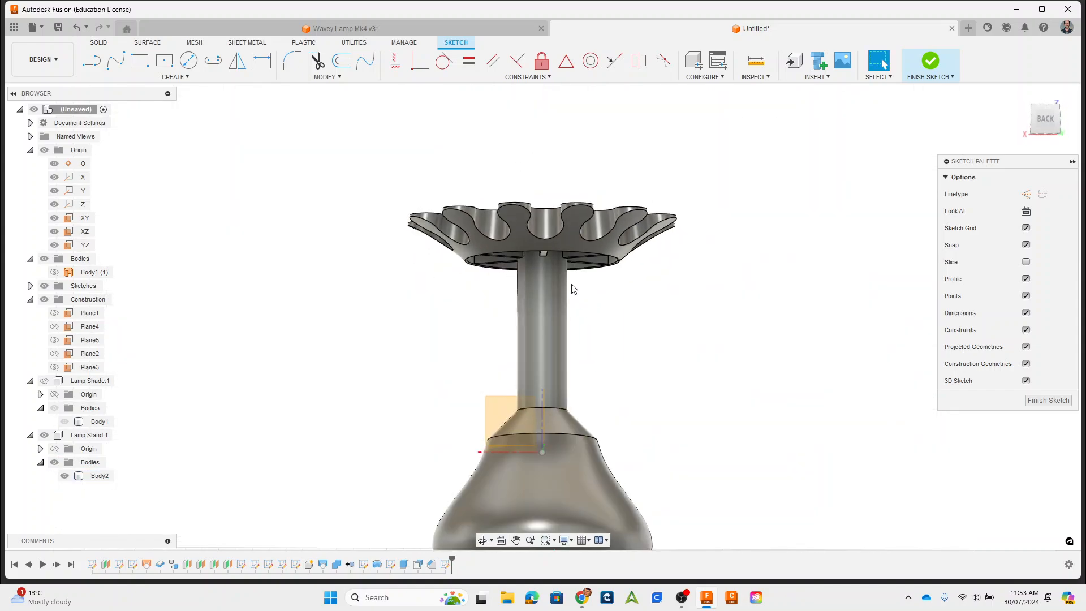
{"action": "key", "text": "p"}
{"action": "middle_click_drag", "start_coordinate": [796, 494], "coordinate": [780, 381], "text": "shift"}
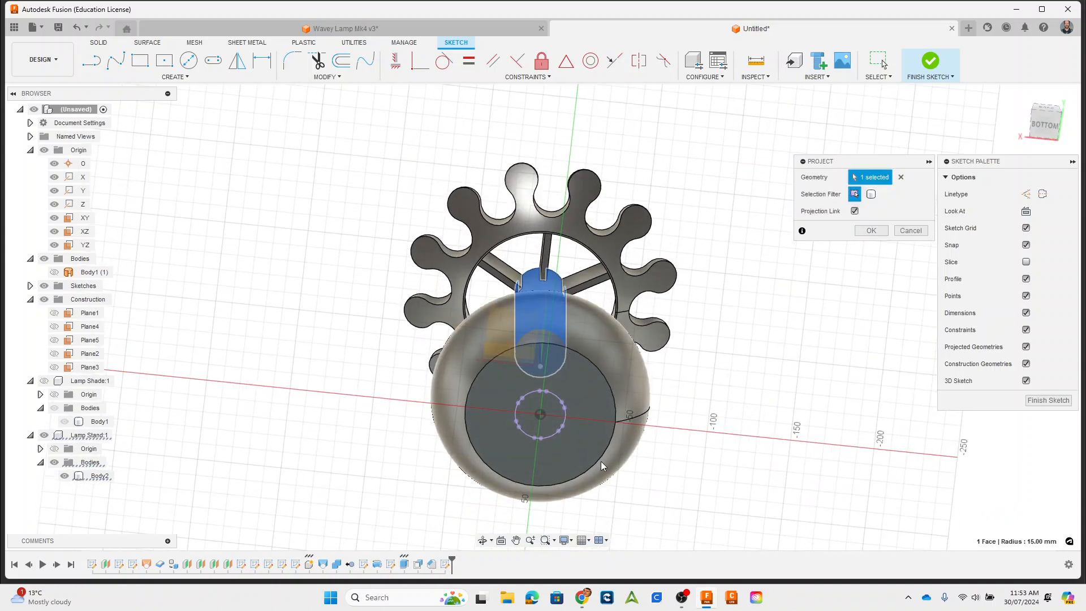
{"action": "middle_click_drag", "start_coordinate": [602, 465], "coordinate": [632, 290], "text": "shift"}
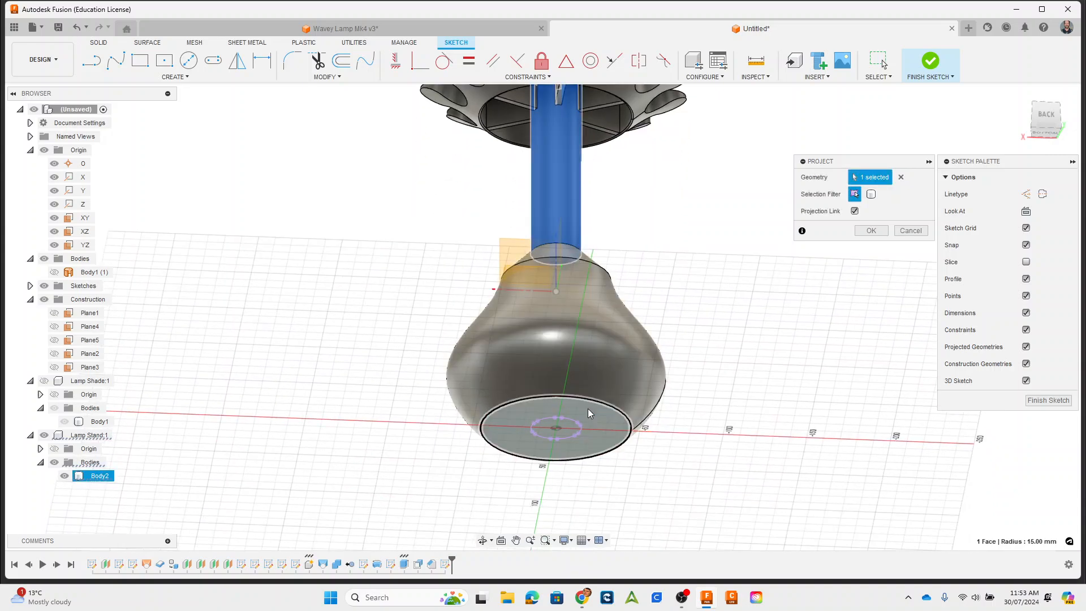
{"action": "middle_click_drag", "start_coordinate": [720, 441], "coordinate": [647, 397], "text": "shift"}
{"action": "scroll", "coordinate": [600, 410], "scroll_direction": "up", "scroll_amount": 5}
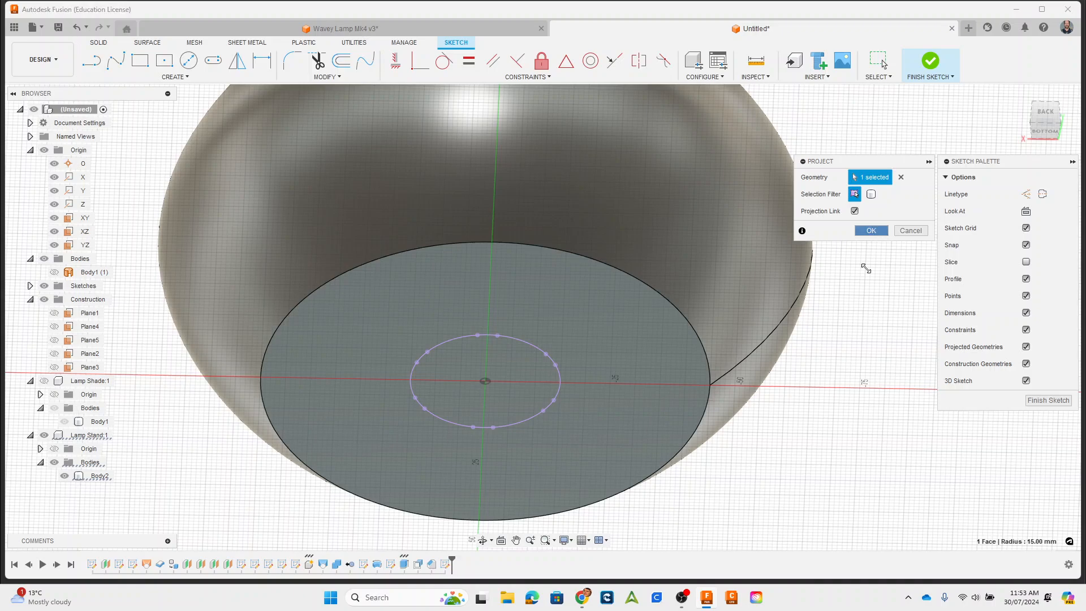
{"action": "left_click", "coordinate": [871, 231]}
Sketch a circle of about 8 mm radius centred where the projected stem circle crosses the horizontal axis, and finish the sketch
{"action": "middle_click_drag", "start_coordinate": [630, 413], "coordinate": [615, 383], "text": "shift"}
{"action": "left_click", "coordinate": [1027, 212]}
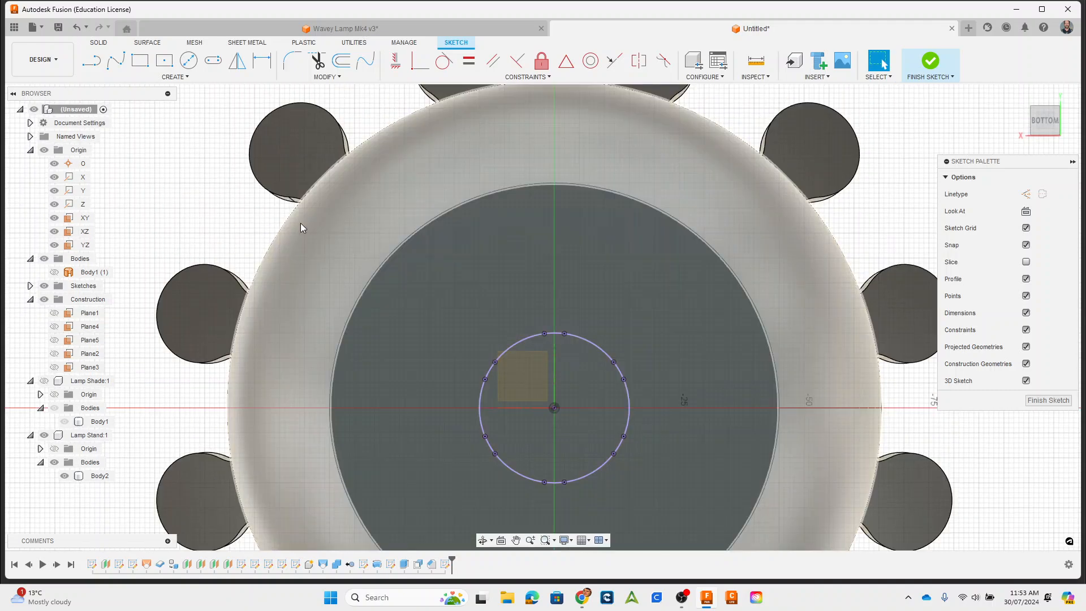
{"action": "left_click", "coordinate": [188, 62]}
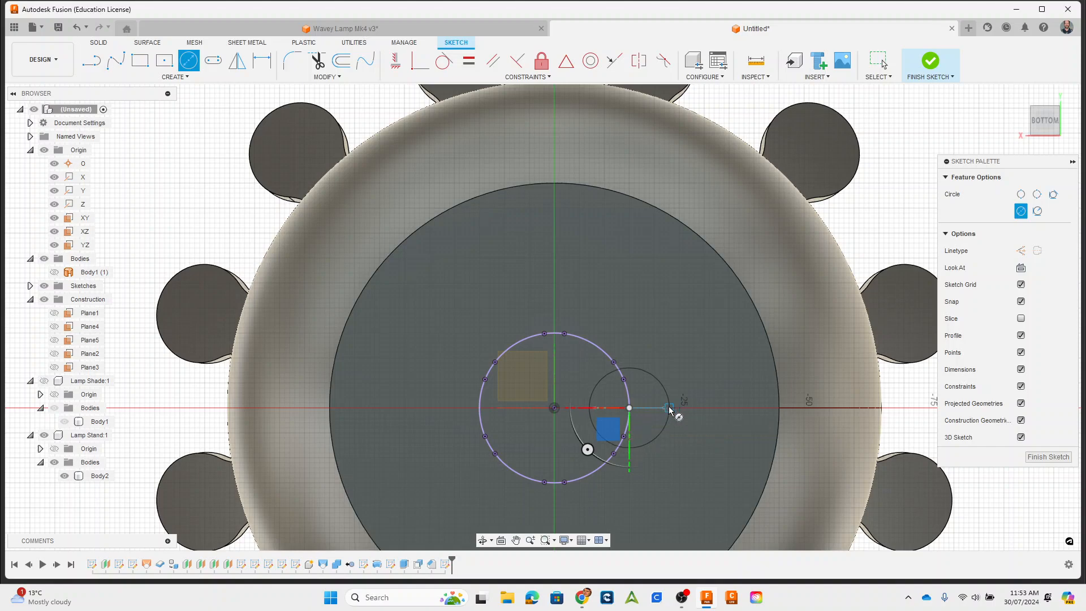
{"action": "left_click", "coordinate": [670, 408]}
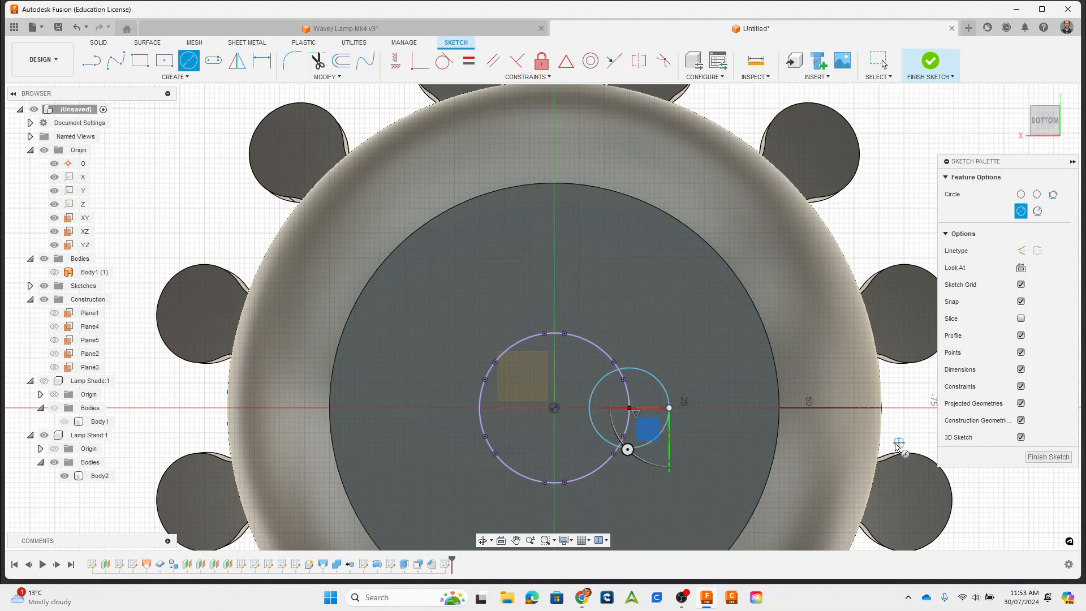
{"action": "left_click", "coordinate": [1049, 457]}
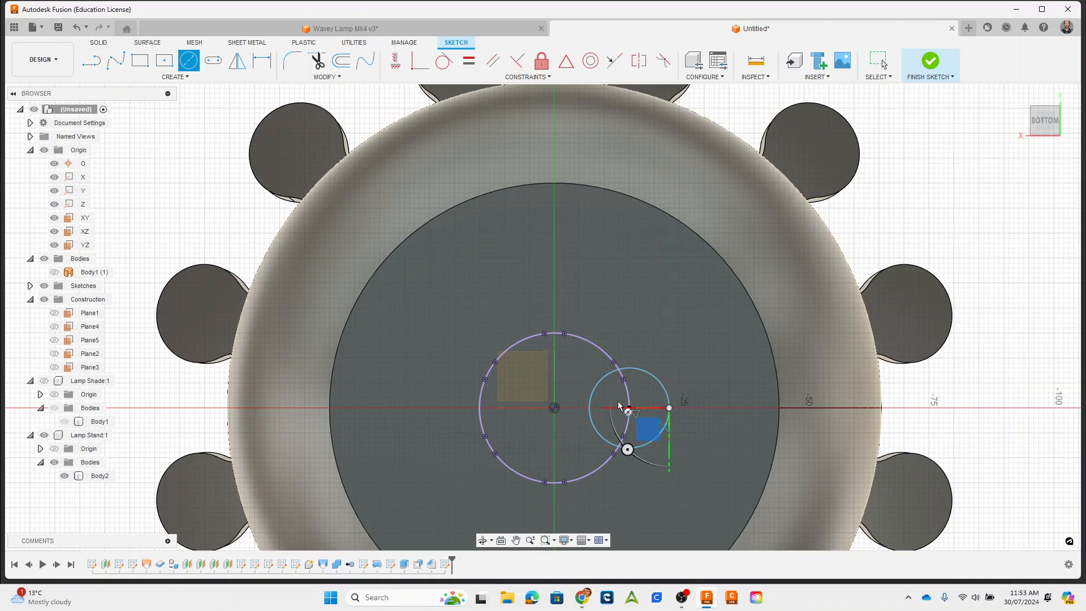
Cut the crescent profile outside the stem circle 120 mm up through the lamp base with Extrude
{"action": "left_click", "coordinate": [652, 398]}
{"action": "middle_click_drag", "start_coordinate": [887, 331], "coordinate": [899, 401], "text": "shift"}
{"action": "scroll", "coordinate": [896, 397], "scroll_direction": "down", "scroll_amount": 4}
{"action": "middle_click_drag", "start_coordinate": [902, 456], "coordinate": [824, 367]}
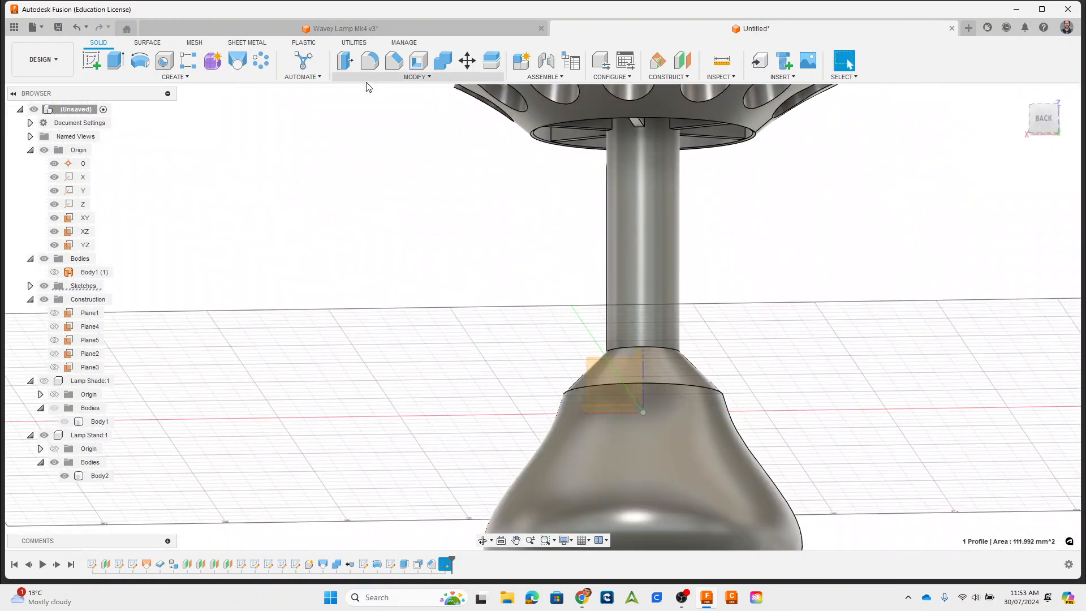
{"action": "left_click", "coordinate": [116, 61]}
{"action": "middle_click_drag", "start_coordinate": [862, 432], "coordinate": [810, 283]}
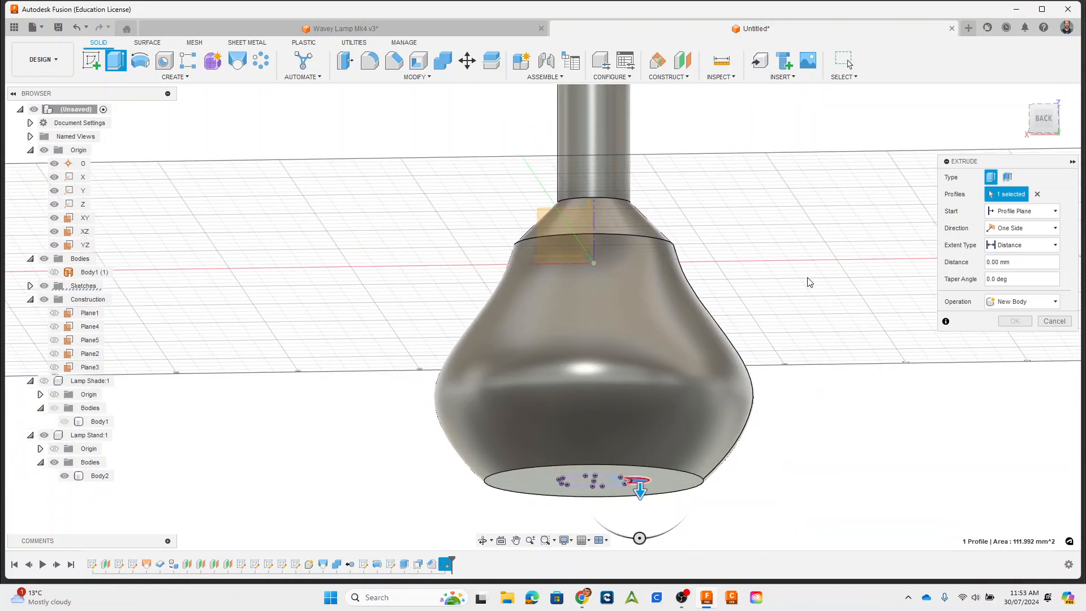
{"action": "scroll", "coordinate": [792, 300], "scroll_direction": "up", "scroll_amount": 1}
{"action": "left_click_drag", "start_coordinate": [627, 506], "coordinate": [627, 185]}
{"action": "middle_click_drag", "start_coordinate": [636, 171], "coordinate": [694, 352], "text": "shift"}
{"action": "left_click", "coordinate": [999, 339]}
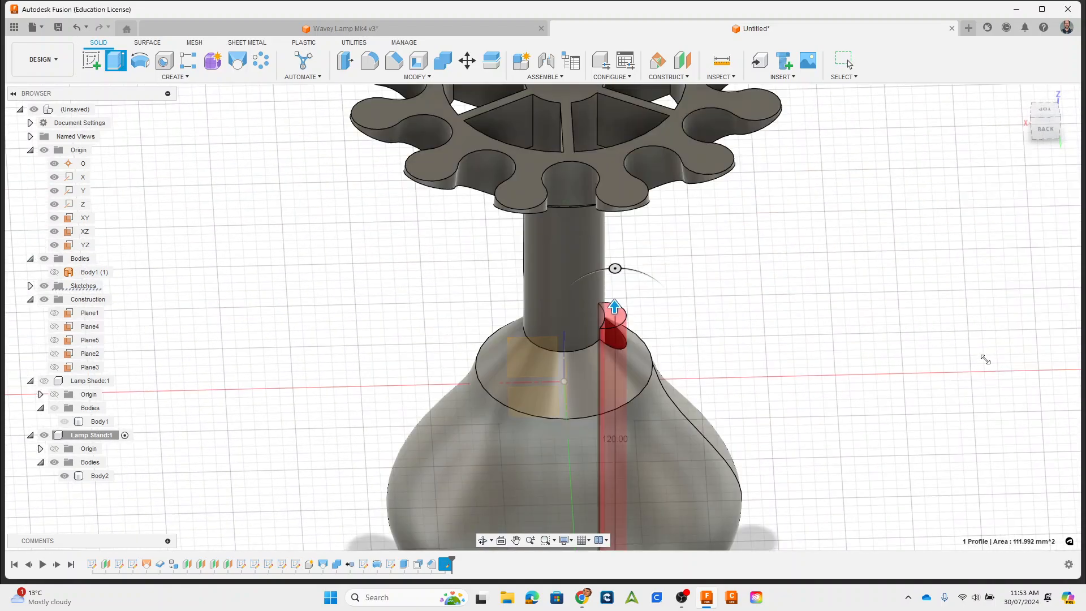
Start a sketch on the base's bottom face and project the outer arc edge of the crescent hole into it
{"action": "middle_click_drag", "start_coordinate": [820, 389], "coordinate": [686, 367], "text": "shift"}
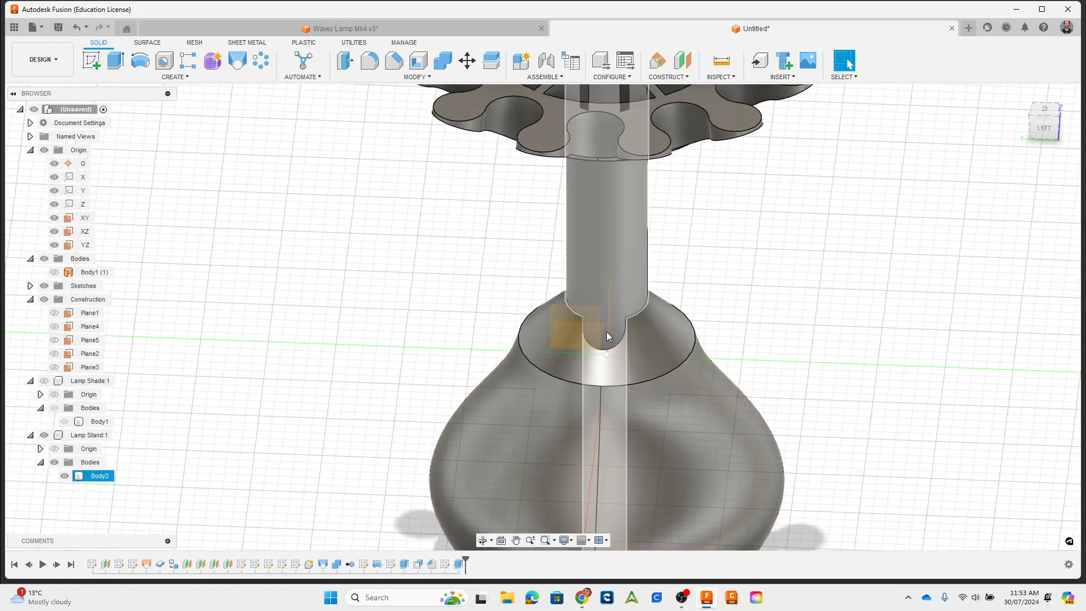
{"action": "middle_click_drag", "start_coordinate": [653, 449], "coordinate": [747, 321]}
{"action": "middle_click_drag", "start_coordinate": [763, 480], "coordinate": [662, 413], "text": "shift"}
{"action": "left_click", "coordinate": [654, 416]}
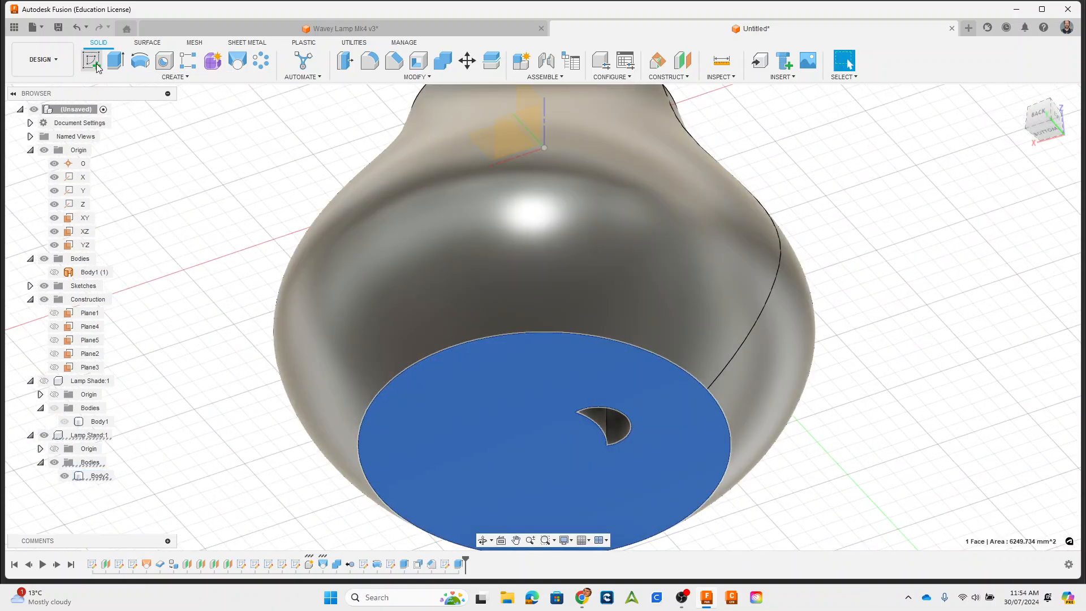
{"action": "middle_click_drag", "start_coordinate": [346, 222], "coordinate": [340, 225], "text": "shift"}
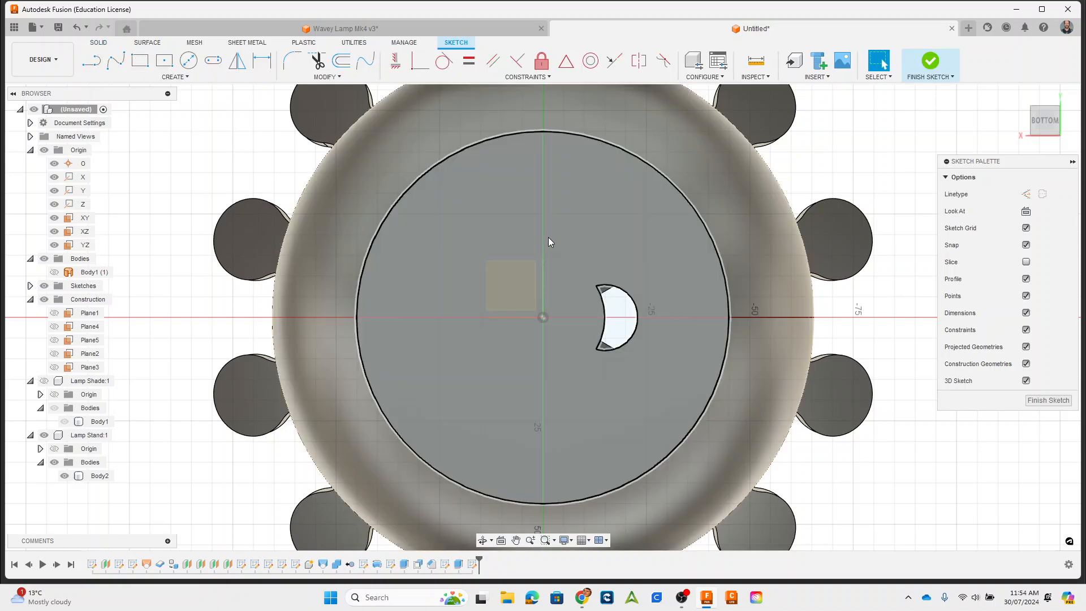
{"action": "key", "text": "p"}
{"action": "left_click", "coordinate": [628, 298]}
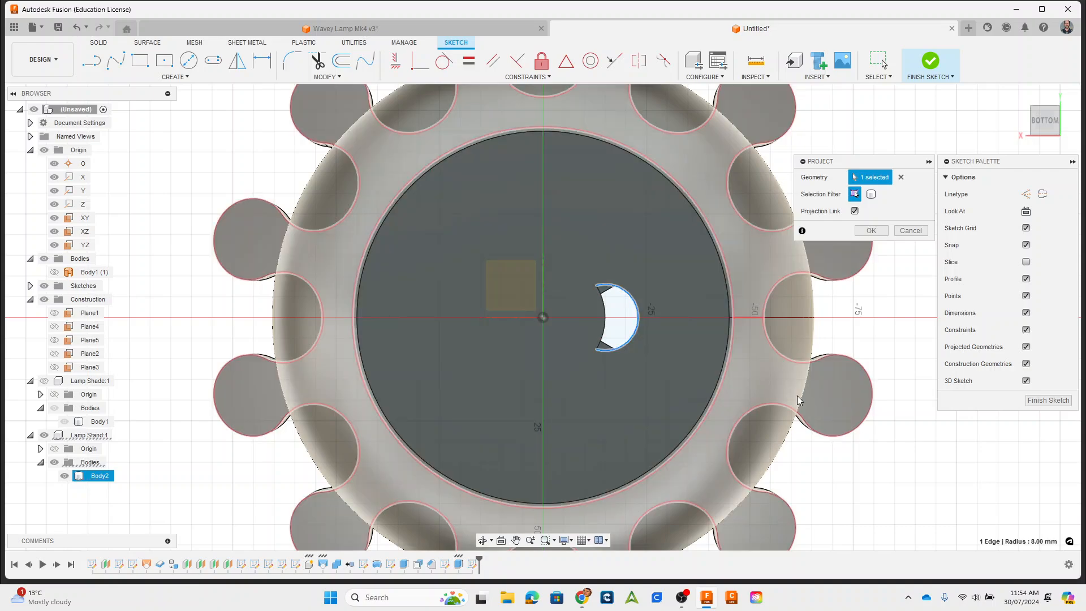
{"action": "scroll", "coordinate": [679, 286], "scroll_direction": "down", "scroll_amount": 1}
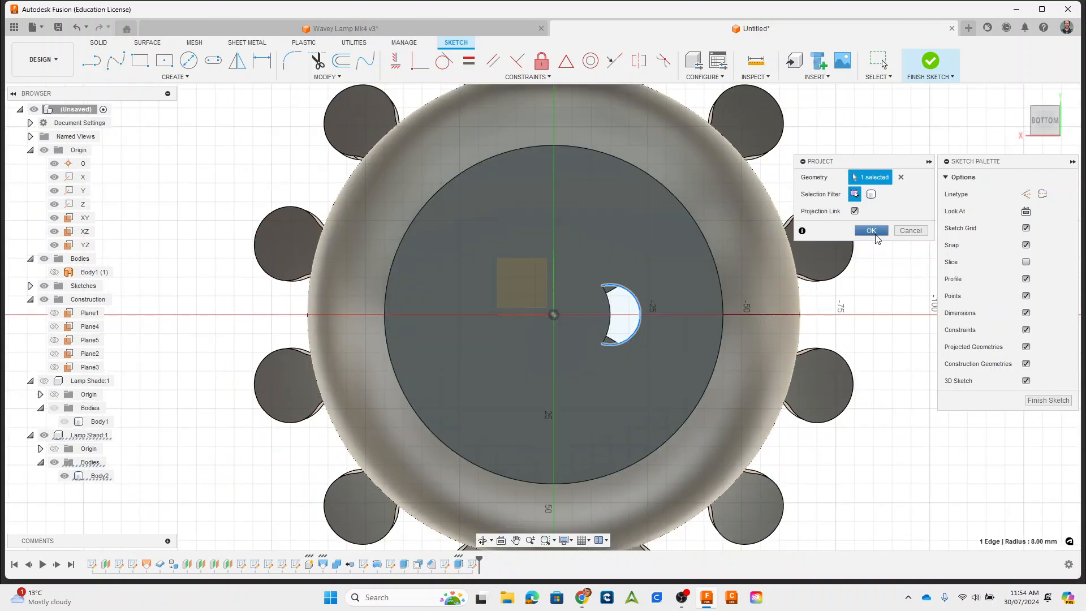
{"action": "left_click", "coordinate": [871, 231]}
{"action": "scroll", "coordinate": [653, 304], "scroll_direction": "up", "scroll_amount": 4}
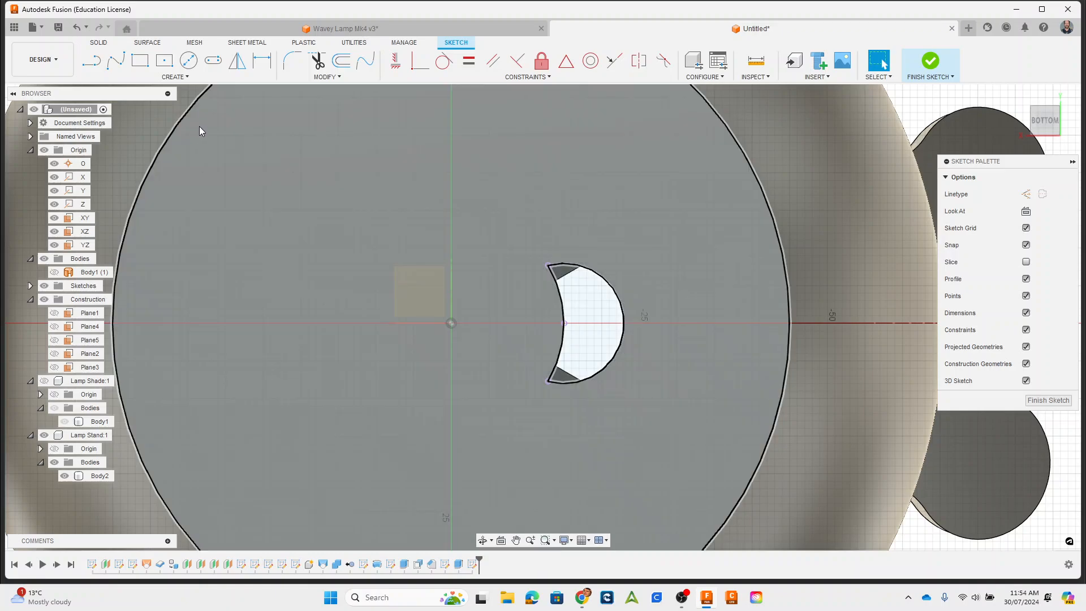
{"action": "key", "text": "l"}
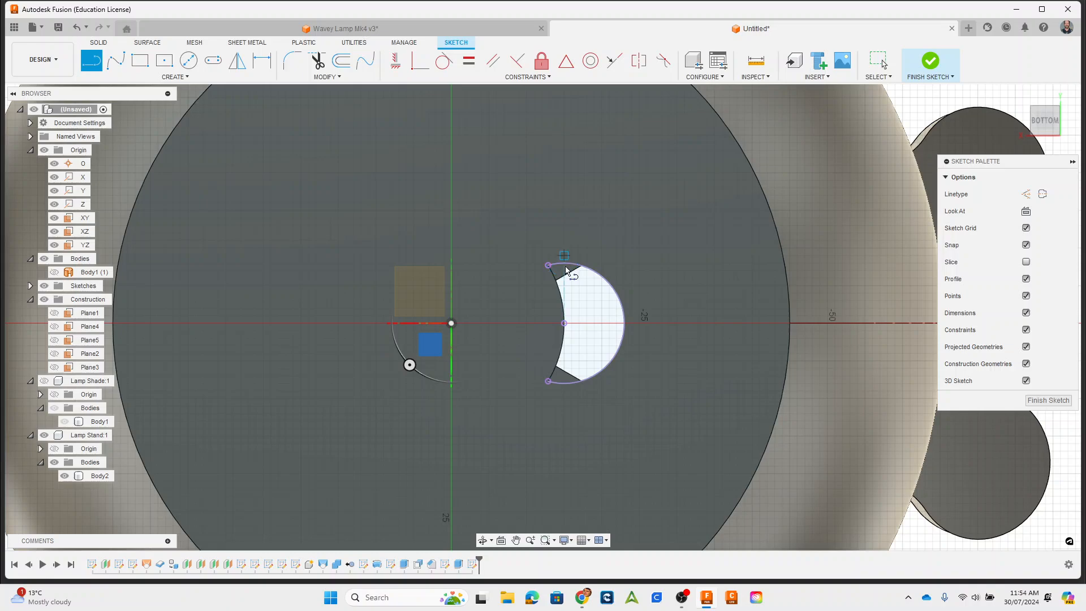
{"action": "left_click_drag", "start_coordinate": [566, 264], "coordinate": [571, 263]}
{"action": "middle_click_drag", "start_coordinate": [804, 280], "coordinate": [621, 274]}
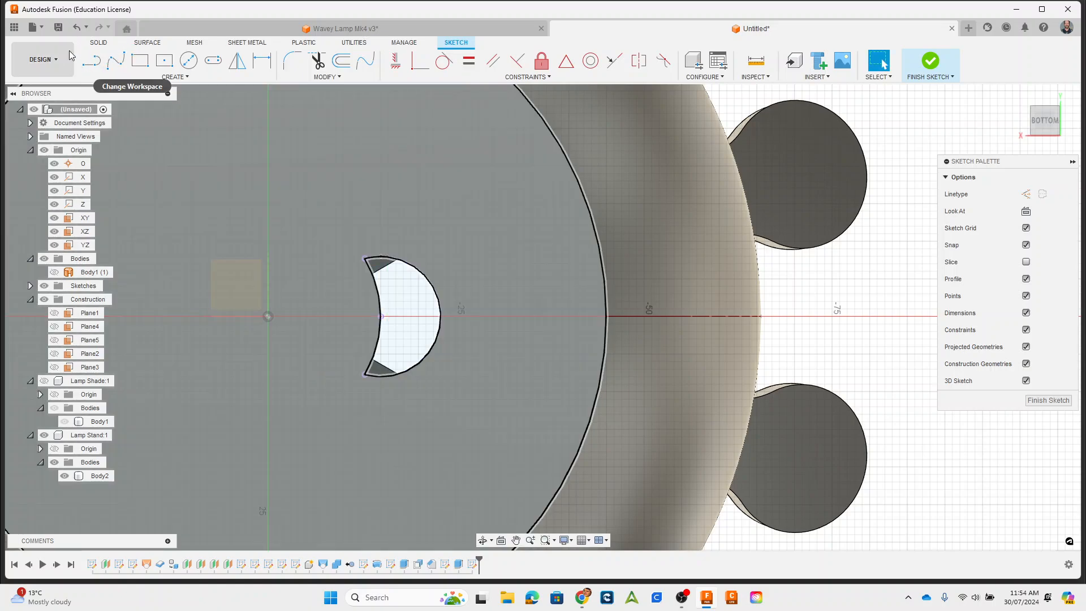
{"action": "left_click", "coordinate": [91, 60]}
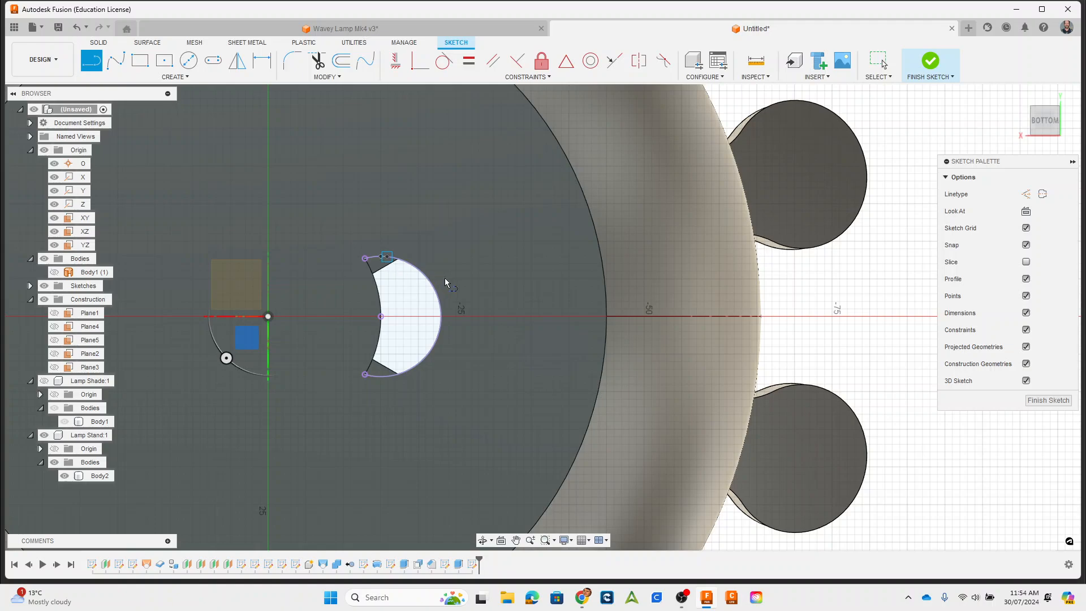
{"action": "key", "text": "Escape"}
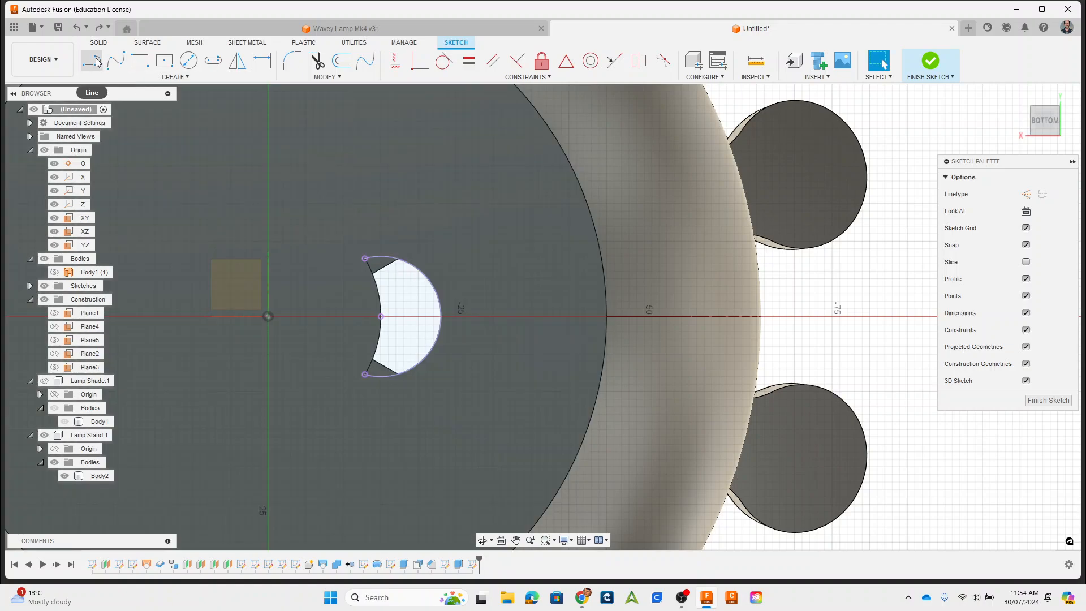
Draw two parallel horizontal lines from the upper and lower extremes of the projected arc to the base's circular edge
{"action": "left_click", "coordinate": [94, 61]}
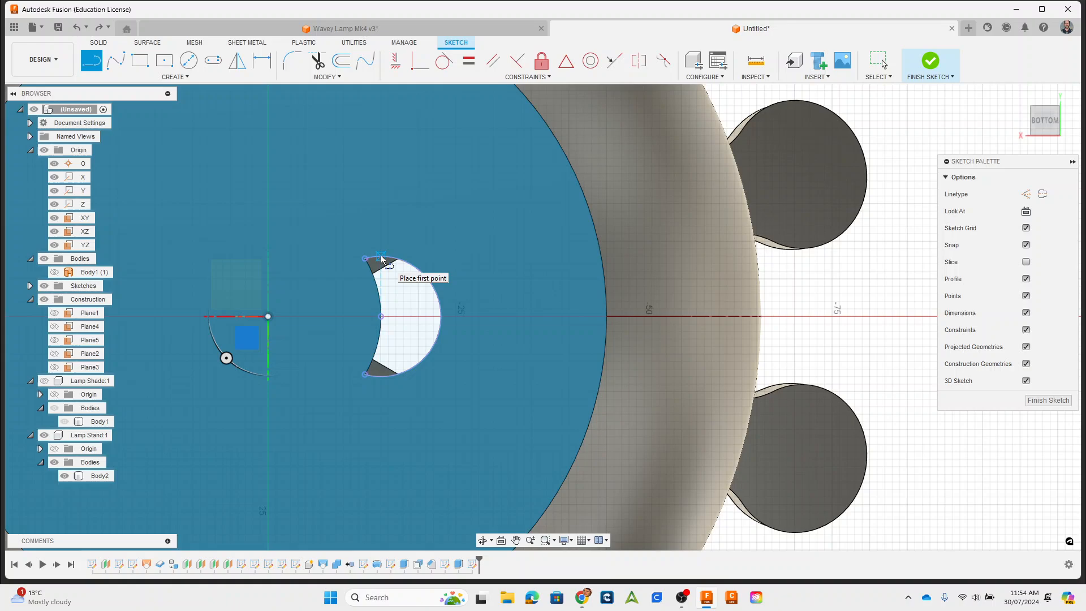
{"action": "left_click", "coordinate": [381, 258]}
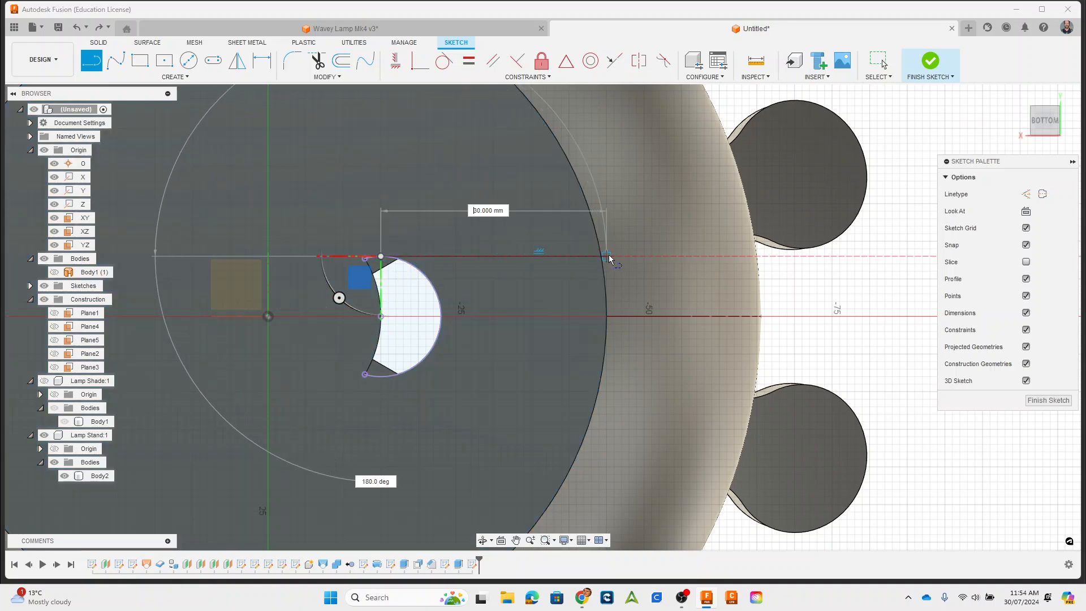
{"action": "left_click", "coordinate": [601, 257]}
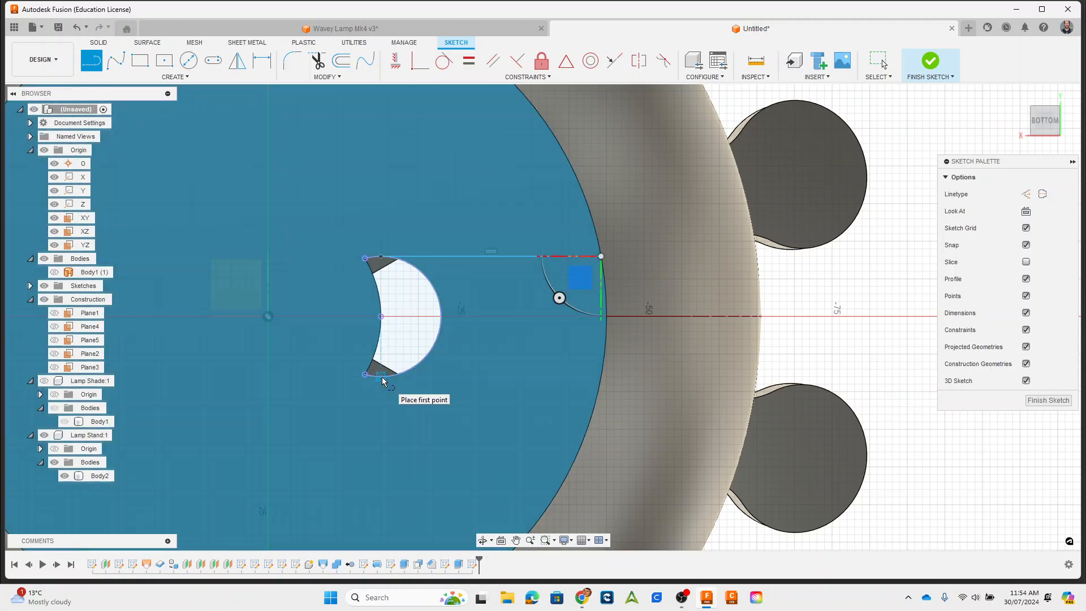
{"action": "left_click", "coordinate": [381, 377]}
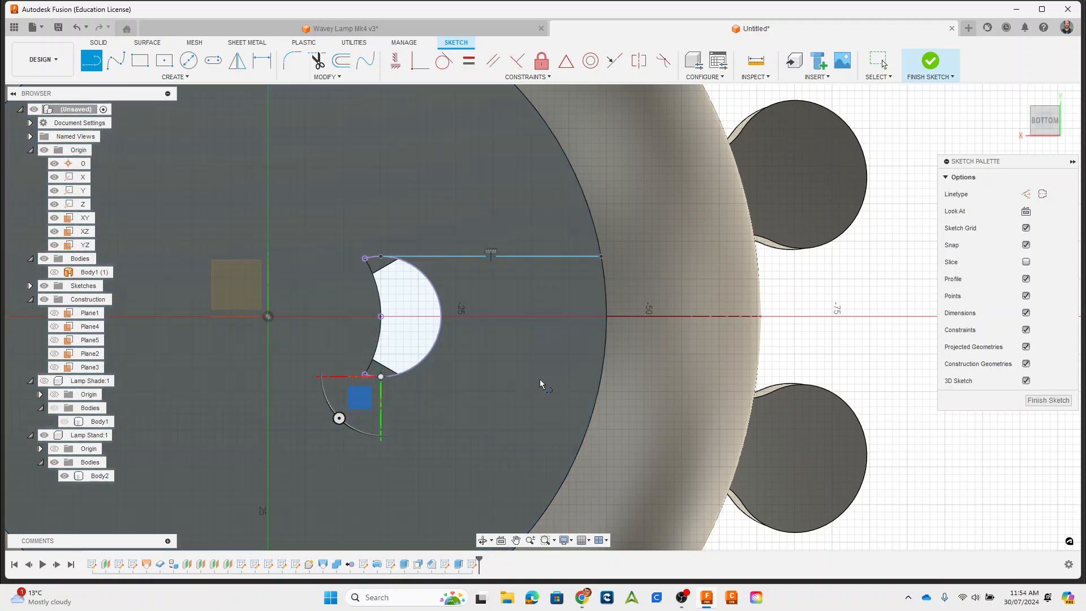
{"action": "left_click", "coordinate": [601, 377]}
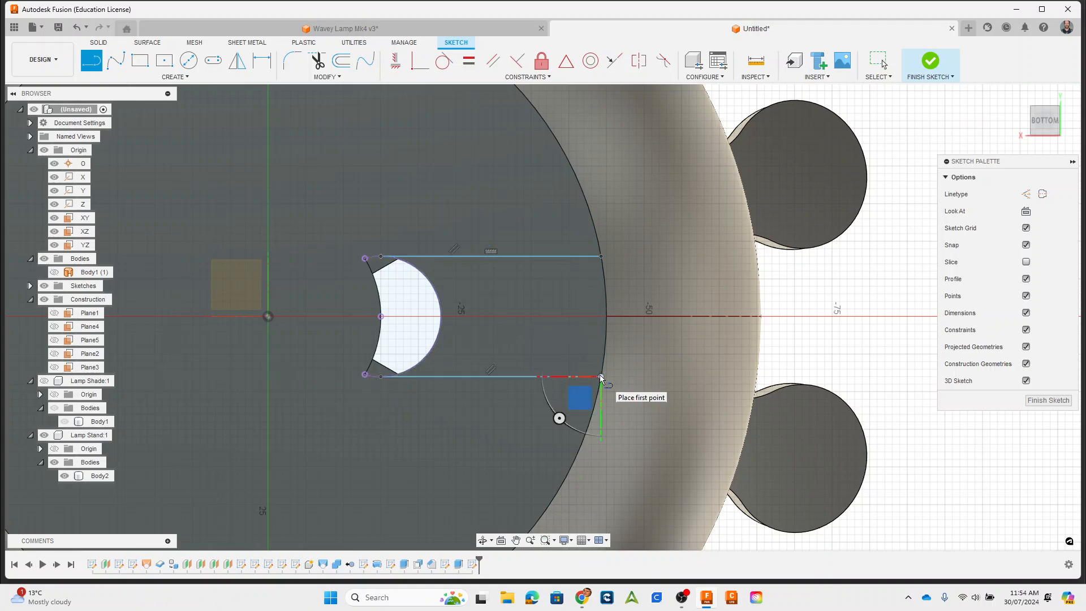
Project the outer circular edge of the base's bottom face into the sketch to close the channel profile
{"action": "key", "text": "p"}
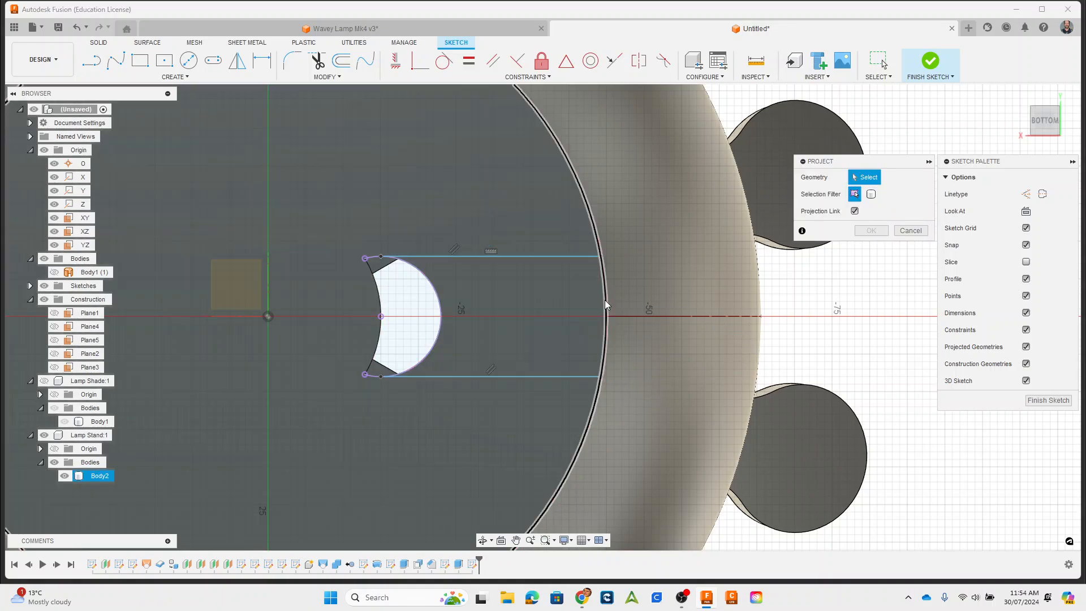
{"action": "left_click", "coordinate": [605, 306]}
{"action": "left_click", "coordinate": [871, 231]}
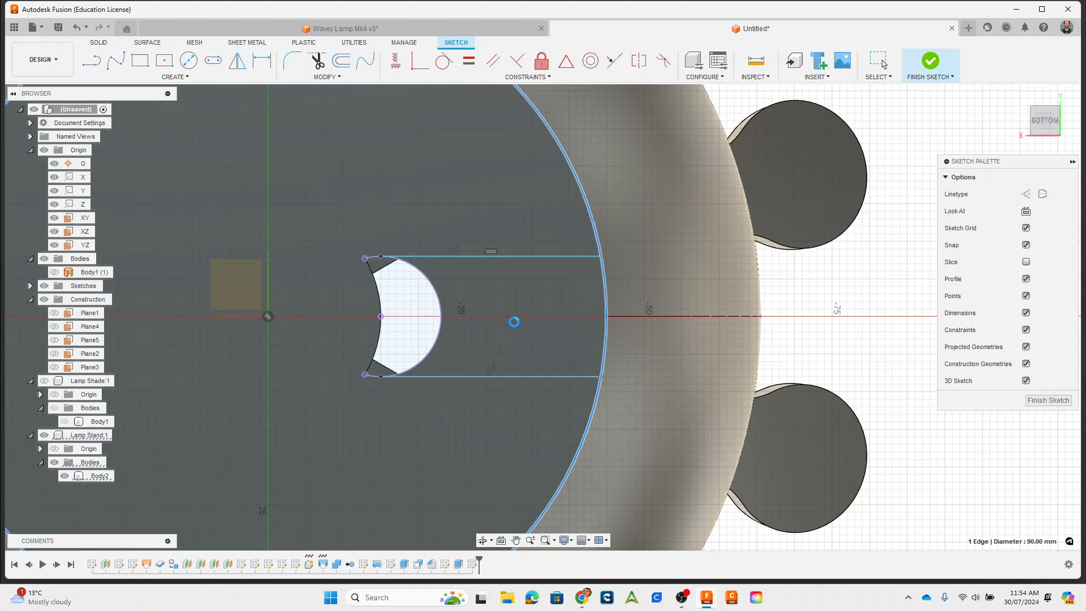
Finish the sketch and cut the channel profile -5 mm into the base's bottom face with Extrude, using a -30 degree taper
{"action": "left_click", "coordinate": [559, 292]}
{"action": "left_click", "coordinate": [930, 61]}
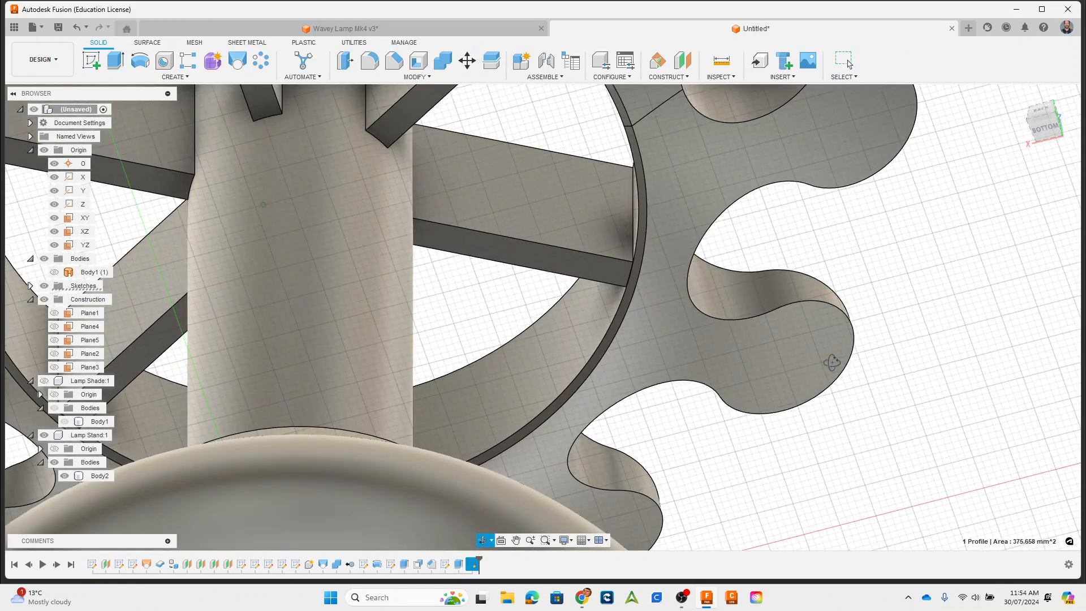
{"action": "middle_click_drag", "start_coordinate": [832, 363], "coordinate": [778, 122], "text": "shift"}
{"action": "scroll", "coordinate": [725, 264], "scroll_direction": "down", "scroll_amount": 3}
{"action": "scroll", "coordinate": [714, 229], "scroll_direction": "down", "scroll_amount": 2}
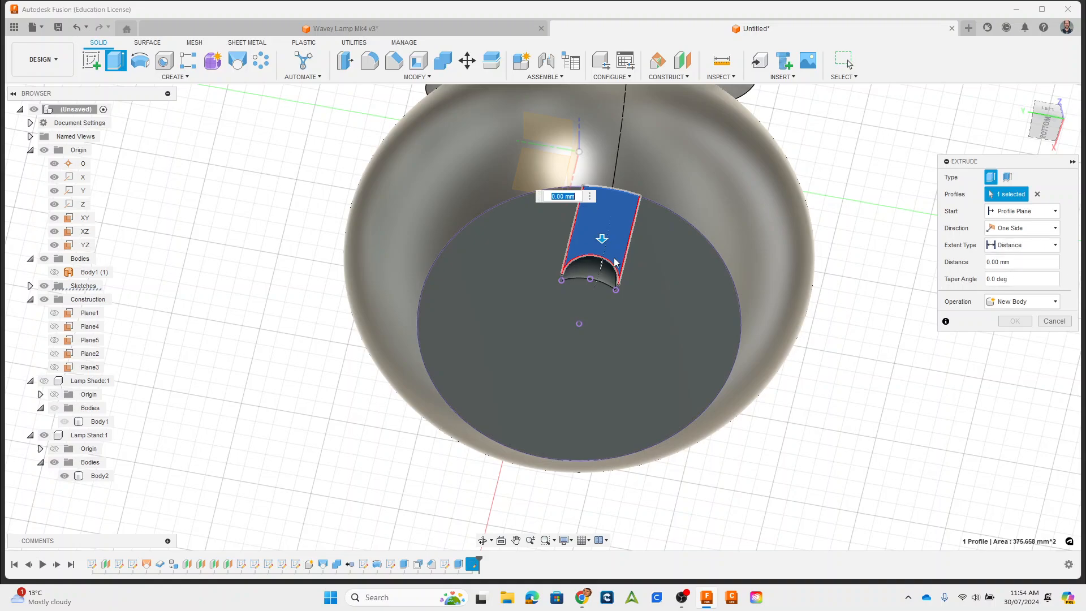
{"action": "left_click_drag", "start_coordinate": [602, 237], "coordinate": [601, 235]}
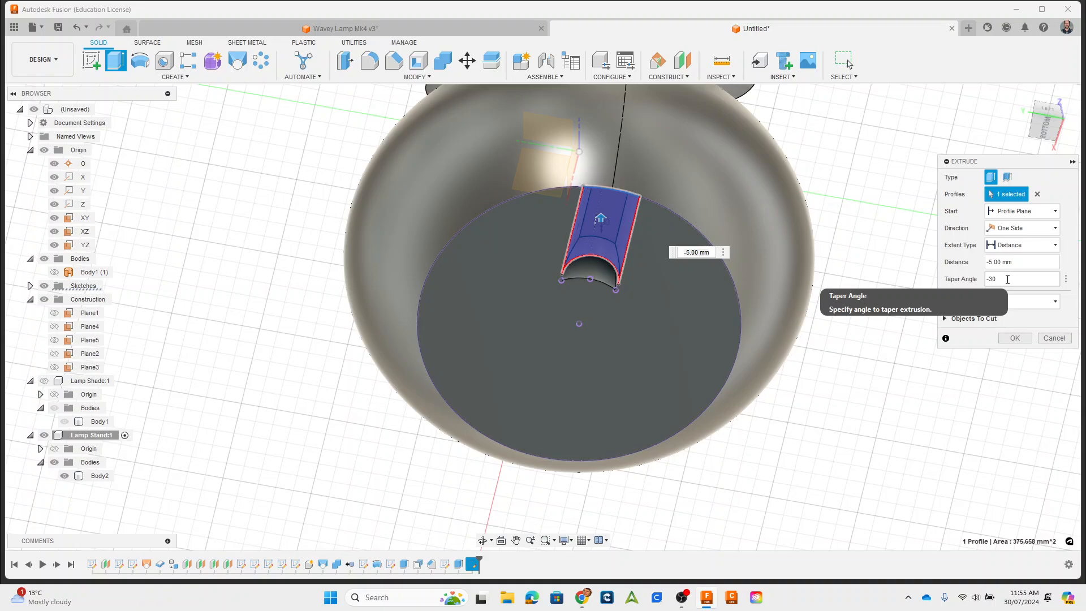
{"action": "key", "text": "Return"}
Examine the tapered cable channel and its junction with the crescent hole on the underside of the base
{"action": "middle_click_drag", "start_coordinate": [835, 309], "coordinate": [764, 441], "text": "shift"}
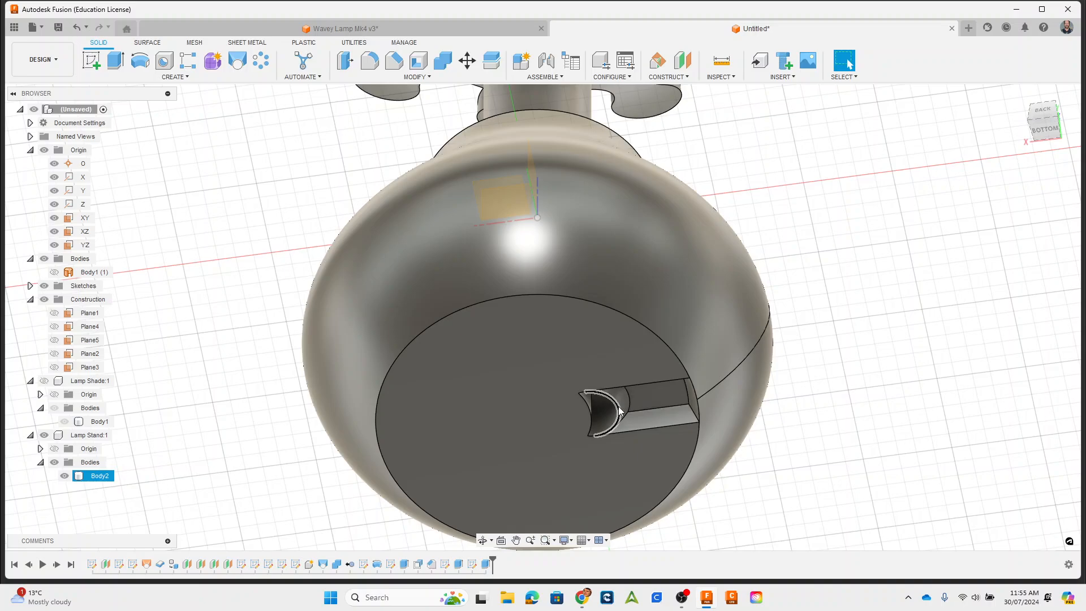
{"action": "scroll", "coordinate": [957, 377], "scroll_direction": "down", "scroll_amount": 5}
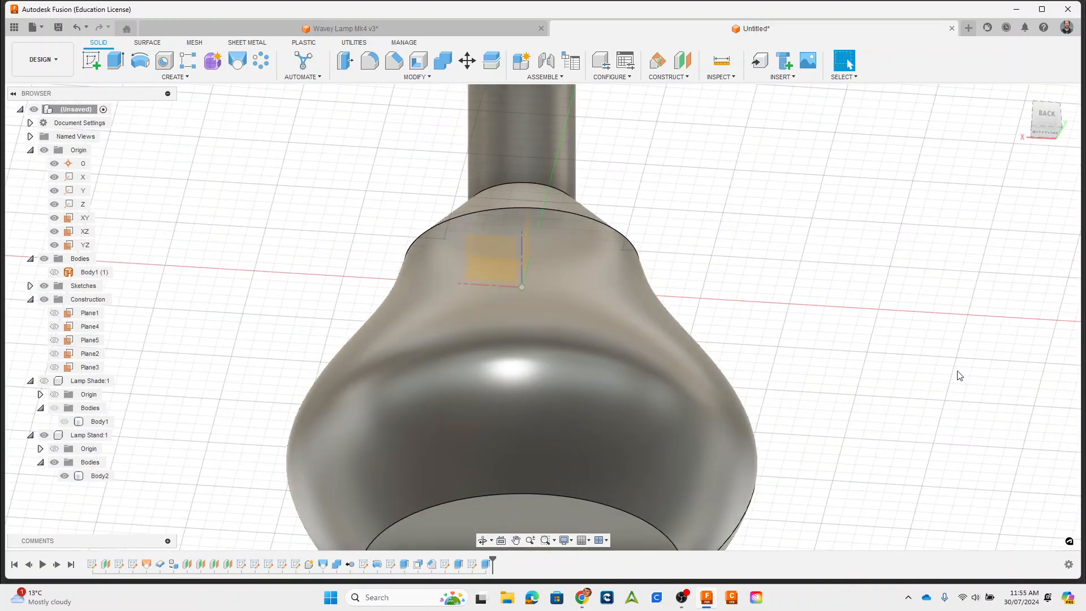
{"action": "scroll", "coordinate": [935, 401], "scroll_direction": "down", "scroll_amount": 4}
{"action": "middle_click_drag", "start_coordinate": [959, 392], "coordinate": [742, 361]}
{"action": "scroll", "coordinate": [666, 420], "scroll_direction": "down", "scroll_amount": 3}
{"action": "scroll", "coordinate": [667, 420], "scroll_direction": "up", "scroll_amount": 7}
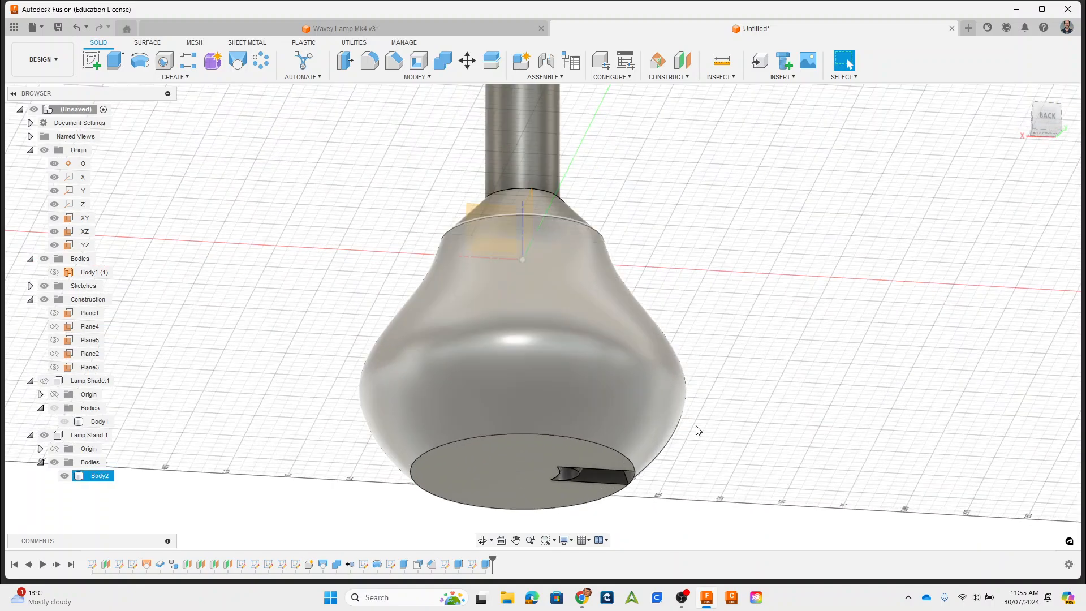
{"action": "middle_click_drag", "start_coordinate": [719, 429], "coordinate": [797, 306]}
{"action": "scroll", "coordinate": [663, 225], "scroll_direction": "up", "scroll_amount": 3}
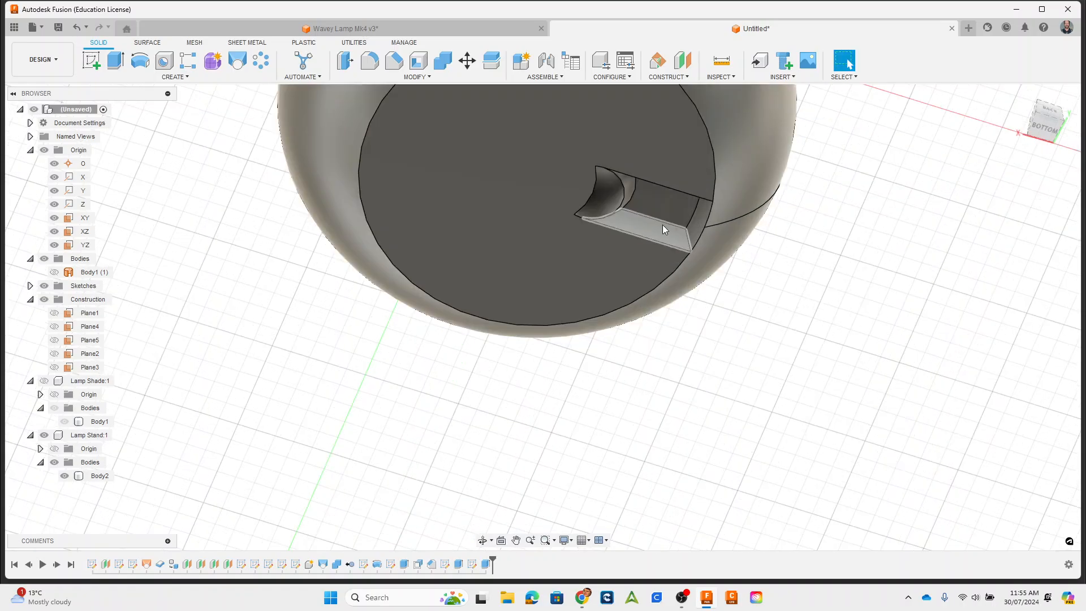
{"action": "scroll", "coordinate": [634, 208], "scroll_direction": "down", "scroll_amount": 3}
{"action": "scroll", "coordinate": [634, 209], "scroll_direction": "down", "scroll_amount": 3}
{"action": "middle_click_drag", "start_coordinate": [633, 210], "coordinate": [627, 222], "text": "shift"}
{"action": "scroll", "coordinate": [627, 222], "scroll_direction": "up", "scroll_amount": 5}
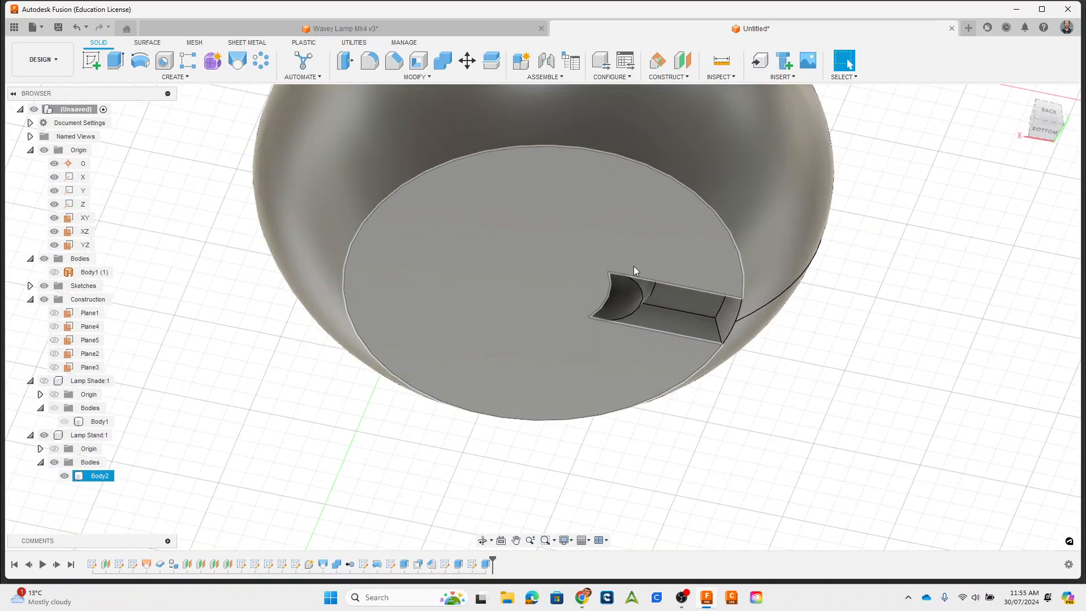
{"action": "middle_click_drag", "start_coordinate": [635, 274], "coordinate": [686, 389], "text": "shift"}
{"action": "scroll", "coordinate": [650, 252], "scroll_direction": "up", "scroll_amount": 4}
{"action": "scroll", "coordinate": [688, 229], "scroll_direction": "up", "scroll_amount": 6}
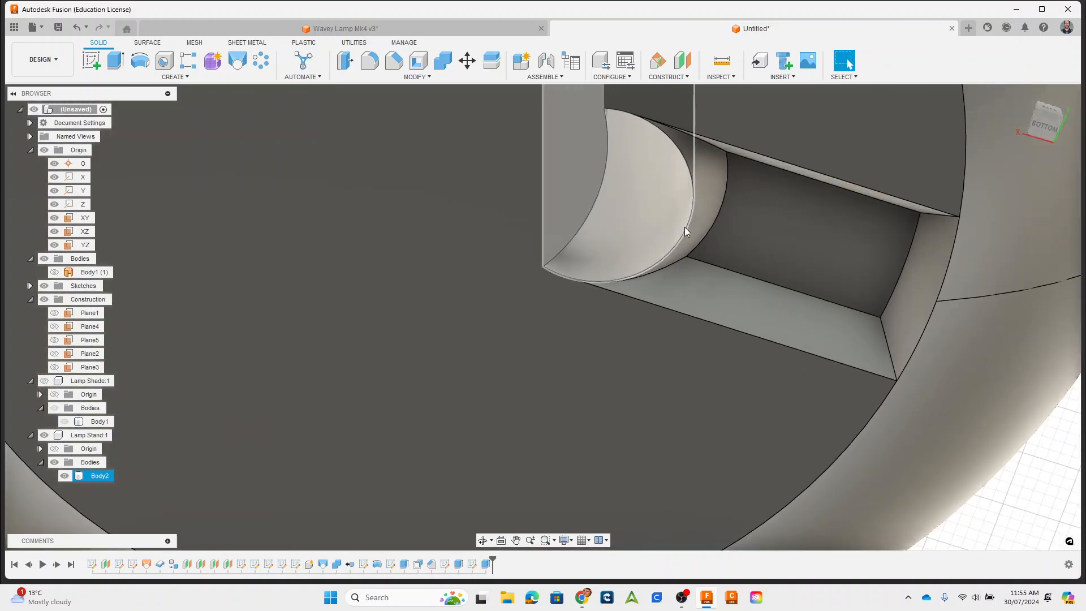
Try to chamfer the outer arc edge of the crescent hole where it meets the channel by 5 mm
{"action": "left_click", "coordinate": [688, 226]}
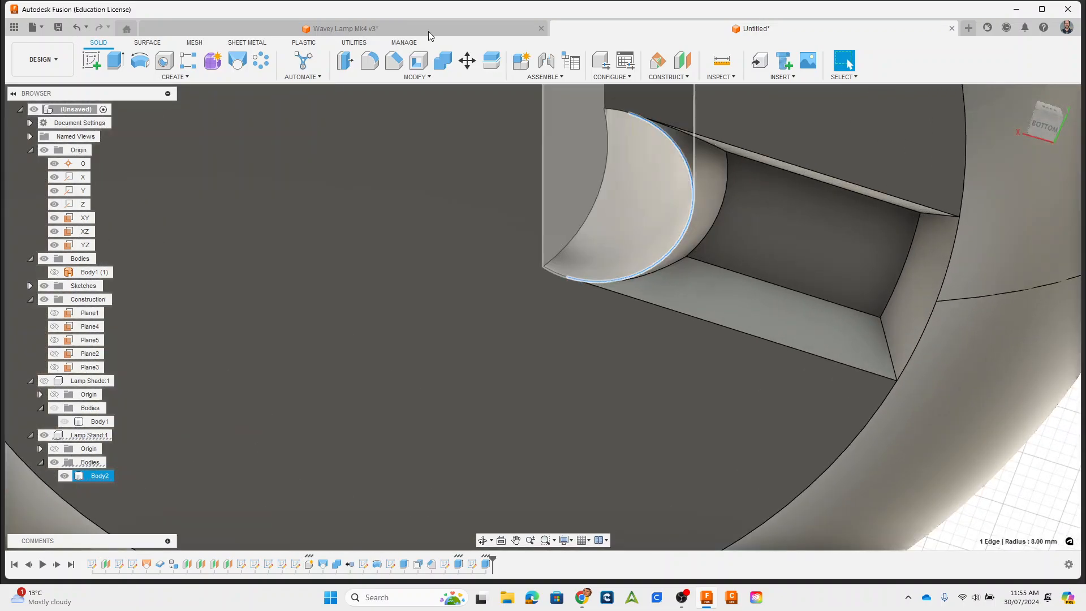
{"action": "left_click", "coordinate": [393, 62]}
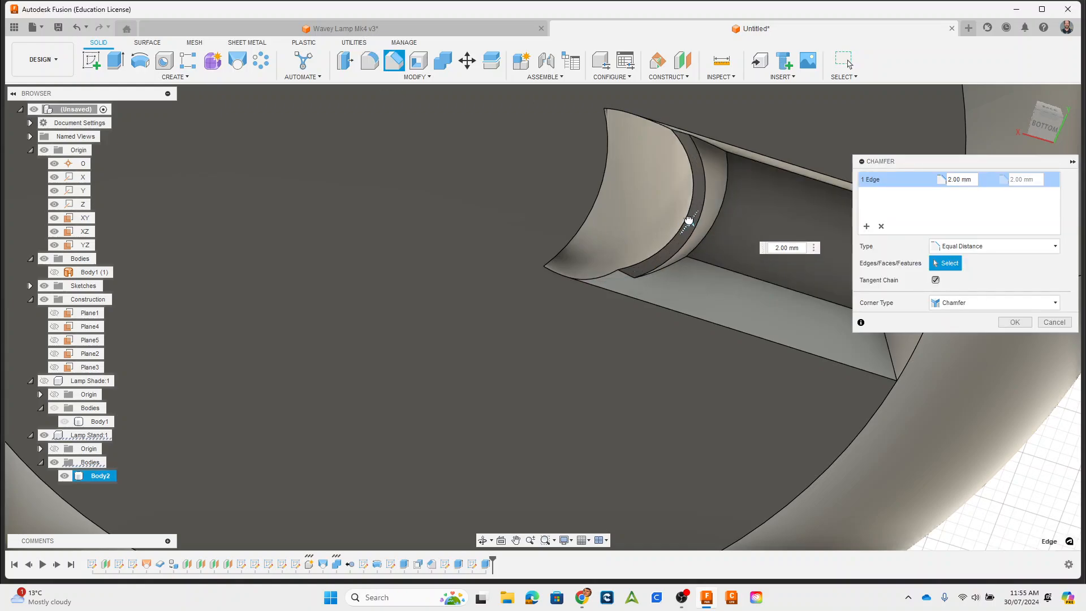
{"action": "left_click_drag", "start_coordinate": [688, 219], "coordinate": [699, 211]}
{"action": "scroll", "coordinate": [715, 205], "scroll_direction": "up", "scroll_amount": 4}
{"action": "middle_click_drag", "start_coordinate": [726, 235], "coordinate": [611, 5]}
{"action": "middle_click_drag", "start_coordinate": [733, 328], "coordinate": [715, 264]}
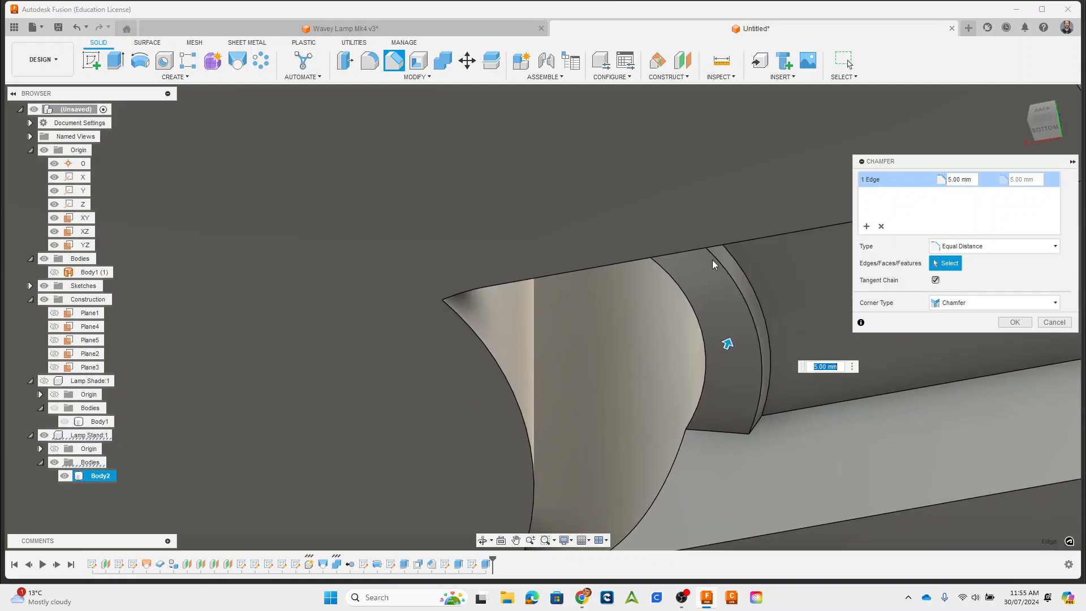
{"action": "scroll", "coordinate": [713, 264], "scroll_direction": "down", "scroll_amount": 2}
{"action": "left_click_drag", "start_coordinate": [718, 315], "coordinate": [718, 308]}
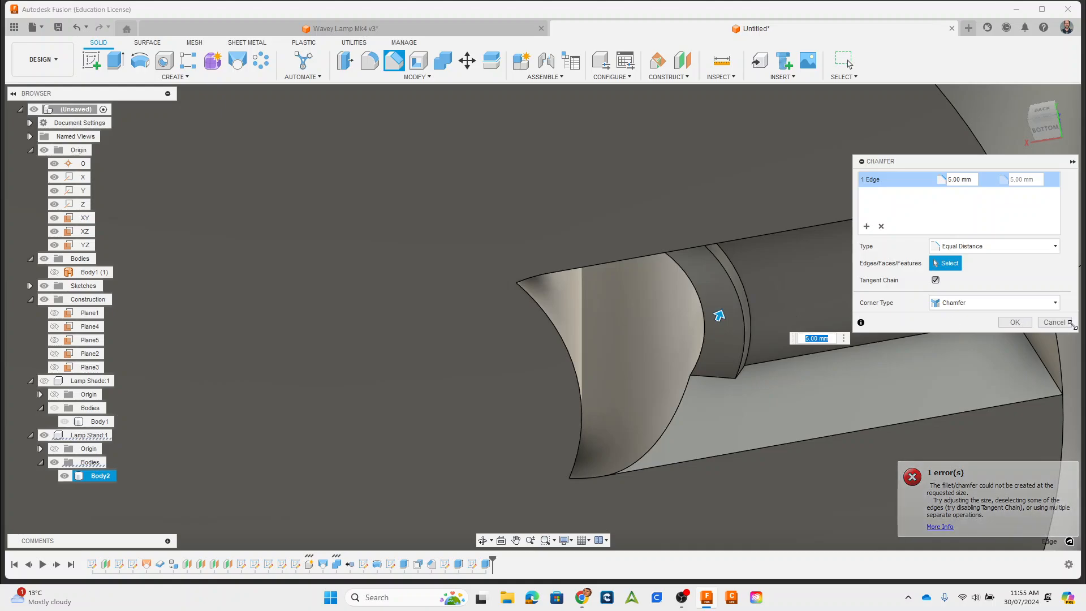
{"action": "left_click", "coordinate": [1054, 322]}
Edit the channel's Extrude cut and set its taper angle to 0
{"action": "scroll", "coordinate": [711, 358], "scroll_direction": "up", "scroll_amount": 10}
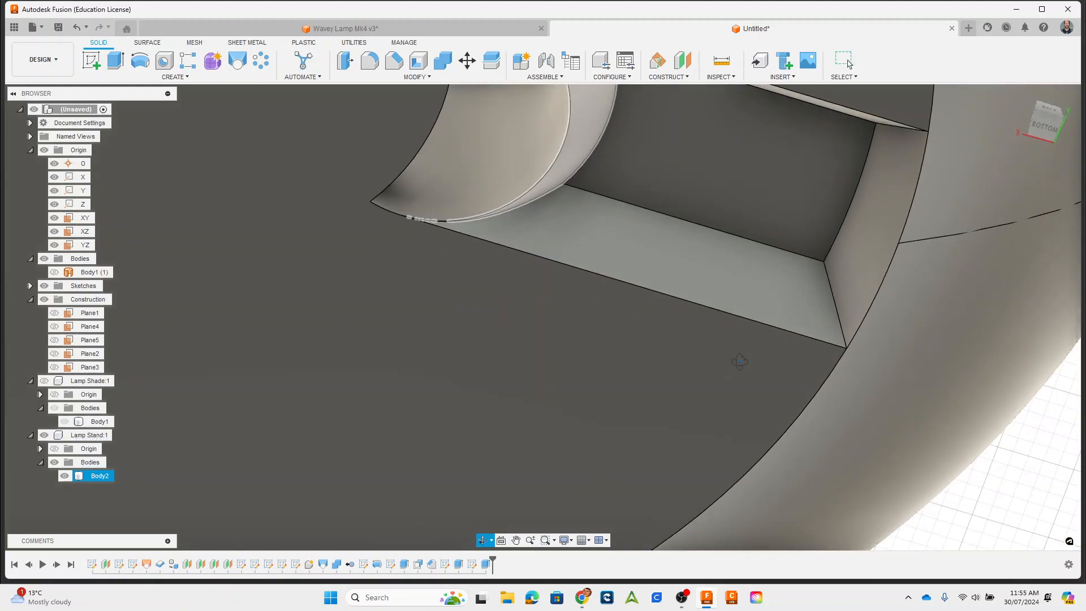
{"action": "scroll", "coordinate": [801, 260], "scroll_direction": "down", "scroll_amount": 10}
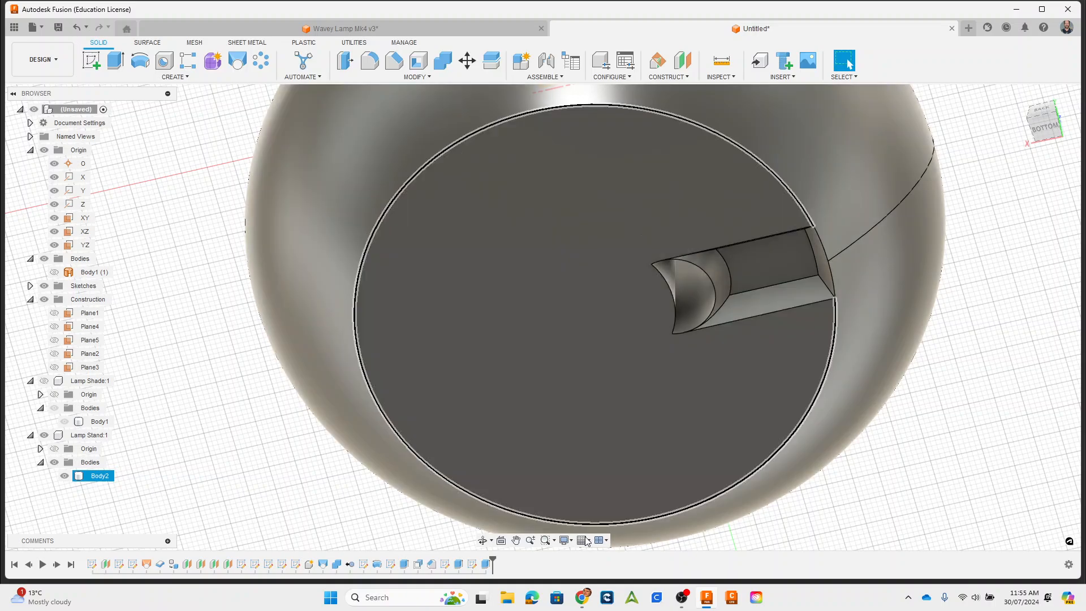
{"action": "right_click", "coordinate": [488, 565]}
{"action": "left_click", "coordinate": [516, 441]}
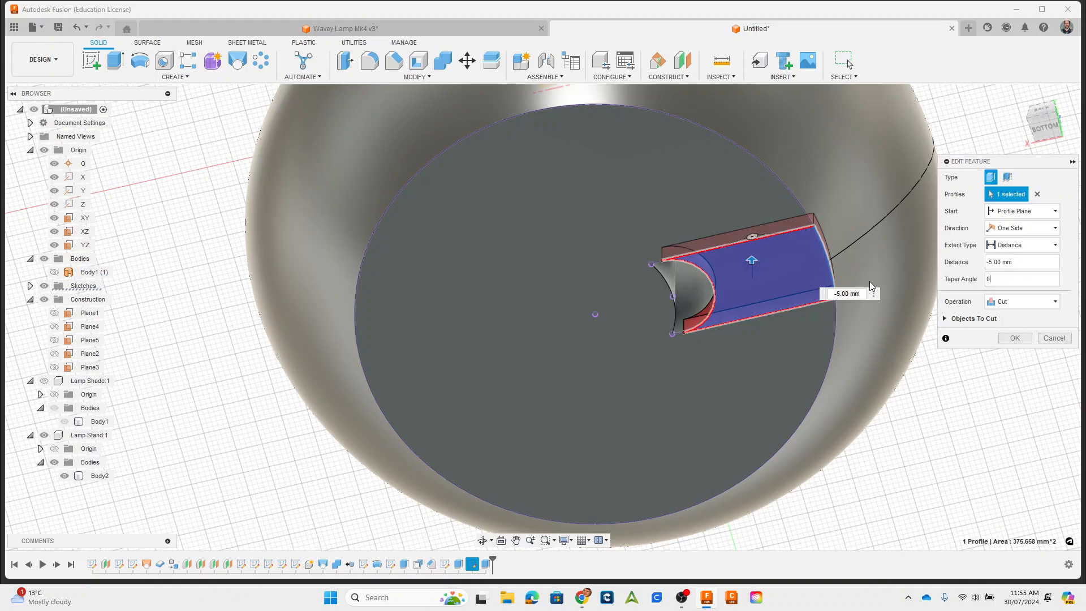
{"action": "left_click", "coordinate": [1015, 338]}
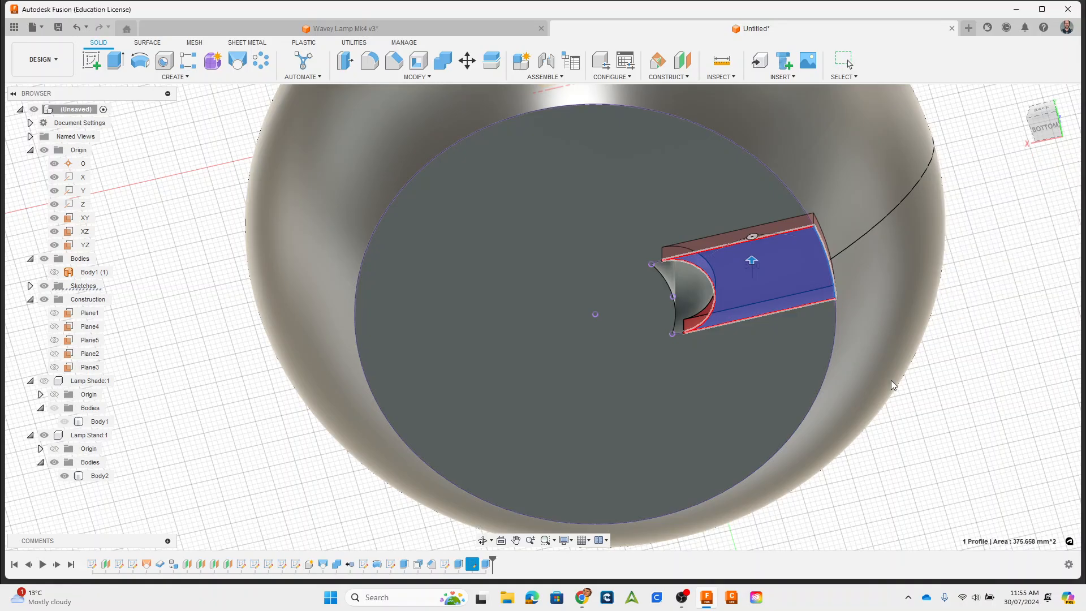
Offset the curved end face of the channel at the base's rim by -13 mm with Offset Face
{"action": "middle_click_drag", "start_coordinate": [738, 303], "coordinate": [686, 259], "text": "shift"}
{"action": "left_click", "coordinate": [492, 425]}
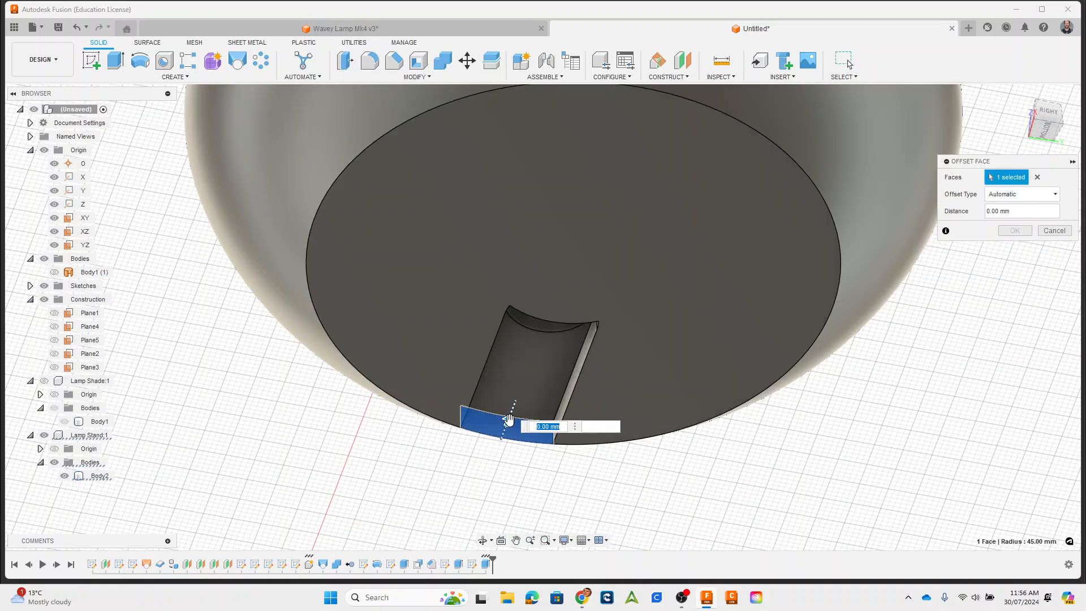
{"action": "left_click_drag", "start_coordinate": [498, 452], "coordinate": [493, 469]}
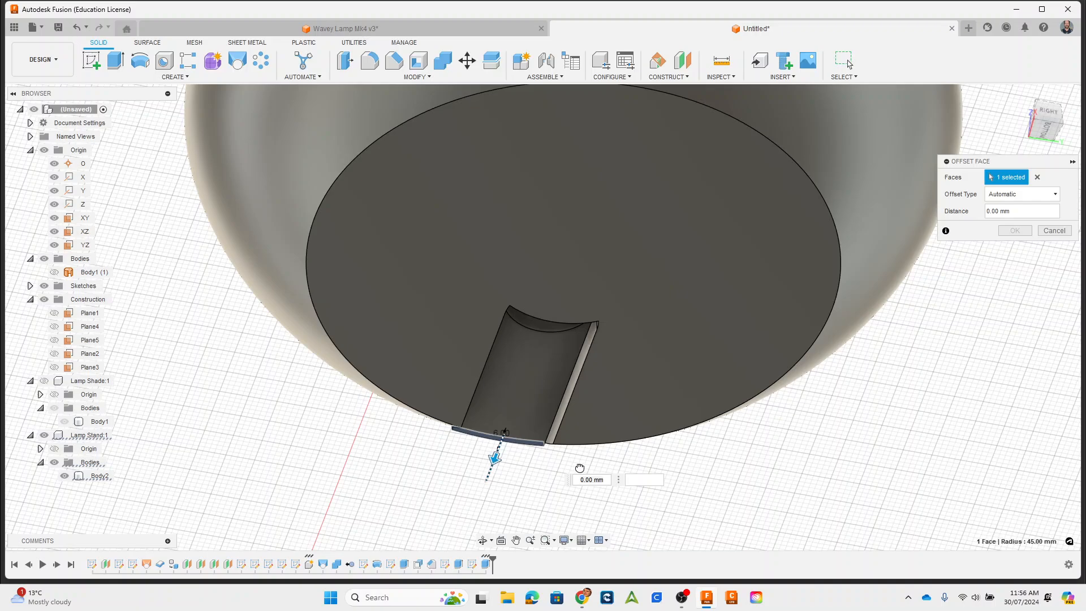
{"action": "middle_click_drag", "start_coordinate": [580, 468], "coordinate": [754, 468], "text": "shift"}
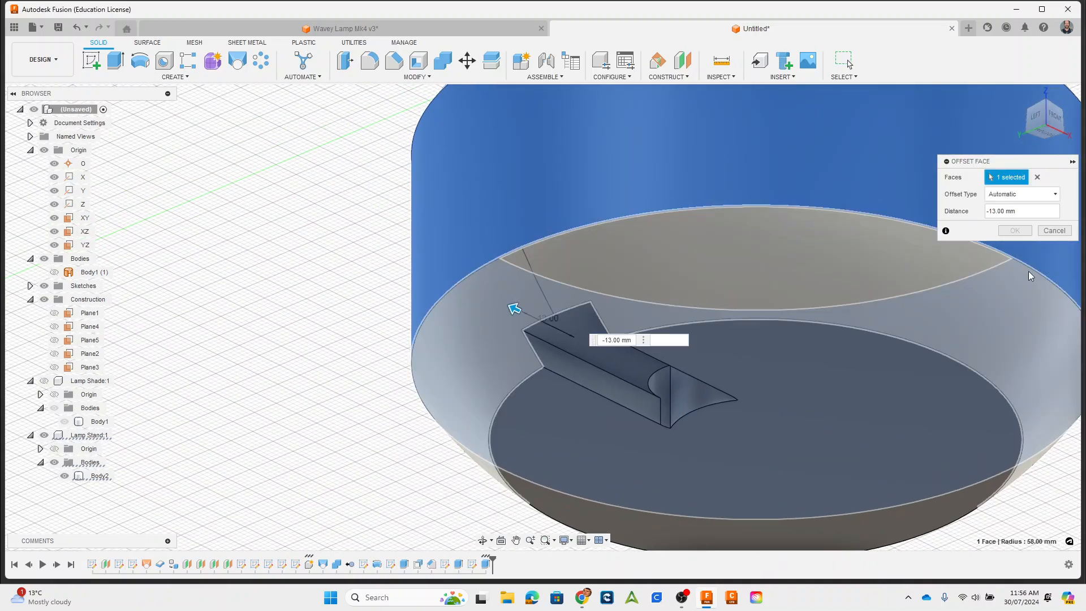
{"action": "left_click", "coordinate": [1008, 231]}
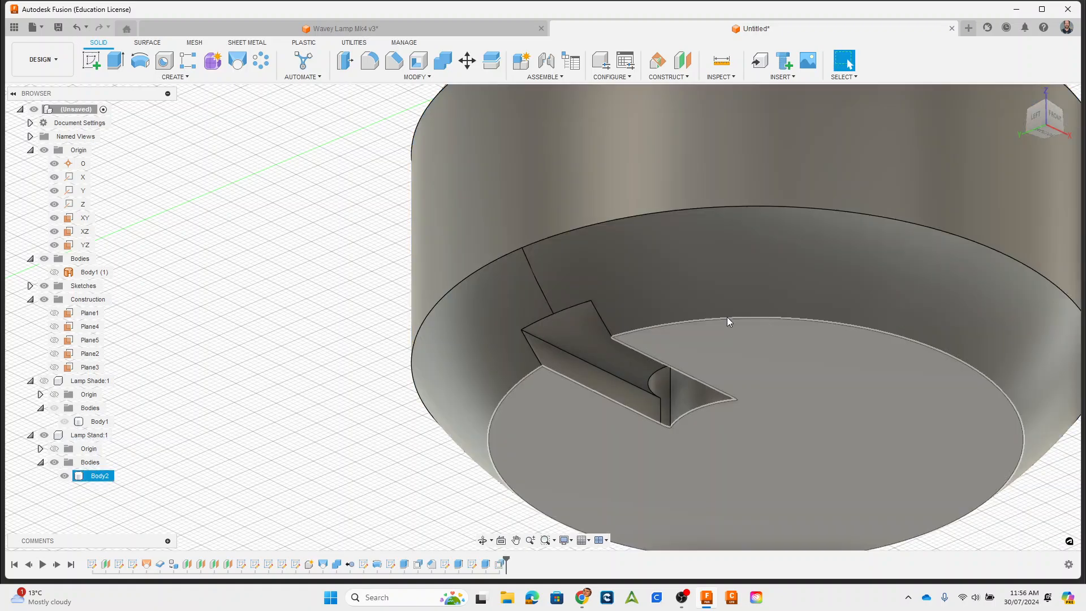
Try to chamfer the two long inner edges of the channel, first by 5 mm and again by 4 mm
{"action": "middle_click_drag", "start_coordinate": [722, 387], "coordinate": [816, 327], "text": "shift"}
{"action": "middle_click_drag", "start_coordinate": [815, 327], "coordinate": [755, 409], "text": "shift"}
{"action": "scroll", "coordinate": [733, 390], "scroll_direction": "down", "scroll_amount": 3}
{"action": "scroll", "coordinate": [755, 410], "scroll_direction": "down", "scroll_amount": 3}
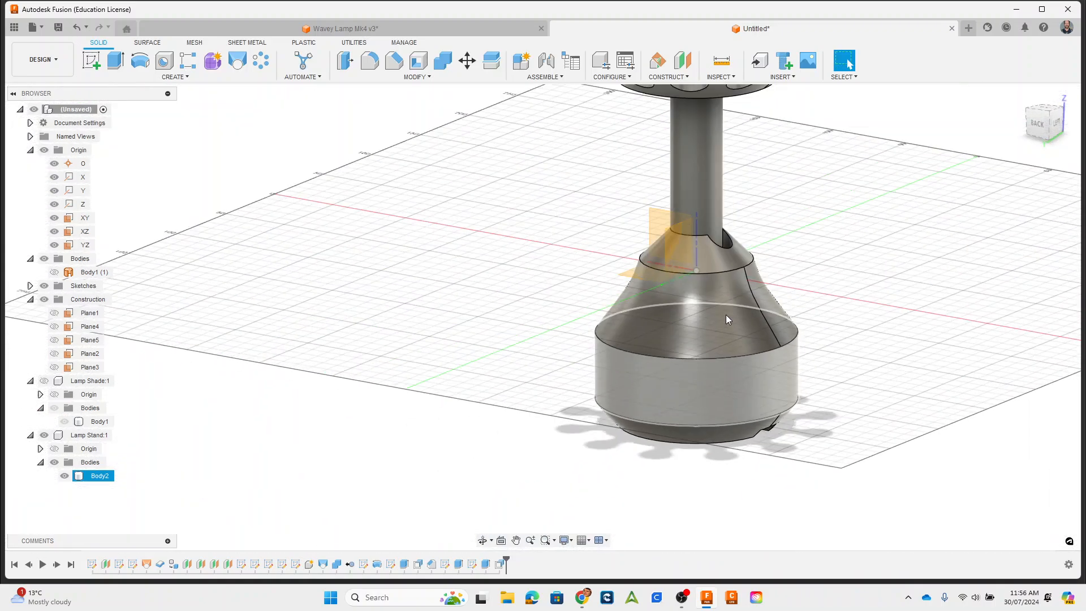
{"action": "left_click", "coordinate": [817, 456]}
{"action": "middle_click_drag", "start_coordinate": [817, 456], "coordinate": [742, 209], "text": "shift"}
{"action": "left_click", "coordinate": [394, 61]}
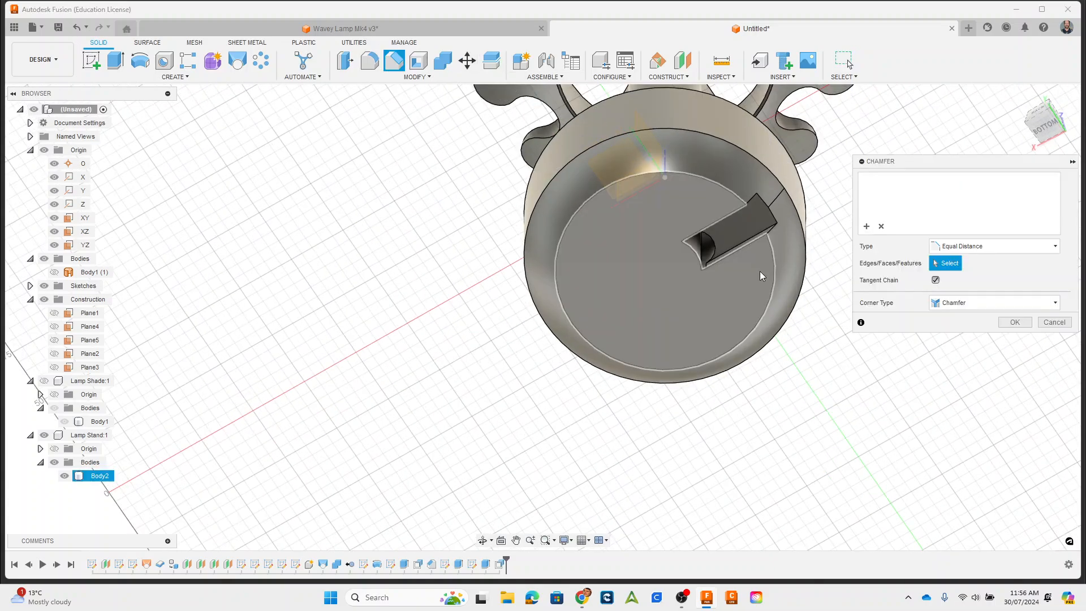
{"action": "scroll", "coordinate": [749, 243], "scroll_direction": "up", "scroll_amount": 3}
{"action": "left_click", "coordinate": [747, 235]}
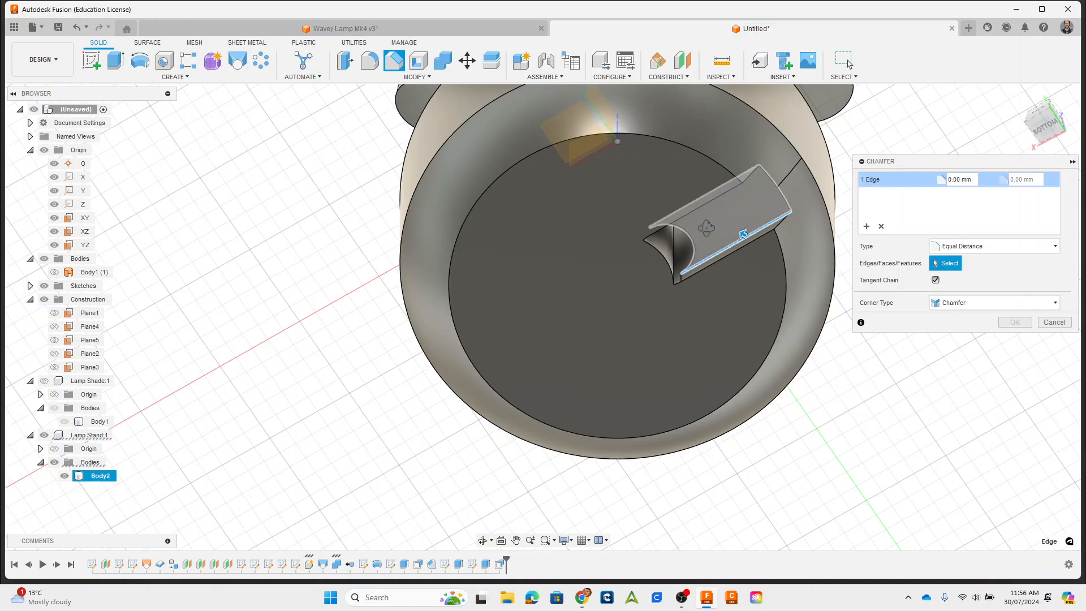
{"action": "middle_click_drag", "start_coordinate": [711, 222], "coordinate": [592, 274], "text": "shift"}
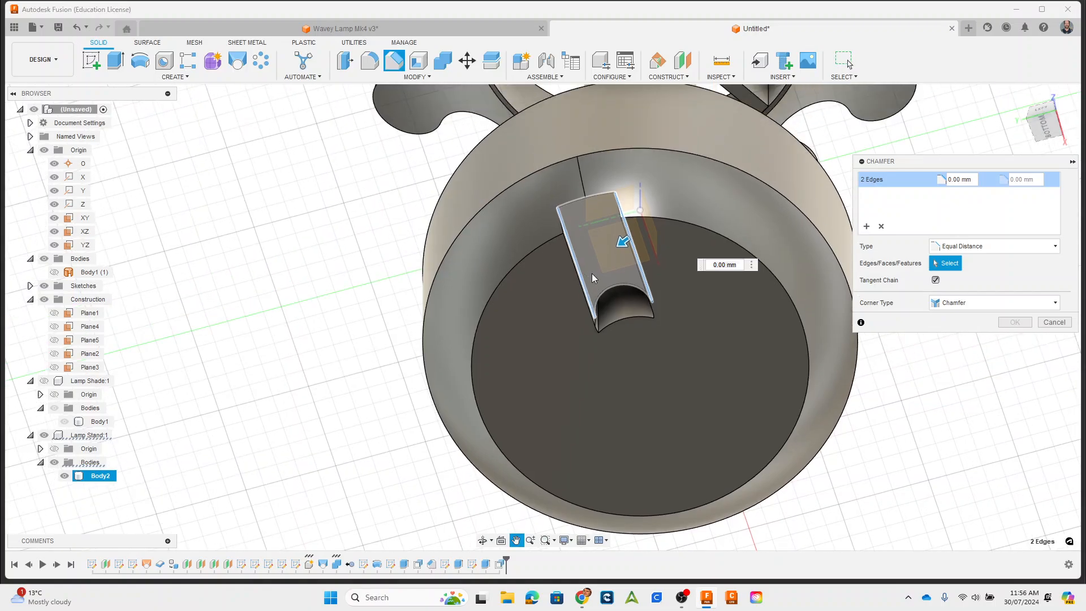
{"action": "left_click", "coordinate": [594, 270]}
{"action": "type", "text": "5"}
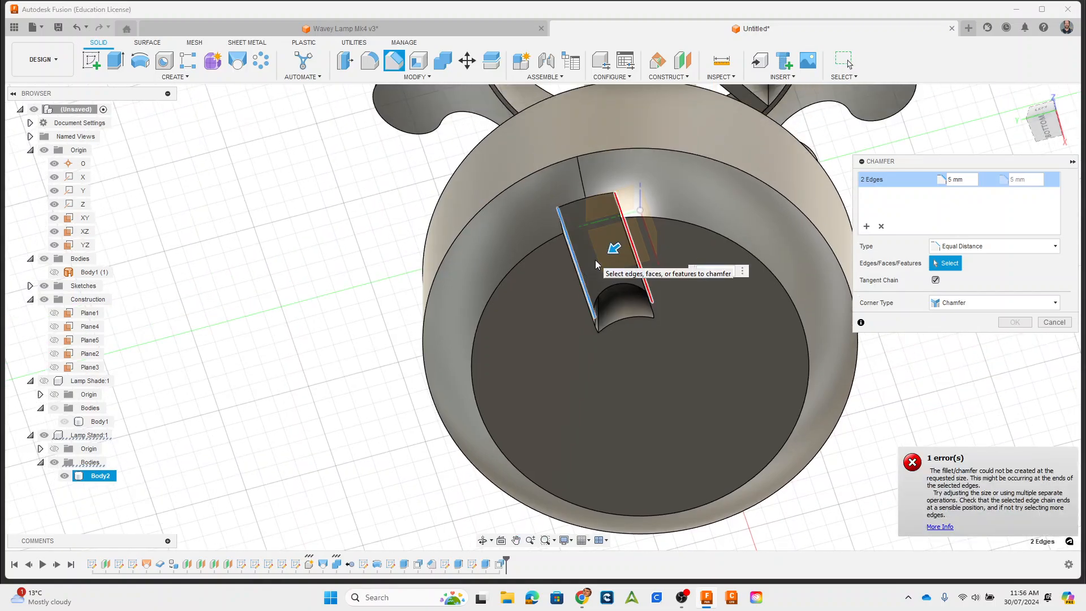
{"action": "type", "text": "4"}
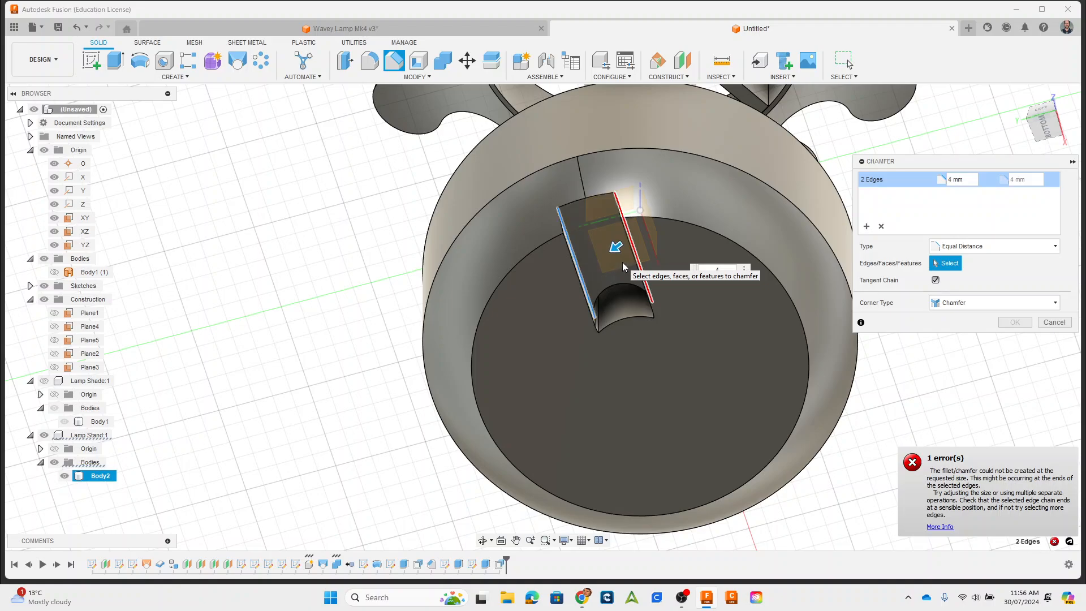
{"action": "middle_click_drag", "start_coordinate": [762, 300], "coordinate": [772, 346], "text": "shift"}
{"action": "left_click", "coordinate": [1054, 321]}
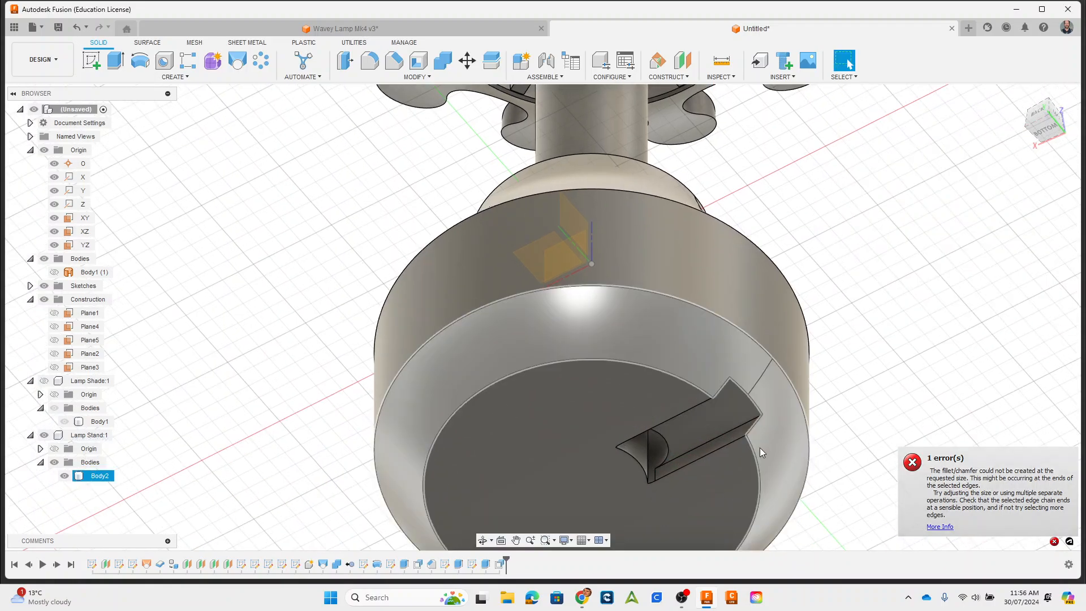
Undo back through the face offset and channel cut until the channel lines are removed from the bottom-face sketch
{"action": "middle_click_drag", "start_coordinate": [839, 383], "coordinate": [827, 327], "text": "shift"}
{"action": "key", "text": "ctrl+z"}
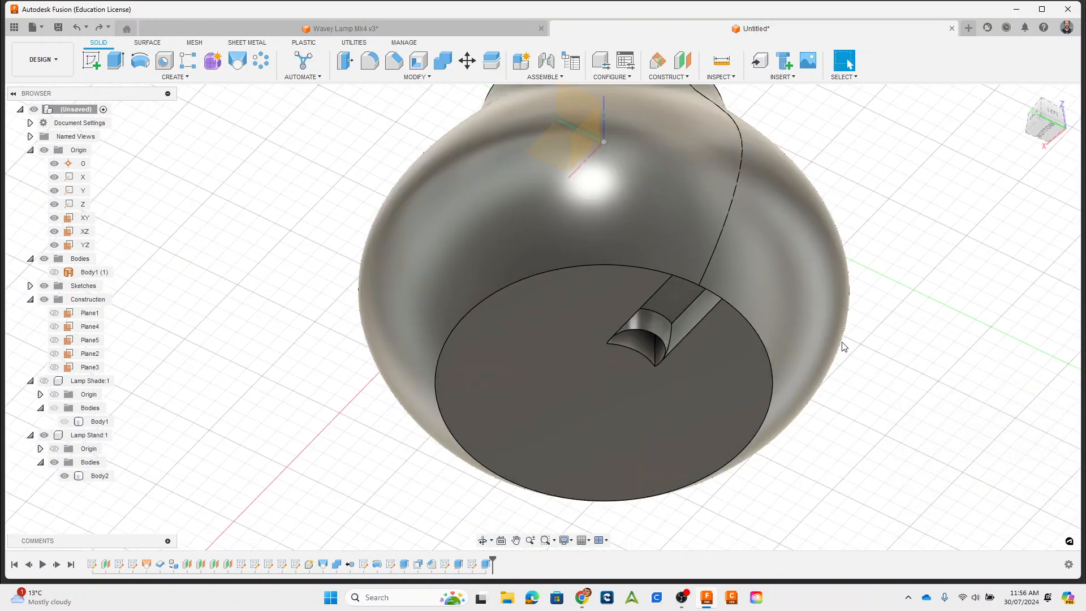
{"action": "key", "text": "ctrl+z"}
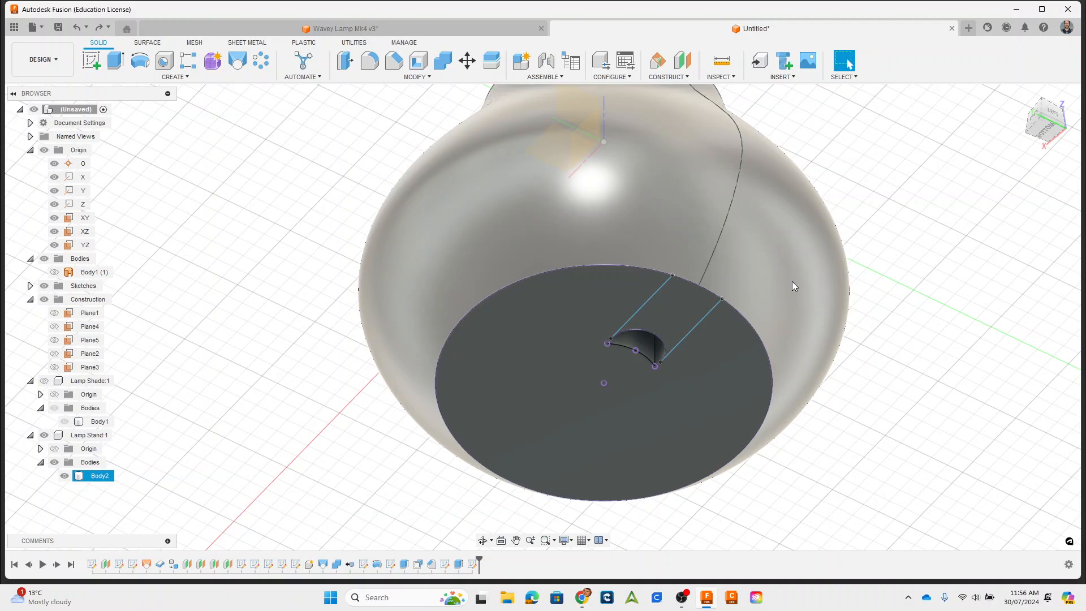
{"action": "key", "text": "ctrl+z"}
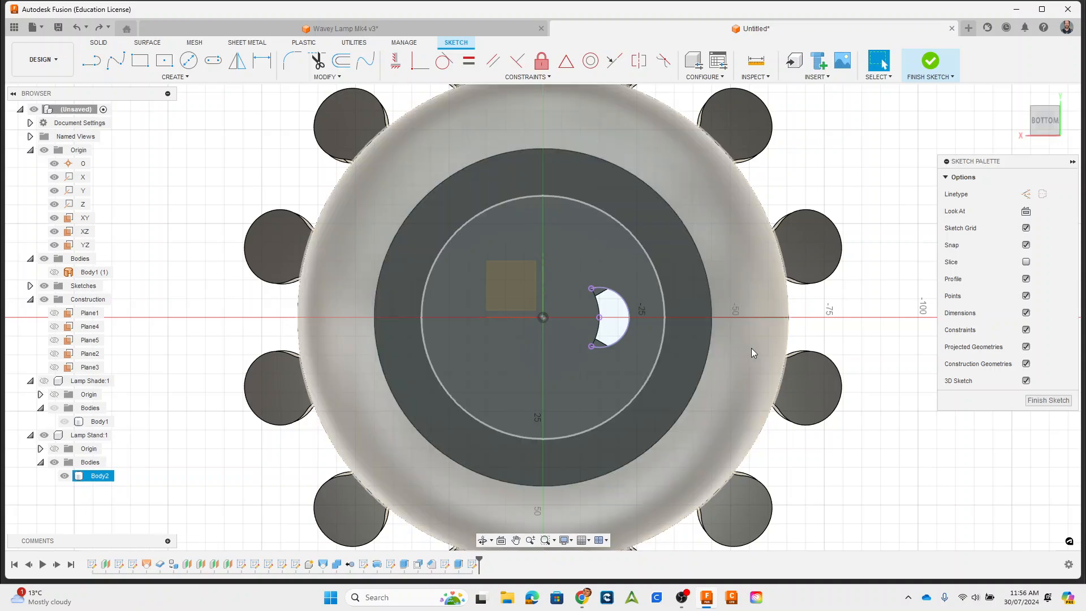
Try to delete the base's bottom-face sketch from the design history and leave sketch editing
{"action": "middle_click_drag", "start_coordinate": [430, 278], "coordinate": [463, 594], "text": "shift"}
{"action": "right_click", "coordinate": [474, 568]}
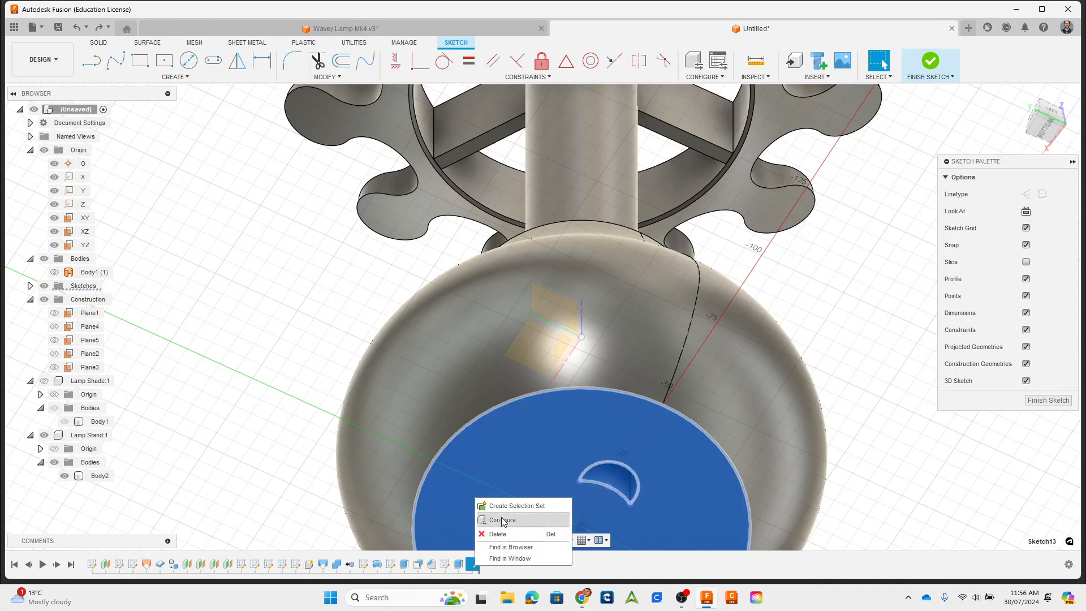
{"action": "left_click", "coordinate": [507, 534]}
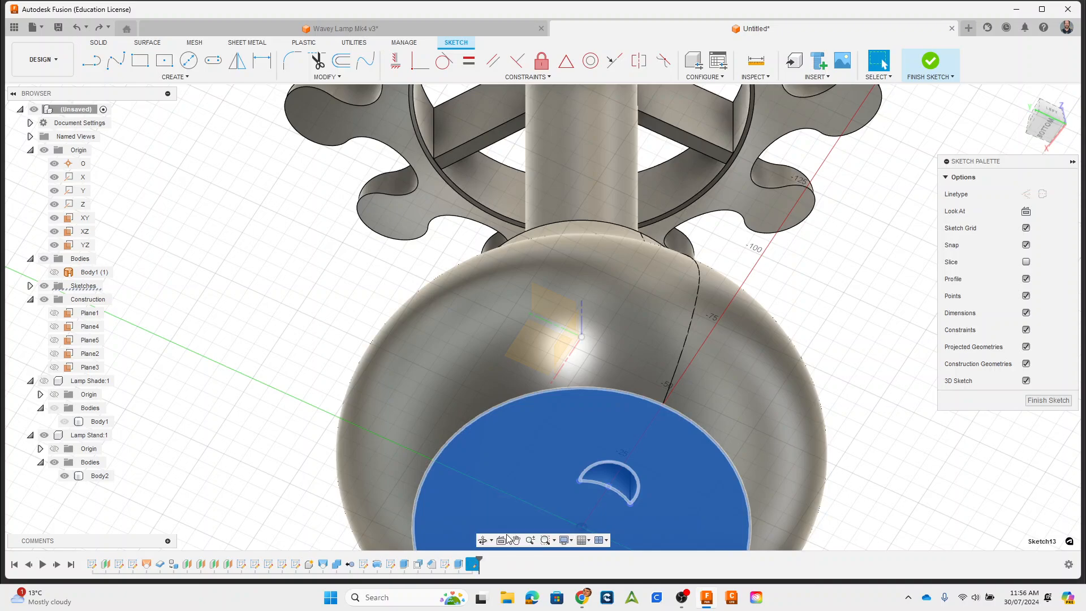
{"action": "left_click", "coordinate": [921, 72]}
Start a new sketch on the YZ origin plane of the lamp stand
{"action": "mouse_move", "coordinate": [861, 347]}
{"action": "middle_mouse_down", "text": "shift"}
{"action": "mouse_move", "coordinate": [832, 287]}
{"action": "mouse_move", "coordinate": [884, 338]}
{"action": "mouse_move", "coordinate": [875, 330]}
{"action": "mouse_move", "coordinate": [783, 408]}
{"action": "mouse_move", "coordinate": [795, 448]}
{"action": "mouse_move", "coordinate": [867, 462]}
{"action": "mouse_move", "coordinate": [894, 432]}
{"action": "mouse_move", "coordinate": [792, 407]}
{"action": "middle_mouse_up", "text": "shift"}
{"action": "left_click", "coordinate": [532, 356]}
{"action": "middle_click_drag", "start_coordinate": [540, 352], "coordinate": [736, 396], "text": "shift"}
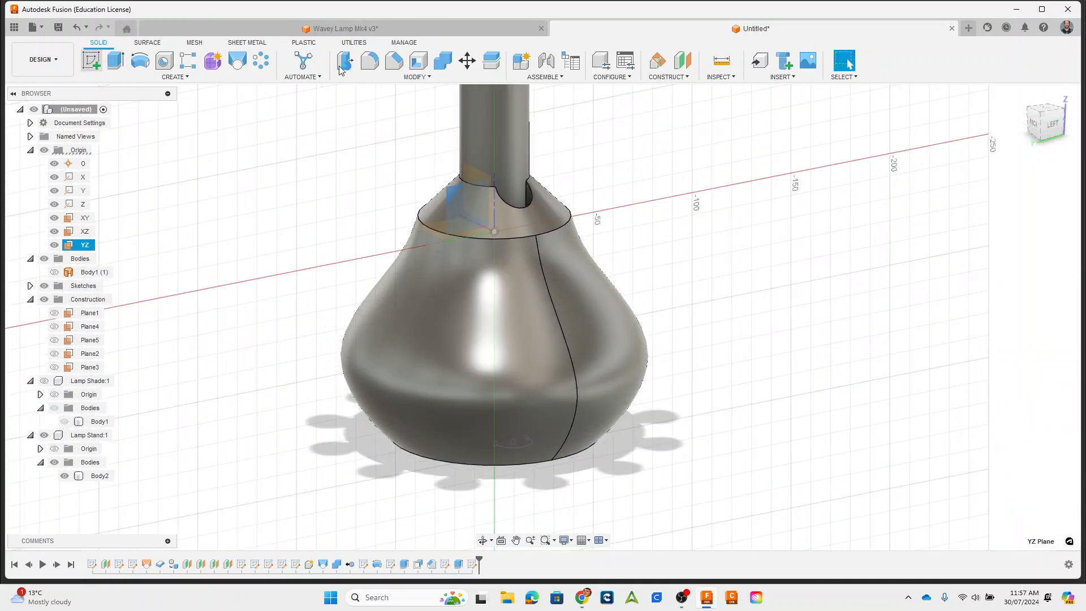
{"action": "mouse_move", "coordinate": [826, 433]}
{"action": "middle_mouse_down"}
{"action": "mouse_move", "coordinate": [825, 405]}
{"action": "mouse_move", "coordinate": [776, 361]}
{"action": "middle_mouse_up"}
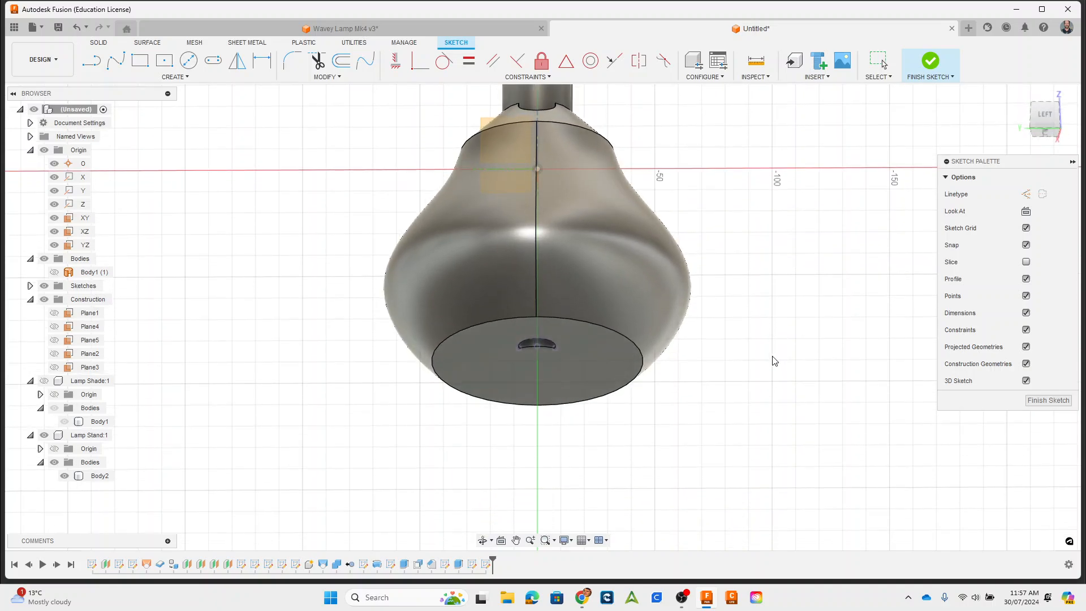
Project the curved wall face of the cable hole into the side-plane sketch
{"action": "scroll", "coordinate": [532, 329], "scroll_direction": "up", "scroll_amount": 6}
{"action": "key", "text": "p"}
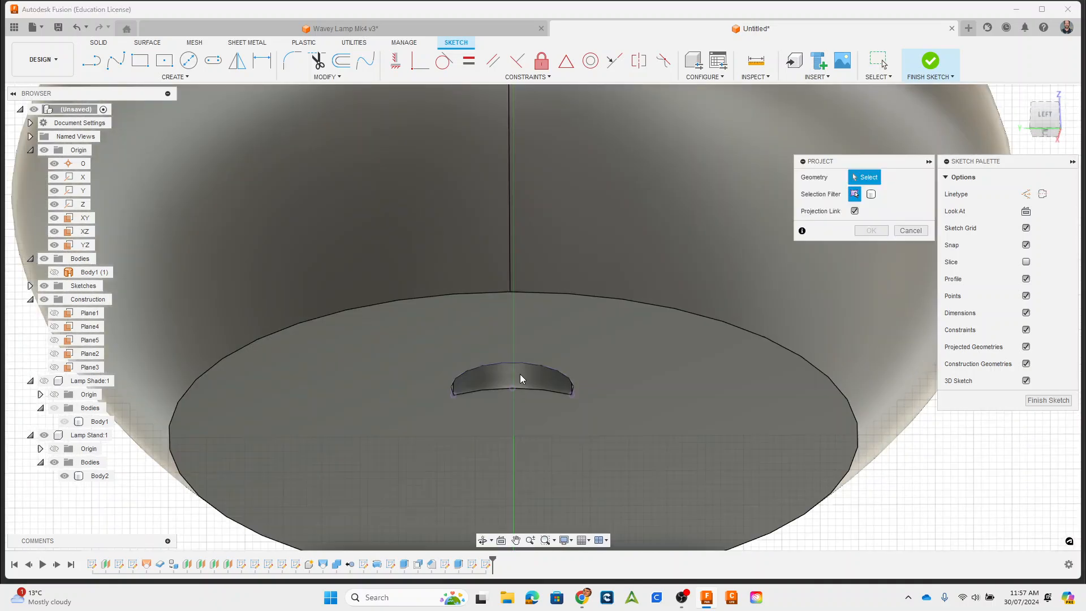
{"action": "left_click", "coordinate": [562, 391]}
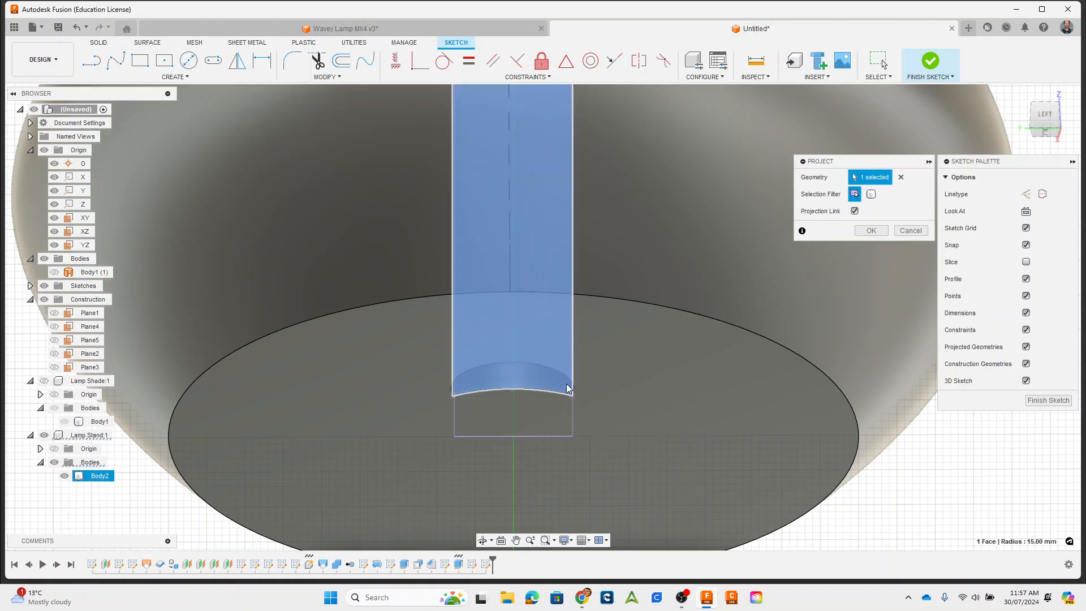
{"action": "left_click", "coordinate": [870, 230]}
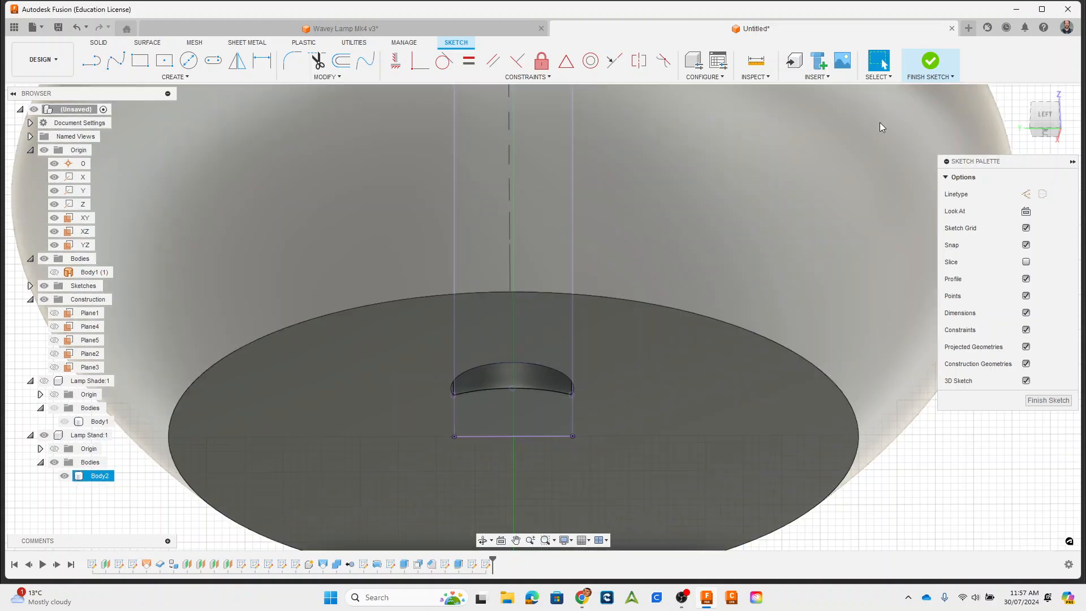
{"action": "scroll", "coordinate": [815, 249], "scroll_direction": "down", "scroll_amount": 3}
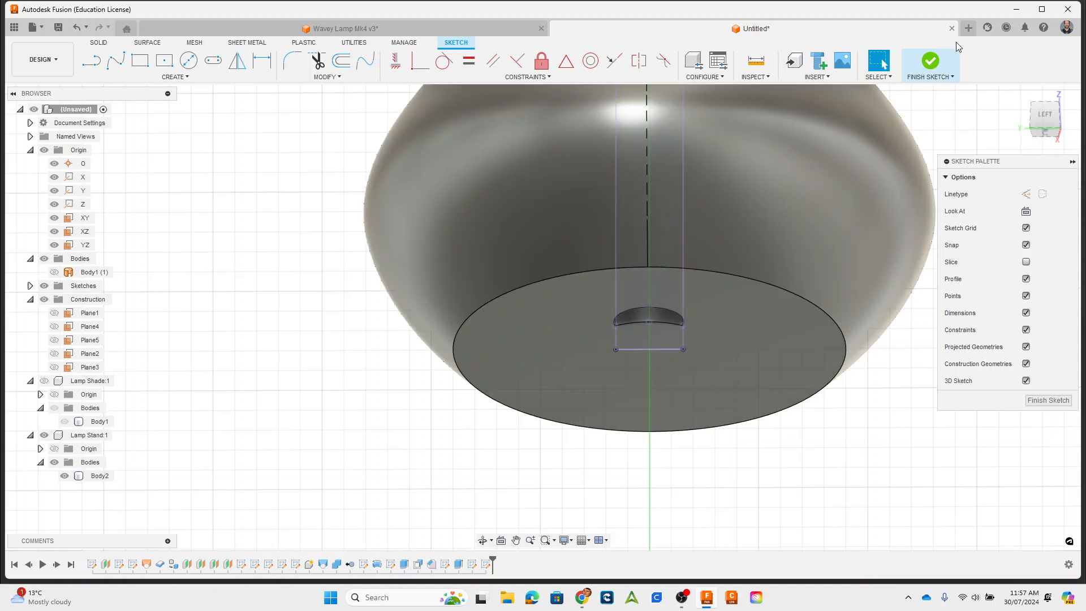
View the sketch plane straight on and project the base's bottom circular edge into the sketch
{"action": "left_click", "coordinate": [1026, 212]}
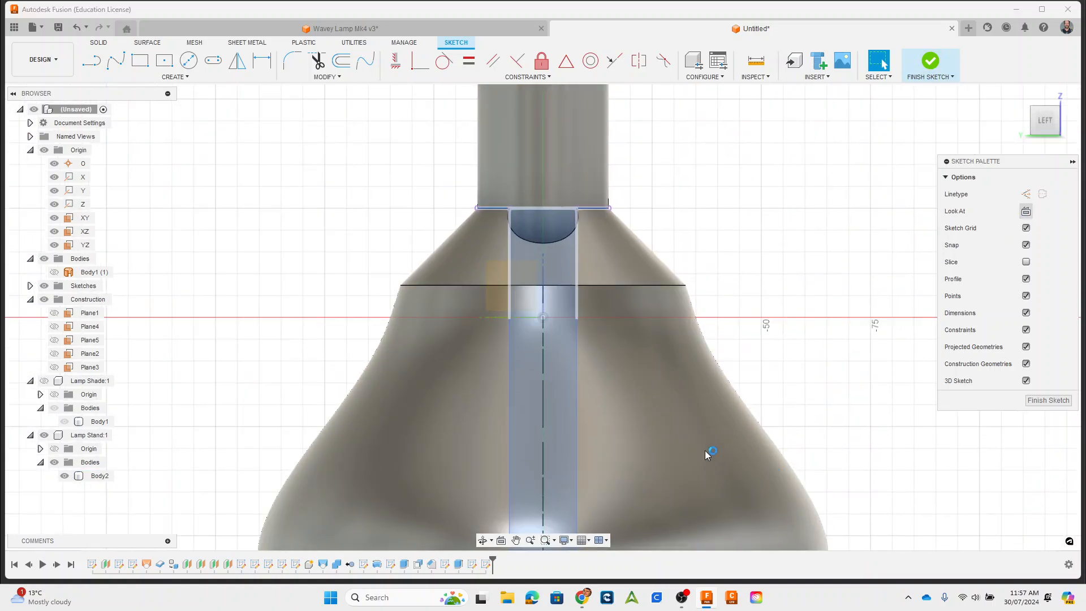
{"action": "mouse_move", "coordinate": [708, 454]}
{"action": "middle_mouse_down"}
{"action": "mouse_move", "coordinate": [778, 183]}
{"action": "mouse_move", "coordinate": [735, 378]}
{"action": "middle_mouse_up"}
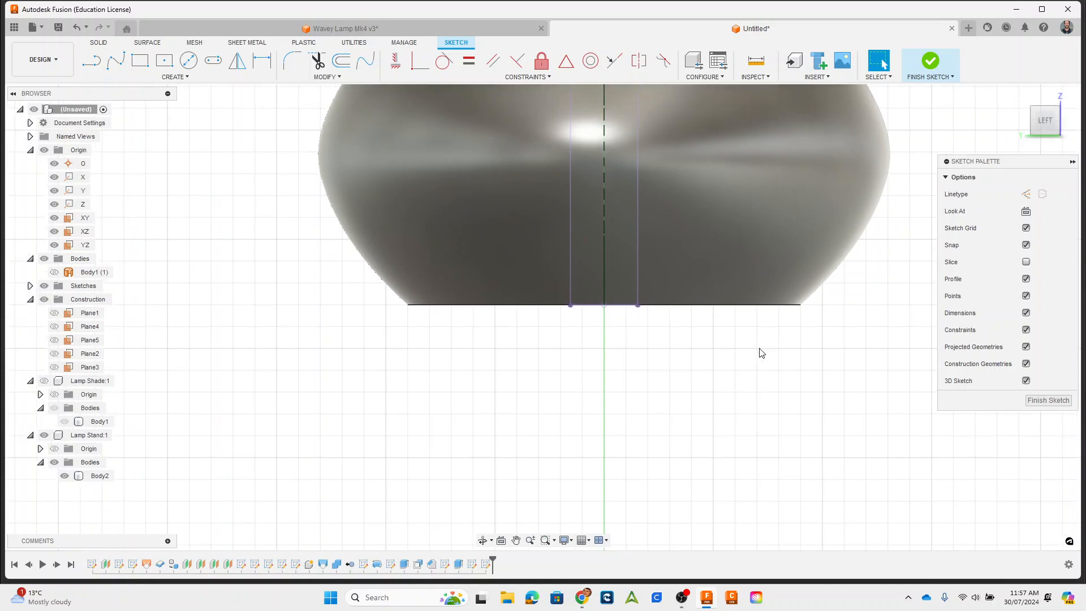
{"action": "key", "text": "p"}
{"action": "left_click", "coordinate": [708, 306]}
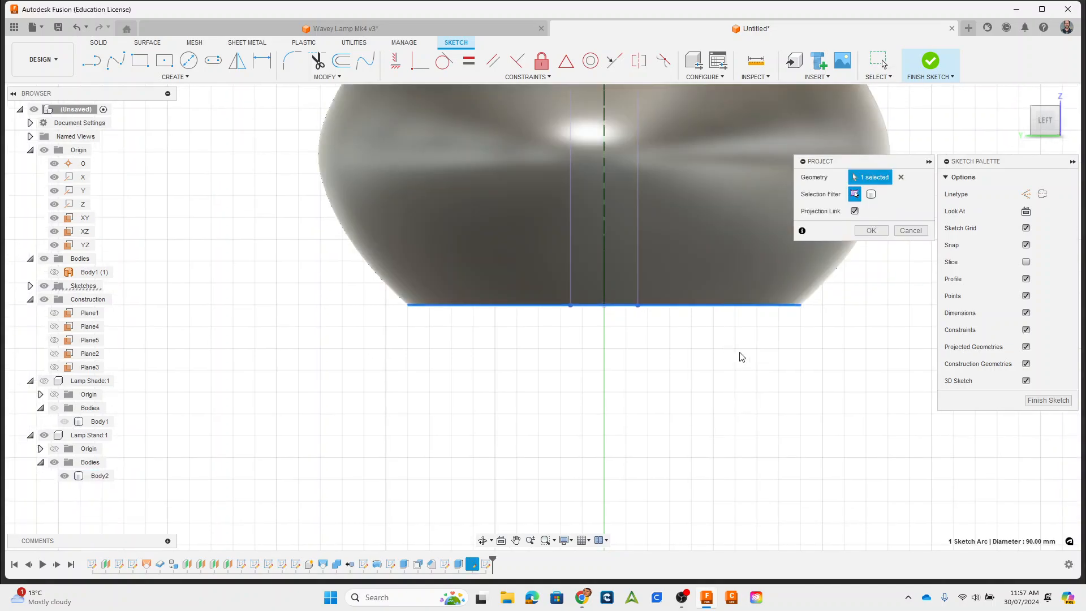
{"action": "left_click", "coordinate": [871, 232]}
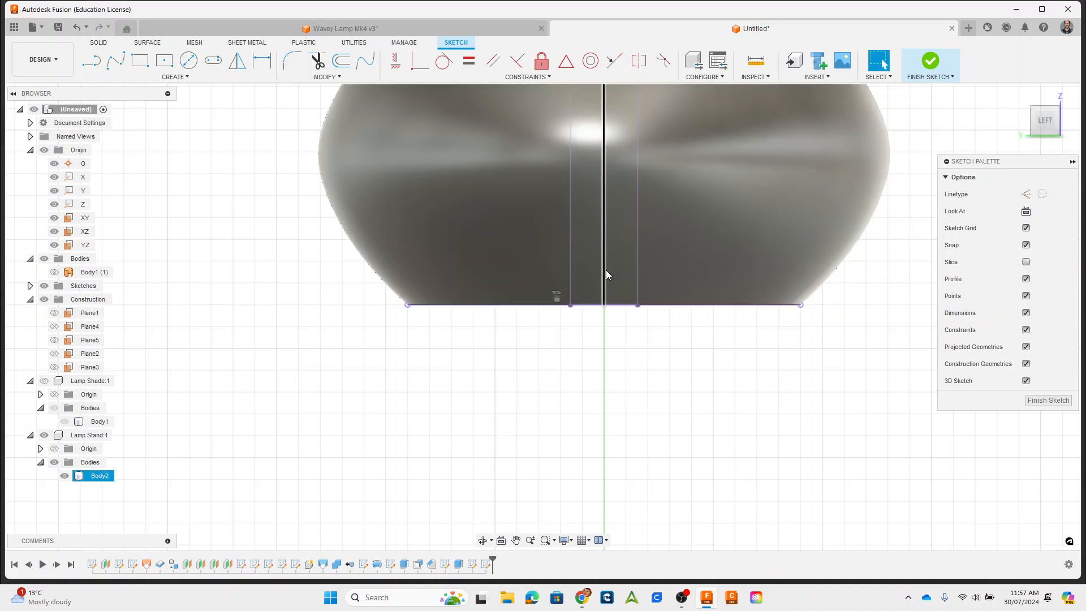
Draw a circle centred on the base line's midpoint out to the projected hole corner, trim away its lower half and finish the sketch
{"action": "left_click", "coordinate": [189, 61]}
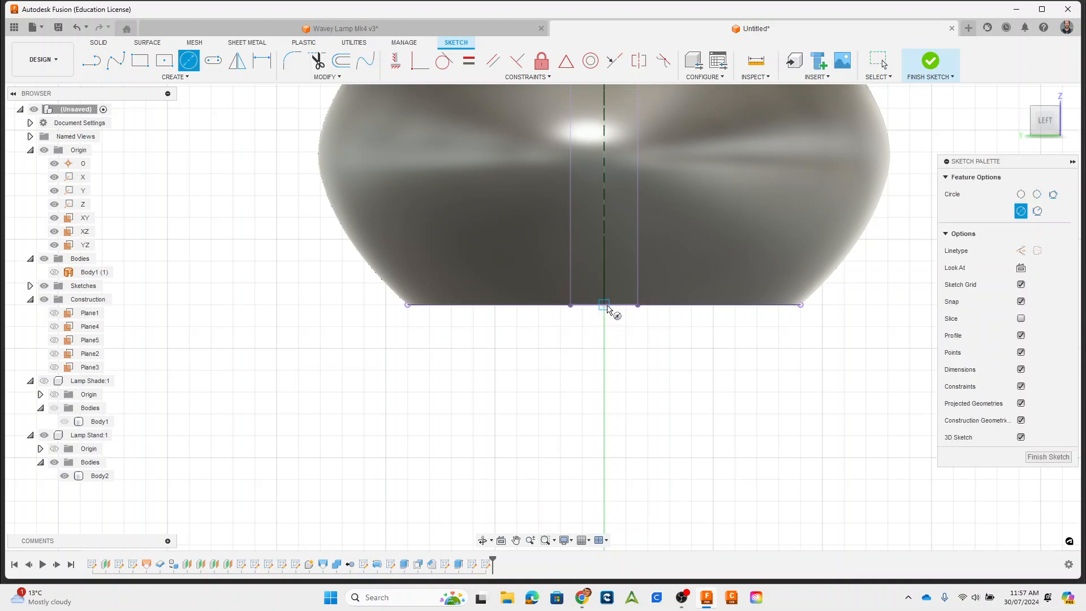
{"action": "left_click", "coordinate": [604, 306]}
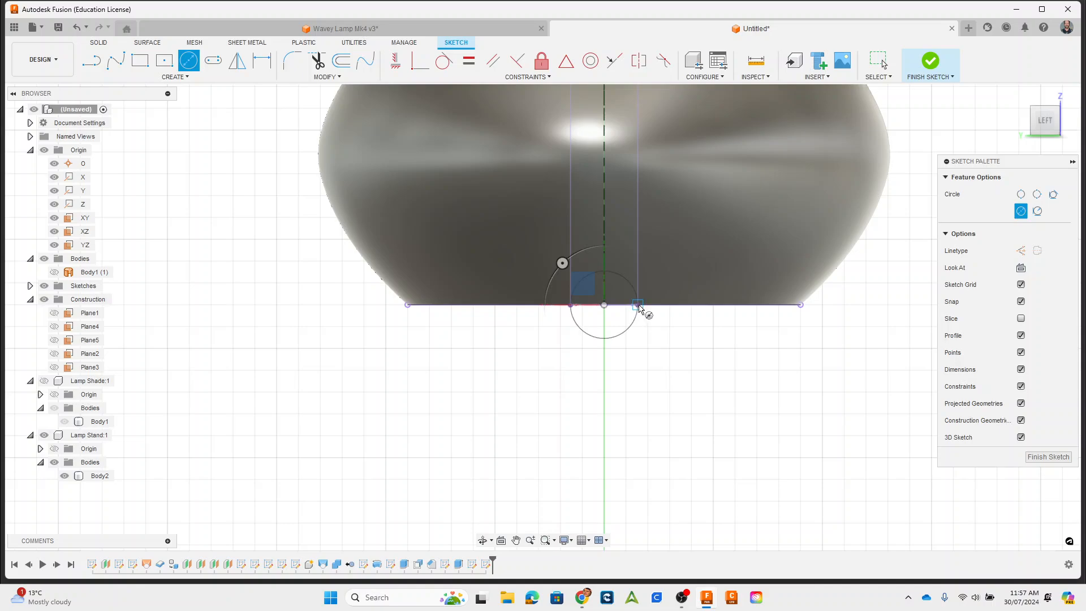
{"action": "left_click", "coordinate": [639, 306]}
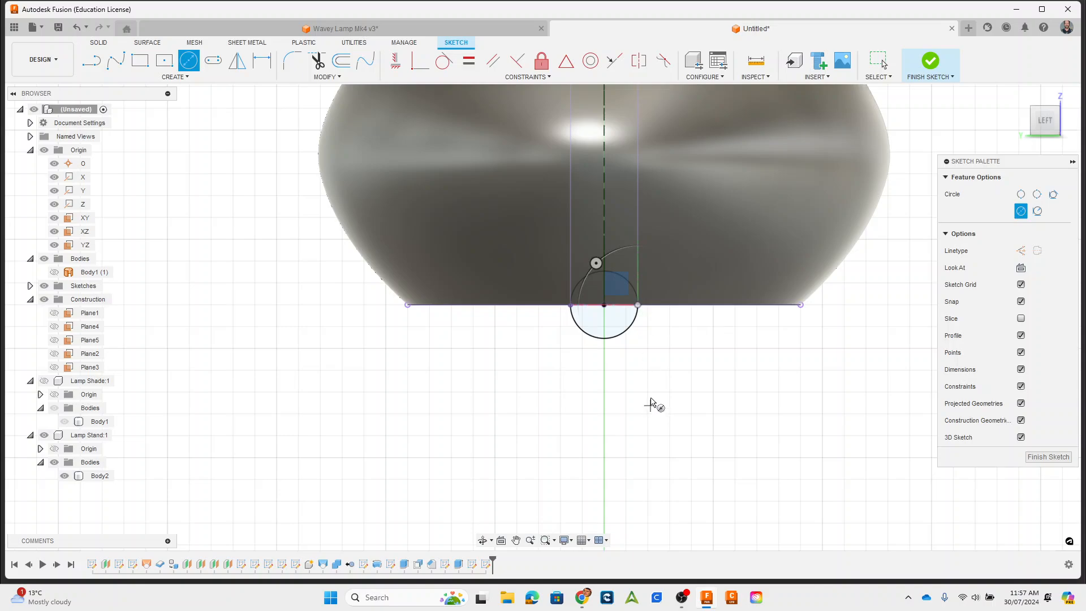
{"action": "left_click", "coordinate": [317, 63]}
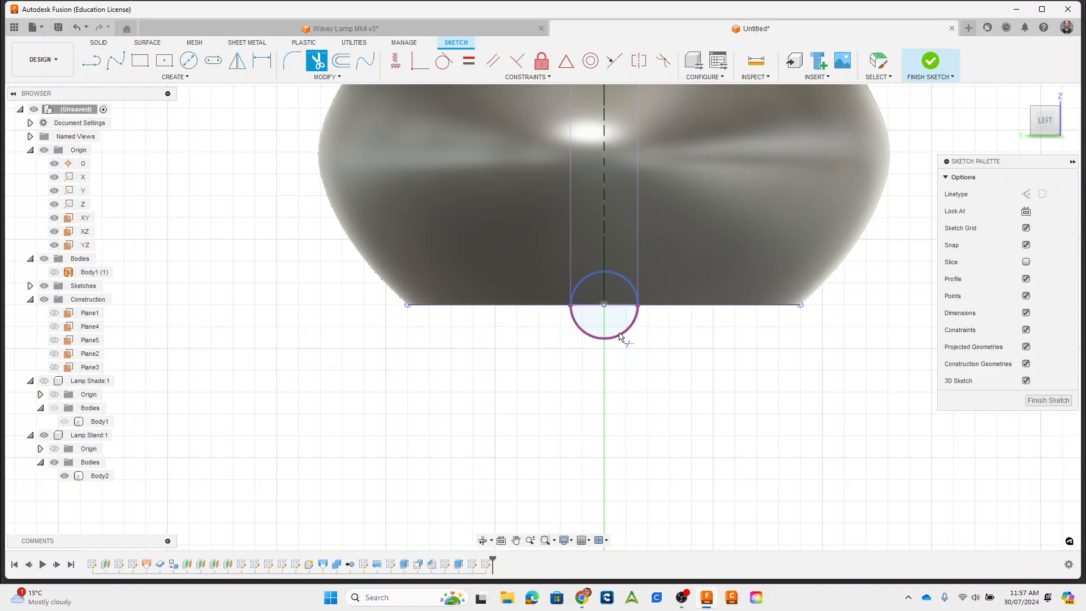
{"action": "left_click", "coordinate": [600, 339]}
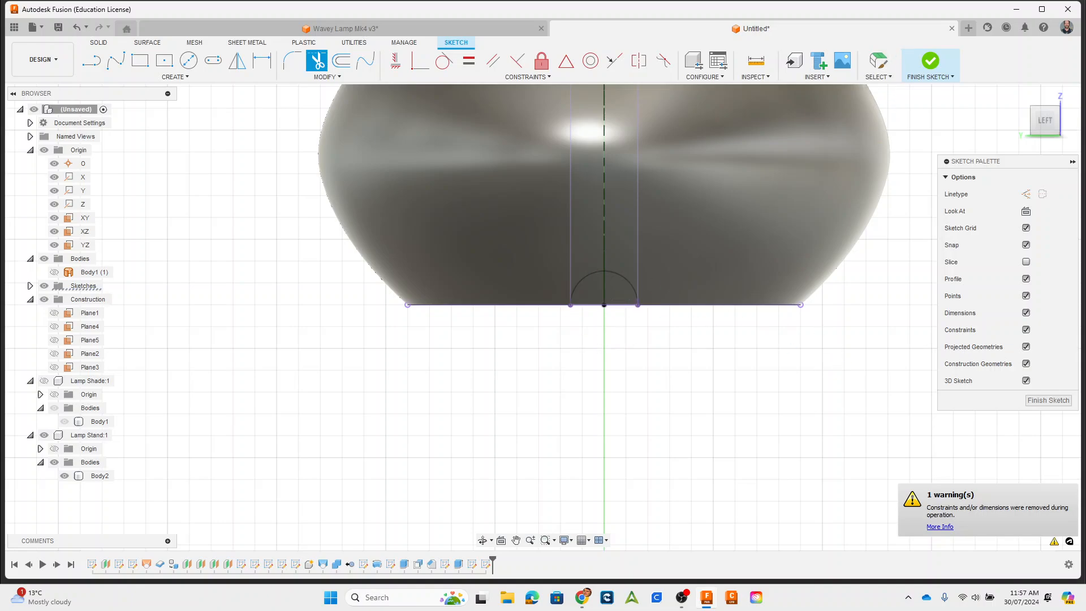
{"action": "left_click", "coordinate": [1045, 401]}
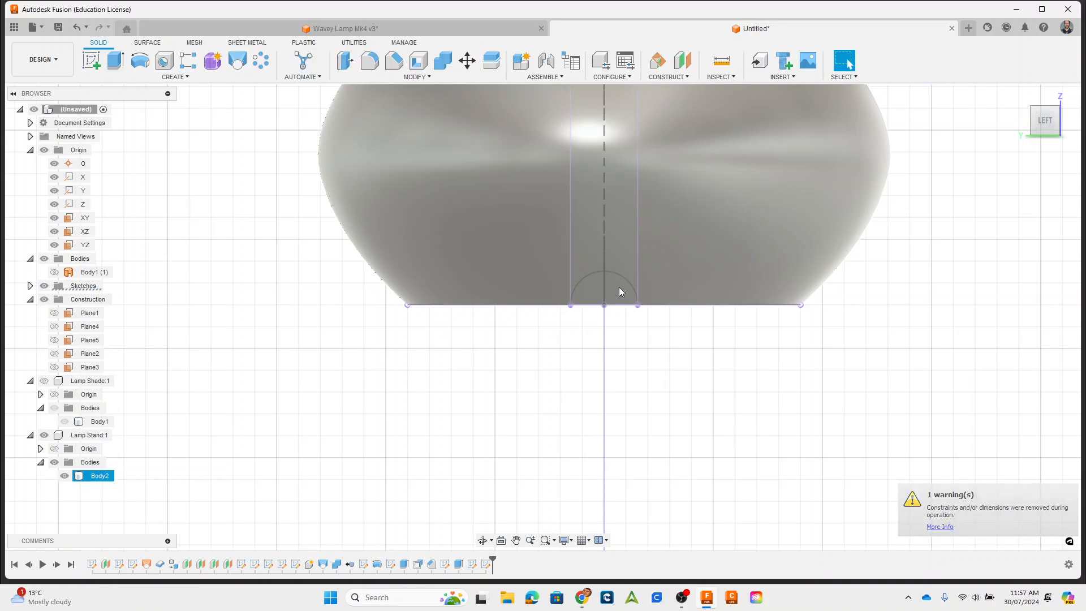
Reopen the side-plane semicircle sketch for editing from the design history
{"action": "mouse_move", "coordinate": [620, 294]}
{"action": "middle_mouse_down", "text": "shift"}
{"action": "mouse_move", "coordinate": [660, 358]}
{"action": "mouse_move", "coordinate": [670, 335]}
{"action": "mouse_move", "coordinate": [614, 197]}
{"action": "middle_mouse_up", "text": "shift"}
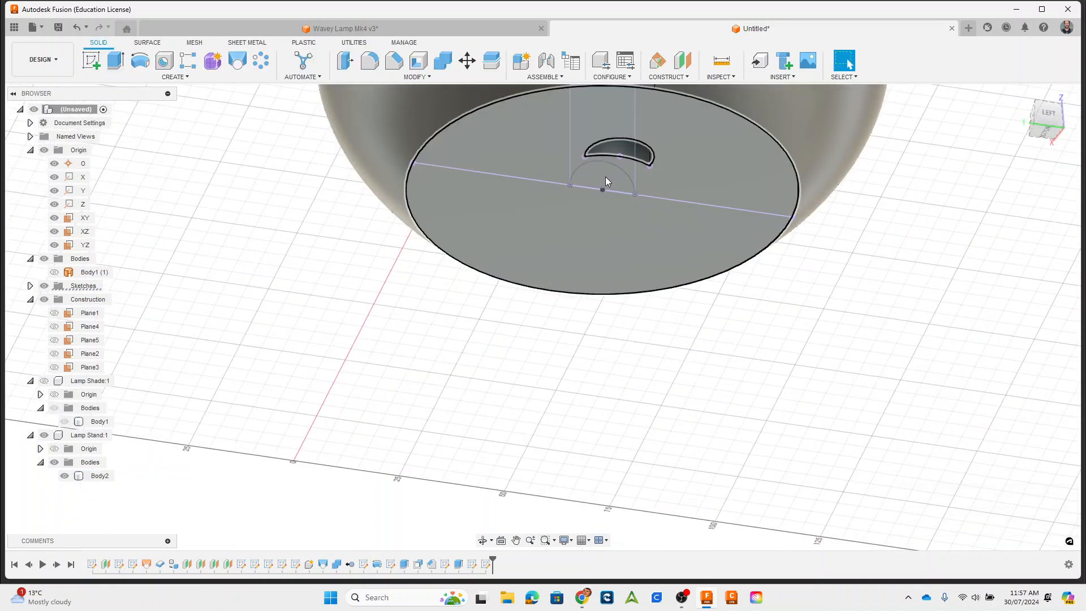
{"action": "scroll", "coordinate": [605, 172], "scroll_direction": "up", "scroll_amount": 5}
{"action": "scroll", "coordinate": [578, 205], "scroll_direction": "down", "scroll_amount": 4}
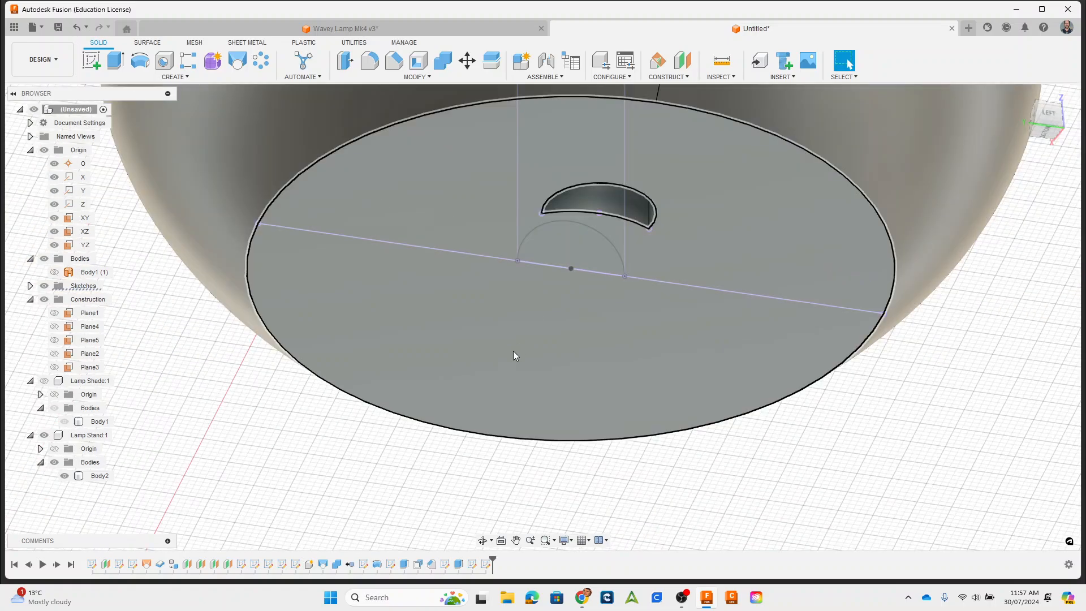
{"action": "left_click", "coordinate": [485, 564]}
{"action": "right_click", "coordinate": [485, 565]}
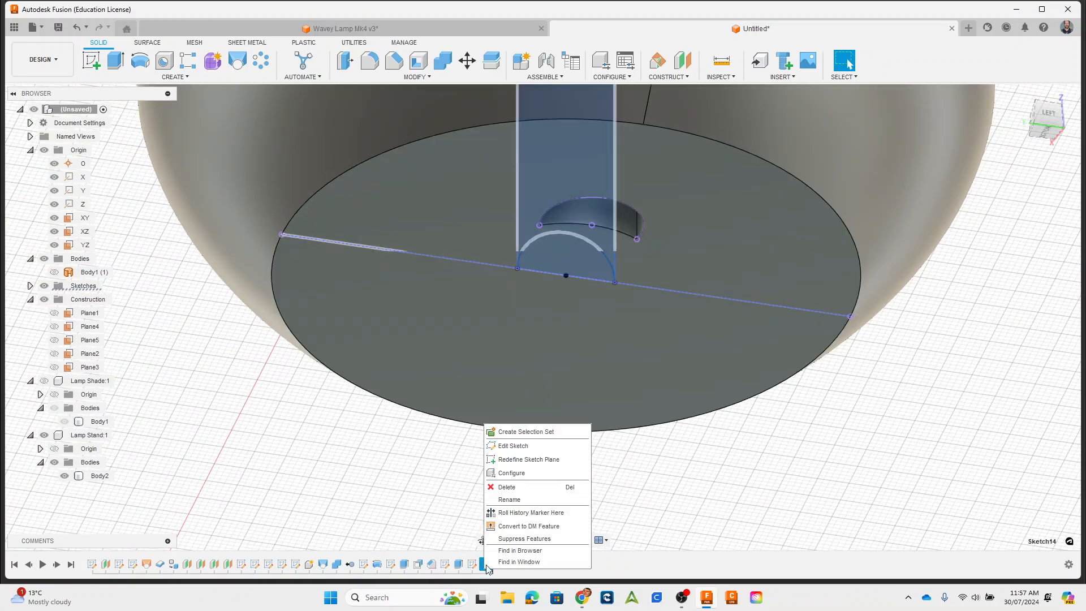
{"action": "left_click", "coordinate": [505, 450]}
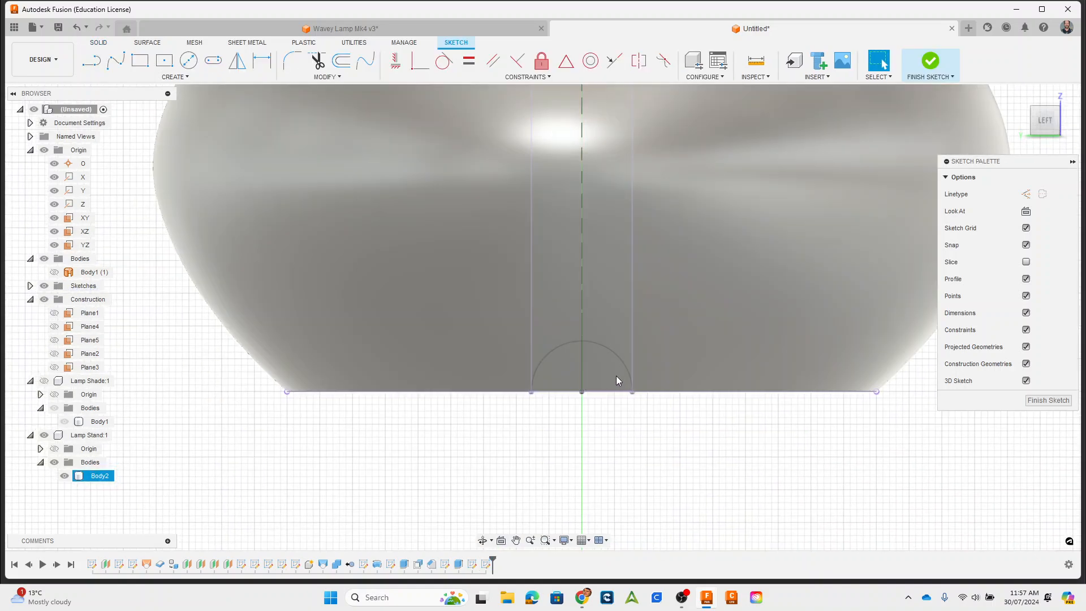
Close the semicircle with a straight line along the base between its two end points
{"action": "left_click", "coordinate": [604, 347]}
{"action": "left_click", "coordinate": [560, 399]}
{"action": "scroll", "coordinate": [561, 399], "scroll_direction": "up", "scroll_amount": 3}
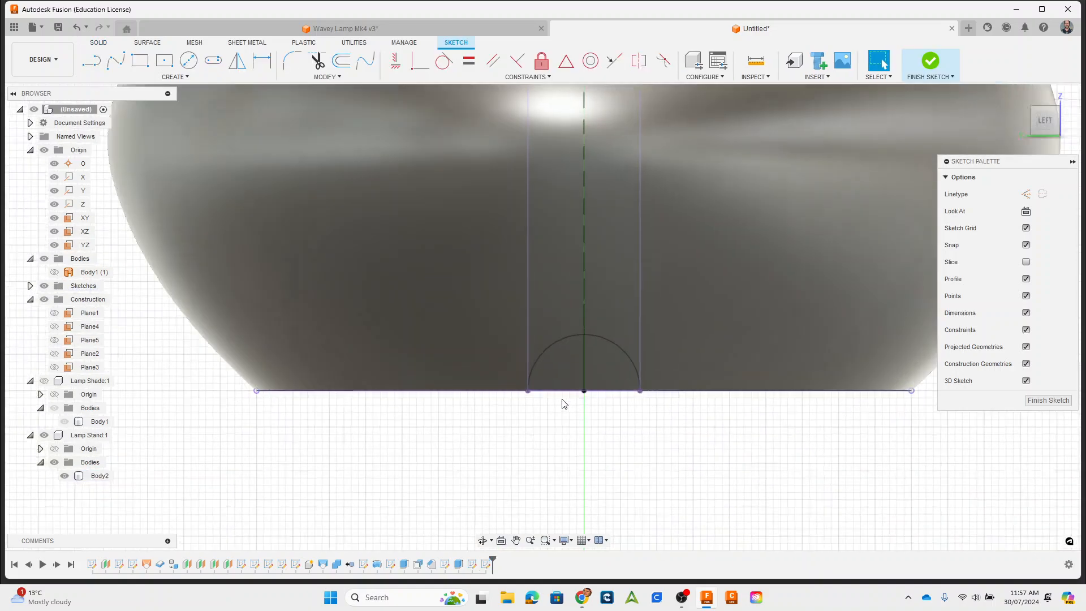
{"action": "left_click", "coordinate": [91, 62]}
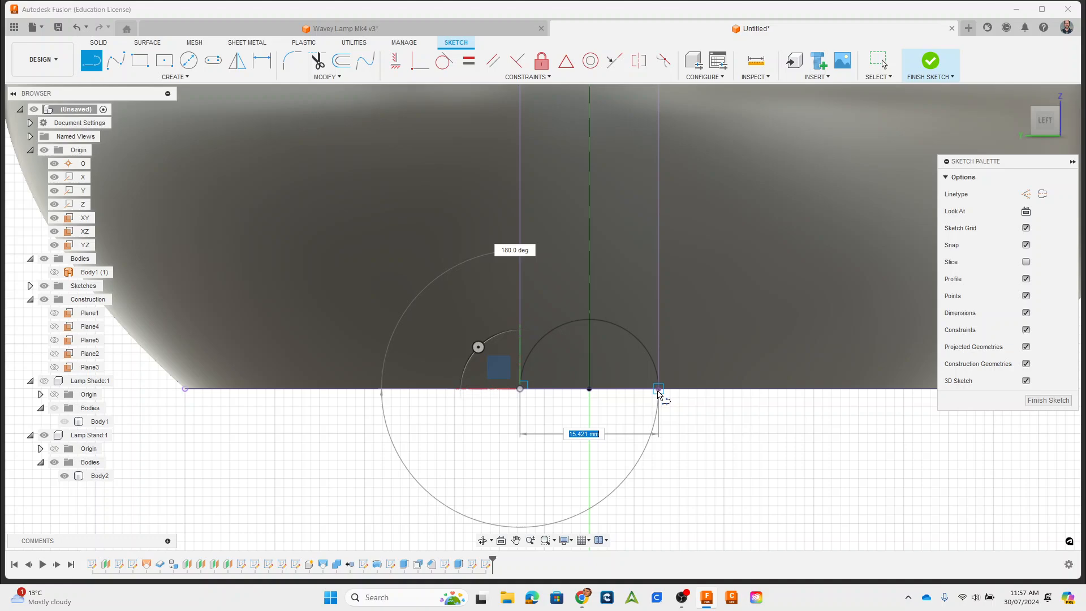
{"action": "left_click", "coordinate": [659, 389]}
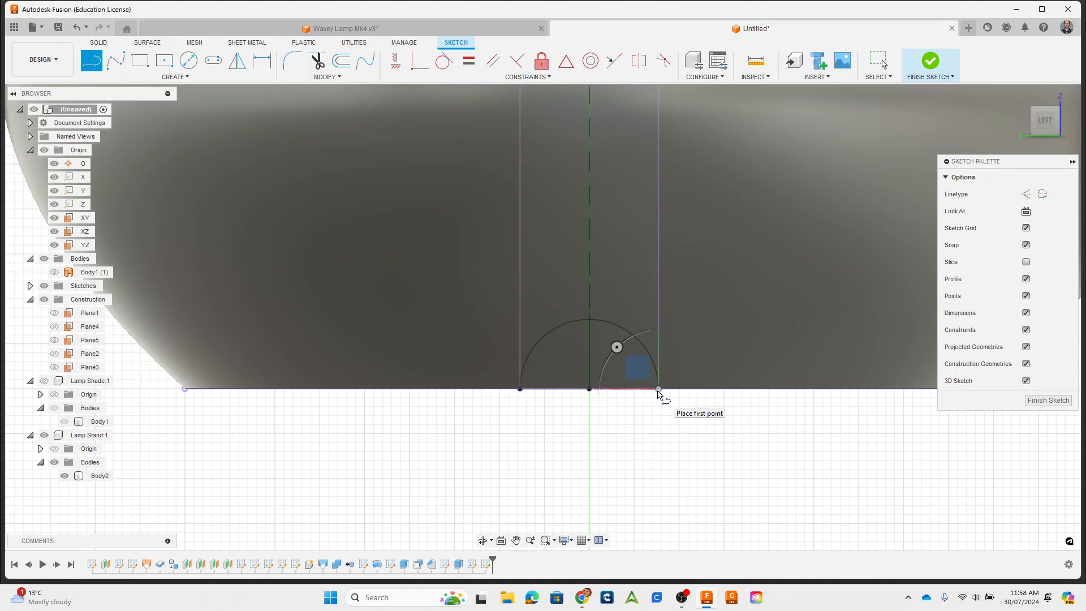
{"action": "left_click", "coordinate": [871, 54]}
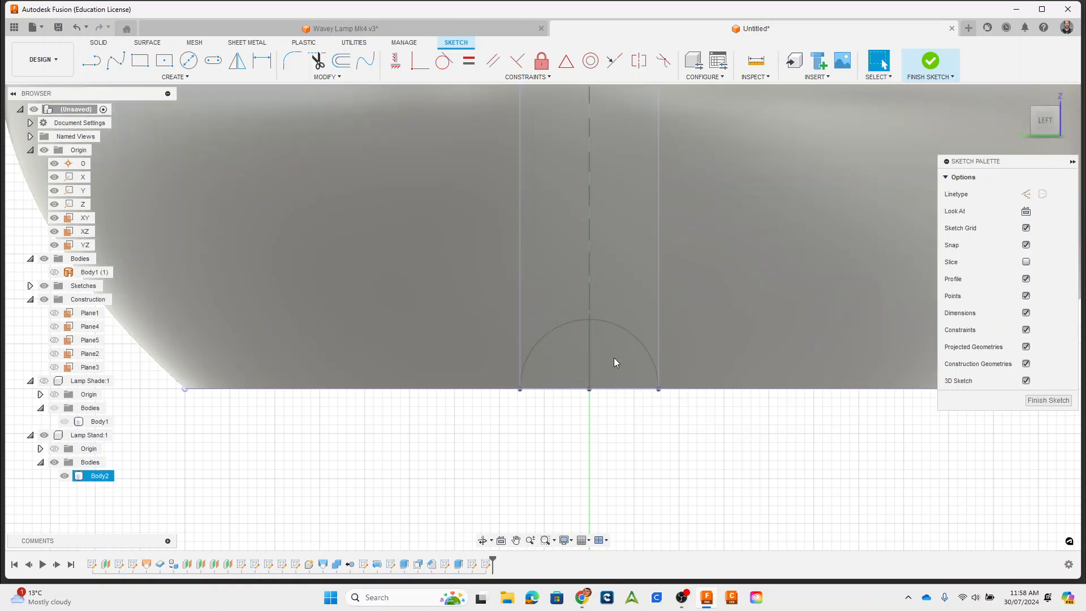
{"action": "left_click", "coordinate": [613, 361]}
{"action": "middle_click_drag", "start_coordinate": [599, 393], "coordinate": [620, 359]}
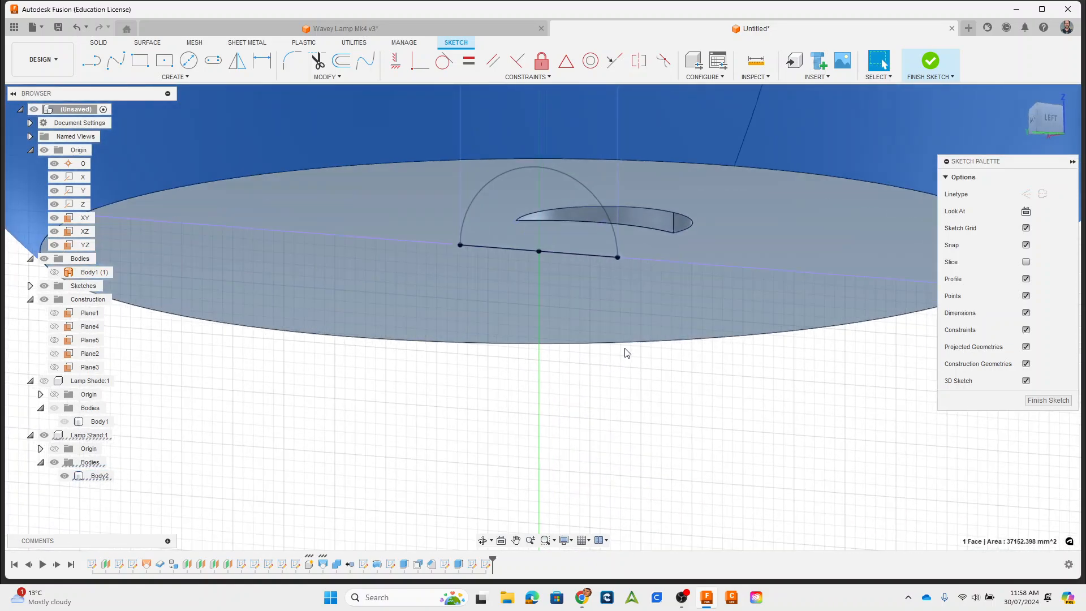
{"action": "scroll", "coordinate": [624, 349], "scroll_direction": "down", "scroll_amount": 3}
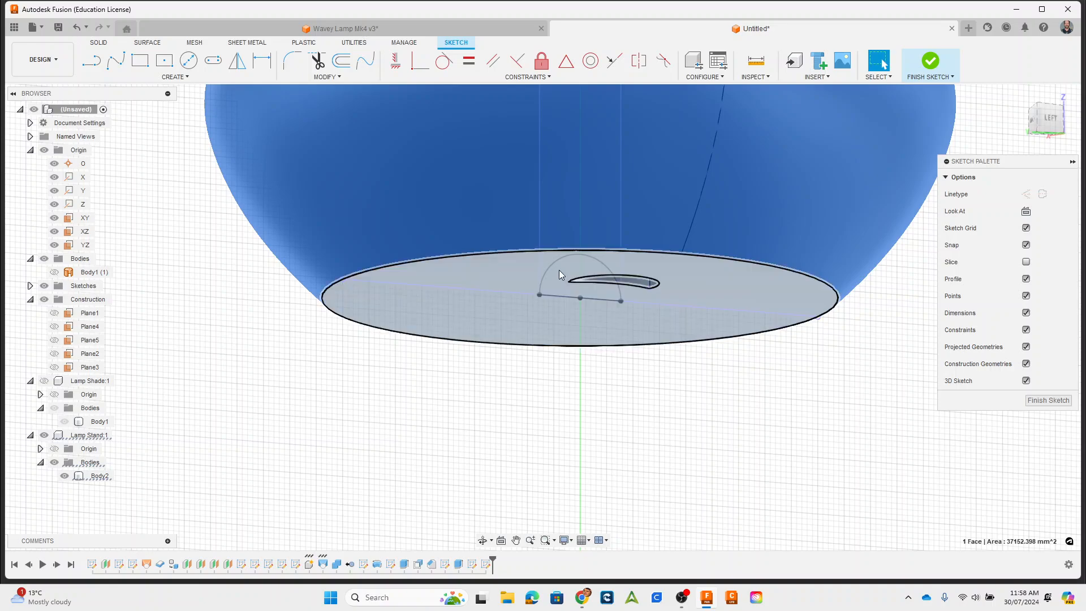
{"action": "left_click", "coordinate": [486, 565]}
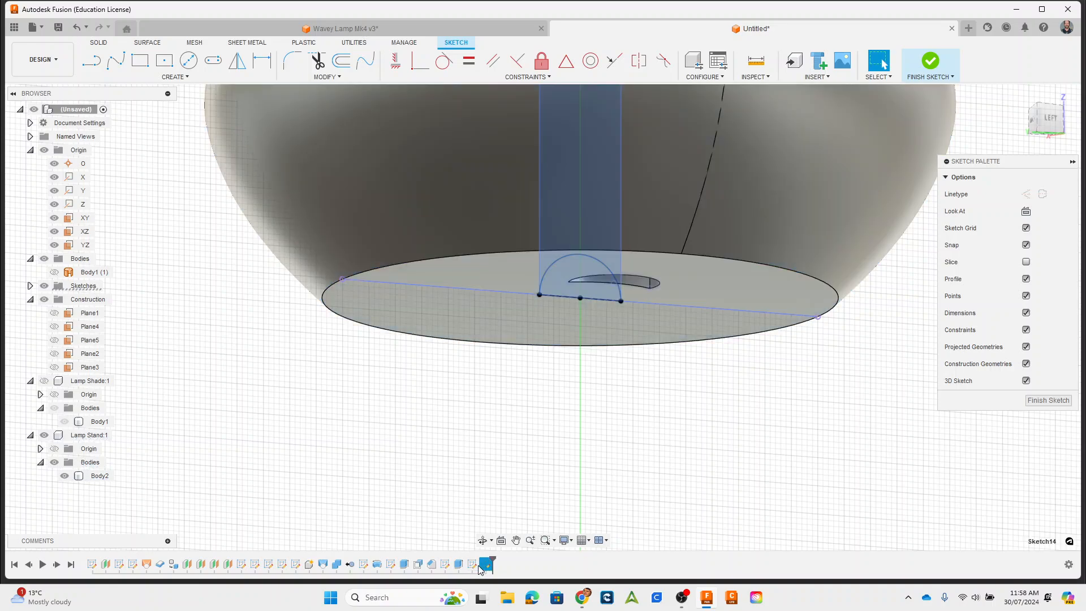
{"action": "left_click", "coordinate": [473, 566]}
{"action": "left_click", "coordinate": [486, 564]}
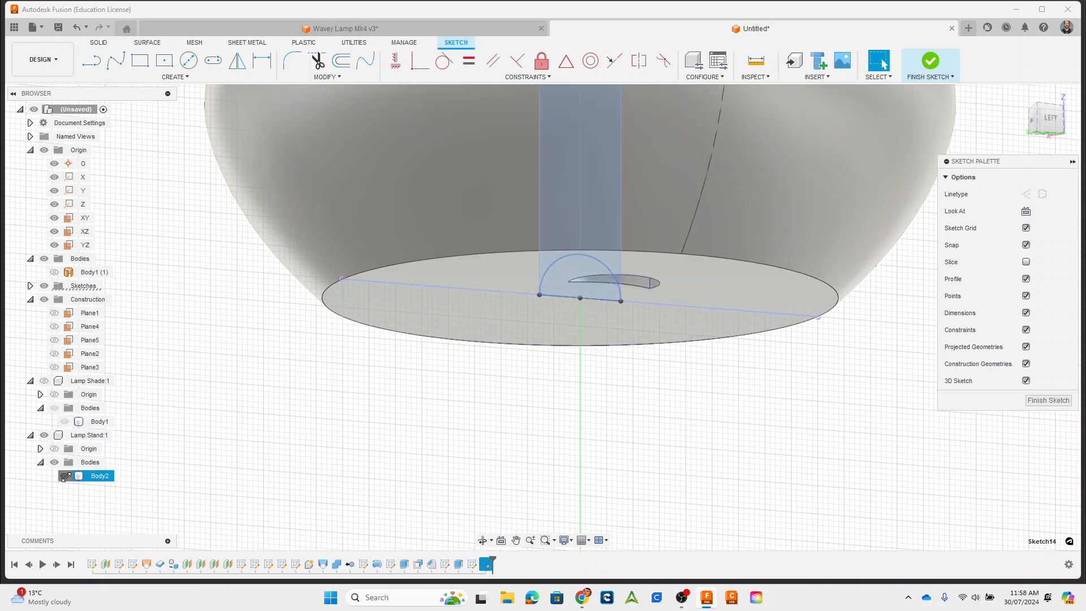
Hide the lamp stand body to select the semicircle profile, then show the body again and finish the sketch
{"action": "left_click", "coordinate": [64, 476]}
{"action": "middle_click_drag", "start_coordinate": [558, 296], "coordinate": [560, 338], "text": "shift"}
{"action": "left_click", "coordinate": [588, 274]}
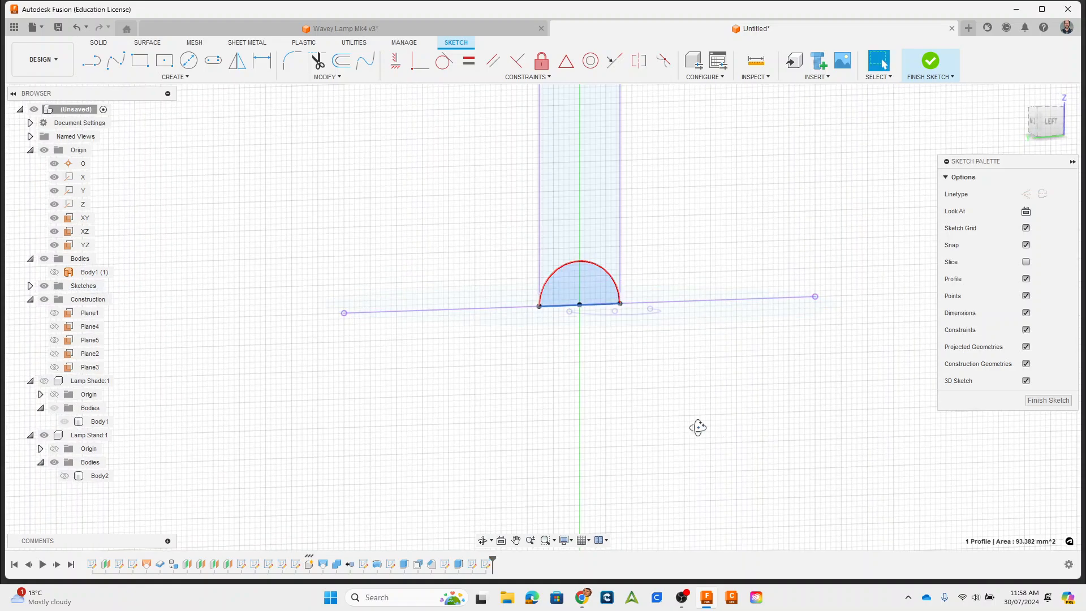
{"action": "middle_click_drag", "start_coordinate": [696, 427], "coordinate": [790, 369], "text": "shift"}
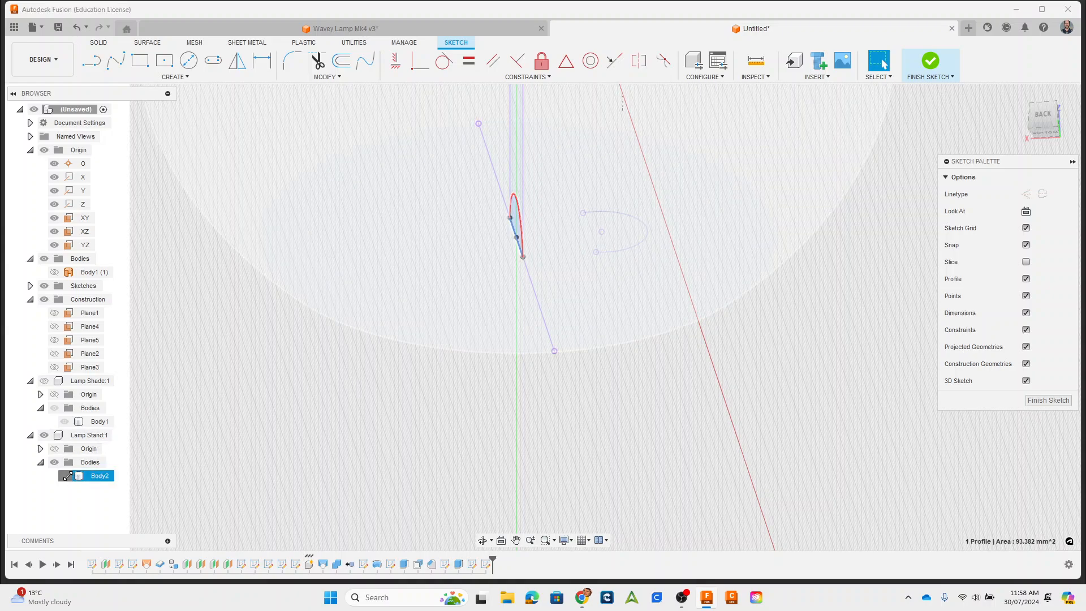
{"action": "left_click", "coordinate": [64, 476]}
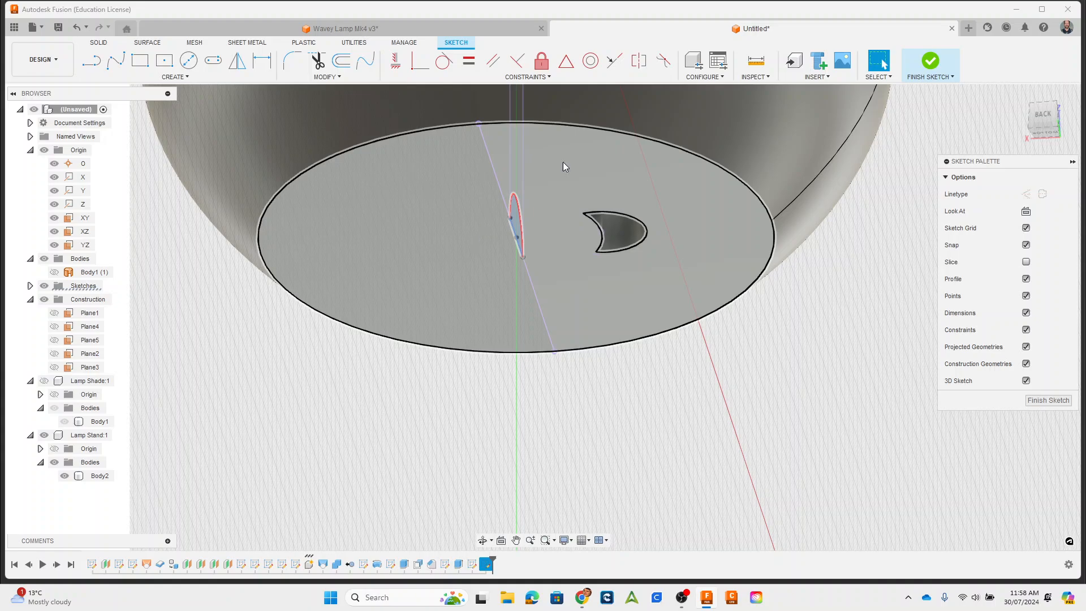
{"action": "left_click", "coordinate": [930, 61]}
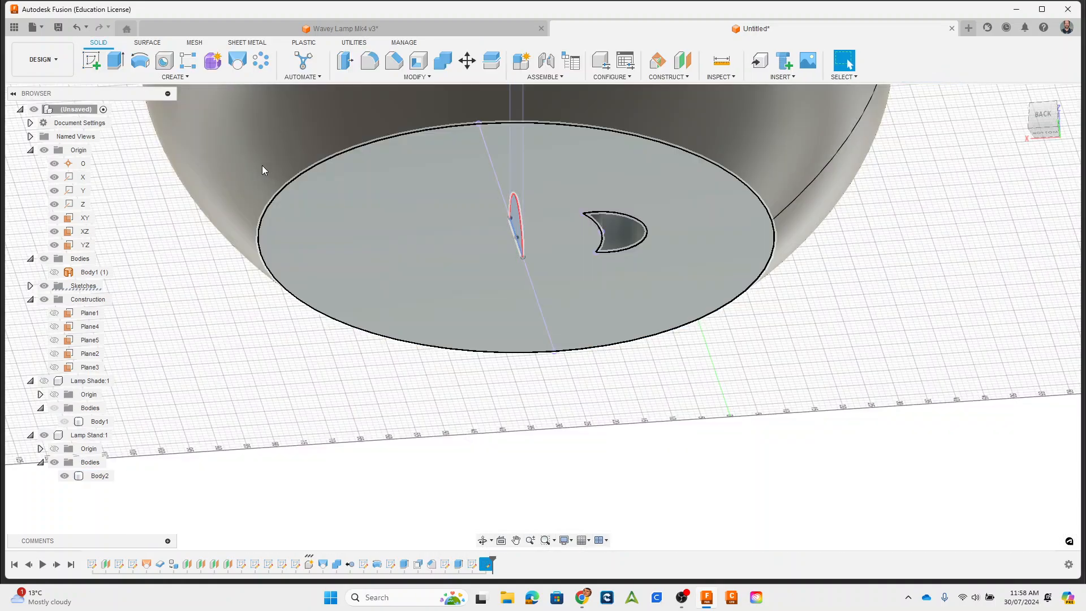
Extrude the semicircle profile as a cut 42 mm outward through the stand's base, starting at an offset of -13 mm
{"action": "left_click", "coordinate": [114, 58]}
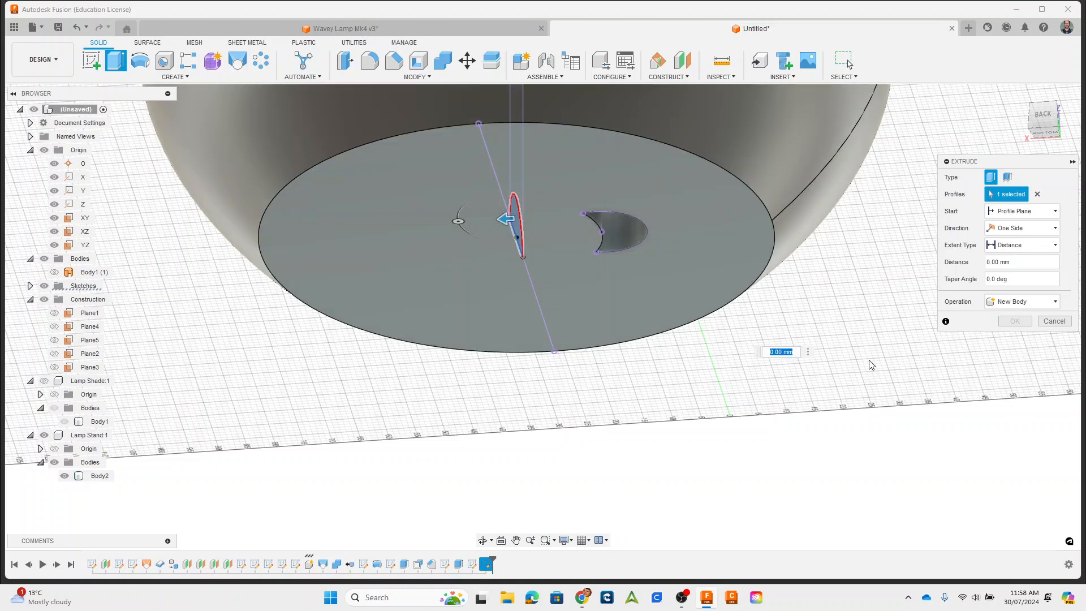
{"action": "left_click", "coordinate": [1023, 211]}
{"action": "left_click", "coordinate": [1014, 234]}
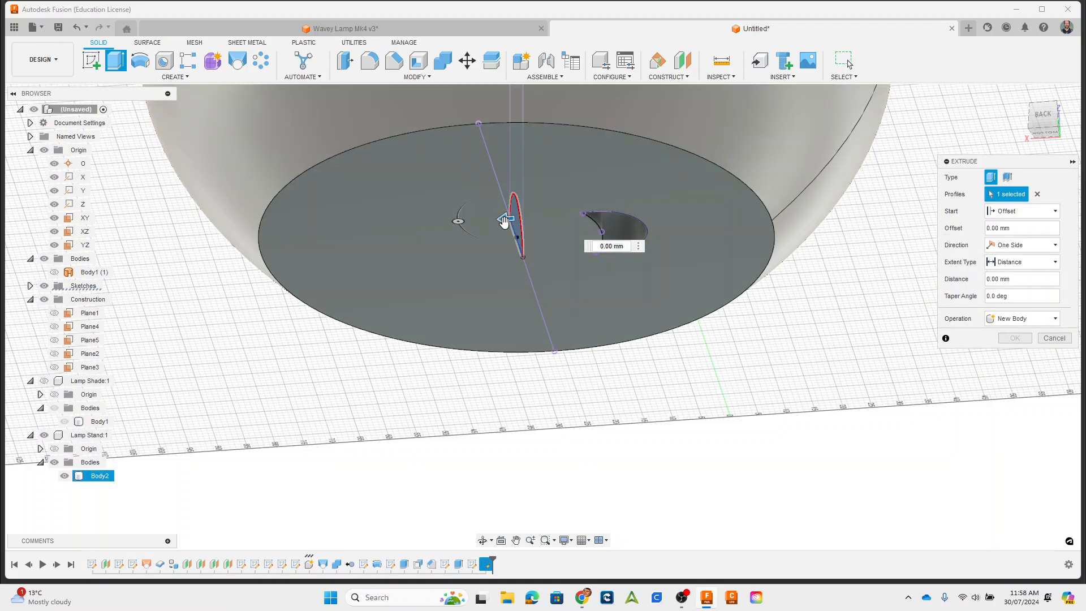
{"action": "left_click_drag", "start_coordinate": [505, 220], "coordinate": [620, 217]}
{"action": "left_click", "coordinate": [1019, 228]}
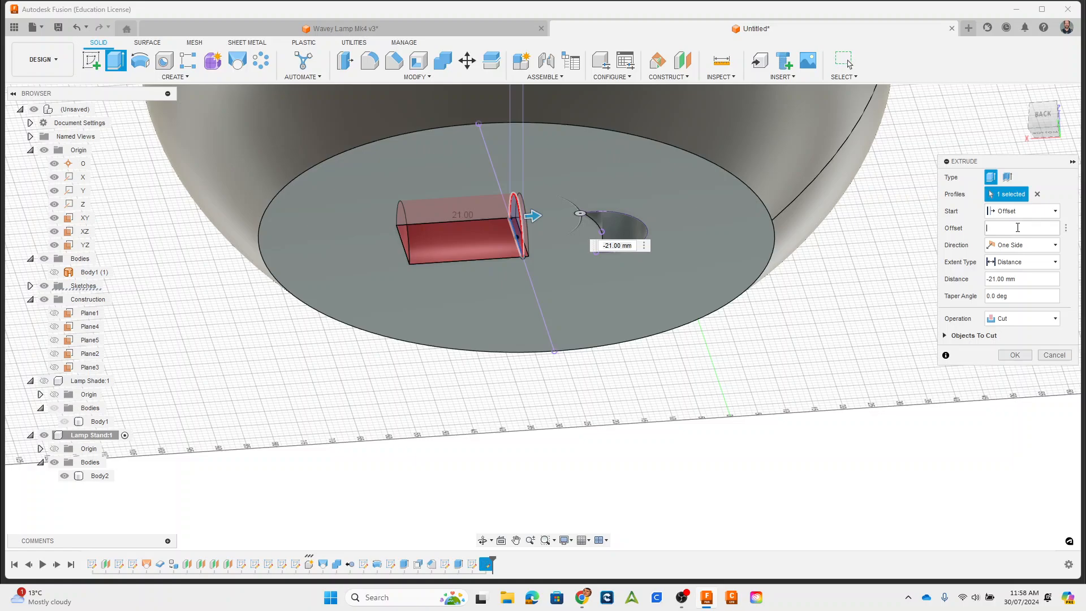
{"action": "type", "text": "-20"}
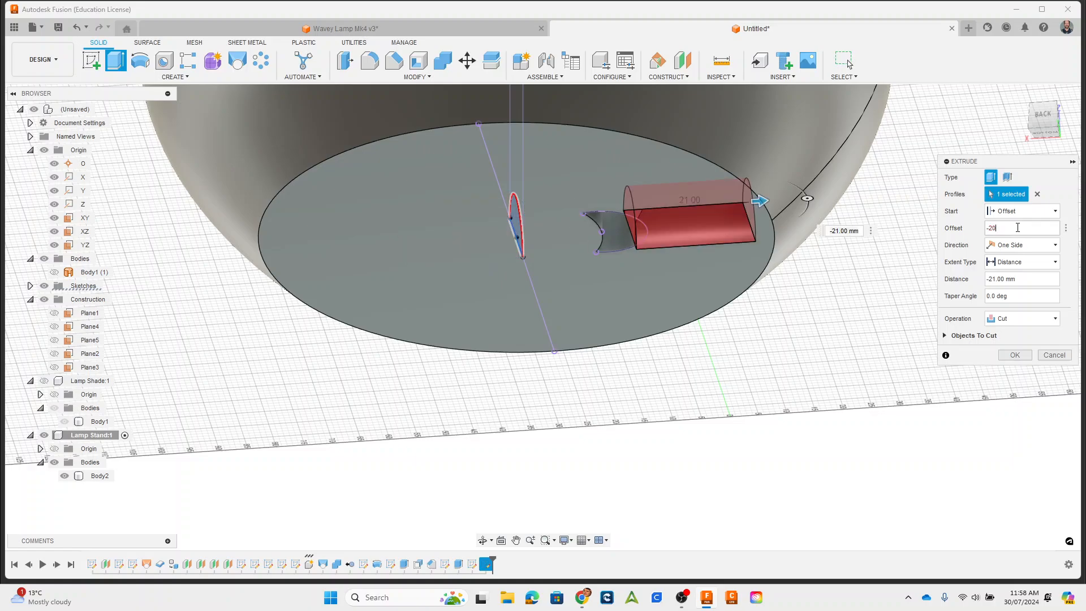
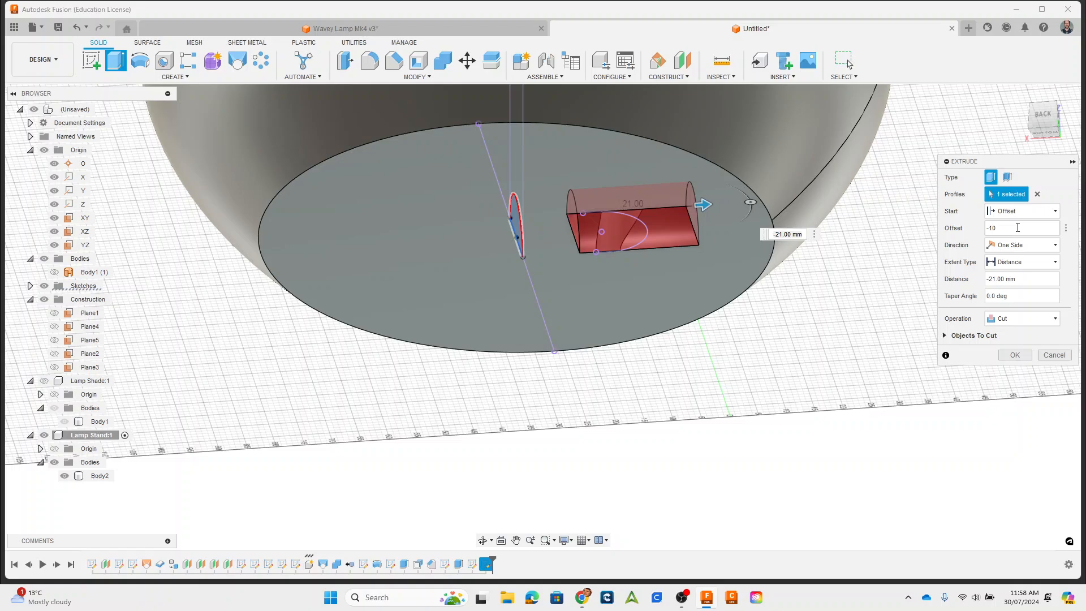
{"action": "type", "text": "3"}
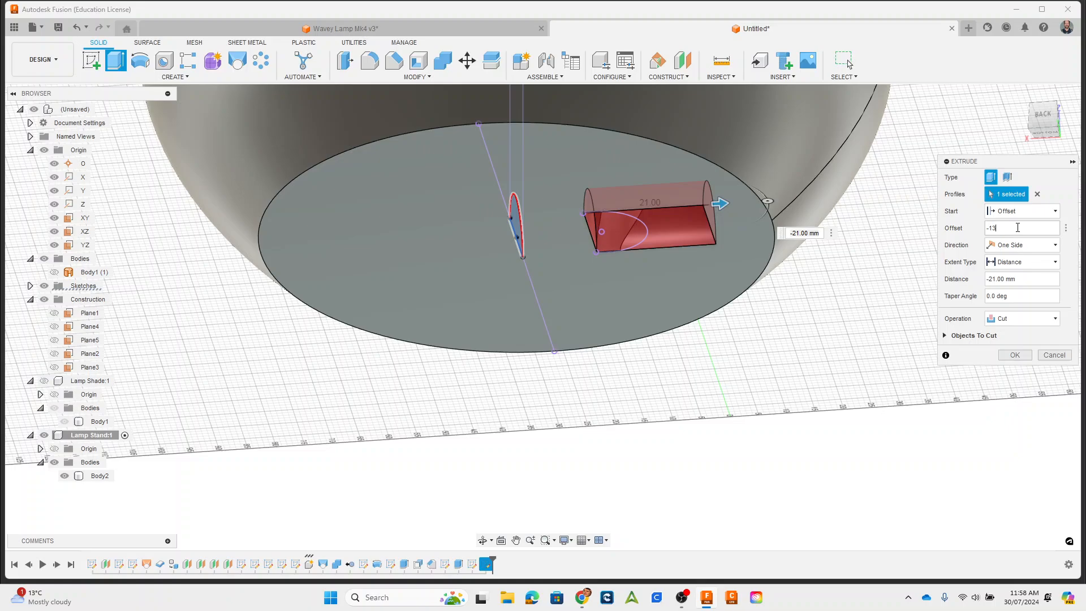
{"action": "mouse_move", "coordinate": [848, 304]}
{"action": "middle_mouse_down", "text": "shift"}
{"action": "mouse_move", "coordinate": [839, 332]}
{"action": "mouse_move", "coordinate": [854, 285]}
{"action": "mouse_move", "coordinate": [859, 305]}
{"action": "middle_mouse_up", "text": "shift"}
{"action": "middle_click_drag", "start_coordinate": [636, 249], "coordinate": [601, 350]}
{"action": "left_click_drag", "start_coordinate": [728, 298], "coordinate": [843, 288]}
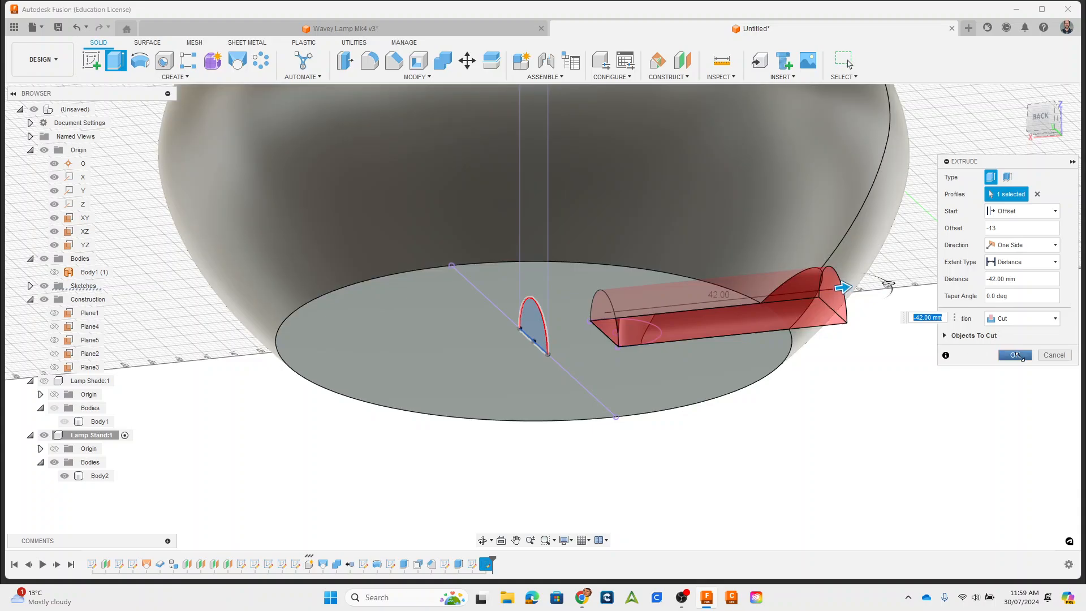
{"action": "left_click", "coordinate": [1019, 354]}
Collapse the lamp stand, lamp shade and construction groups in the browser and show the lamp shade component
{"action": "middle_click_drag", "start_coordinate": [839, 346], "coordinate": [708, 407], "text": "shift"}
{"action": "scroll", "coordinate": [750, 335], "scroll_direction": "down", "scroll_amount": 6}
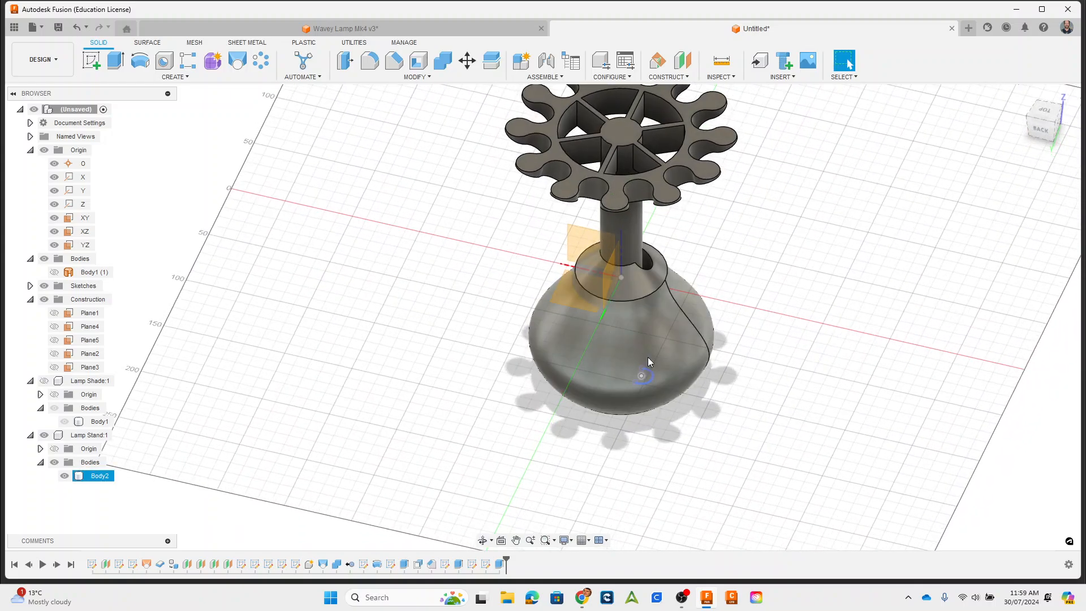
{"action": "middle_click_drag", "start_coordinate": [792, 368], "coordinate": [762, 427], "text": "shift"}
{"action": "scroll", "coordinate": [739, 429], "scroll_direction": "down", "scroll_amount": 4}
{"action": "left_click", "coordinate": [30, 435]}
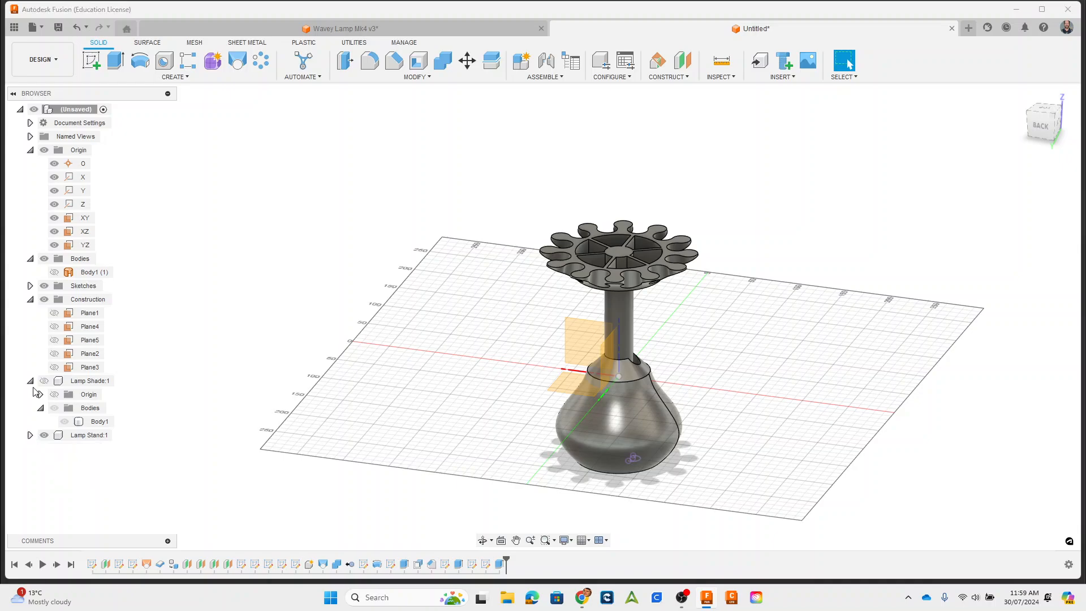
{"action": "left_click", "coordinate": [31, 382]}
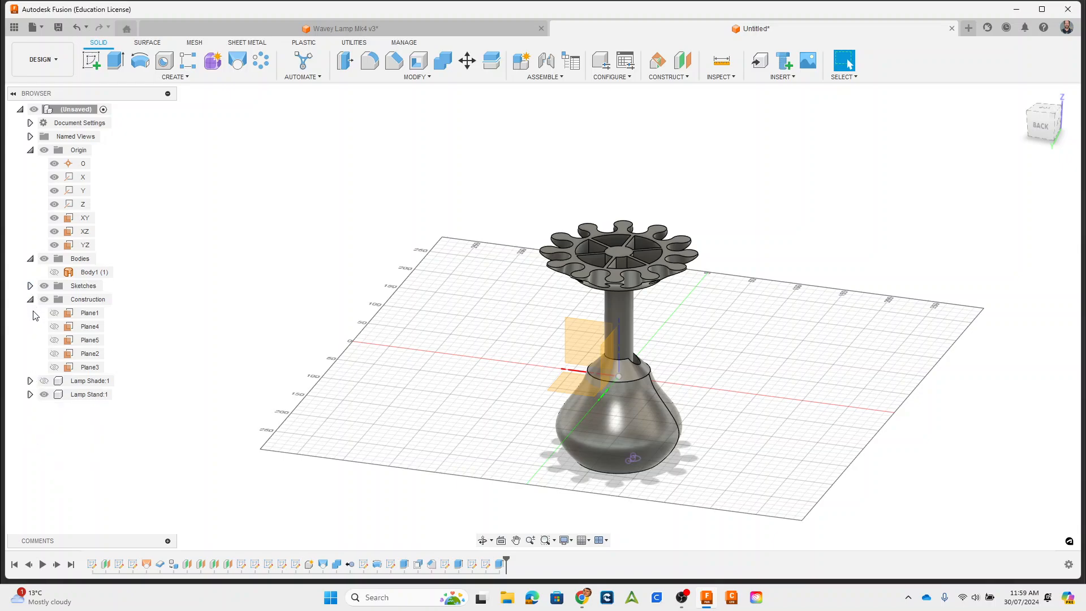
{"action": "left_click", "coordinate": [30, 299]}
{"action": "left_click", "coordinate": [44, 313]}
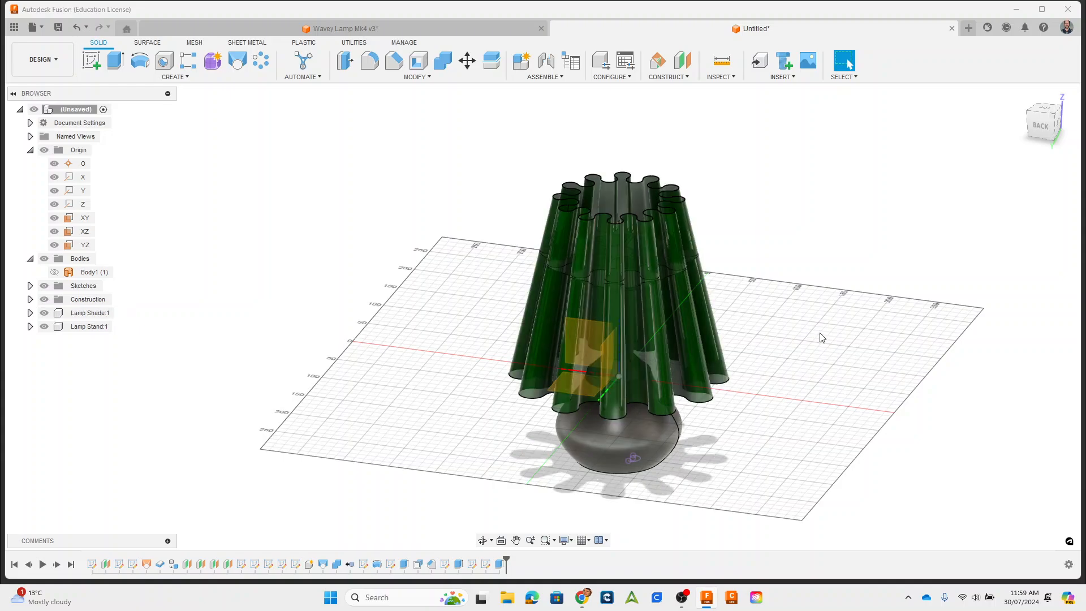
Edit the stand's uppermost construction plane, Plane5, increasing its offset from Plane4 so the ribbed holder sits higher inside the shade
{"action": "middle_click_drag", "start_coordinate": [870, 403], "coordinate": [931, 407], "text": "shift"}
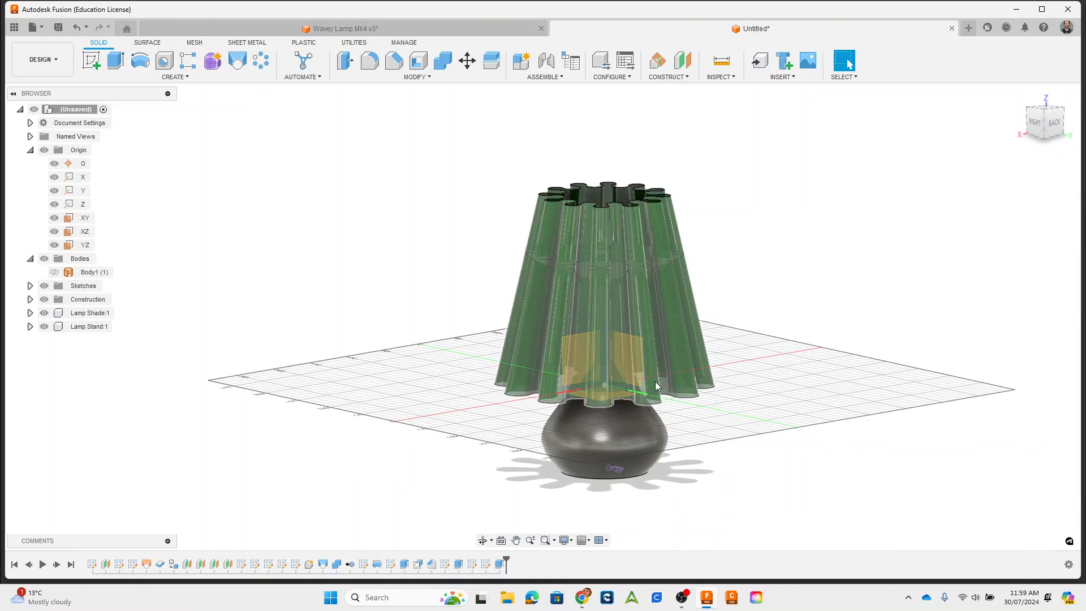
{"action": "scroll", "coordinate": [633, 243], "scroll_direction": "up", "scroll_amount": 4}
{"action": "scroll", "coordinate": [631, 255], "scroll_direction": "up", "scroll_amount": 2}
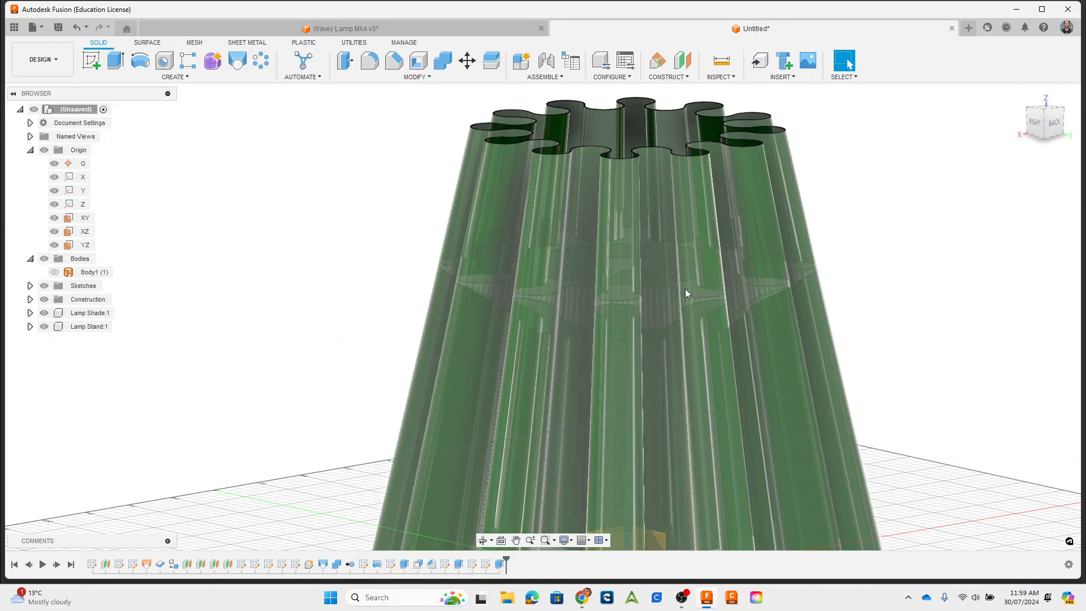
{"action": "scroll", "coordinate": [745, 255], "scroll_direction": "down", "scroll_amount": 5}
{"action": "middle_click_drag", "start_coordinate": [860, 358], "coordinate": [757, 436], "text": "shift"}
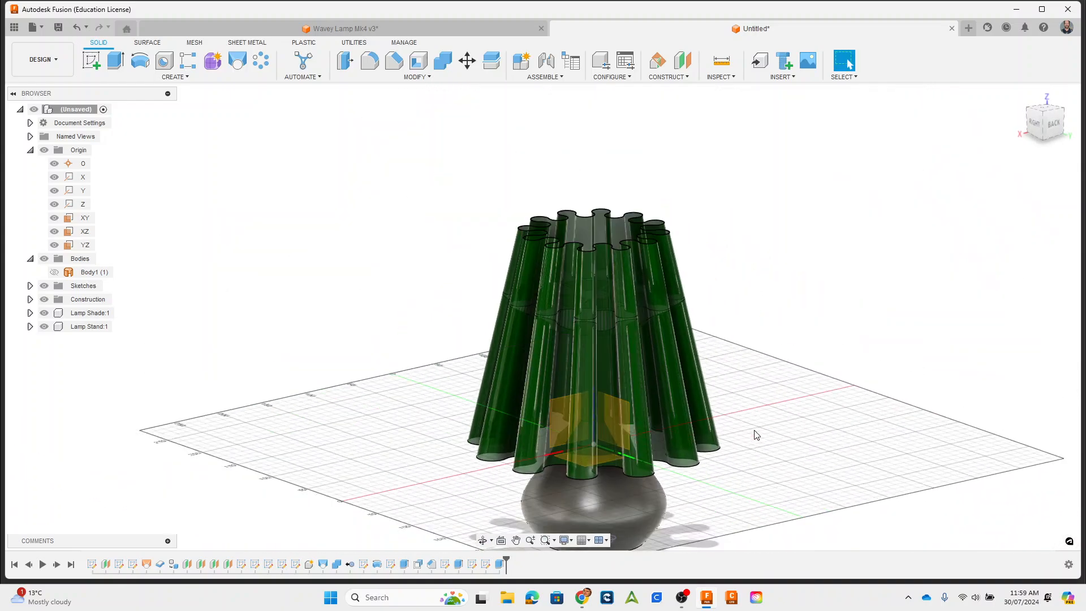
{"action": "left_click", "coordinate": [227, 565]}
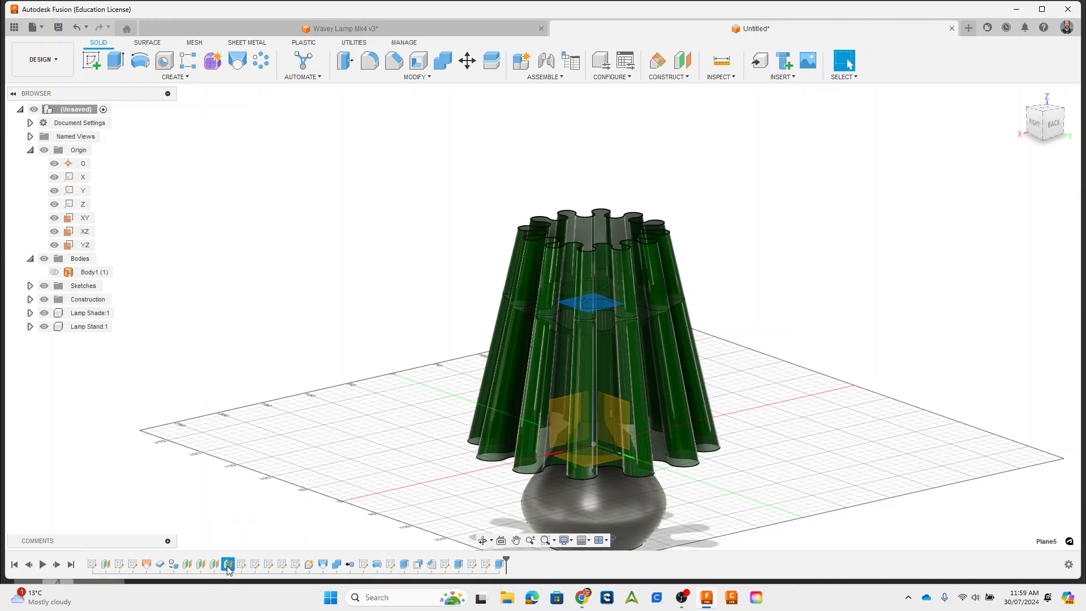
{"action": "right_click", "coordinate": [228, 564]}
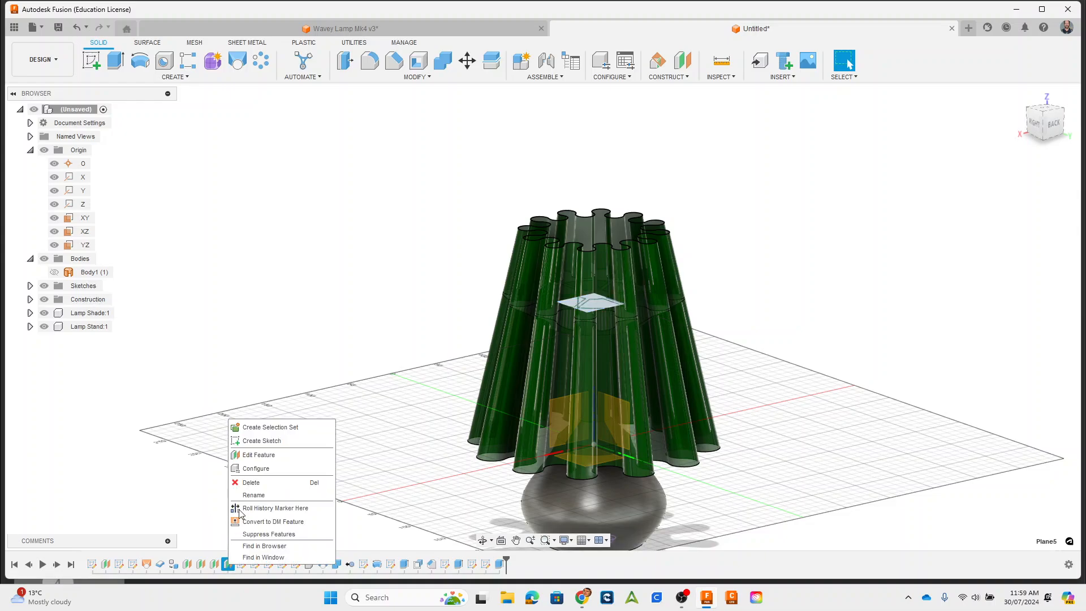
{"action": "left_click", "coordinate": [252, 456]}
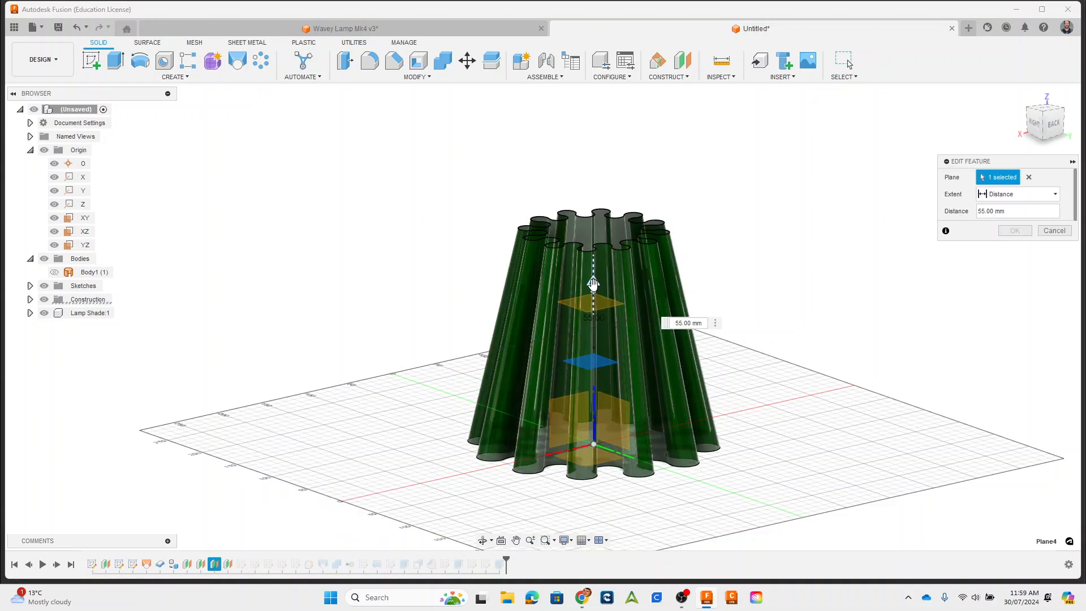
{"action": "left_click_drag", "start_coordinate": [593, 283], "coordinate": [593, 257]}
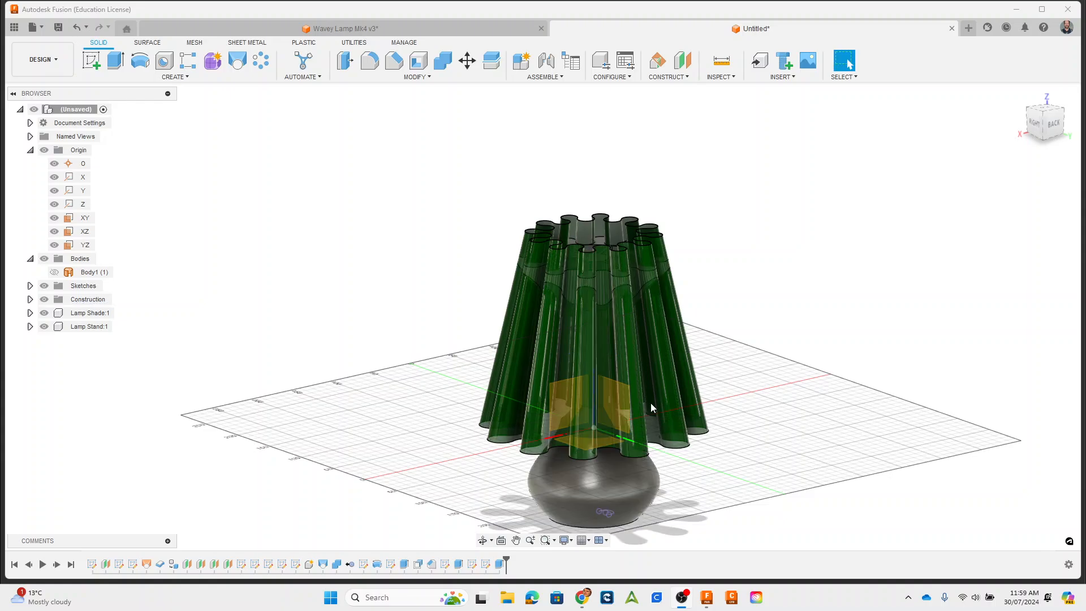
Try to raise Plane4 by changing its offset from the XY plane to 110 mm
{"action": "scroll", "coordinate": [798, 326], "scroll_direction": "up", "scroll_amount": 5}
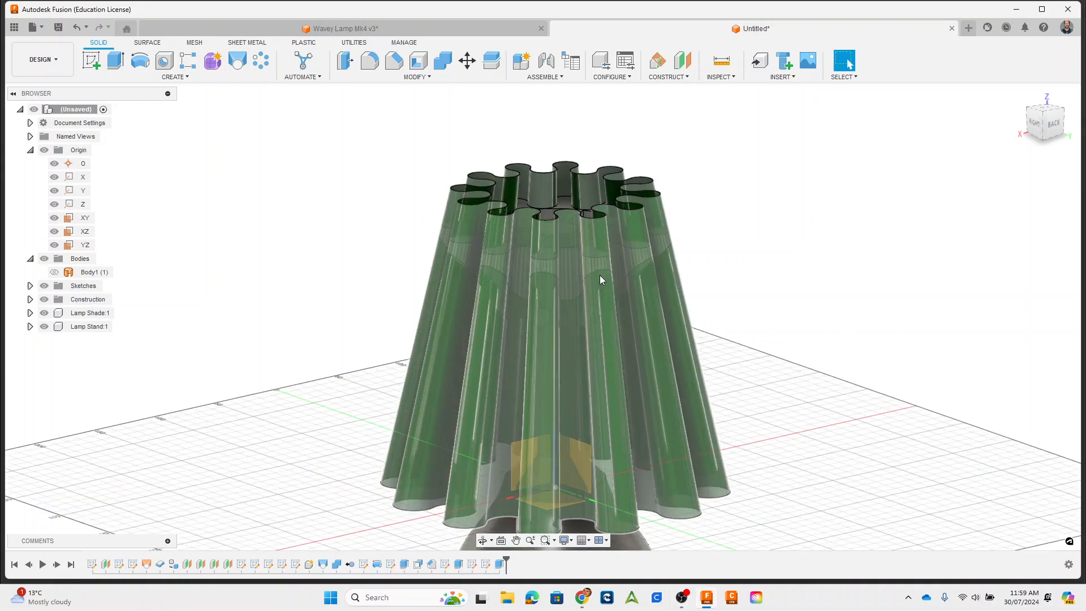
{"action": "middle_click_drag", "start_coordinate": [802, 329], "coordinate": [810, 301], "text": "shift"}
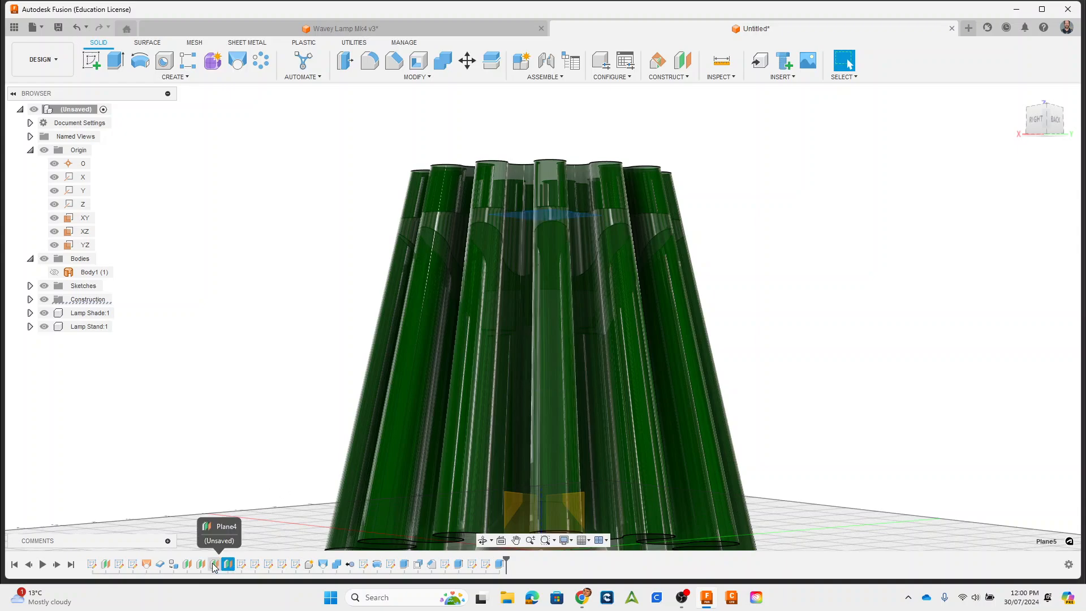
{"action": "right_click", "coordinate": [216, 566]}
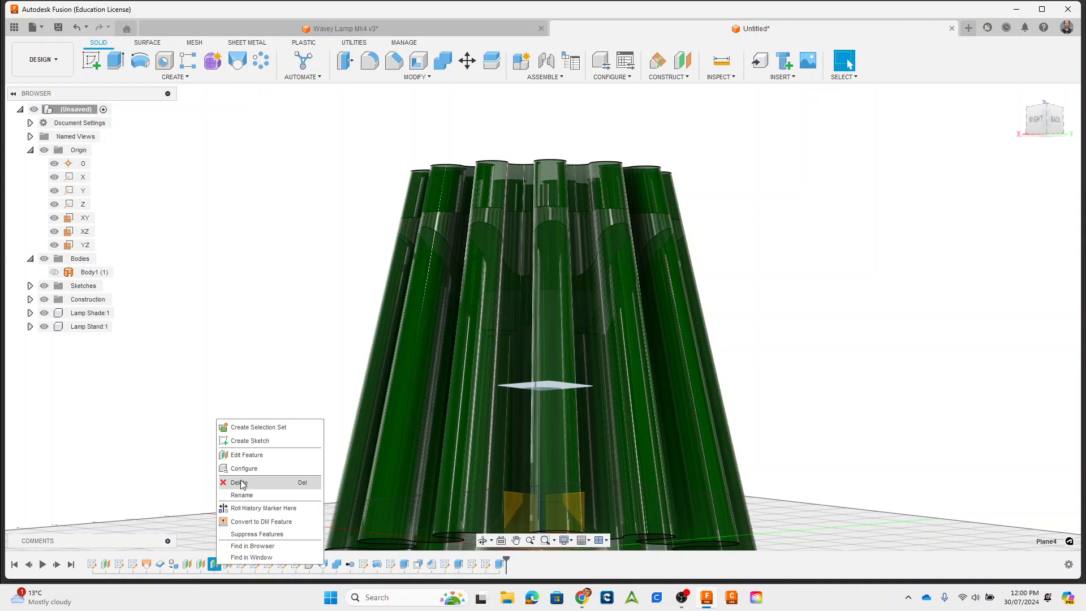
{"action": "left_click", "coordinate": [242, 458]}
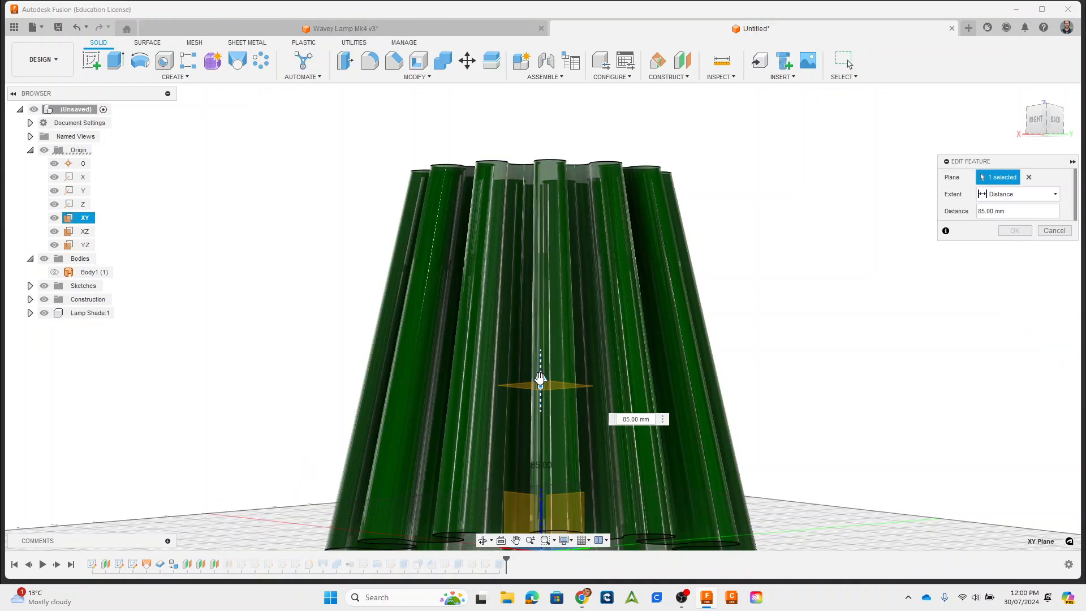
{"action": "left_click_drag", "start_coordinate": [540, 380], "coordinate": [541, 333]}
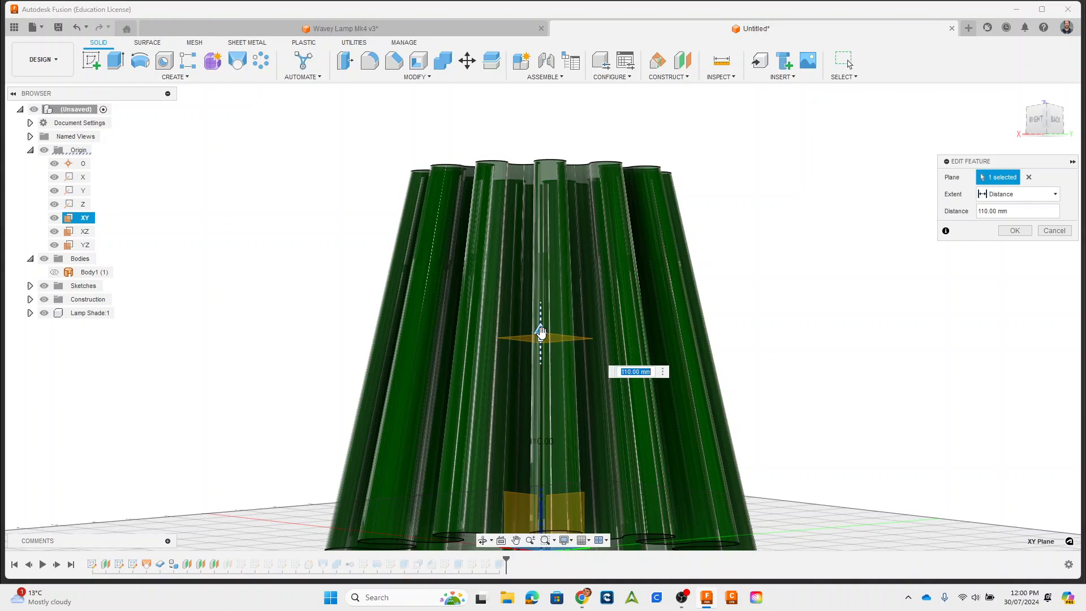
{"action": "left_click", "coordinate": [1015, 230]}
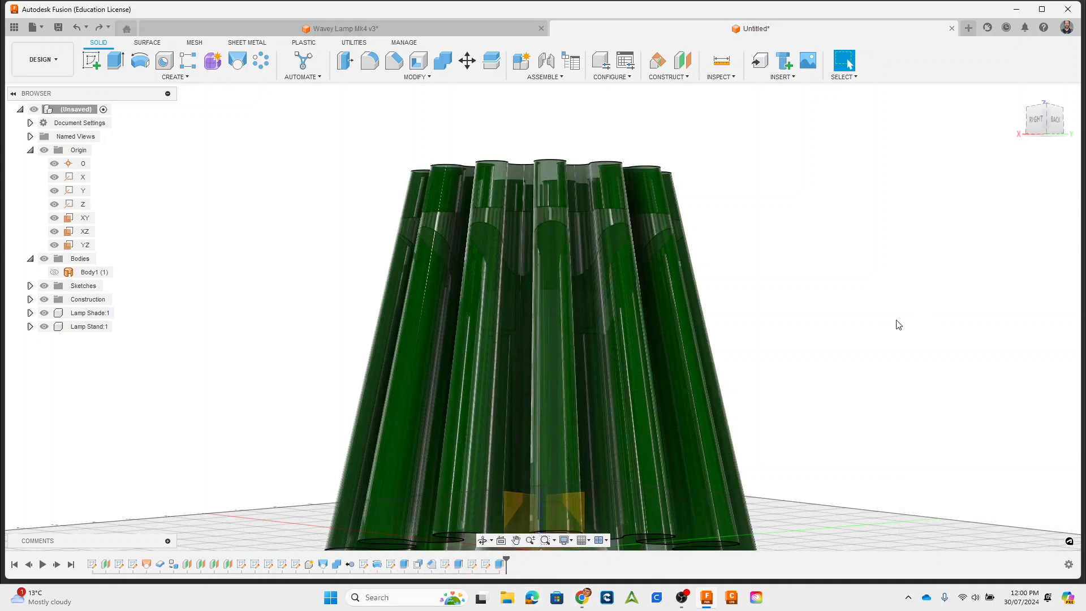
{"action": "mouse_move", "coordinate": [897, 323]}
{"action": "middle_mouse_down", "text": "shift"}
{"action": "mouse_move", "coordinate": [837, 359]}
{"action": "mouse_move", "coordinate": [820, 422]}
{"action": "mouse_move", "coordinate": [803, 434]}
{"action": "mouse_move", "coordinate": [805, 506]}
{"action": "mouse_move", "coordinate": [808, 429]}
{"action": "mouse_move", "coordinate": [800, 497]}
{"action": "mouse_move", "coordinate": [795, 456]}
{"action": "mouse_move", "coordinate": [803, 334]}
{"action": "mouse_move", "coordinate": [813, 473]}
{"action": "mouse_move", "coordinate": [757, 299]}
{"action": "mouse_move", "coordinate": [778, 364]}
{"action": "mouse_move", "coordinate": [776, 286]}
{"action": "mouse_move", "coordinate": [736, 373]}
{"action": "mouse_move", "coordinate": [709, 291]}
{"action": "mouse_move", "coordinate": [743, 304]}
{"action": "middle_mouse_up", "text": "shift"}
{"action": "scroll", "coordinate": [820, 422], "scroll_direction": "down", "scroll_amount": 3}
{"action": "mouse_move", "coordinate": [682, 603]}
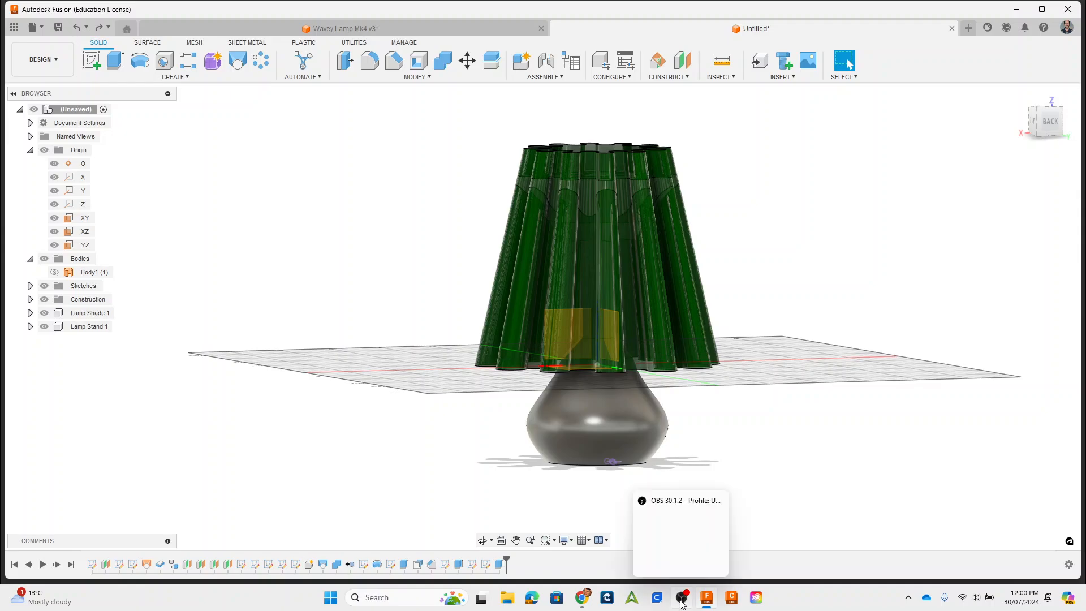
{"action": "key", "text": "alt+Tab"}
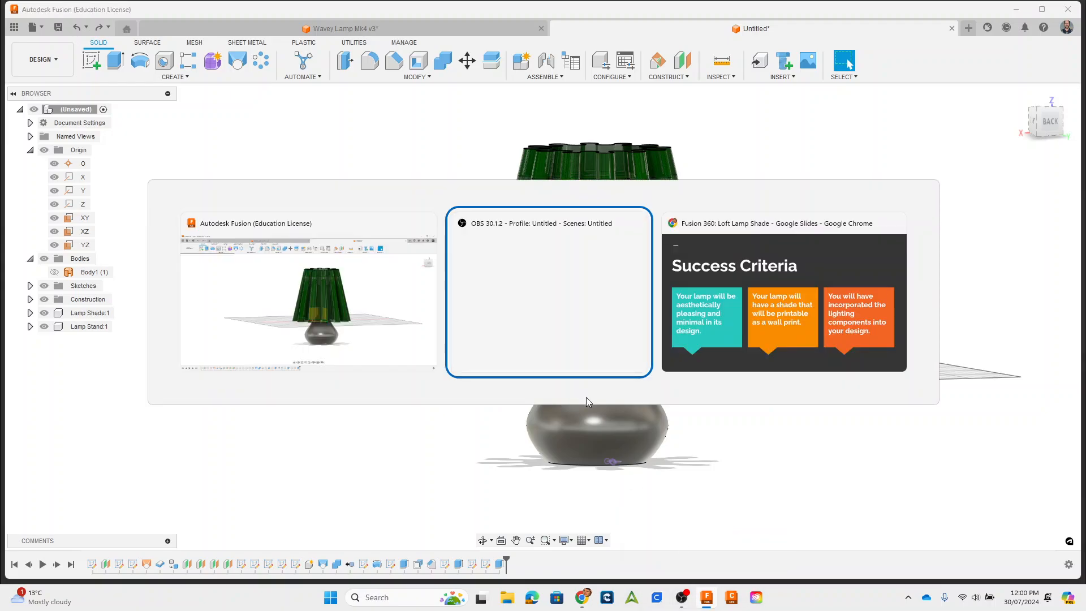